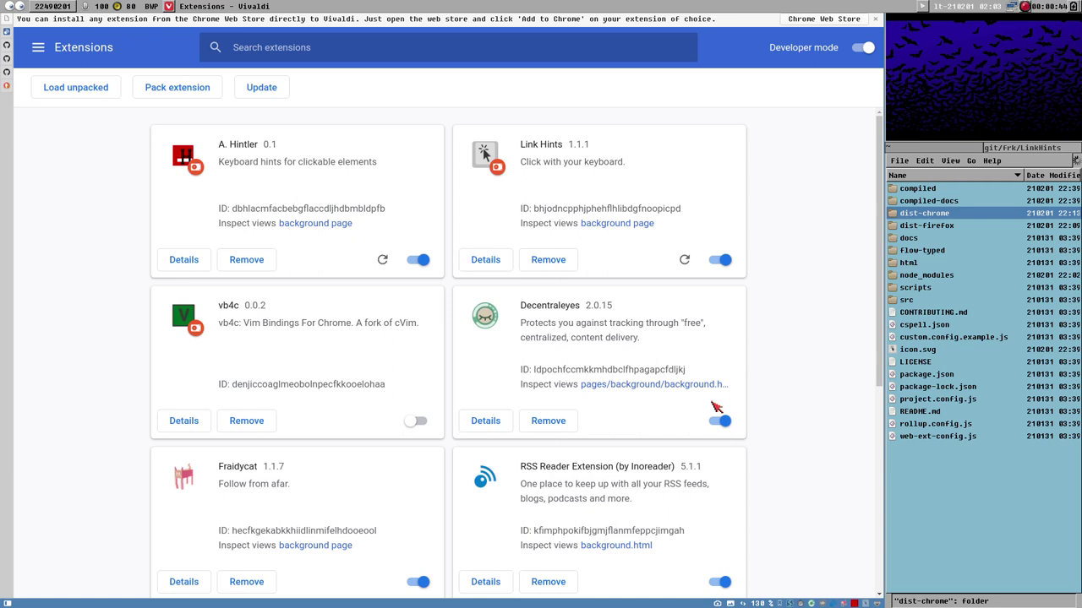
Highlight the vb4c name and description text on its extension card
double_click(226, 308)
click(225, 311)
double_click(225, 308)
drag(246, 325, 428, 326)
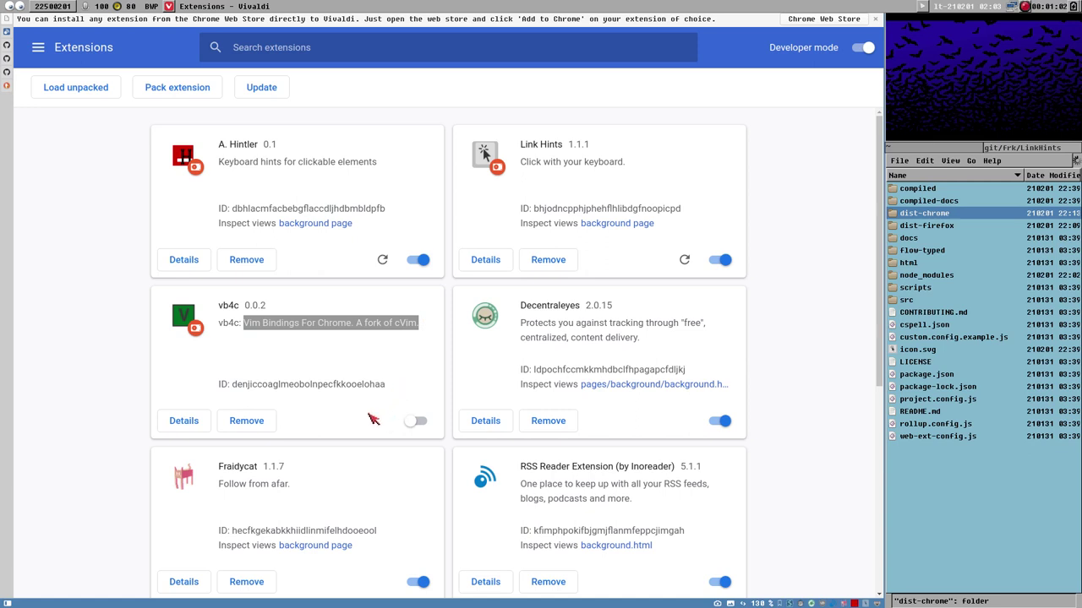
click(230, 309)
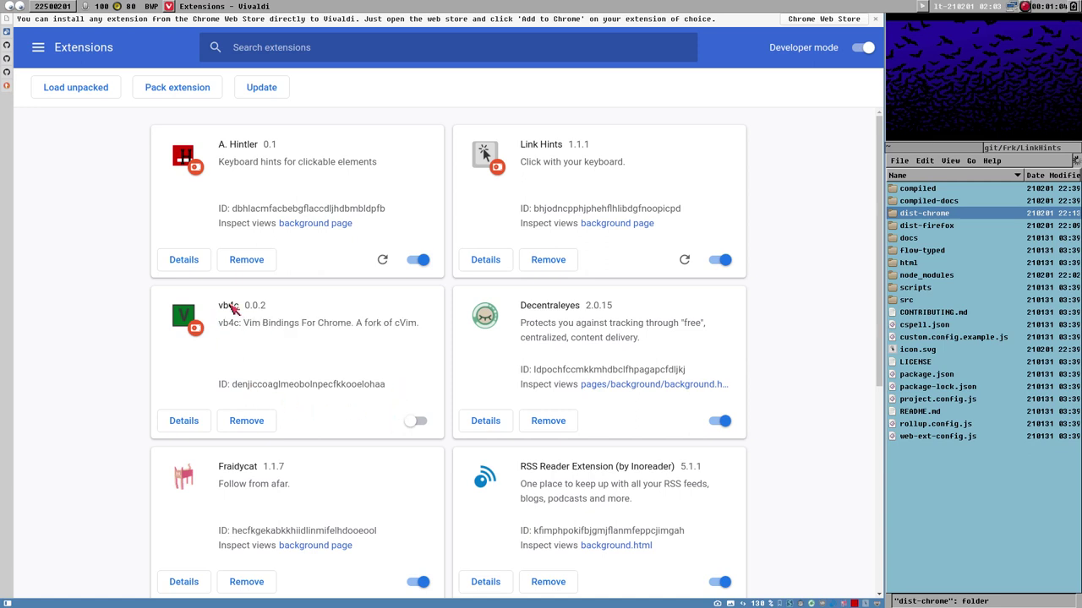
double_click(231, 326)
click(261, 328)
Enable vb4c and open its extension options from the Details page
click(414, 422)
click(202, 421)
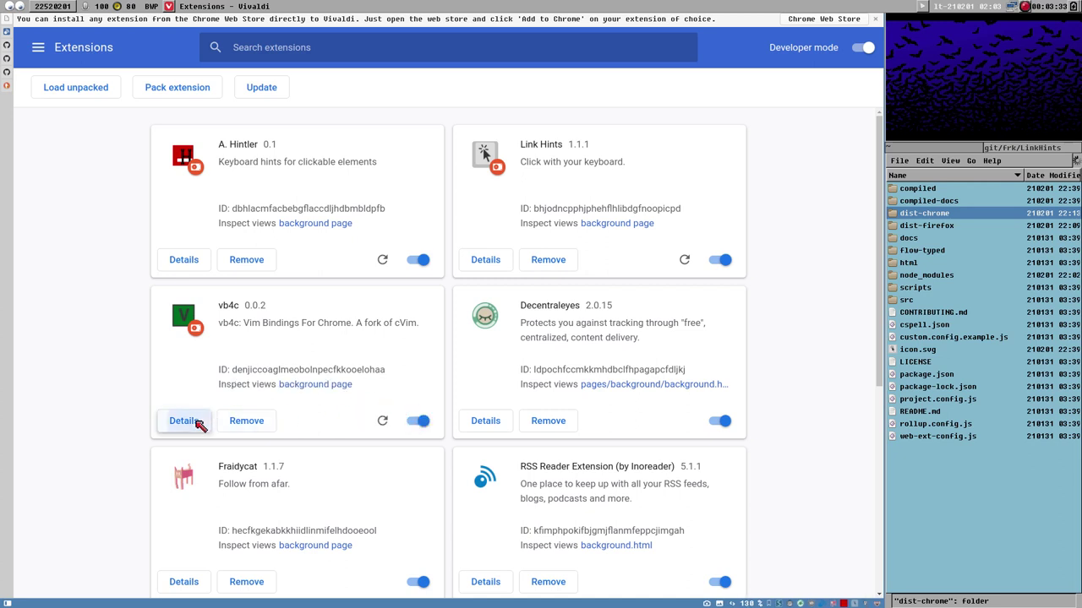
scroll(326, 282, down, 2)
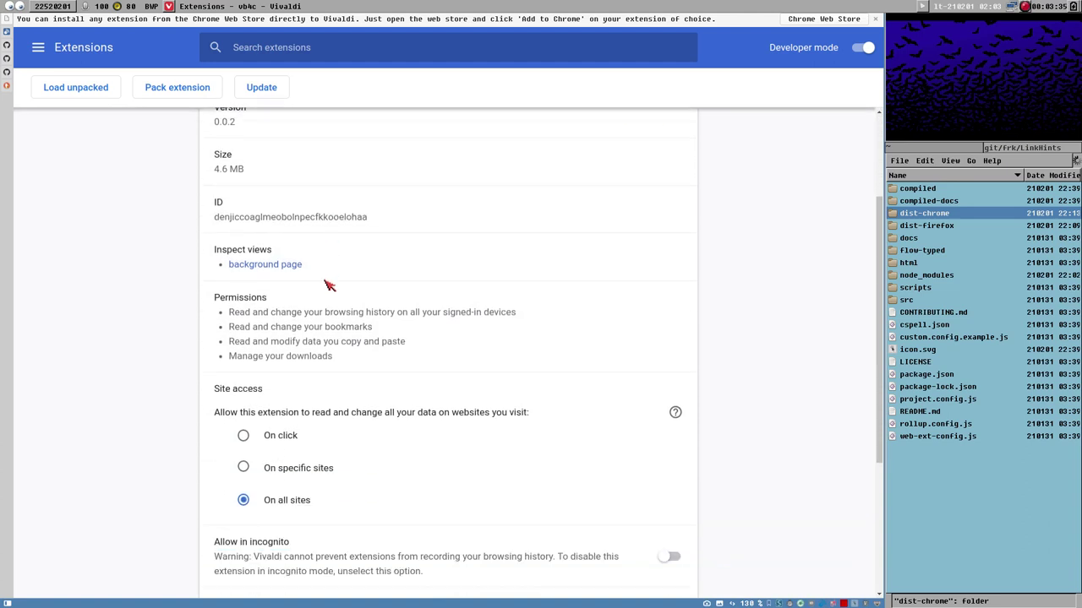
scroll(326, 287, up, 1)
scroll(338, 292, down, 1)
scroll(334, 294, down, 3)
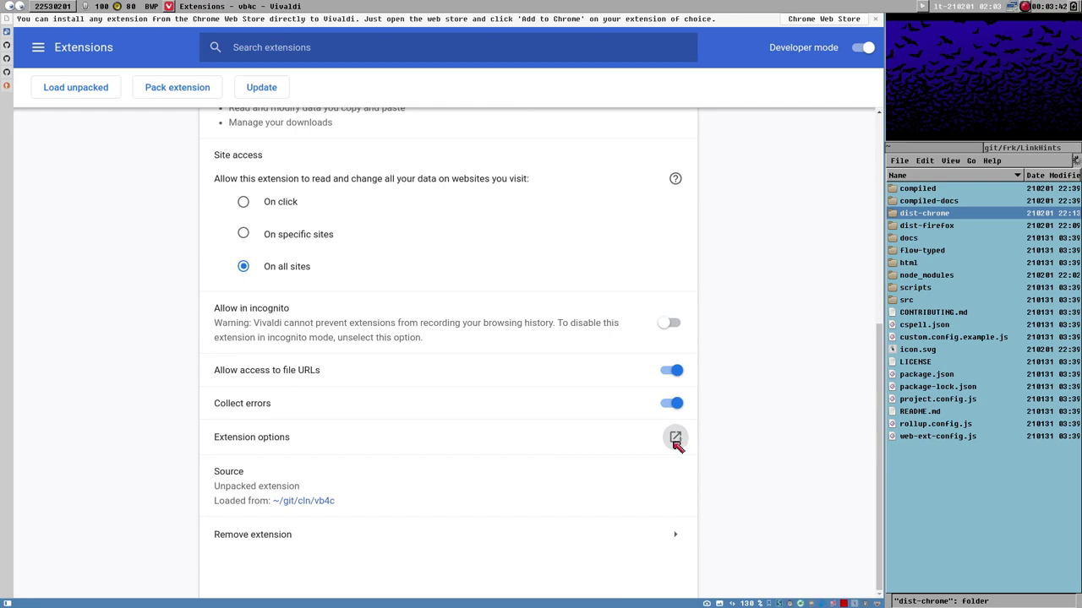
click(675, 438)
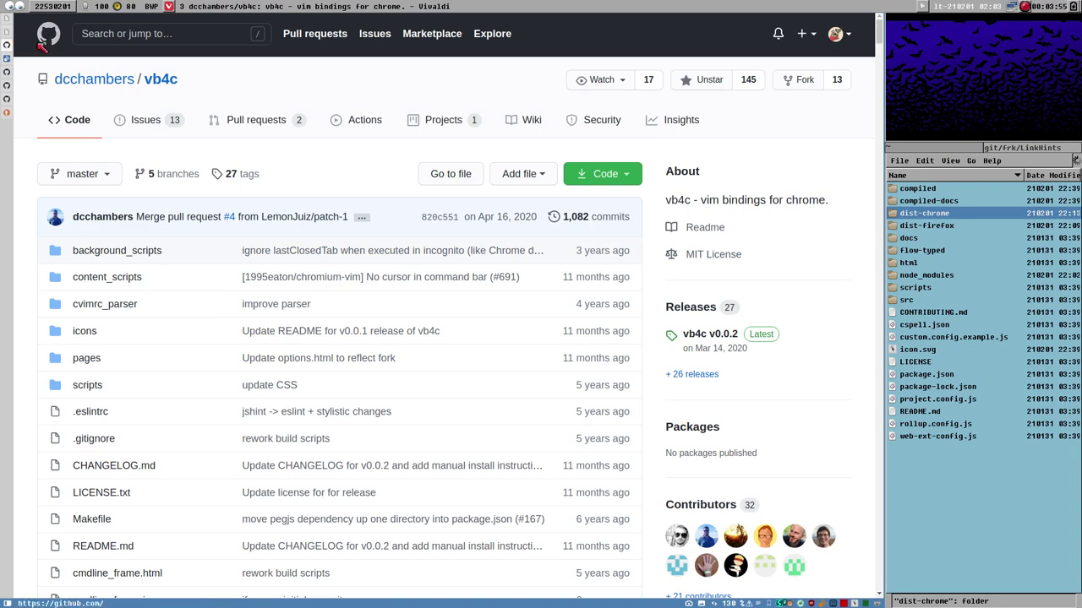
scroll(375, 386, down, 3)
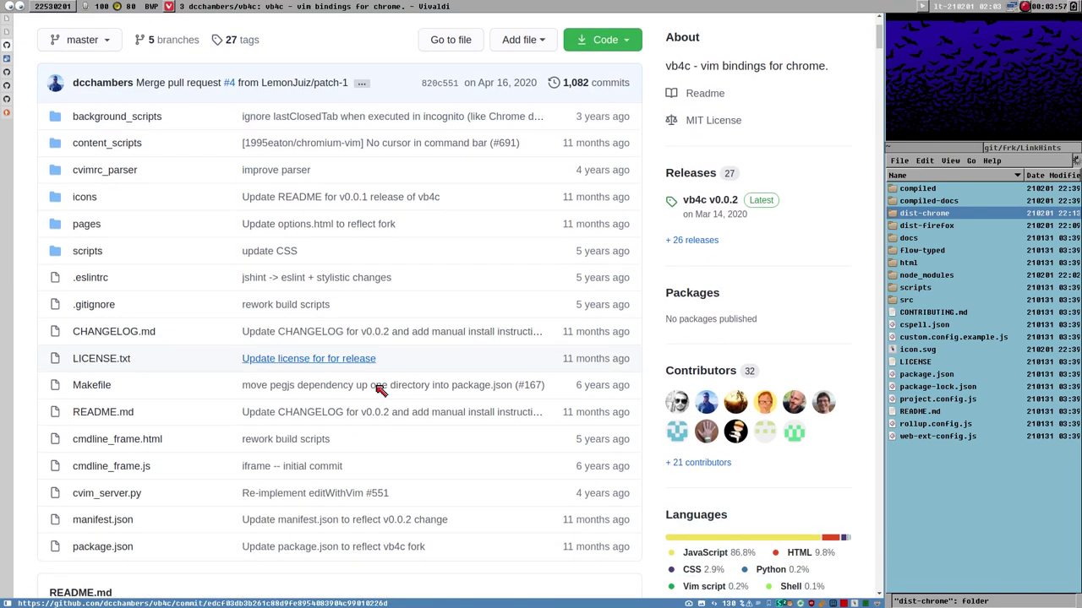
scroll(374, 387, up, 3)
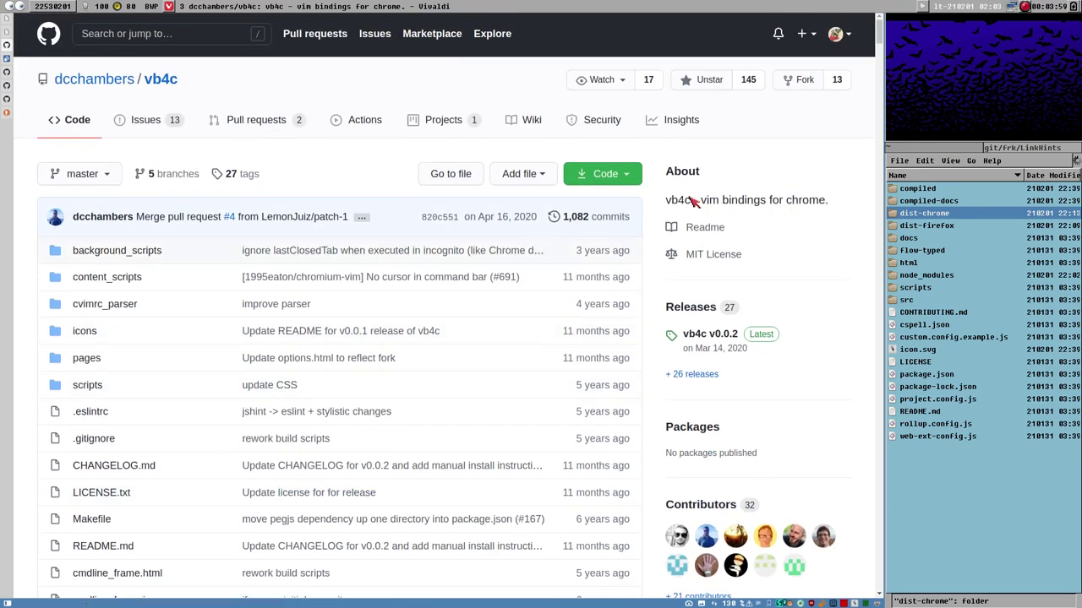
drag(689, 201, 855, 209)
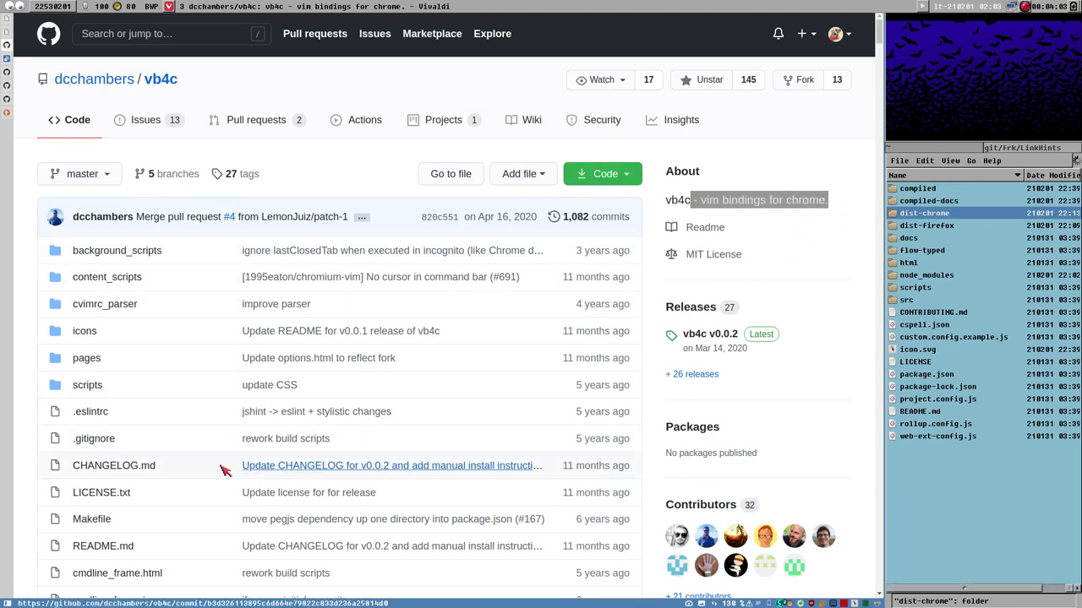
scroll(374, 380, down, 4)
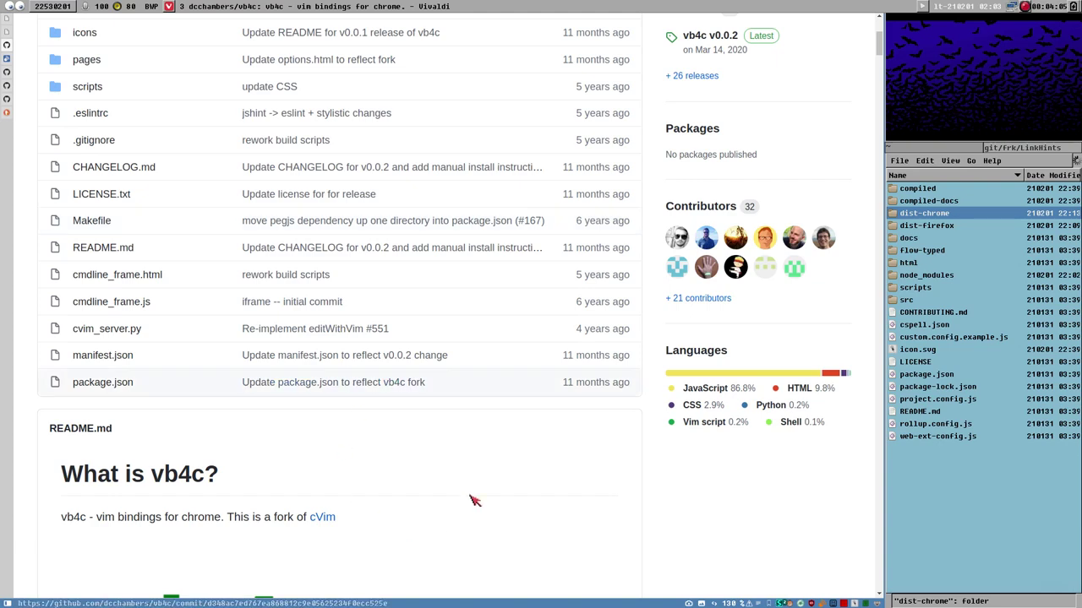
scroll(473, 501, up, 3)
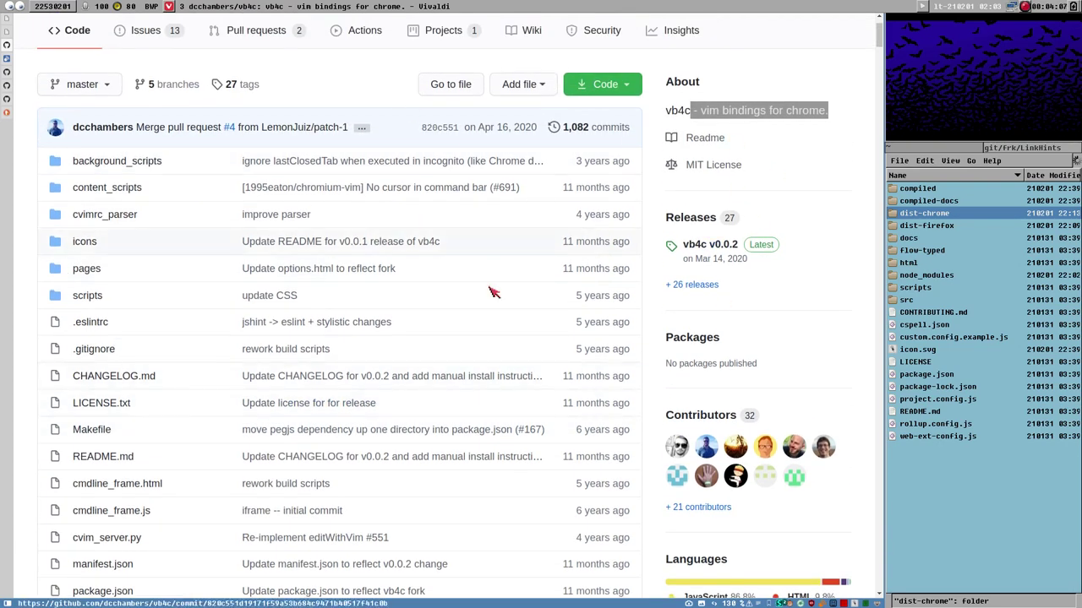
scroll(494, 291, up, 1)
scroll(338, 321, down, 2)
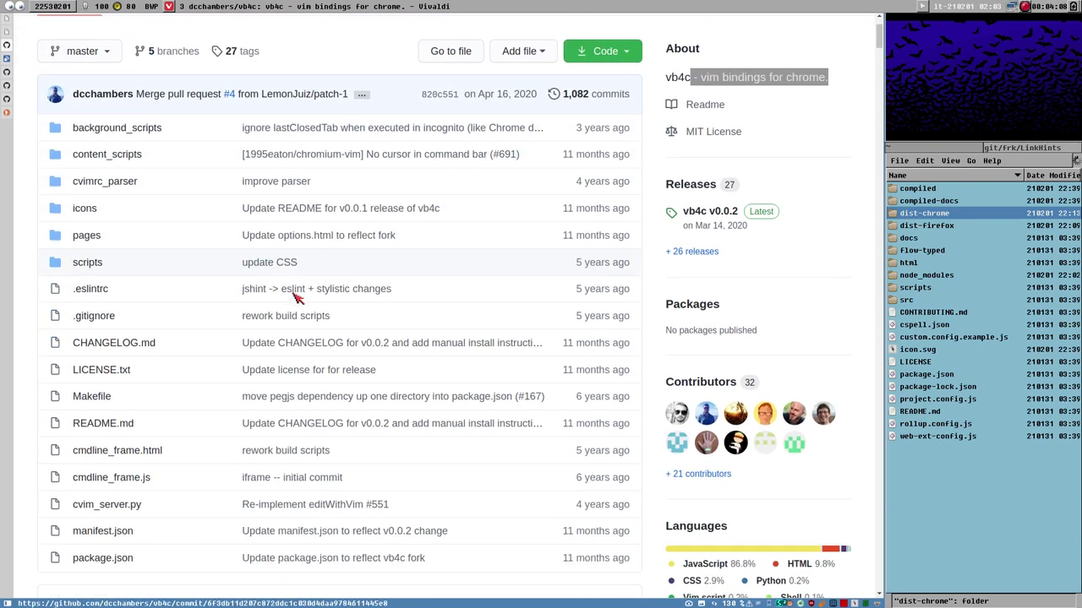
scroll(296, 296, up, 1)
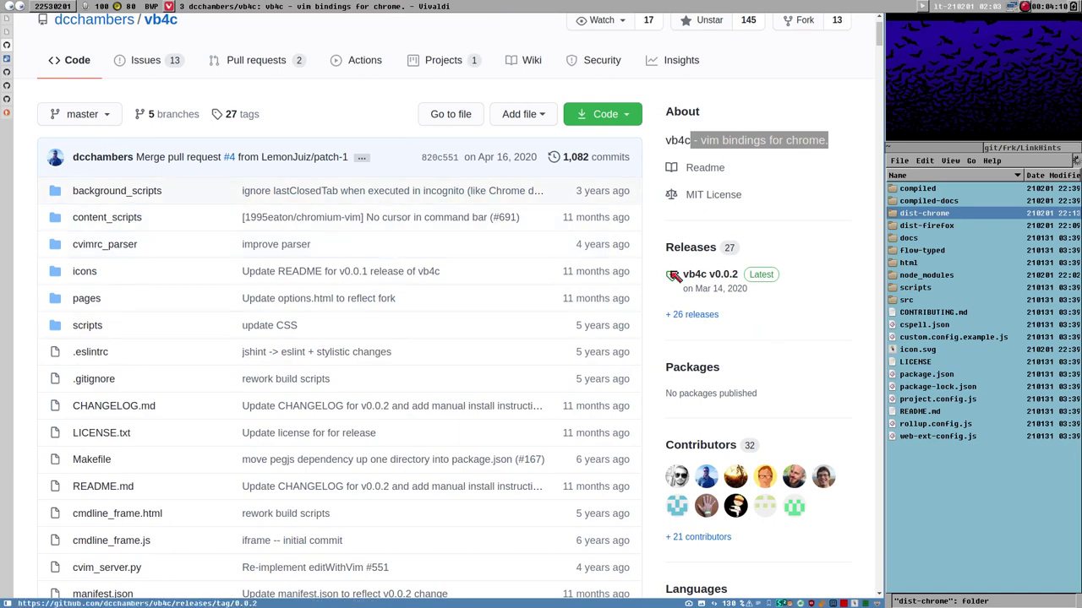
scroll(591, 474, down, 1)
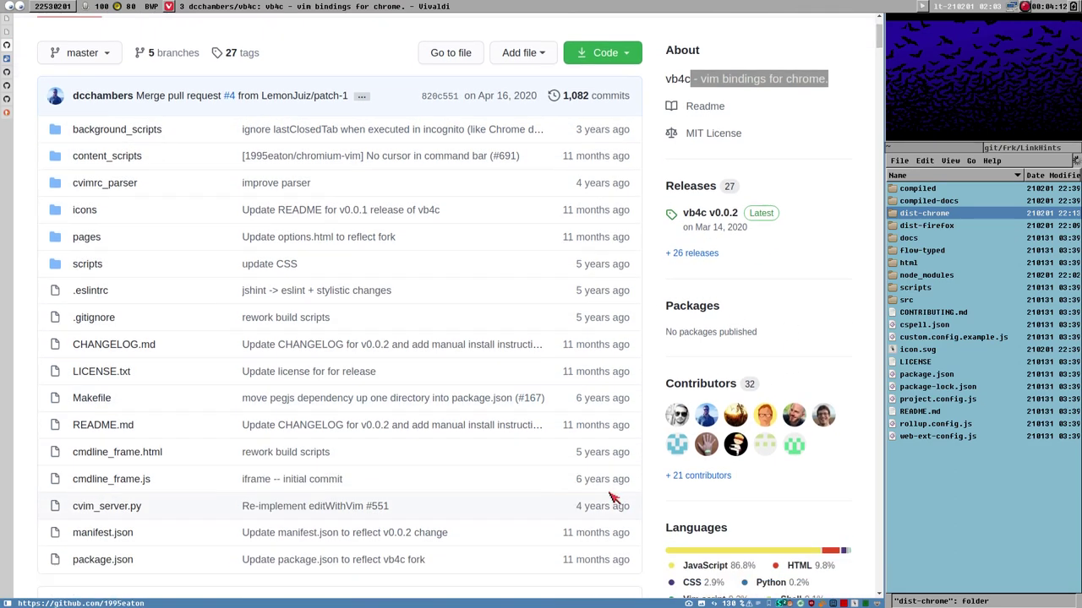
scroll(613, 498, down, 1)
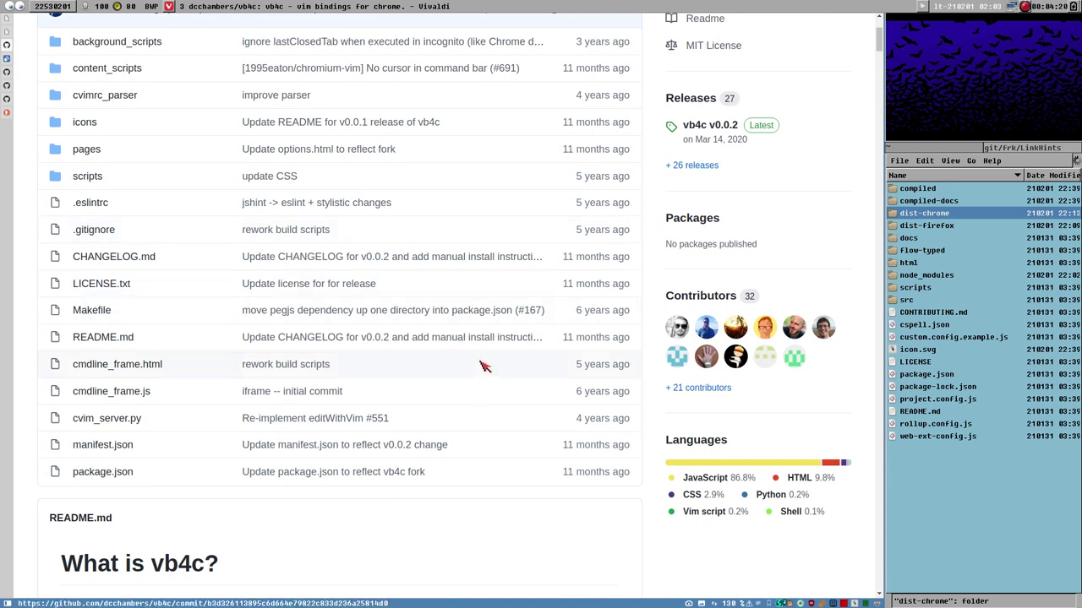
scroll(484, 366, down, 2)
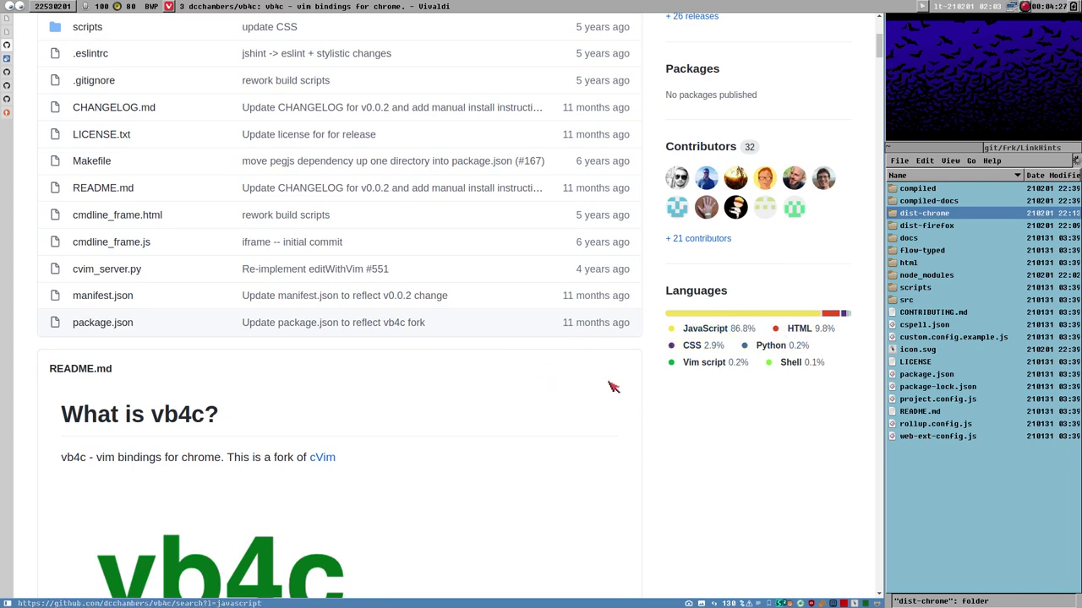
scroll(100, 337, up, 4)
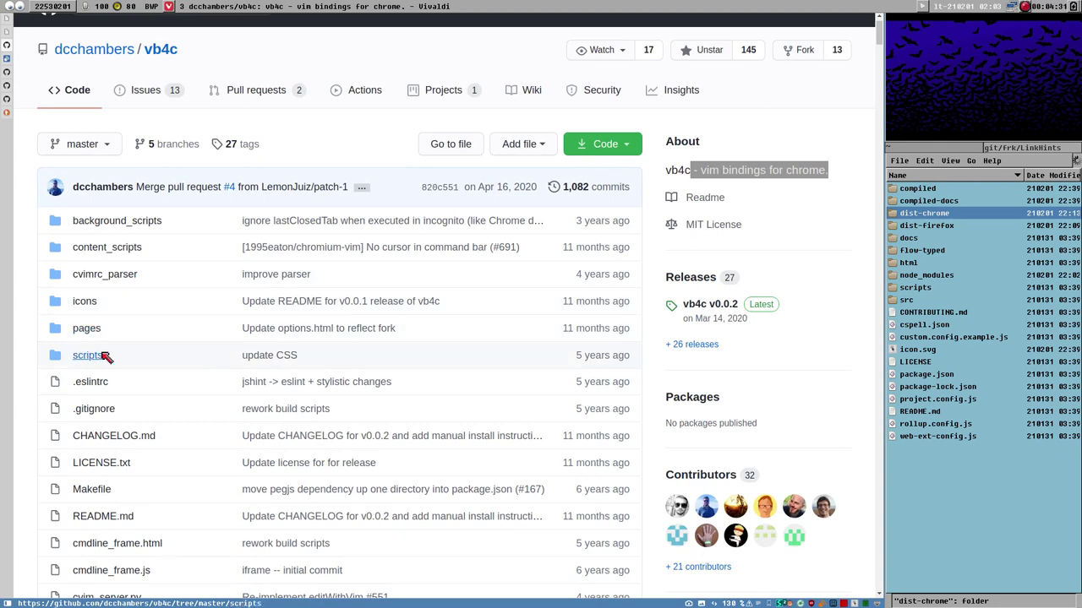
click(129, 220)
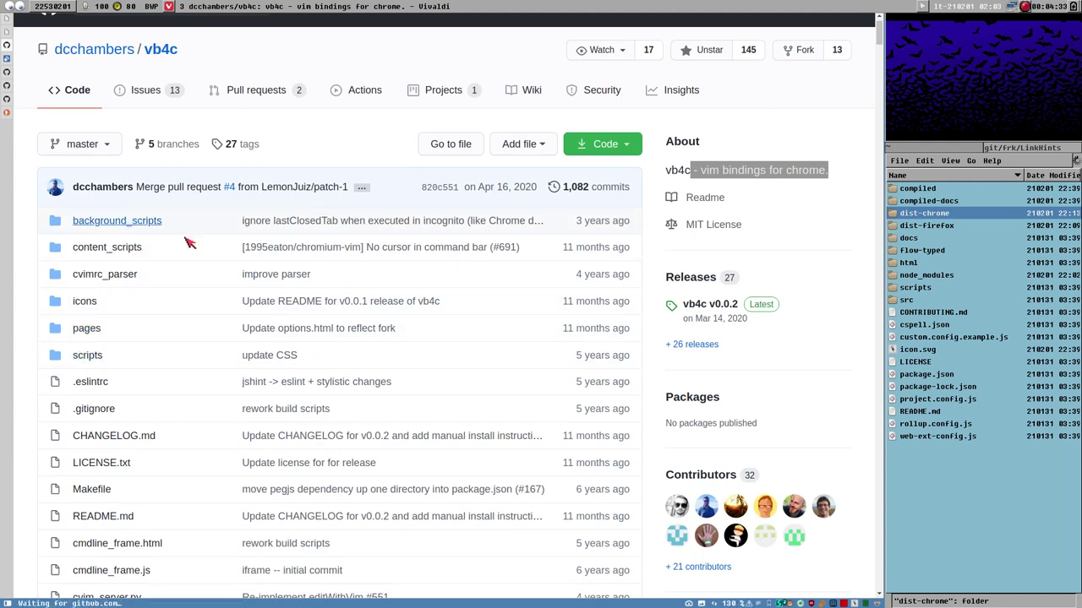
scroll(441, 390, down, 2)
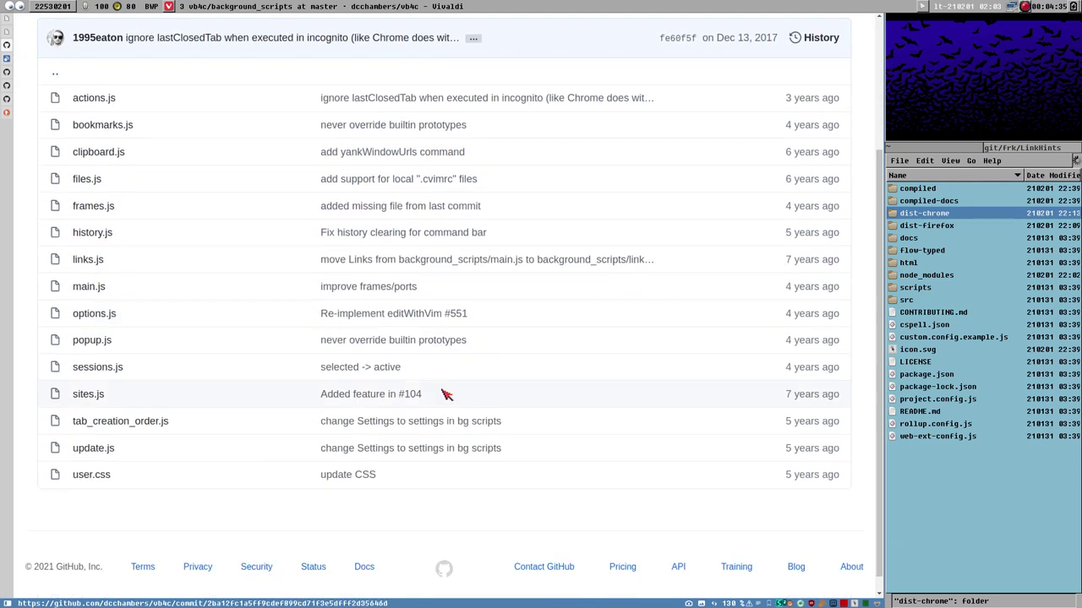
scroll(423, 372, up, 2)
key(alt+Left)
scroll(279, 355, down, 2)
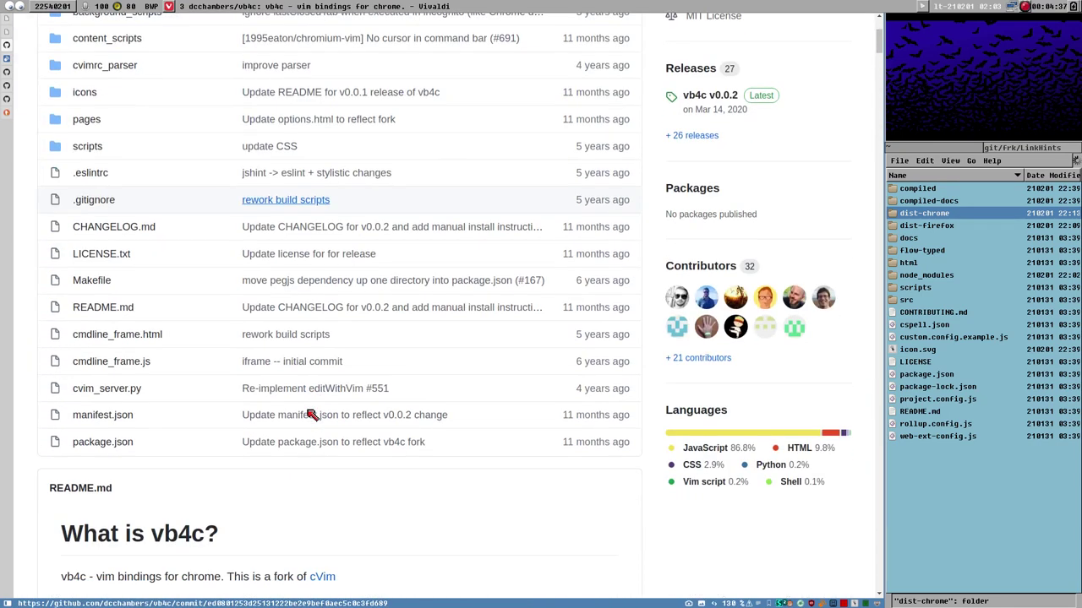
scroll(301, 473, down, 2)
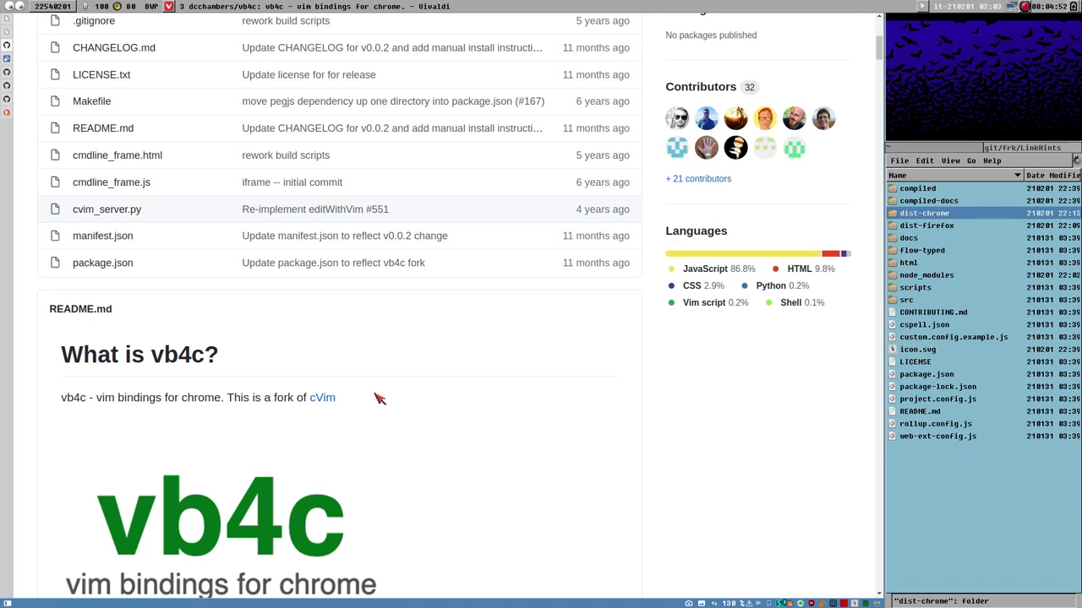
scroll(349, 413, up, 3)
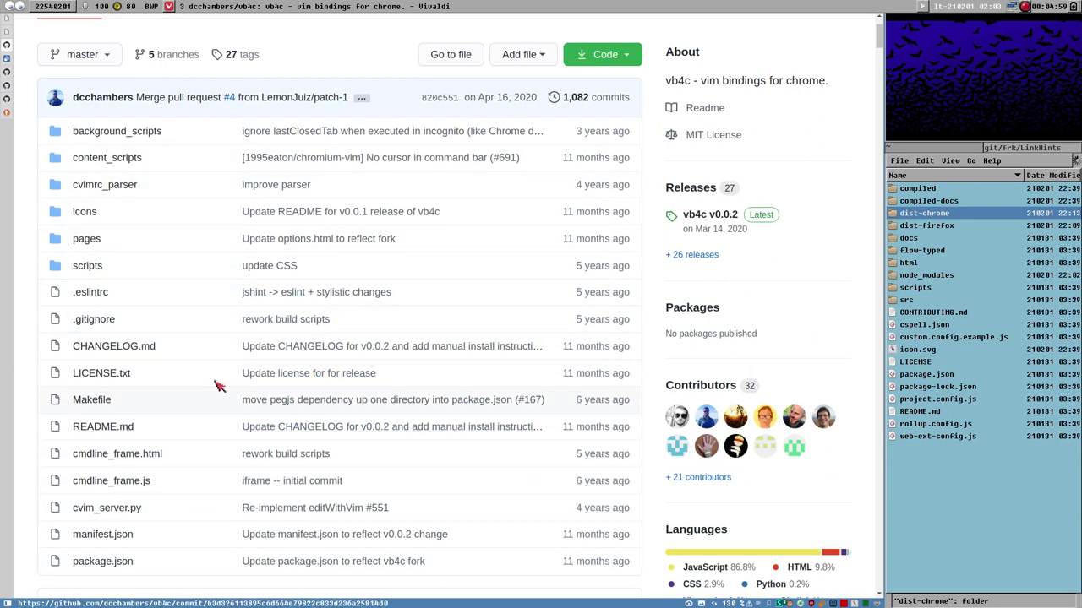
scroll(425, 413, up, 1)
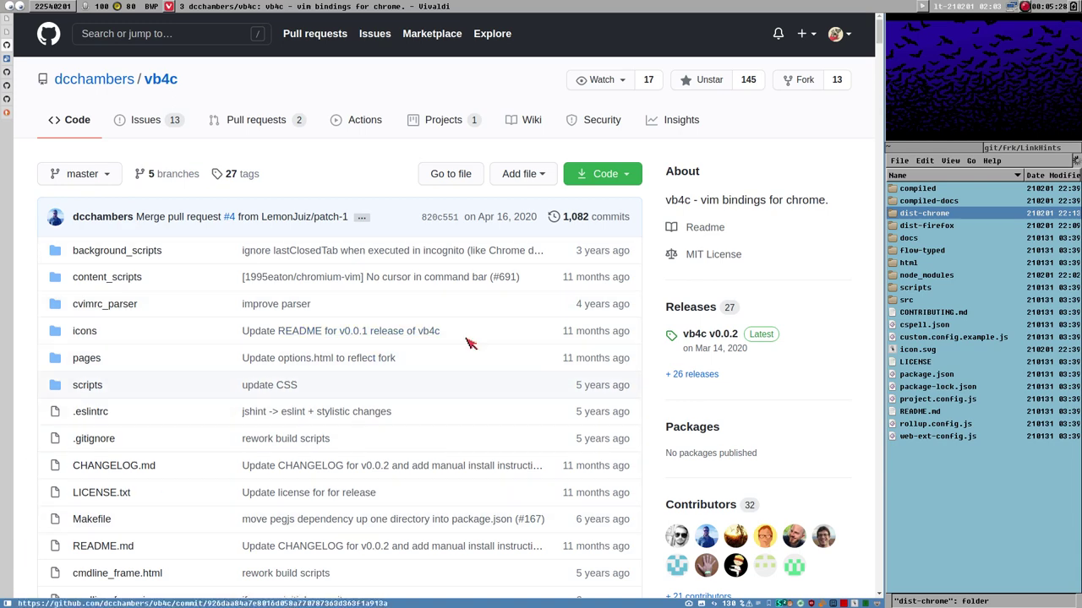
scroll(459, 437, down, 2)
scroll(724, 307, up, 2)
scroll(569, 390, down, 2)
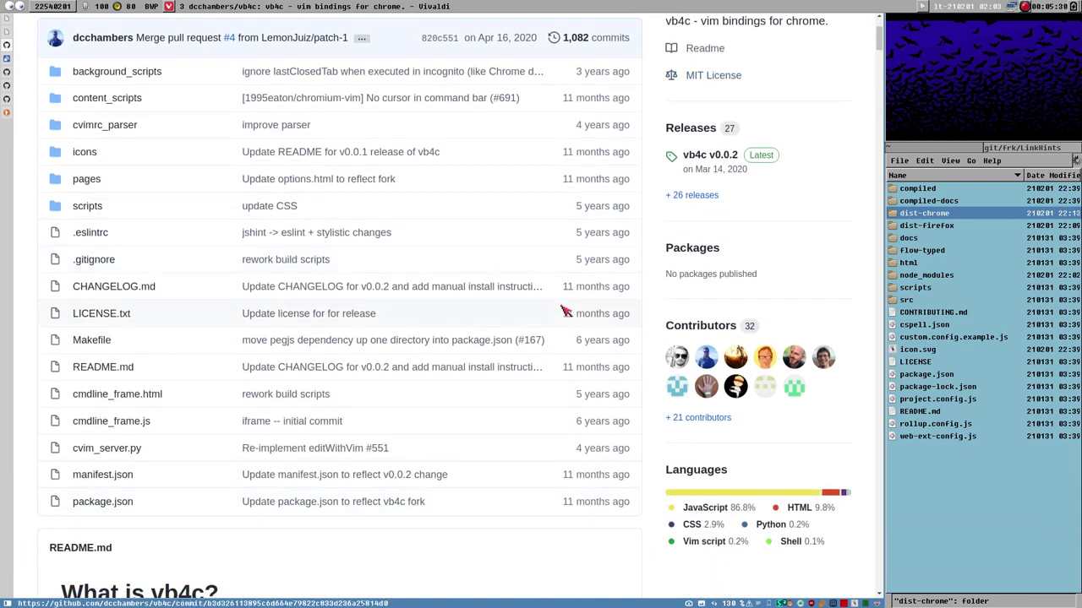
scroll(693, 473, down, 2)
scroll(458, 565, up, 2)
scroll(454, 527, up, 2)
scroll(454, 524, down, 2)
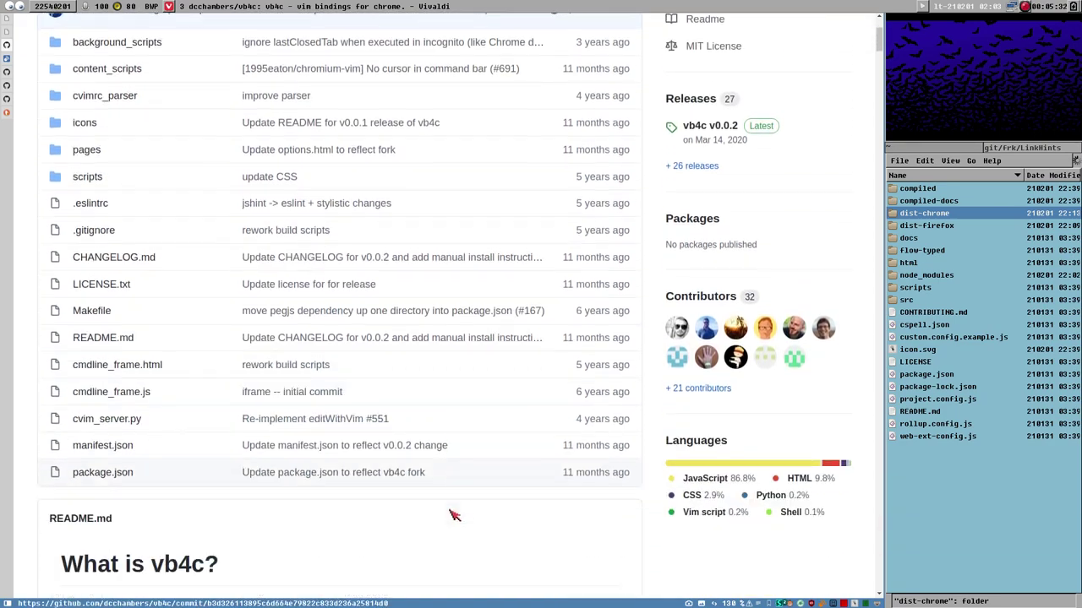
scroll(370, 411, down, 2)
scroll(365, 126, up, 2)
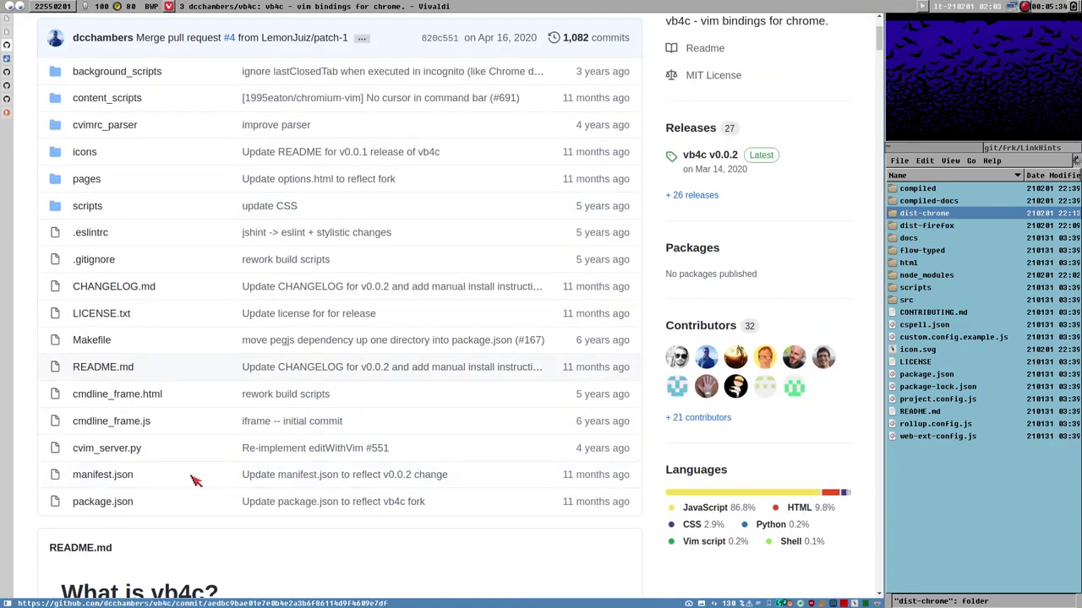
scroll(459, 316, up, 2)
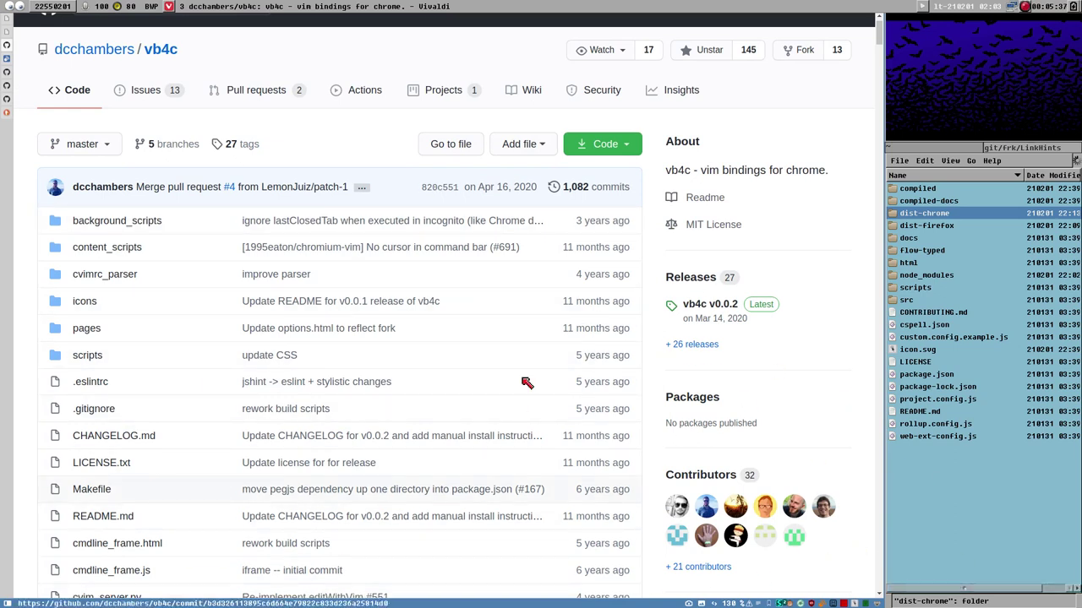
scroll(748, 538, up, 1)
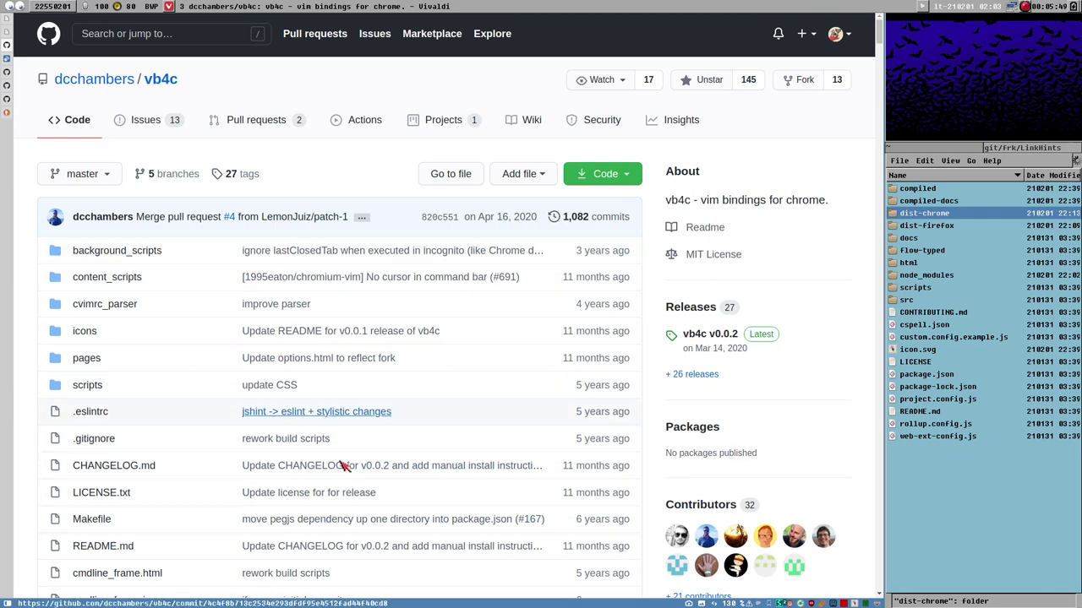
scroll(285, 387, down, 2)
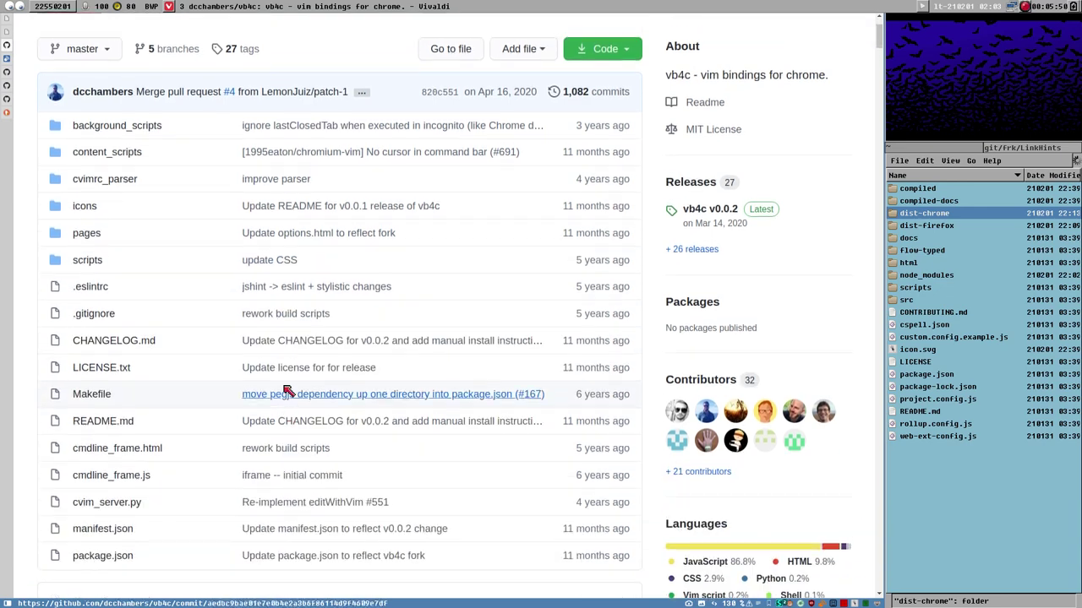
scroll(286, 388, up, 2)
scroll(300, 332, down, 7)
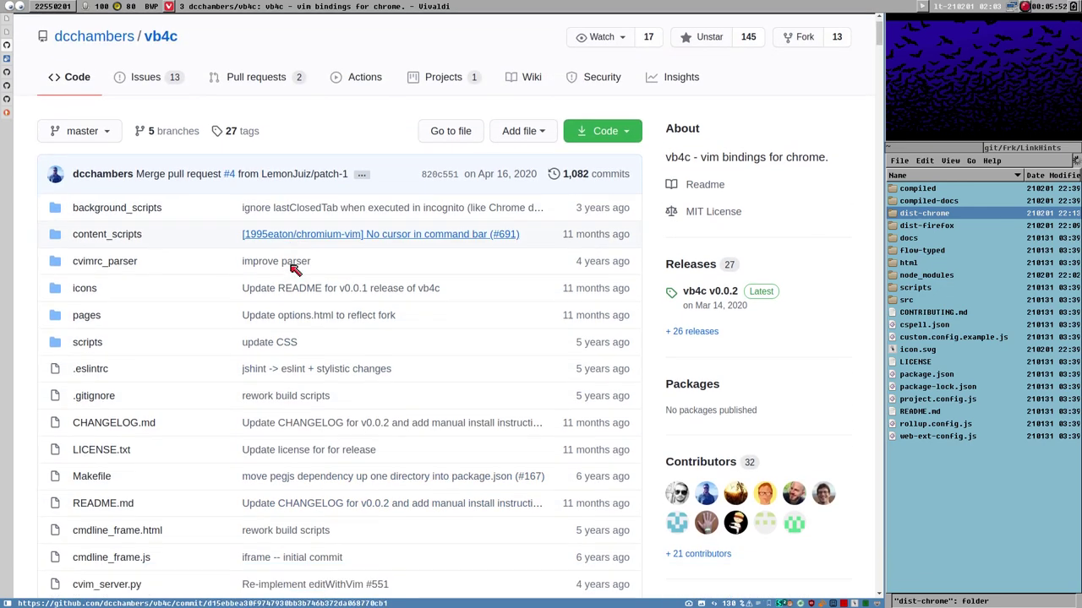
scroll(535, 363, down, 2)
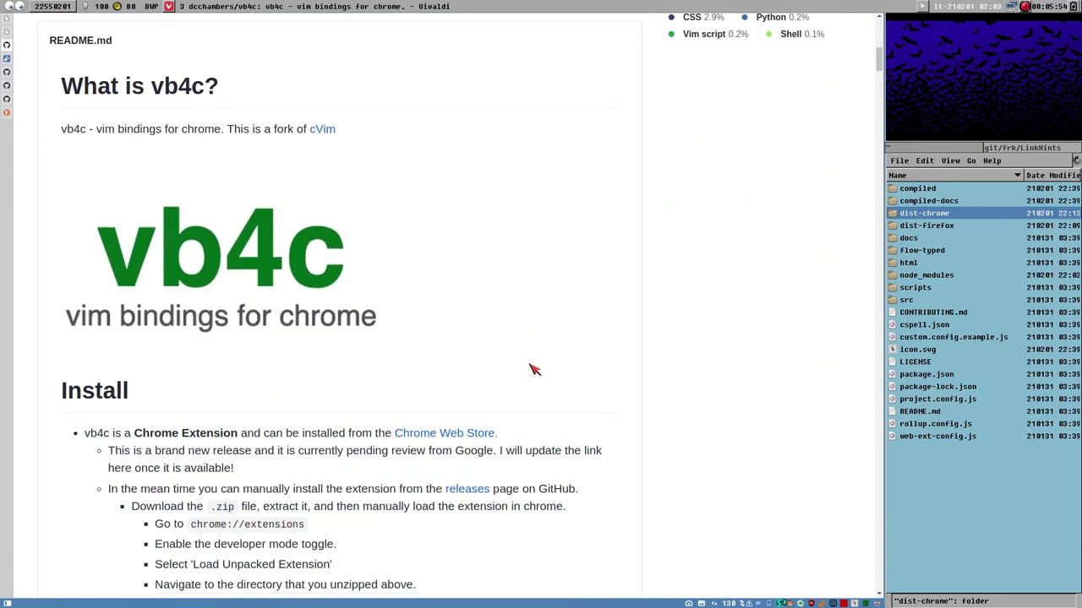
scroll(729, 305, up, 4)
scroll(514, 452, down, 1)
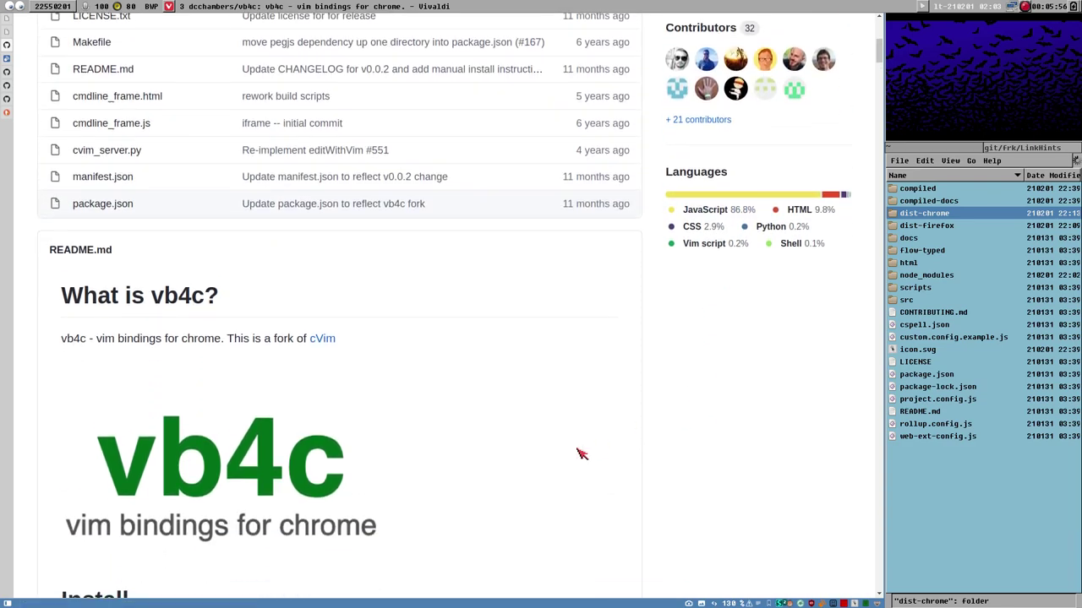
scroll(559, 448, up, 6)
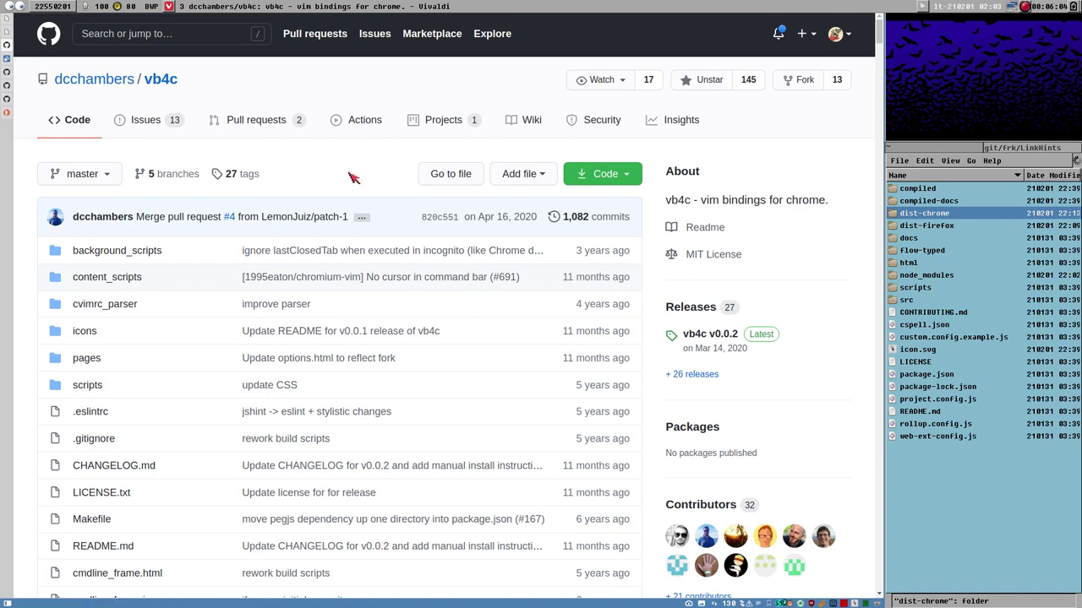
Search DuckDuckGo for 'manifest v3' from Quick Commands (F2)
key(F2)
text(m)
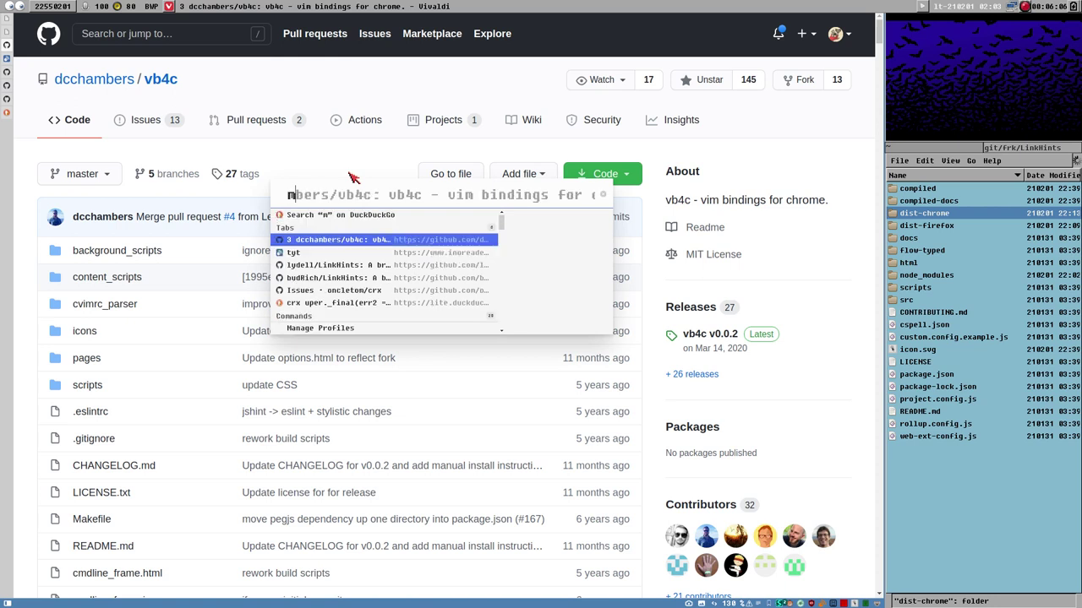
text(anifest)
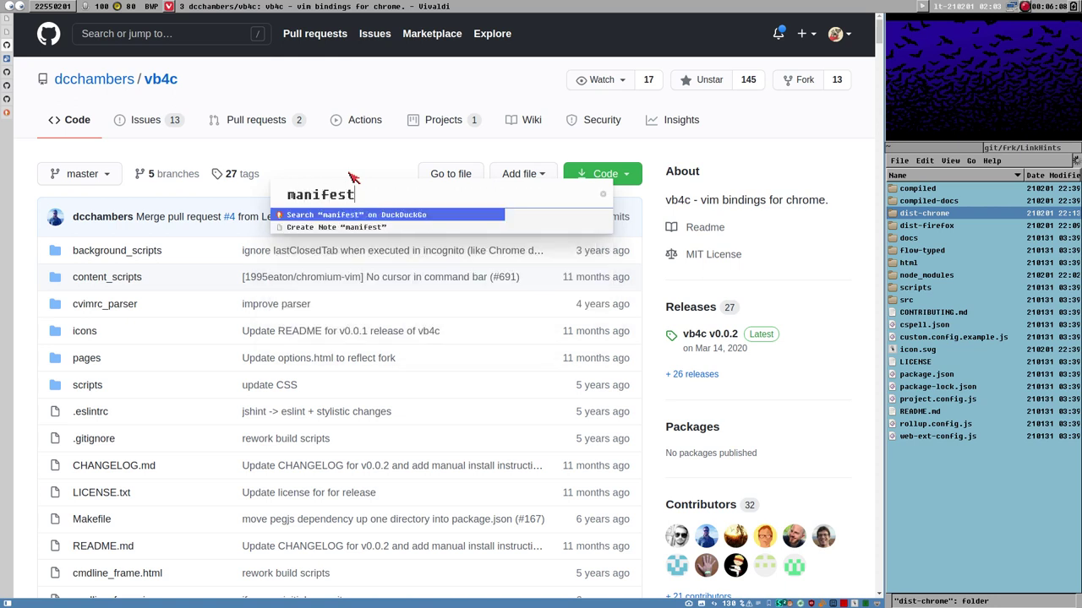
text( v3)
key(Return)
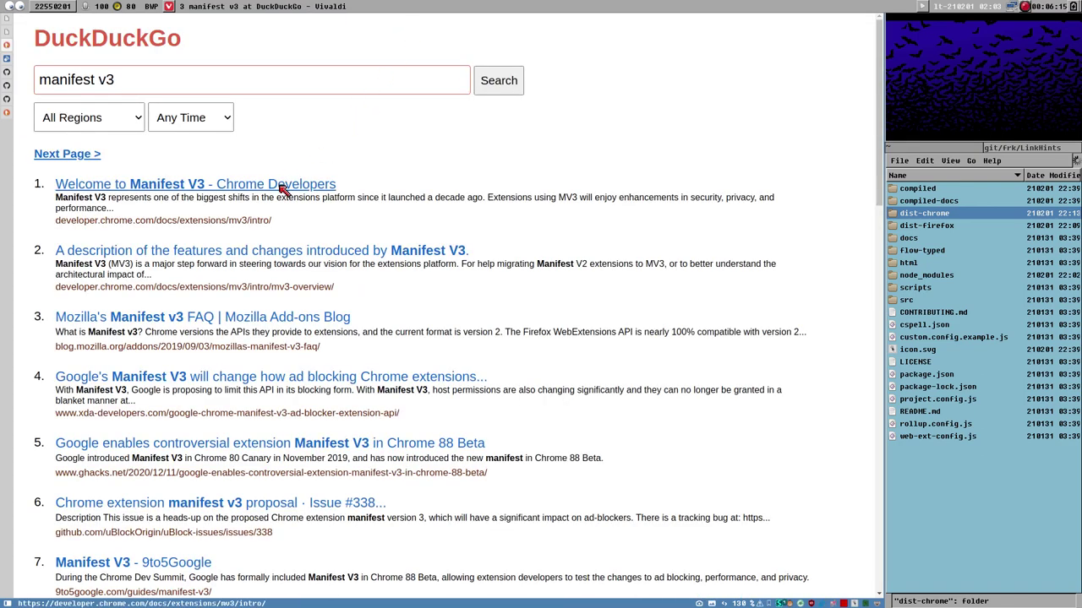
Open the 'Welcome to Manifest V3 - Chrome Developers' result and switch to its tab
click(283, 187)
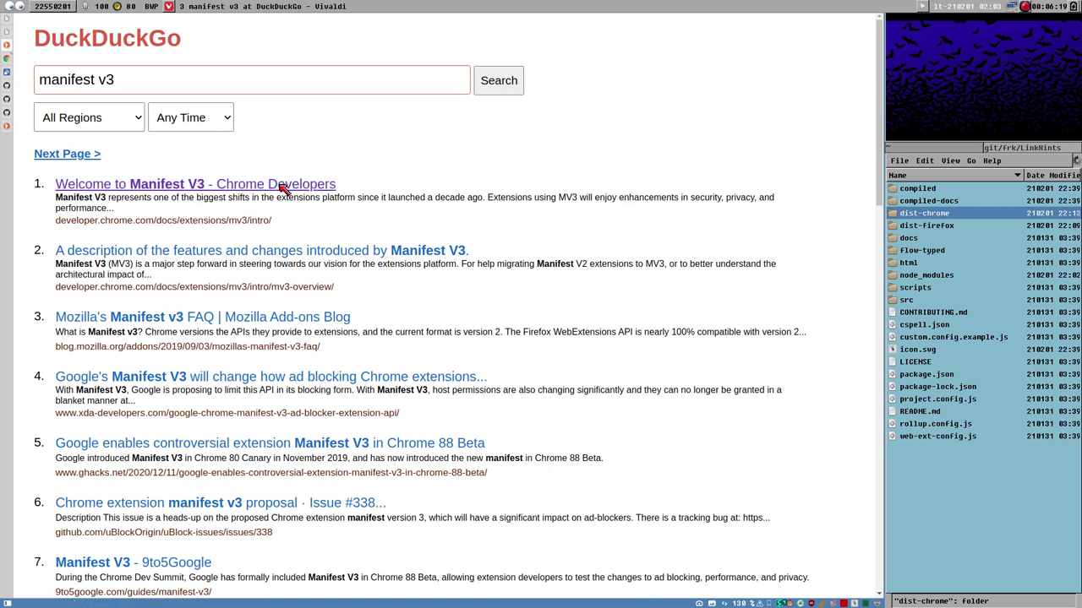
click(7, 63)
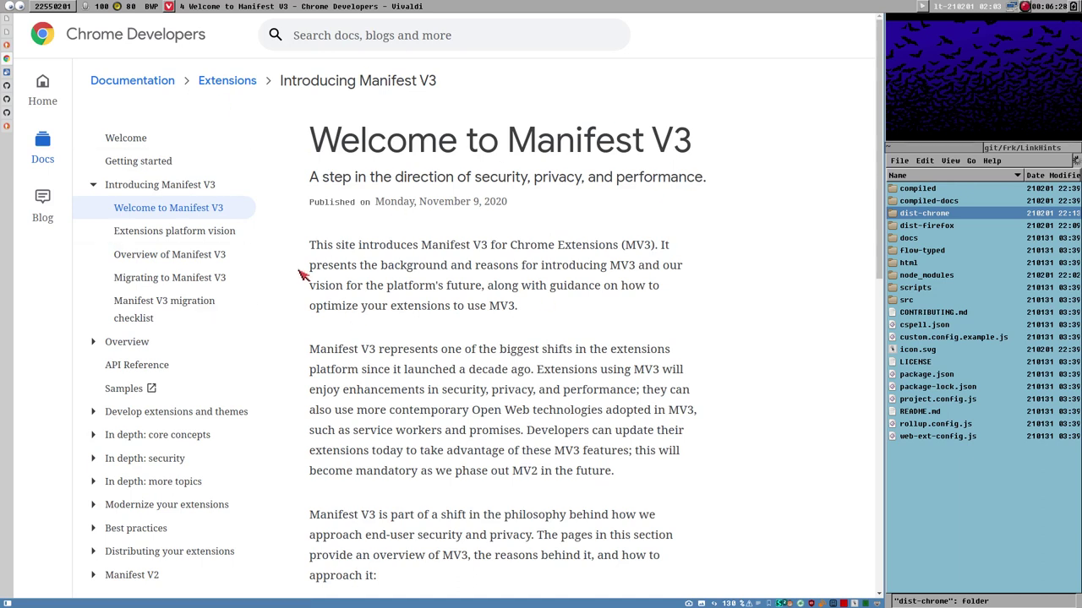
click(930, 230)
click(923, 218)
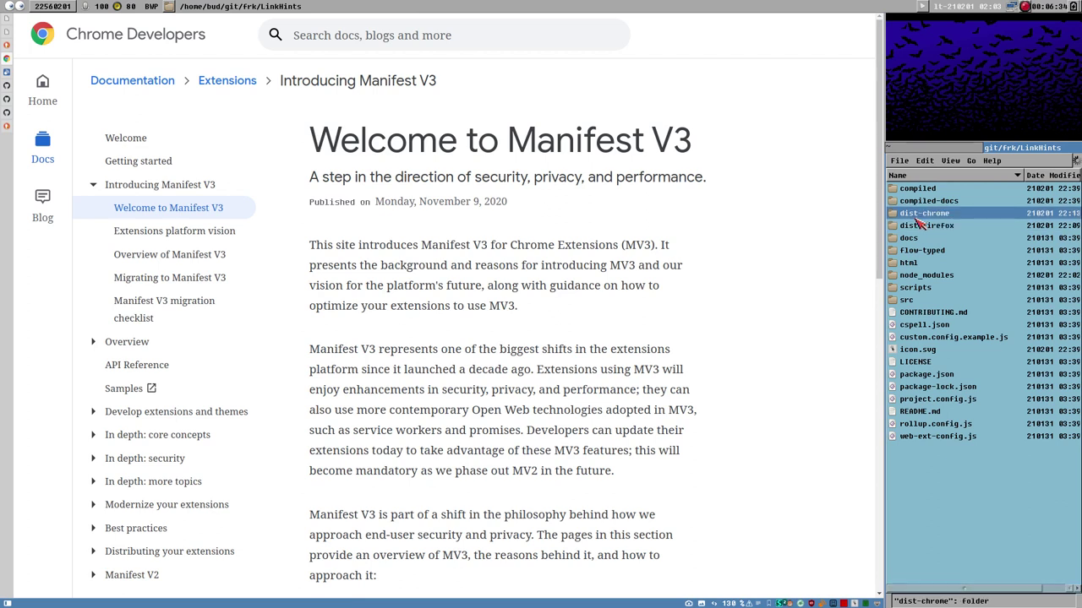
drag(507, 135, 703, 148)
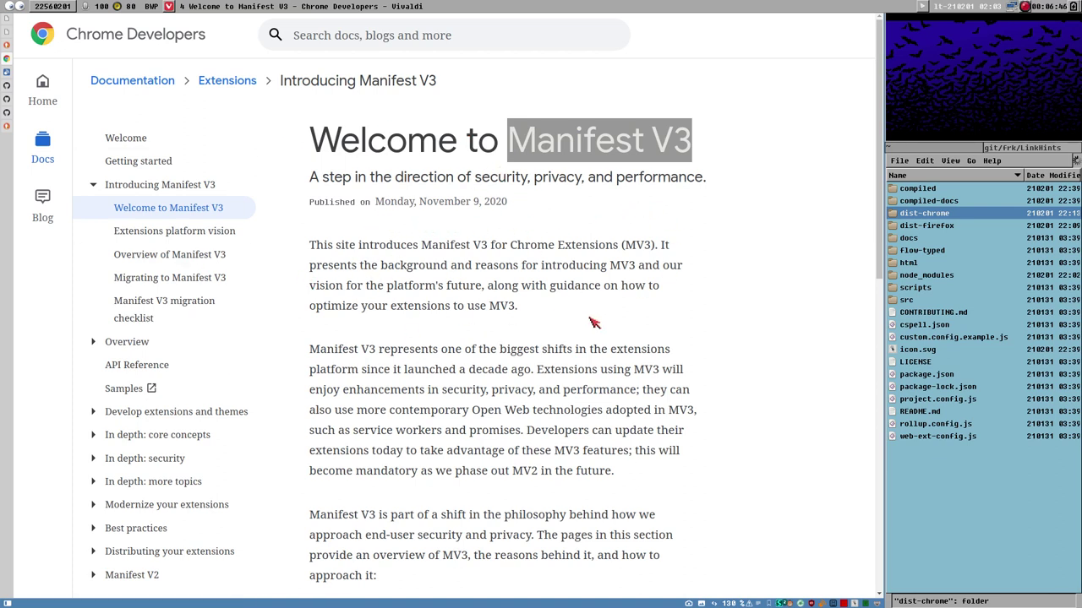
scroll(591, 326, down, 1)
scroll(591, 331, up, 1)
scroll(565, 420, down, 2)
scroll(600, 409, up, 3)
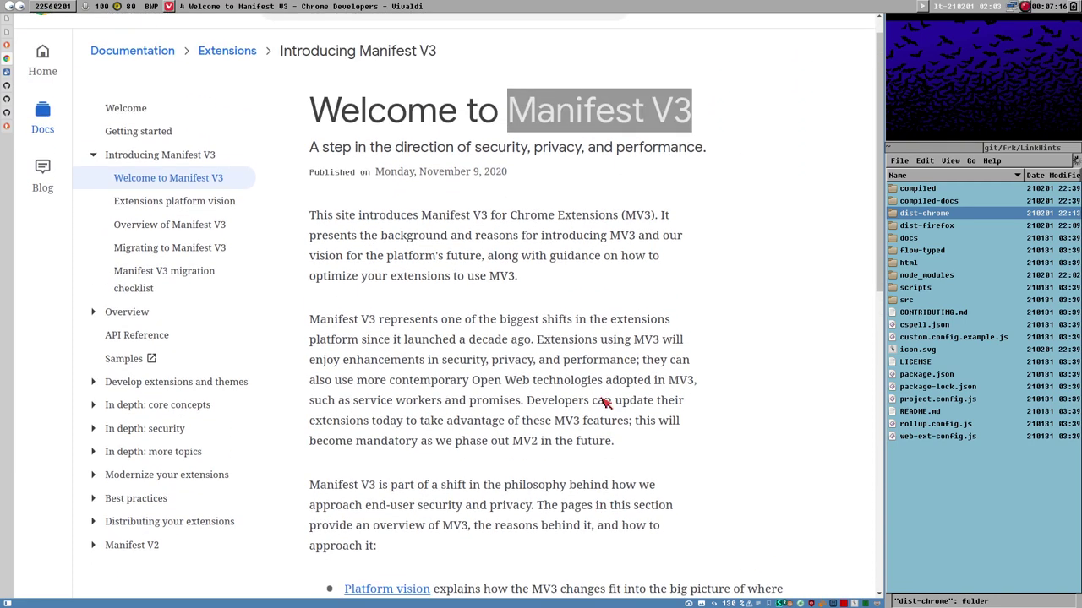
scroll(605, 404, down, 1)
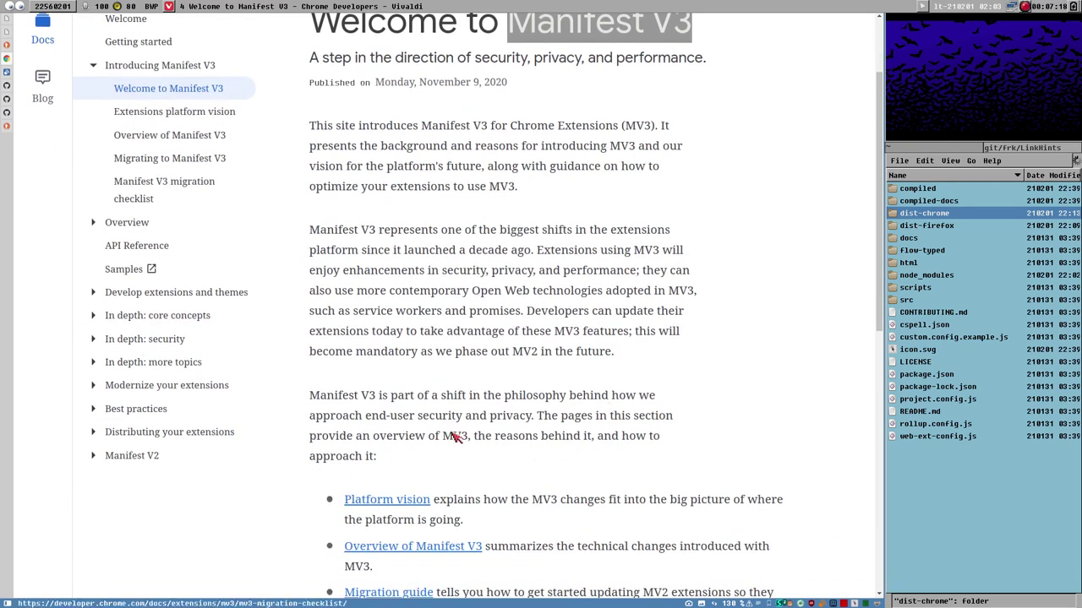
scroll(565, 373, up, 2)
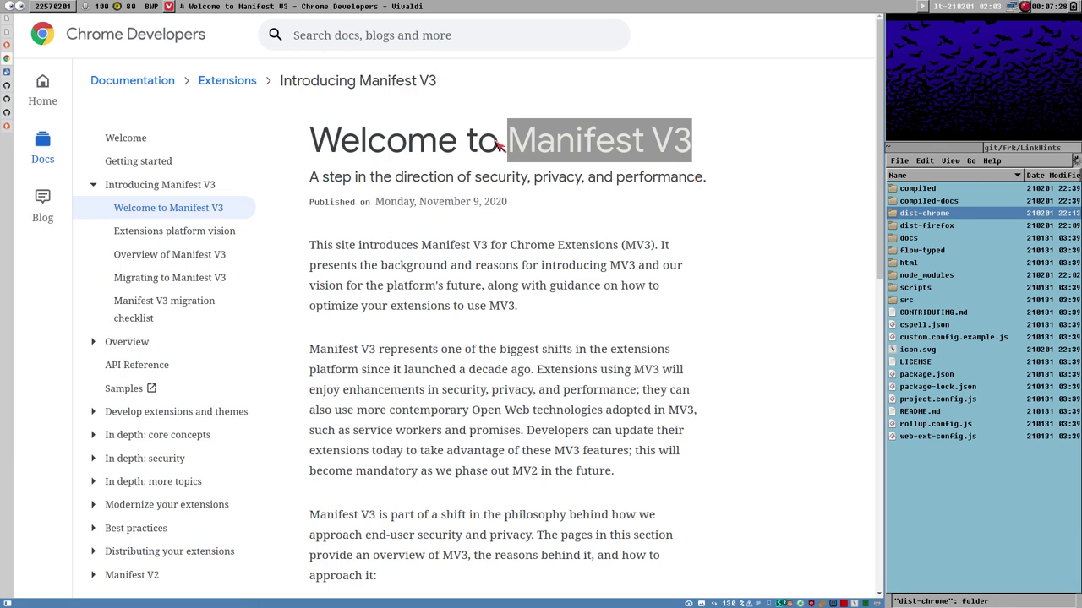
drag(517, 145, 630, 174)
click(602, 203)
scroll(589, 282, down, 3)
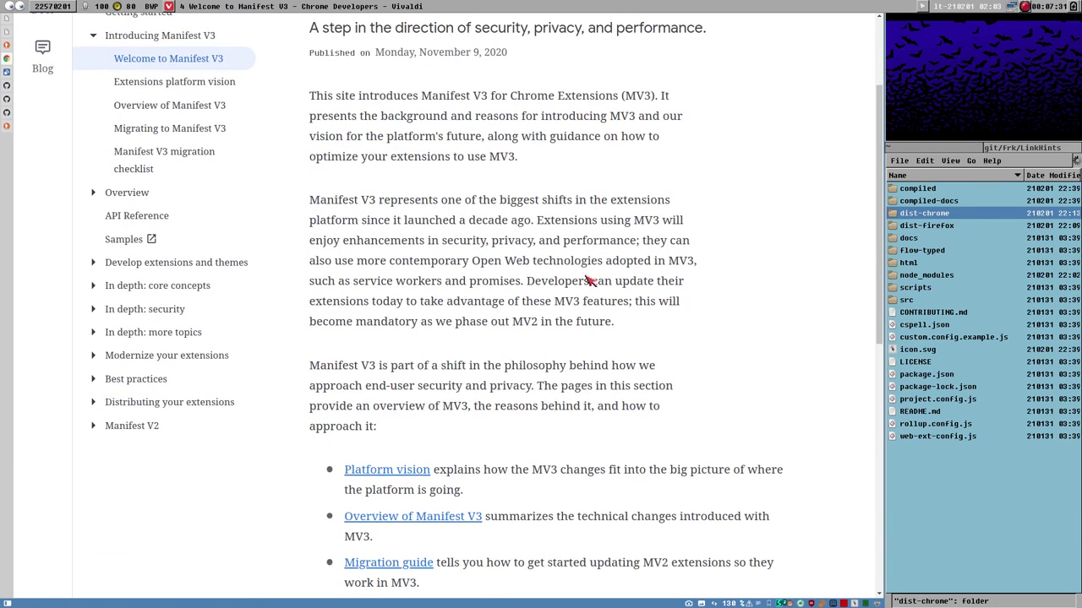
scroll(594, 309, down, 3)
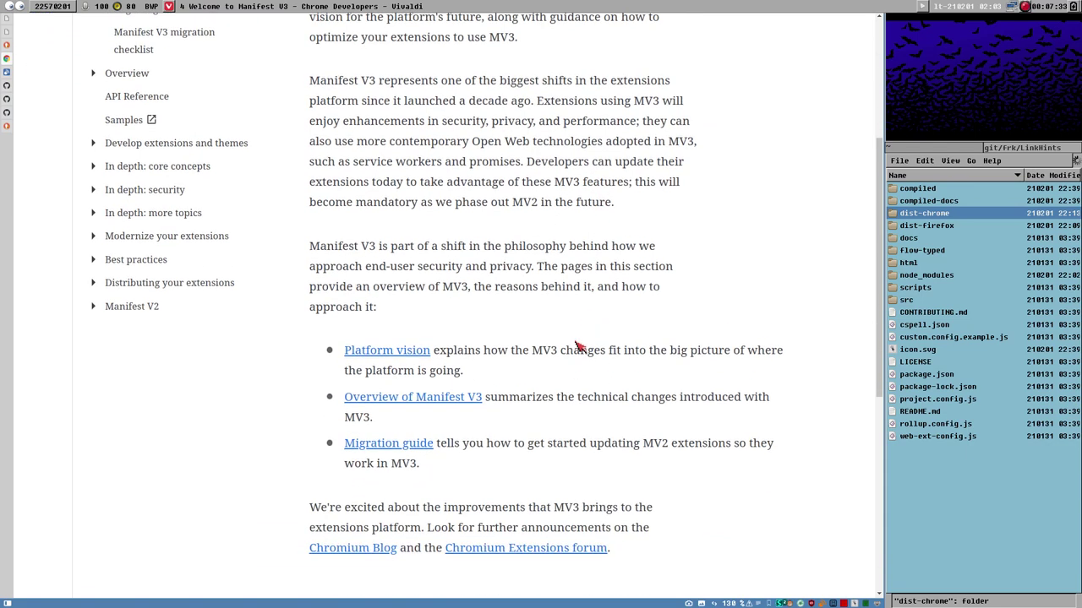
scroll(580, 346, up, 2)
scroll(569, 373, up, 3)
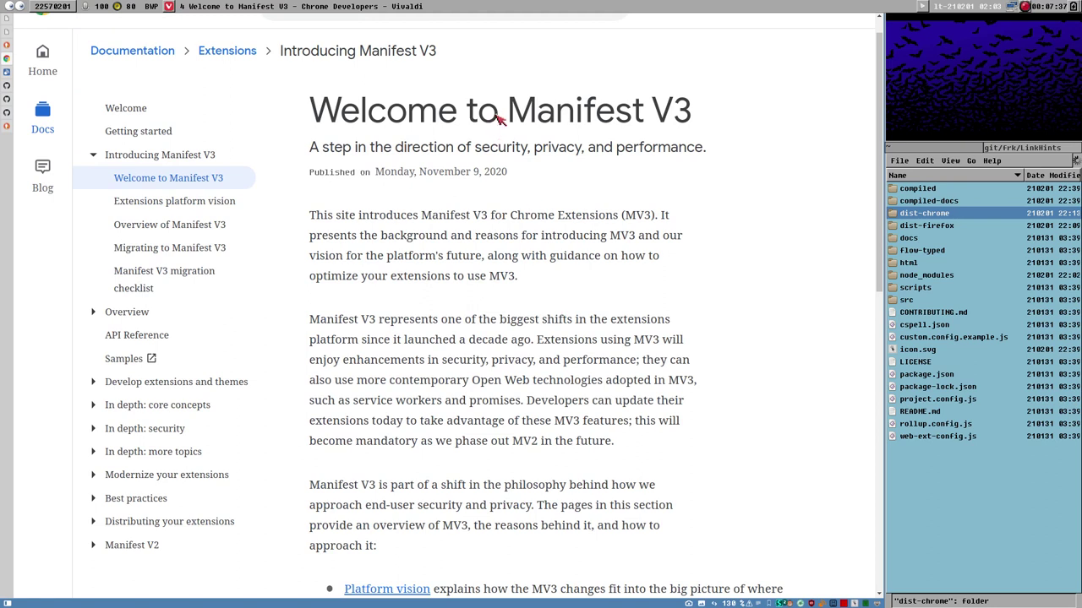
drag(511, 119, 691, 121)
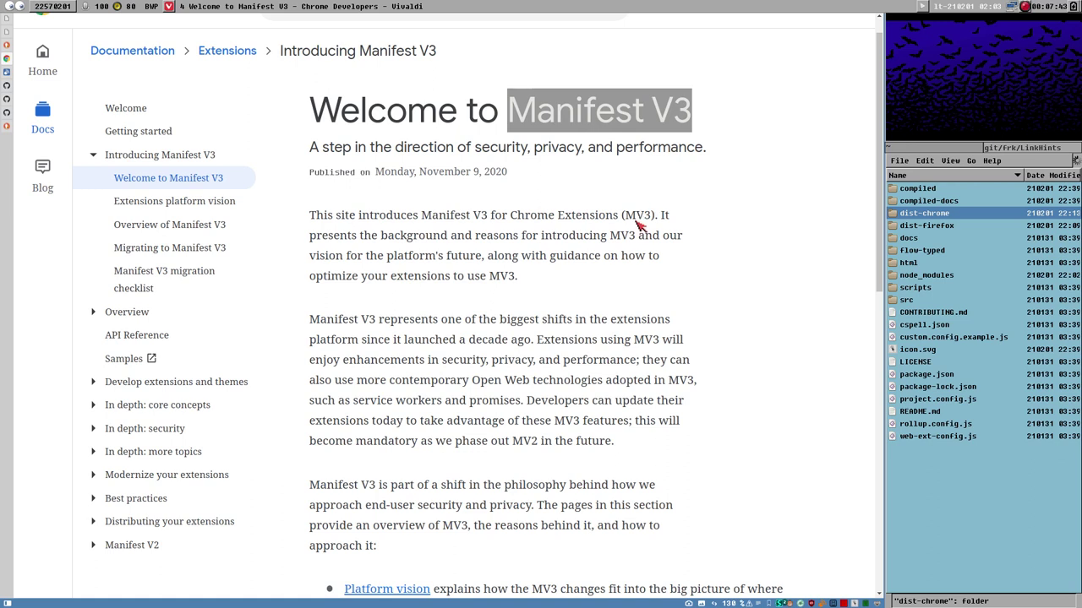
click(501, 262)
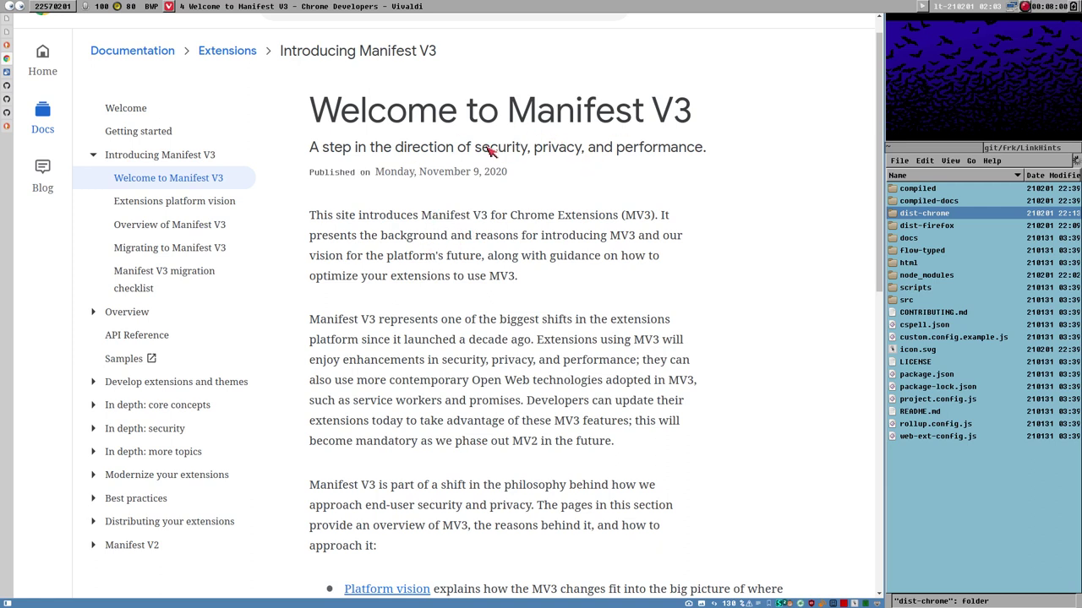
drag(510, 110, 693, 106)
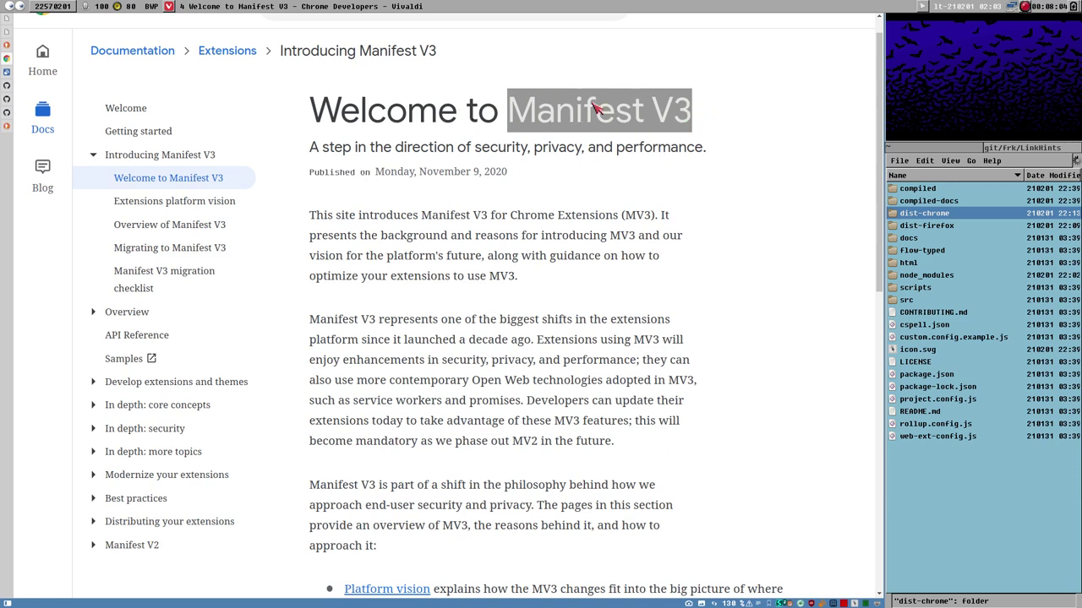
scroll(435, 296, up, 1)
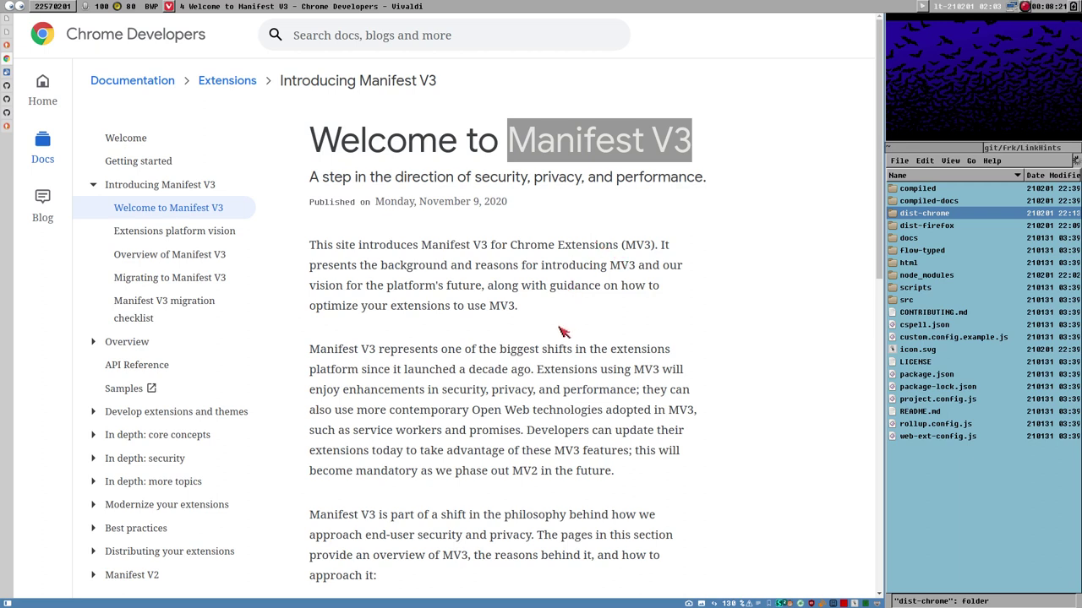
Highlight the sentence about MV3 becoming mandatory and scroll around the article
double_click(640, 452)
drag(528, 437, 632, 478)
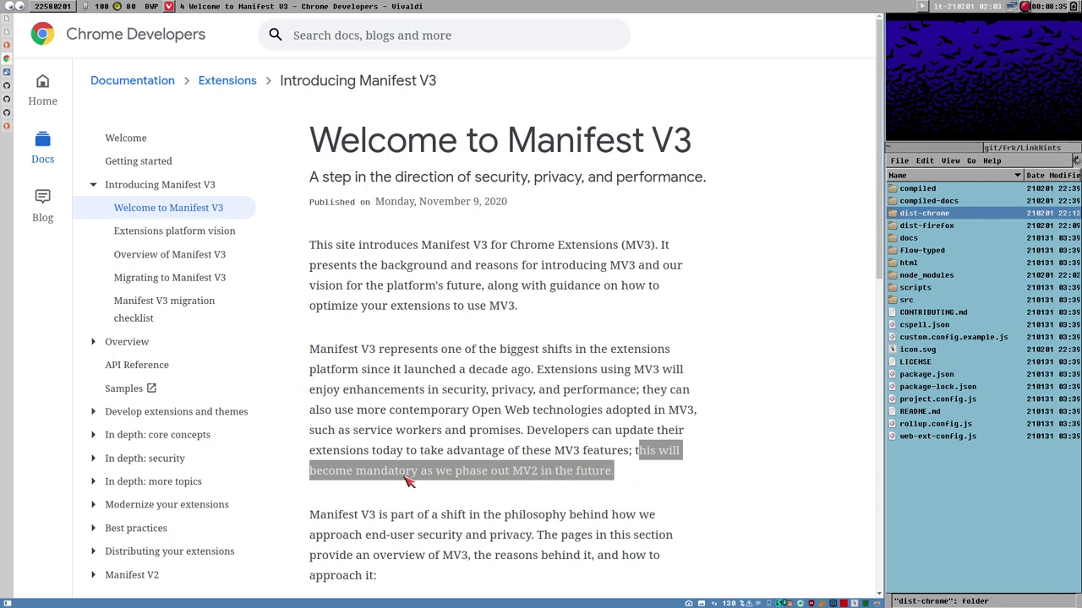
scroll(410, 478, down, 3)
scroll(422, 470, up, 2)
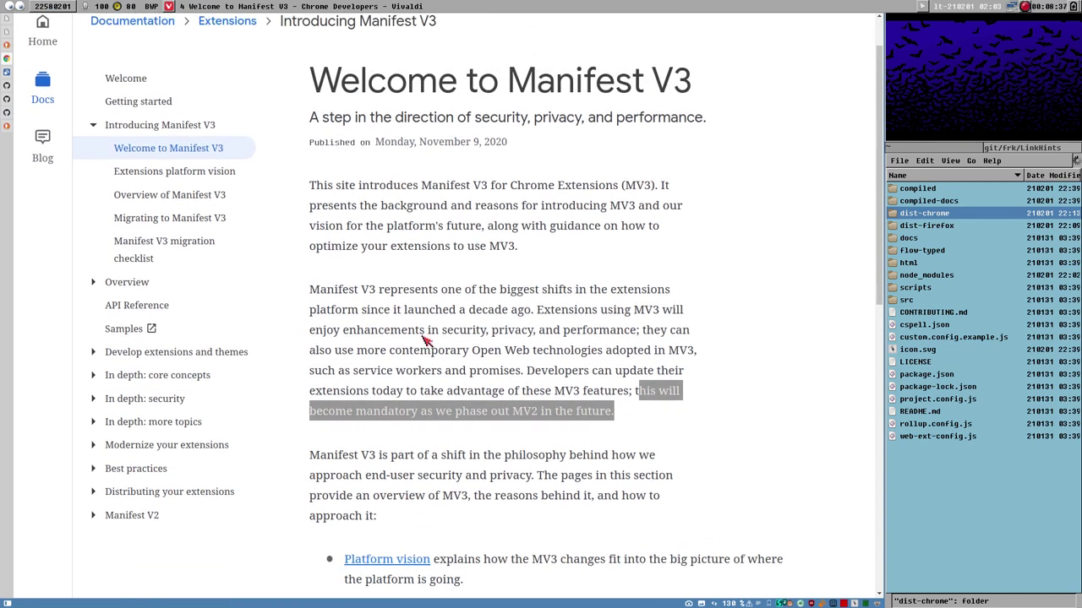
scroll(426, 338, down, 4)
scroll(511, 425, up, 2)
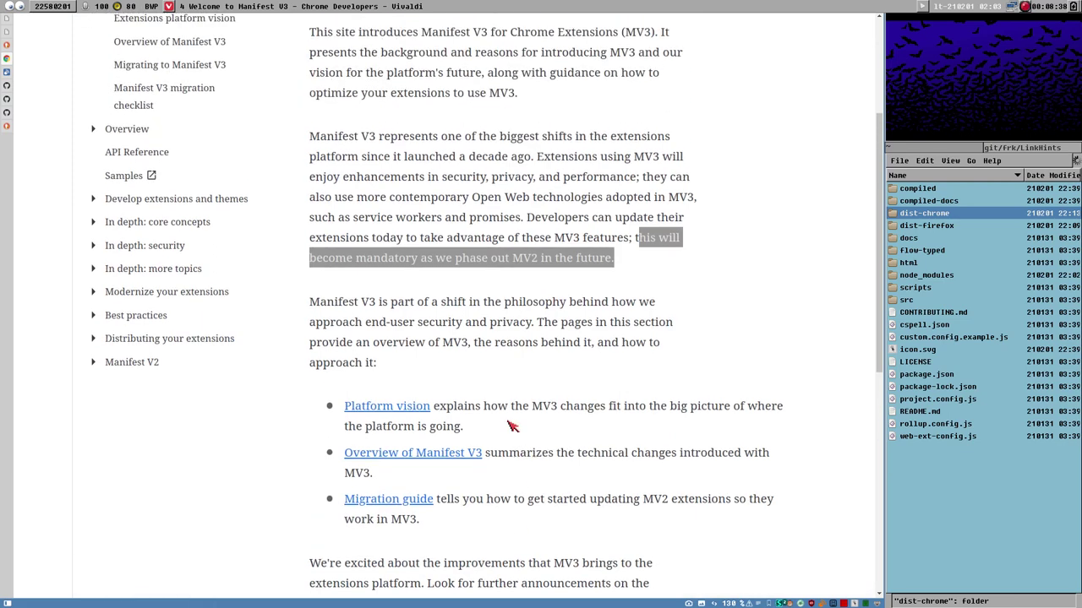
scroll(231, 451, up, 3)
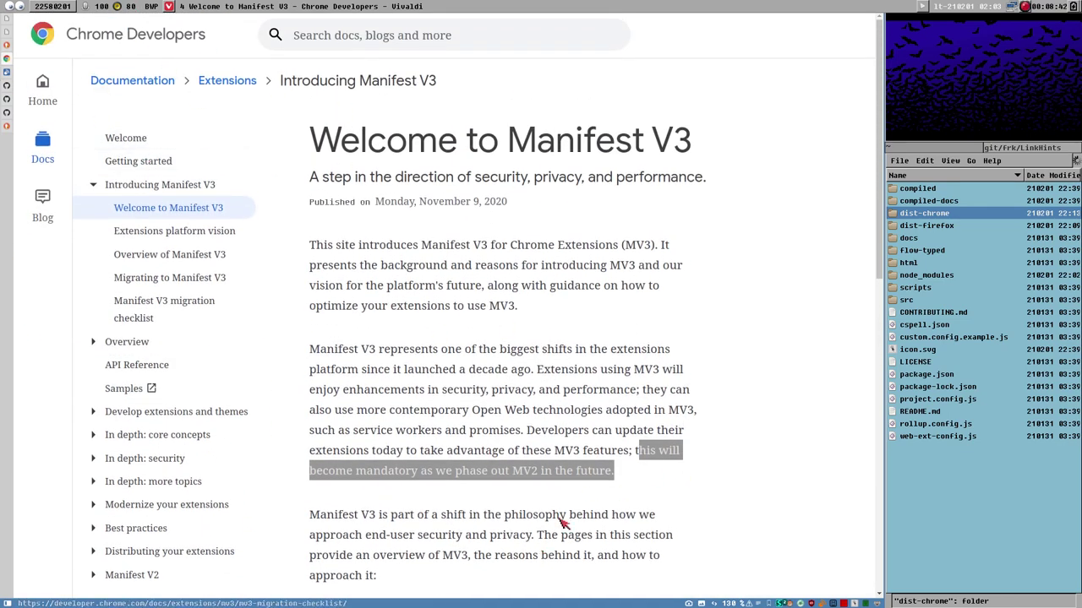
scroll(623, 415, down, 2)
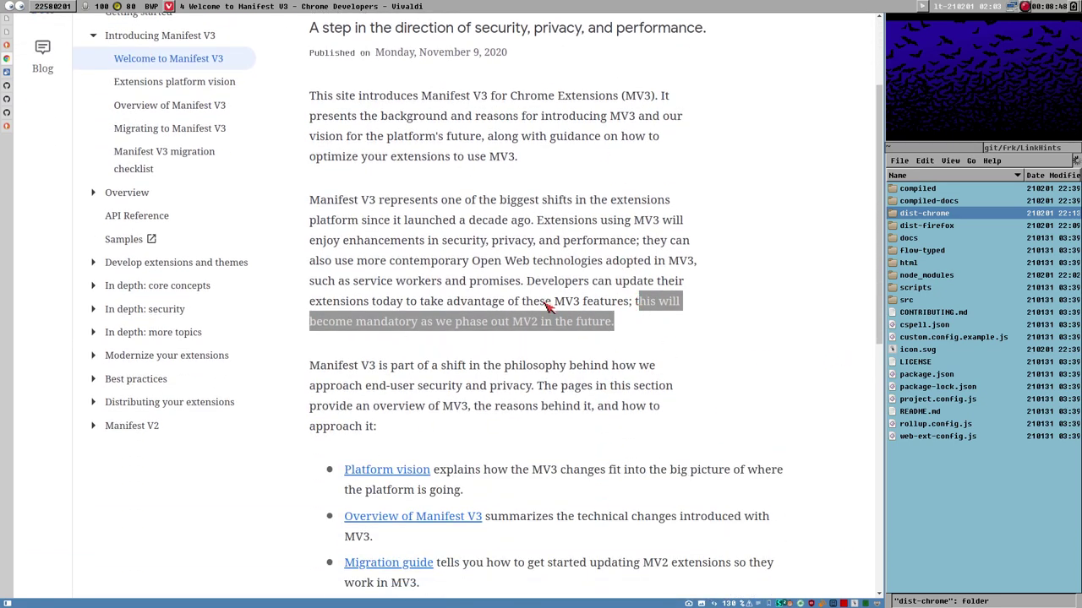
Highlight the word MV3, then return to the top of the article
drag(557, 311, 579, 311)
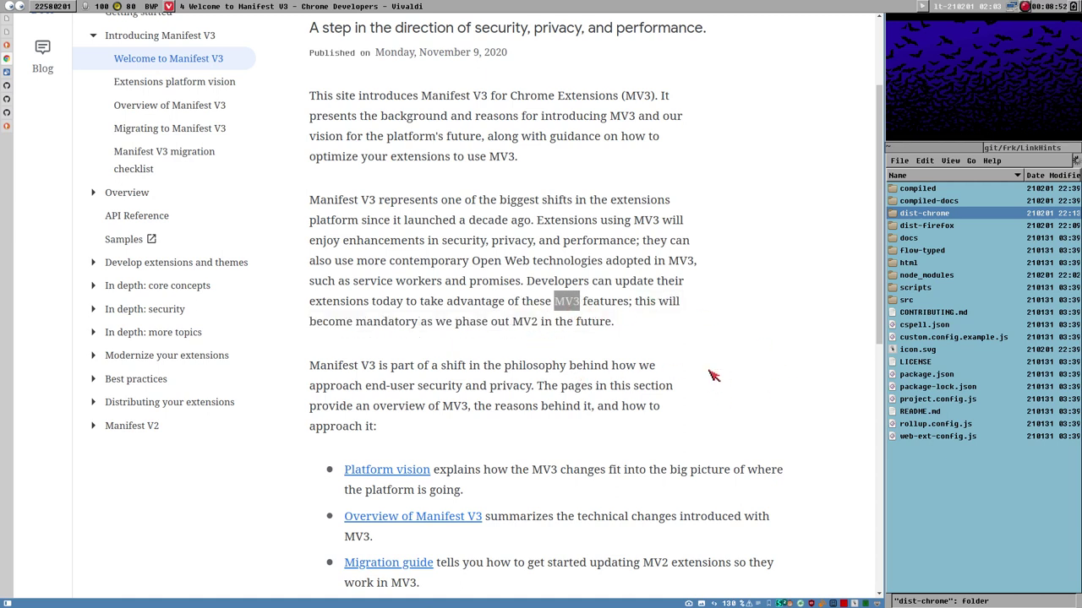
click(523, 325)
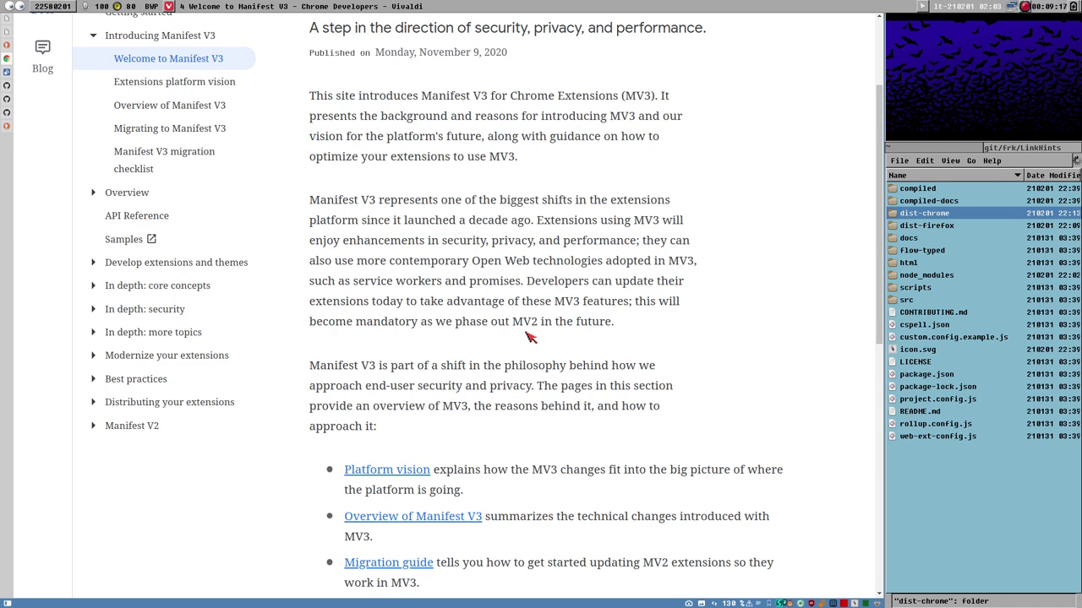
scroll(575, 304, down, 1)
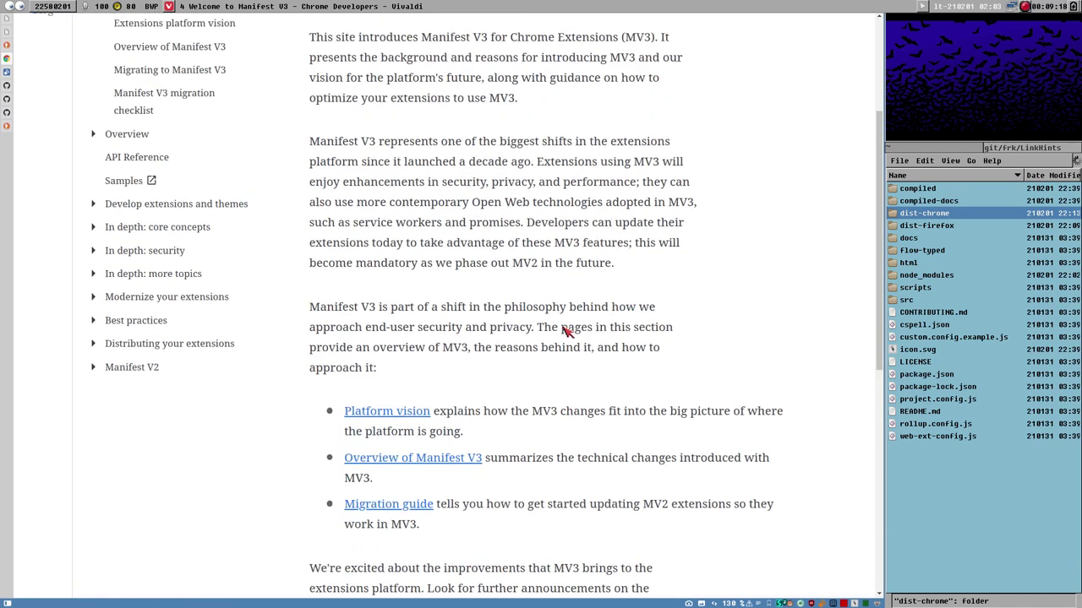
scroll(174, 347, up, 5)
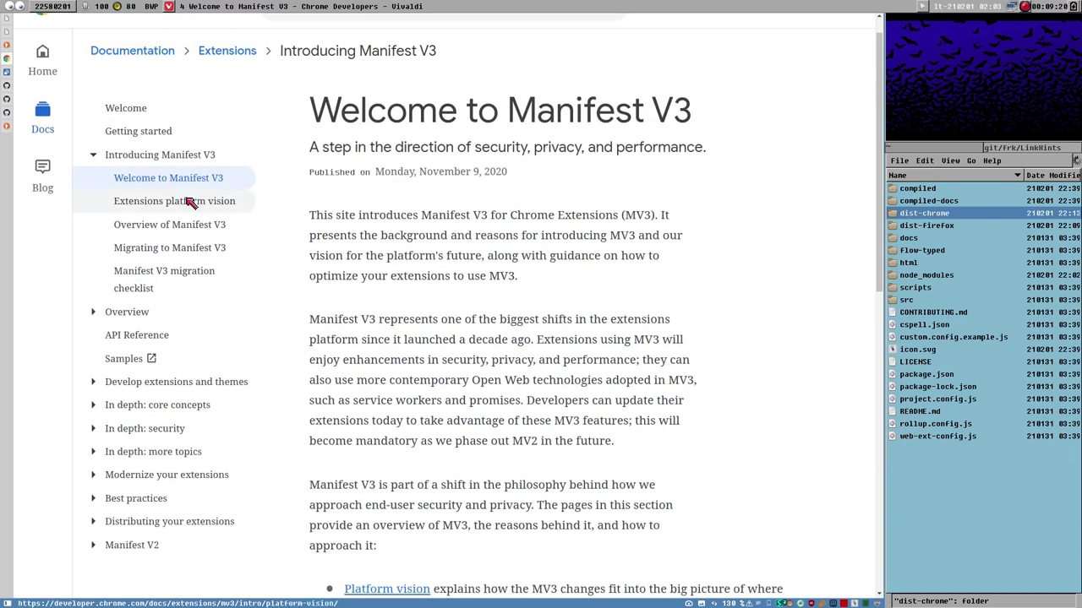
scroll(431, 311, down, 3)
scroll(442, 297, up, 4)
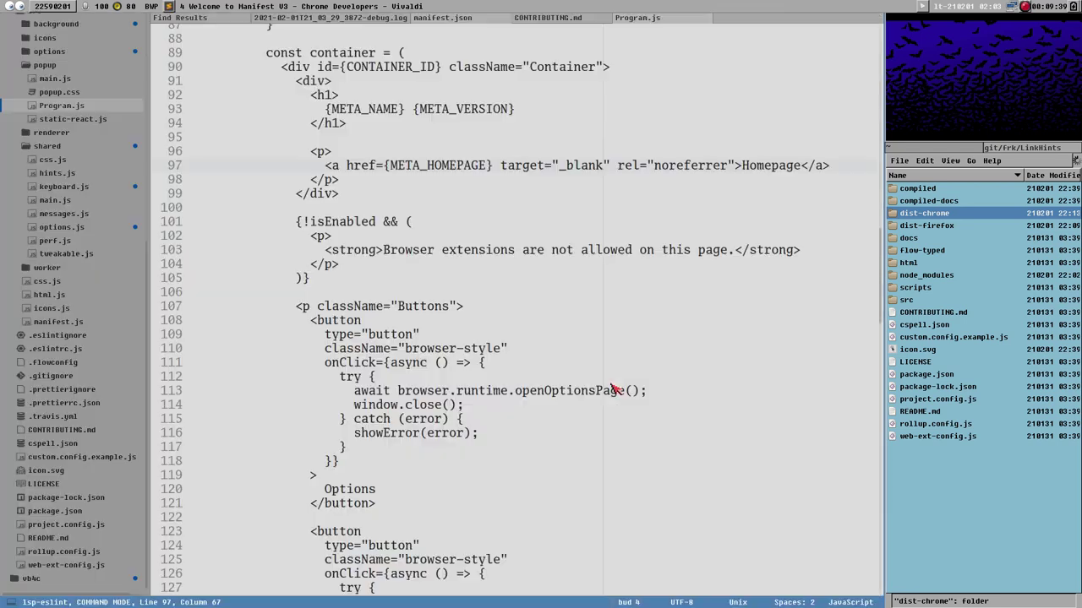
key(alt+Tab)
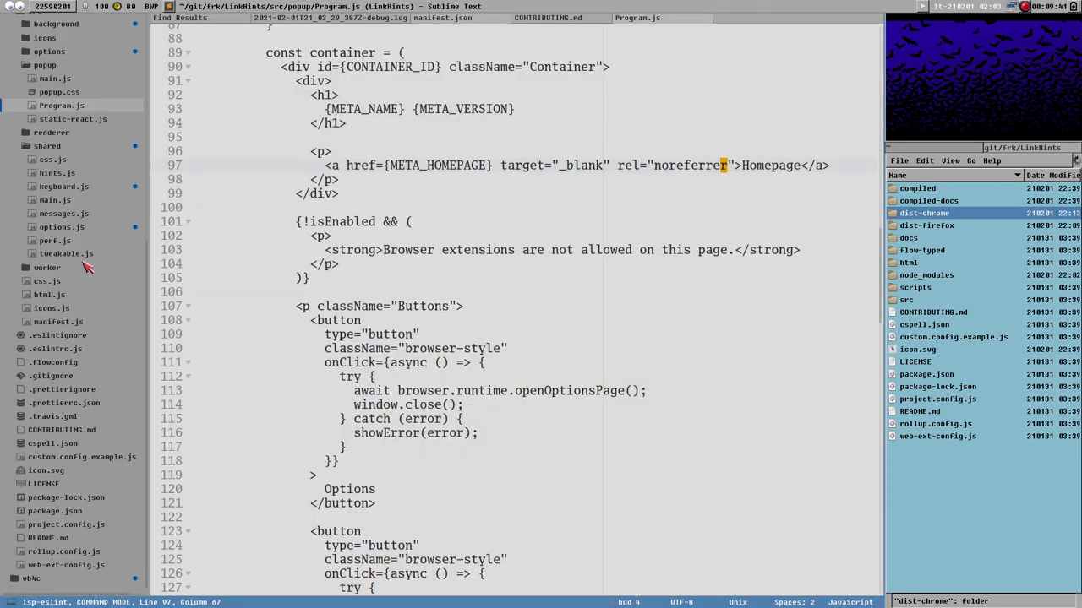
scroll(85, 267, up, 10)
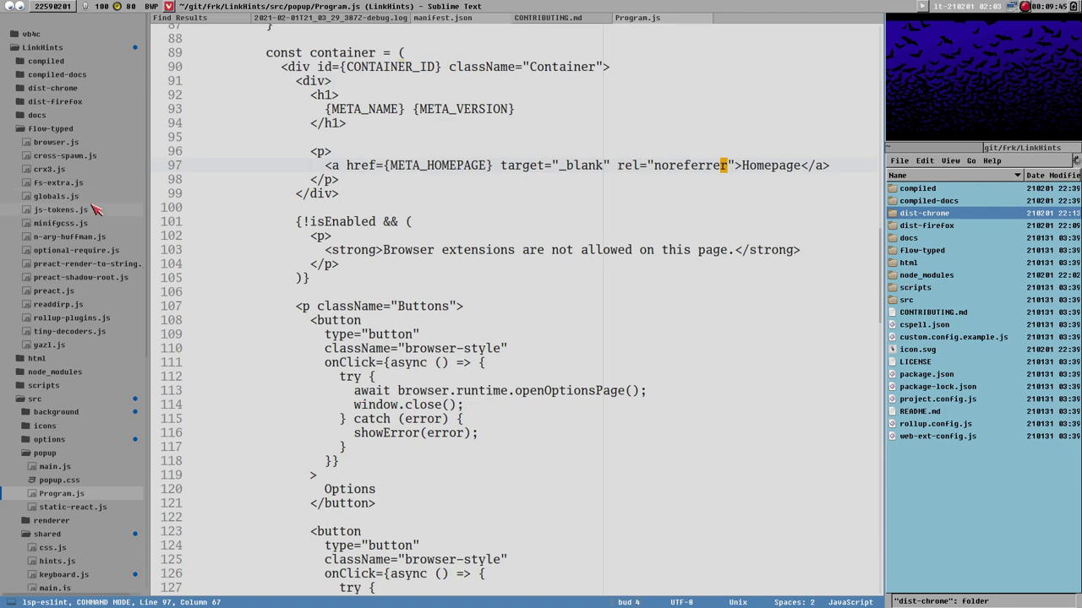
key(alt+Tab)
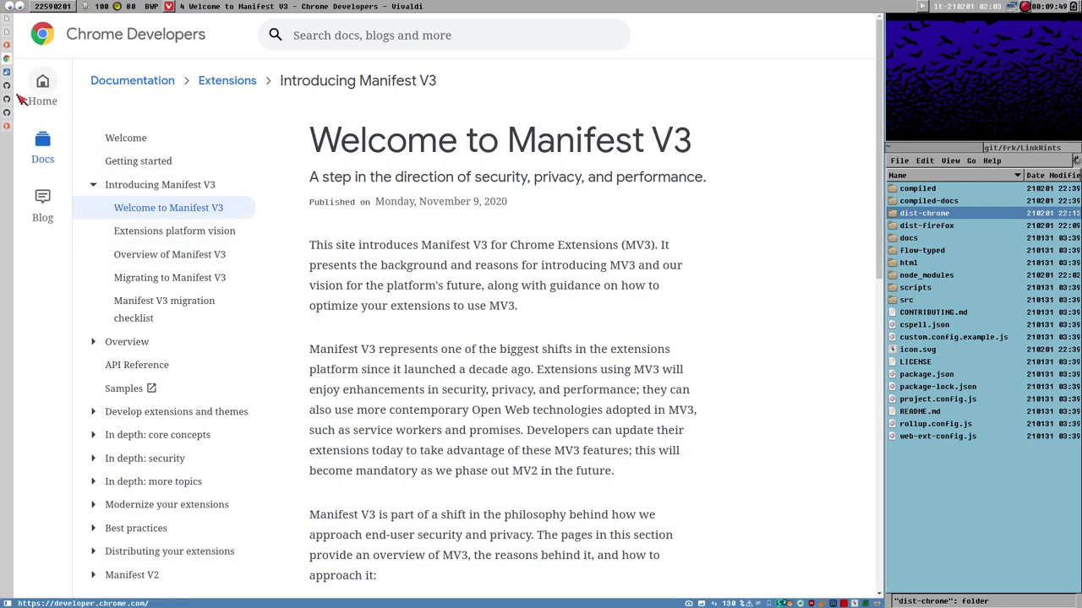
Inspect the vb4c background page in DevTools from the extension's details page
click(6, 28)
scroll(441, 317, up, 1)
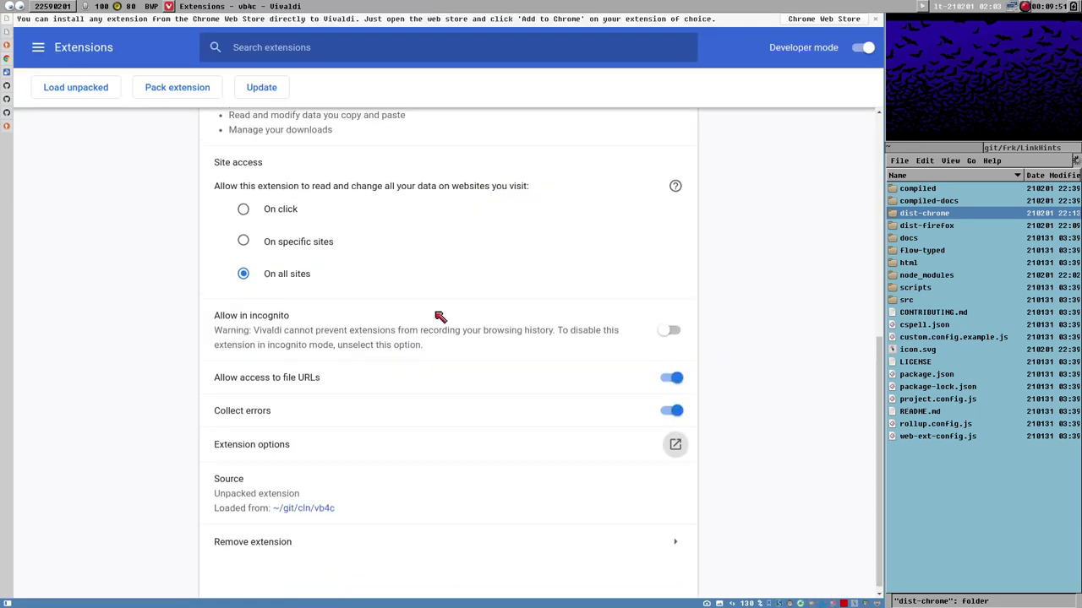
scroll(441, 328, up, 4)
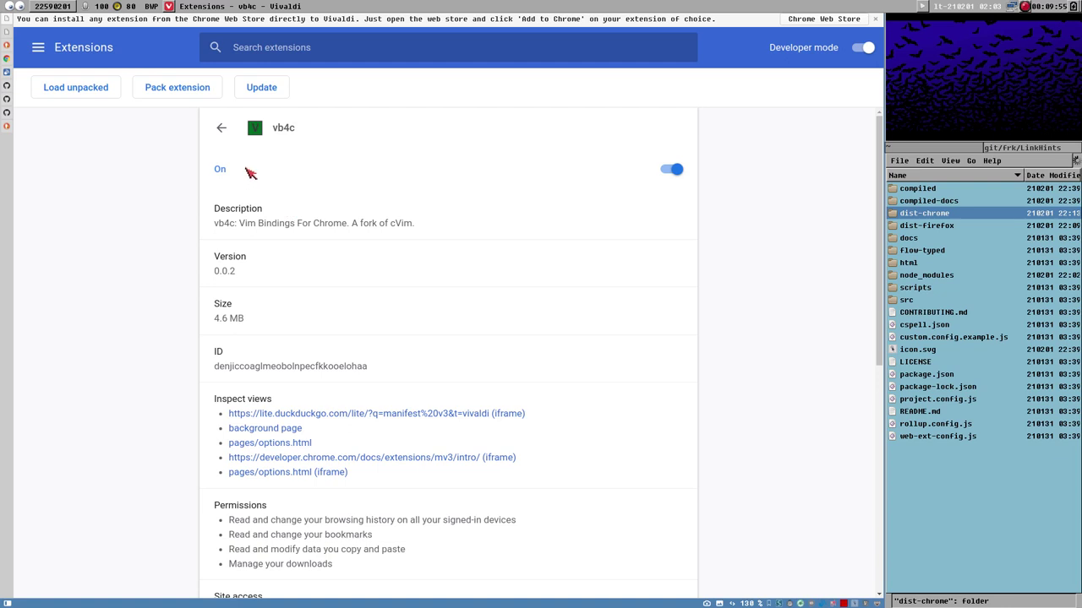
scroll(271, 355, down, 3)
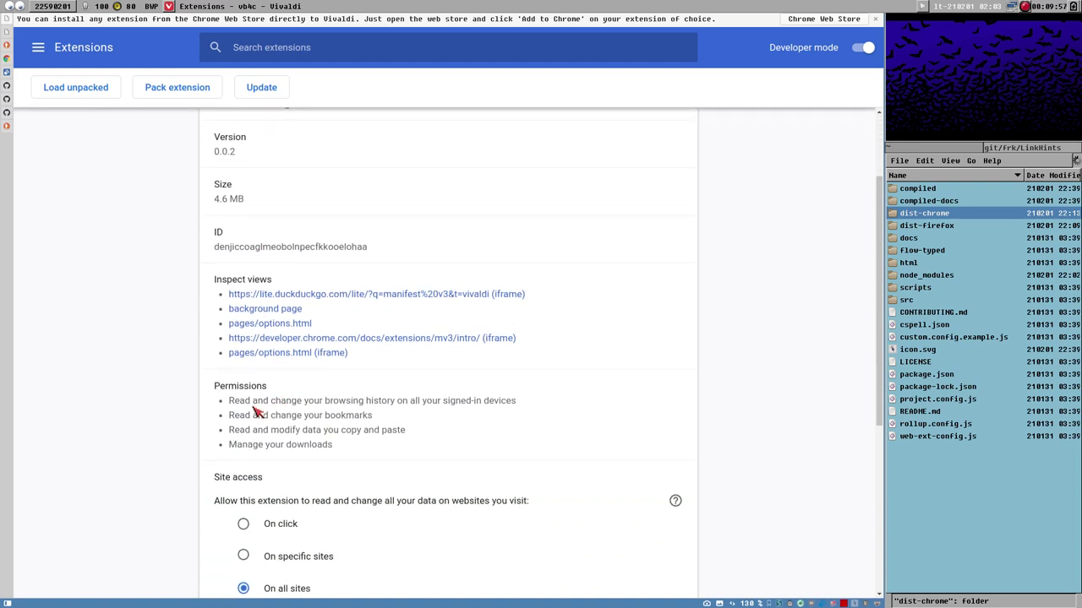
scroll(321, 448, down, 1)
scroll(349, 454, down, 4)
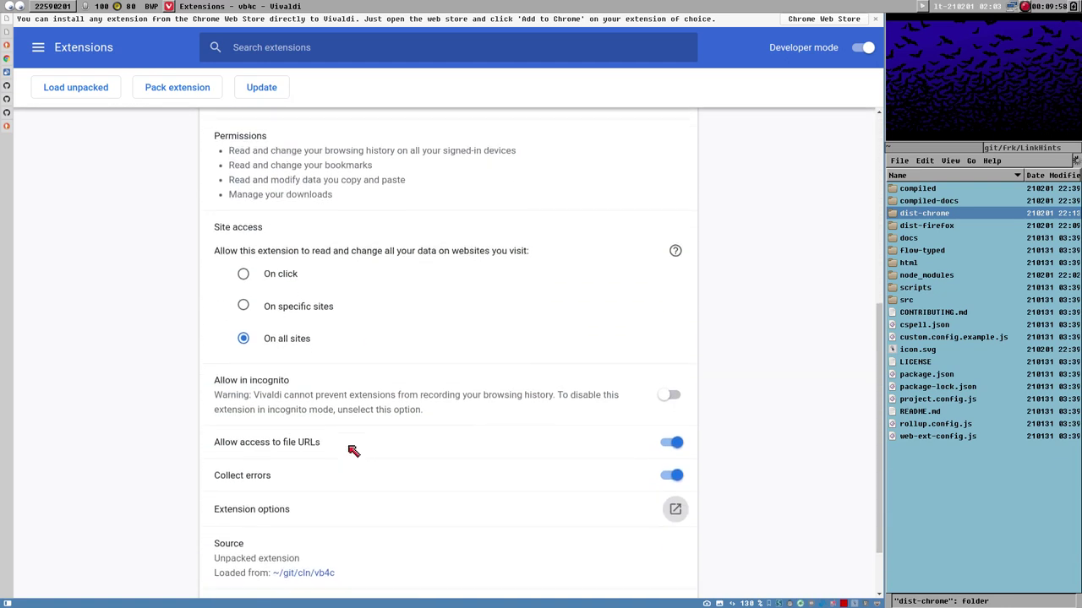
scroll(353, 450, up, 6)
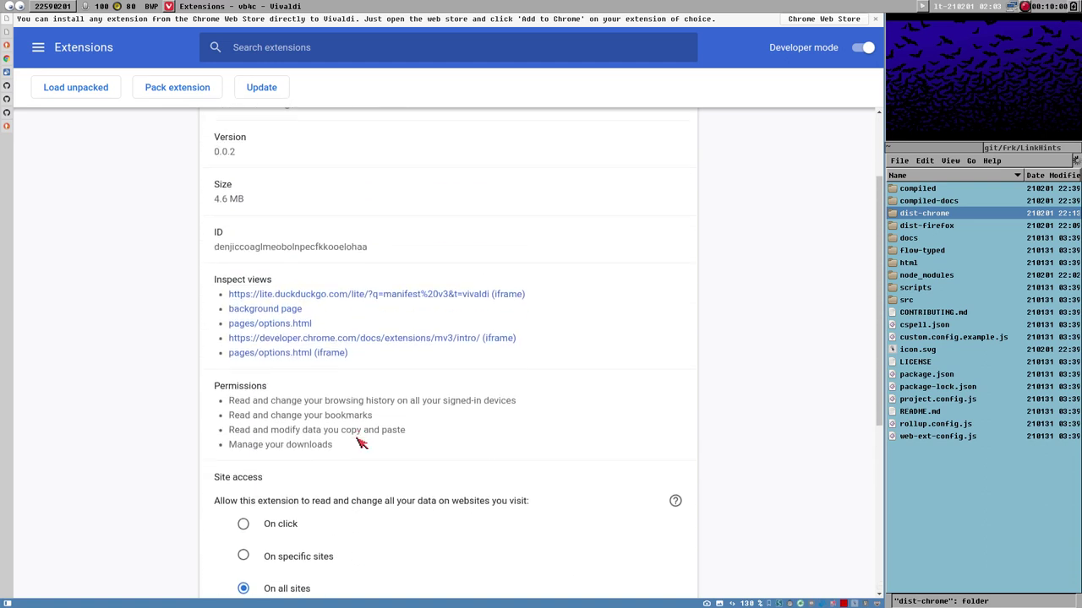
click(286, 319)
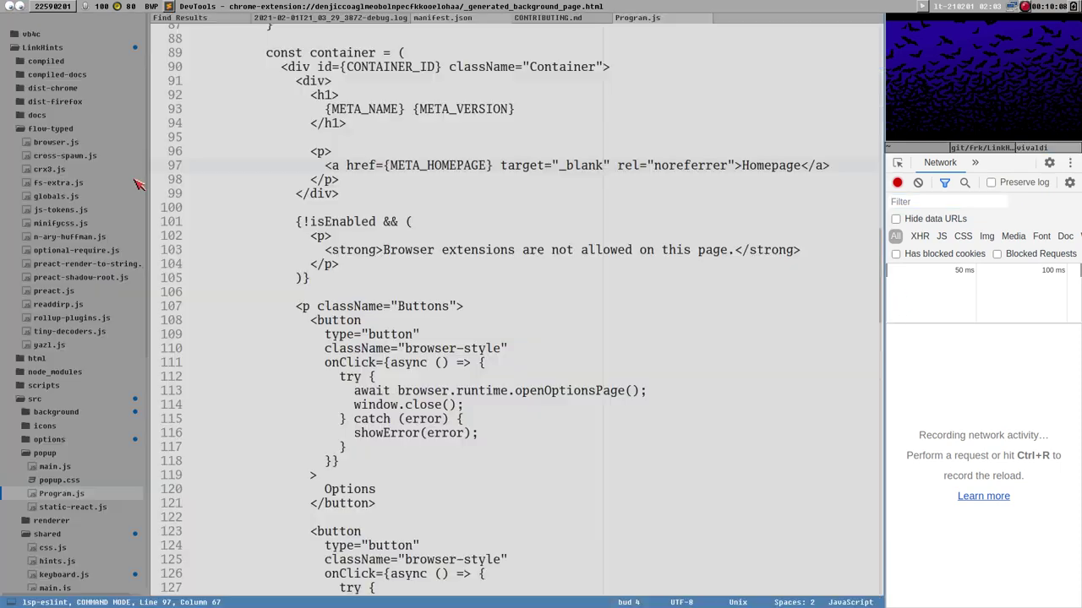
Switch to the LinkHints GitHub tab and briefly show the vb4c tray-icon menu
key(alt+Tab)
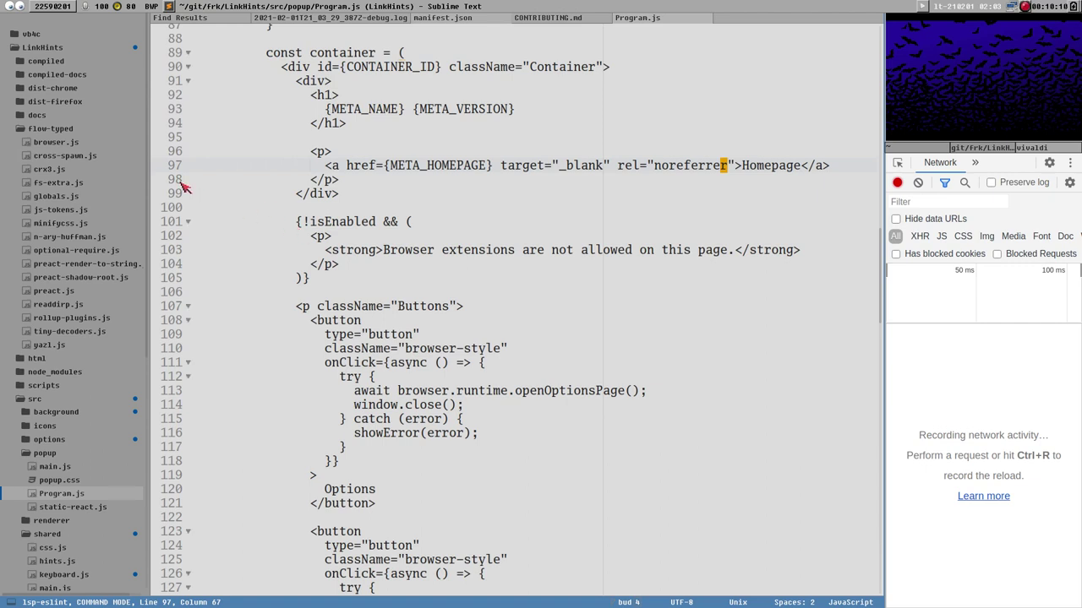
key(alt+Tab)
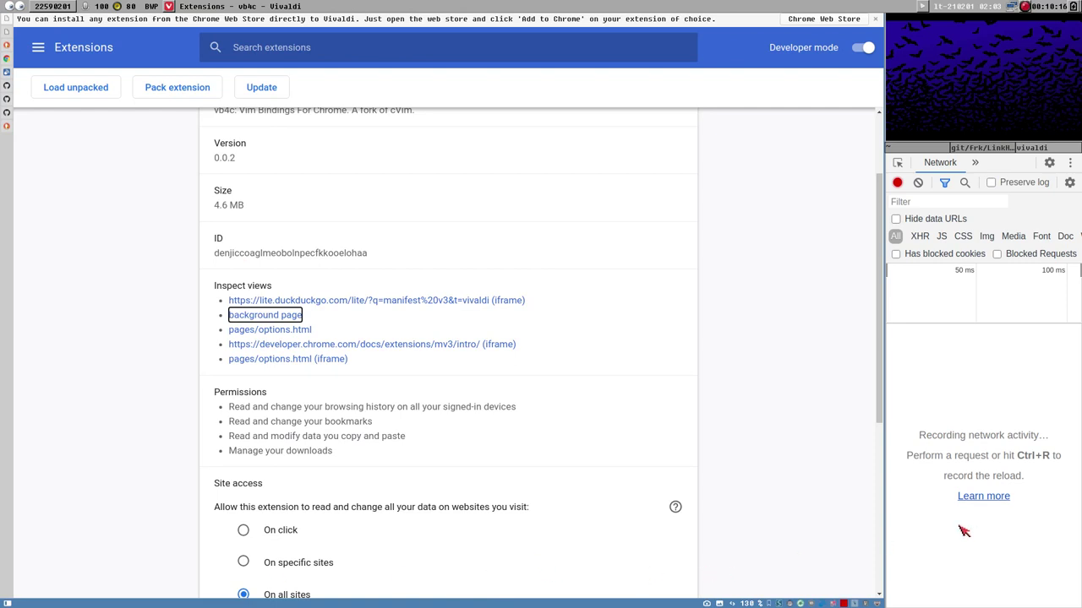
click(8, 91)
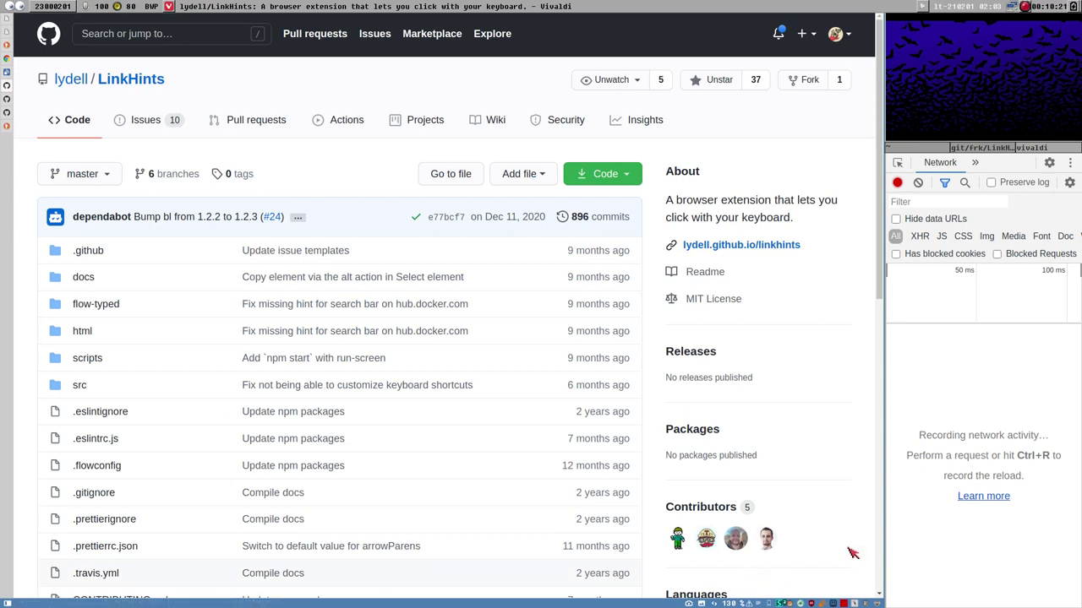
right_click(866, 602)
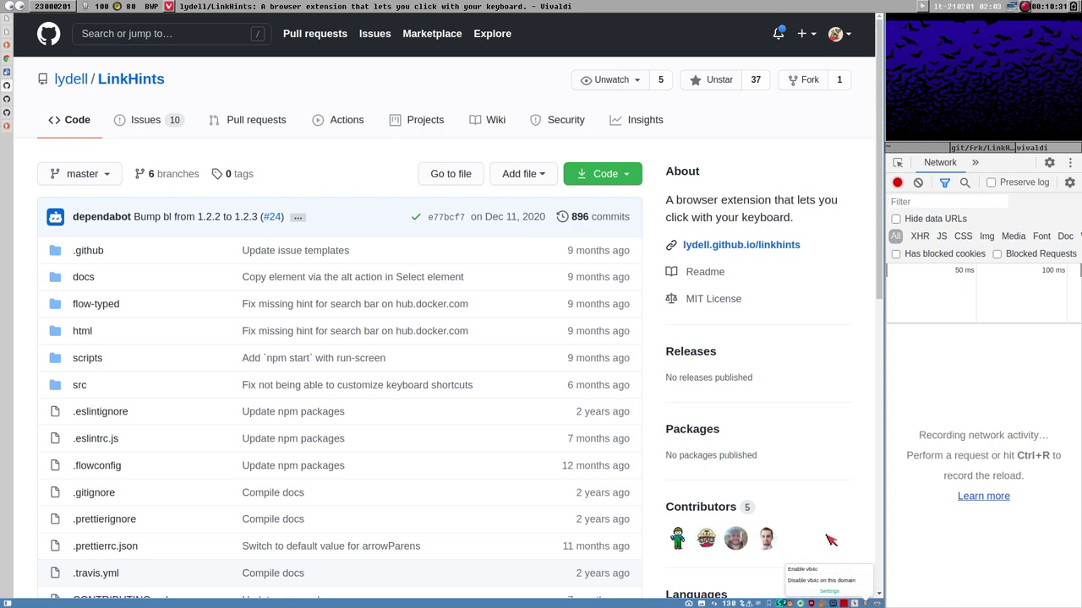
click(841, 560)
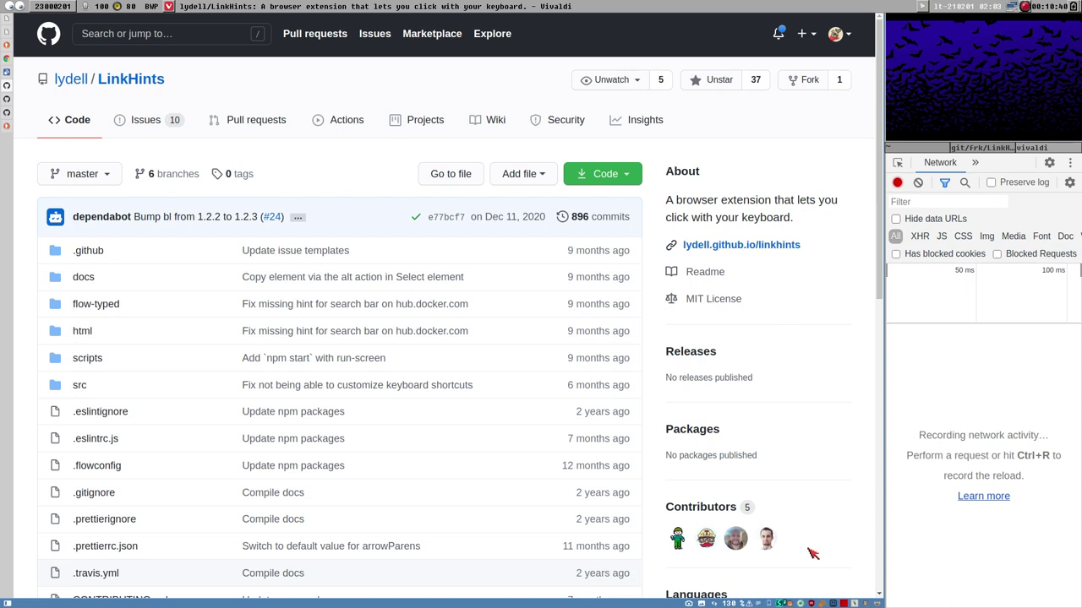
Open .travis.yml with vb4c link hints, then show and dismiss the 'open' command bar
key(alt+j)
key(f)
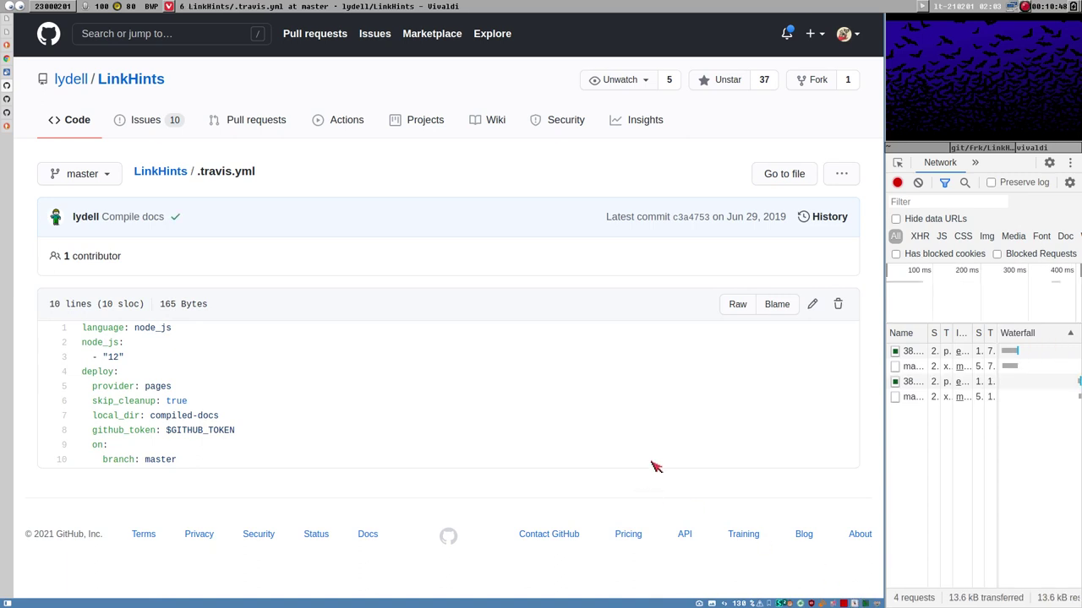
key(o)
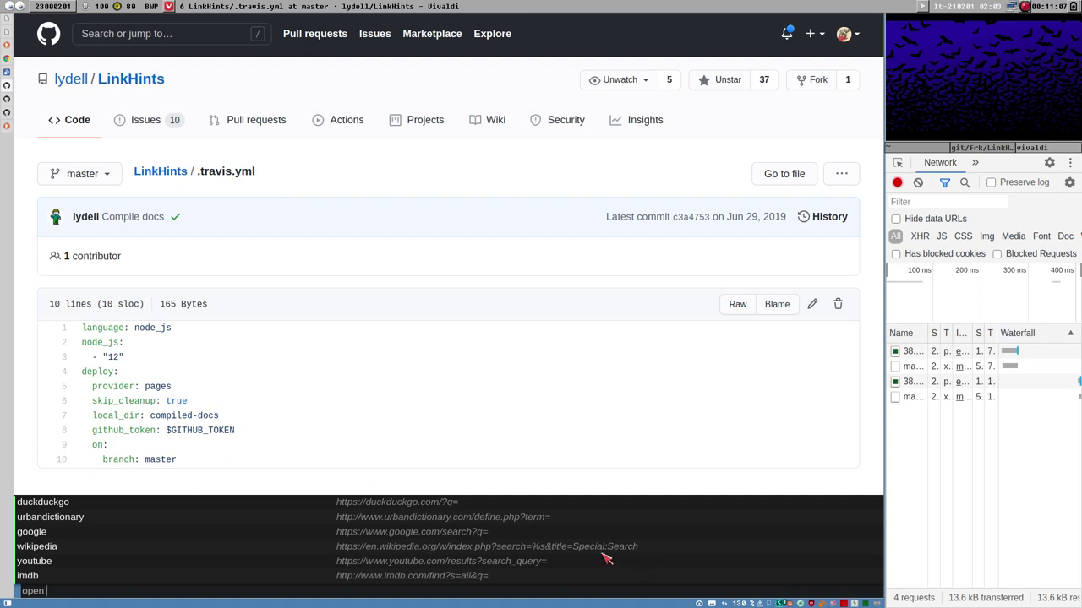
key(Escape)
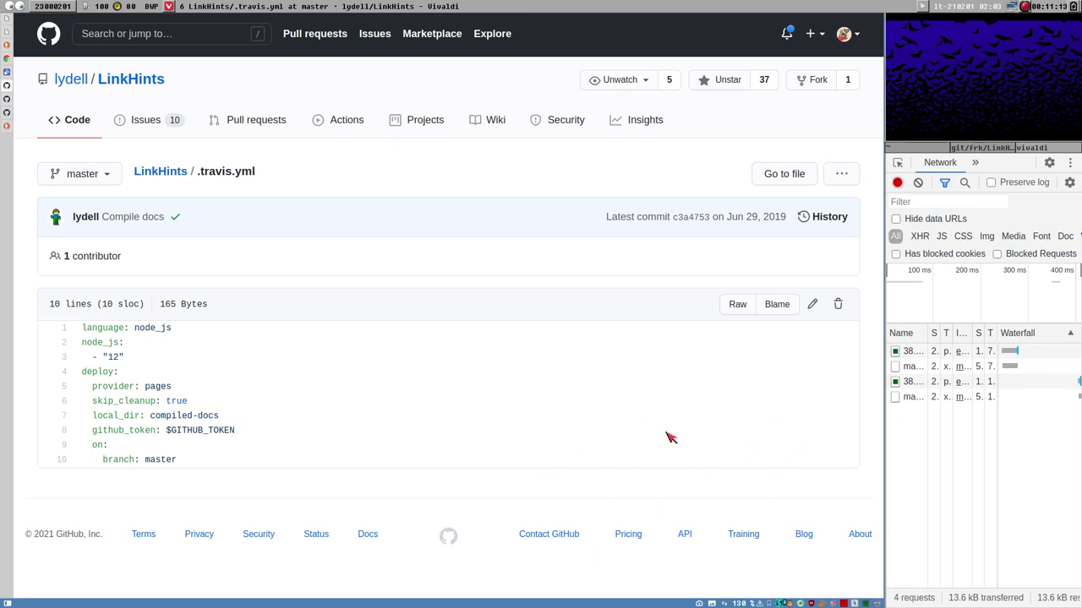
Follow 'Migrating to Manifest V3' and 'Service workers' links to the Overview of Manifest V3, shown from the top
click(8, 64)
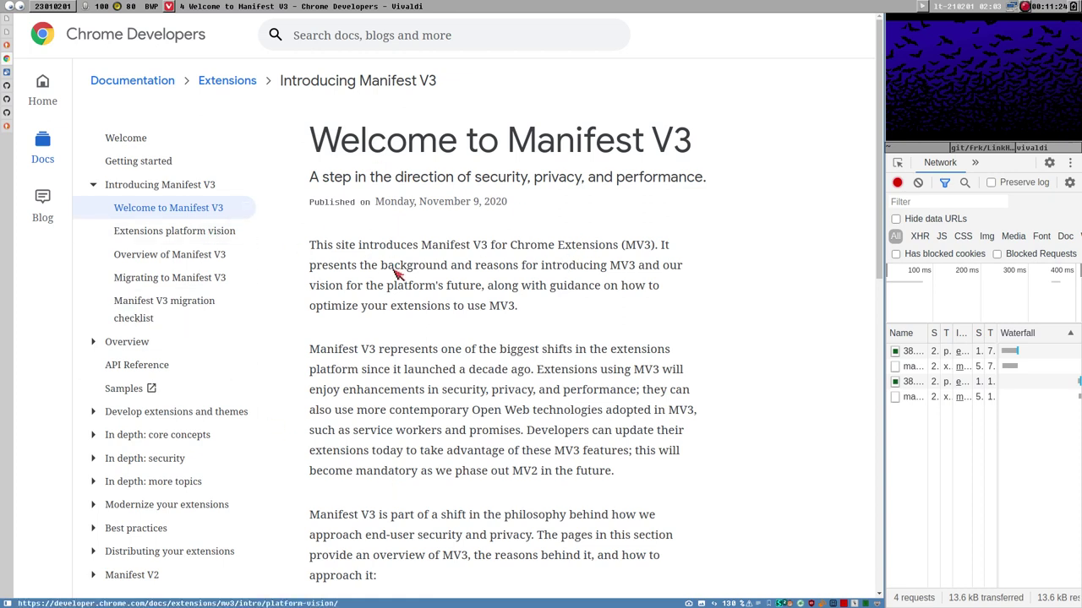
click(186, 285)
scroll(594, 394, down, 1)
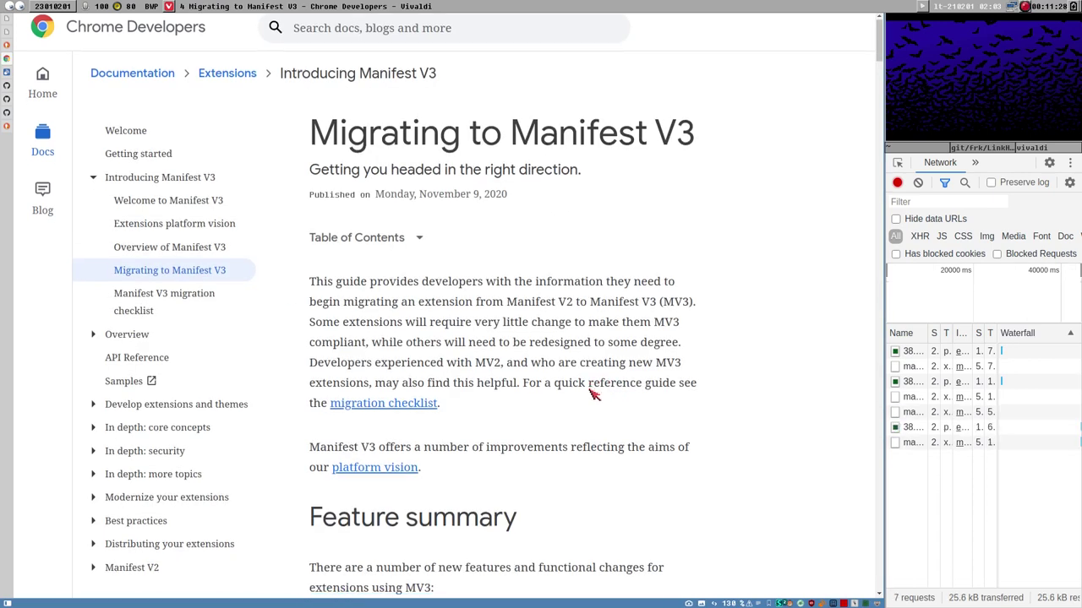
scroll(594, 395, down, 3)
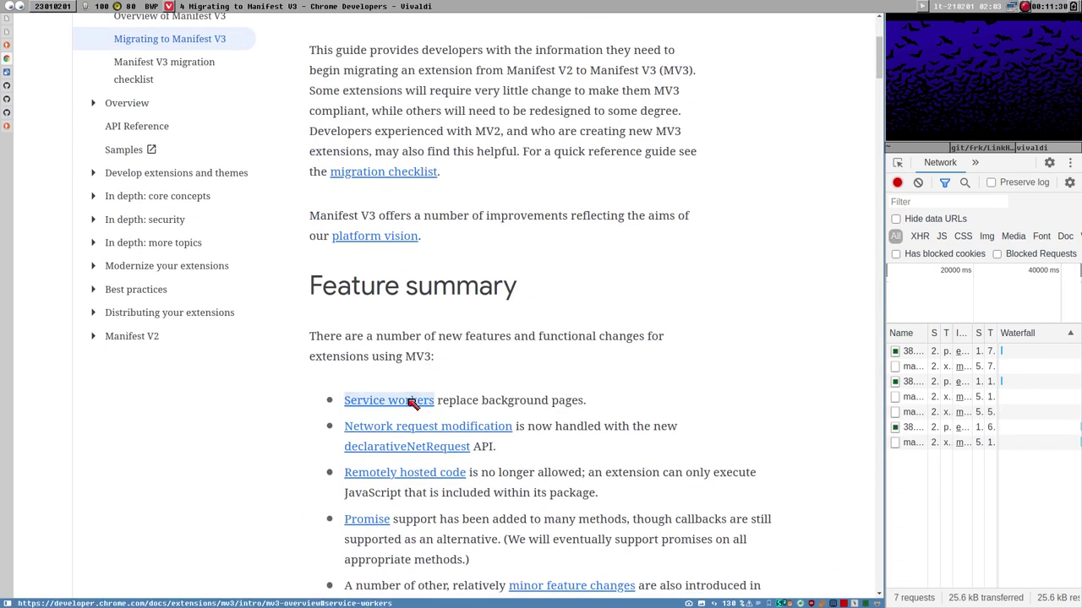
click(412, 403)
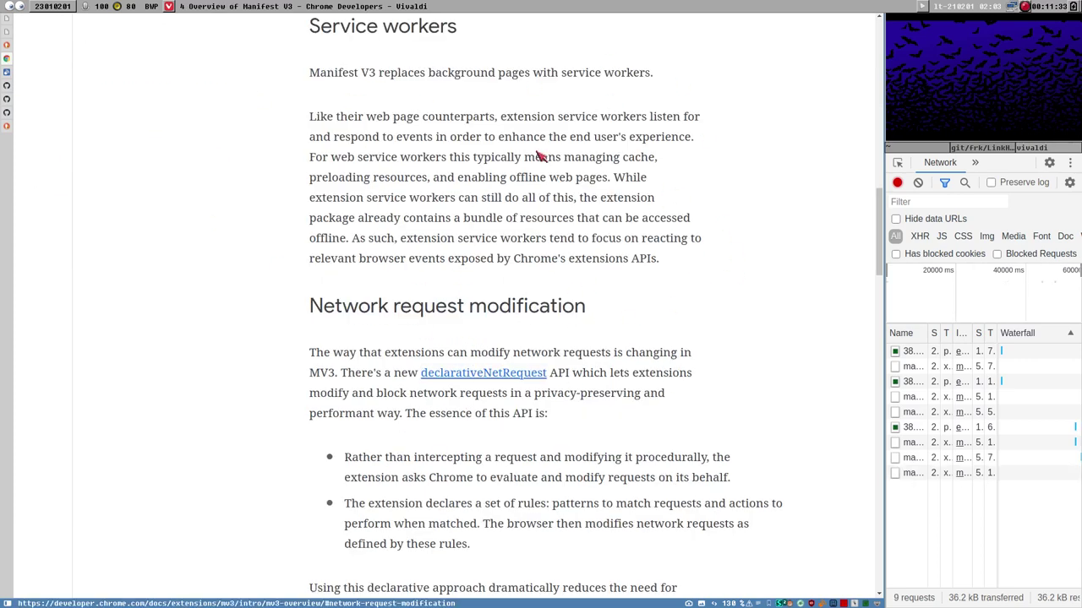
scroll(639, 279, down, 1)
scroll(645, 292, up, 1)
drag(879, 264, 879, 95)
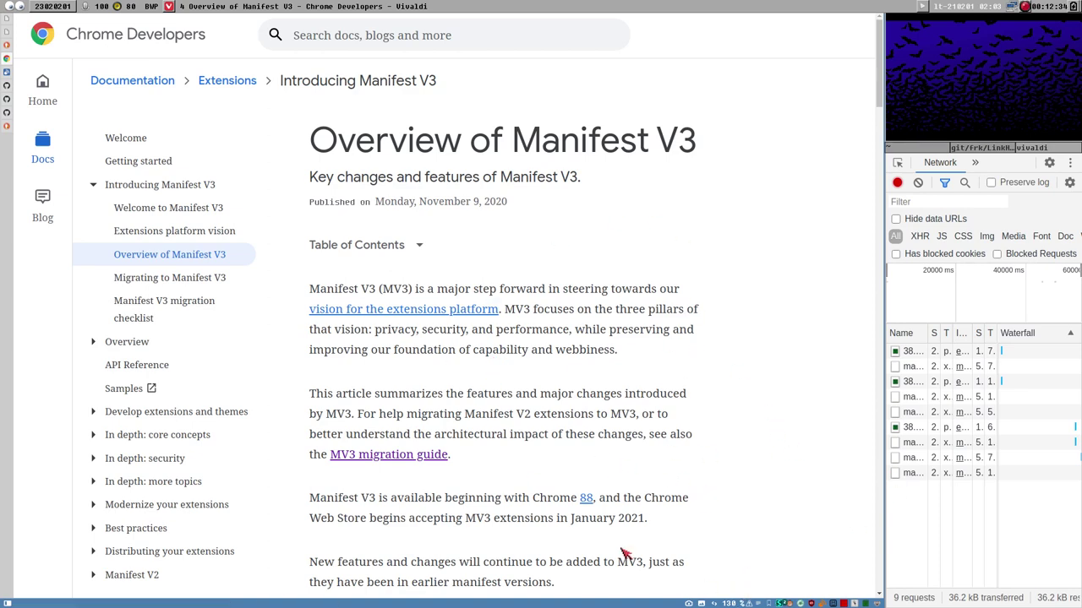
Scroll to the Feature summary and back, then show uBlock Origin's blocked-request summary
scroll(494, 460, down, 1)
scroll(242, 335, up, 1)
scroll(515, 363, down, 4)
scroll(519, 363, down, 2)
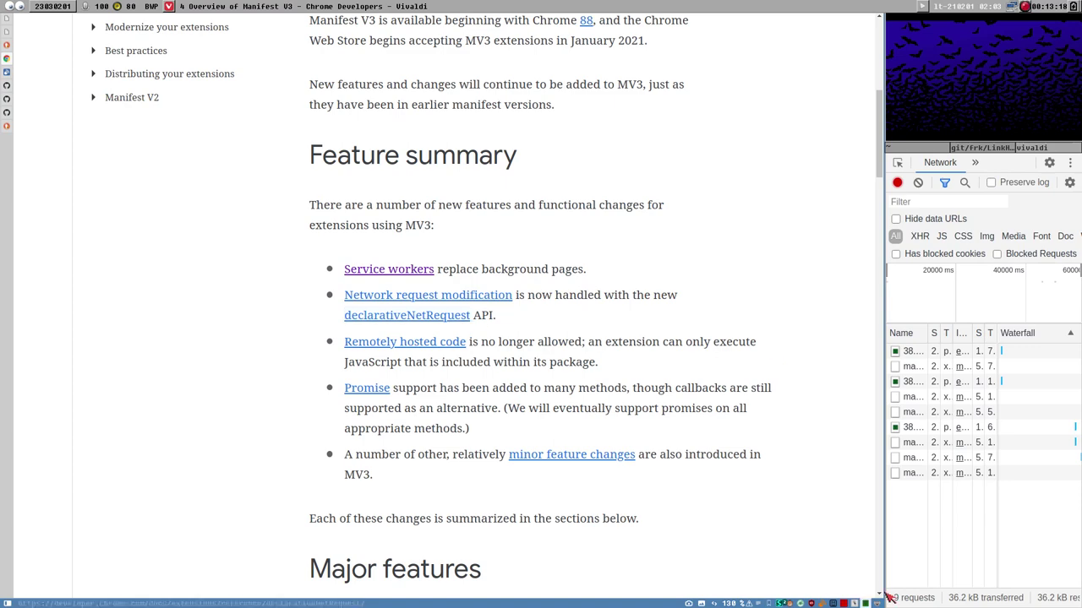
scroll(629, 517, up, 5)
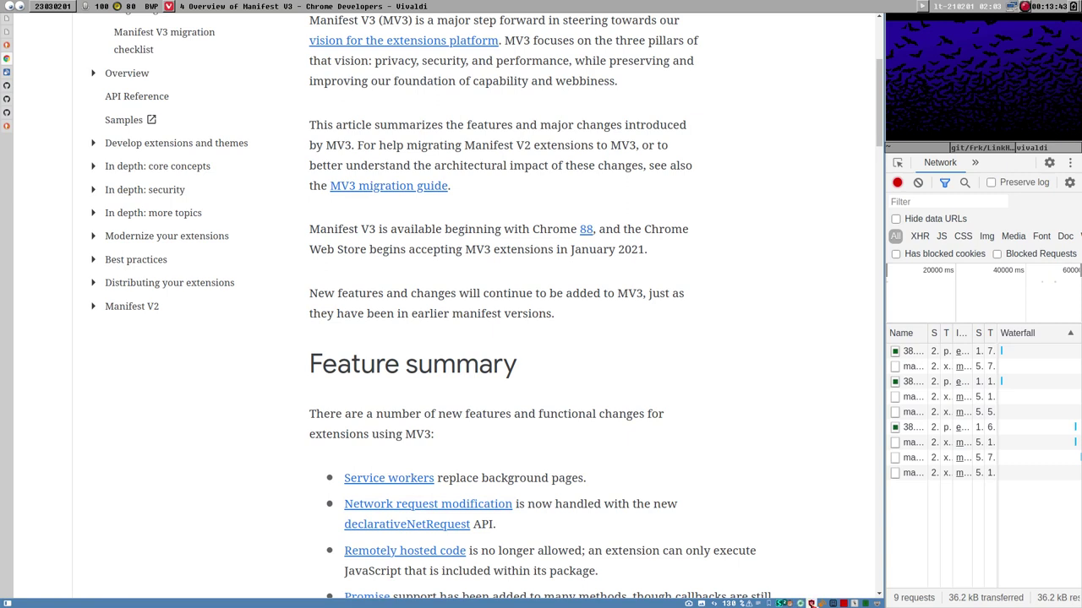
click(811, 604)
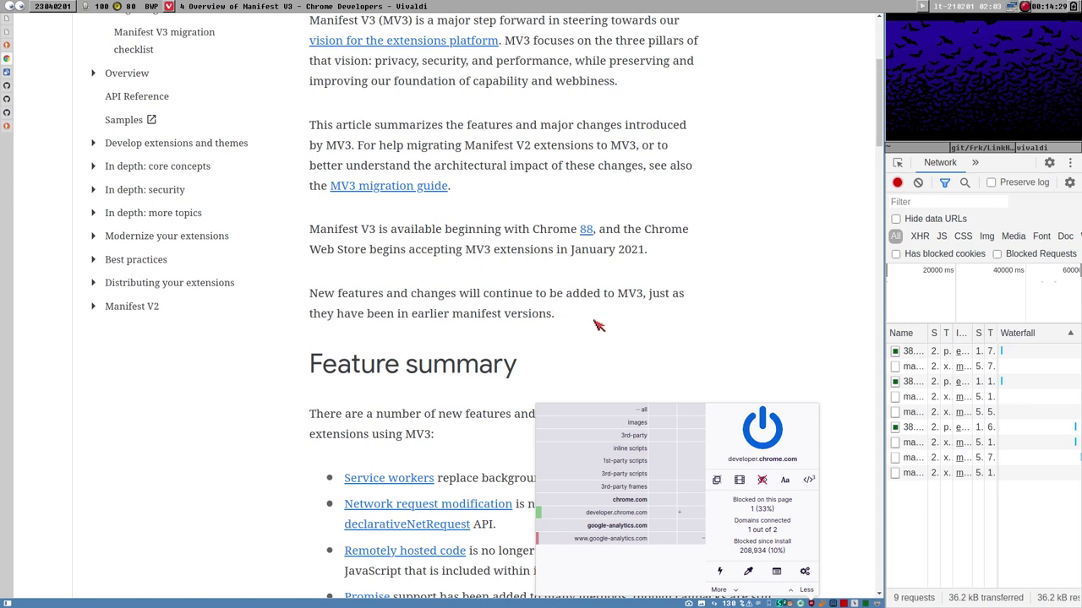
Reopen the uBlock Origin panel and open its dashboard on My filters
click(472, 440)
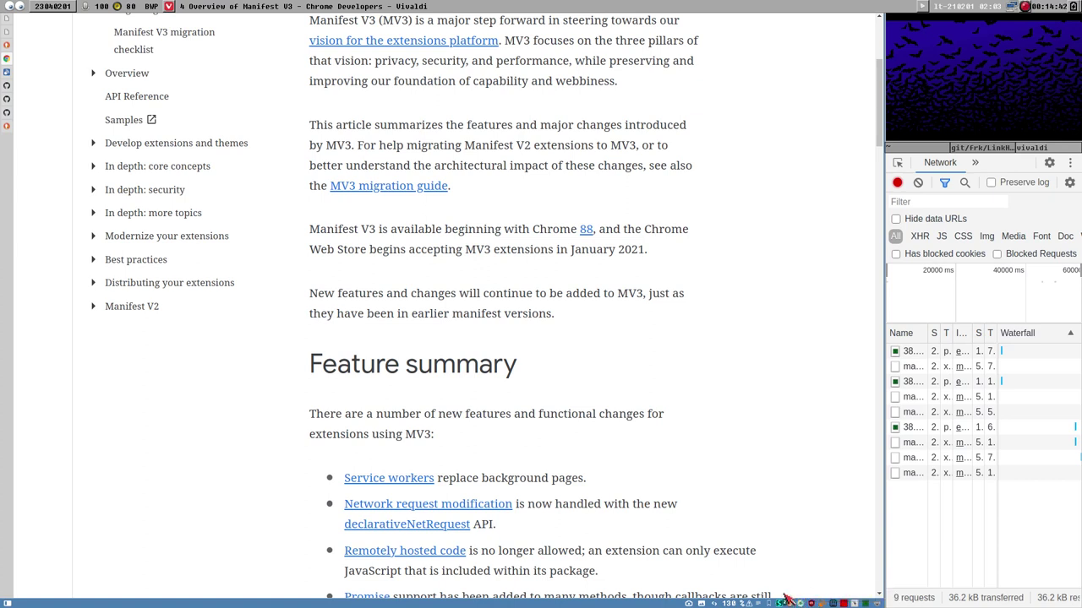
click(811, 603)
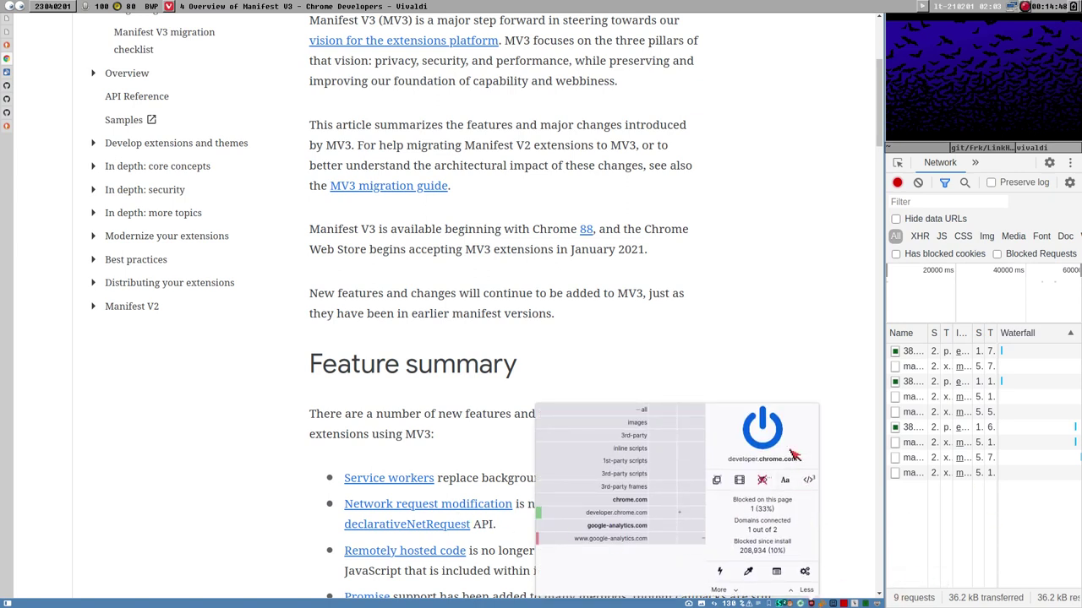
click(807, 575)
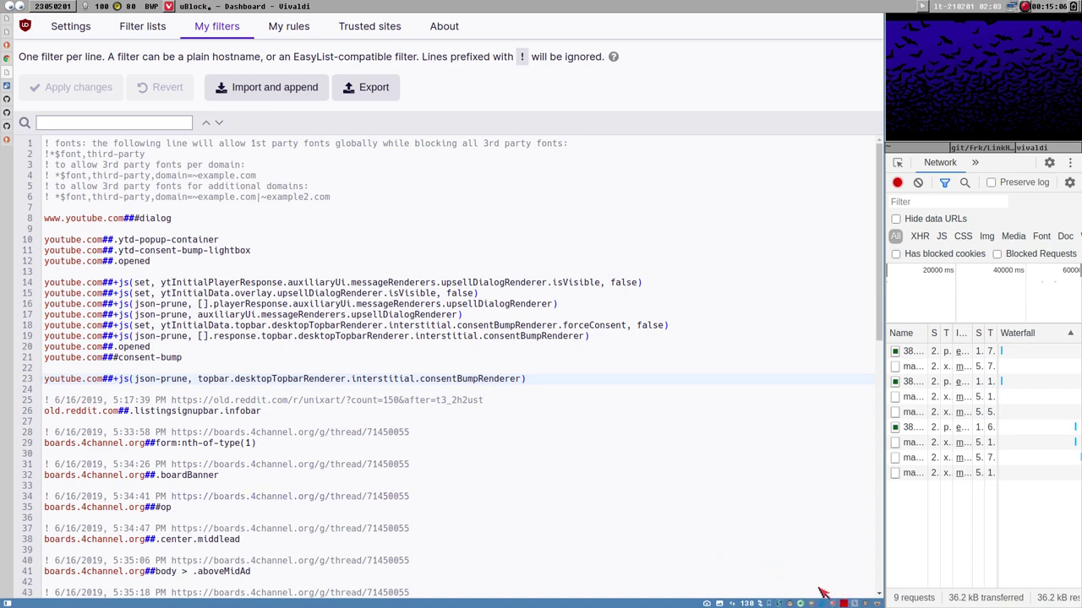
click(10, 59)
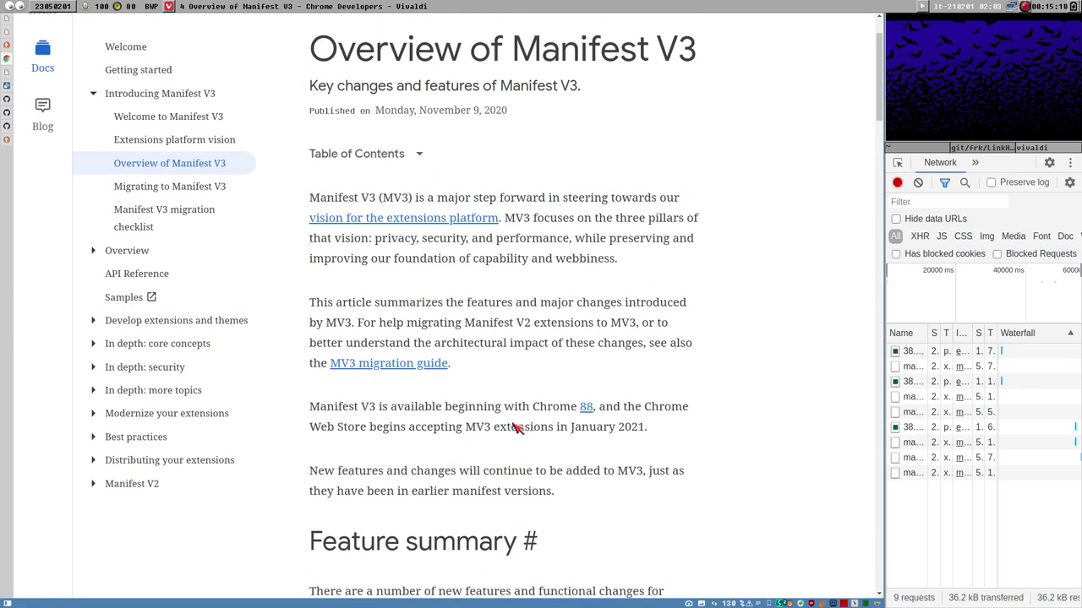
scroll(516, 428, down, 4)
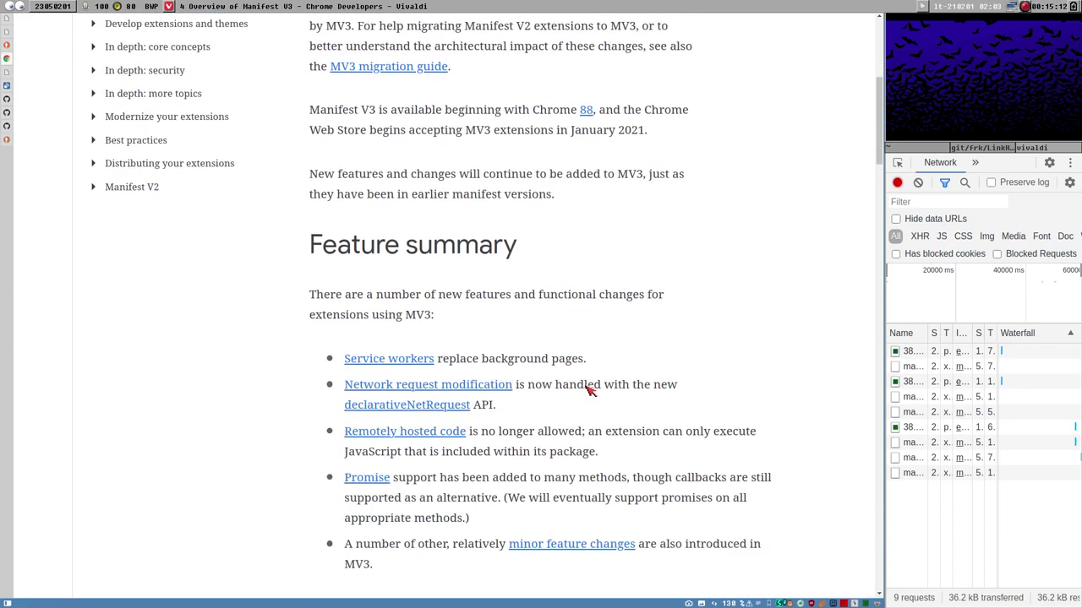
scroll(567, 382, down, 2)
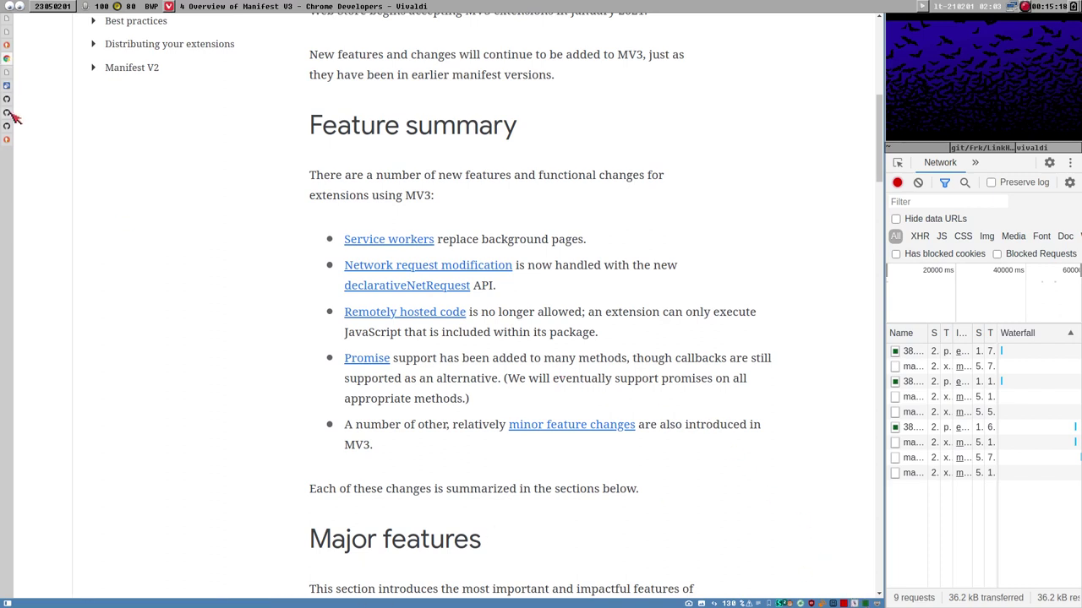
click(8, 80)
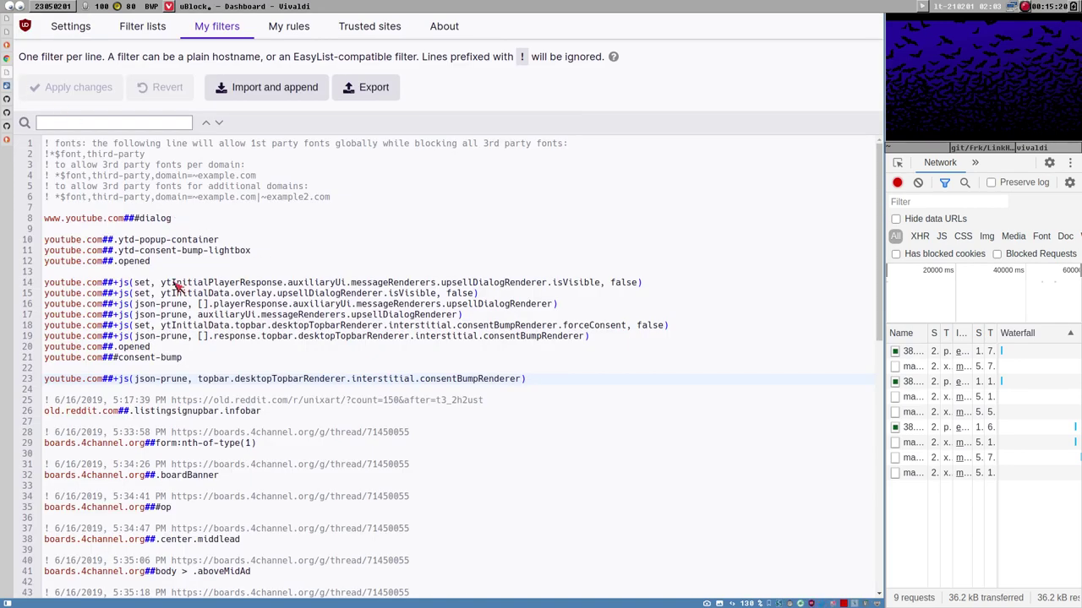
drag(48, 287, 687, 292)
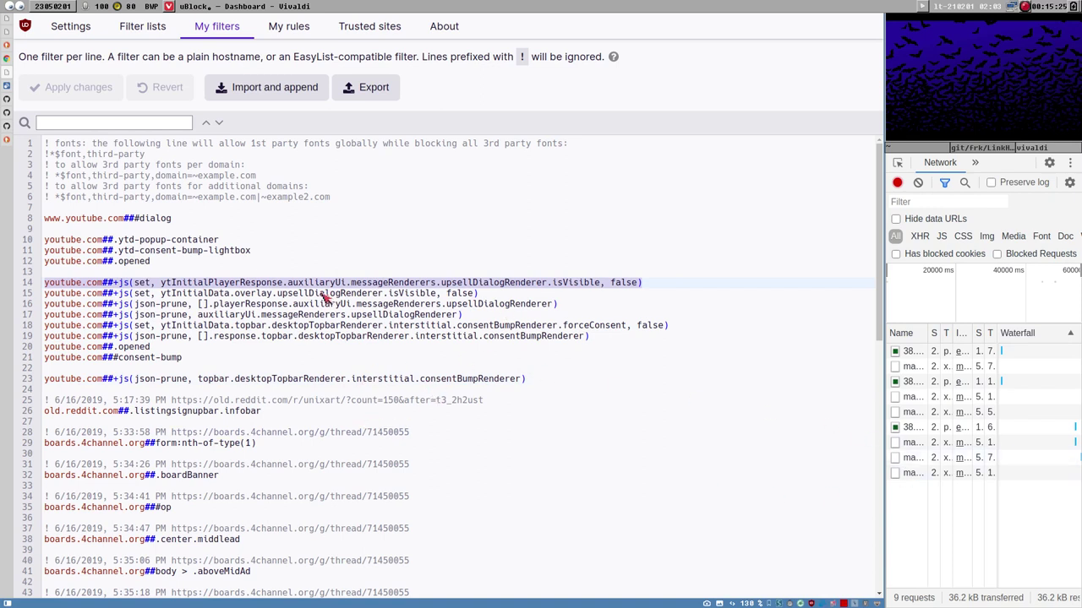
drag(51, 286, 668, 292)
triple_click(625, 282)
click(589, 285)
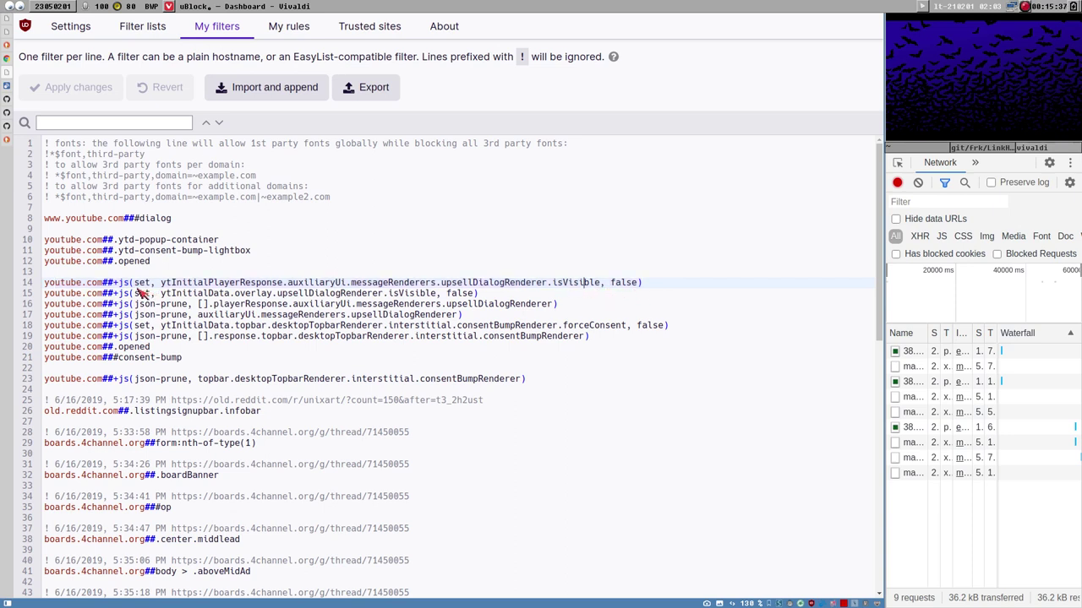
drag(119, 285, 640, 285)
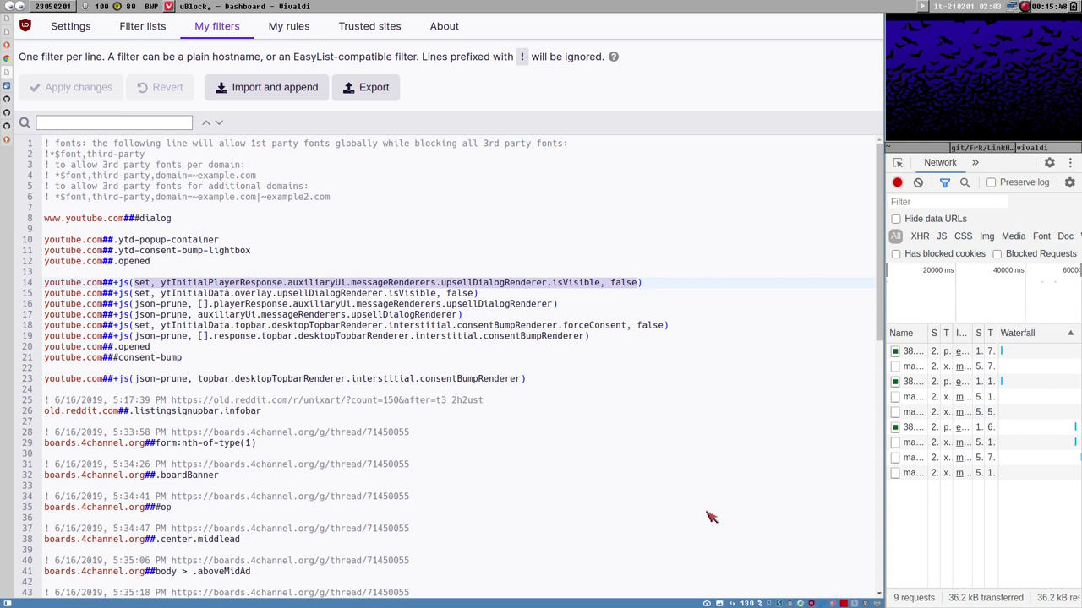
drag(140, 288, 642, 289)
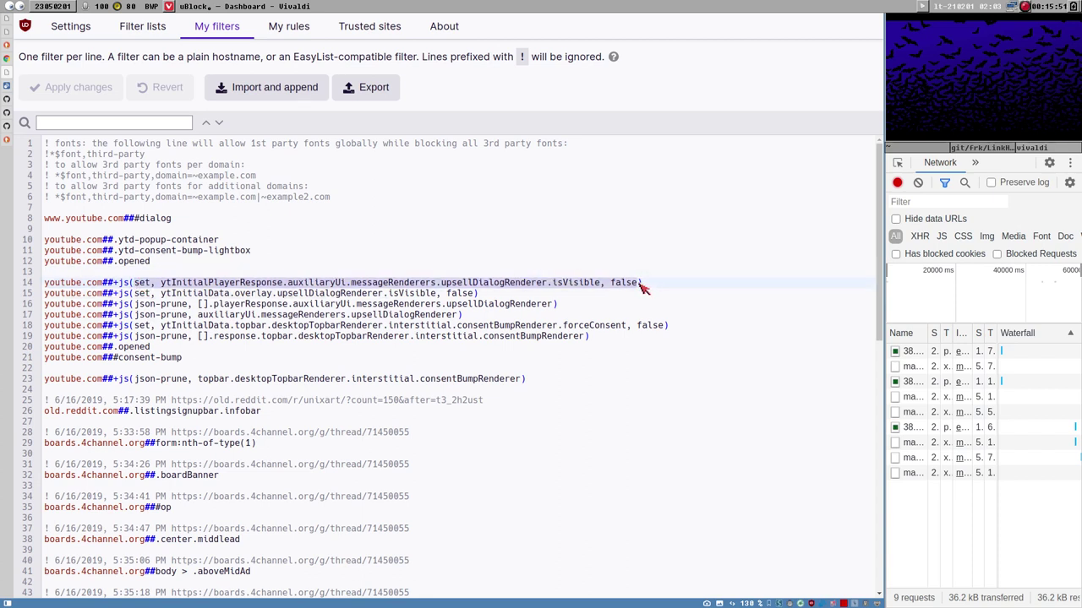
Open the vb4c settings and highlight the cVimrc code from line 2 to the args block
click(866, 603)
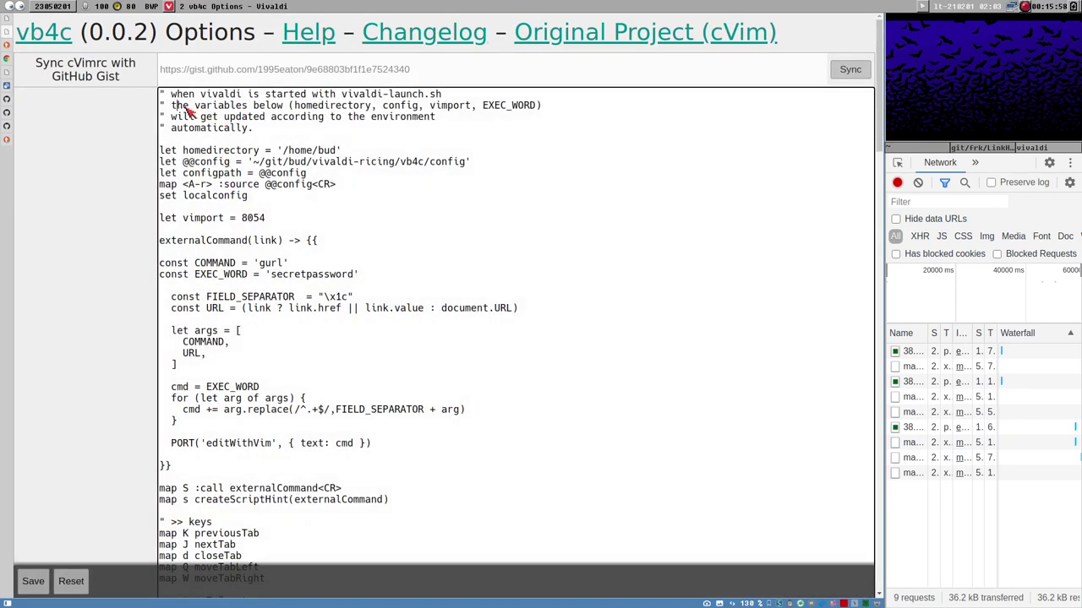
drag(186, 110, 452, 270)
click(271, 322)
click(478, 262)
scroll(479, 254, down, 1)
scroll(473, 234, up, 1)
Highlight the code from const COMMAND through the loop, then the whole externalCommand function
drag(165, 263, 472, 427)
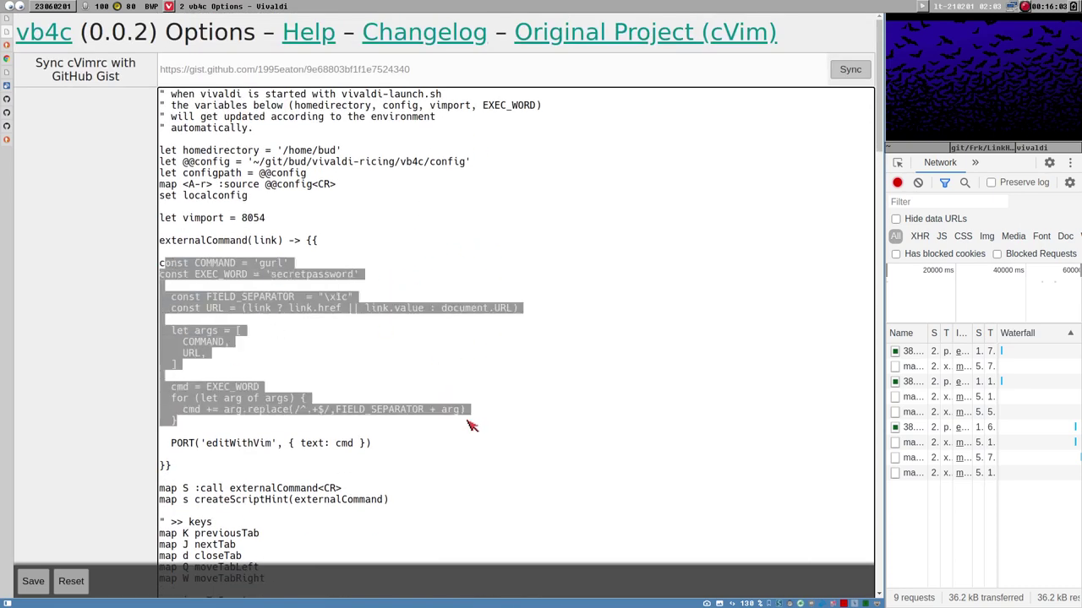
click(308, 319)
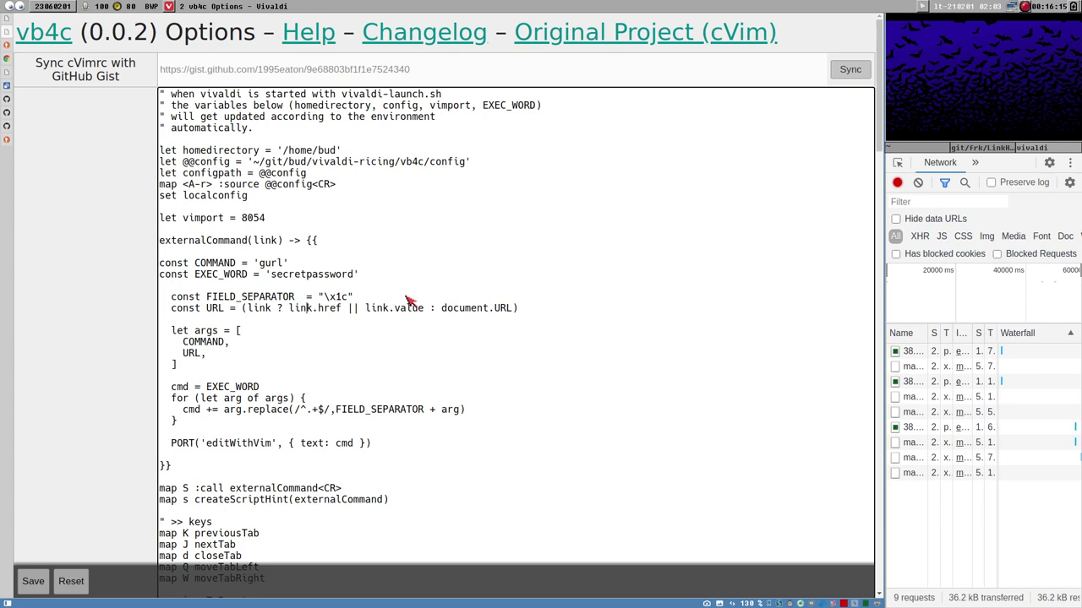
scroll(410, 301, down, 1)
scroll(411, 301, up, 1)
drag(165, 241, 368, 478)
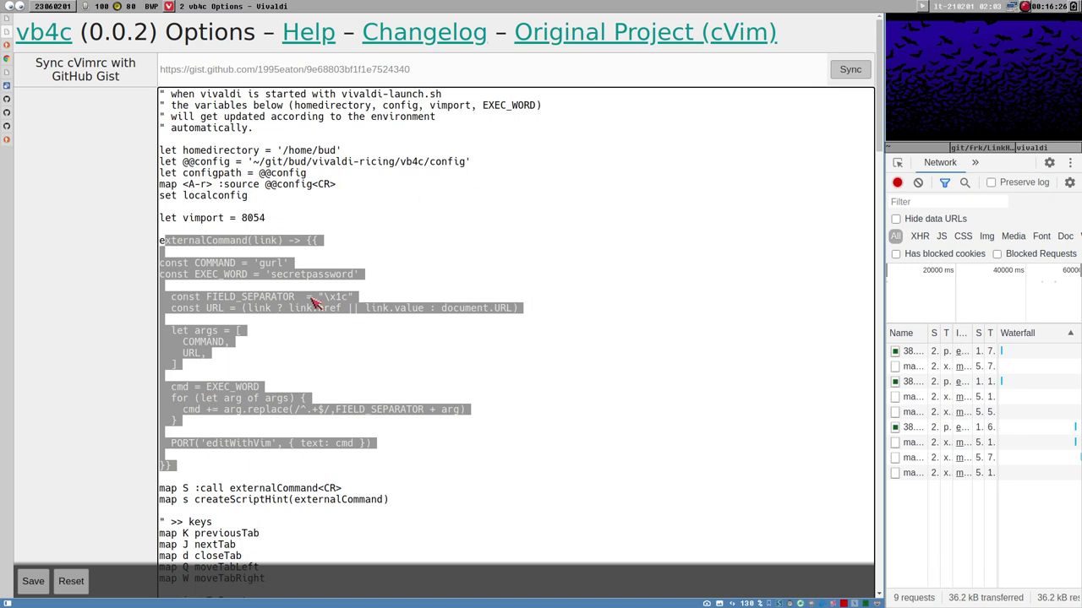
click(372, 368)
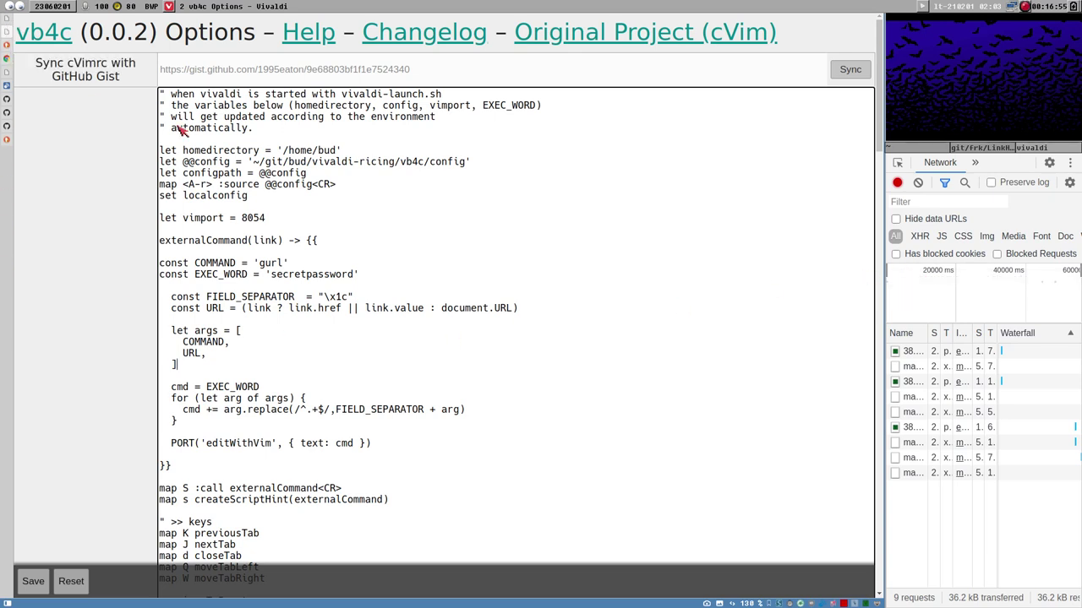
scroll(494, 335, down, 2)
scroll(494, 336, up, 2)
scroll(413, 412, down, 2)
scroll(413, 416, up, 2)
scroll(395, 363, down, 3)
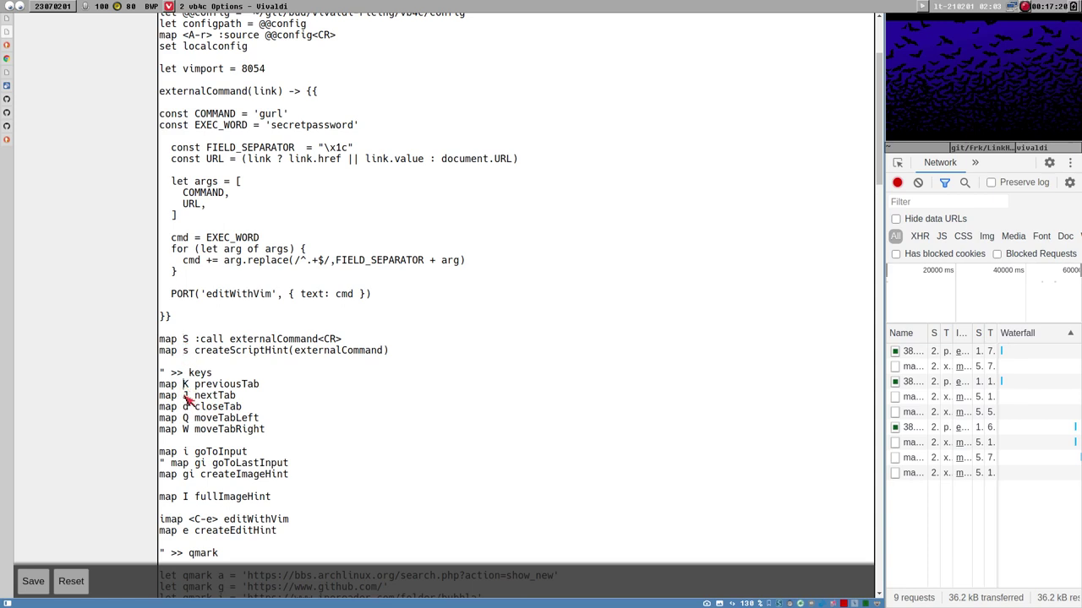
Switch to Inoreader's tyt feed and bring up the keyboard shortcuts help with h
click(6, 87)
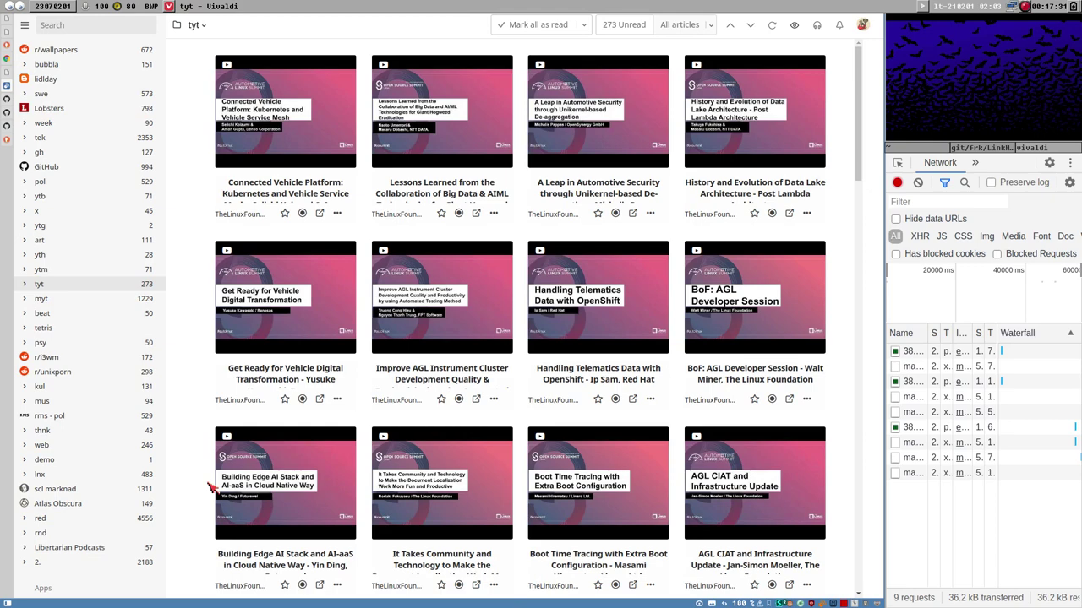
key(h)
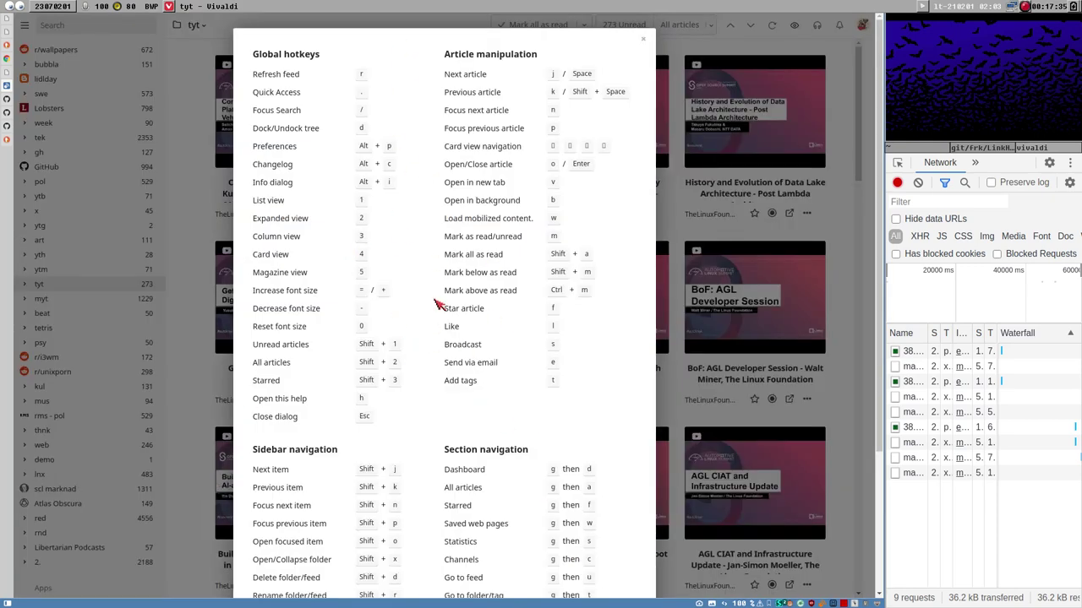
scroll(345, 350, down, 3)
scroll(411, 345, up, 3)
scroll(405, 356, down, 2)
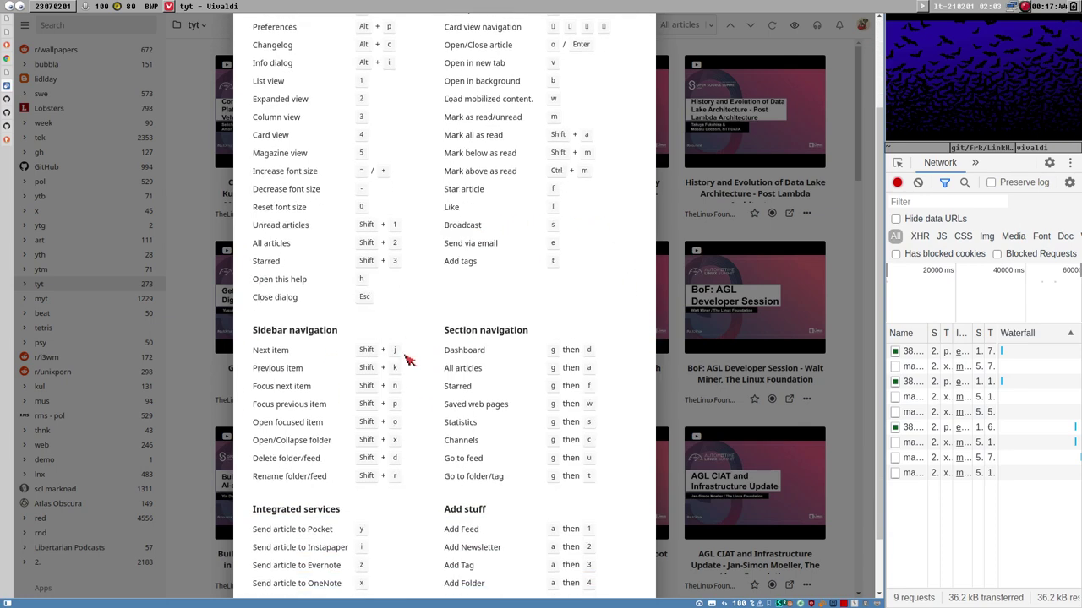
scroll(338, 359, up, 2)
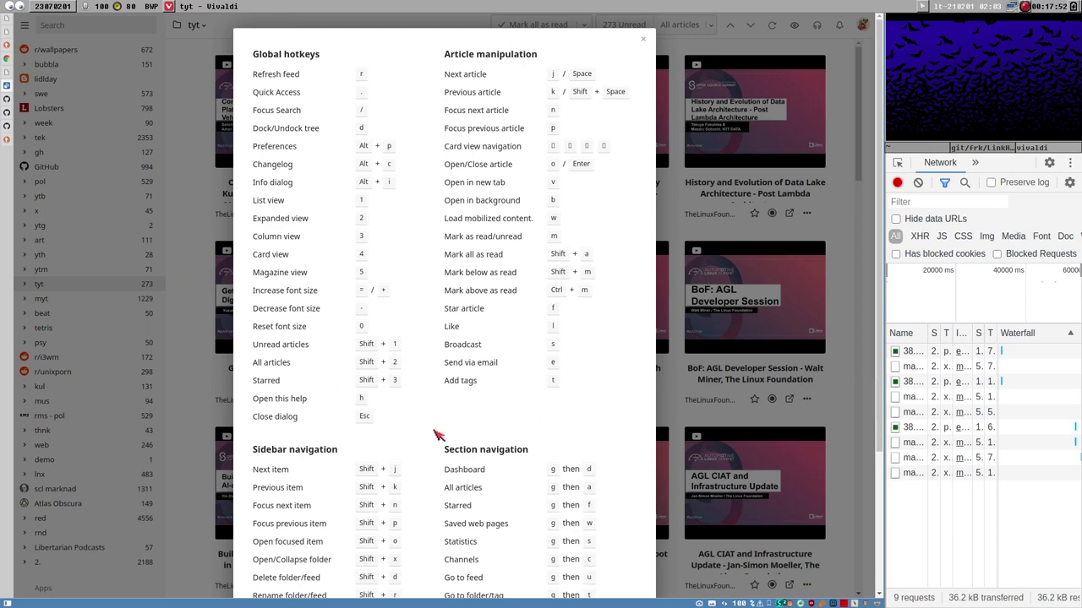
Scroll through the keyboard shortcuts help, then close it
scroll(438, 431, down, 2)
scroll(438, 428, up, 2)
scroll(476, 321, down, 3)
scroll(476, 324, up, 3)
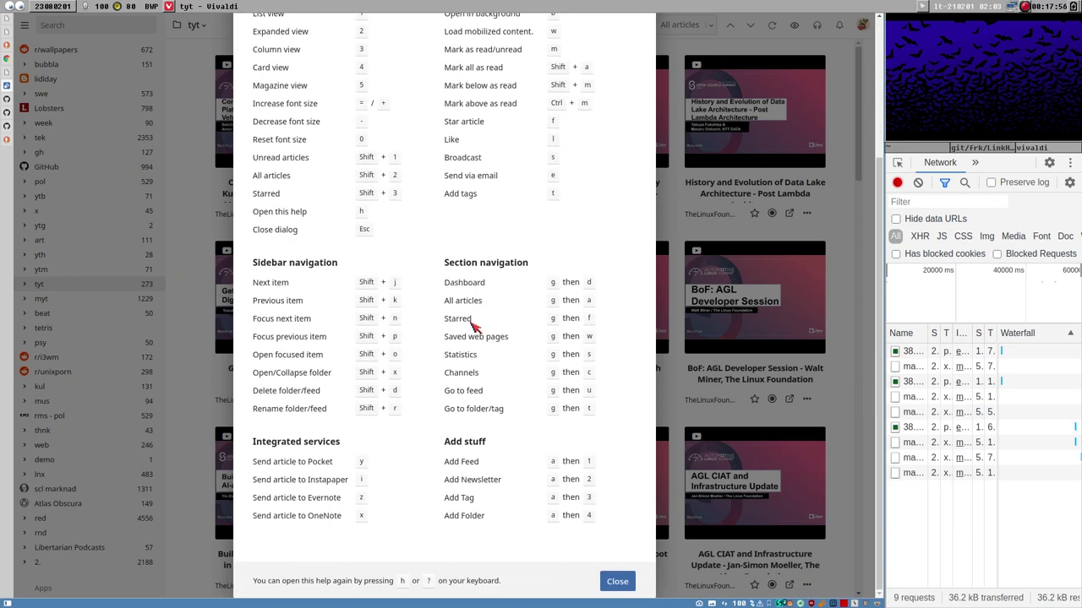
scroll(474, 327, up, 1)
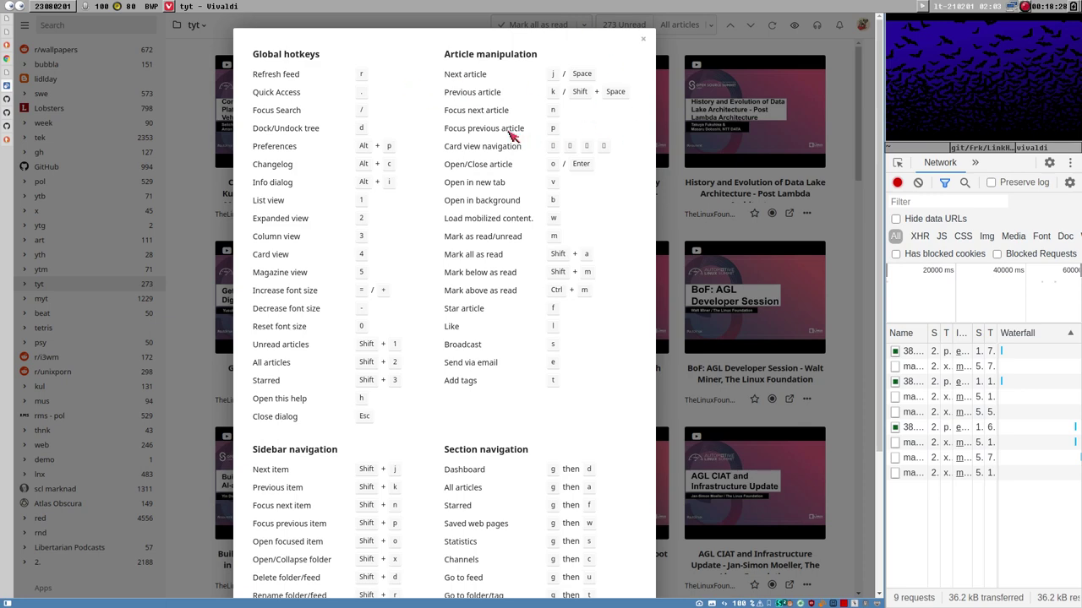
click(647, 42)
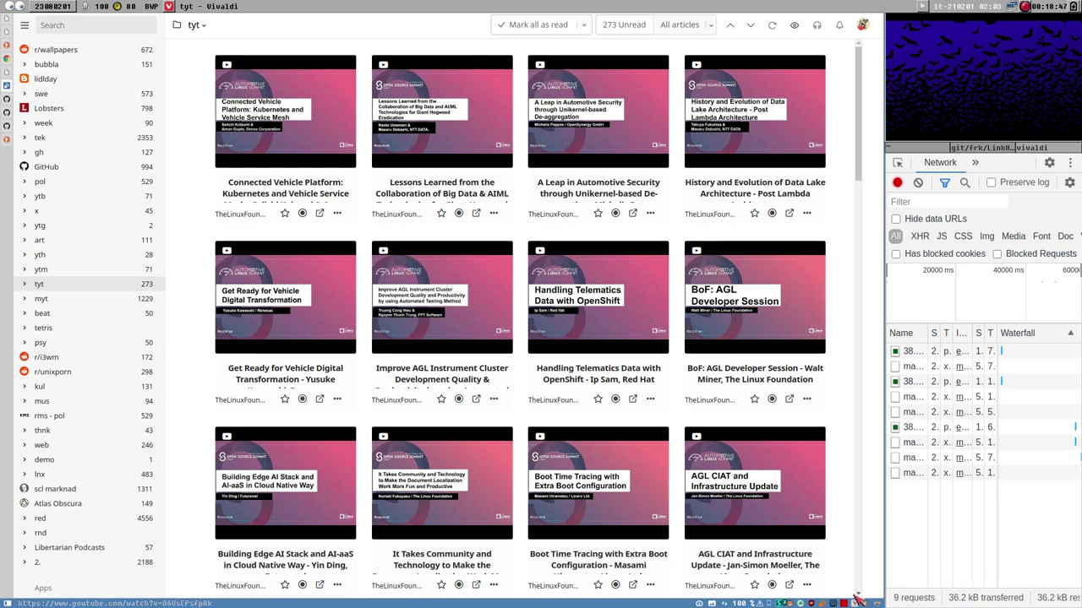
click(64, 27)
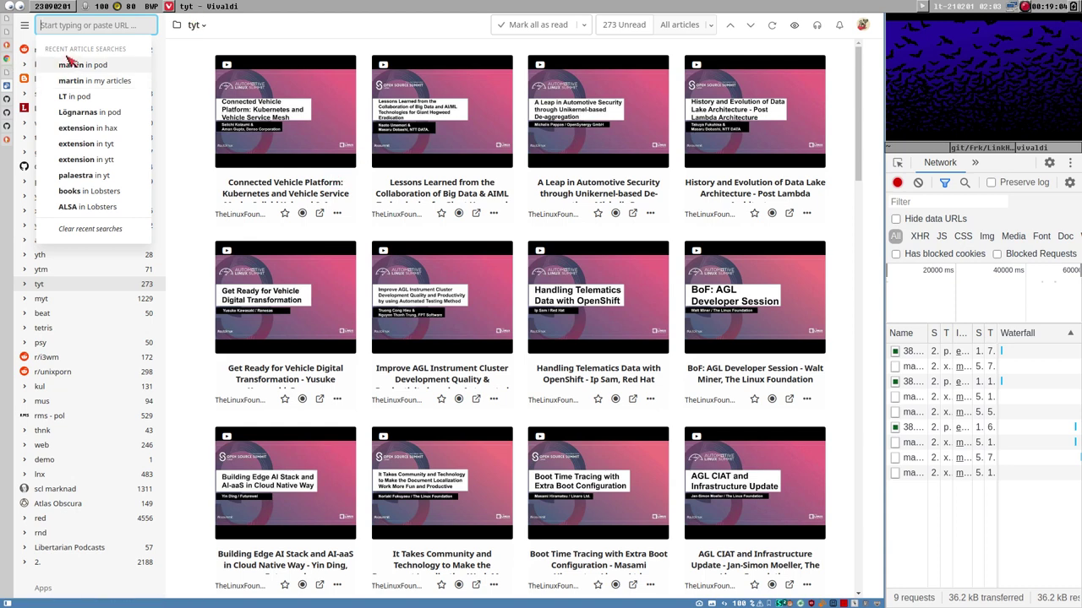
click(184, 56)
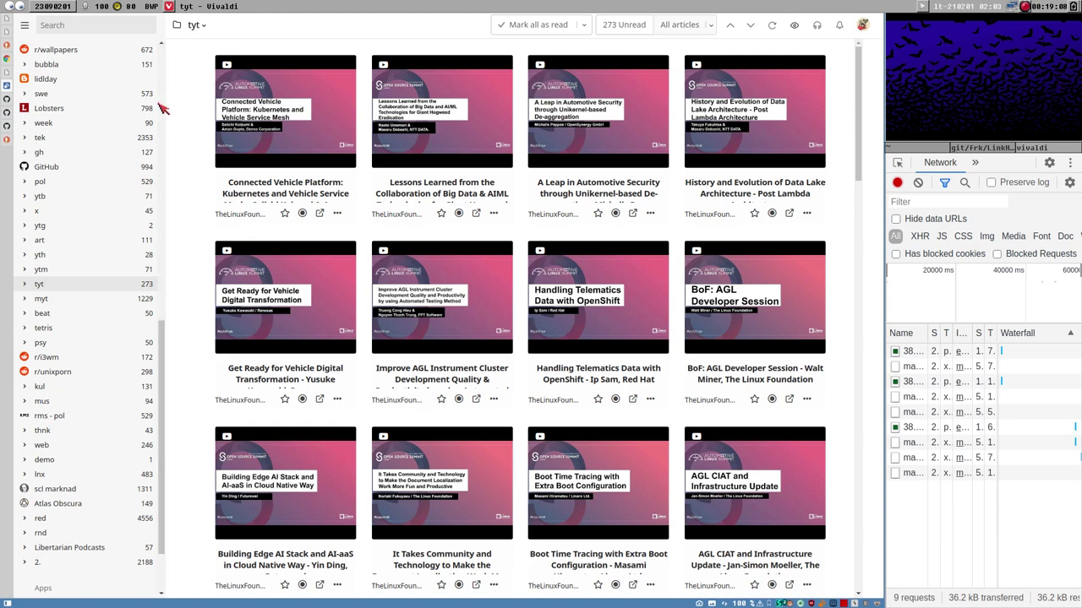
mouse_move(147, 102)
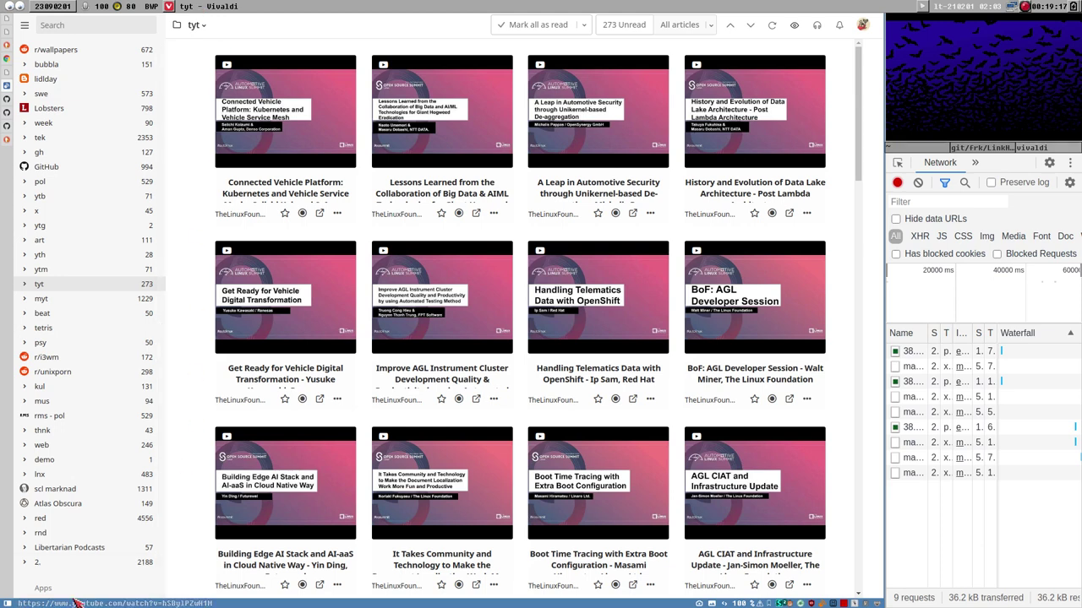
scroll(93, 398, up, 4)
scroll(140, 366, up, 2)
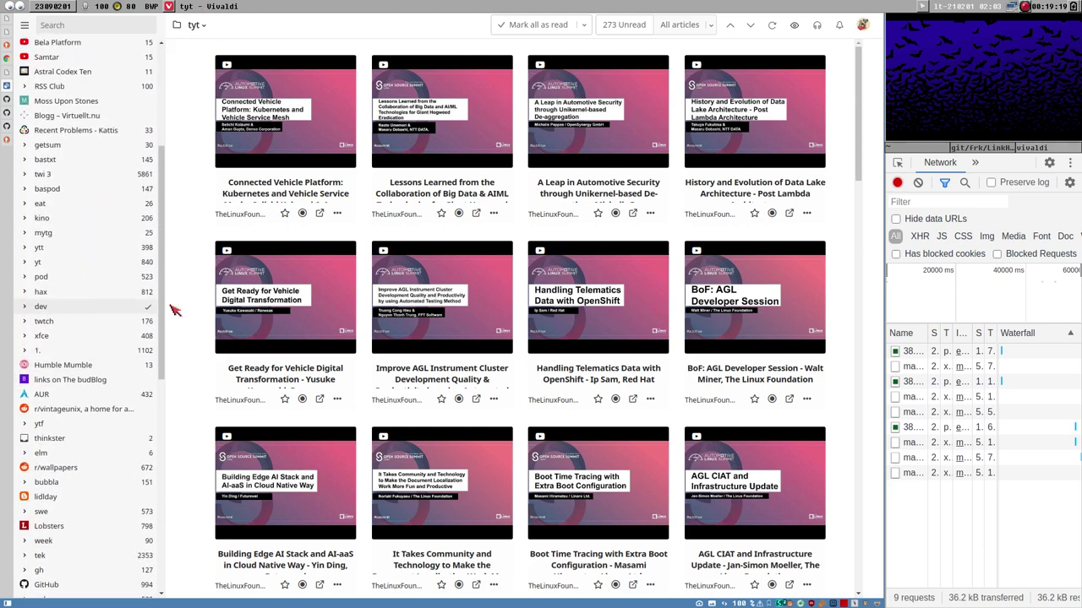
scroll(53, 415, up, 1)
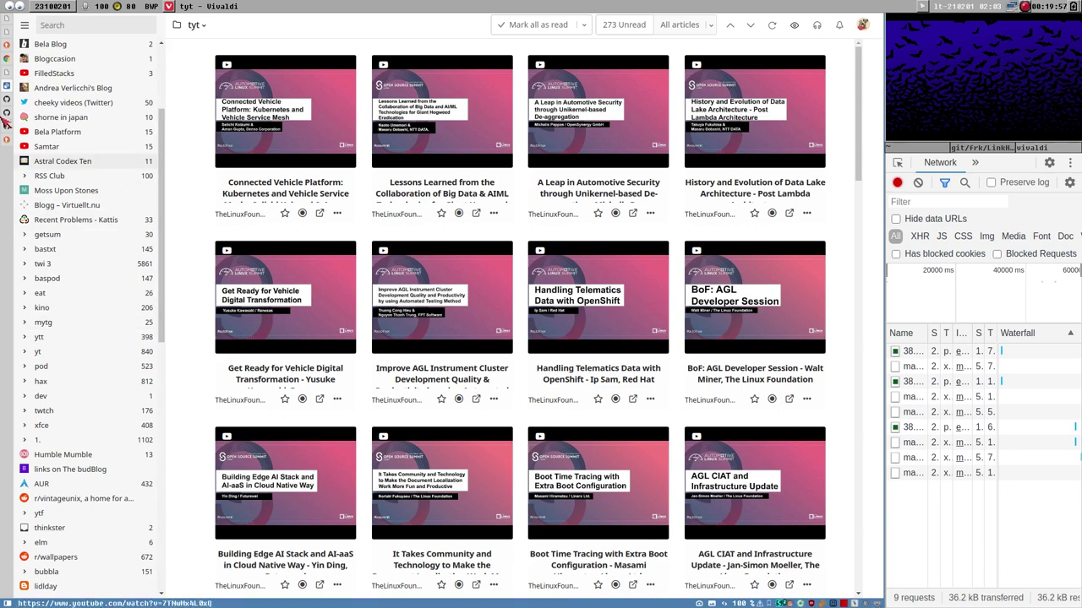
View the manifest v3 DuckDuckGo results, then return to Inoreader's tyt videos
click(8, 61)
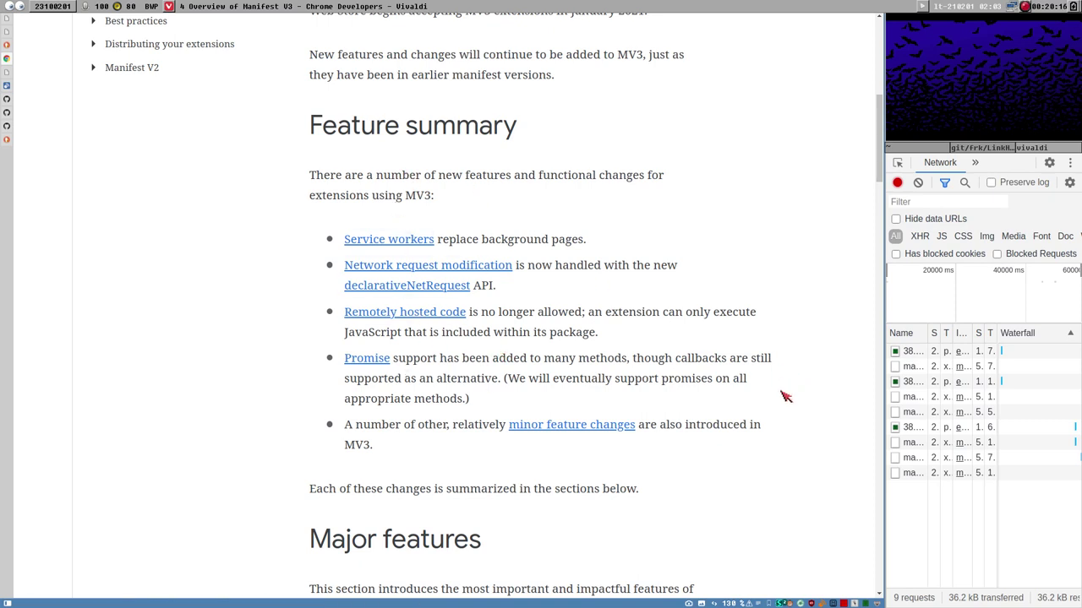
click(8, 56)
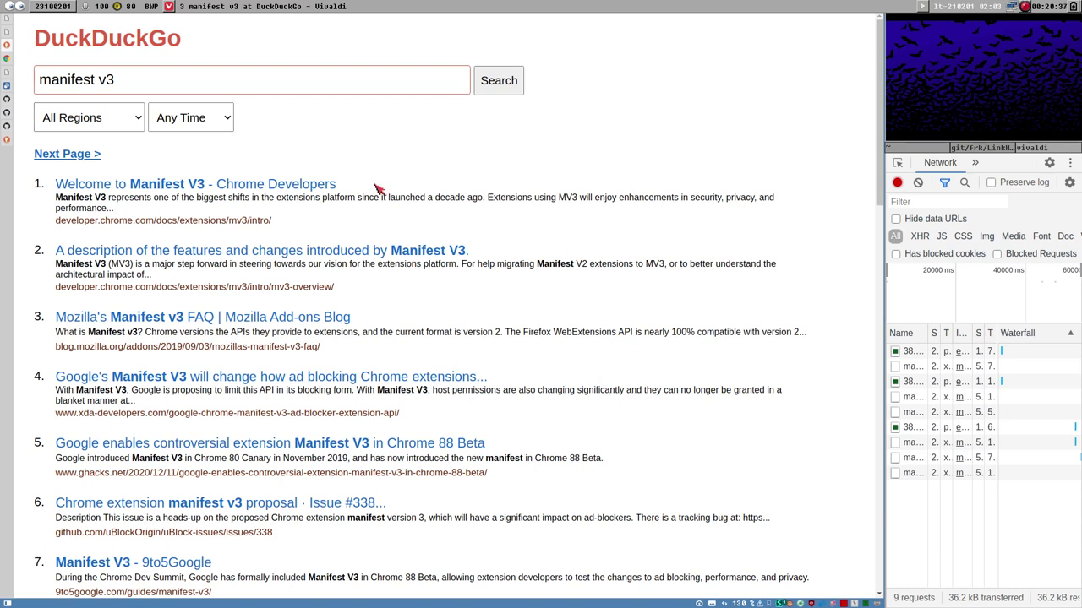
click(7, 88)
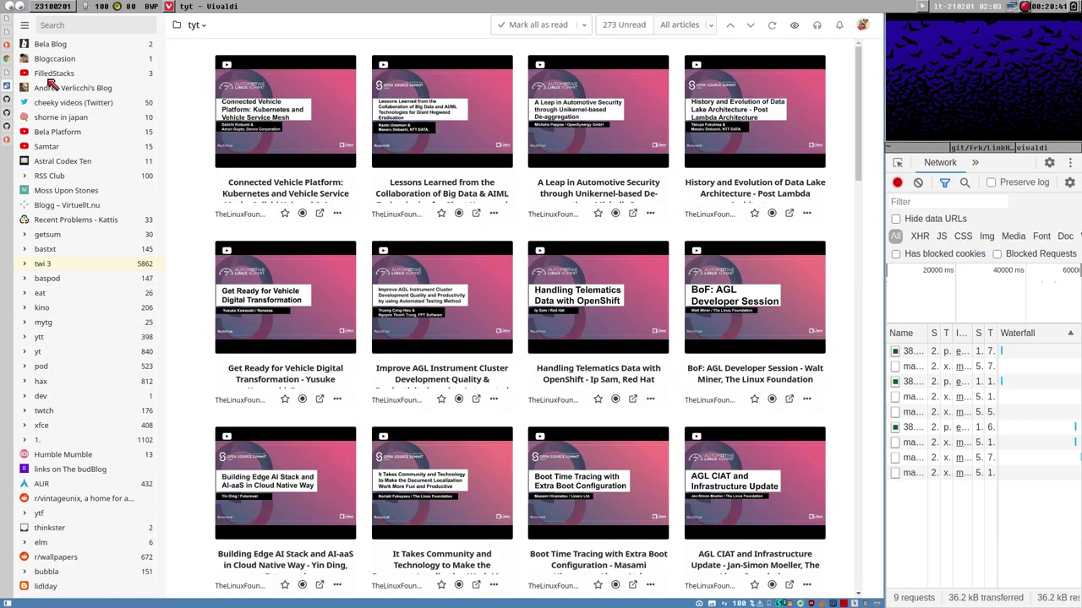
From the Lobsters feed, open 'How to get started using Sublime Text 4' in a new tab
scroll(67, 353, down, 3)
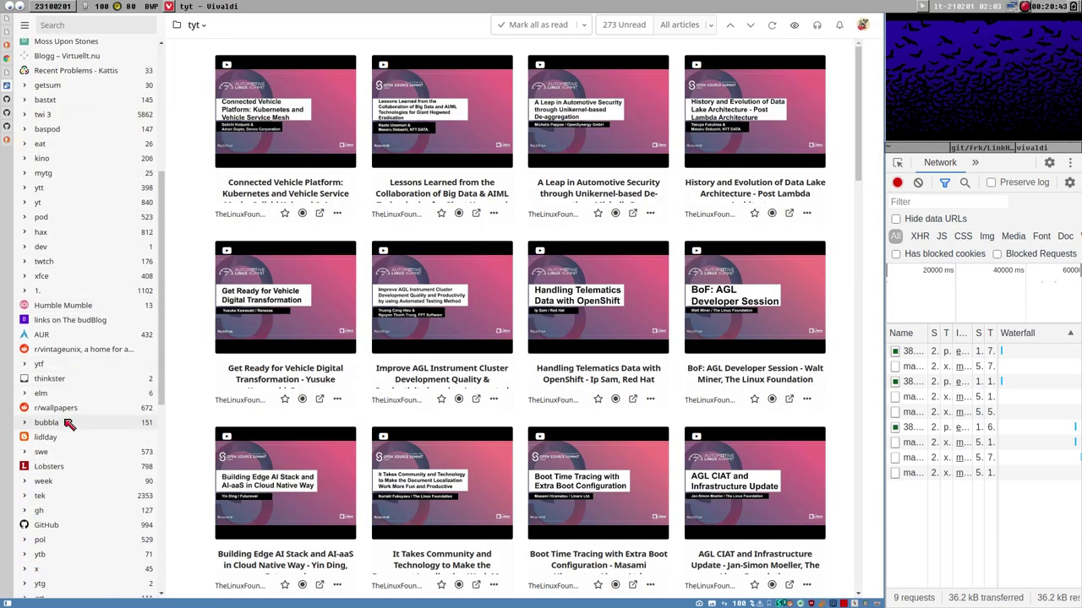
click(64, 467)
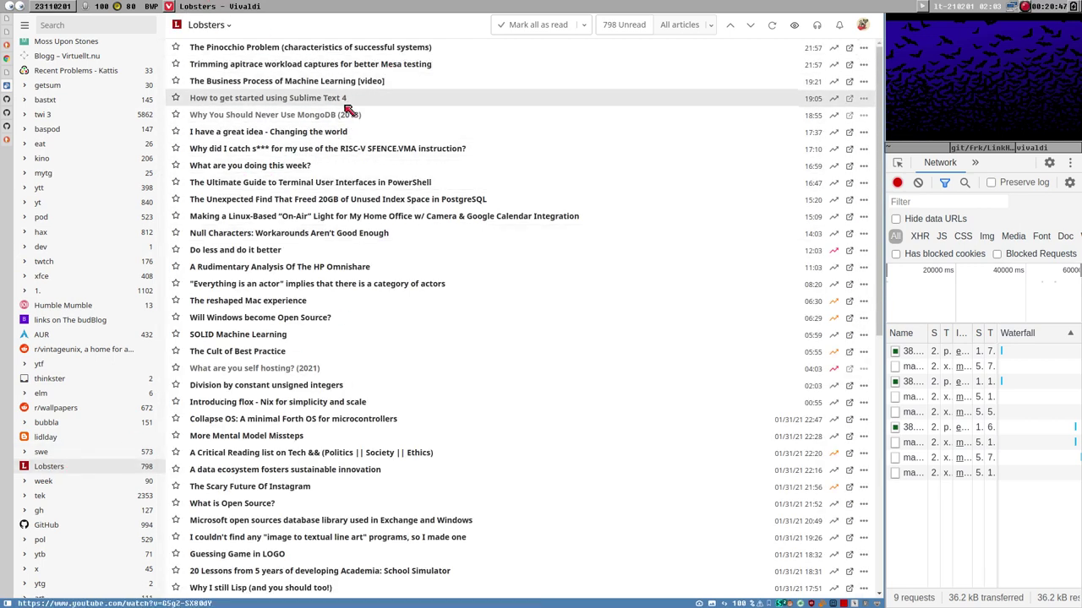
middle_click(302, 100)
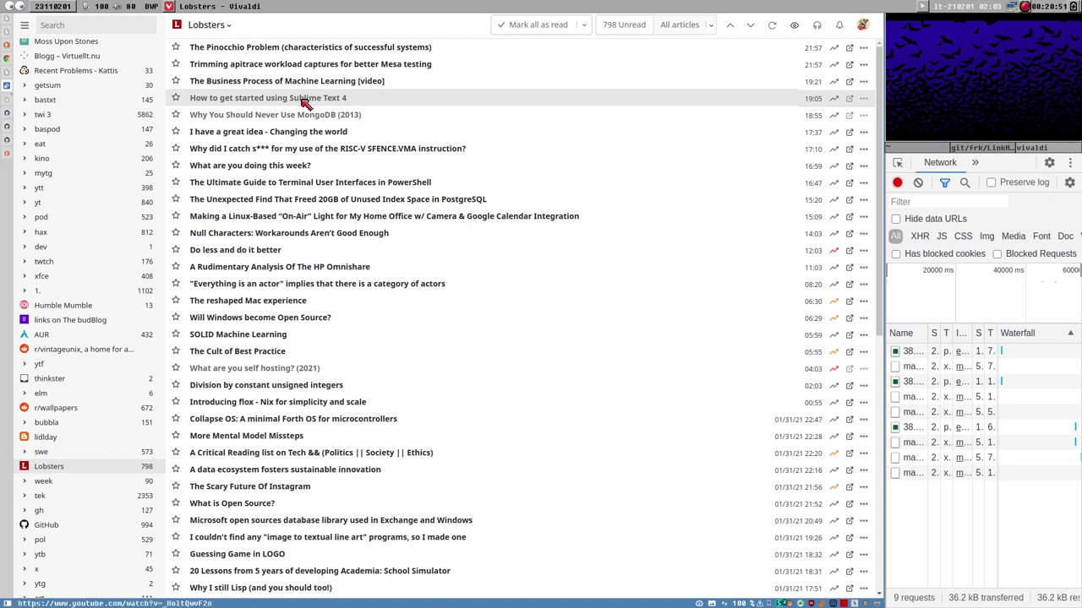
click(7, 101)
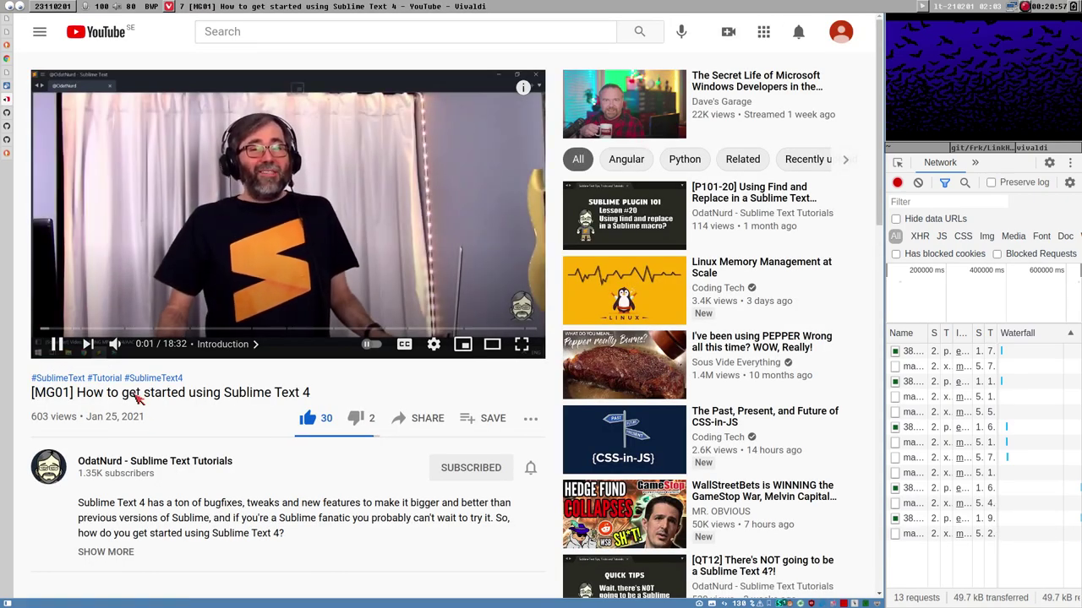
Highlight the video title, pause the Sublime Text 4 tutorial at 0:09, and clear the selection
drag(90, 394, 313, 396)
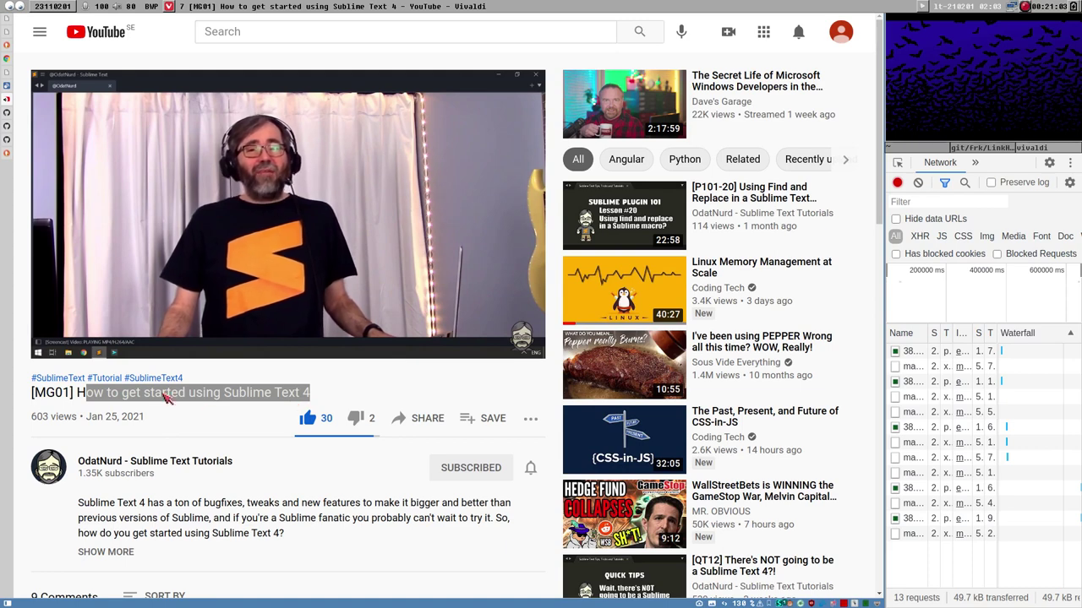
click(100, 213)
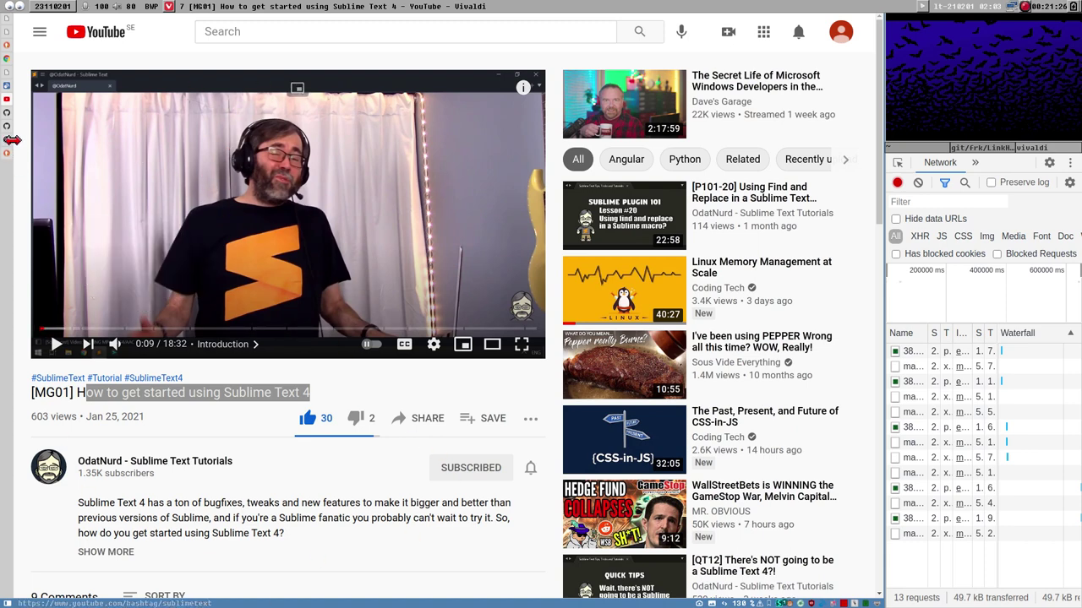
click(311, 491)
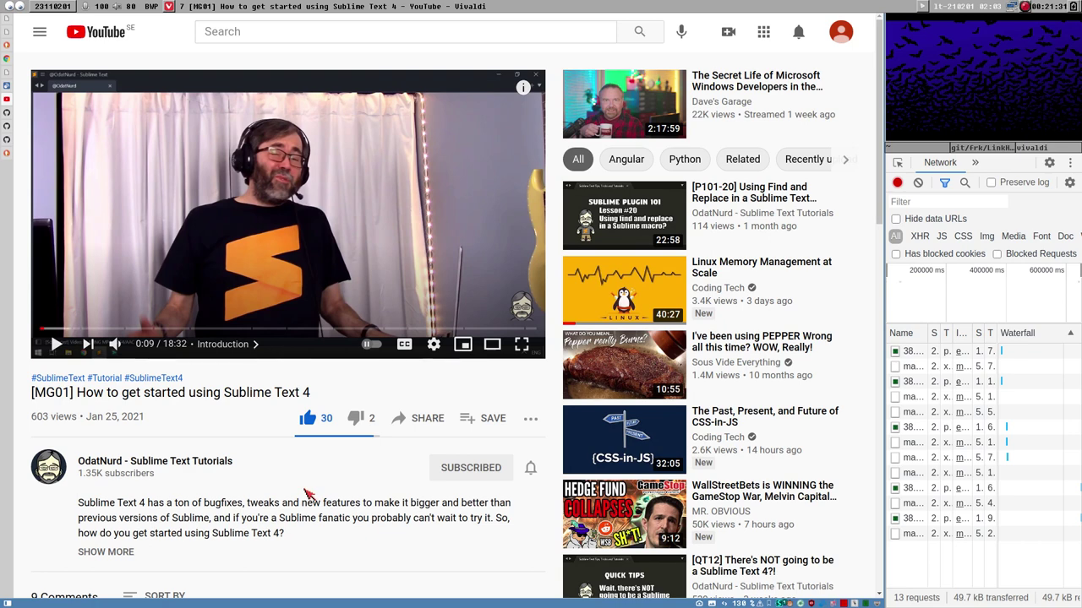
Open sublimetext.com in a new tab with Shift+T and switch to it
key(shift+t)
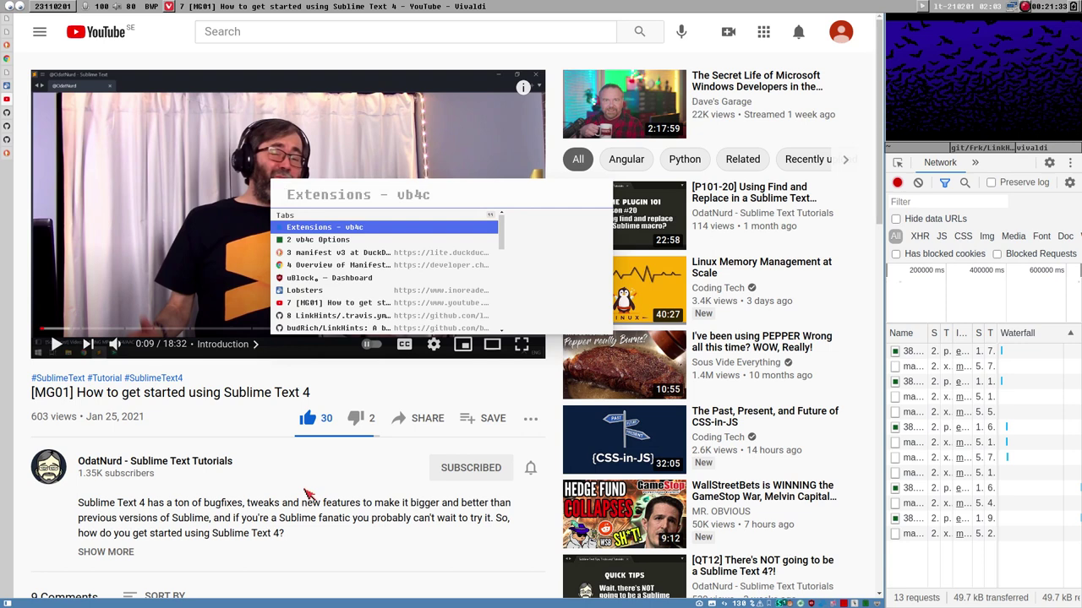
text(sublimete)
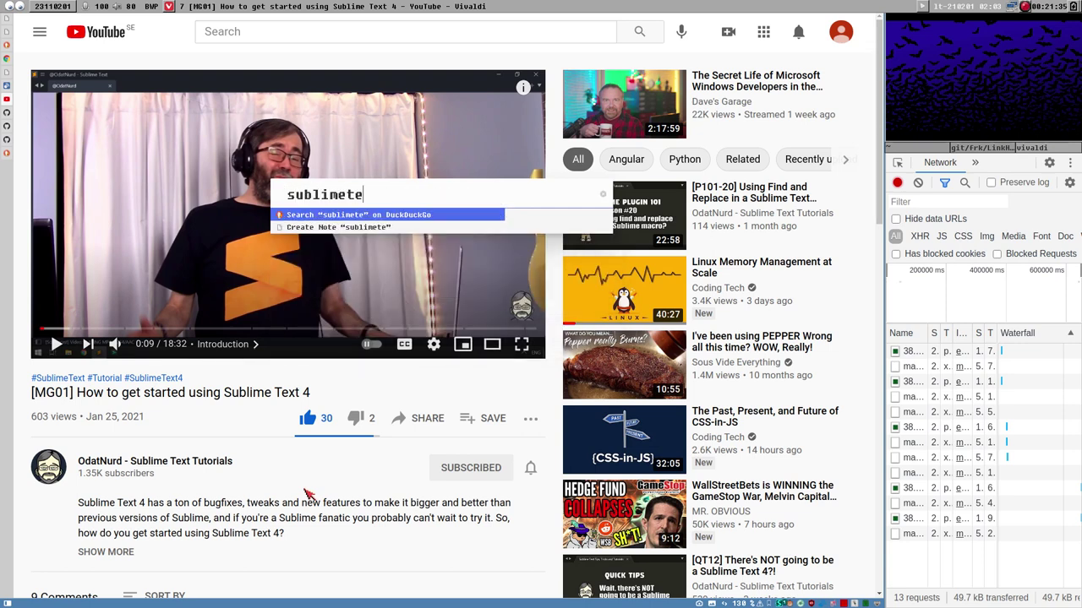
text(xt.com)
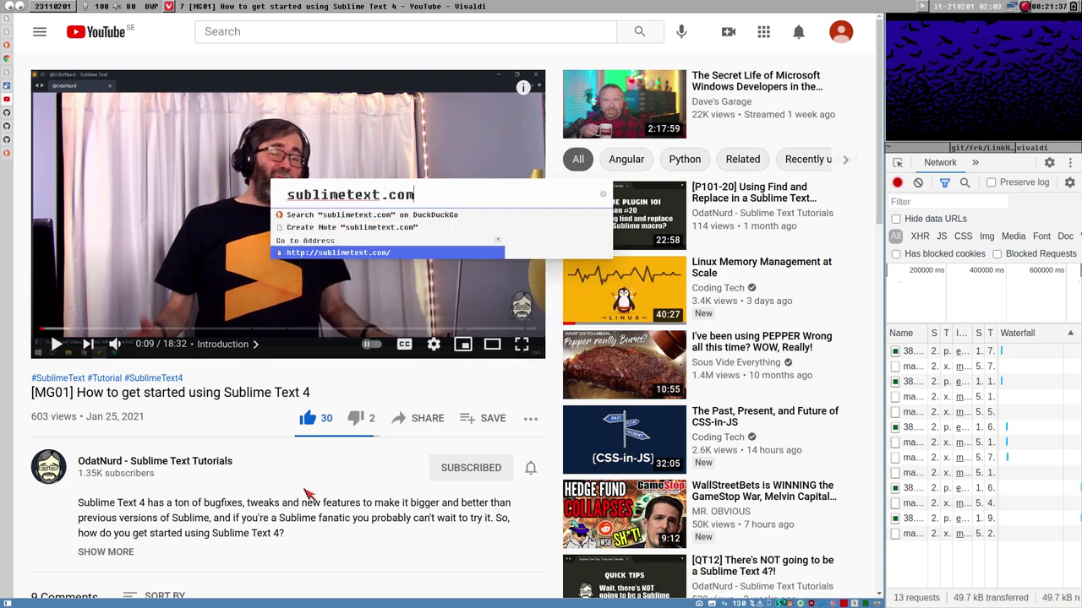
key(Return)
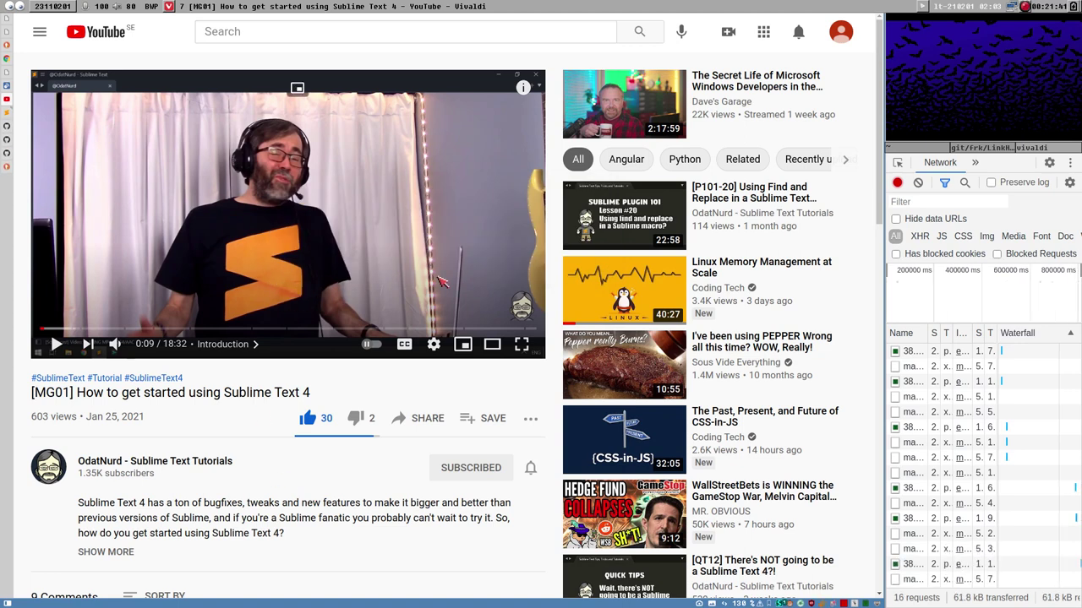
click(1056, 149)
click(985, 148)
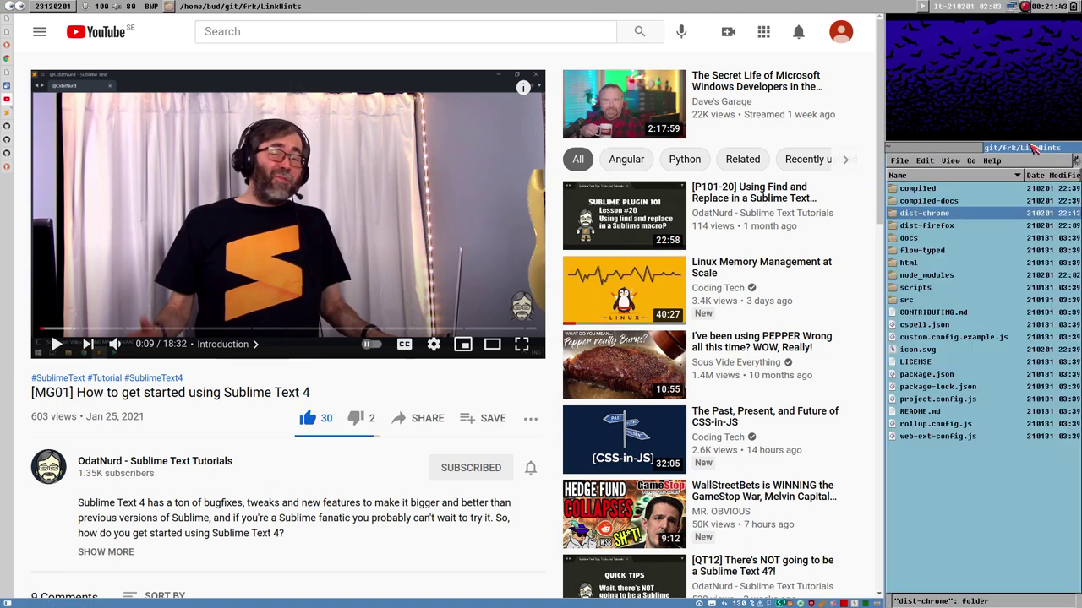
click(7, 112)
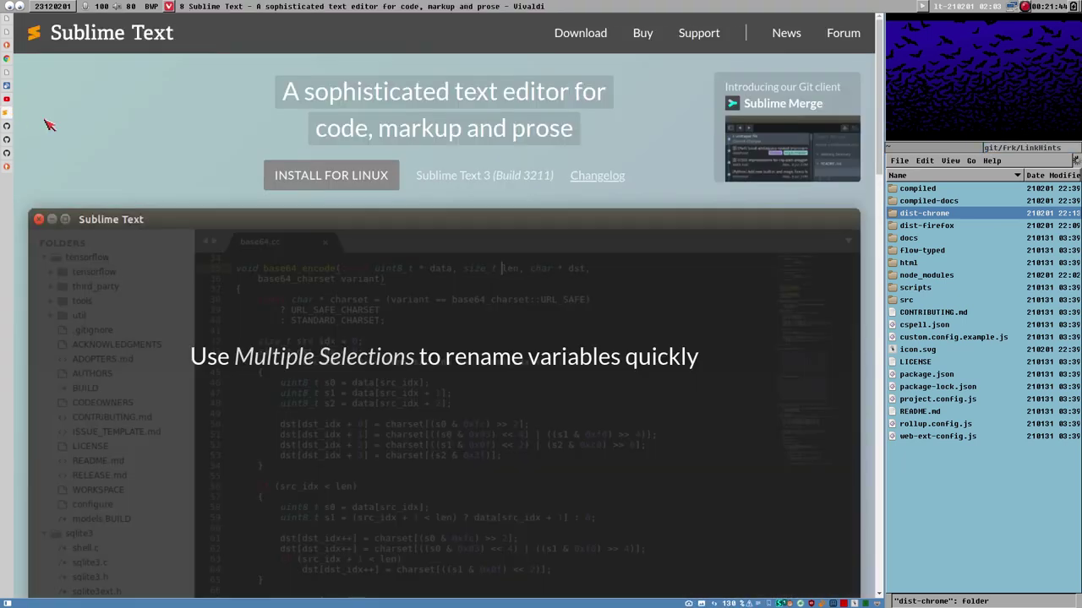
From the Buy page, open the Sales FAQ and highlight the 3-years-of-updates phrase
click(643, 33)
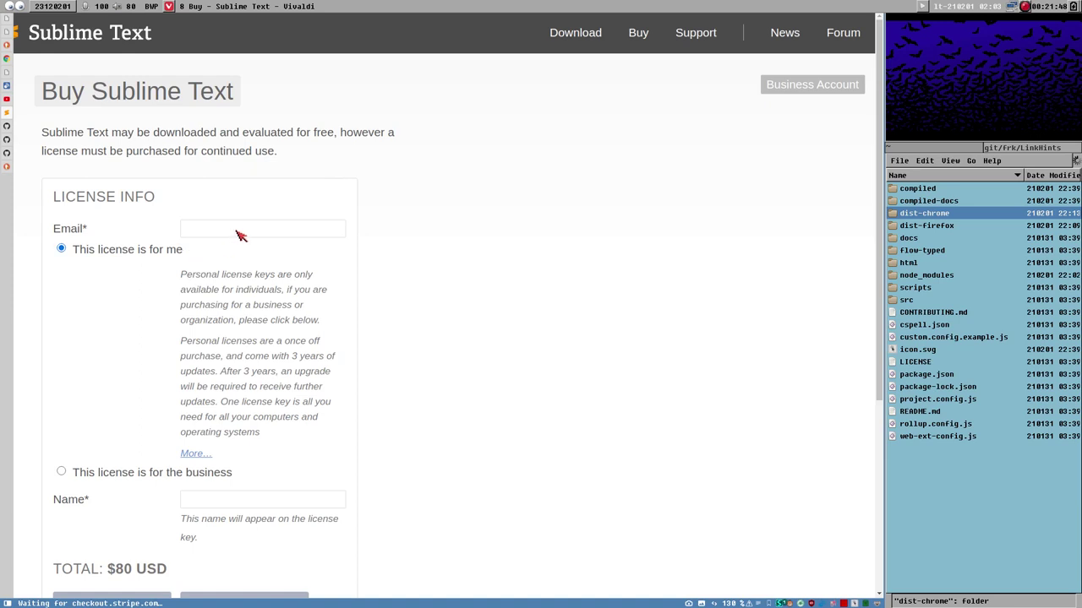
scroll(299, 197, down, 5)
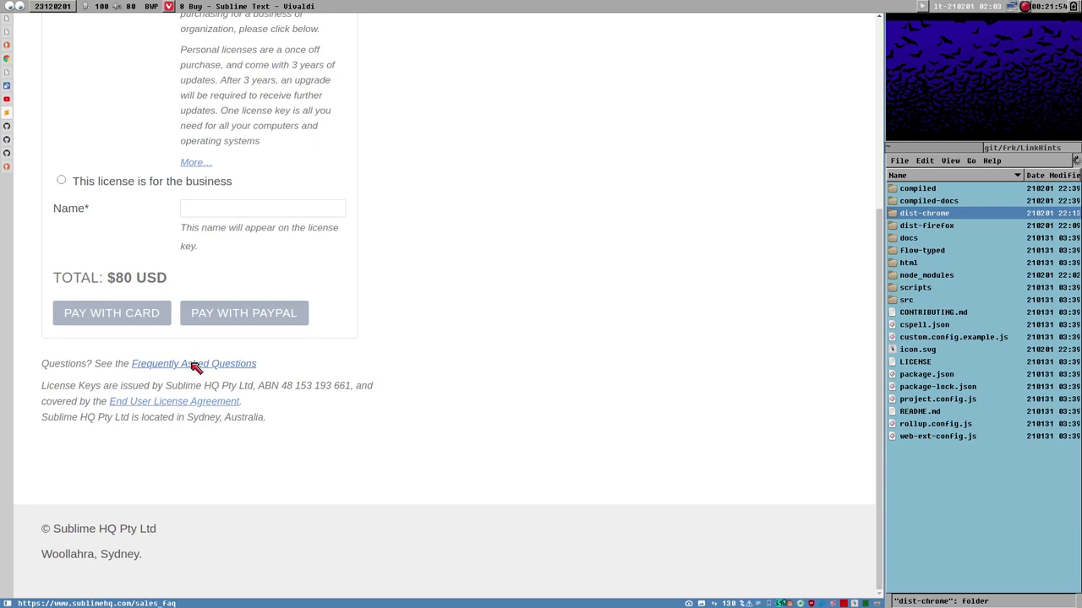
click(195, 364)
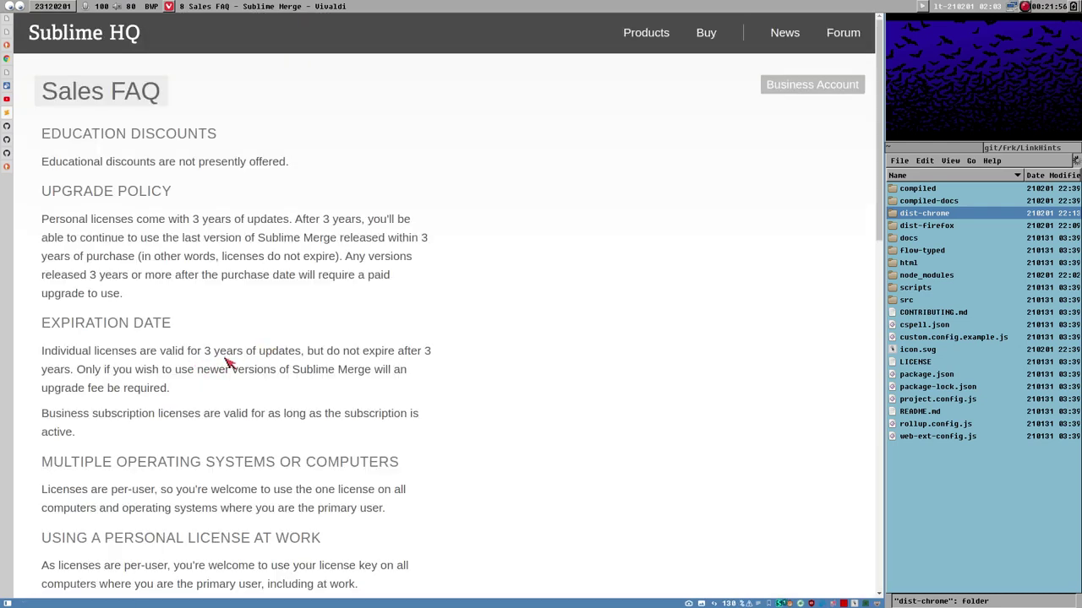
drag(200, 351, 321, 352)
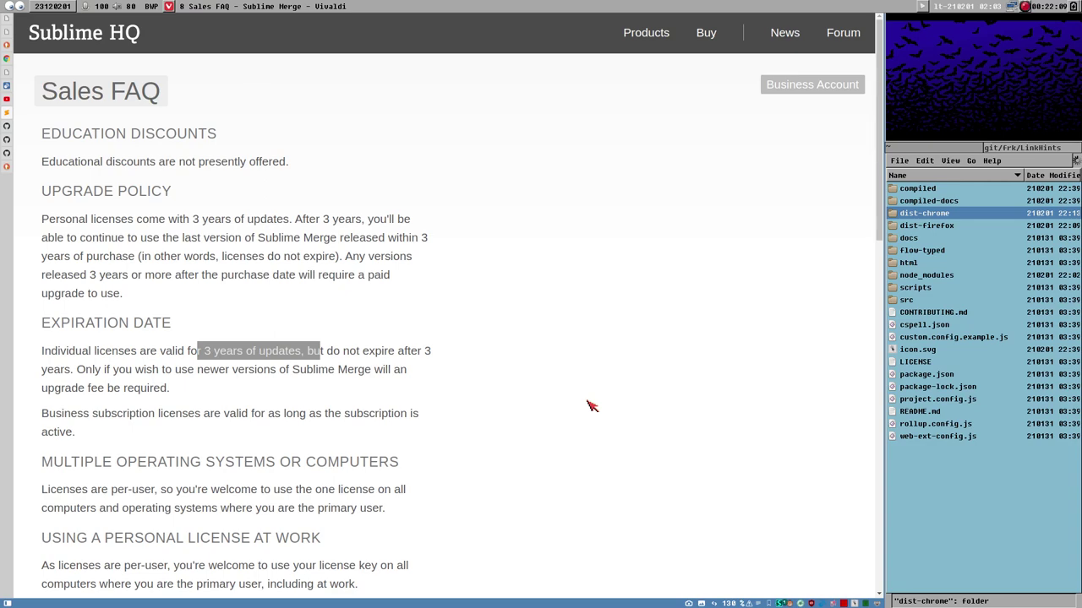
click(420, 405)
Scroll through the Sales FAQ's licence and refund answers
scroll(425, 369, down, 6)
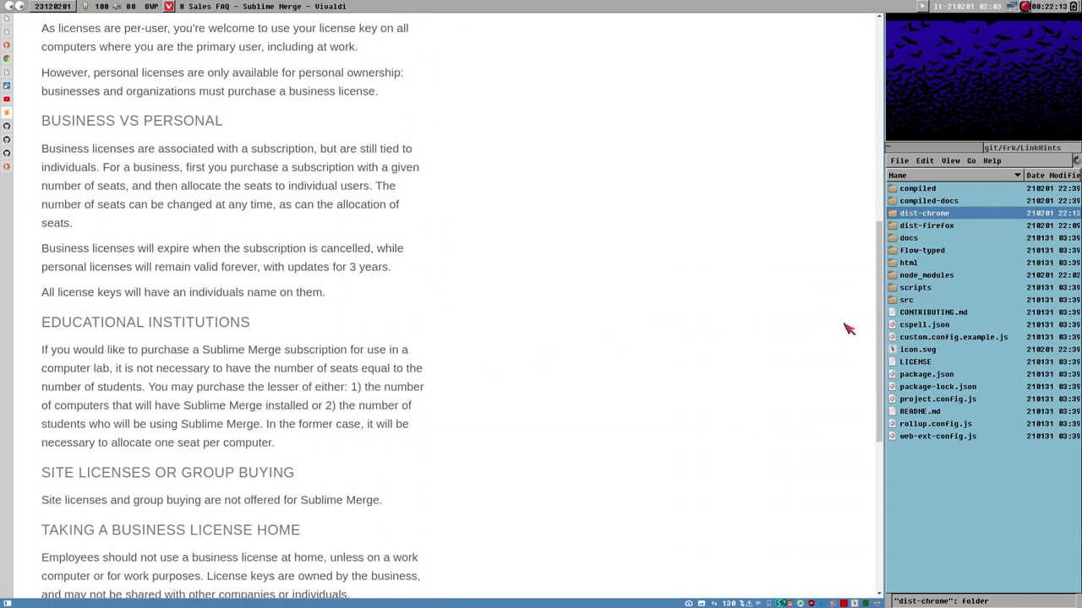
drag(883, 318, 875, 517)
scroll(859, 465, up, 3)
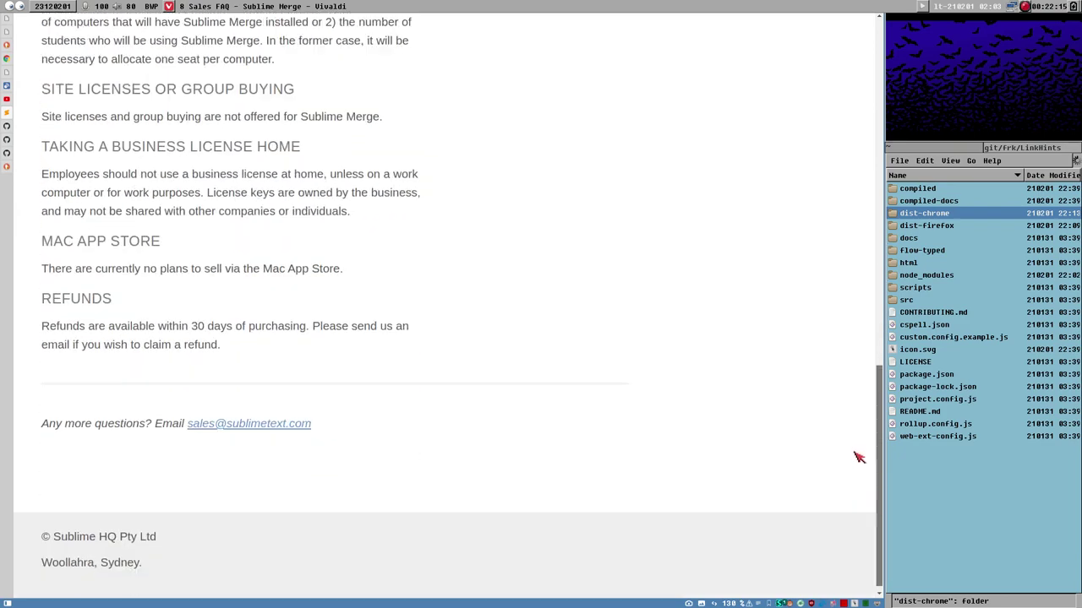
scroll(849, 361, up, 8)
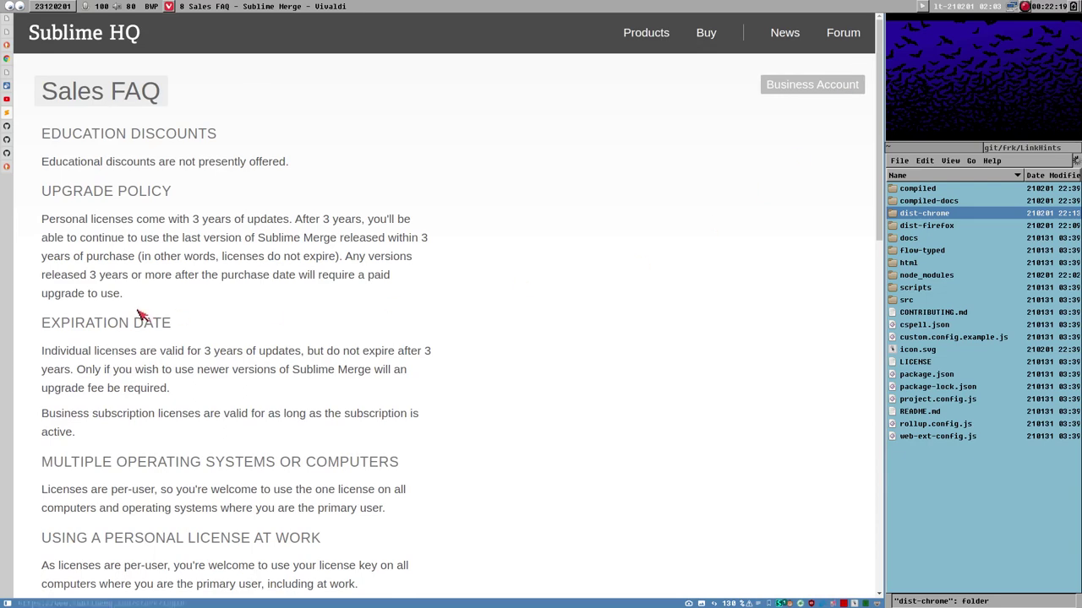
Return to the YouTube tab showing the Sublime Text 4 video paused at 0:09
click(7, 101)
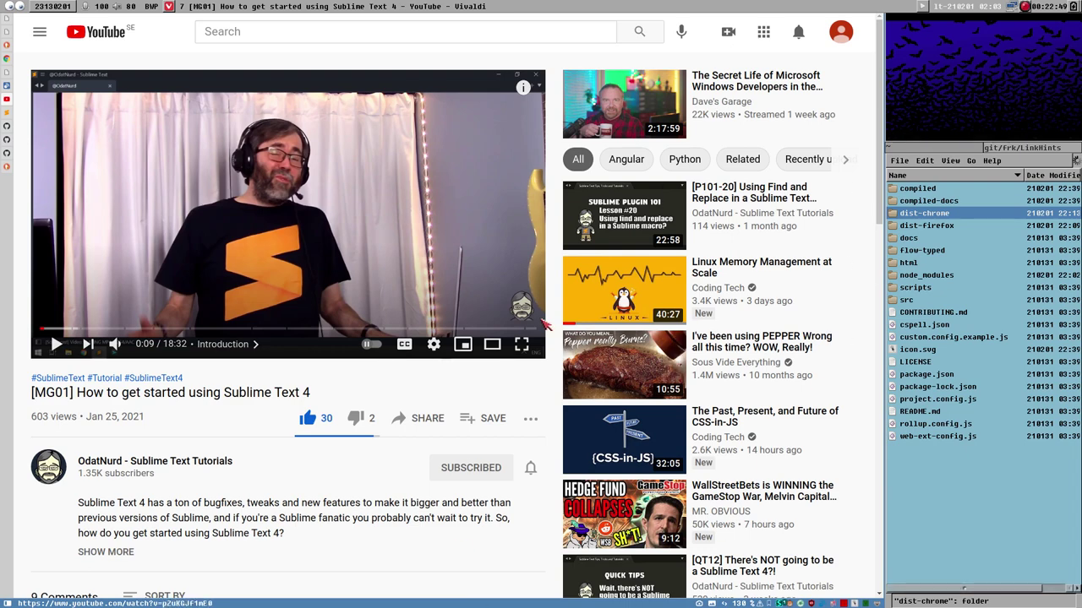
scroll(310, 502, down, 3)
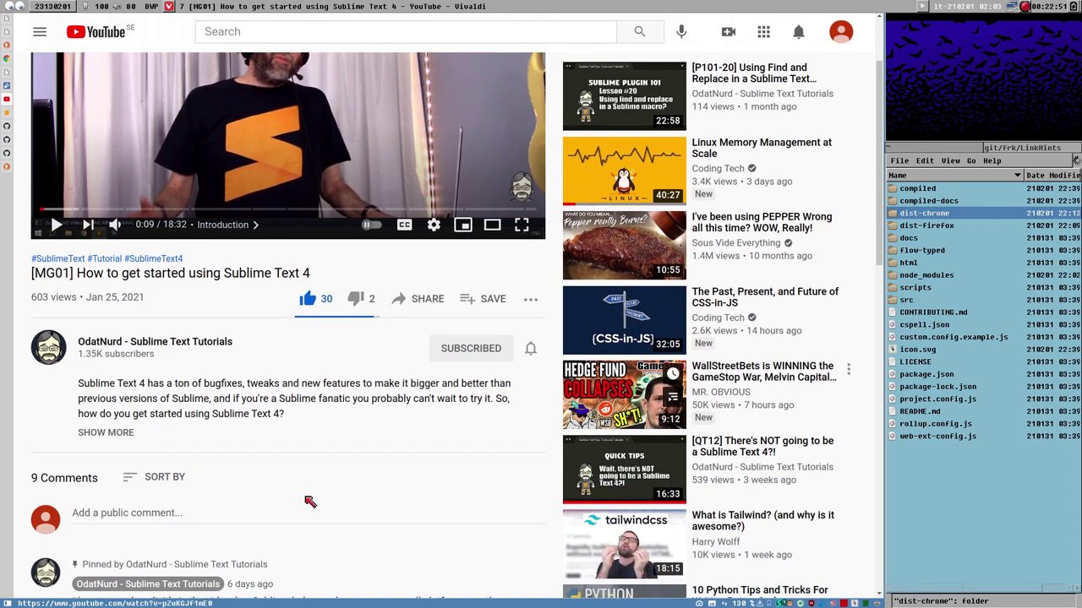
scroll(404, 416, up, 3)
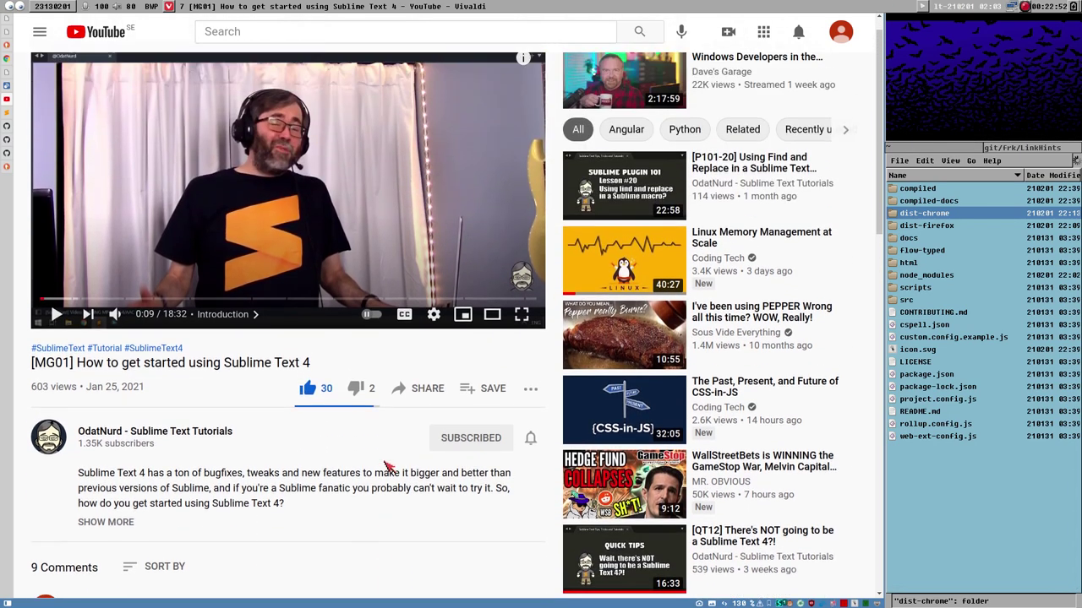
scroll(355, 549, up, 1)
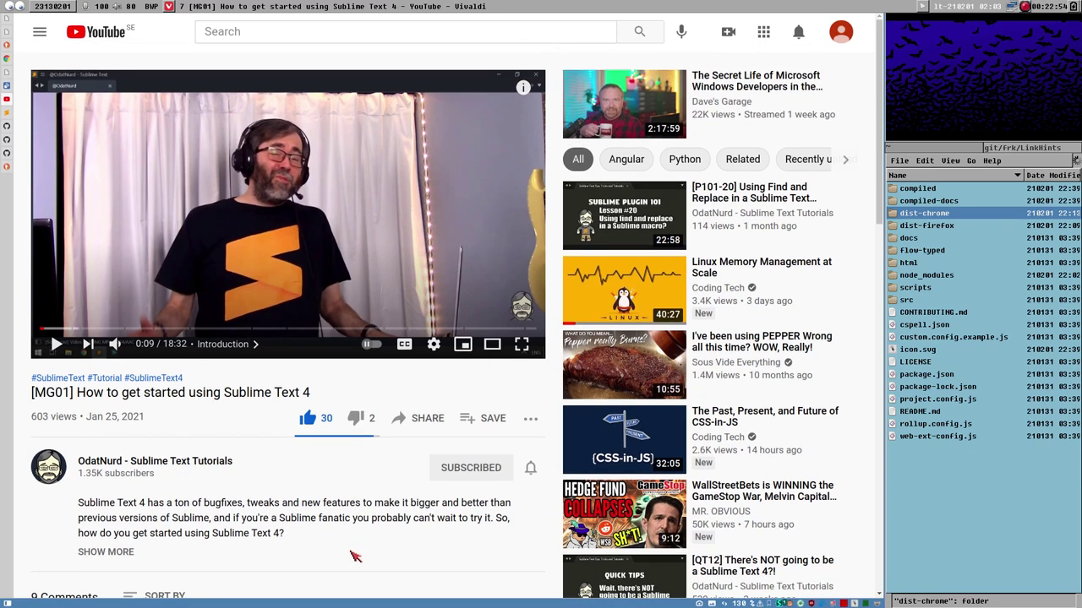
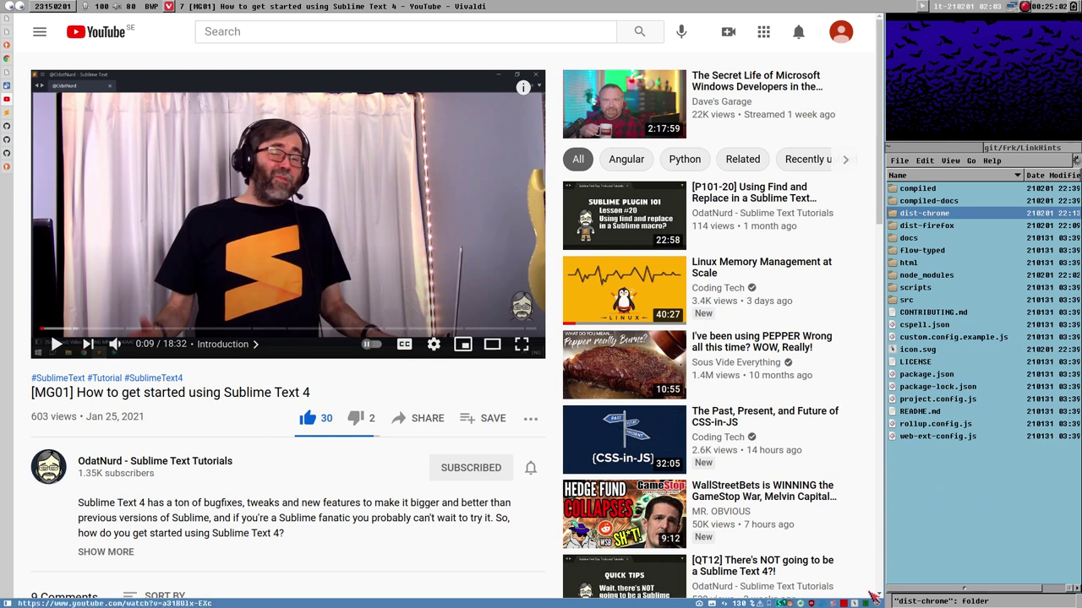
Switch from the YouTube Sublime Text 4 video to the Chrome Developers 'Overview of Manifest V3' tab
mouse_move(698, 525)
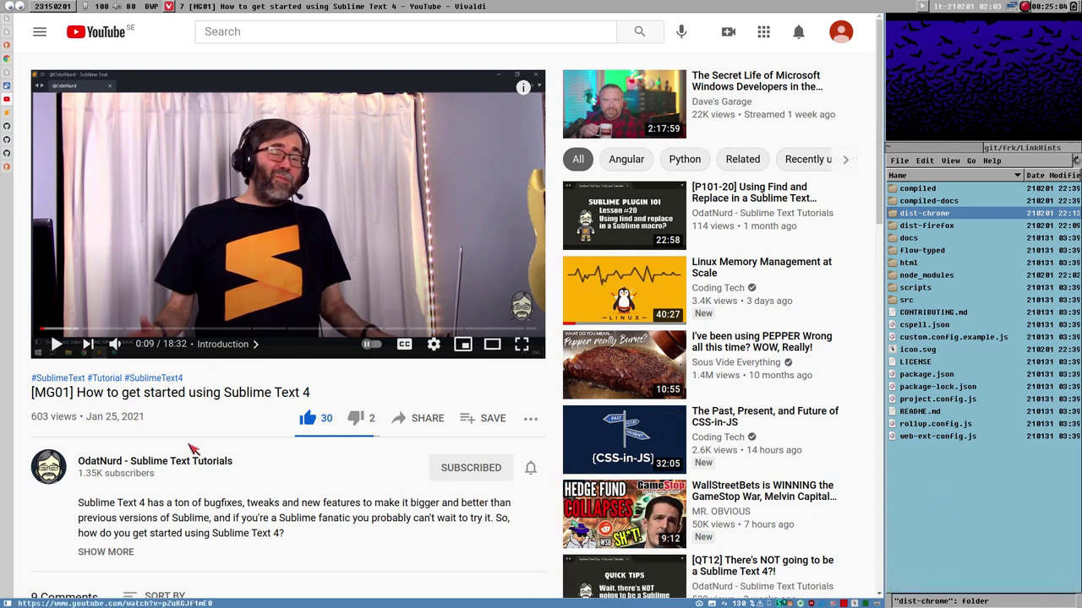
click(6, 60)
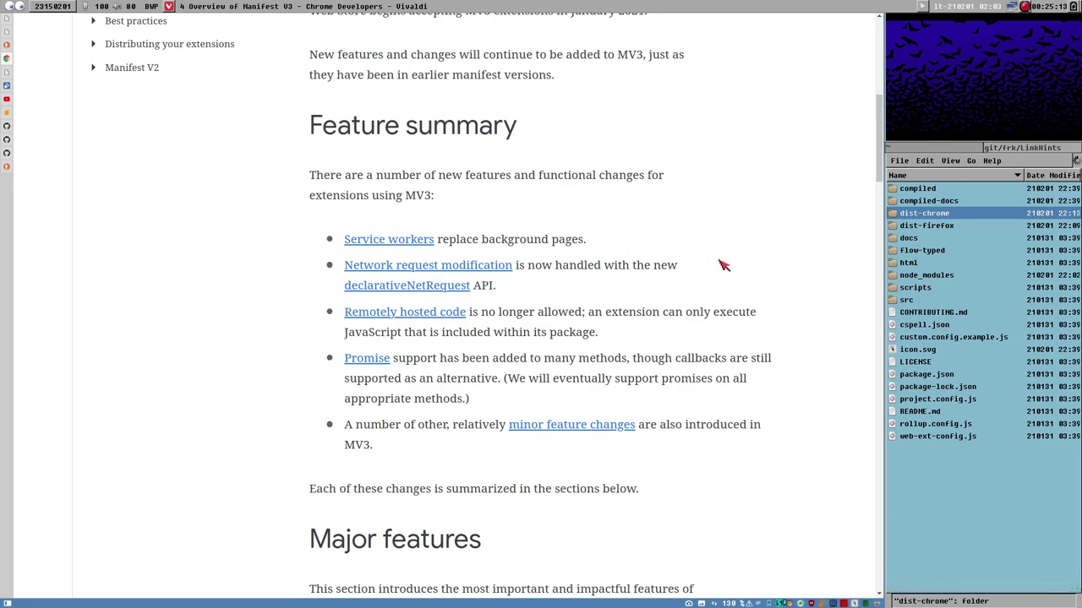
Scroll to the top of the Manifest V3 page, then switch to the Inoreader Lobsters feed tab
scroll(687, 362, up, 2)
scroll(687, 362, up, 4)
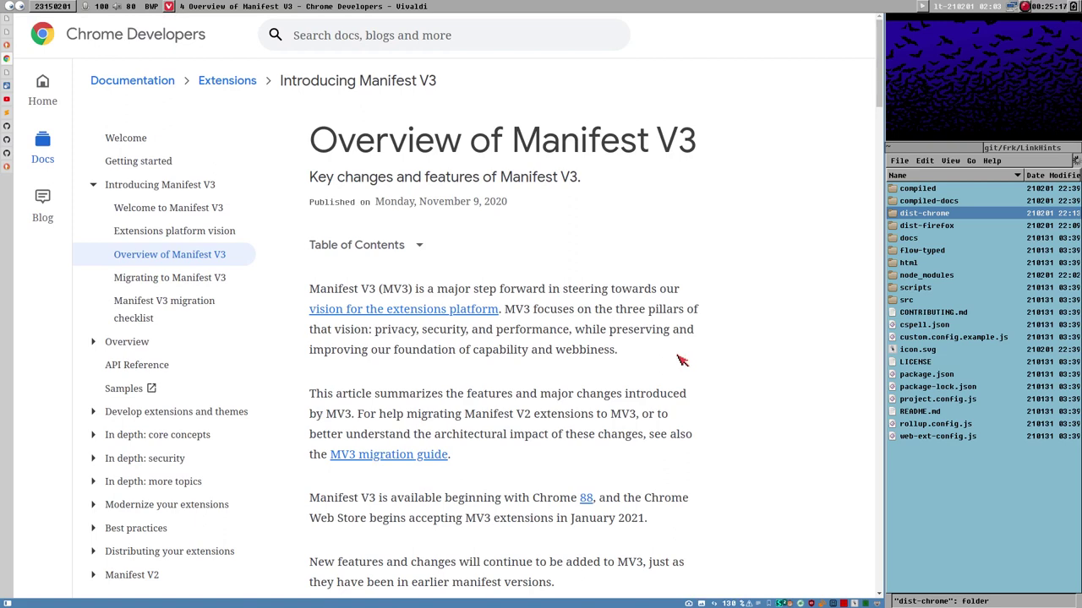
click(7, 88)
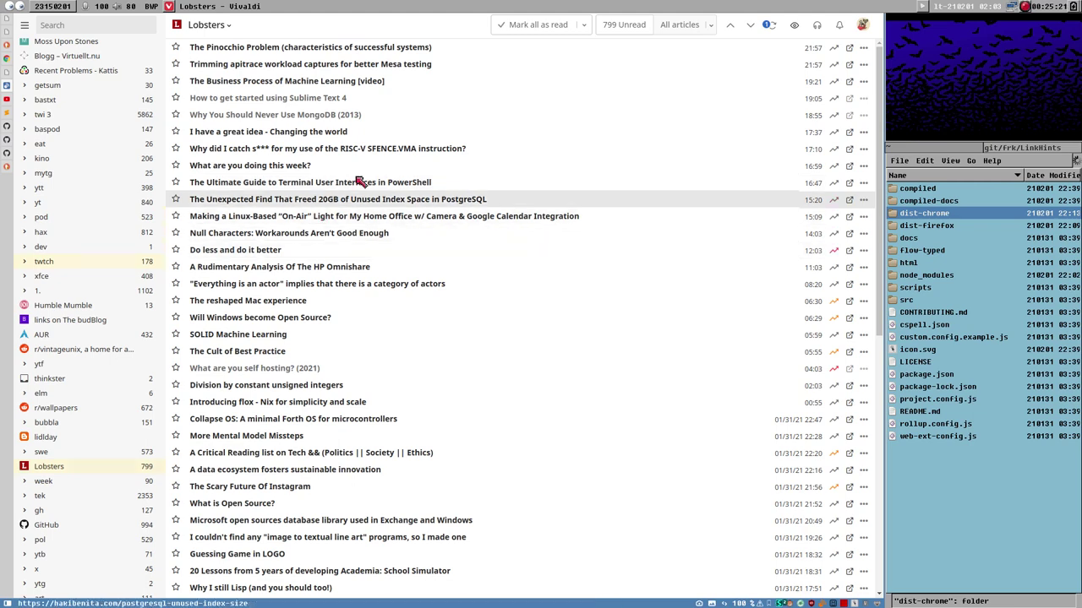
Zoom the Lobsters feed page in two steps and scroll down to the January 28 headlines
key(ctrl+plus)
key(ctrl+plus)
key(ctrl+plus)
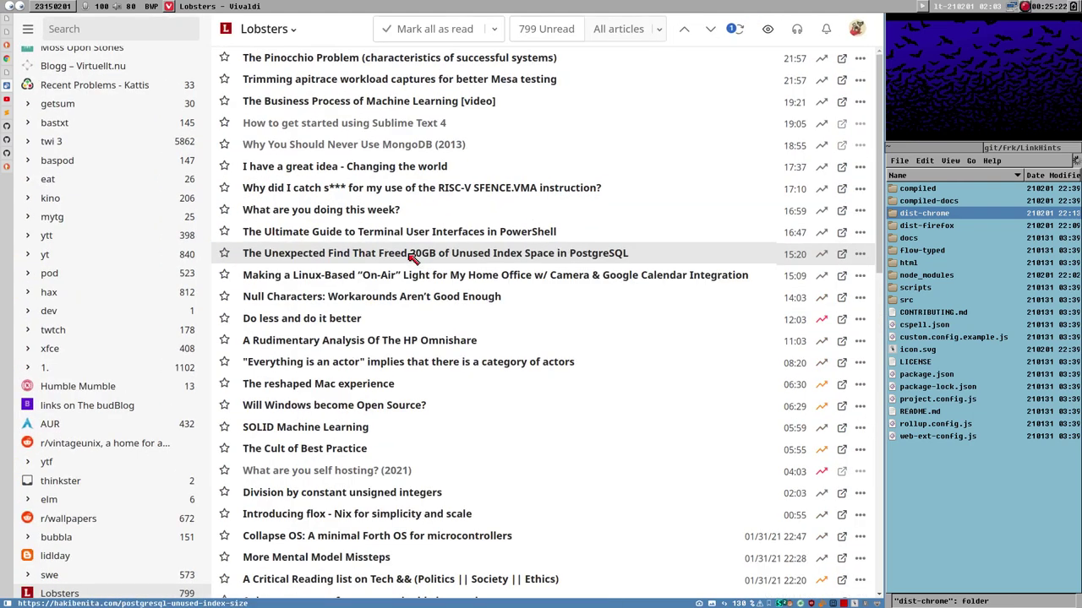
key(ctrl+plus)
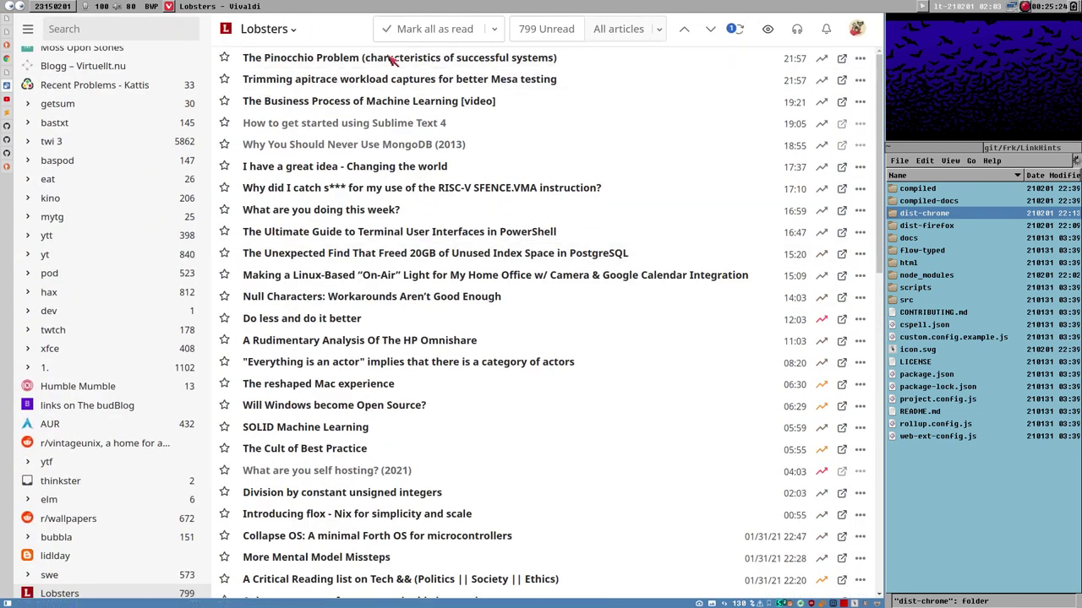
scroll(435, 184, down, 5)
scroll(431, 188, down, 7)
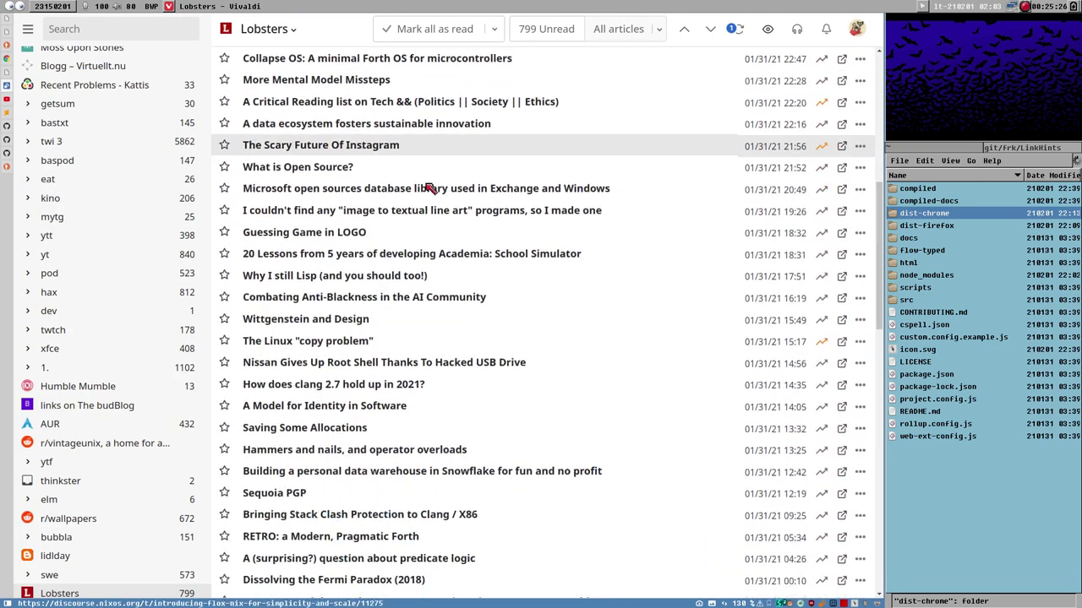
scroll(426, 198, down, 4)
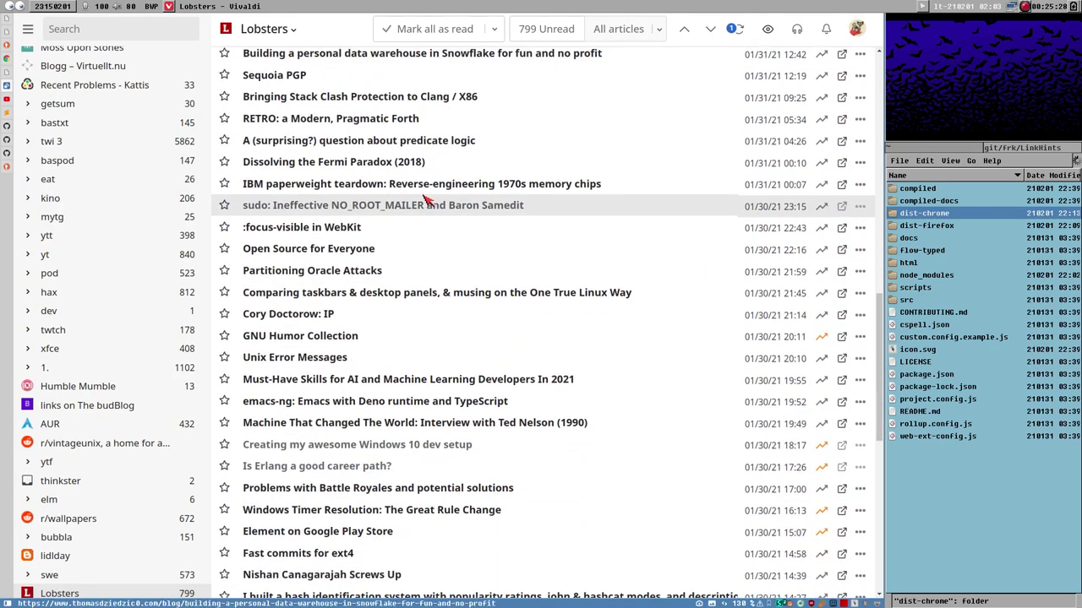
scroll(391, 329, down, 6)
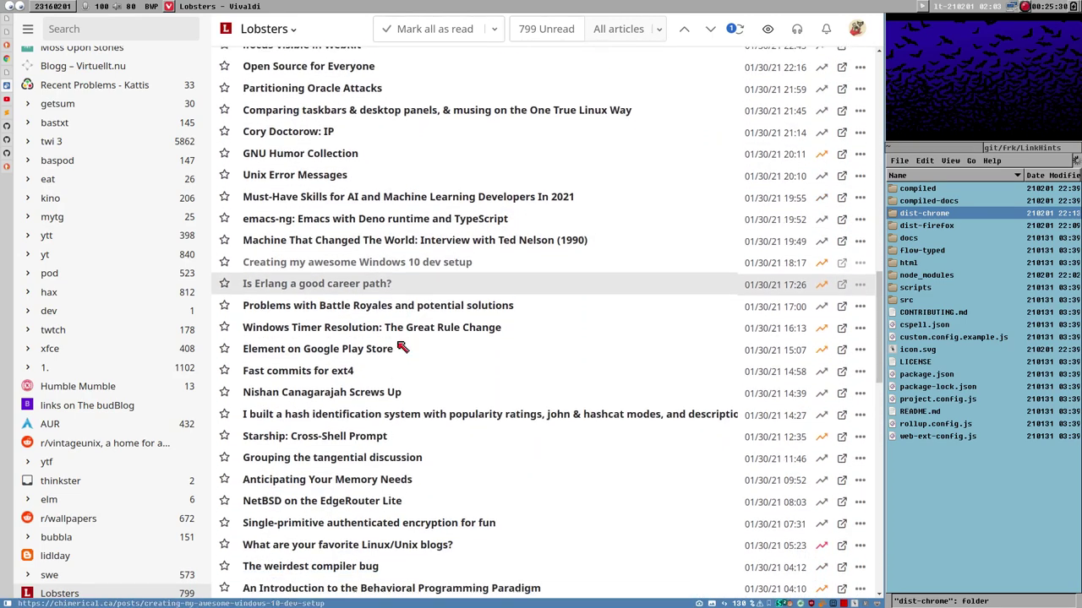
scroll(431, 293, down, 7)
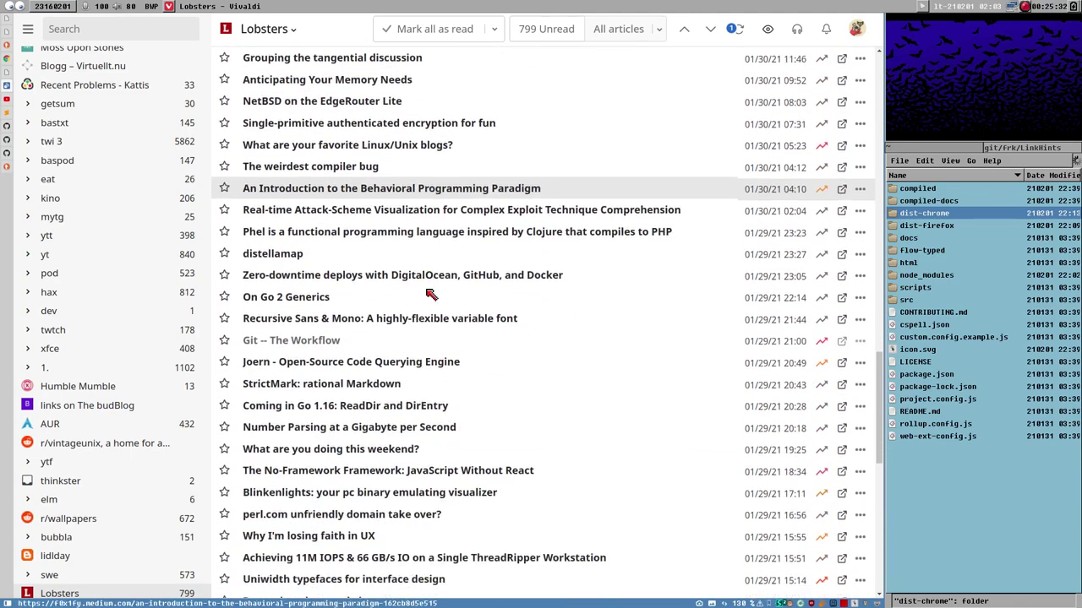
scroll(431, 294, down, 8)
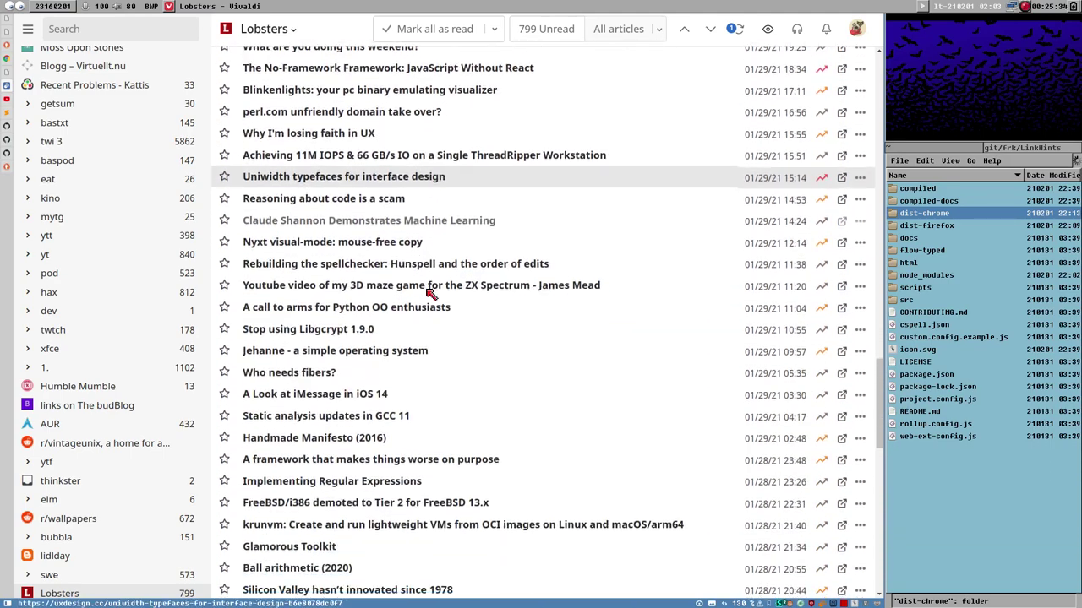
scroll(431, 294, down, 4)
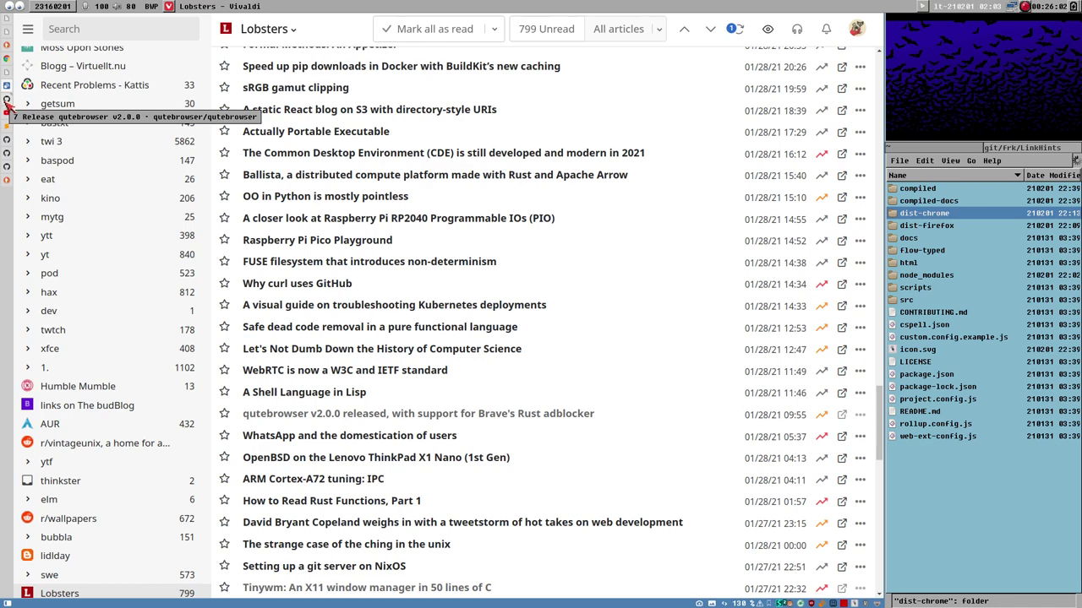
Open the qutebrowser repository from its v2.0.0 release page and scroll the README to Similar projects
click(7, 102)
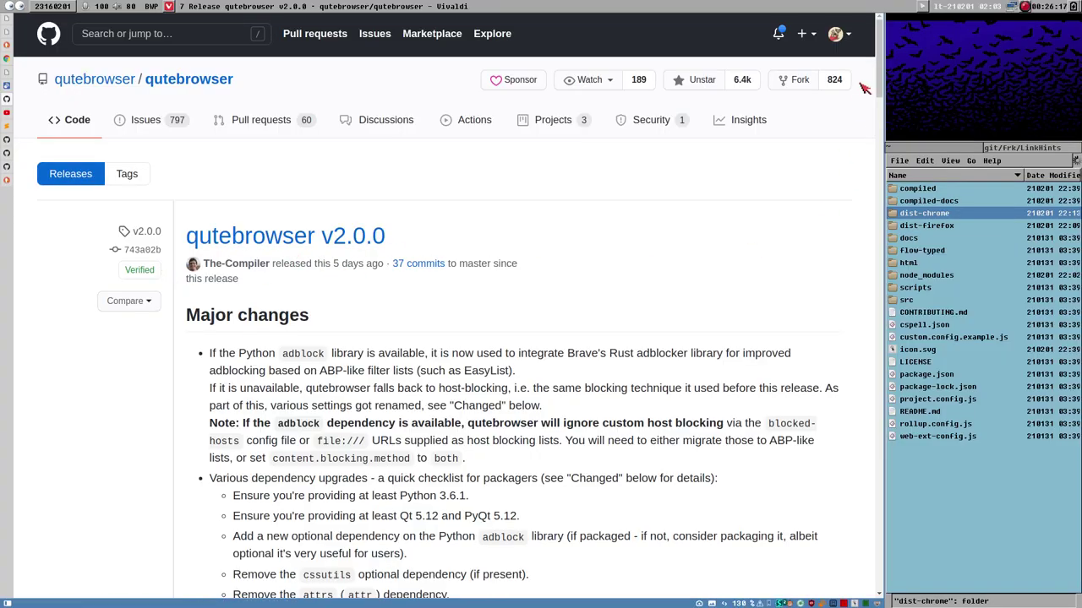
drag(882, 59, 182, 84)
click(210, 87)
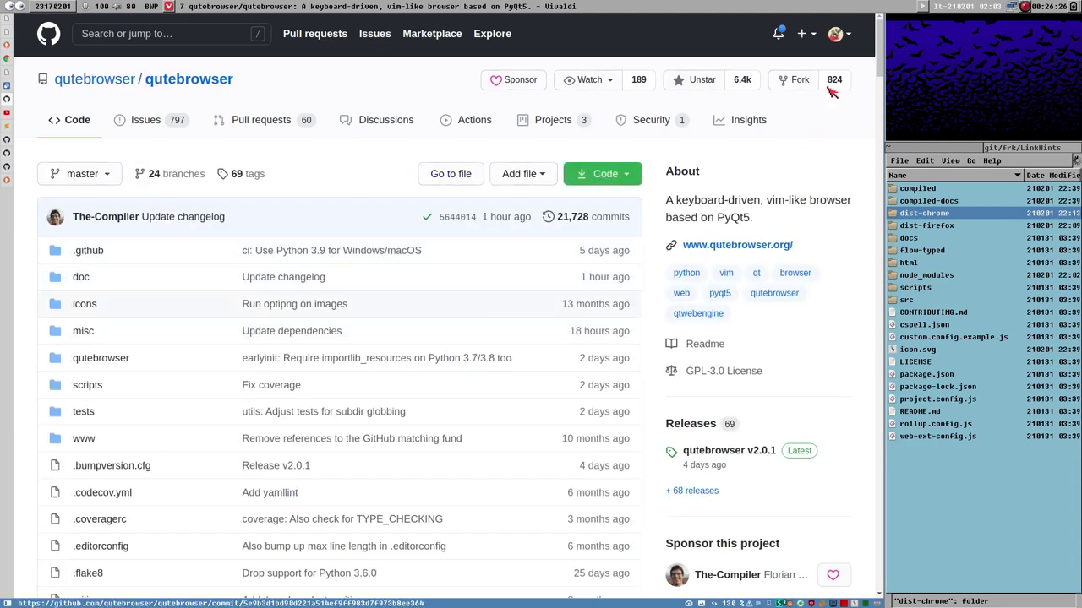
drag(878, 58, 712, 482)
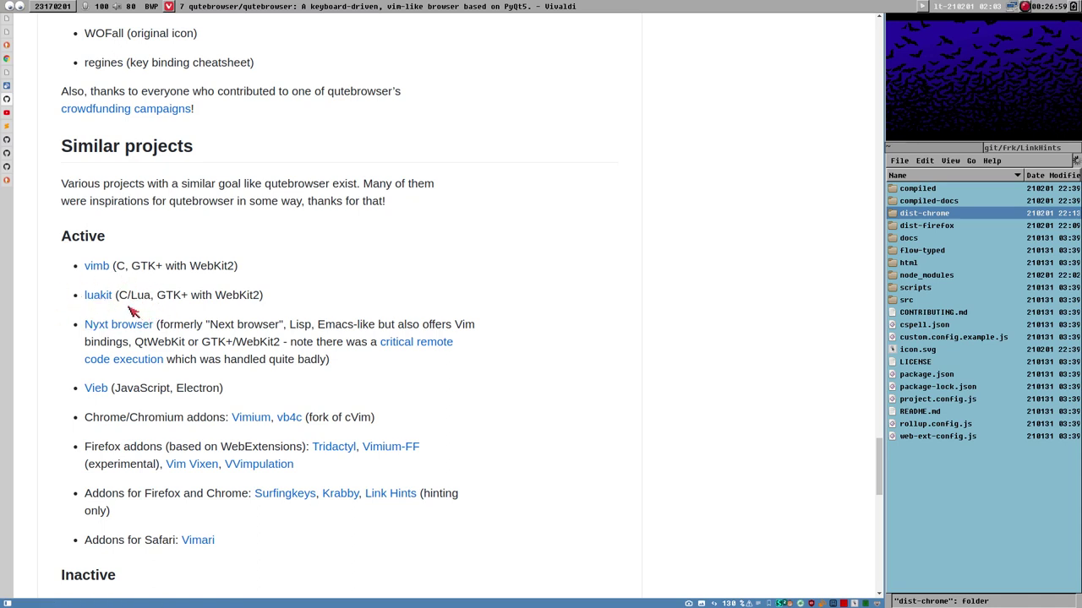
Highlight the luakit C/Lua note and the Chrome/Chromium and Firefox addons labels, then clear the selection
drag(118, 295, 145, 295)
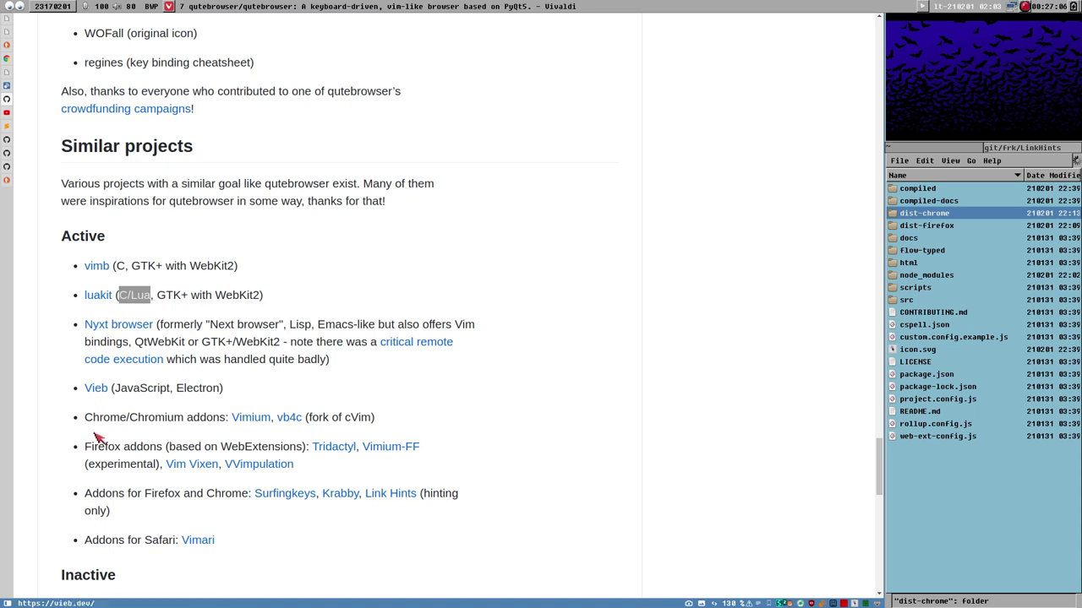
drag(93, 418, 197, 422)
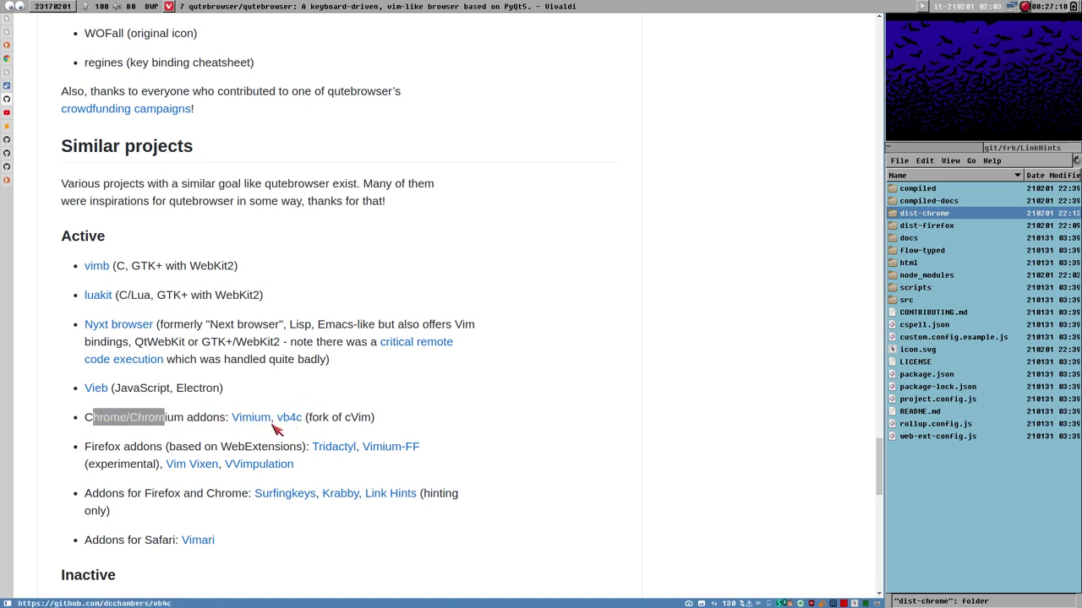
double_click(177, 419)
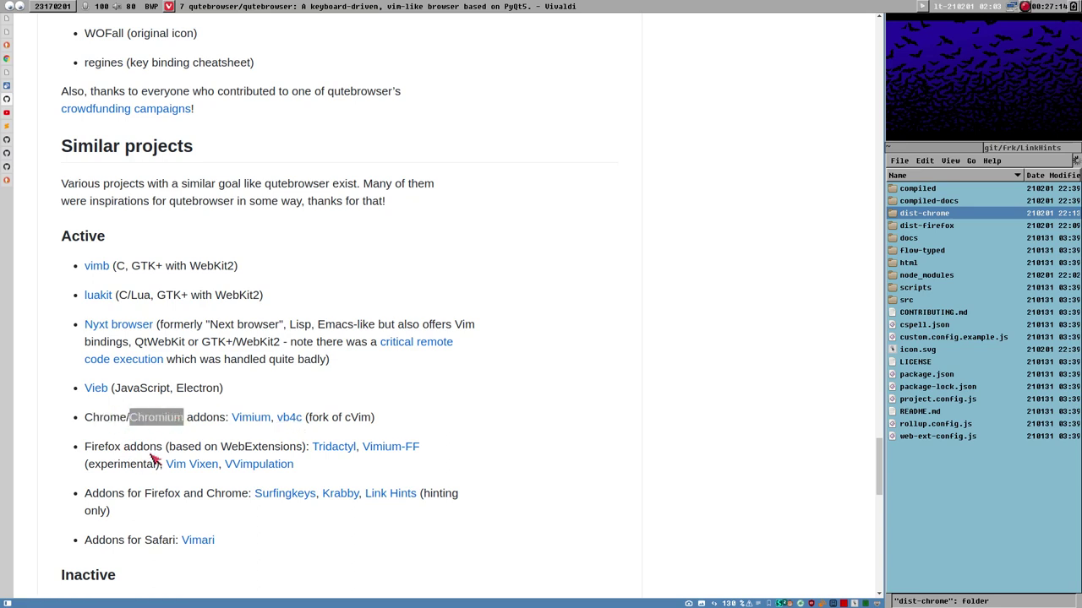
drag(92, 448, 164, 448)
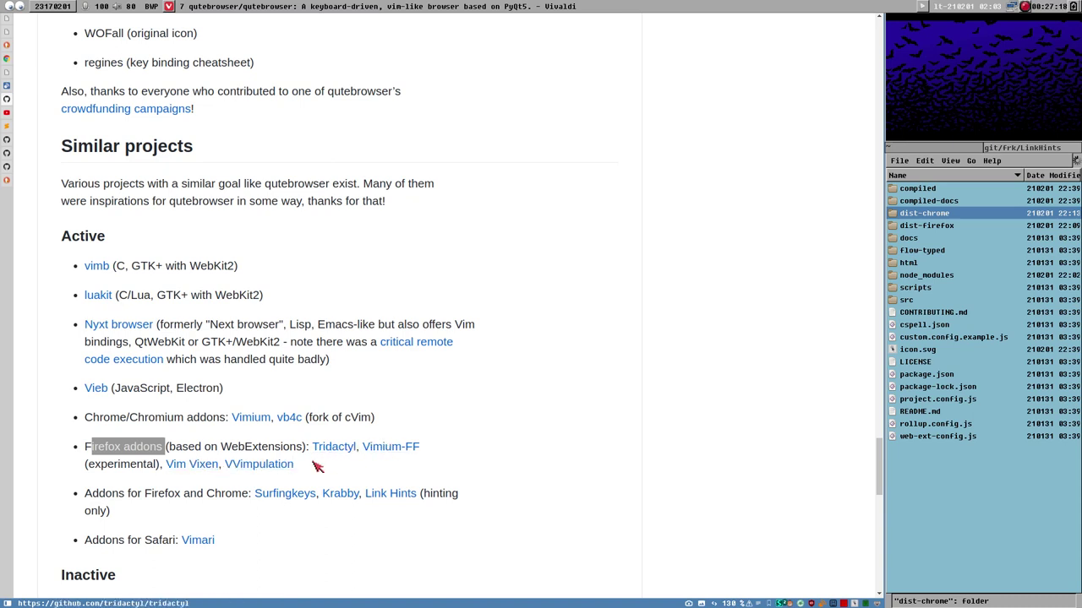
click(115, 502)
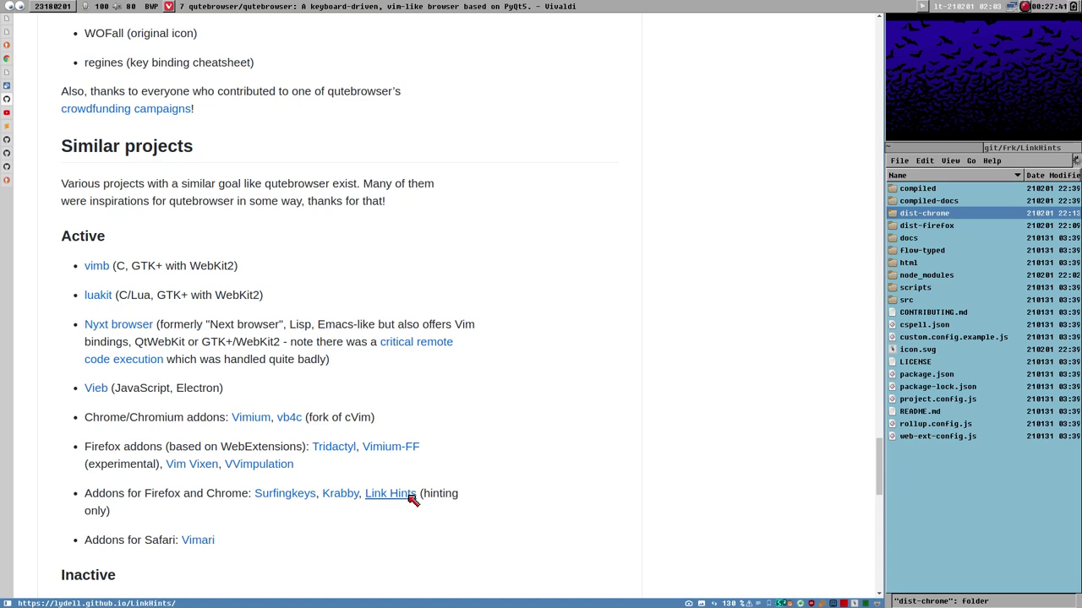
Open and dismiss the open-address prompt, then browse the F2 tab list and close it without switching
key(o)
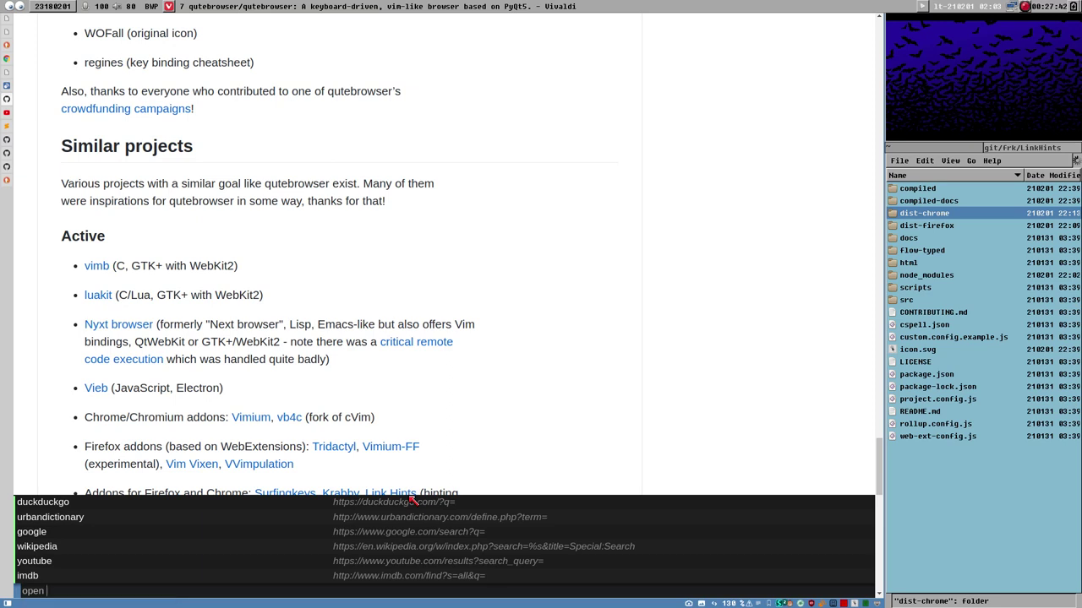
key(Escape)
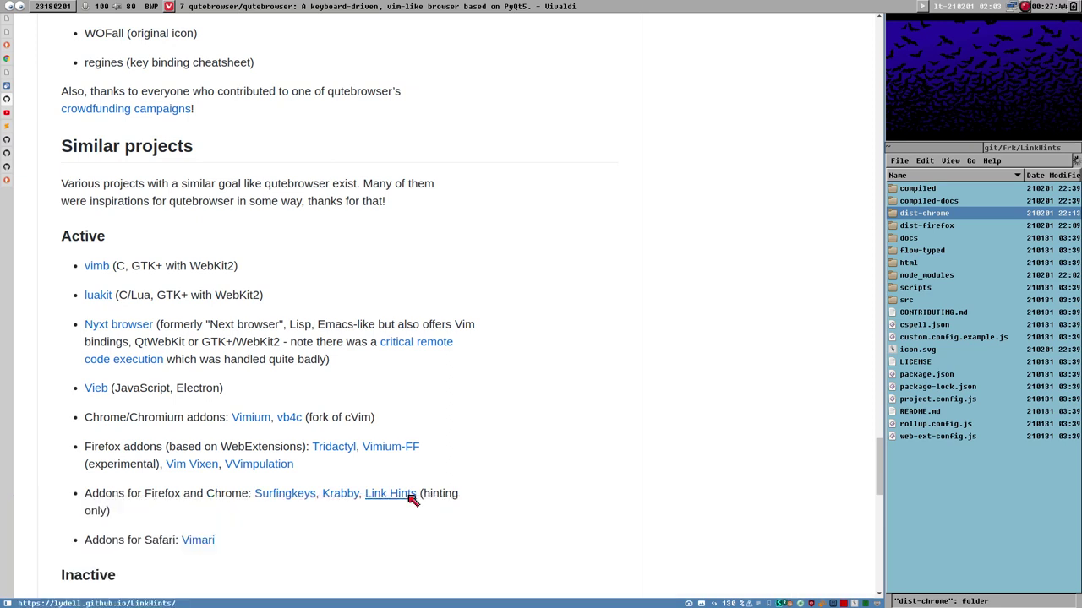
key(F2)
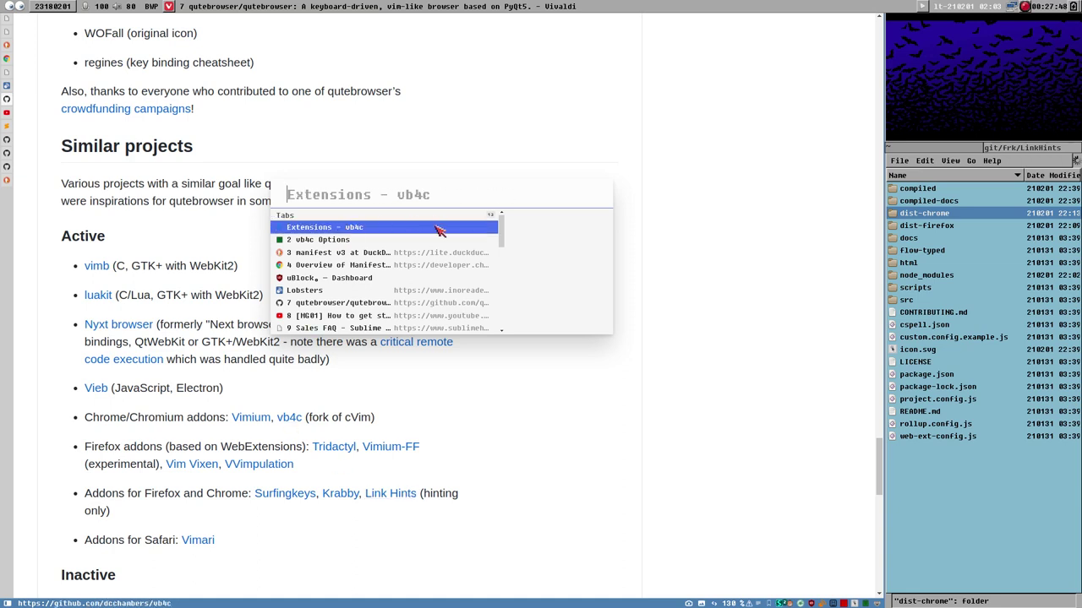
key(Down)
key(Down)
key(Down)
key(Down)
key(Down)
key(Down)
key(Down)
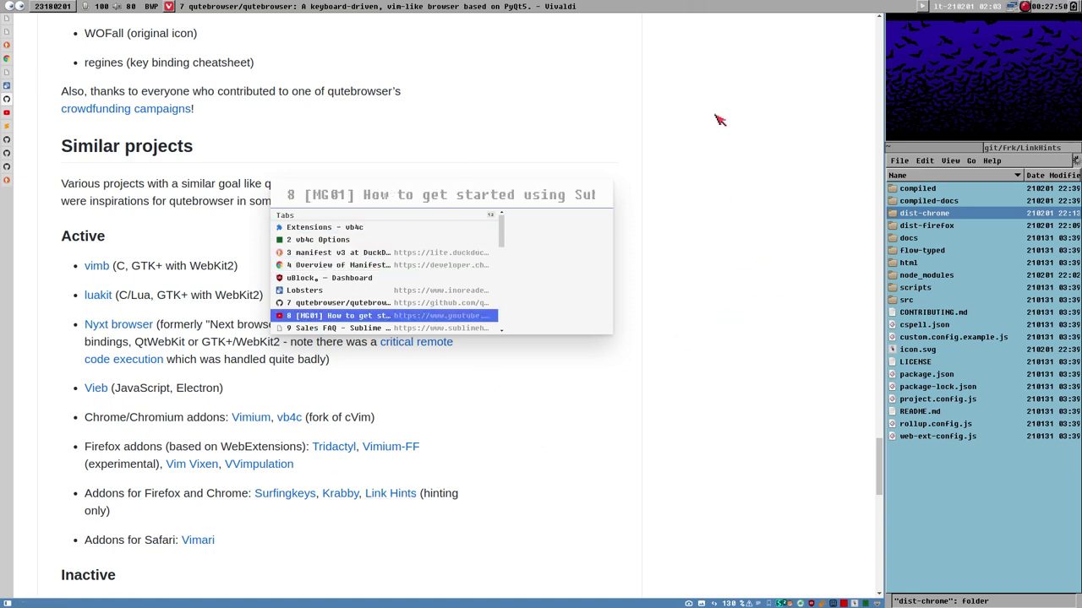
key(Down)
key(Down)
key(Up)
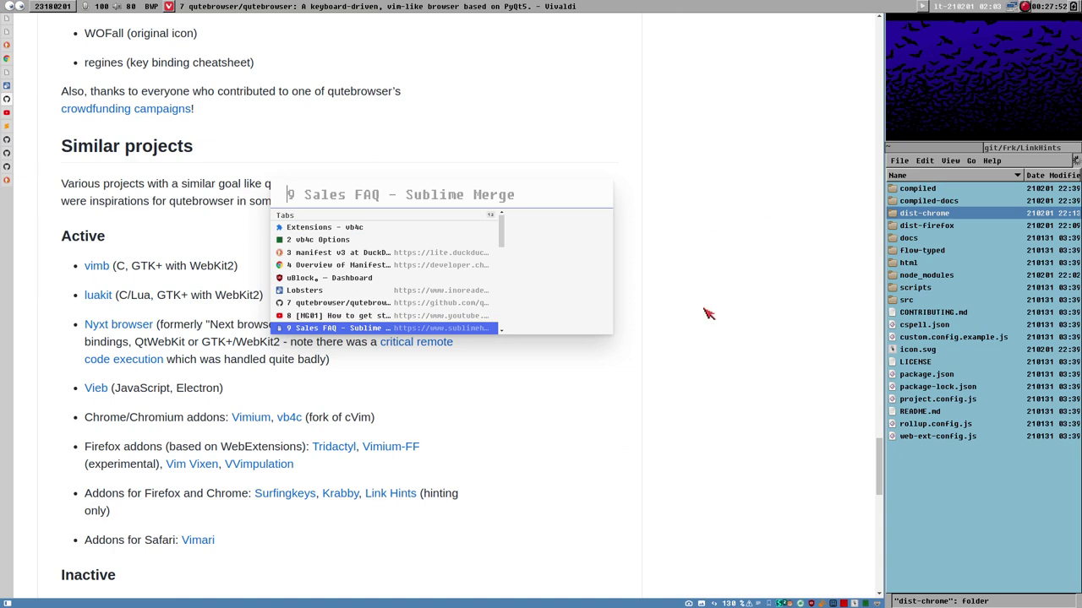
key(Escape)
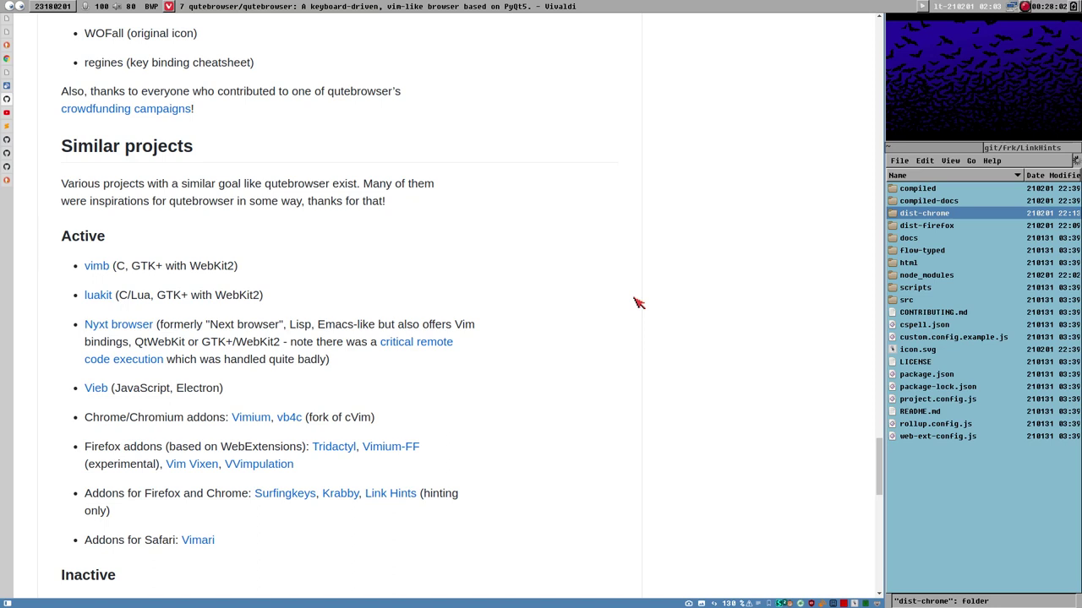
Open and dismiss the open-address prompt again, then show link hints with Alt+J
key(o)
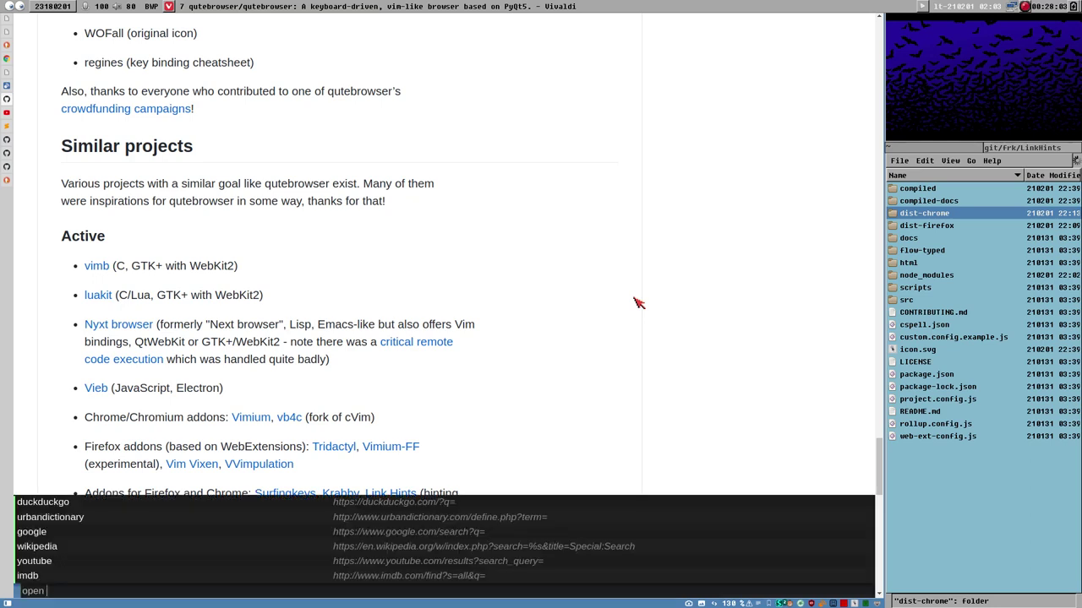
key(Escape)
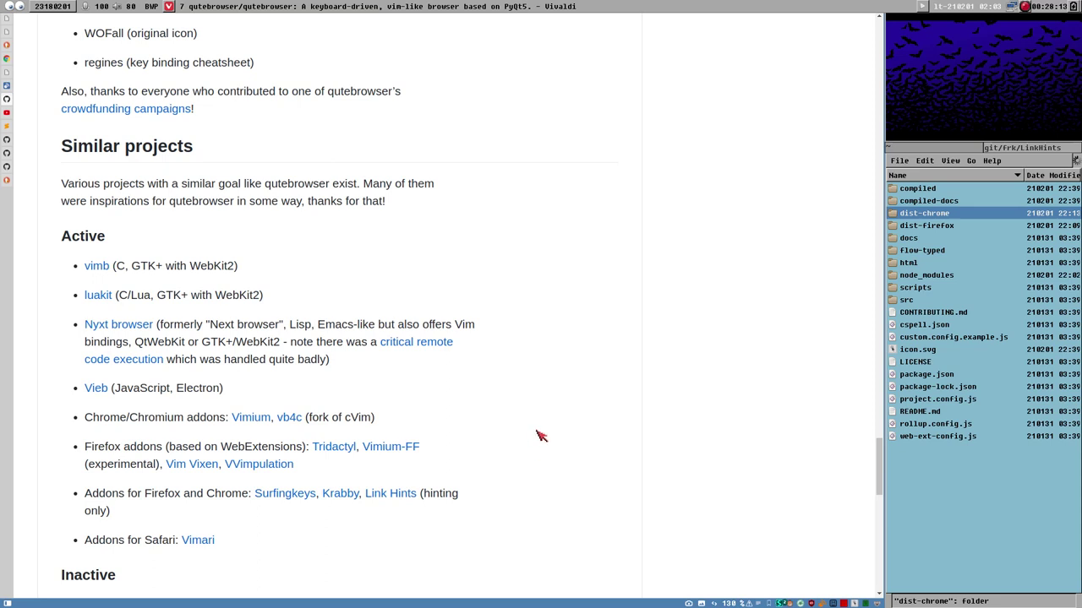
key(alt+j)
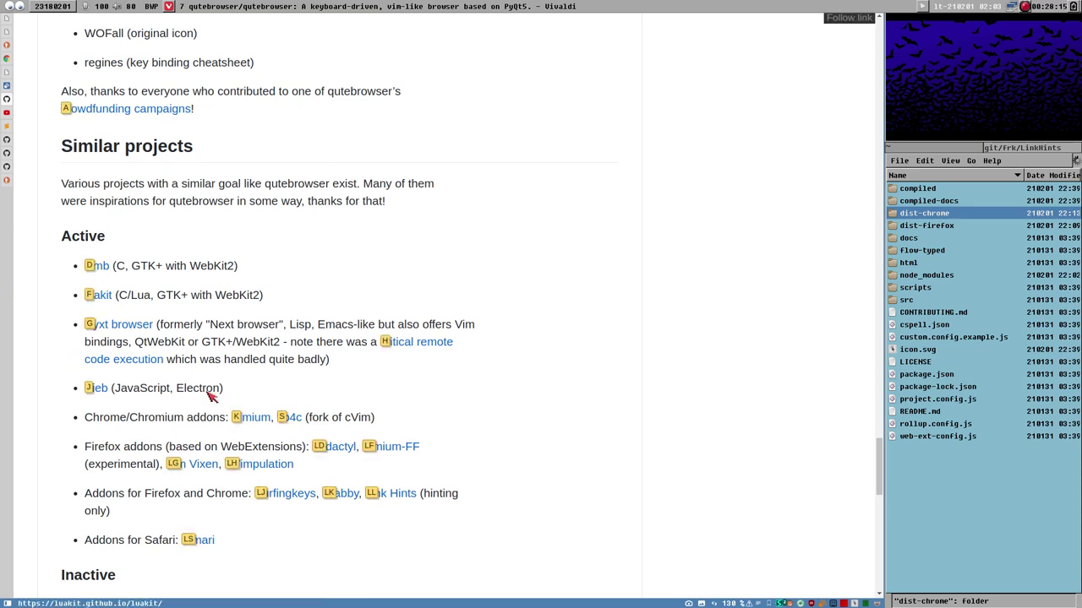
key(Escape)
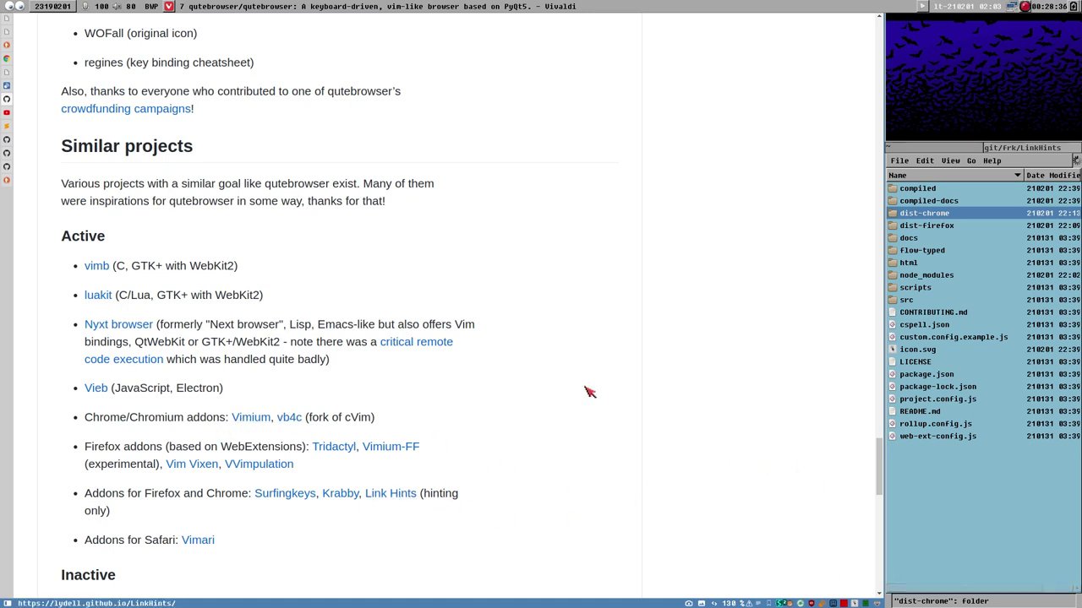
key(alt+j)
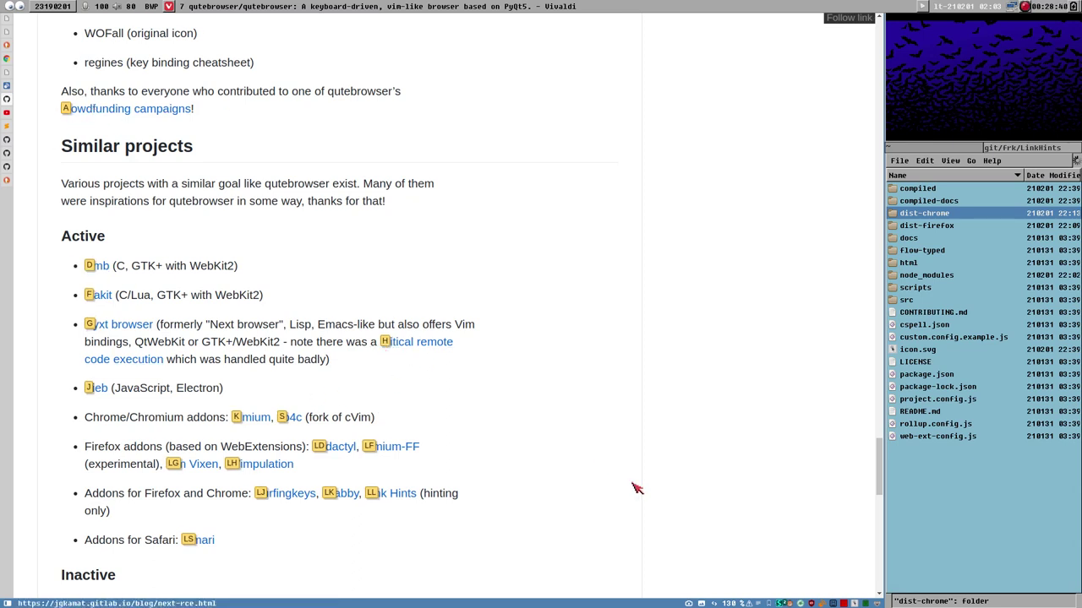
key(Escape)
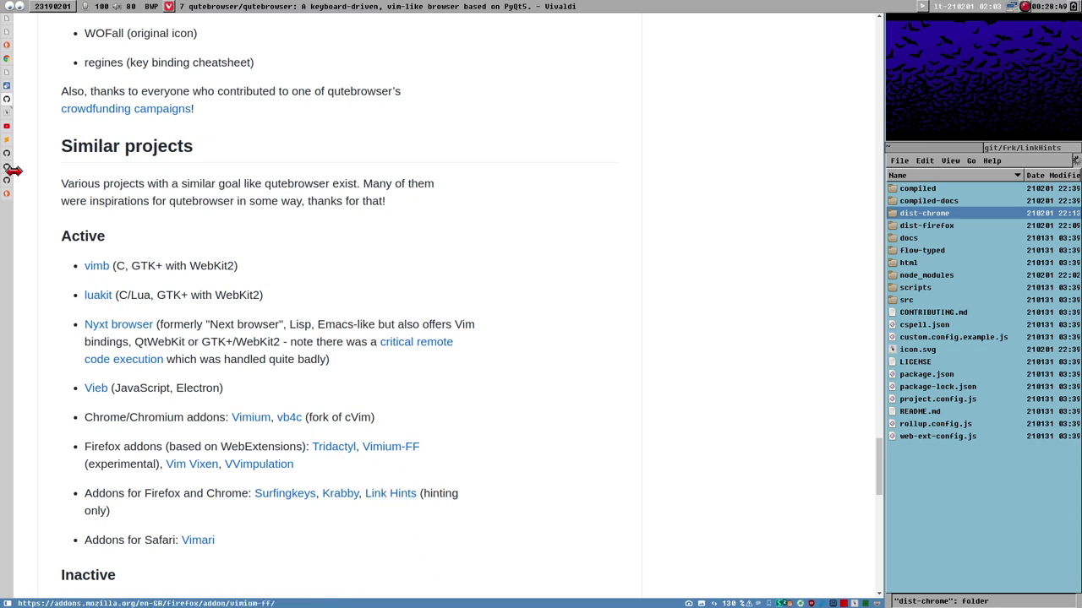
Switch to the Link Hints homepage and highlight its keyboard shortcut list twice, clearing each selection
click(7, 112)
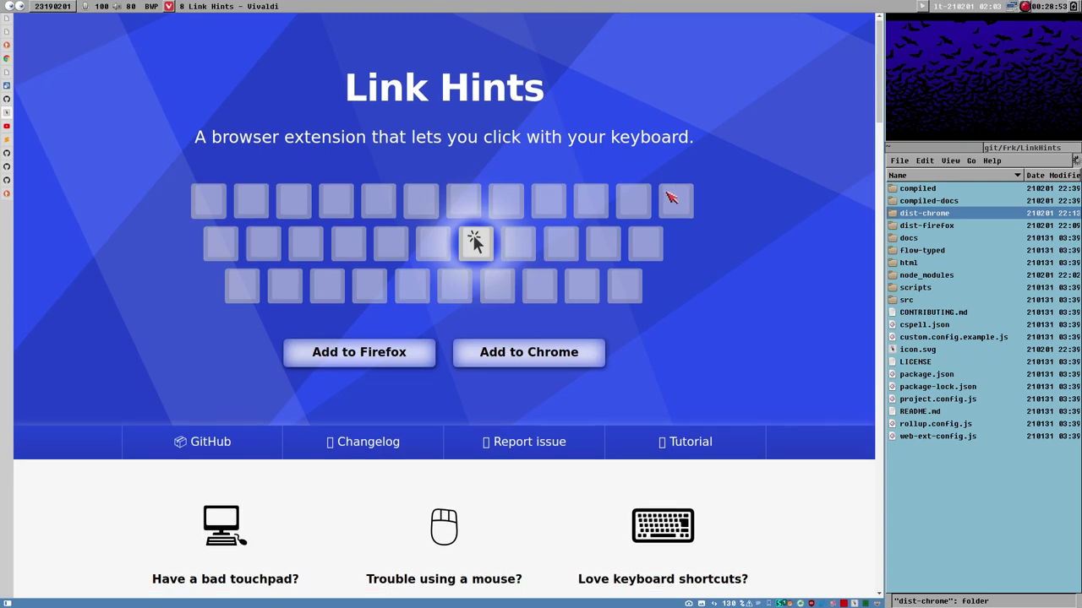
scroll(674, 195, down, 6)
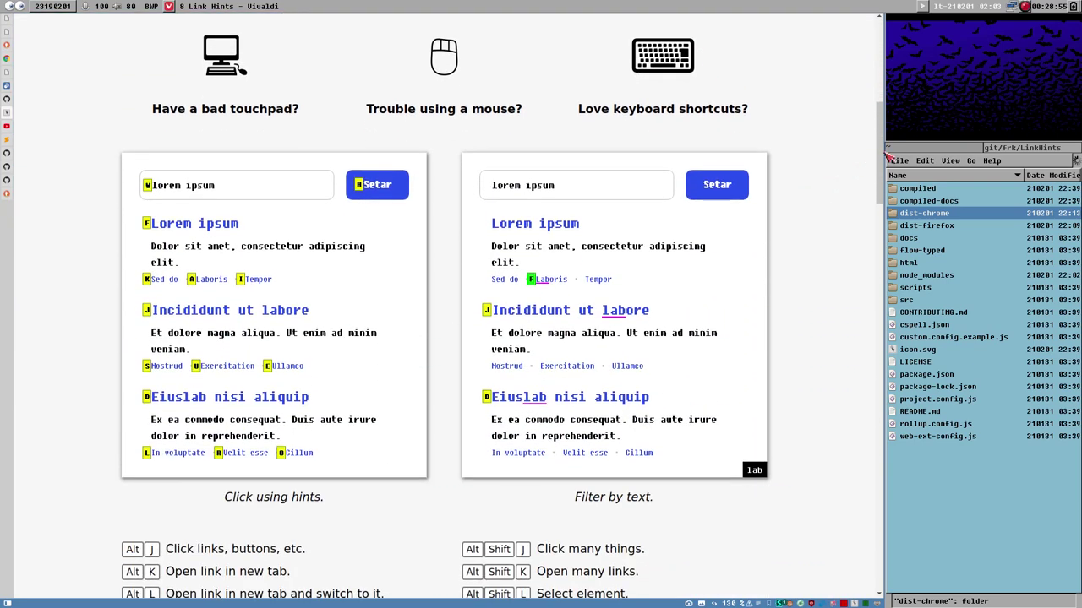
scroll(667, 230, down, 4)
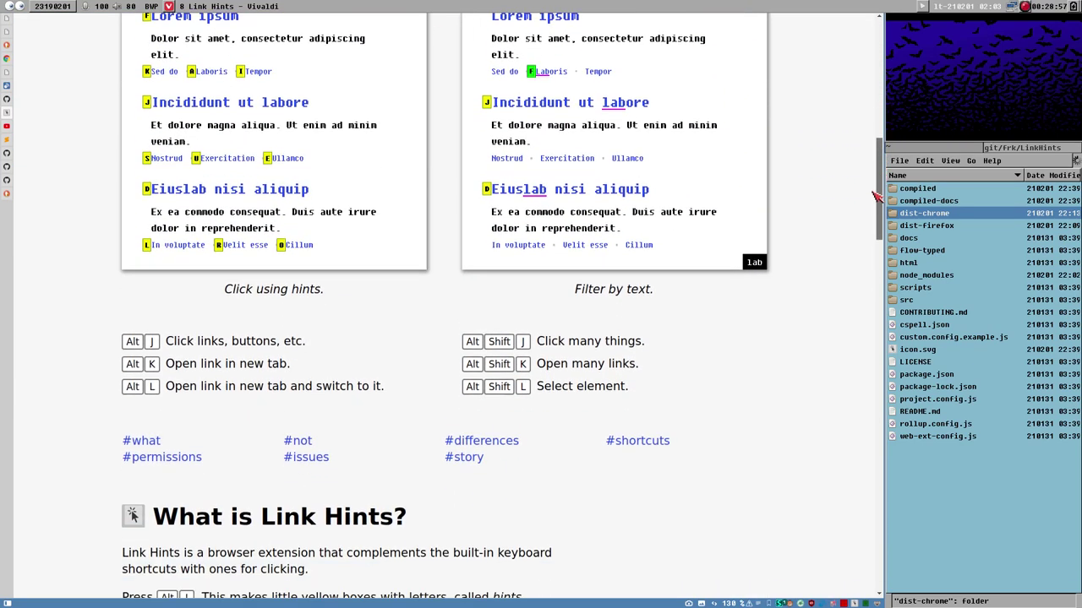
drag(119, 185, 667, 240)
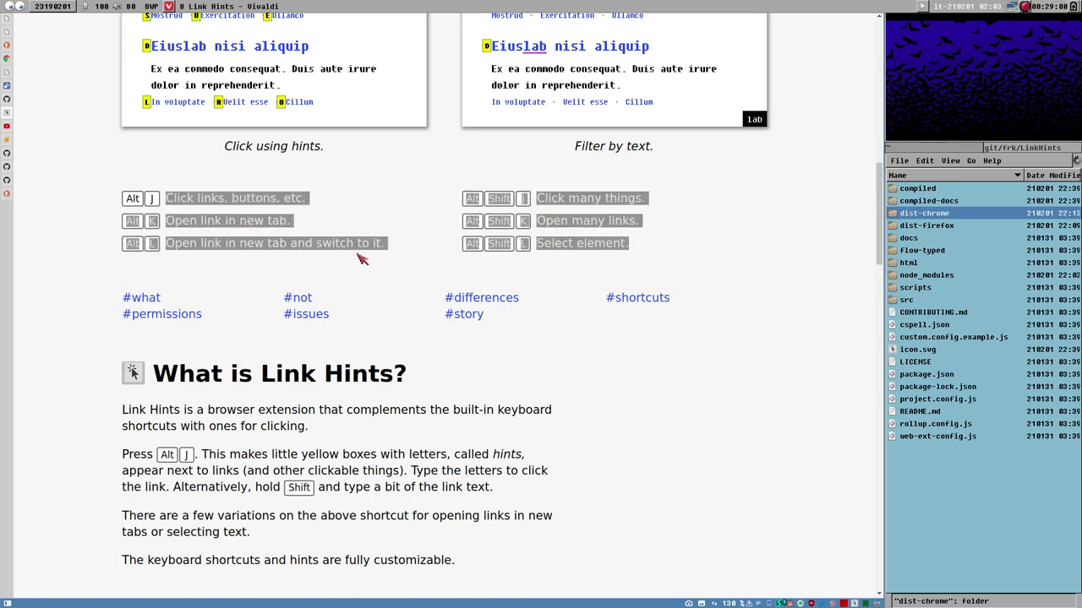
click(256, 218)
scroll(241, 198, up, 3)
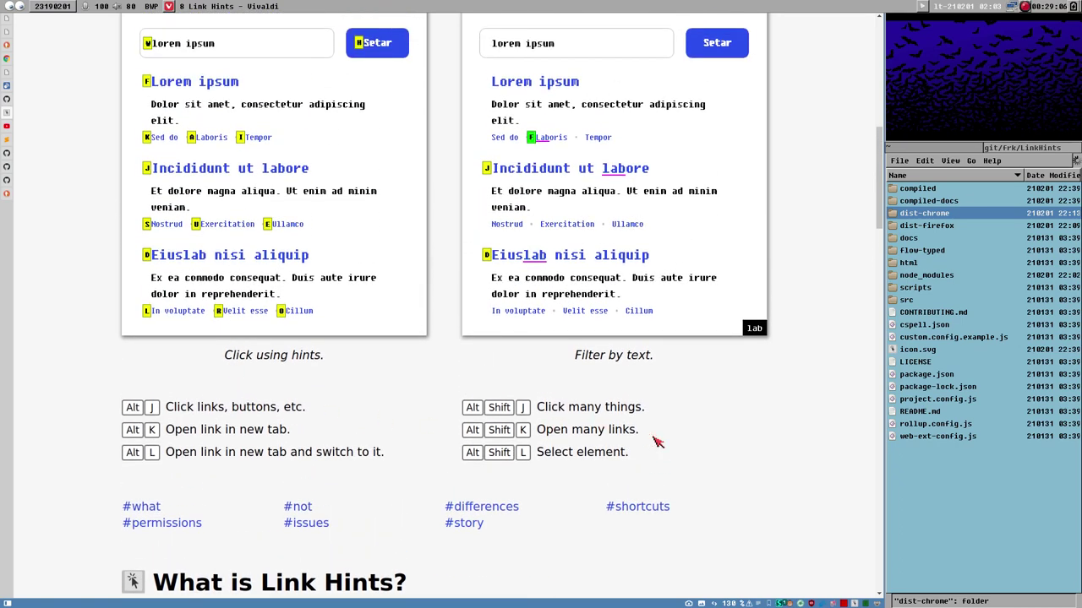
drag(116, 414, 650, 461)
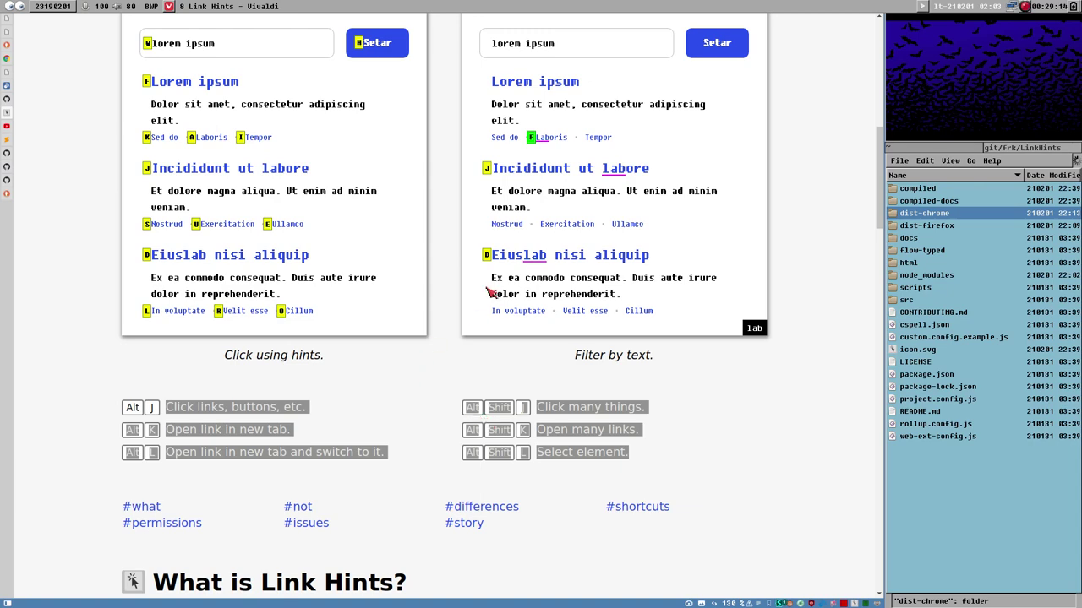
click(287, 435)
Scroll through the Link Hints FAQ to its end, then switch to the YouTube Sublime Text 4 tab
scroll(507, 381, down, 6)
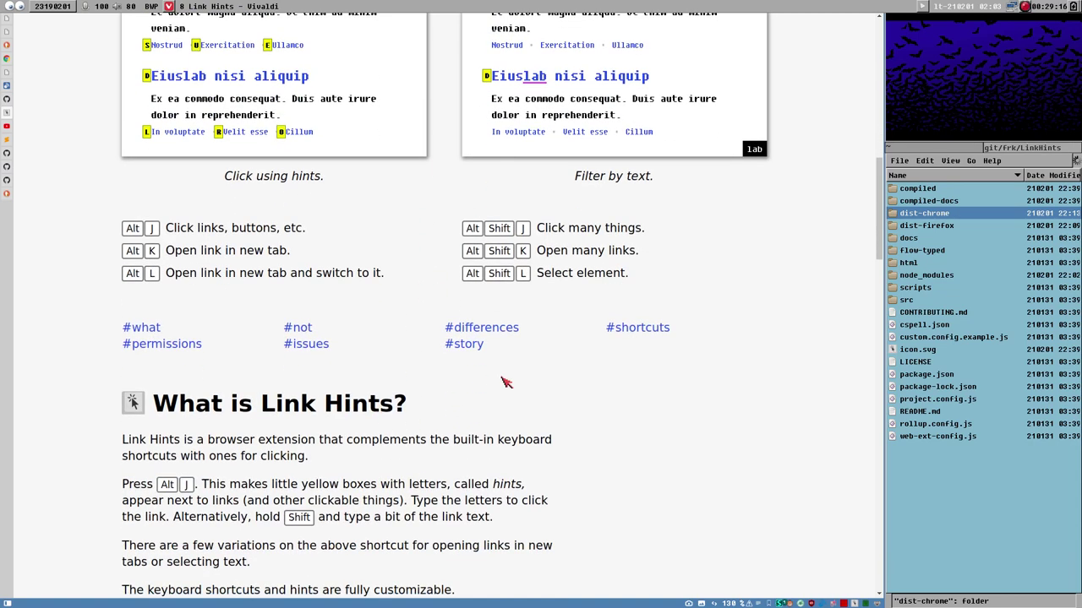
scroll(545, 322, down, 4)
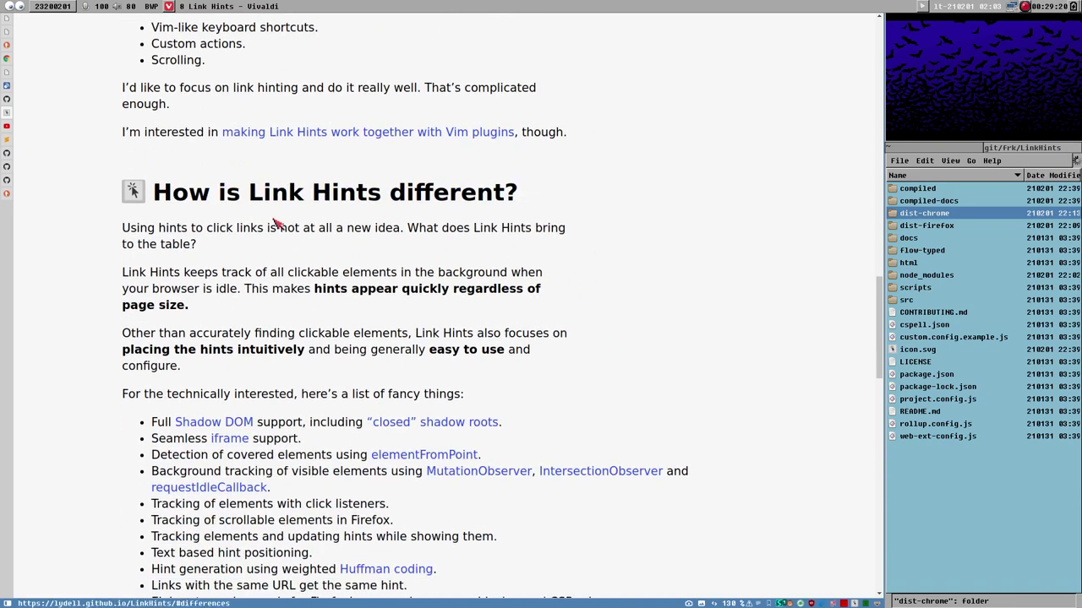
scroll(389, 312, up, 2)
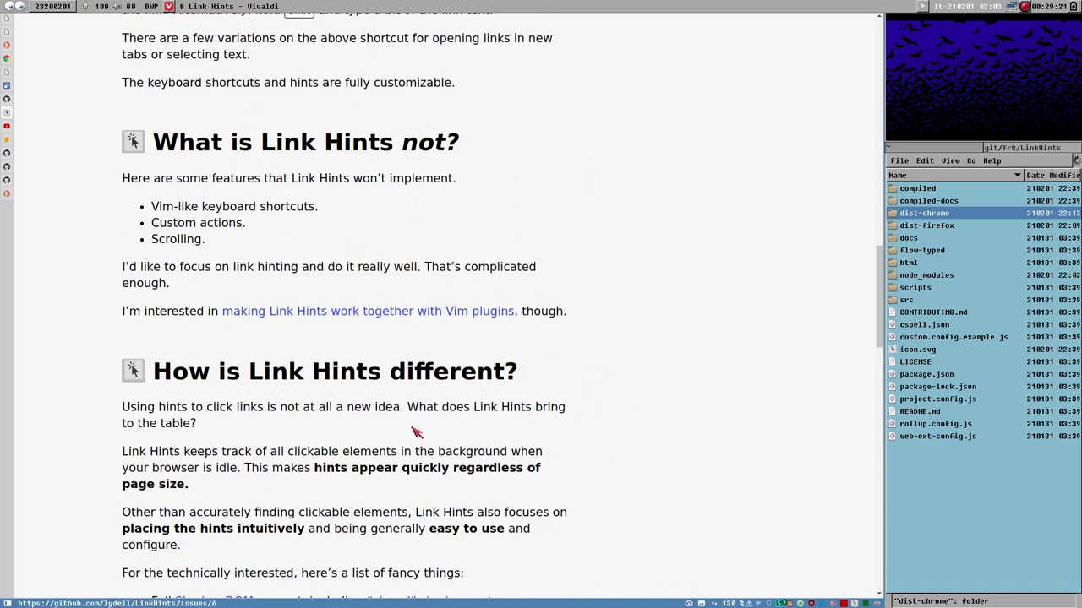
scroll(397, 414, down, 1)
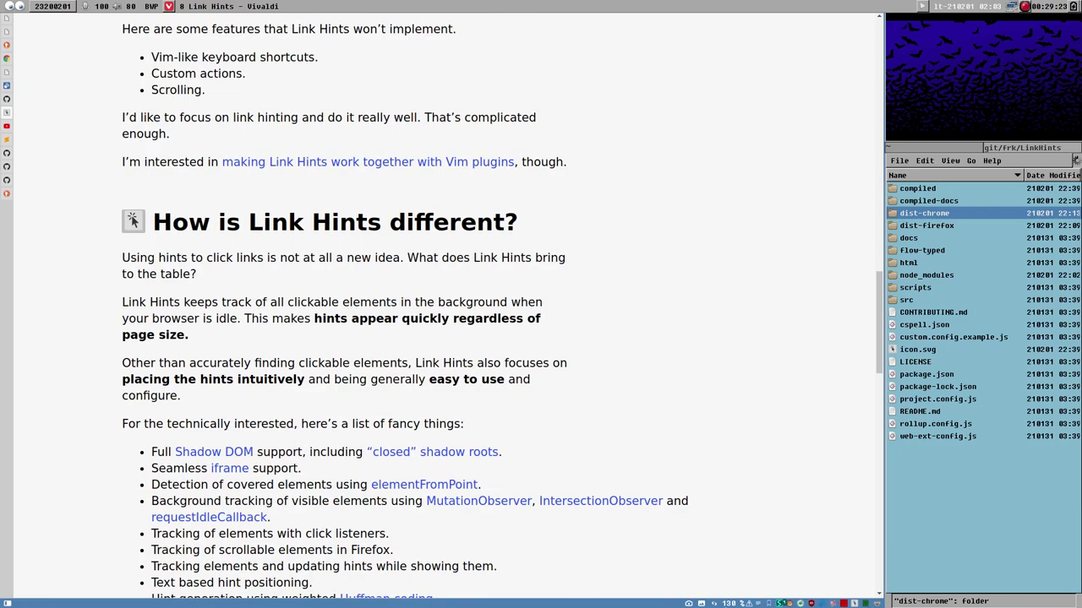
scroll(546, 444, down, 1)
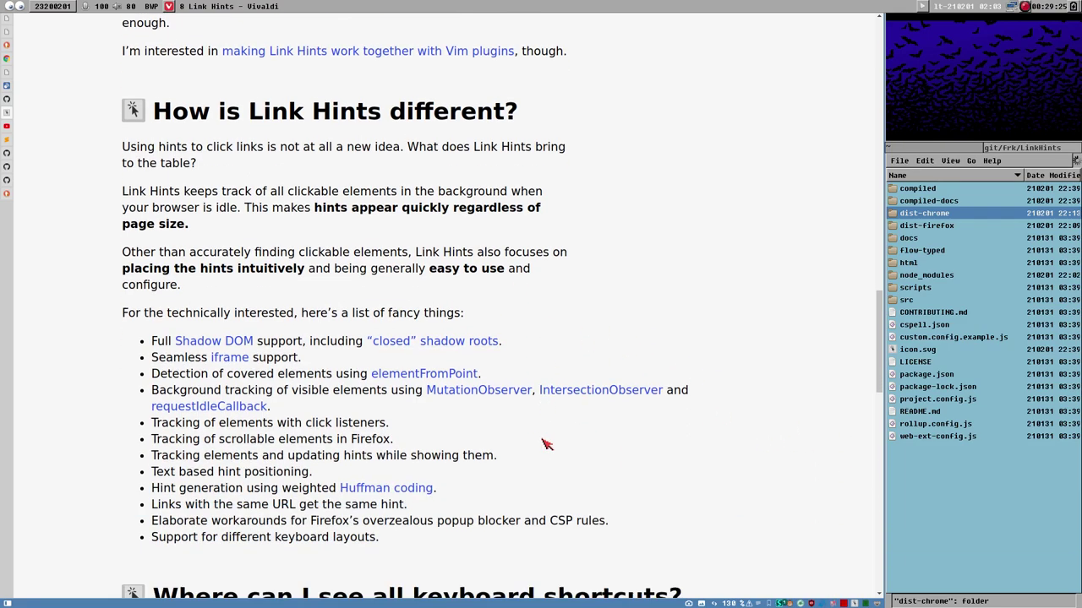
scroll(558, 415, up, 1)
scroll(575, 457, down, 3)
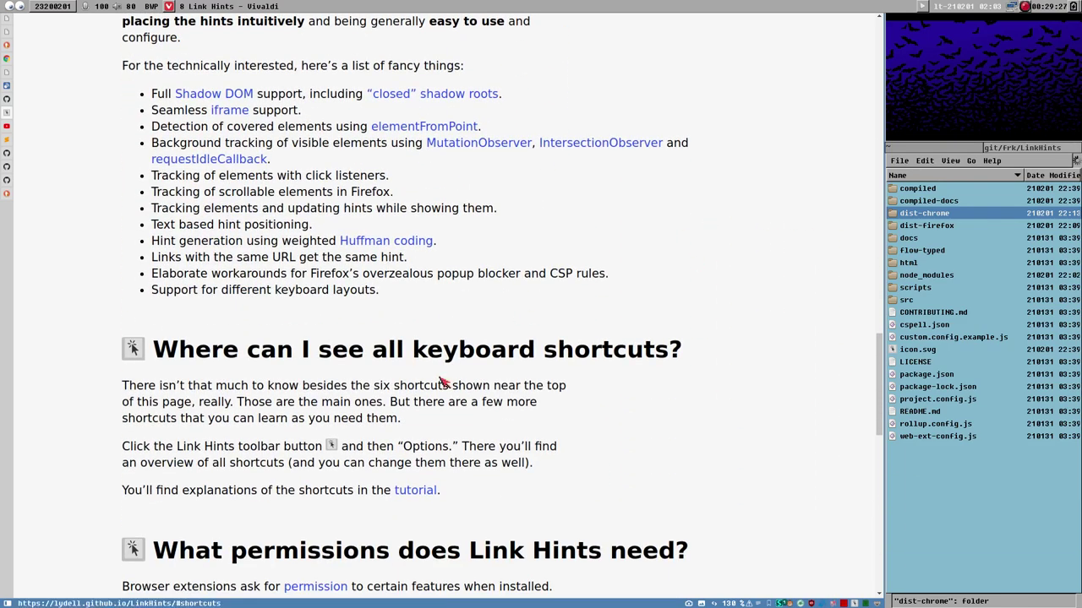
scroll(648, 363, down, 5)
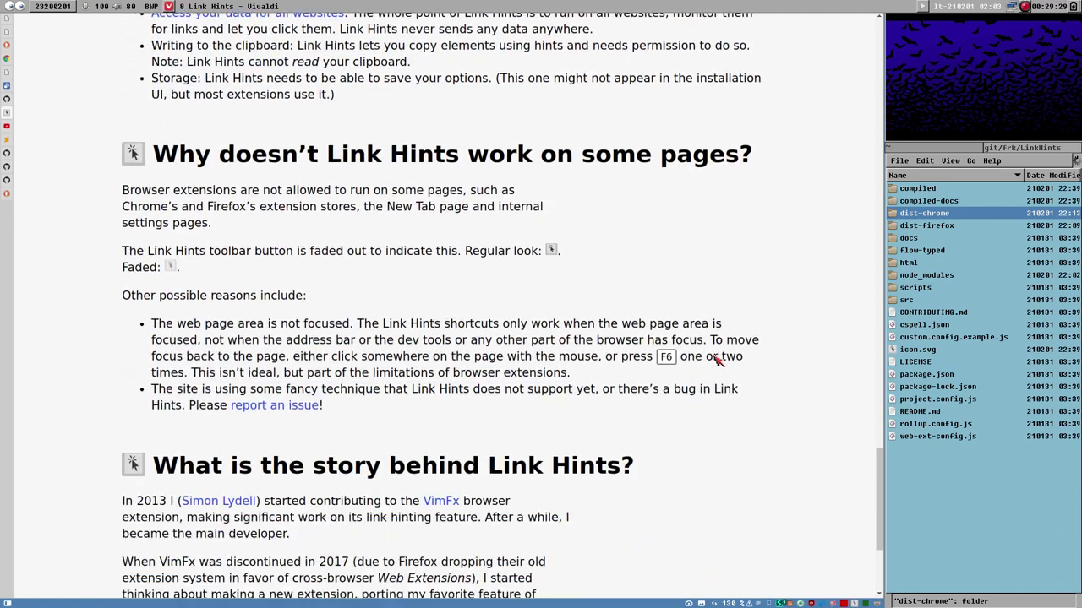
scroll(716, 359, down, 2)
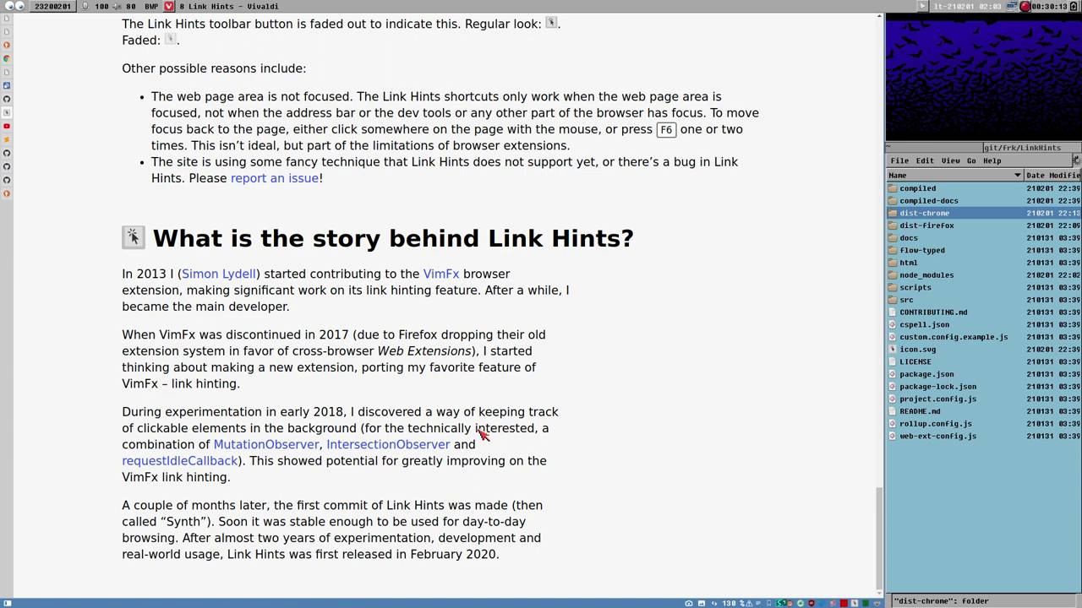
click(6, 126)
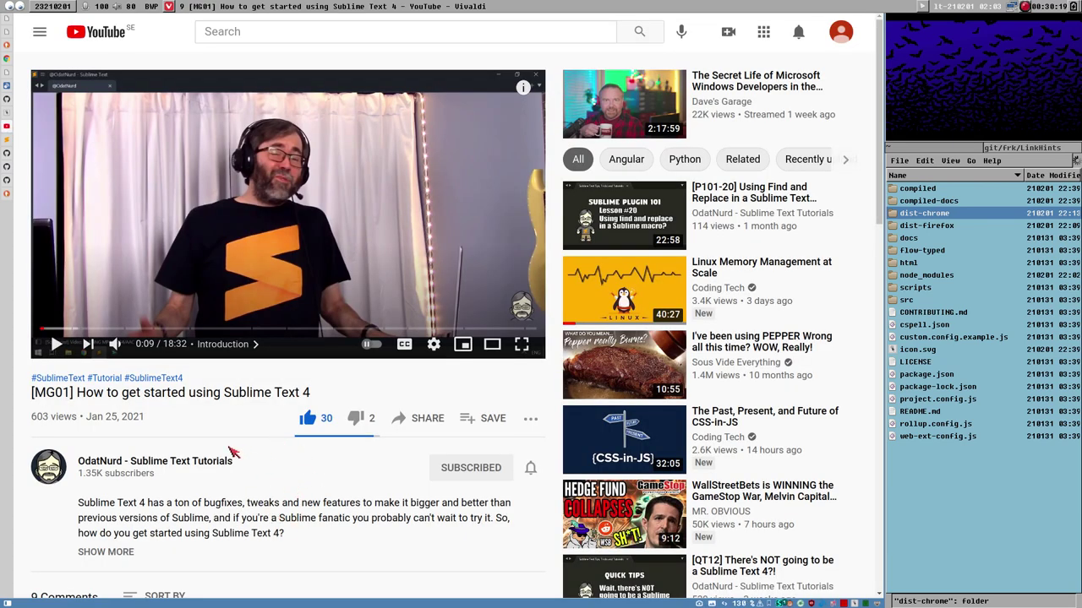
Toggle link hints on and off twice with Alt+J, then pause the video at 0:17
key(alt+j)
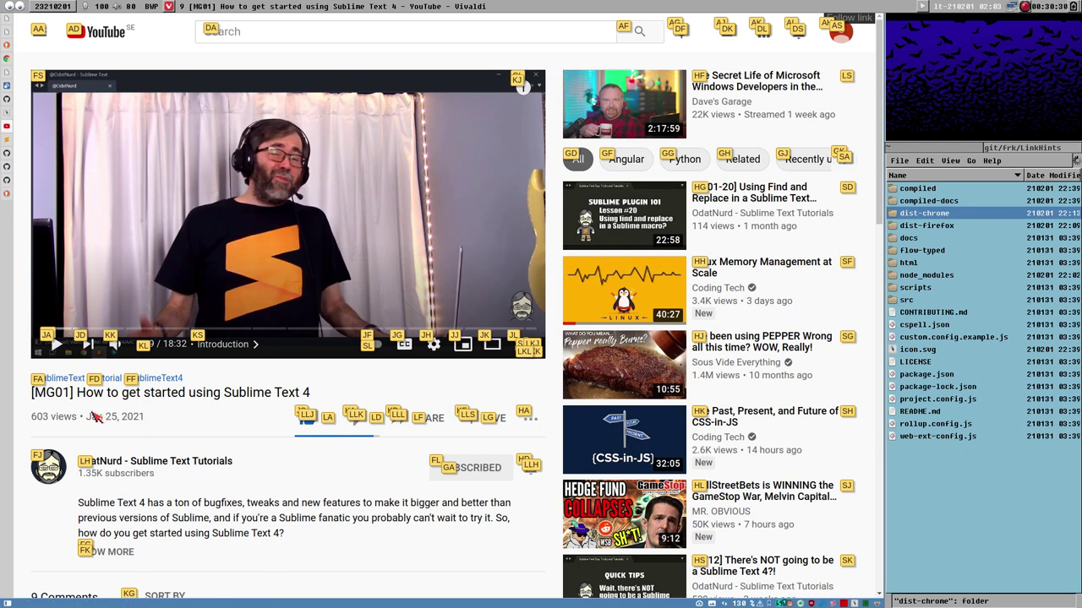
key(Escape)
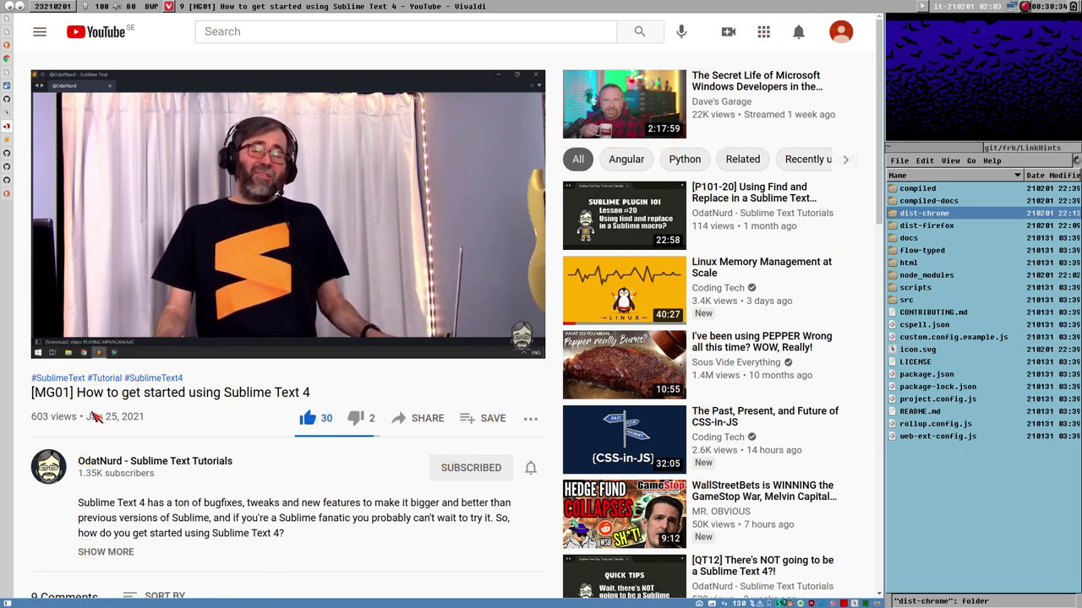
key(alt+j)
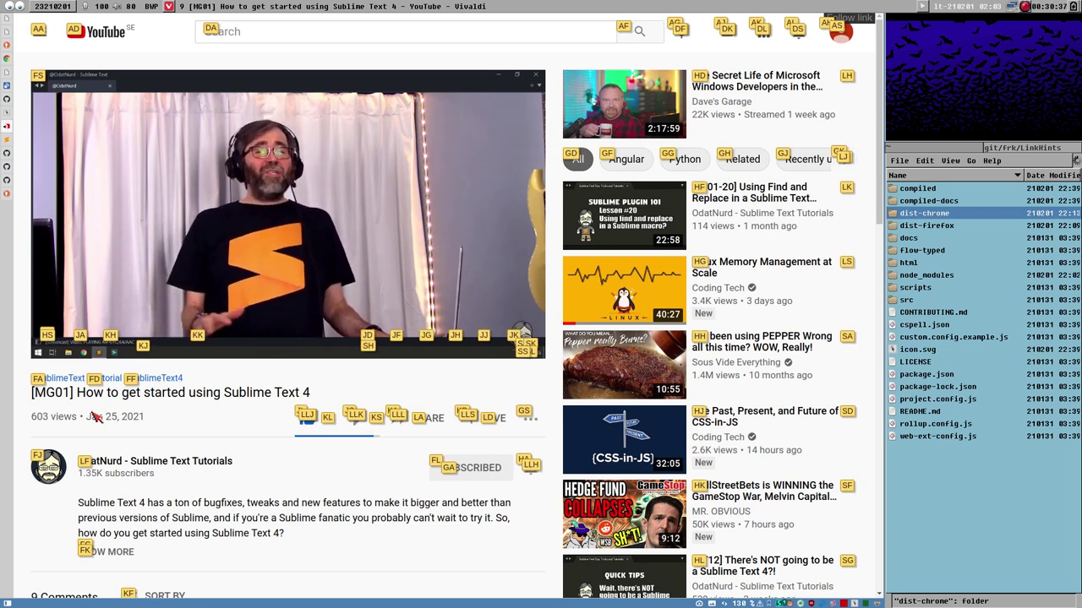
key(Escape)
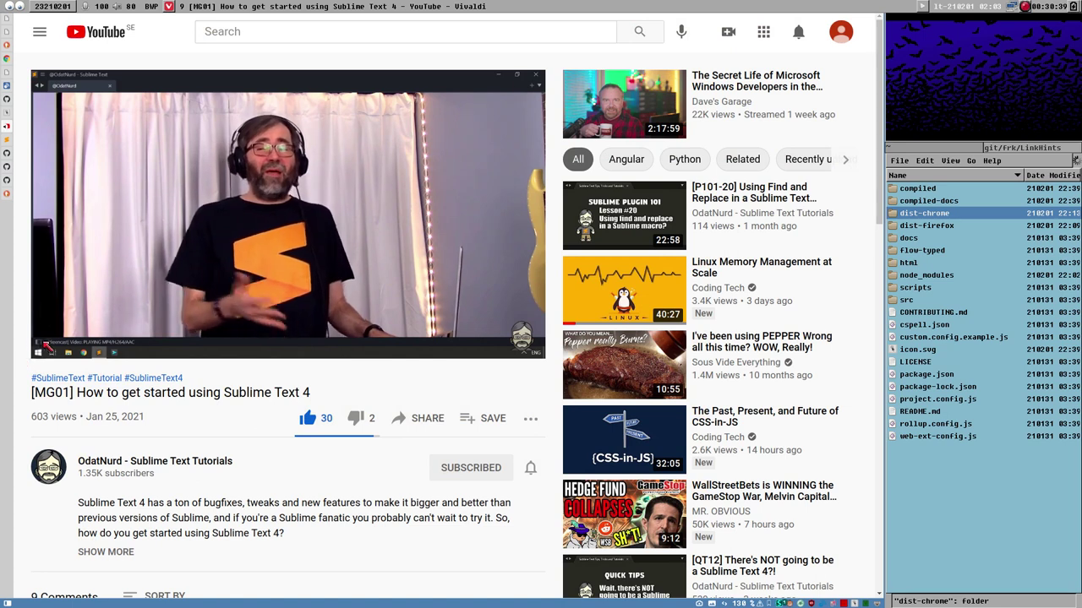
click(56, 344)
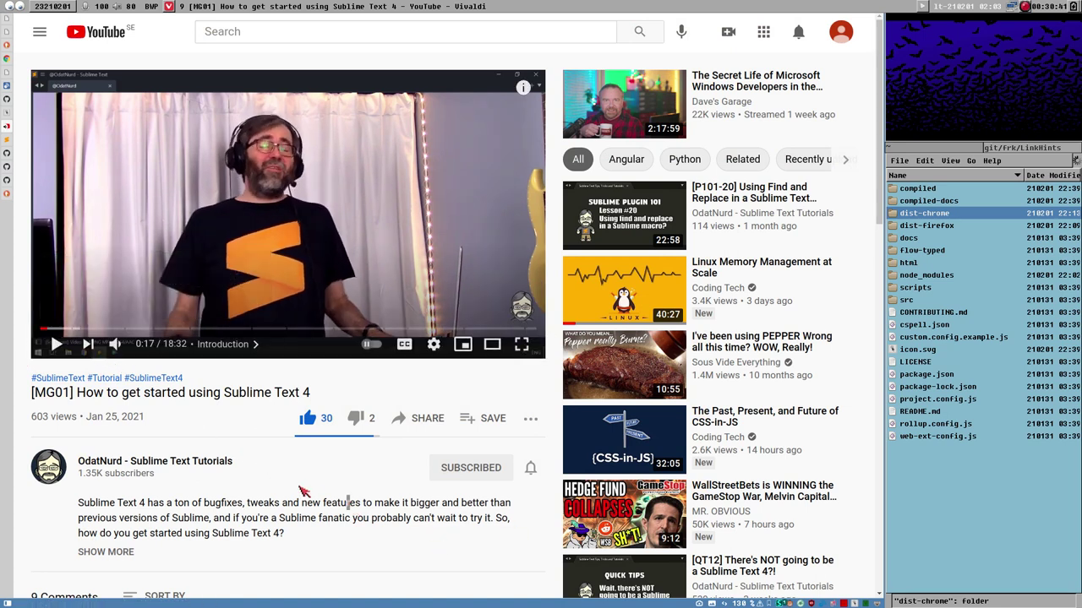
Send the video to picture-in-picture via the 'ju' hint, then close the PiP window
key(f)
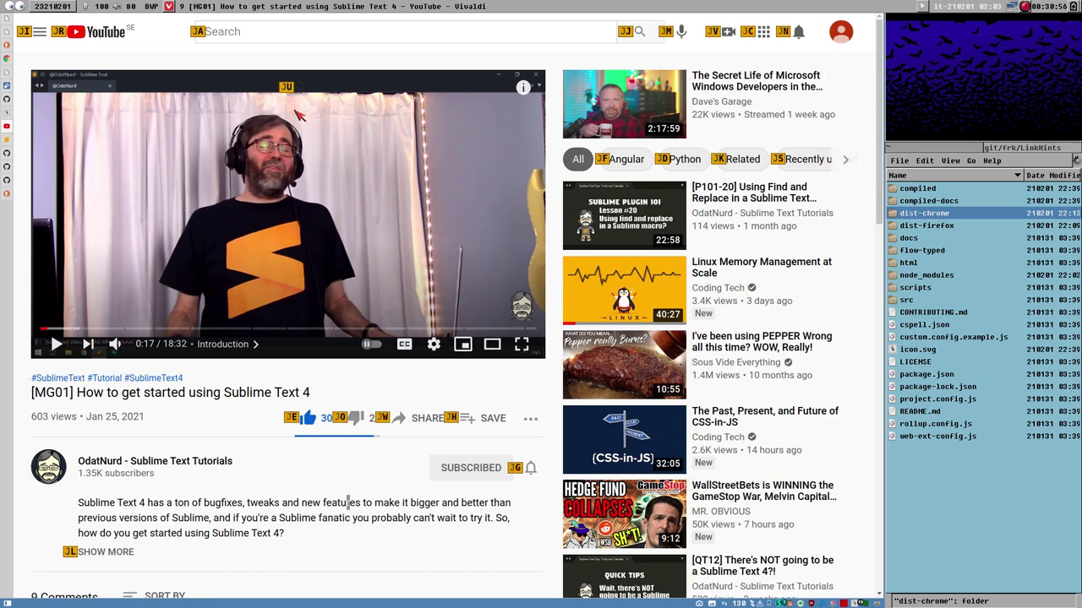
key(j)
key(u)
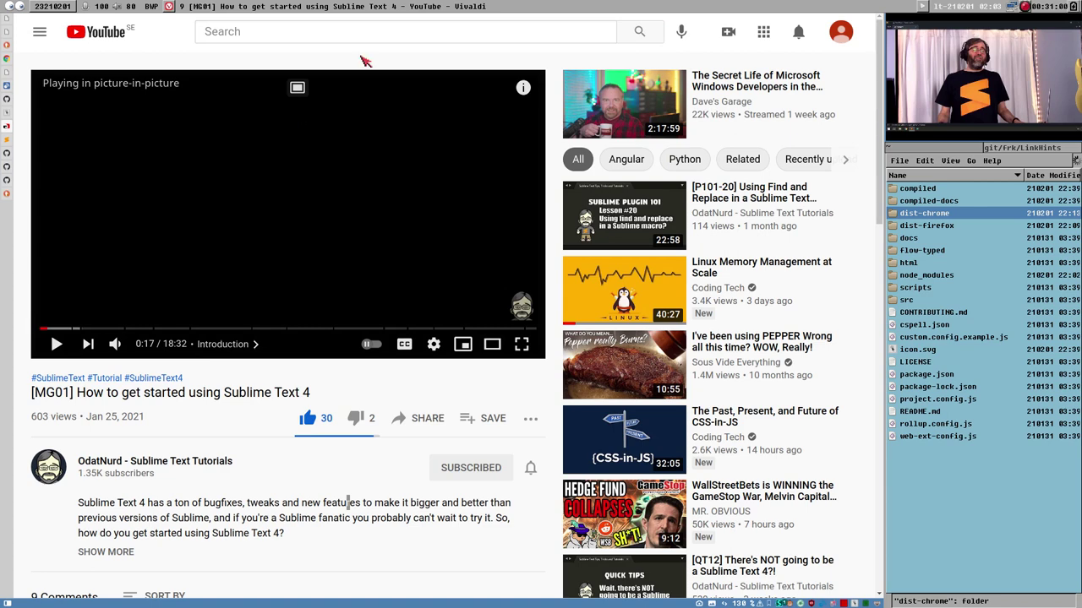
click(1073, 20)
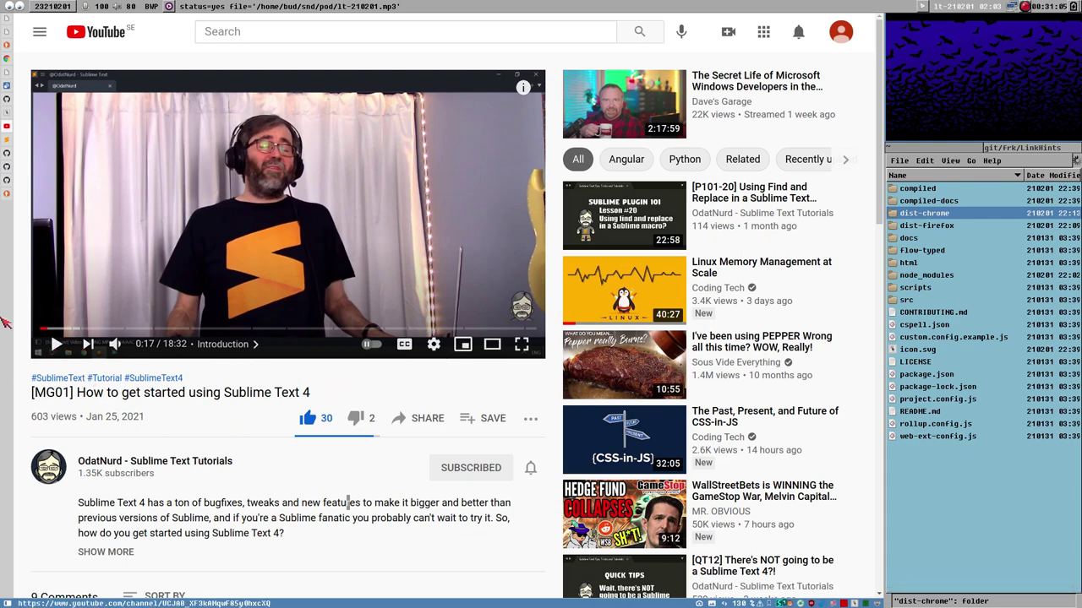
In Inoreader, open the ytt folder and its 'GameBoy - ASM PSET and POINT for Pixel Plotting' article
click(8, 84)
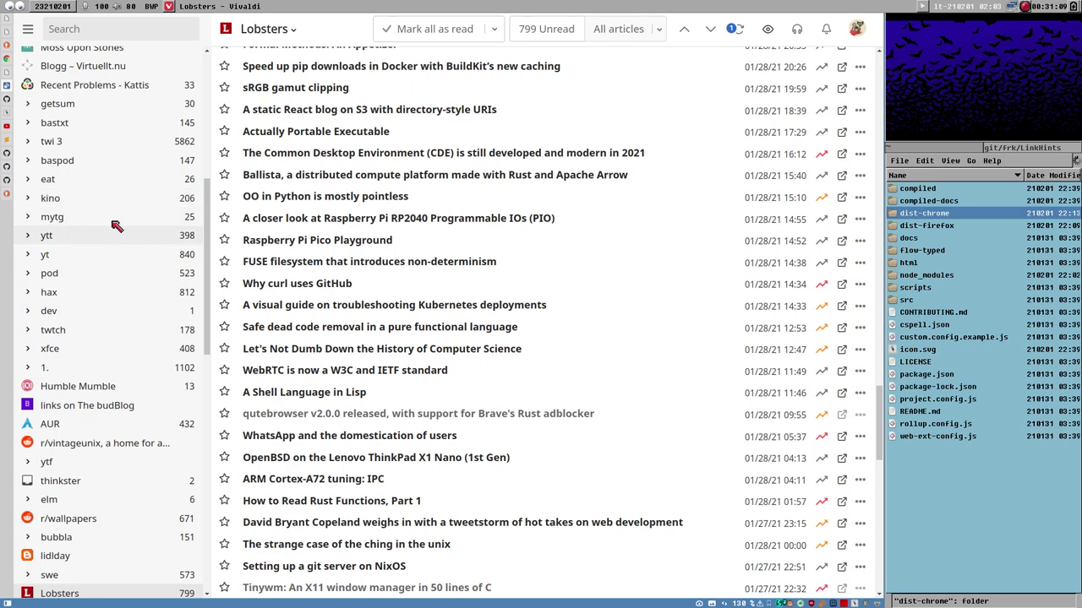
scroll(102, 296, up, 1)
scroll(99, 296, up, 3)
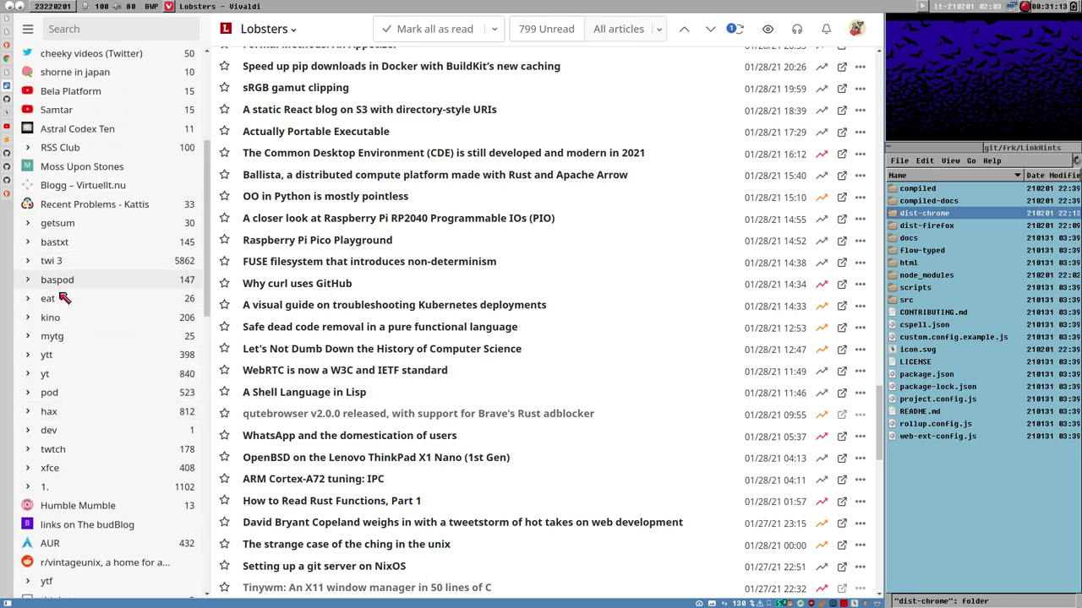
click(74, 359)
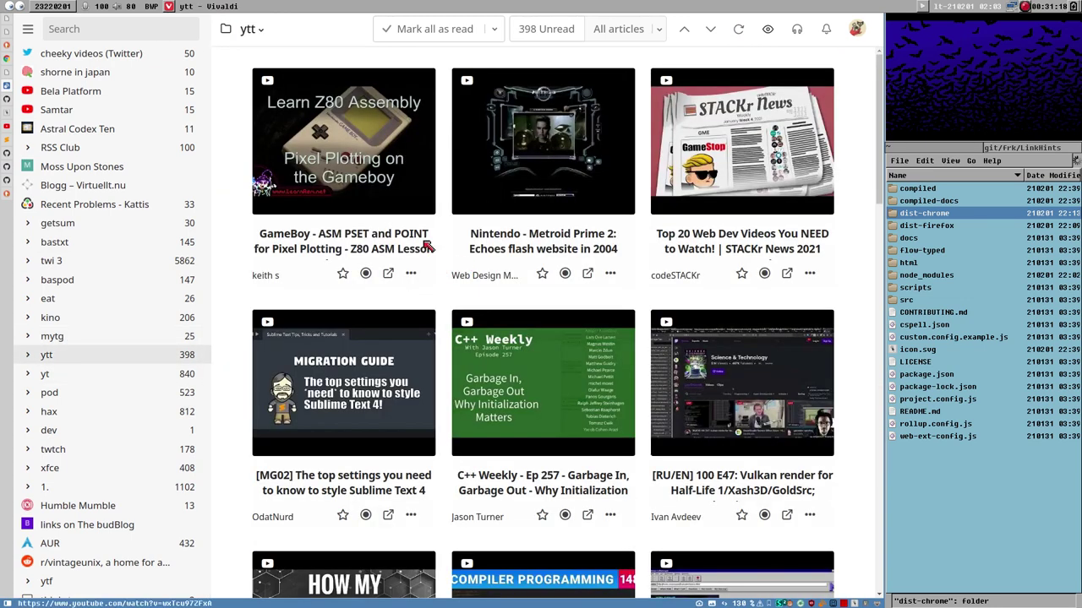
click(369, 131)
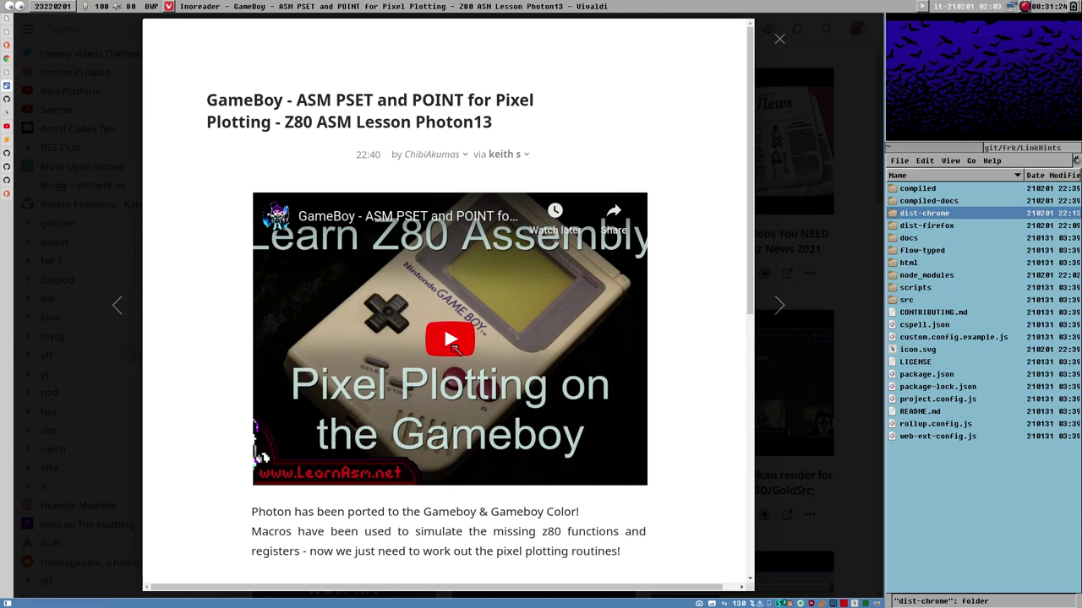
Play the embedded GameBoy video, pop it into picture-in-picture, and bring it back
click(454, 350)
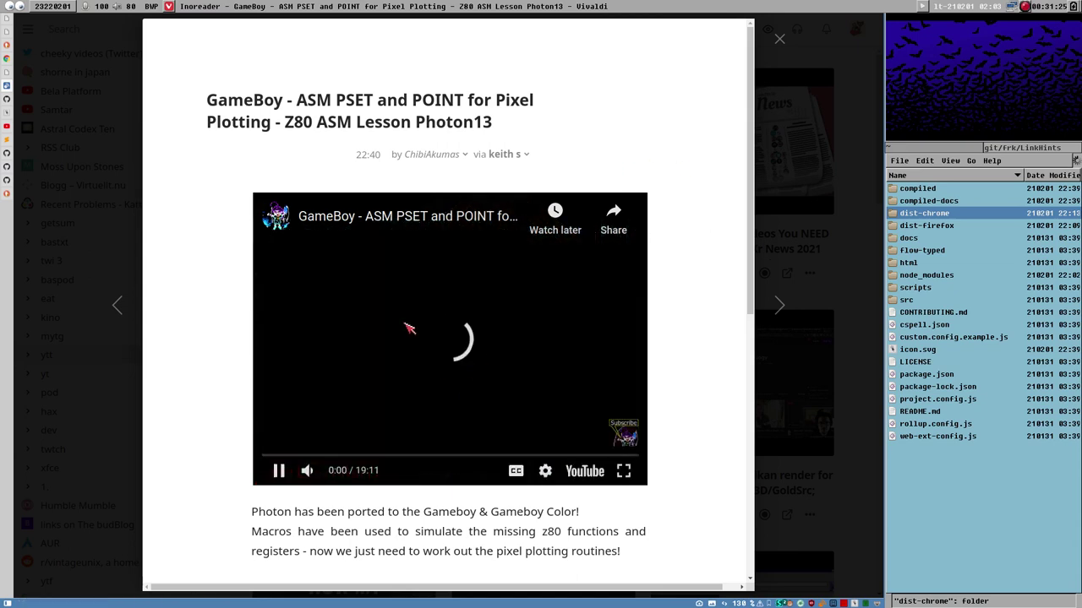
click(459, 246)
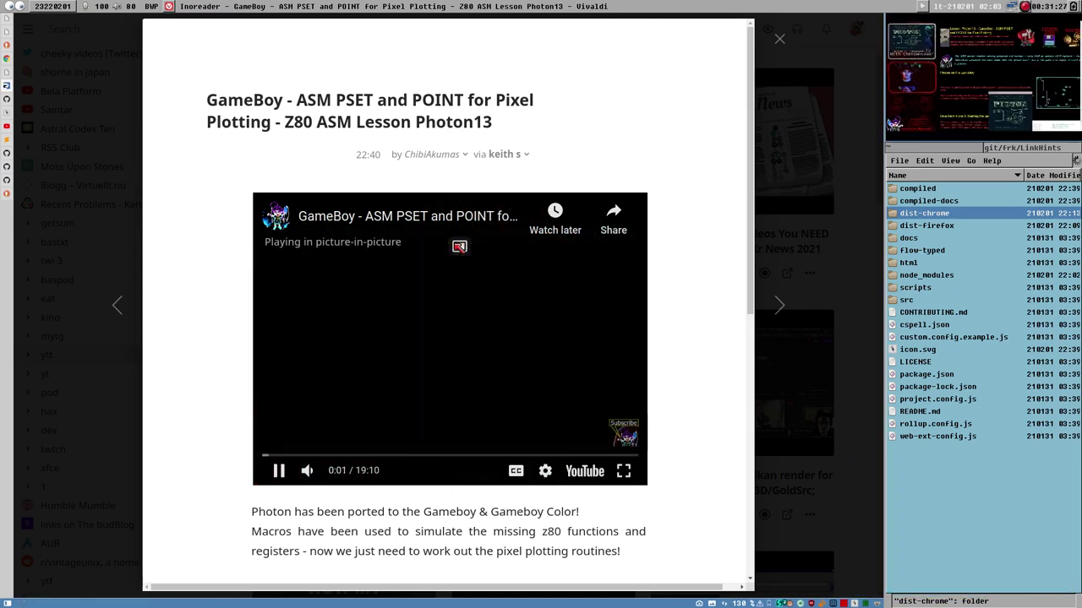
key(super+f)
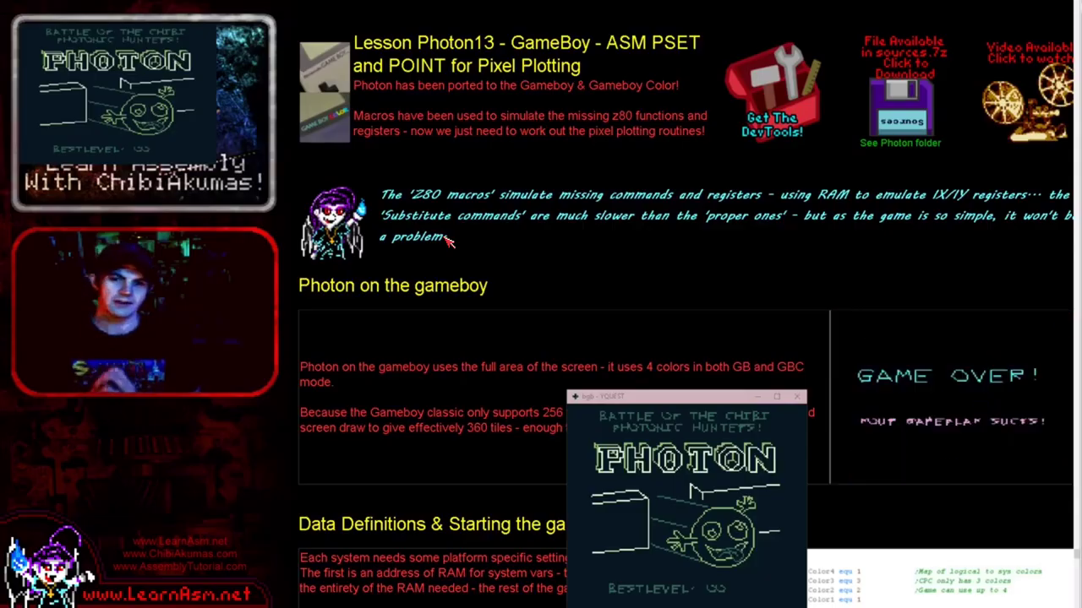
key(super+f)
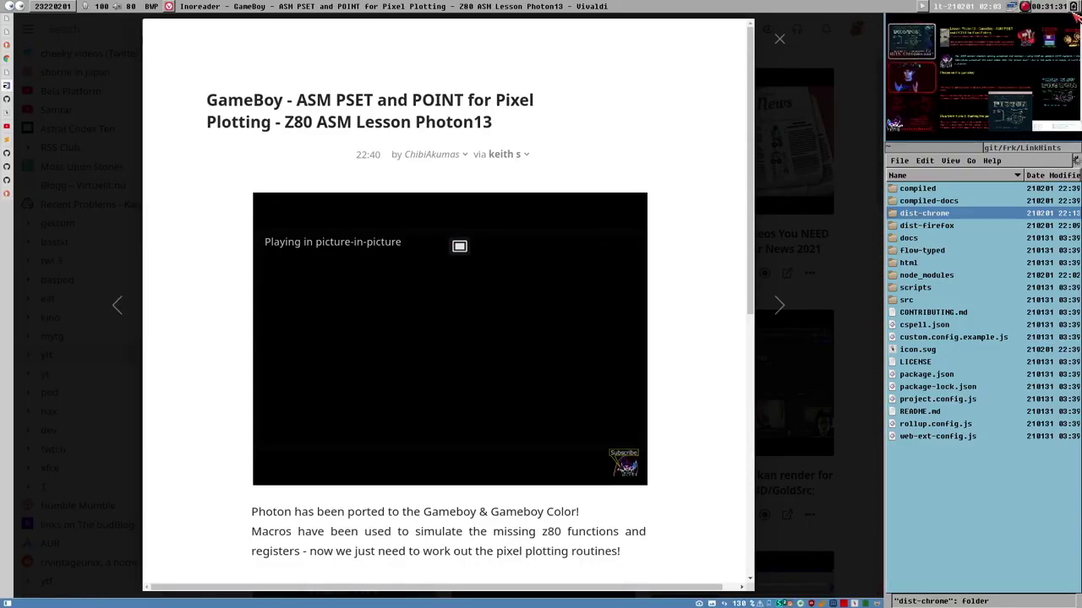
click(1076, 23)
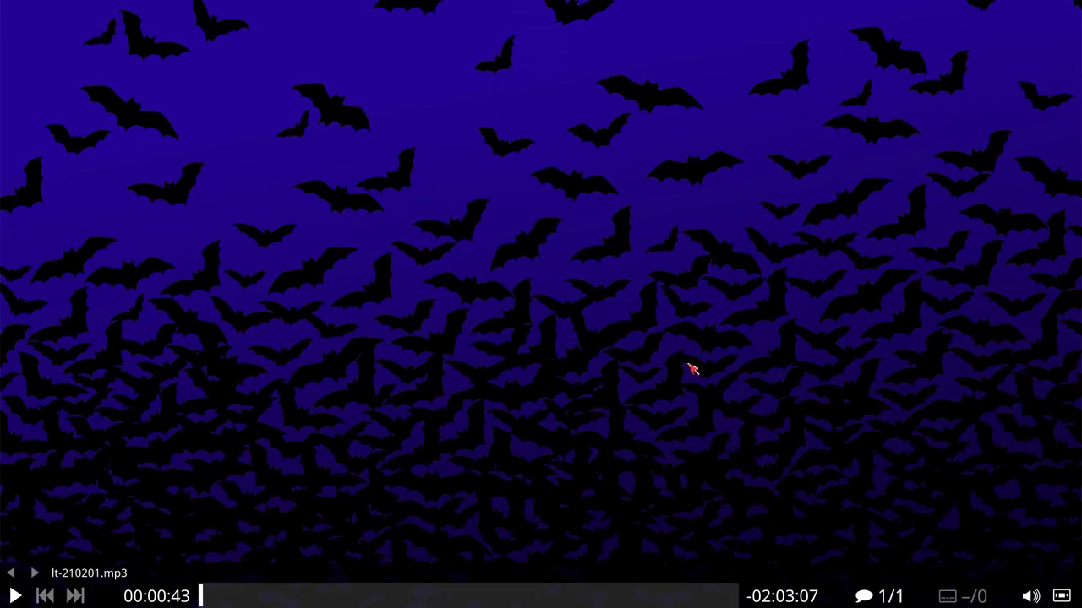
Star the GameBoy Z80 article, then remove the star again
key(Escape)
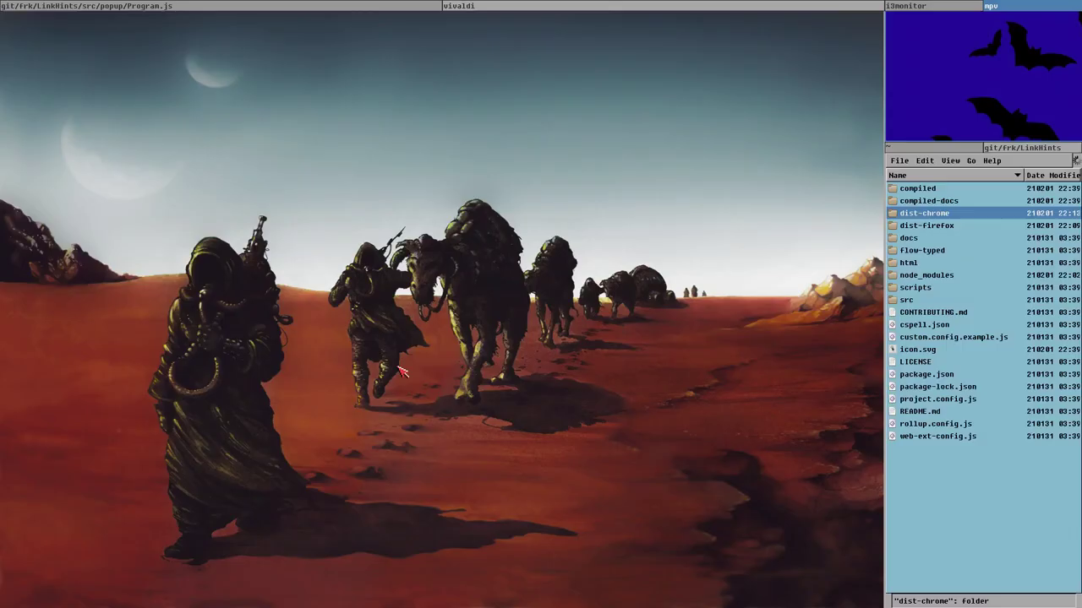
key(Escape)
key(s)
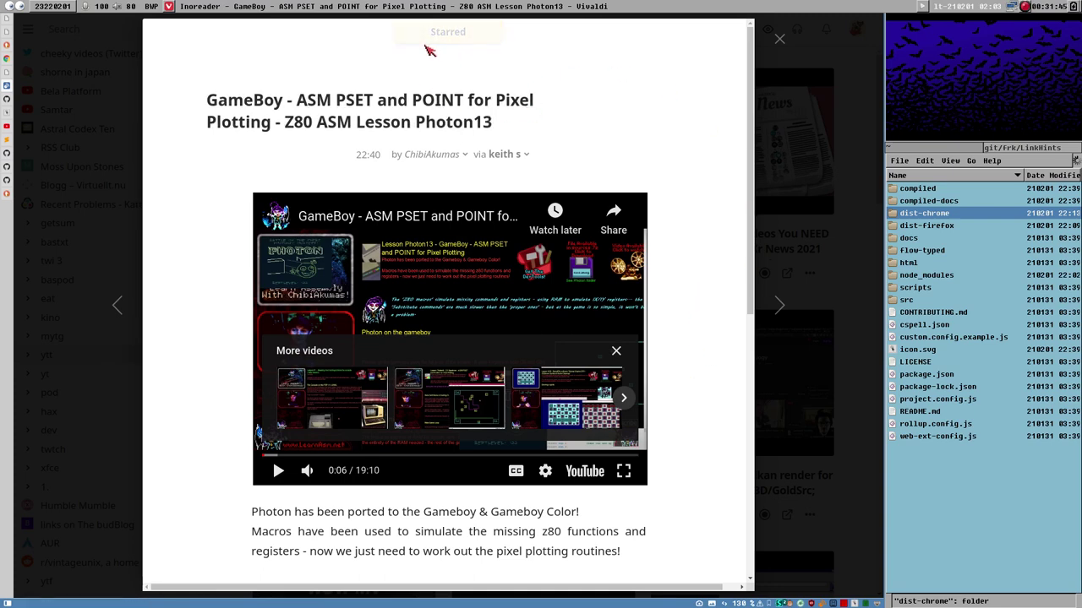
mouse_move(448, 46)
key(s)
Dismiss the More videos overlay and toggle link hints on and off twice with f
click(617, 353)
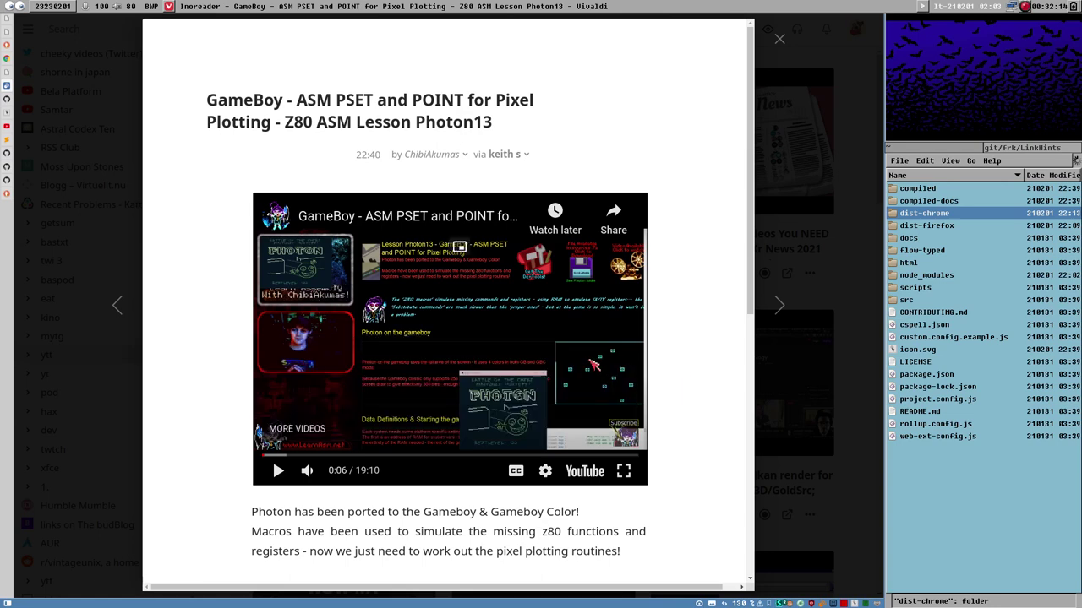
key(f)
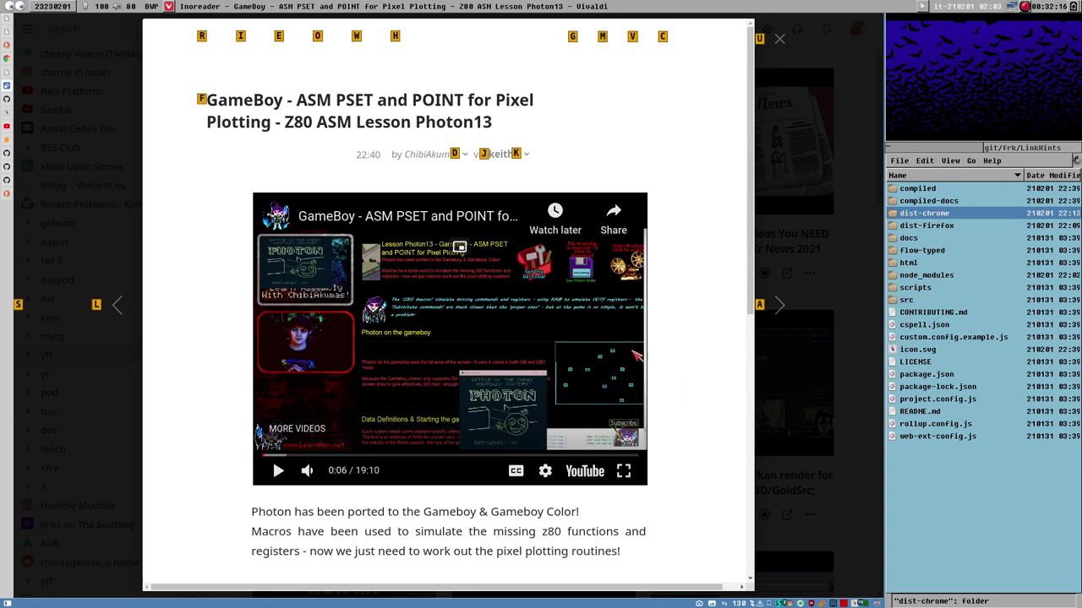
key(Escape)
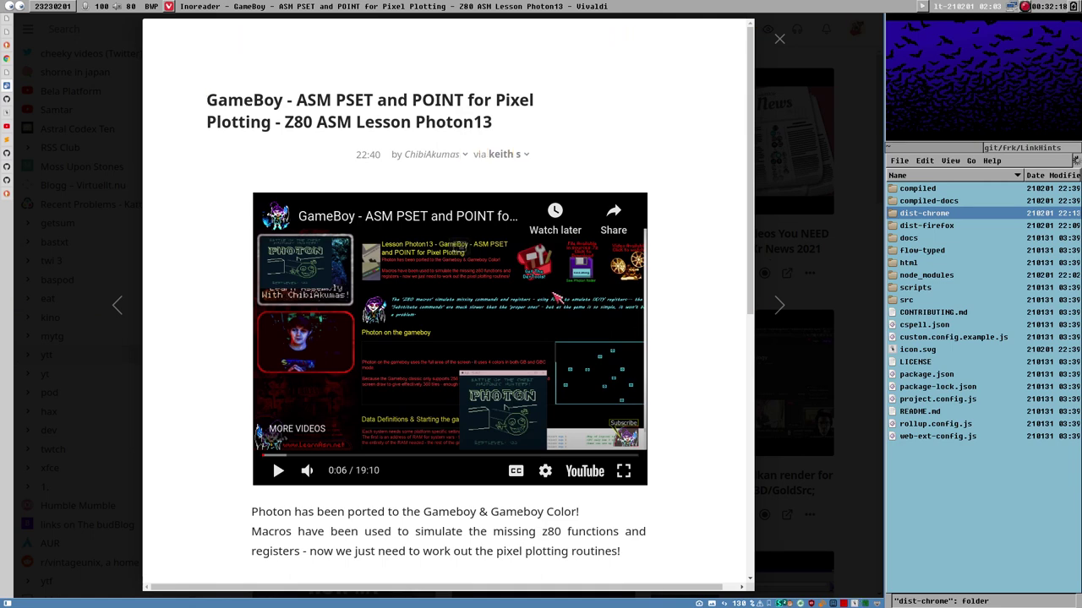
key(f)
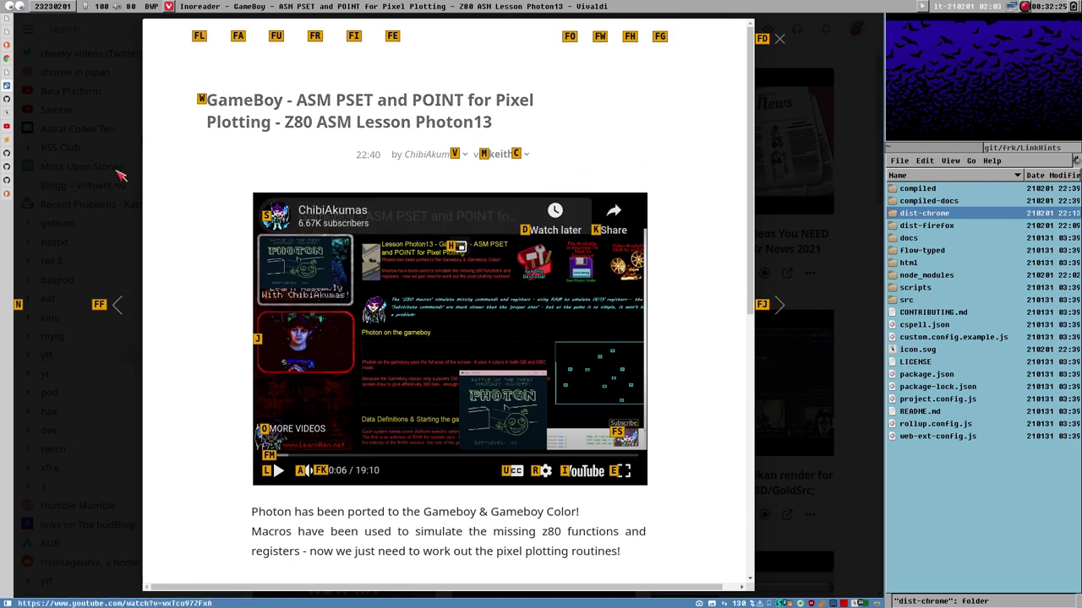
key(Escape)
Uncheck Enable keyboard shortcuts in Inoreader's Power User preferences, then reopen the GameBoy Z80 article
click(781, 42)
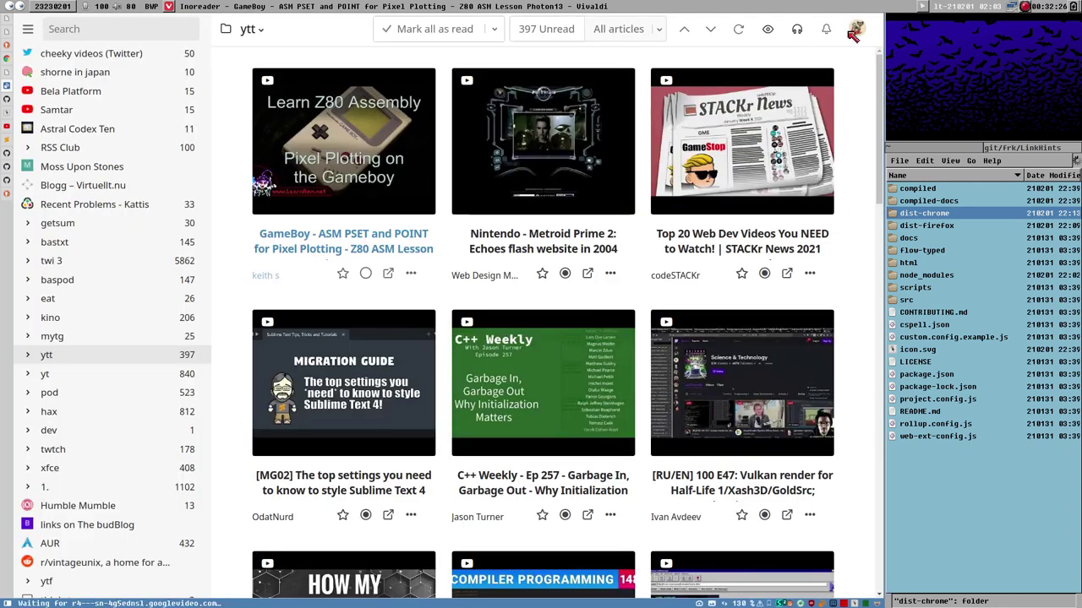
click(857, 30)
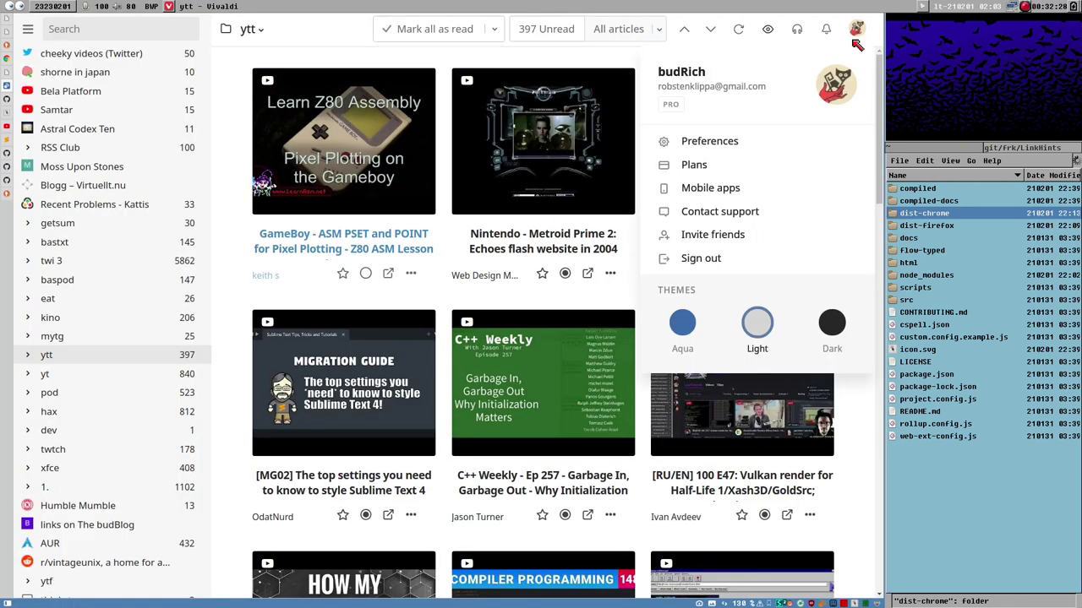
click(738, 142)
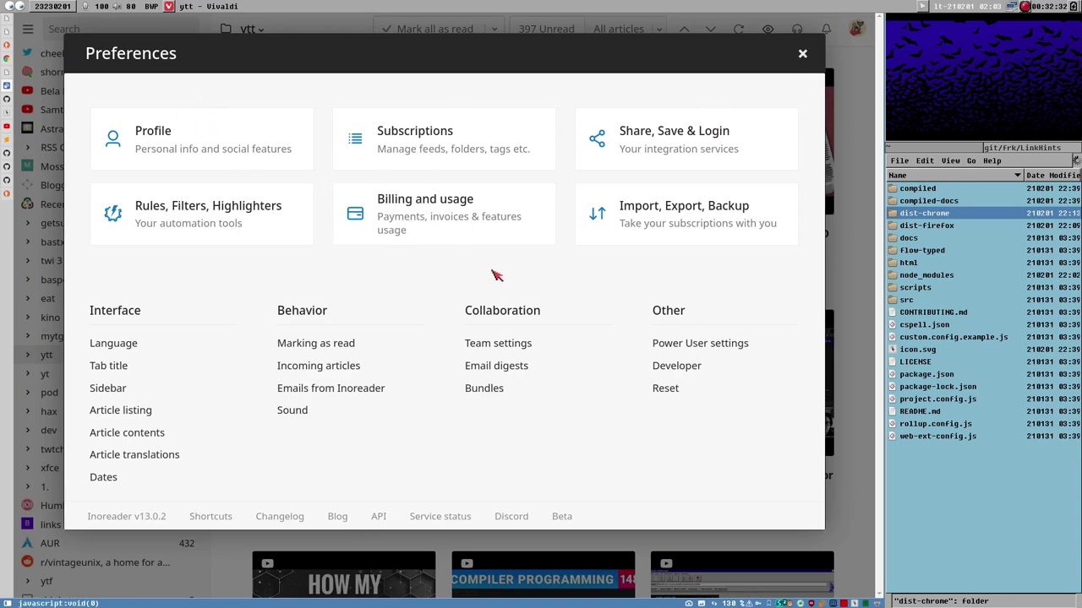
click(693, 343)
scroll(543, 338, down, 3)
scroll(543, 338, down, 1)
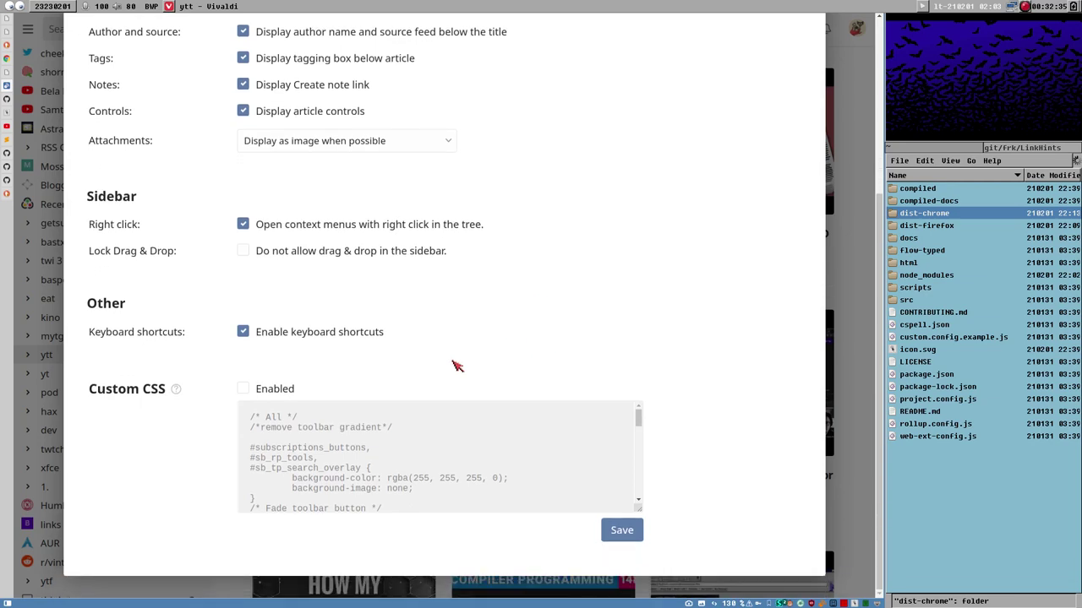
click(309, 331)
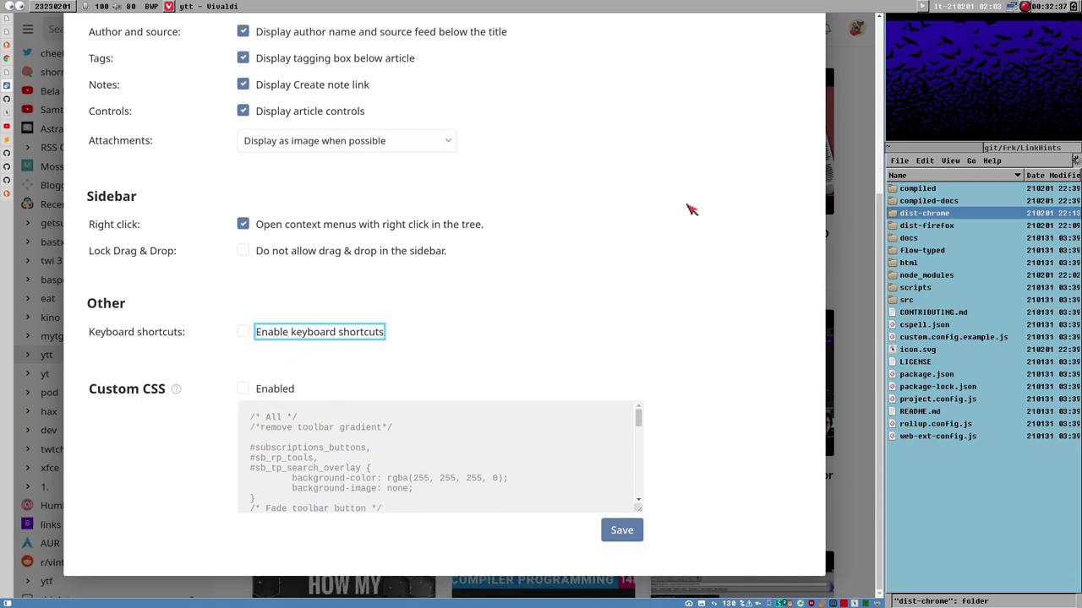
key(Escape)
key(Escape)
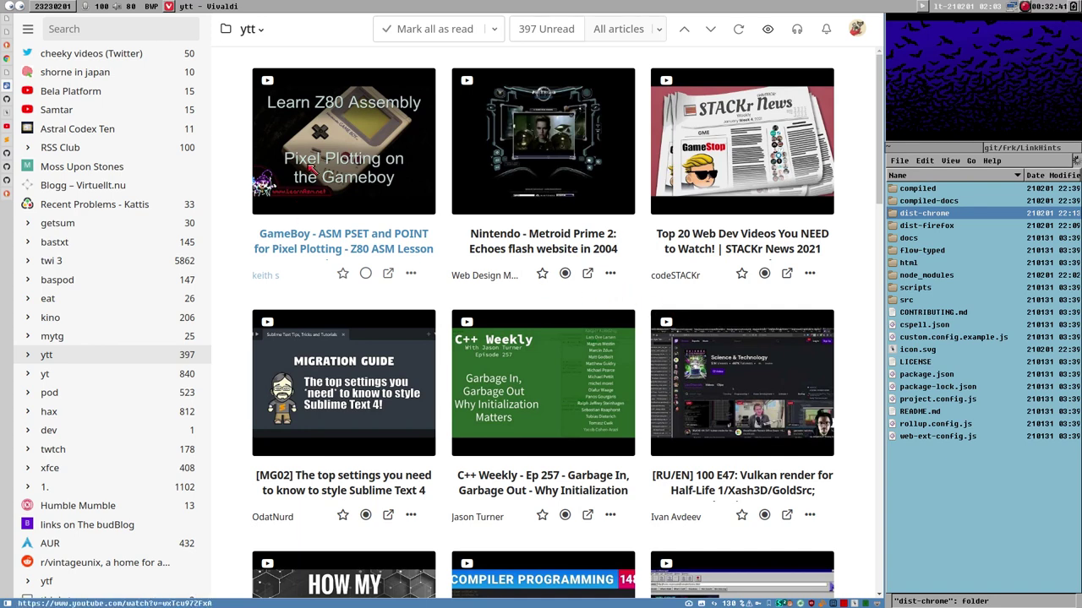
click(362, 189)
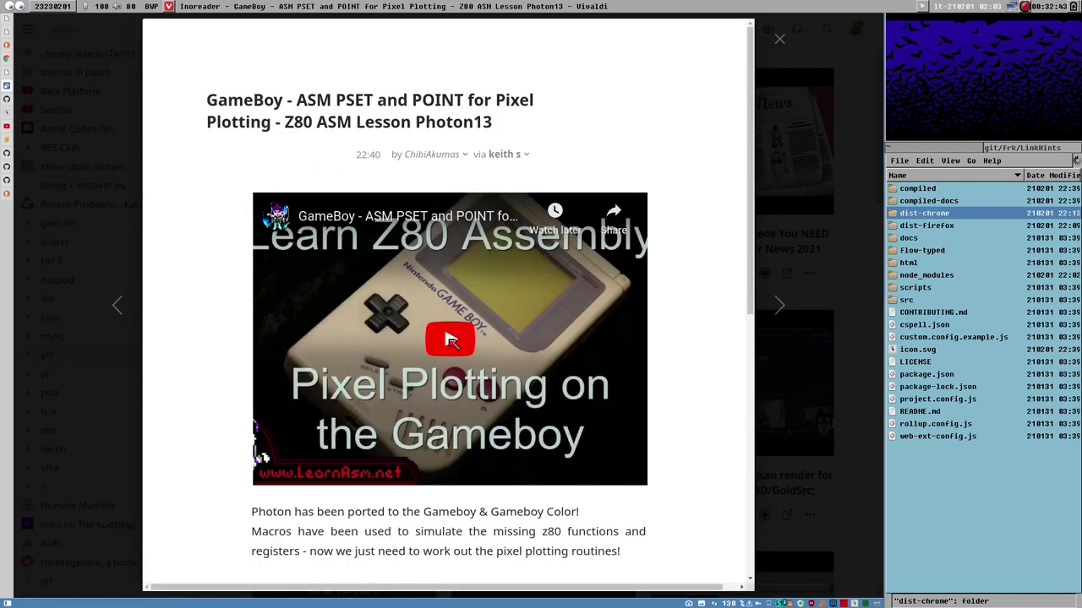
Play the embedded GameBoy video and show link hints over its controls
click(444, 339)
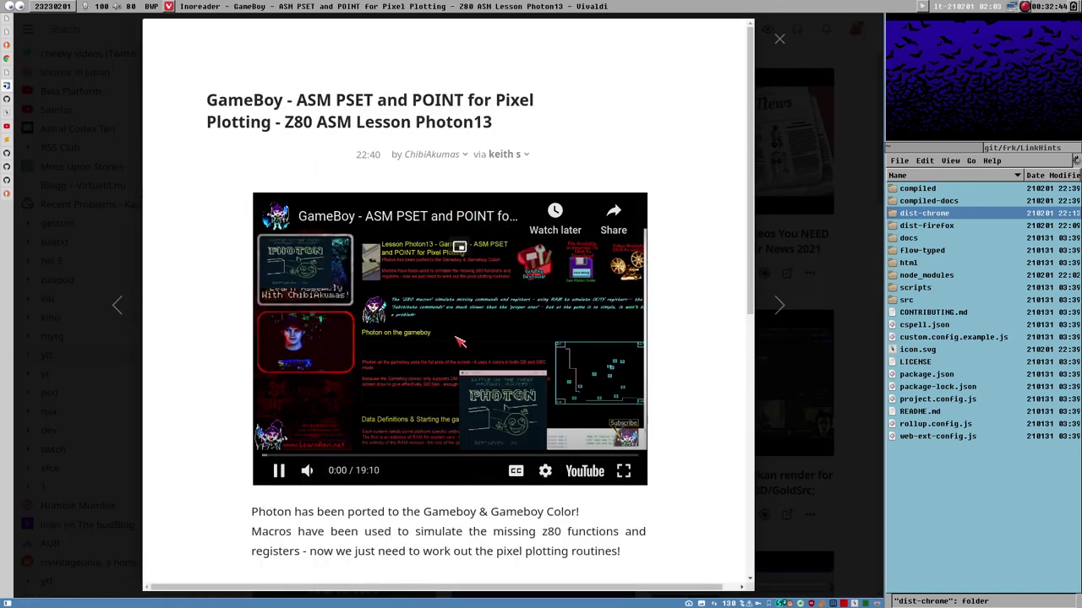
key(f)
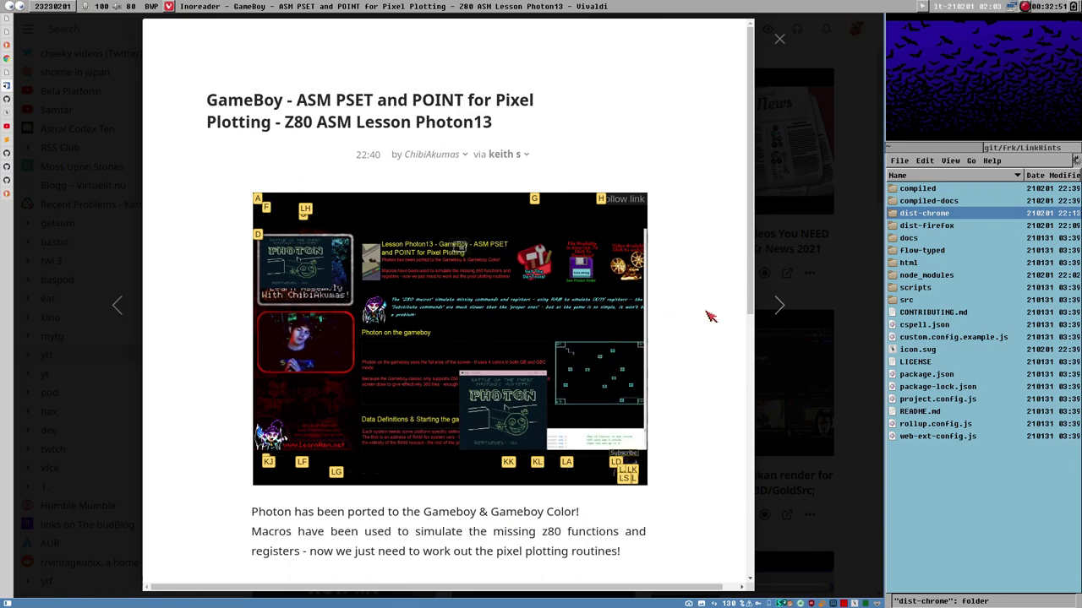
key(Escape)
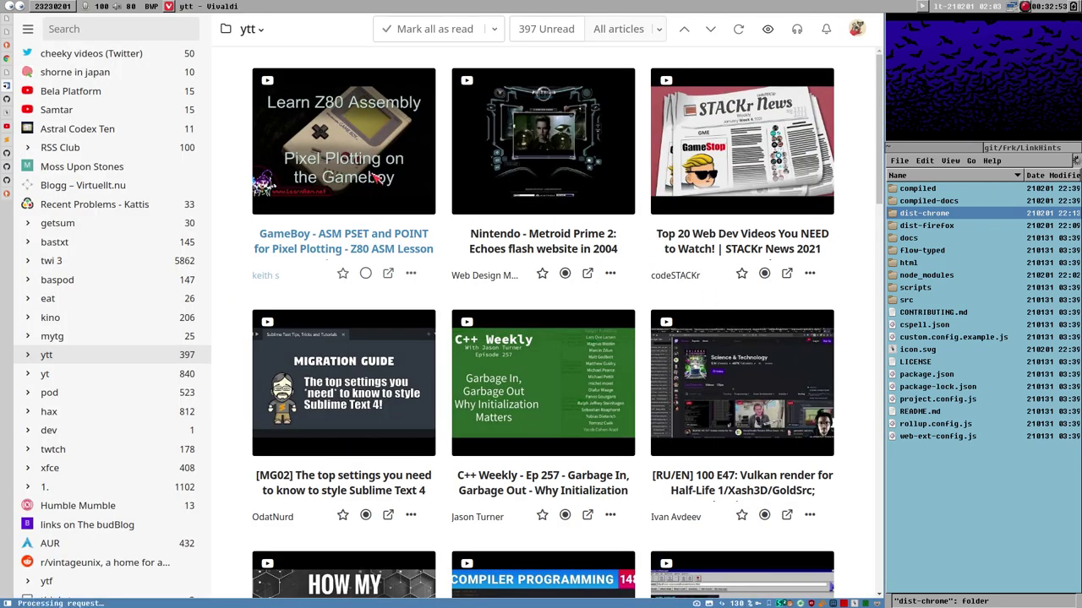
Reopen and close the GameBoy article, then reload the Inoreader page with F5
click(391, 196)
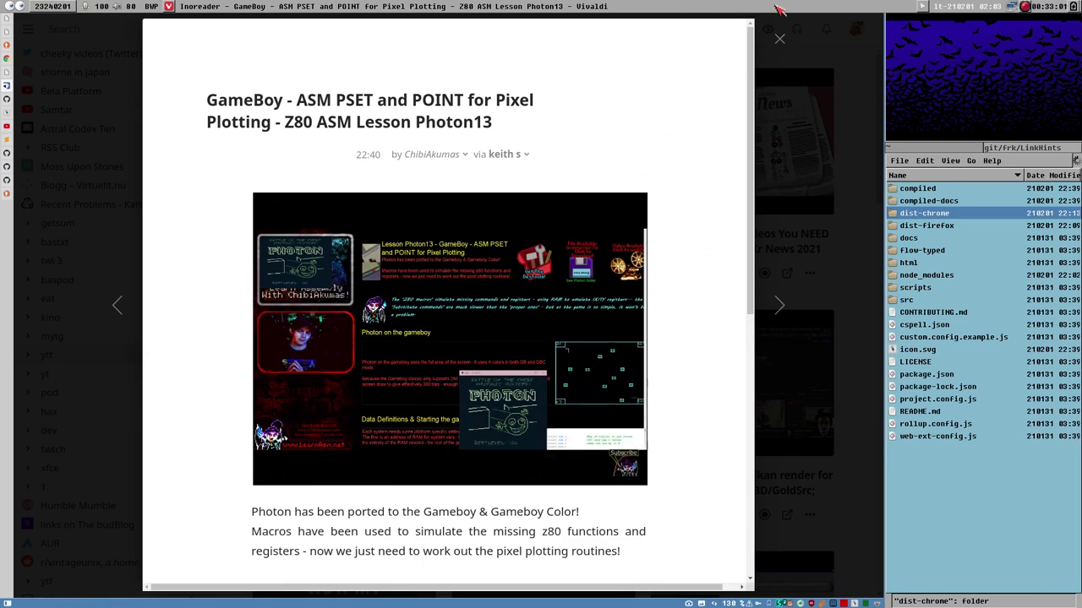
click(779, 38)
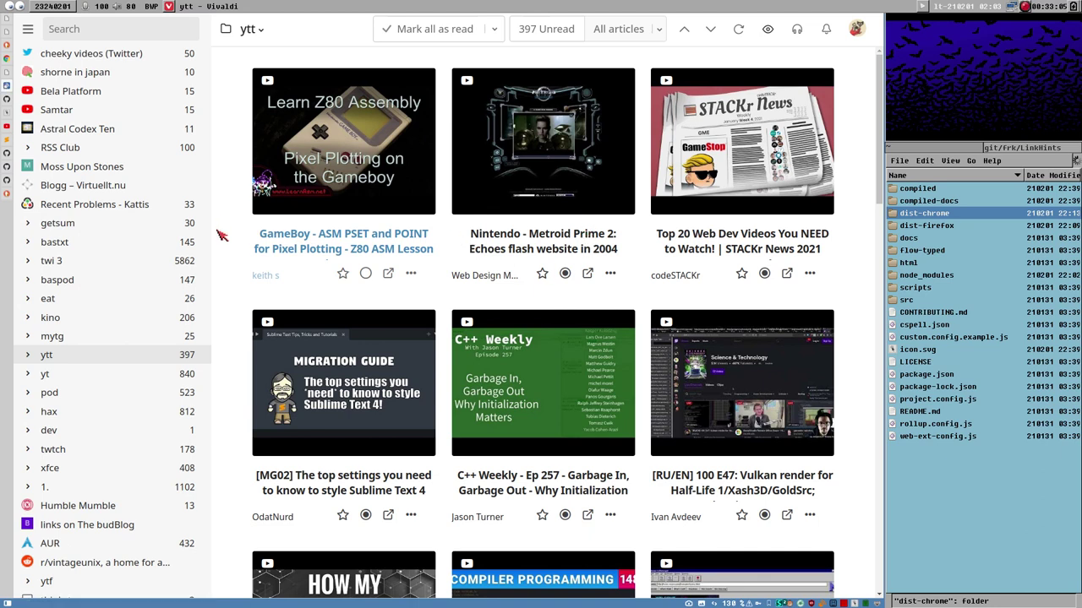
key(F5)
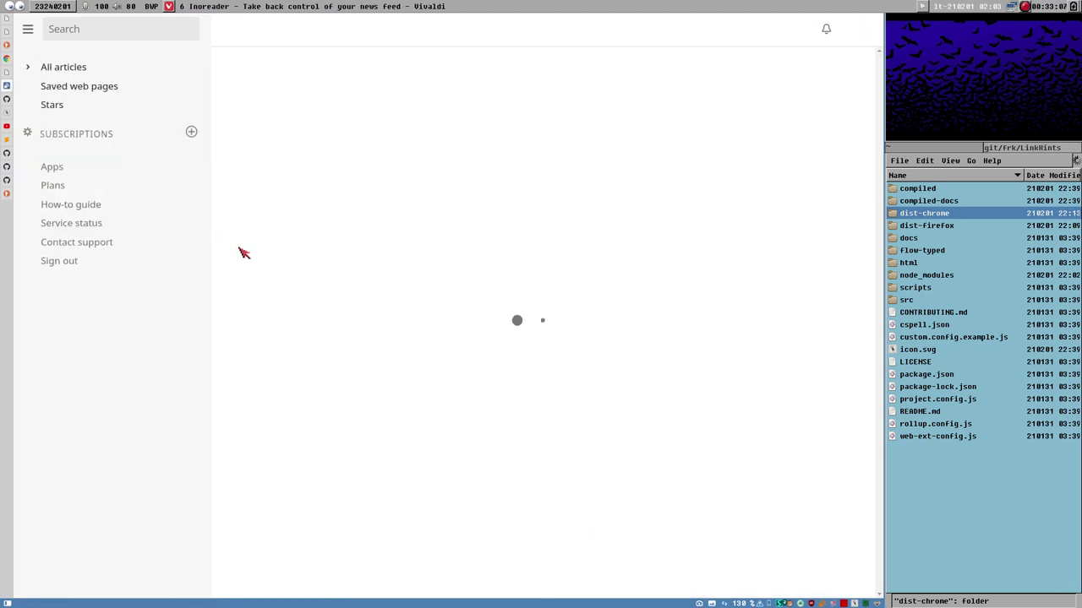
Toggle link hints over the reloaded ytt feed twice with Alt+J, then open the Link Hints popup
key(alt+j)
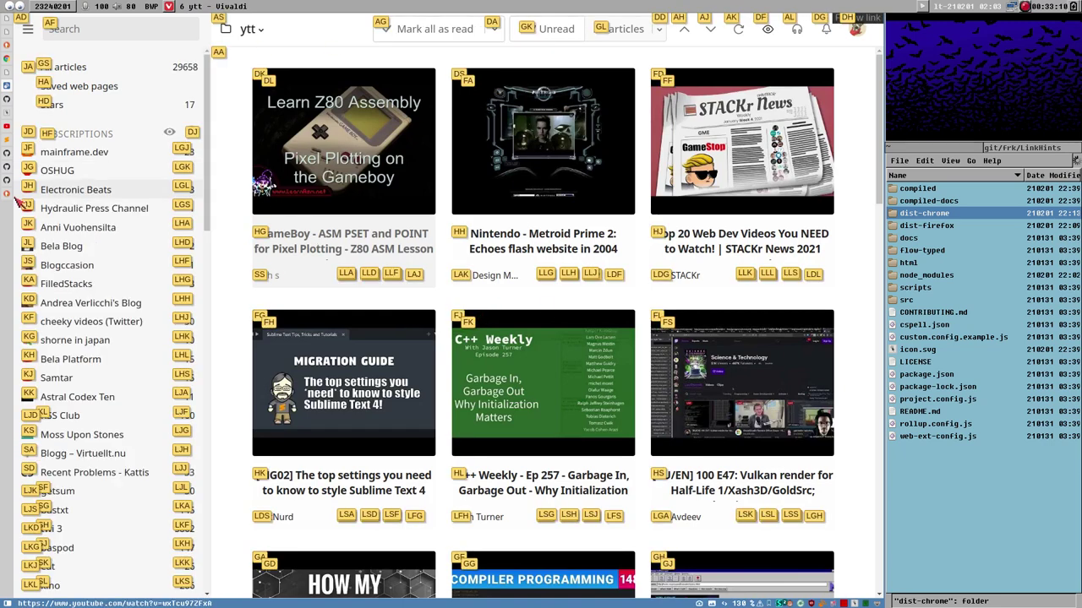
key(Escape)
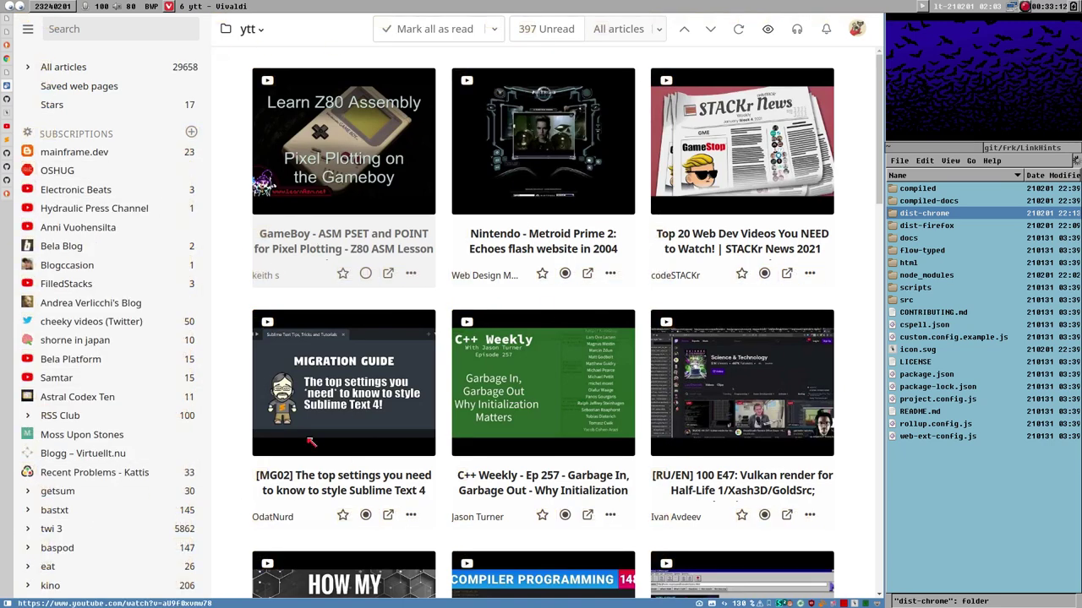
key(alt+j)
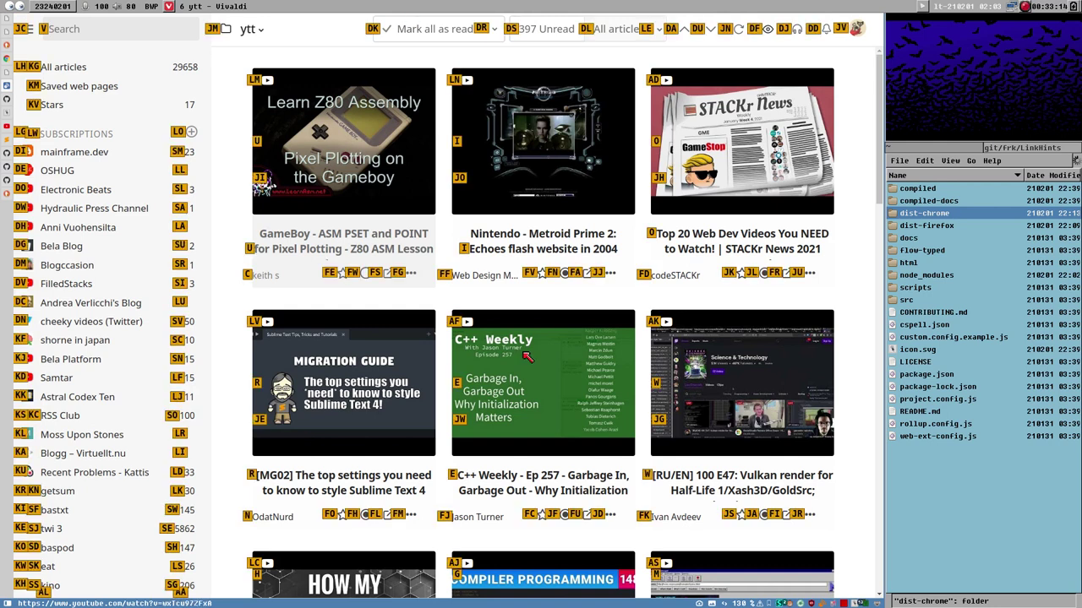
key(Escape)
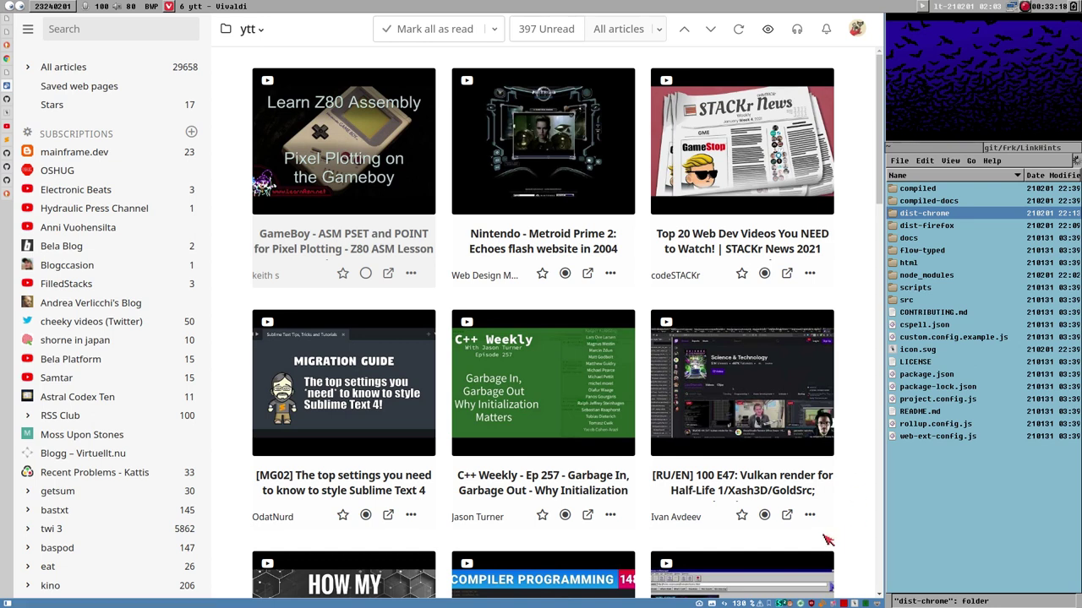
click(857, 601)
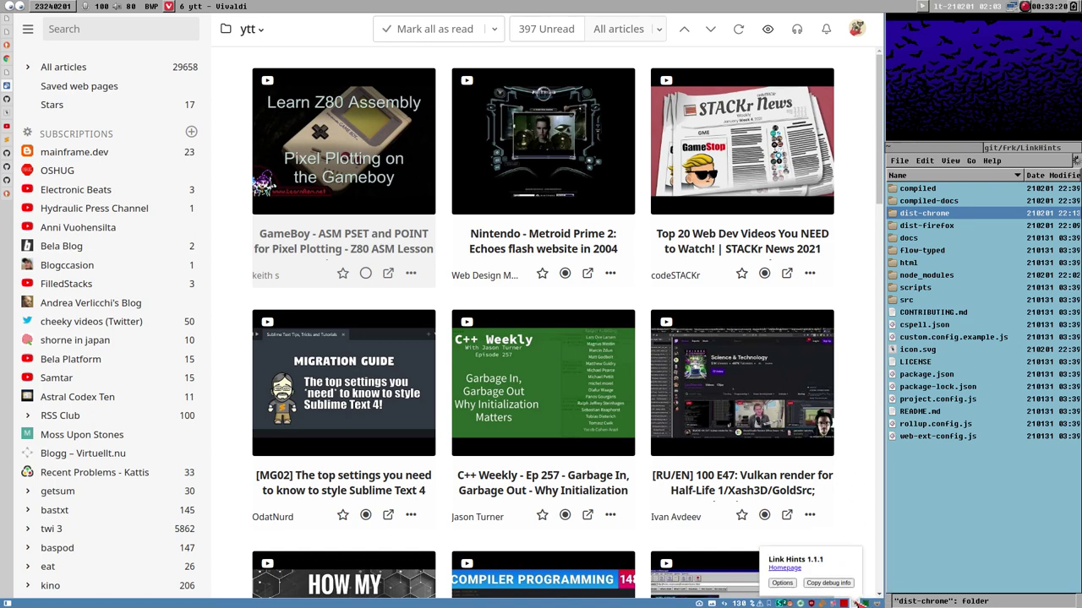
Open Link Hints options from the popup, browse the vb4c Options tab, then view the Link Hints article
click(780, 583)
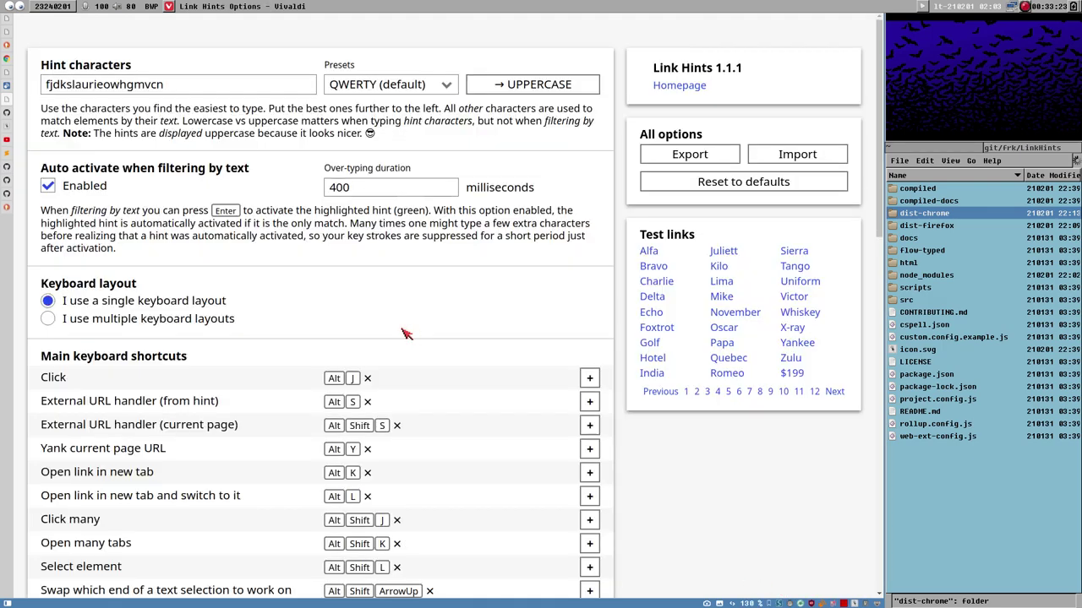
click(8, 42)
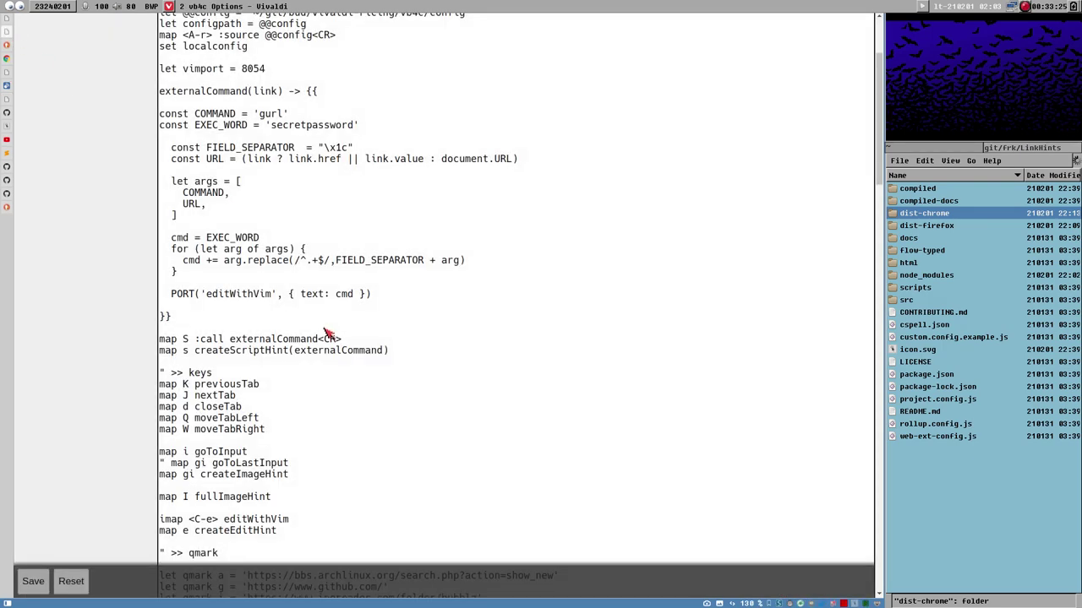
scroll(303, 298, down, 10)
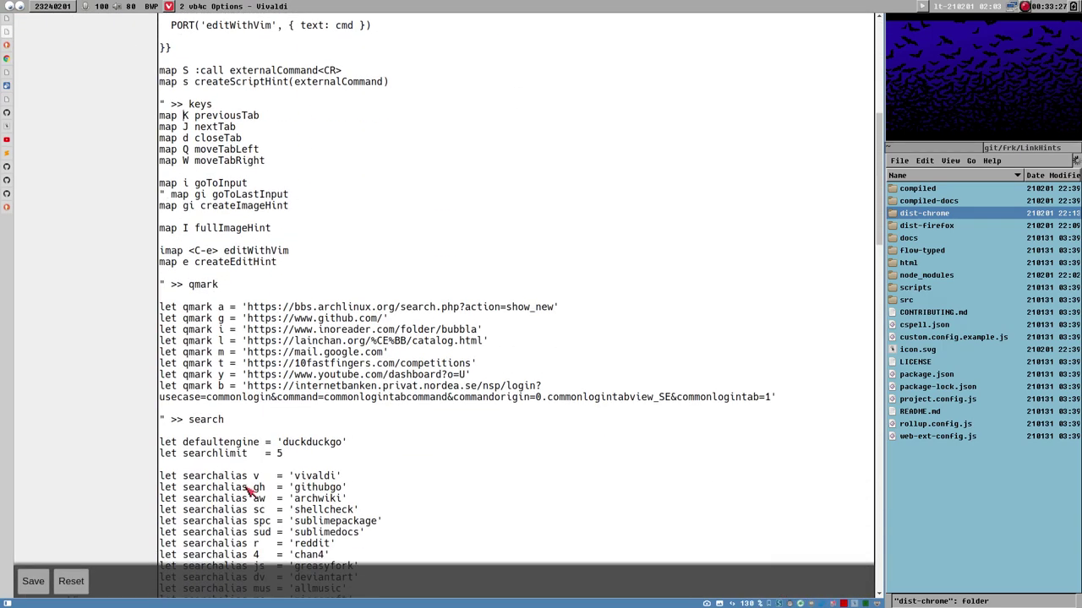
scroll(337, 414, down, 15)
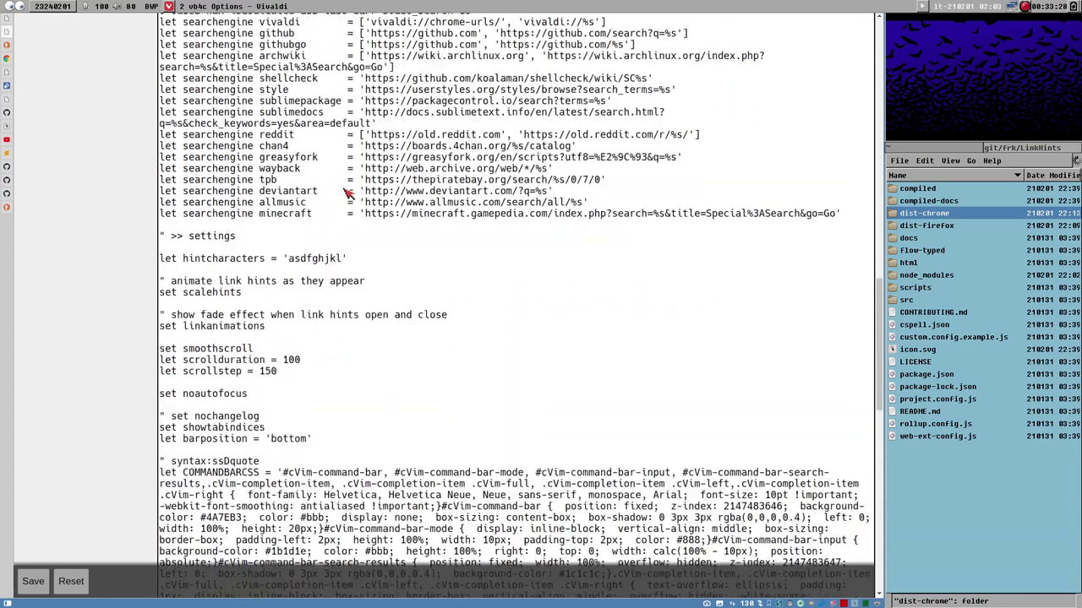
scroll(322, 265, down, 3)
scroll(321, 266, up, 4)
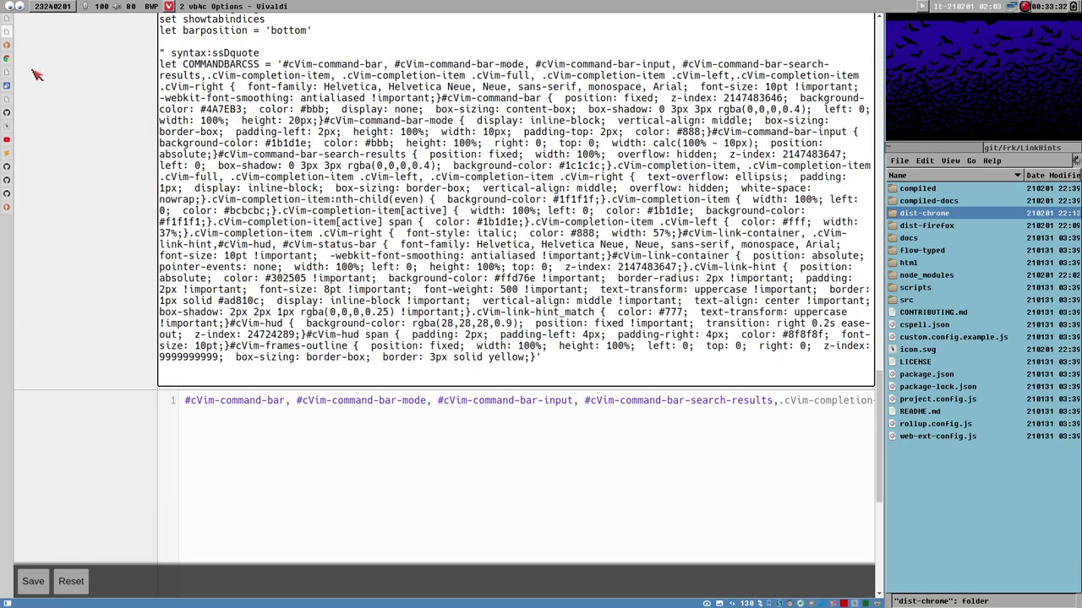
click(8, 136)
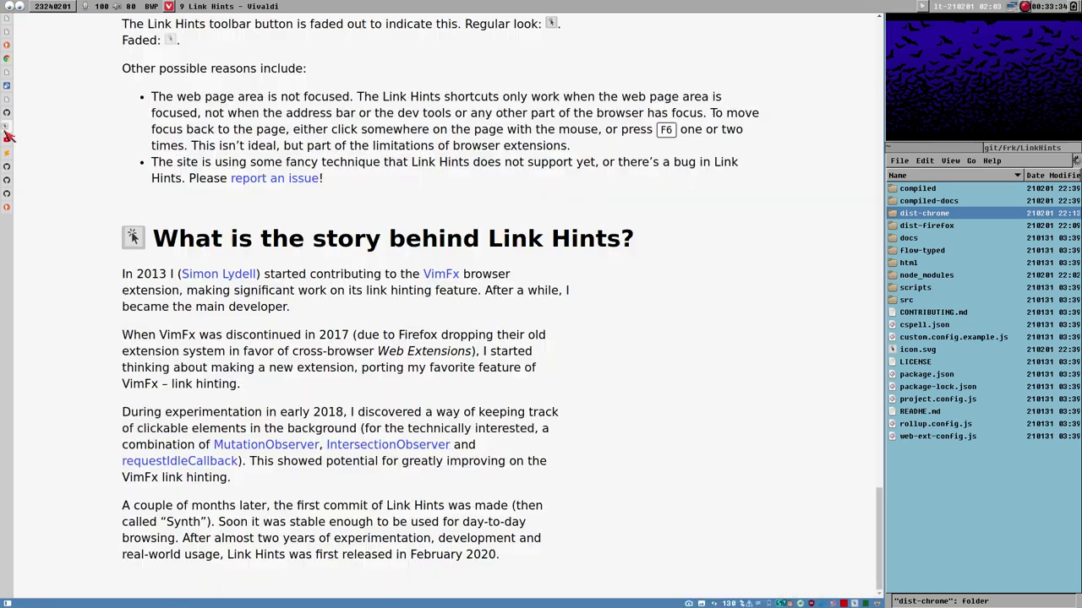
Return to the Link Hints options page, scroll to the hints mode shortcuts, and press Alt+J
click(9, 101)
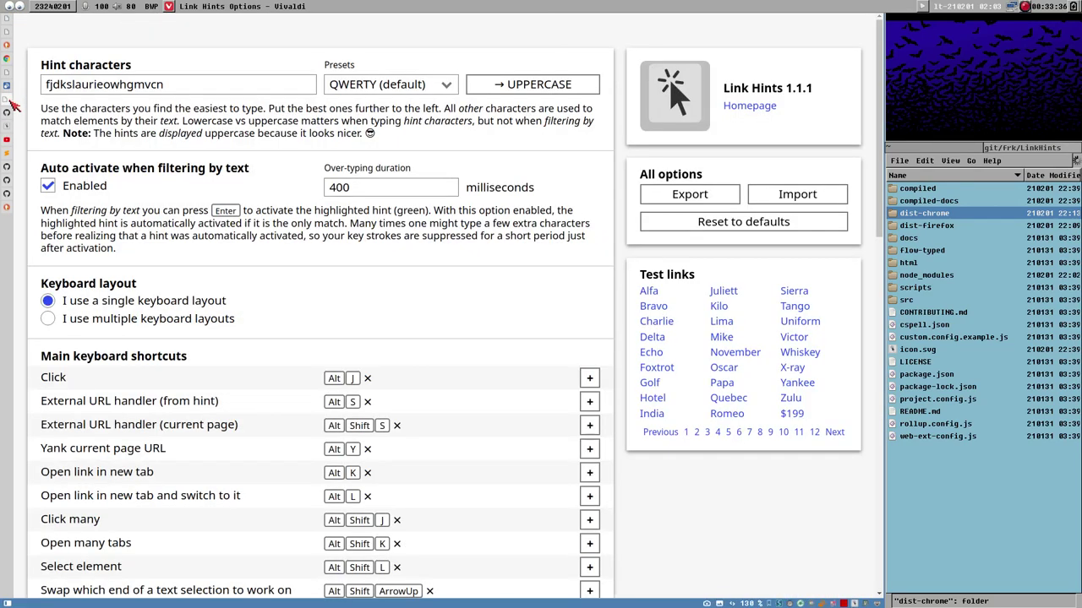
scroll(558, 184, down, 3)
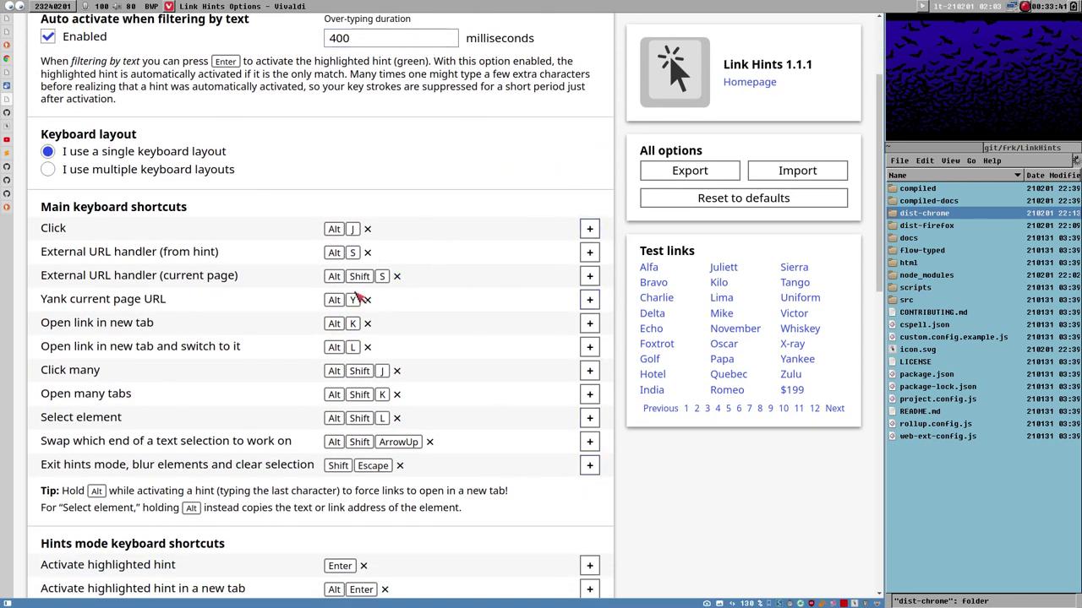
scroll(423, 338, down, 3)
scroll(486, 371, down, 1)
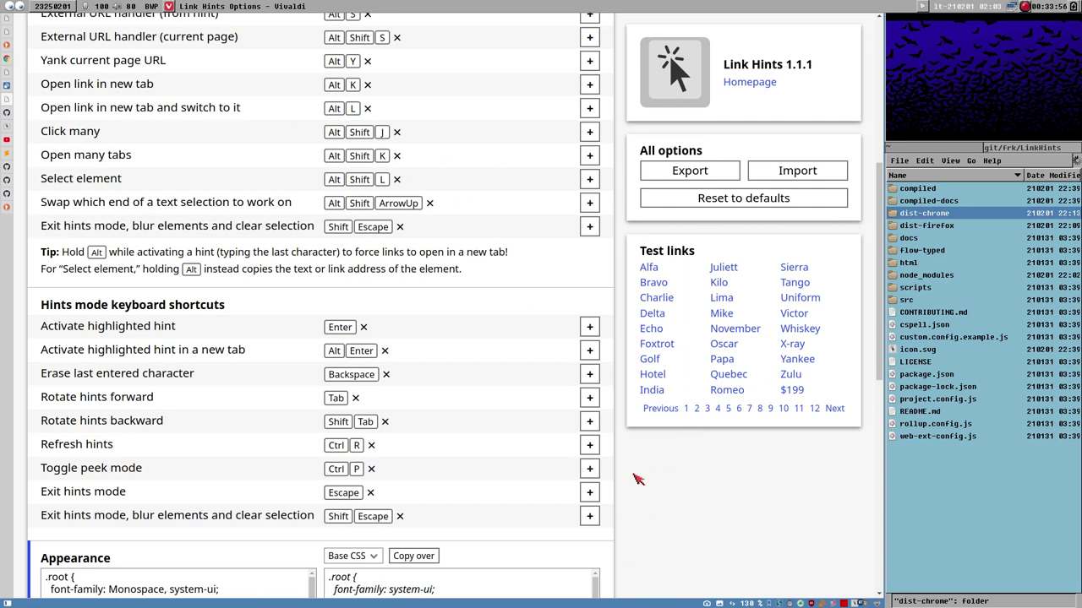
key(alt+j)
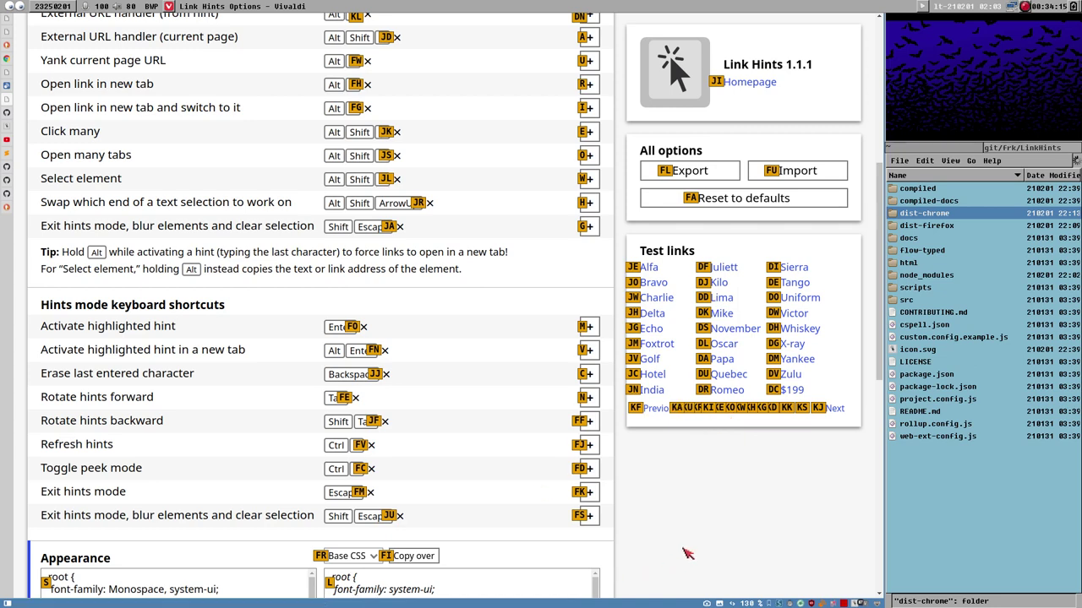
Exit hints mode with Escape, show hints again with Alt+J, then clear them all
key(Escape)
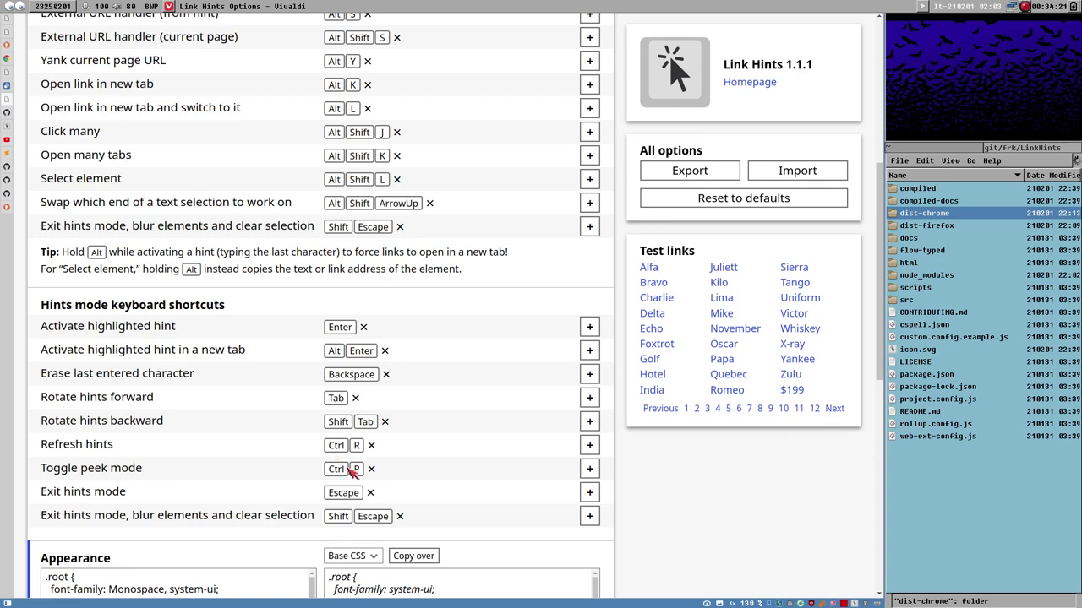
key(alt+j)
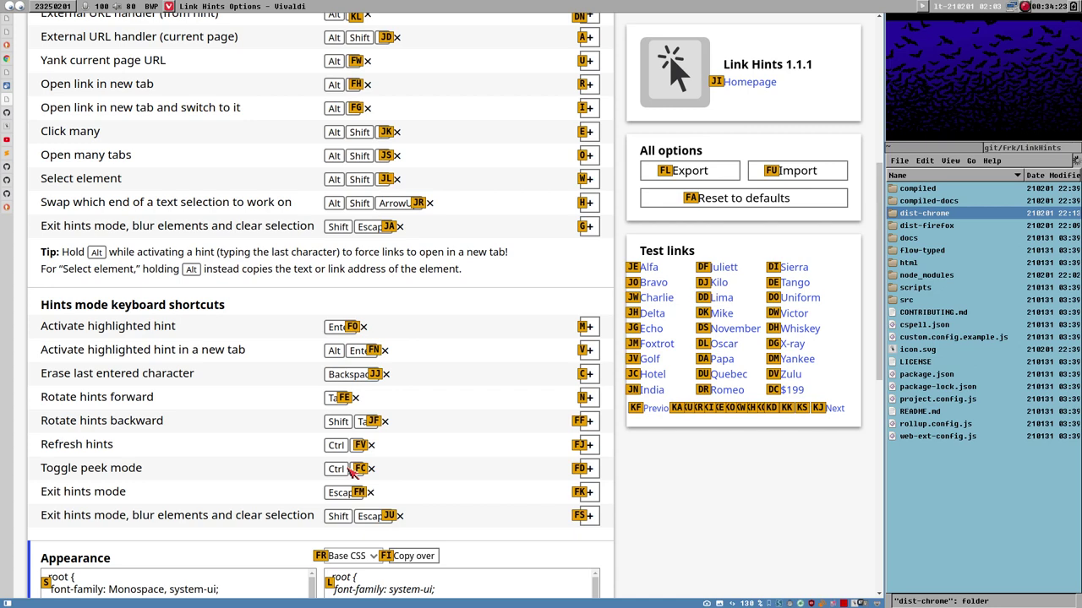
key(Escape)
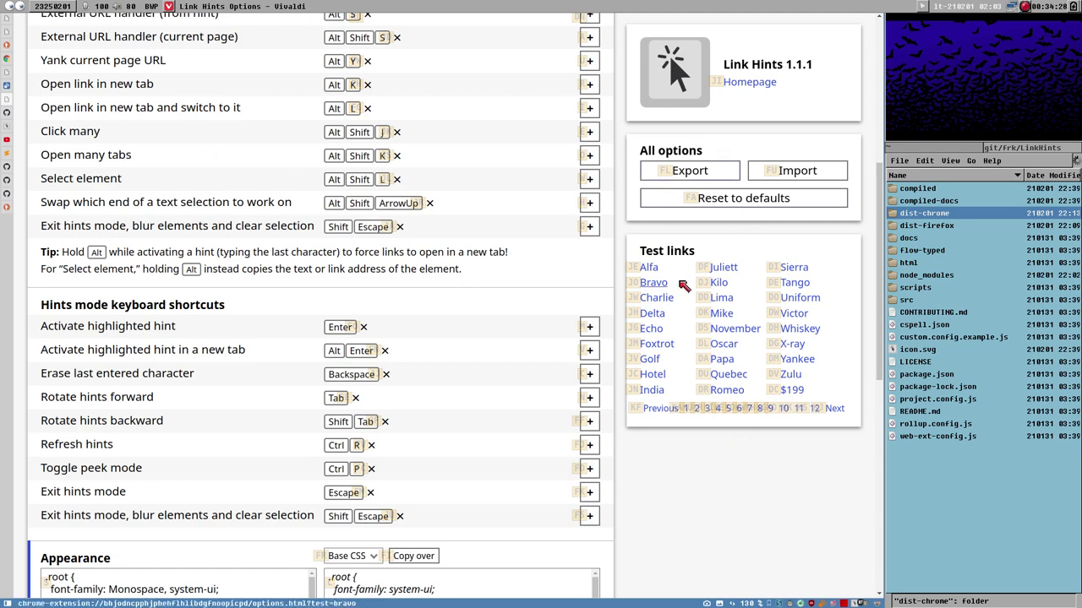
key(Escape)
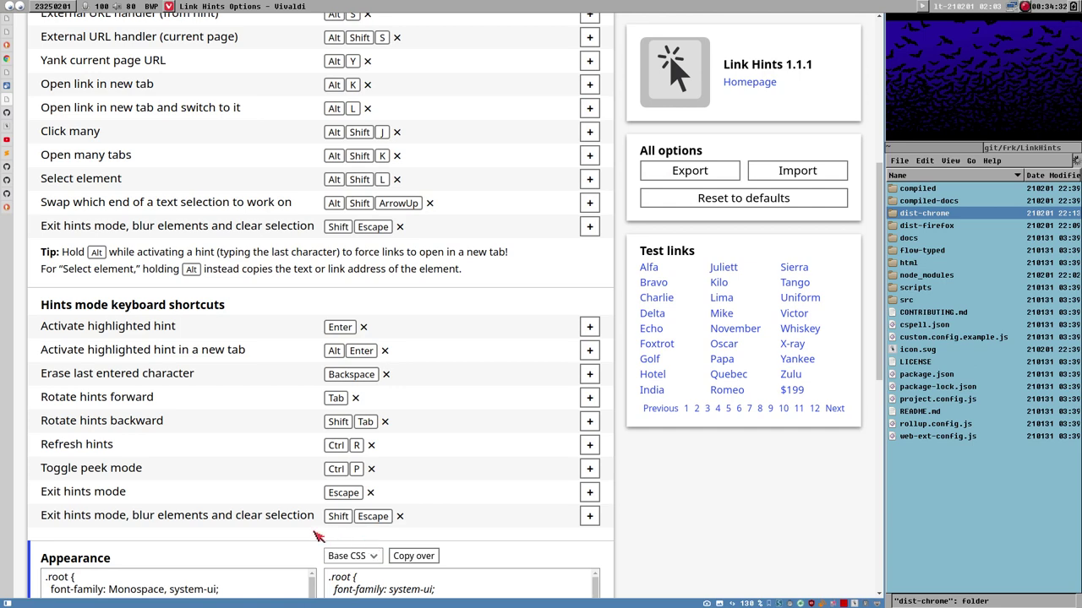
scroll(317, 536, up, 5)
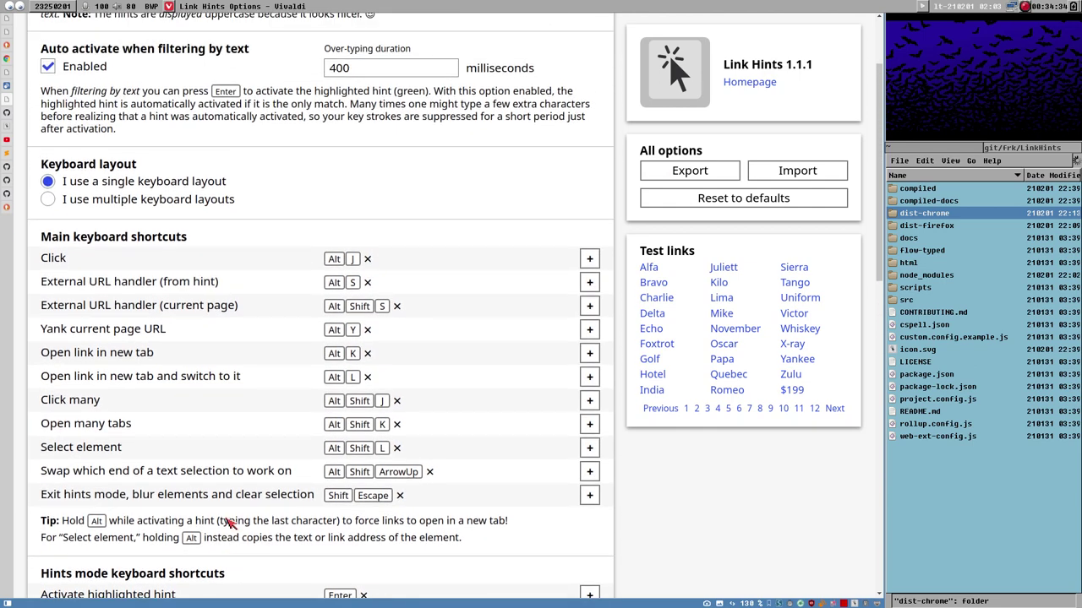
scroll(230, 548, up, 2)
scroll(230, 560, up, 1)
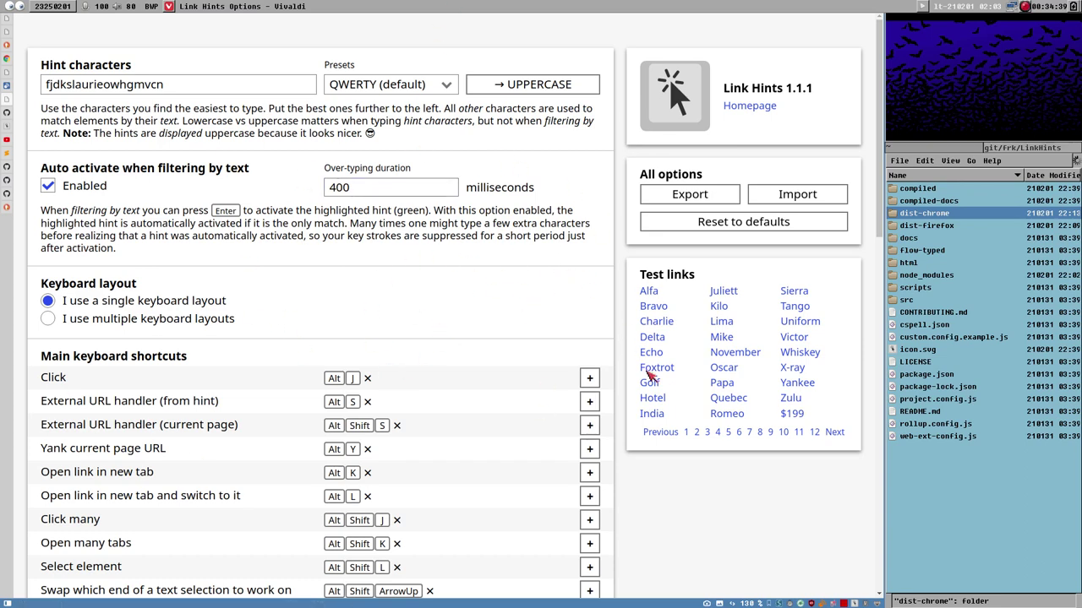
scroll(710, 473, down, 3)
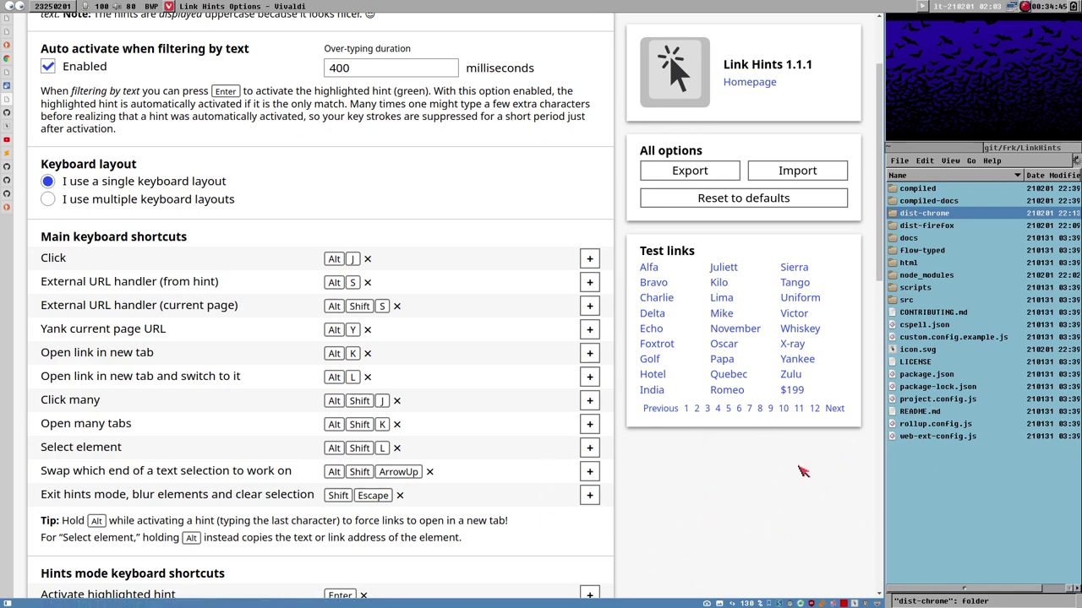
scroll(802, 471, down, 3)
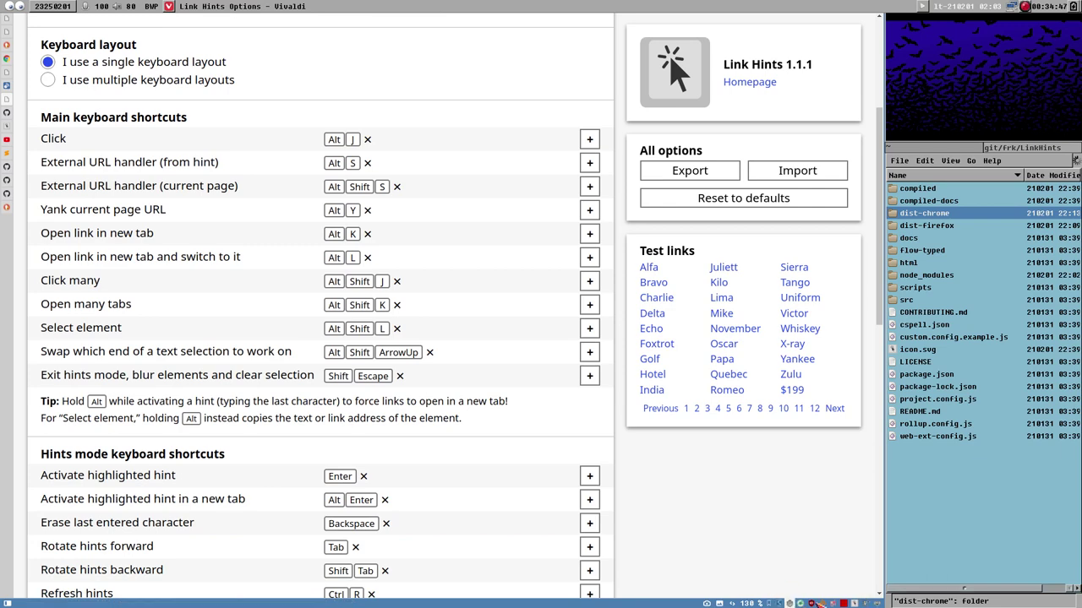
scroll(592, 570, up, 4)
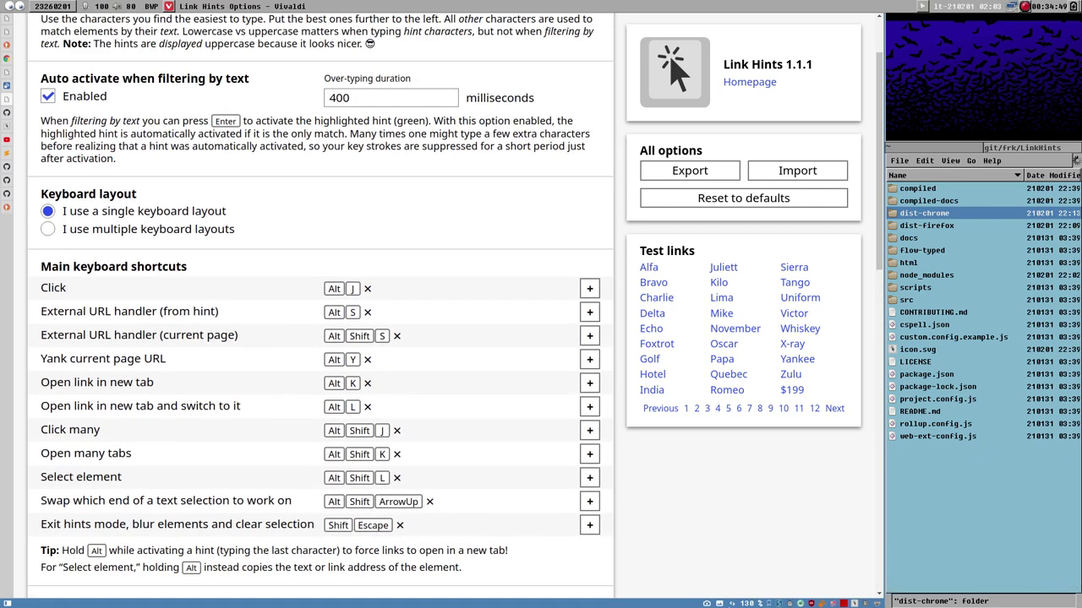
scroll(566, 422, up, 2)
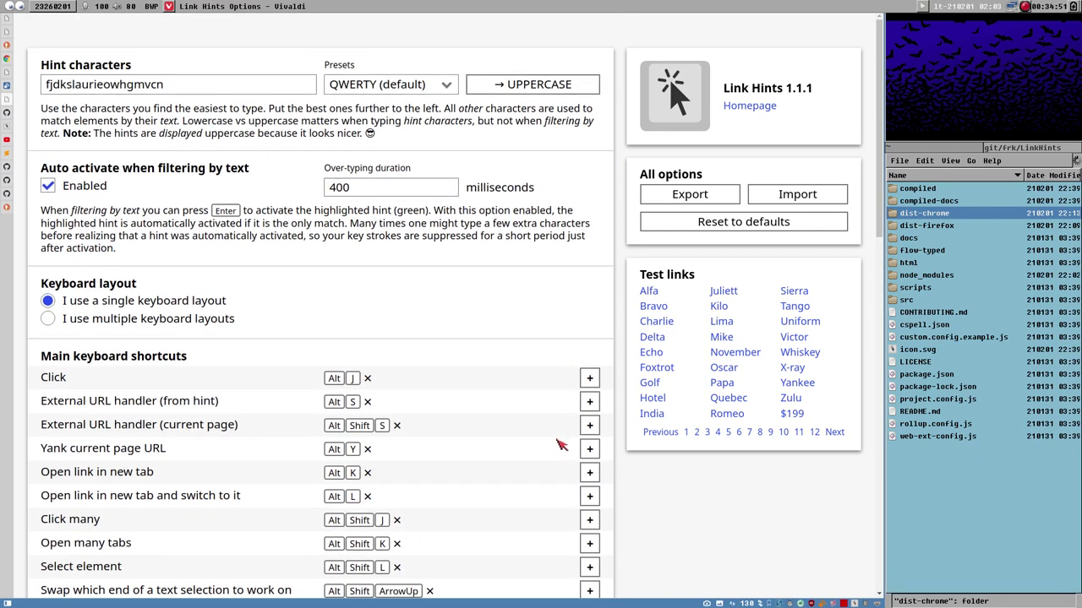
scroll(572, 172, down, 15)
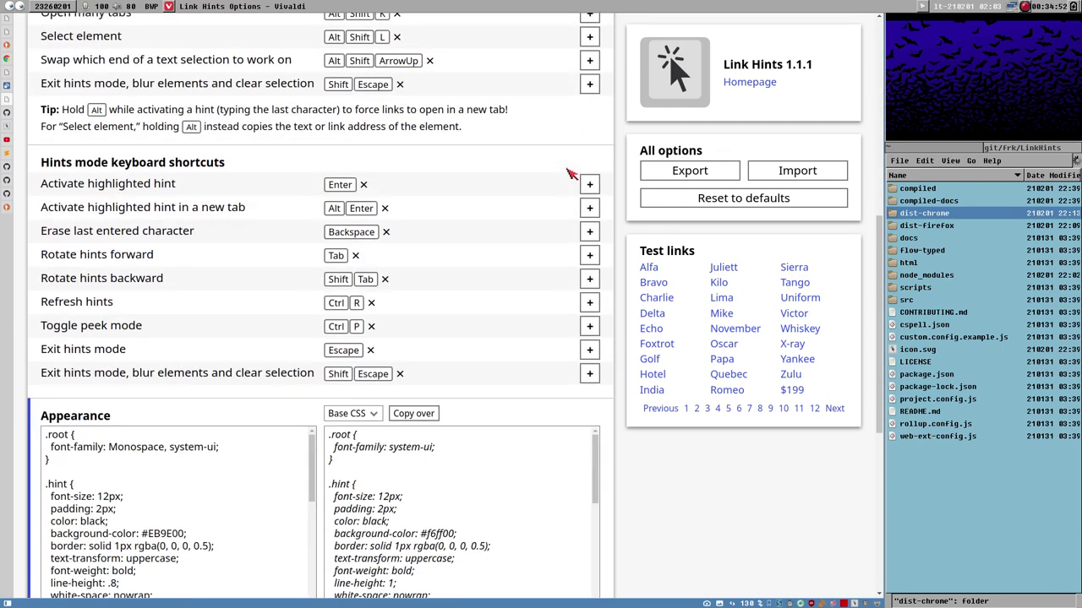
scroll(643, 363, down, 4)
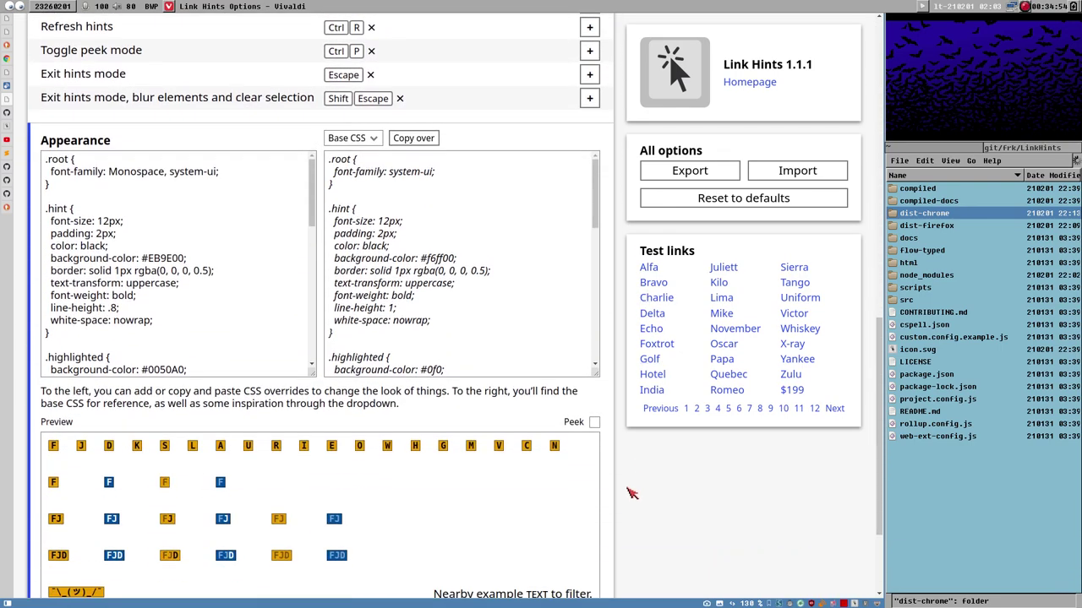
scroll(634, 440, down, 2)
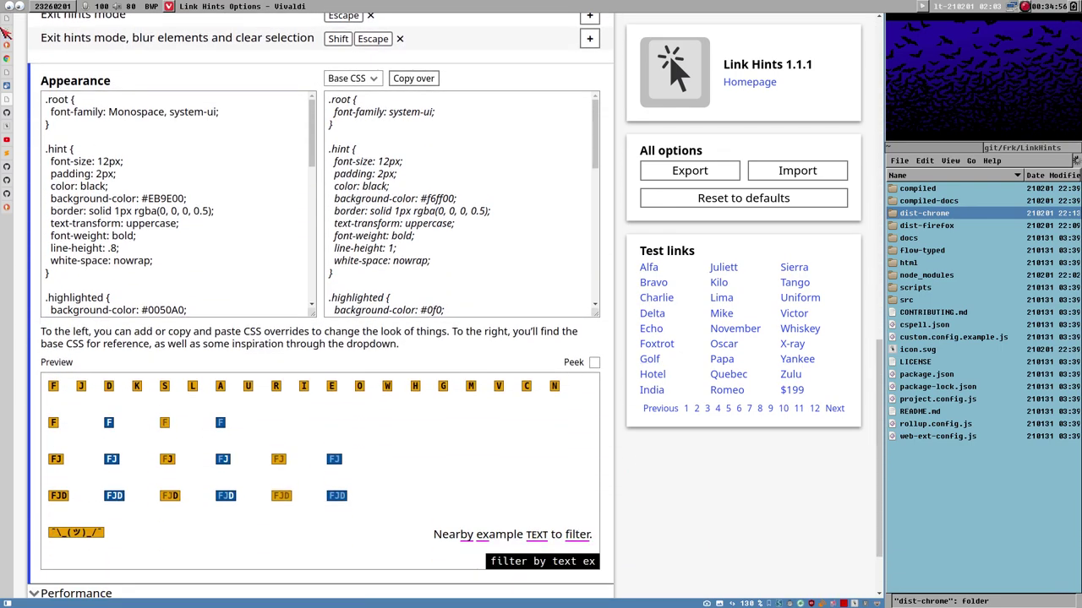
Open the vb4c Help link from its Options tab and scroll through mappings.html
click(11, 33)
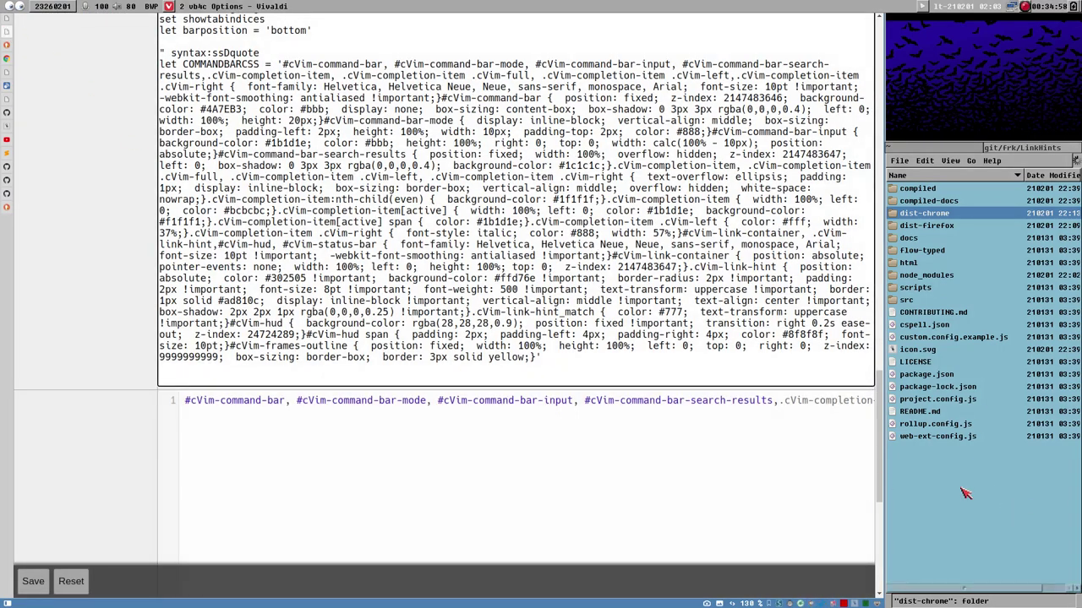
scroll(883, 421, up, 5)
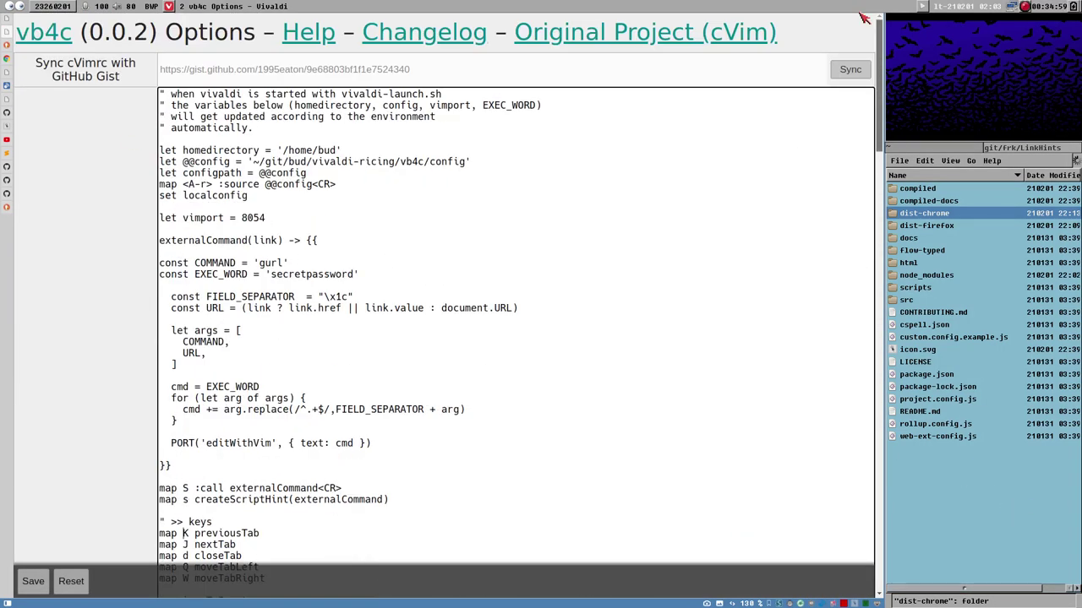
click(302, 36)
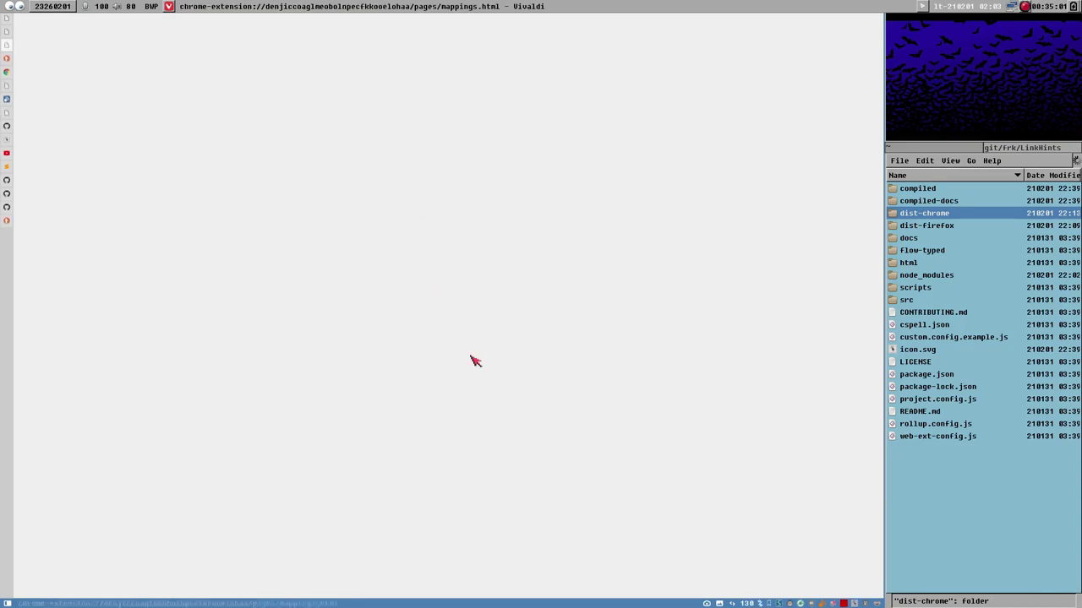
scroll(872, 37, down, 15)
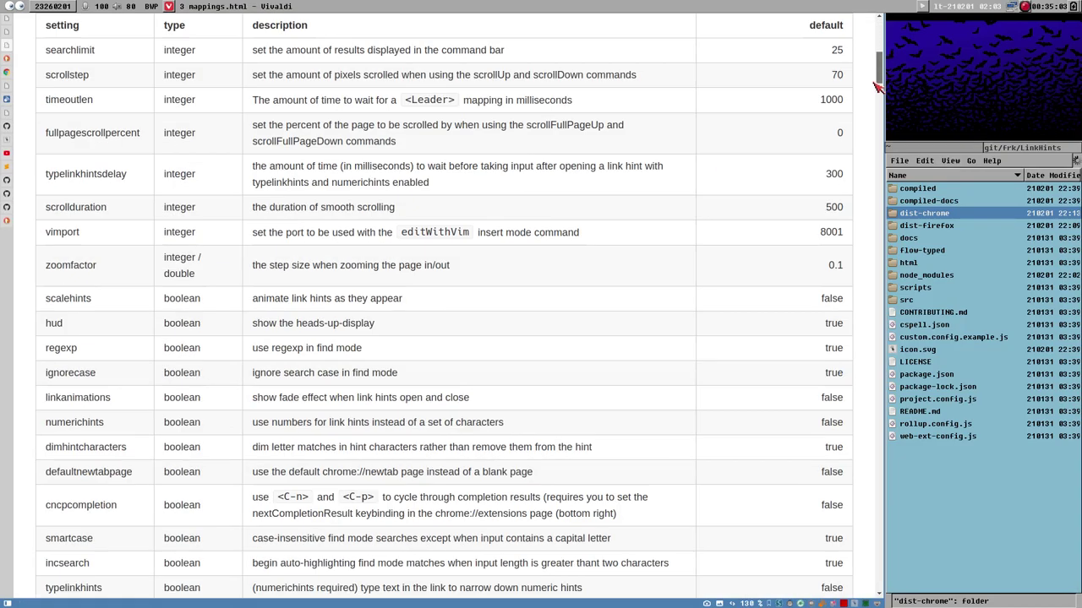
scroll(872, 37, up, 15)
scroll(869, 28, down, 15)
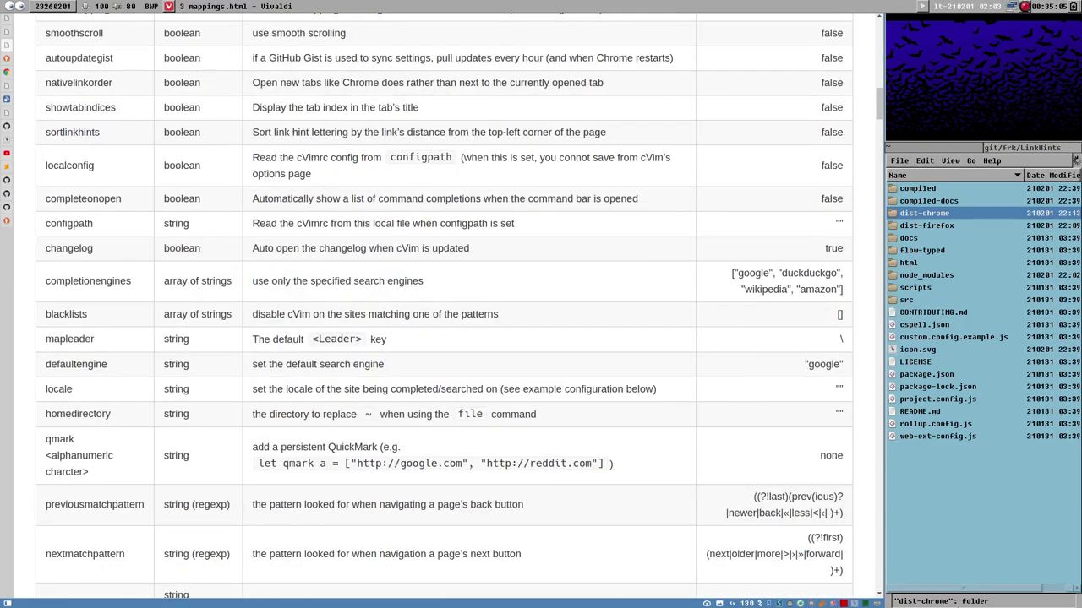
drag(879, 97, 797, 576)
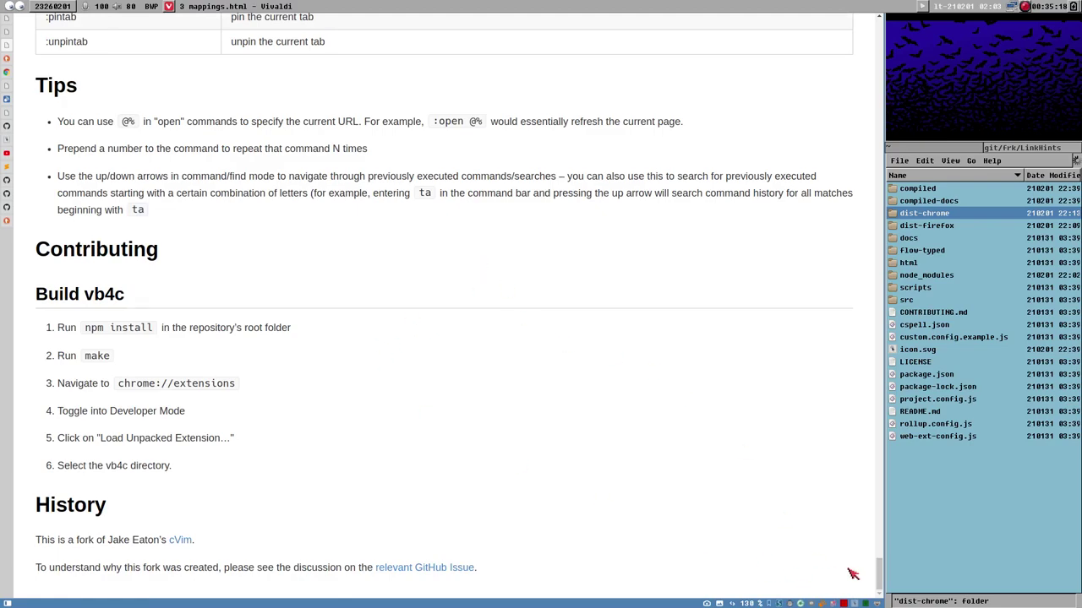
drag(884, 582, 786, 26)
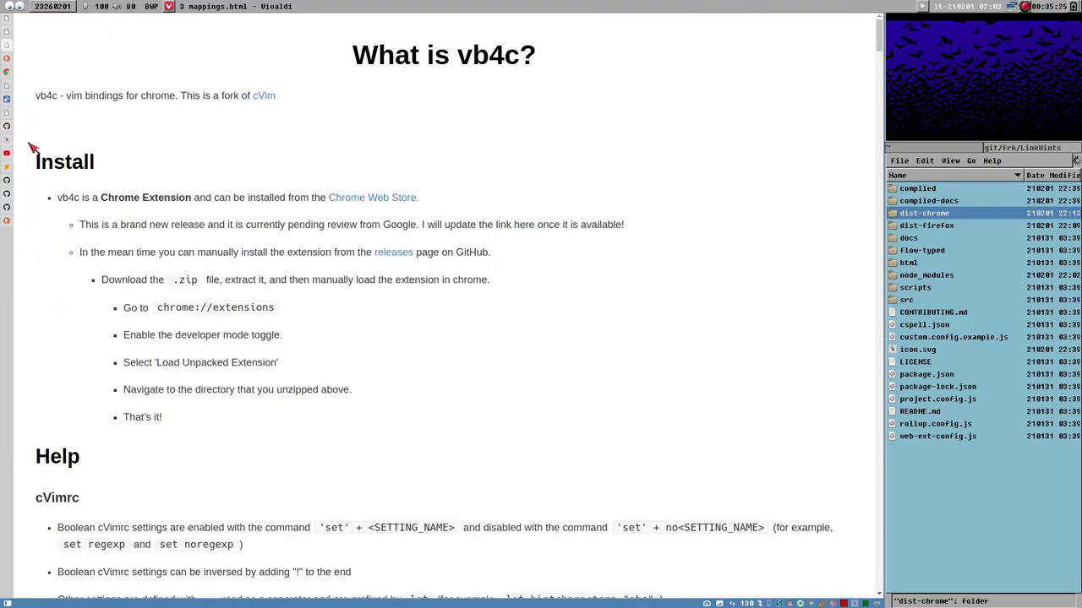
key(alt+Tab)
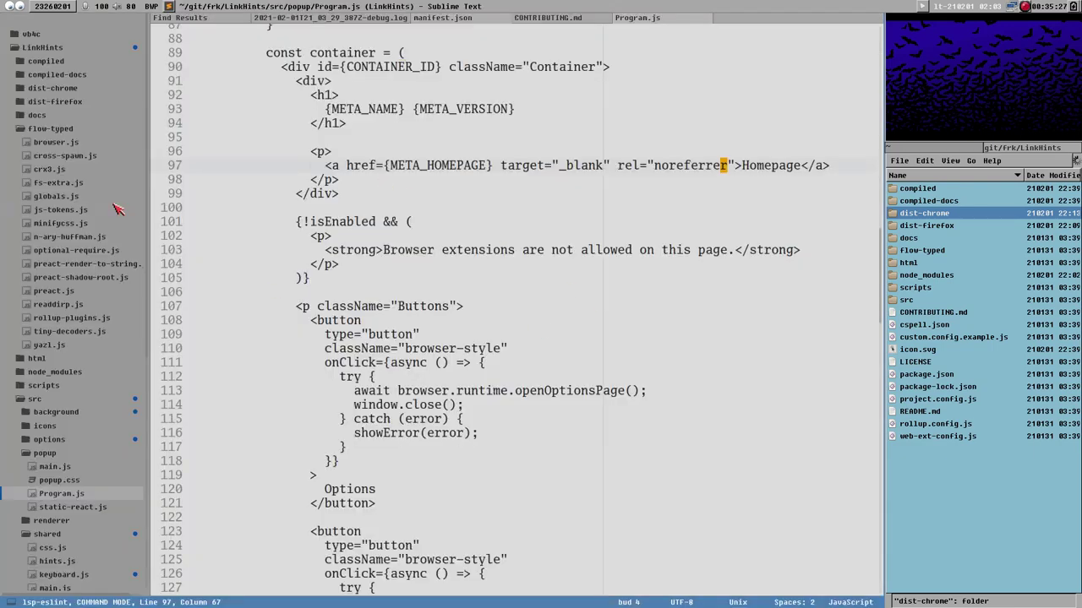
Glance at the Link Hints tab in the browser, then return to Sublime Text
key(alt+Tab)
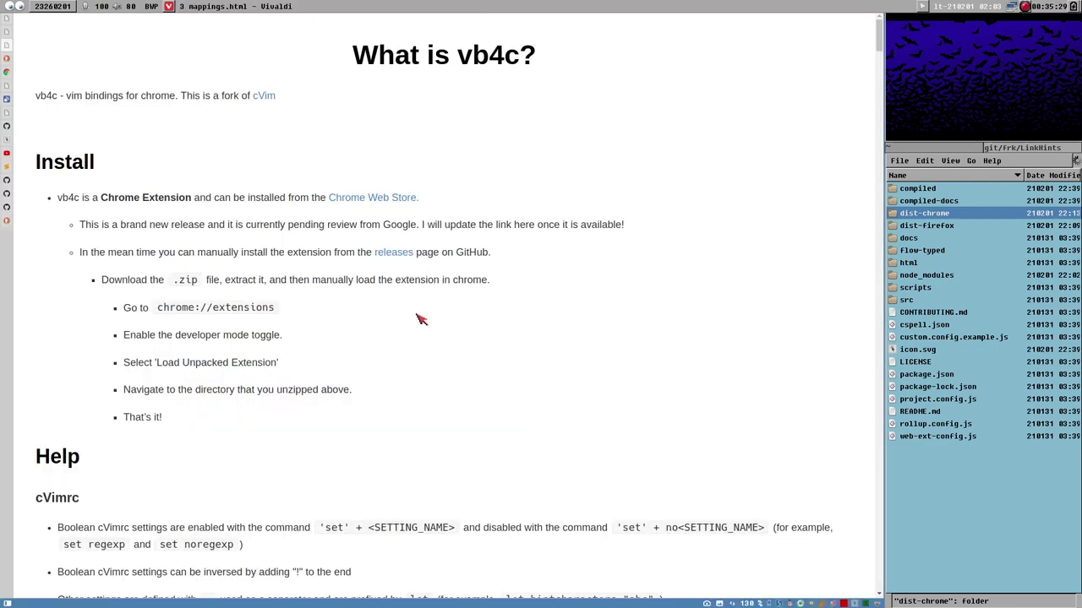
click(7, 144)
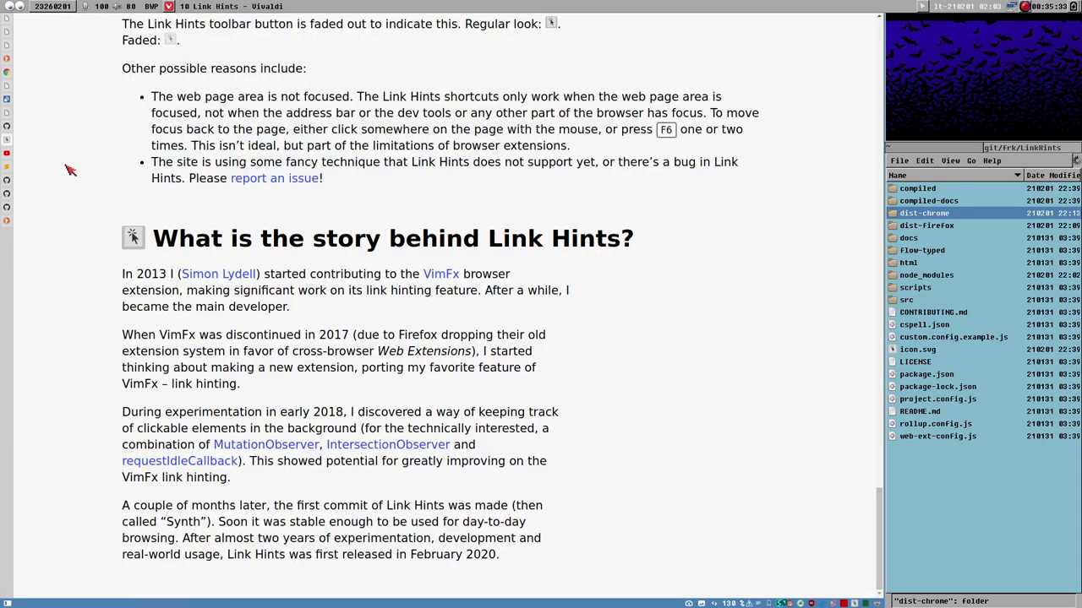
key(alt+Tab)
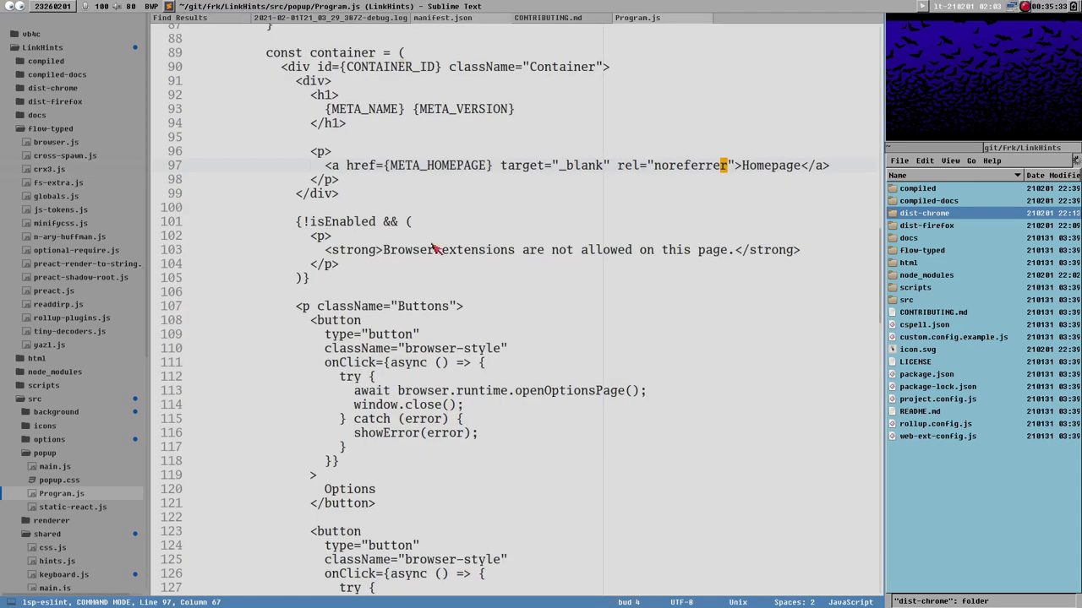
Collapse the flow-typed and src folders, then expand and re-collapse vb4c and node_modules
click(47, 129)
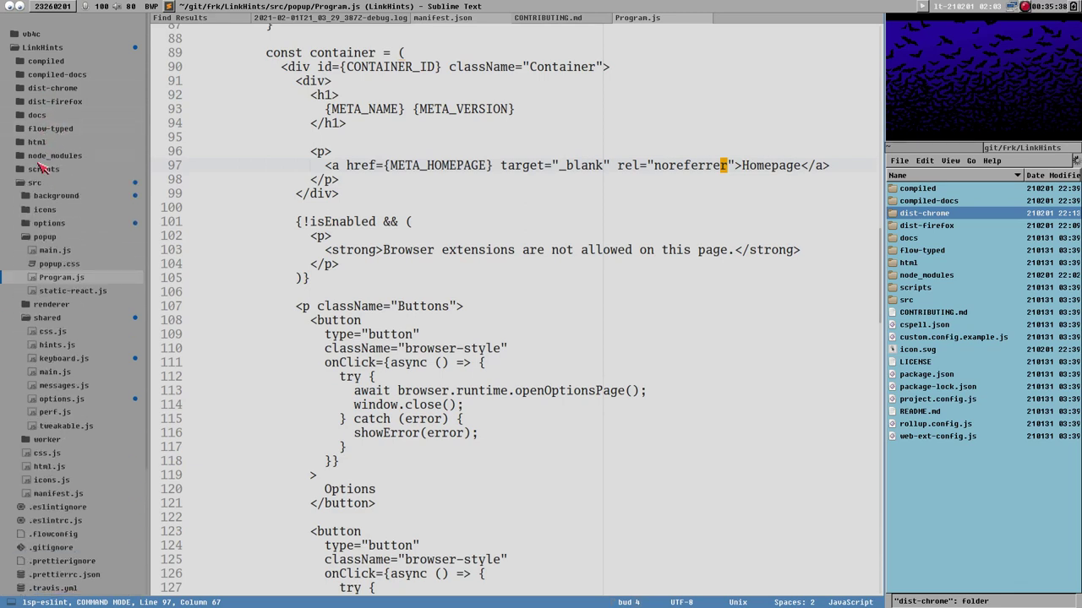
click(40, 185)
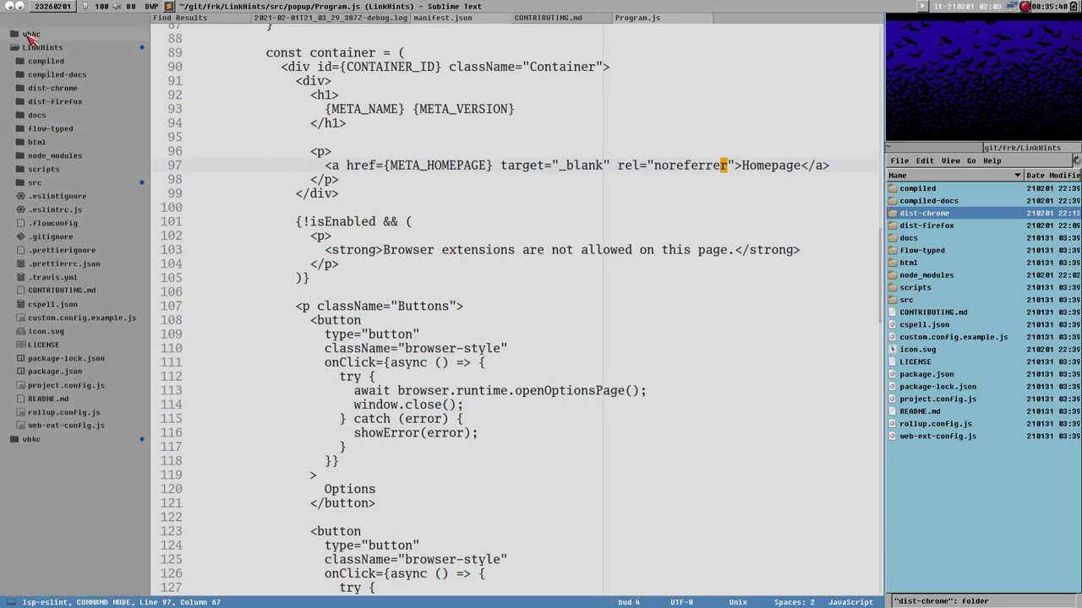
click(29, 35)
click(29, 34)
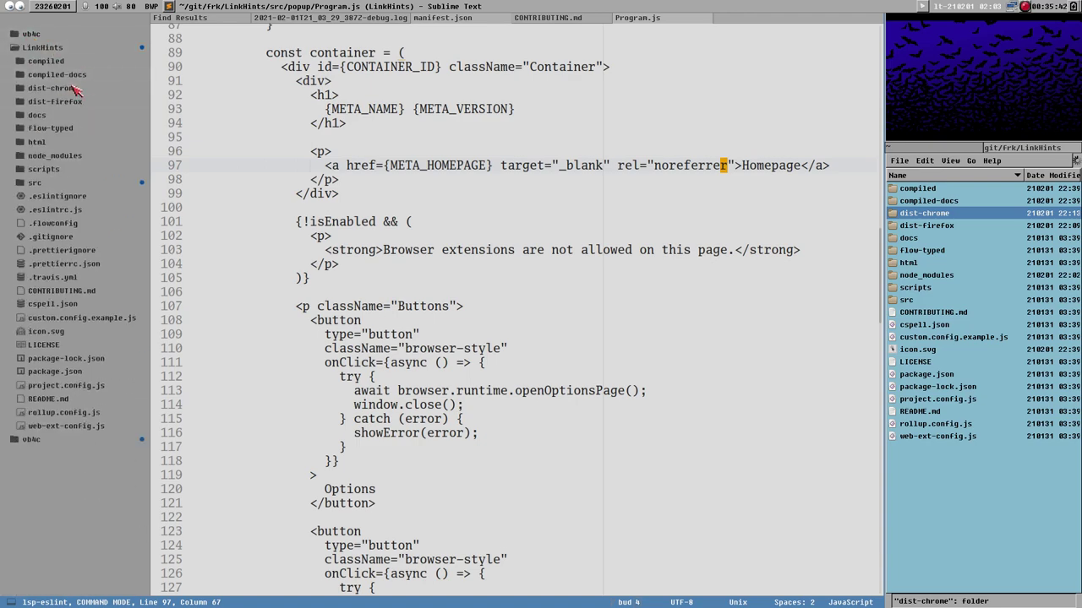
click(55, 156)
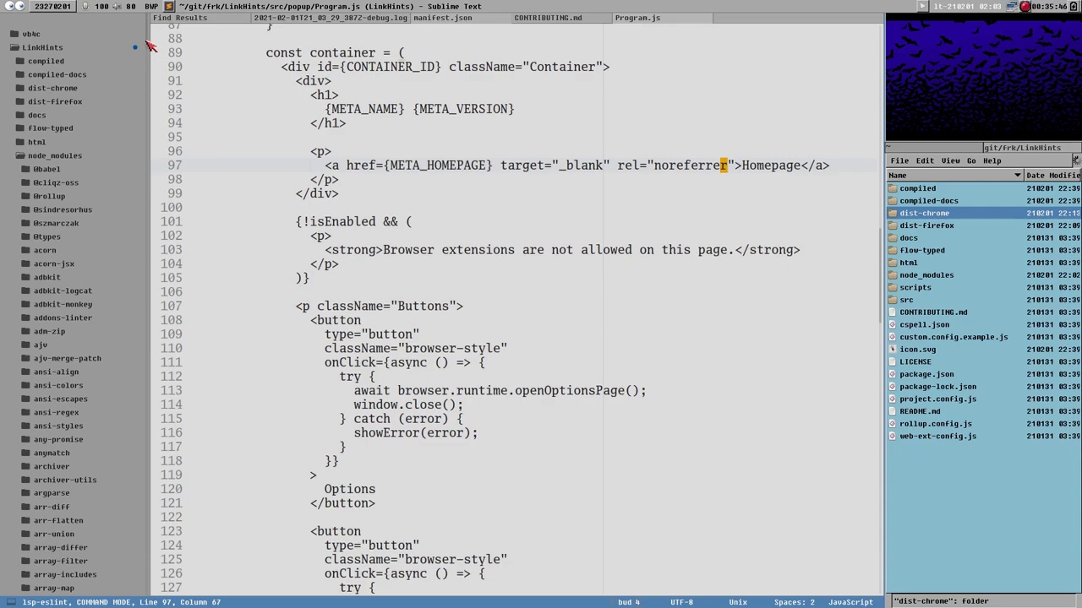
drag(151, 46, 93, 33)
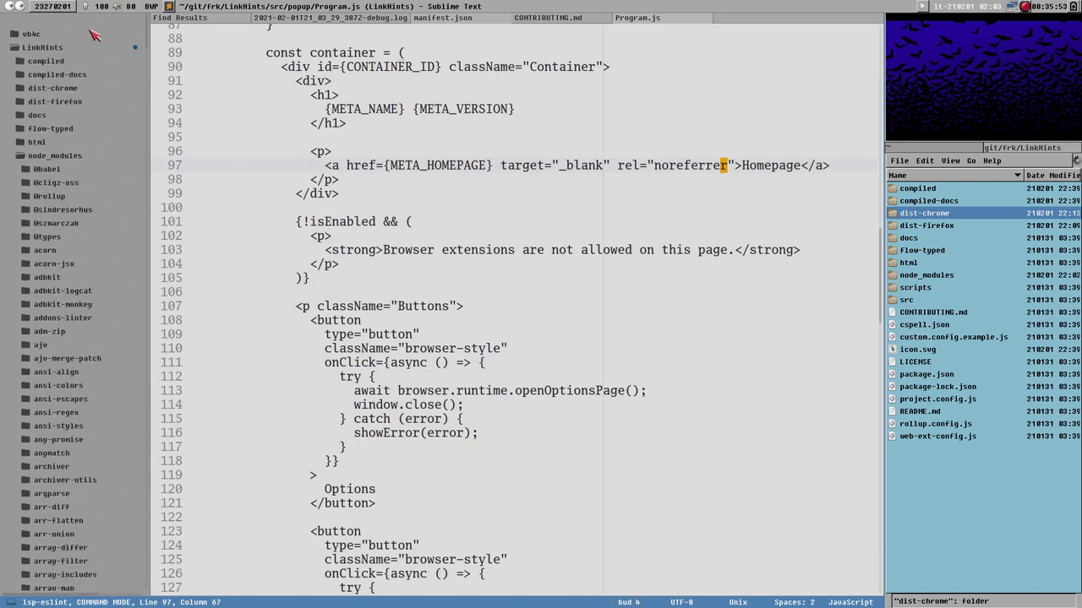
click(71, 158)
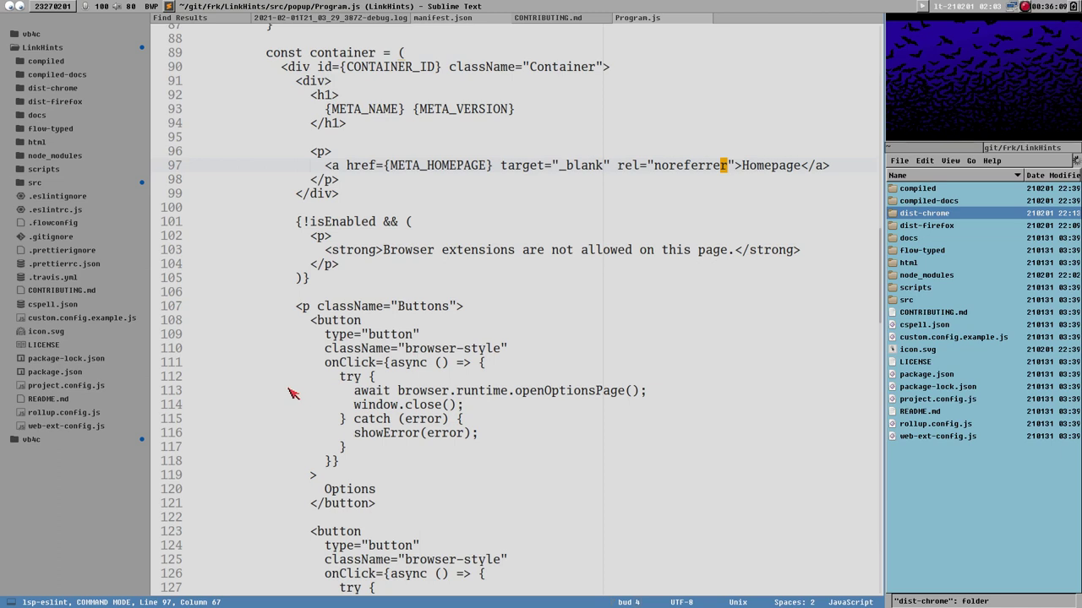
Open CONTRIBUTING.md and scroll it back to the left edge and line 1
click(69, 291)
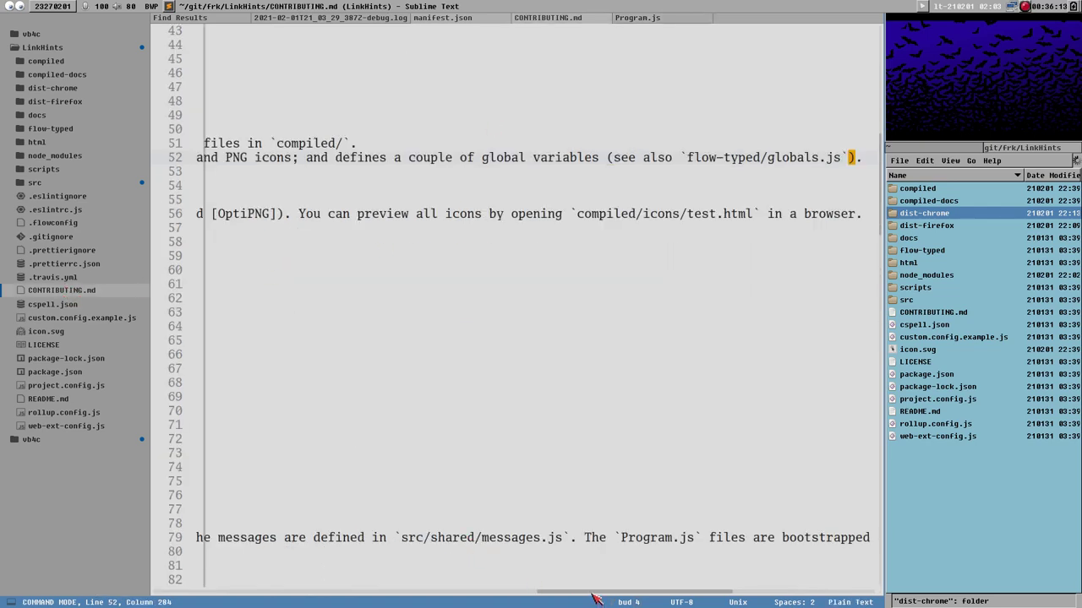
drag(594, 595, 154, 554)
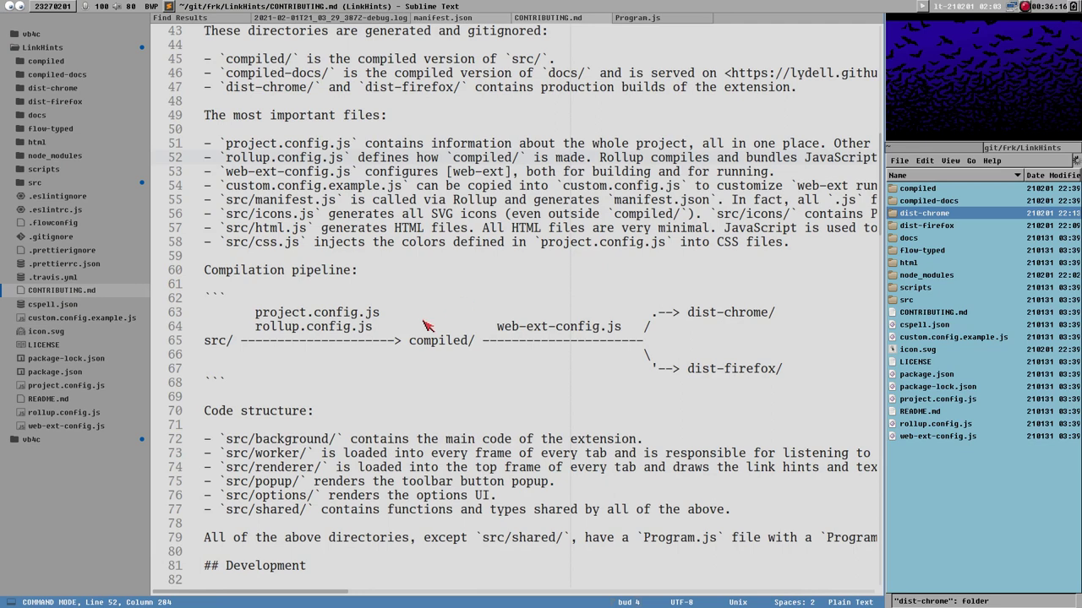
scroll(427, 326, up, 4)
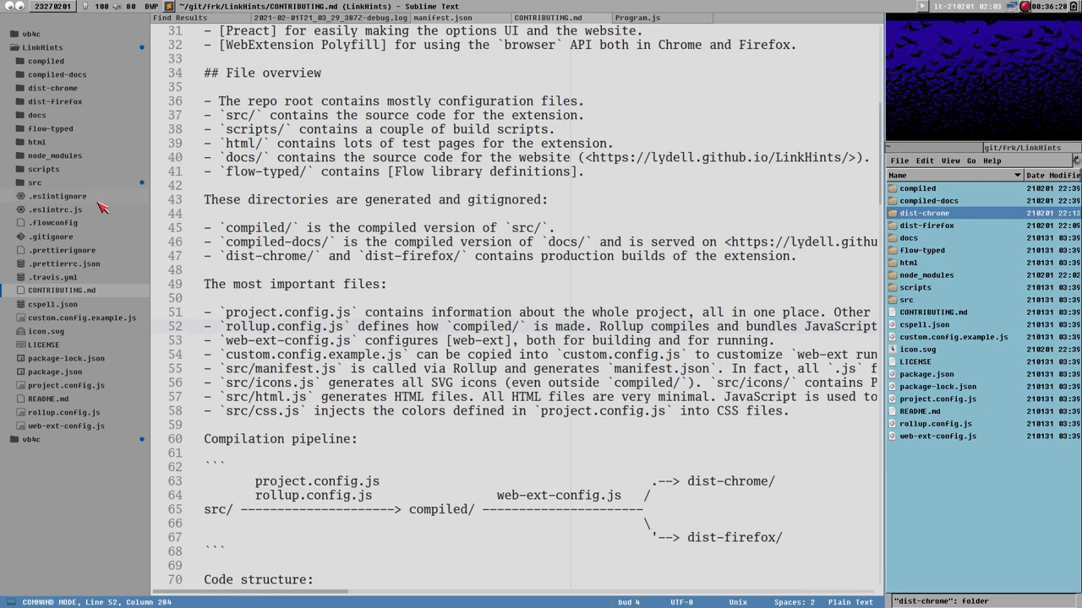
scroll(499, 314, up, 10)
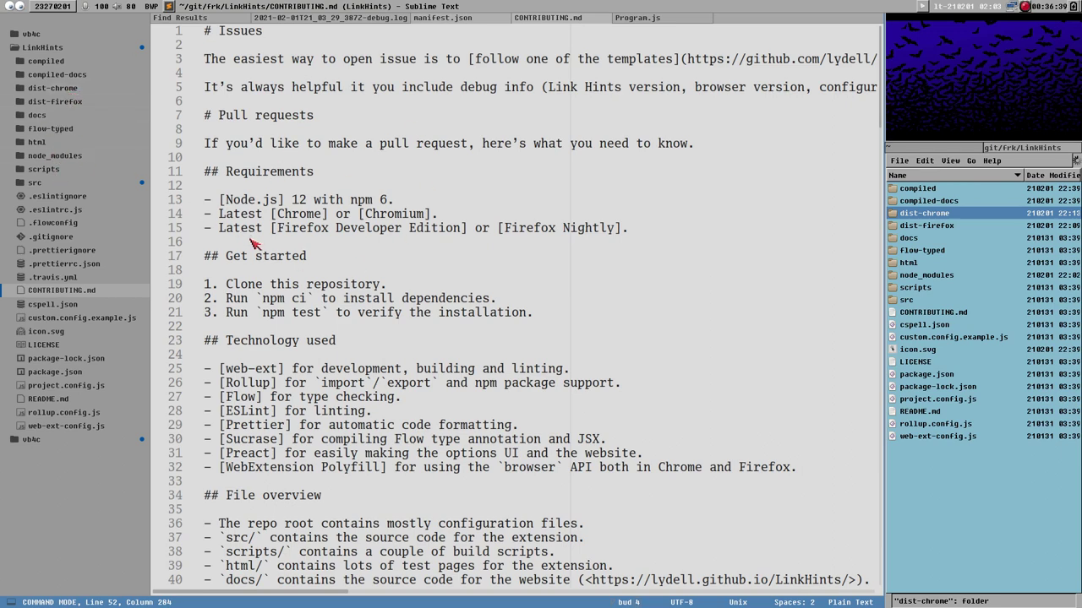
key(alt+Tab)
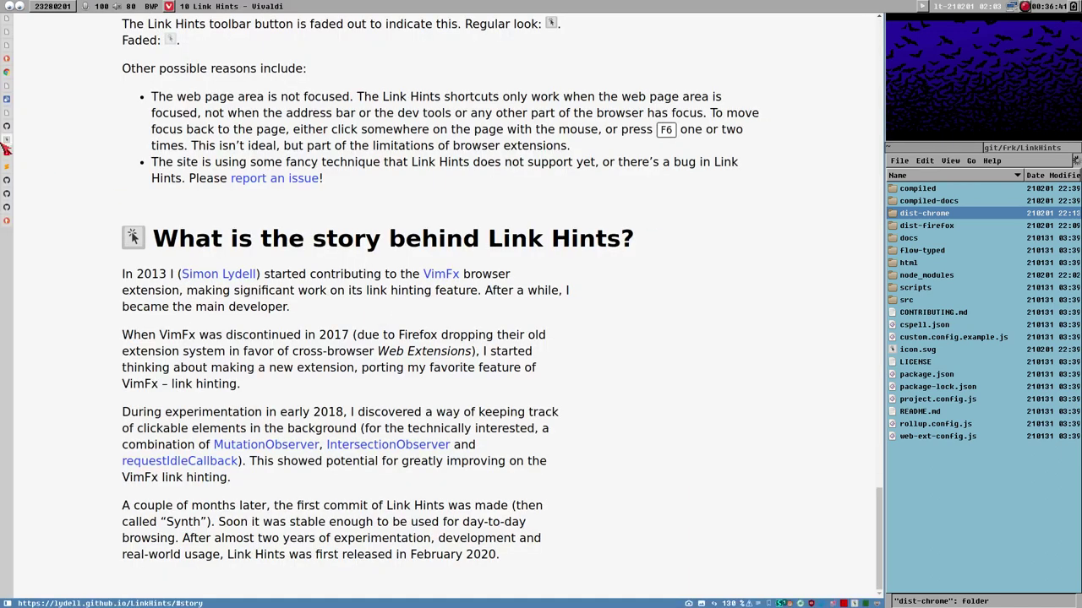
Go to the Link Hints Options tab and expand its Debug section
click(6, 51)
click(9, 43)
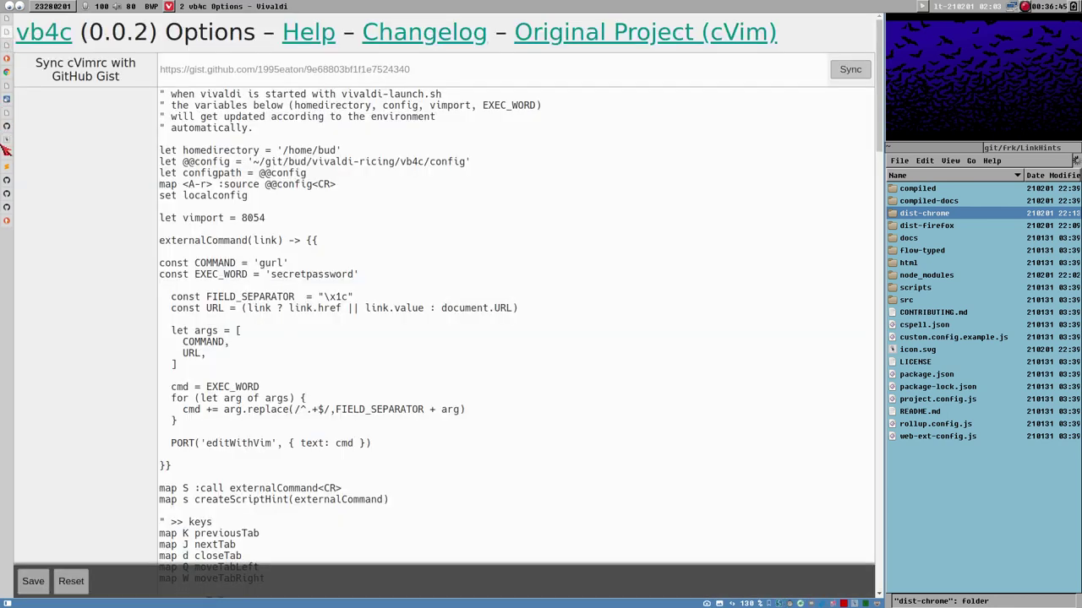
click(9, 114)
scroll(604, 423, down, 2)
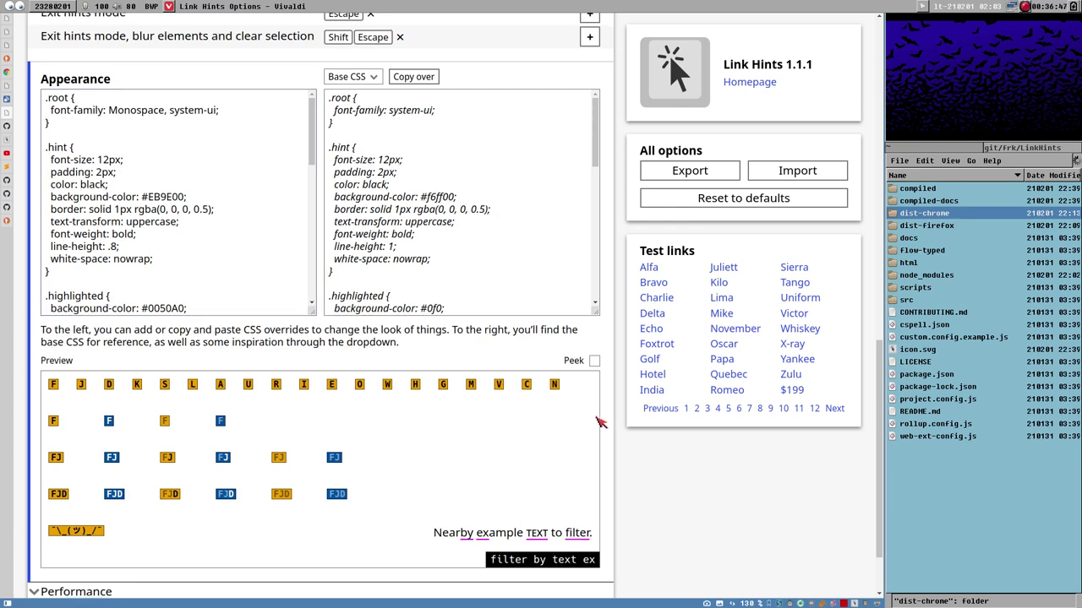
click(175, 539)
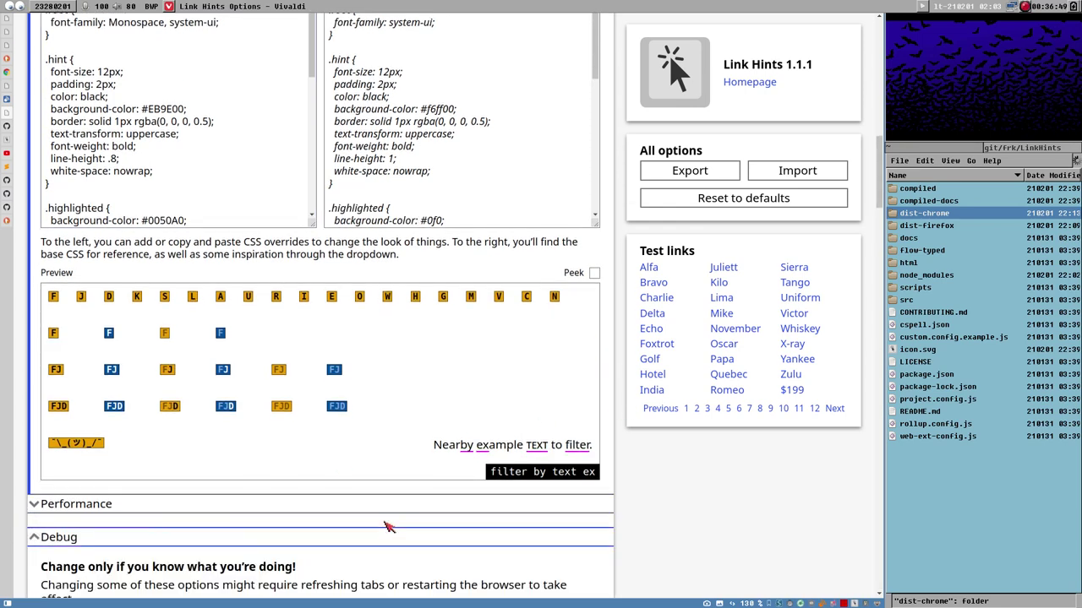
scroll(389, 414, down, 5)
scroll(389, 415, down, 10)
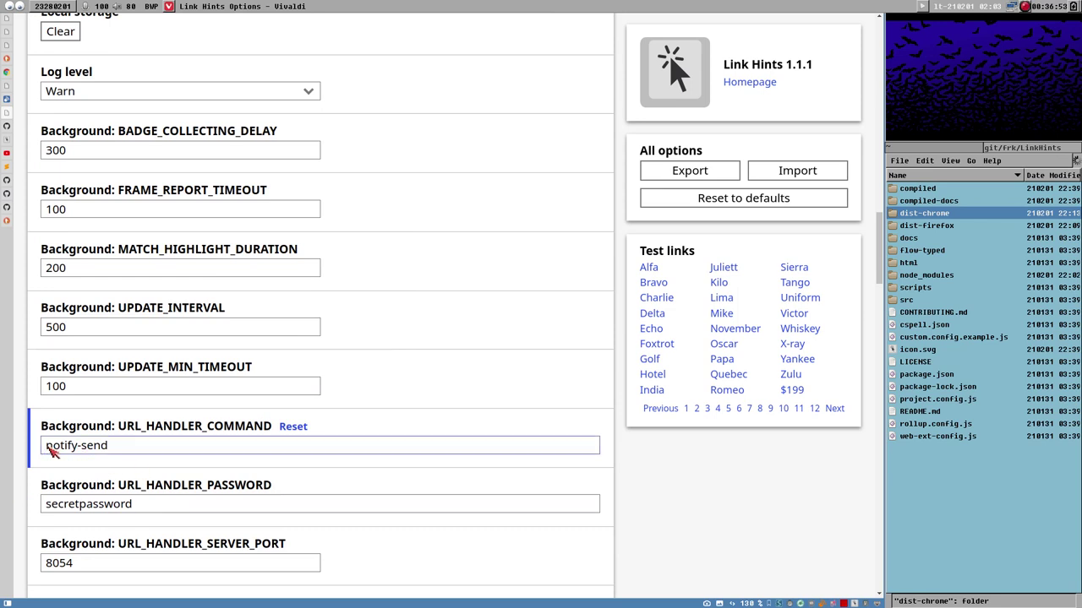
Replace the URL_HANDLER_COMMAND value notify-send with gurl
drag(47, 448, 104, 458)
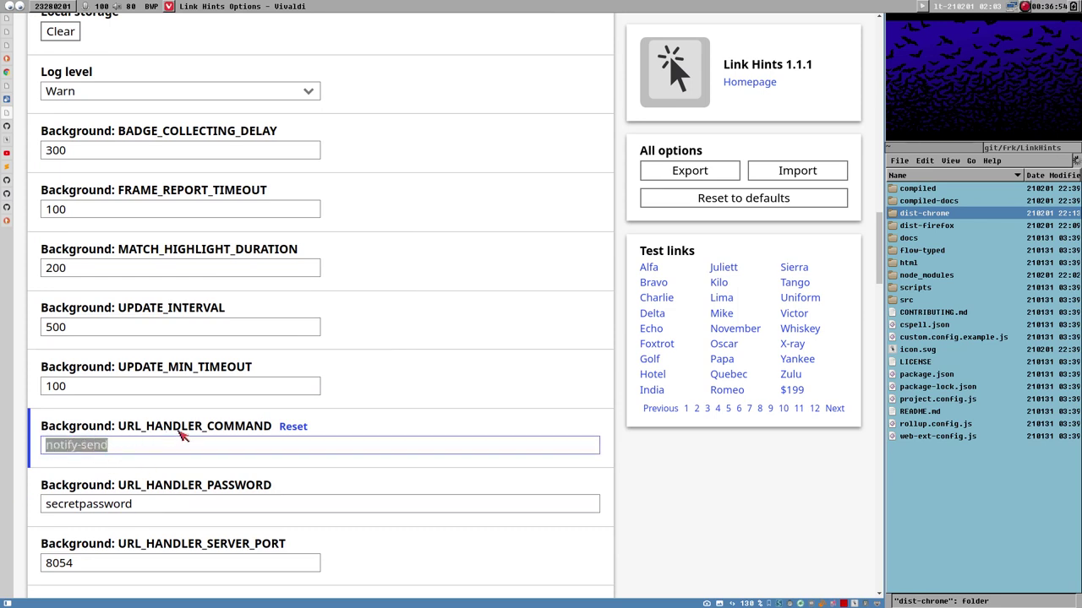
click(90, 445)
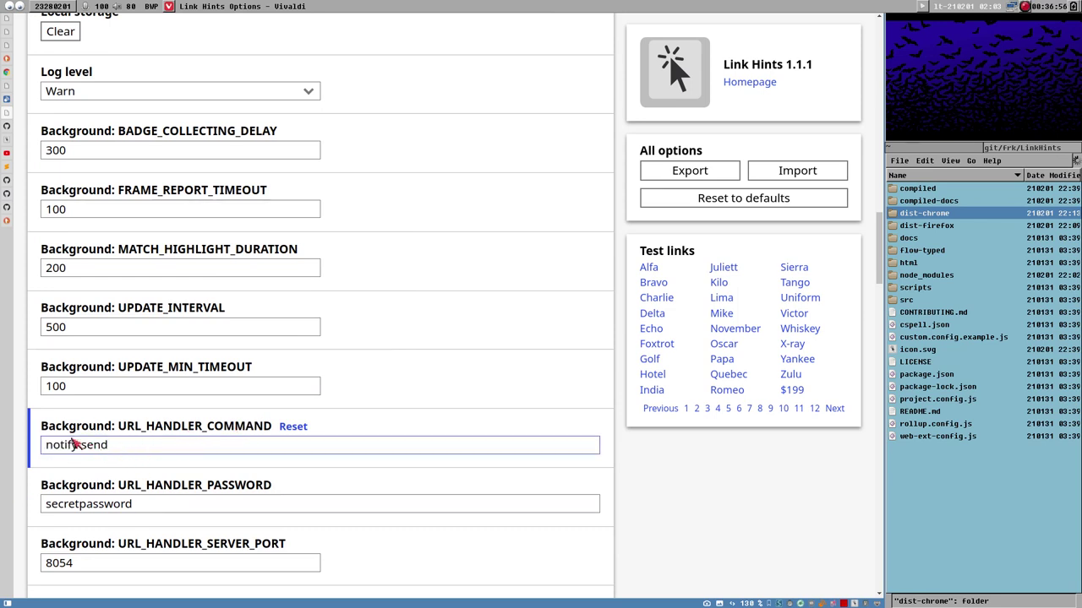
triple_click(73, 443)
click(146, 450)
key(alt+j)
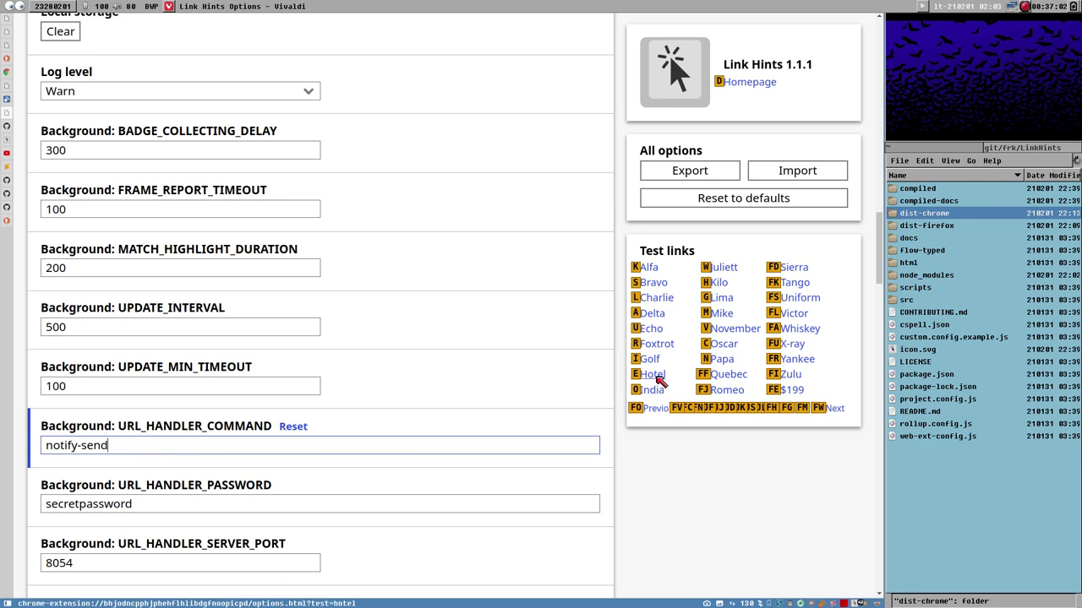
key(Escape)
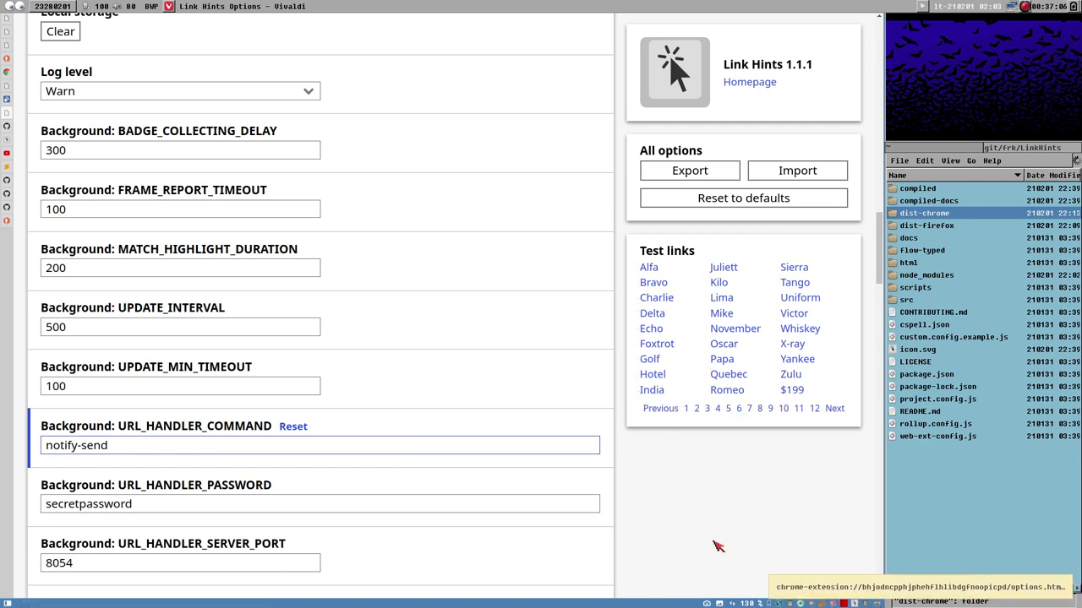
key(ctrl+shift+Left)
key(ctrl+shift+Left)
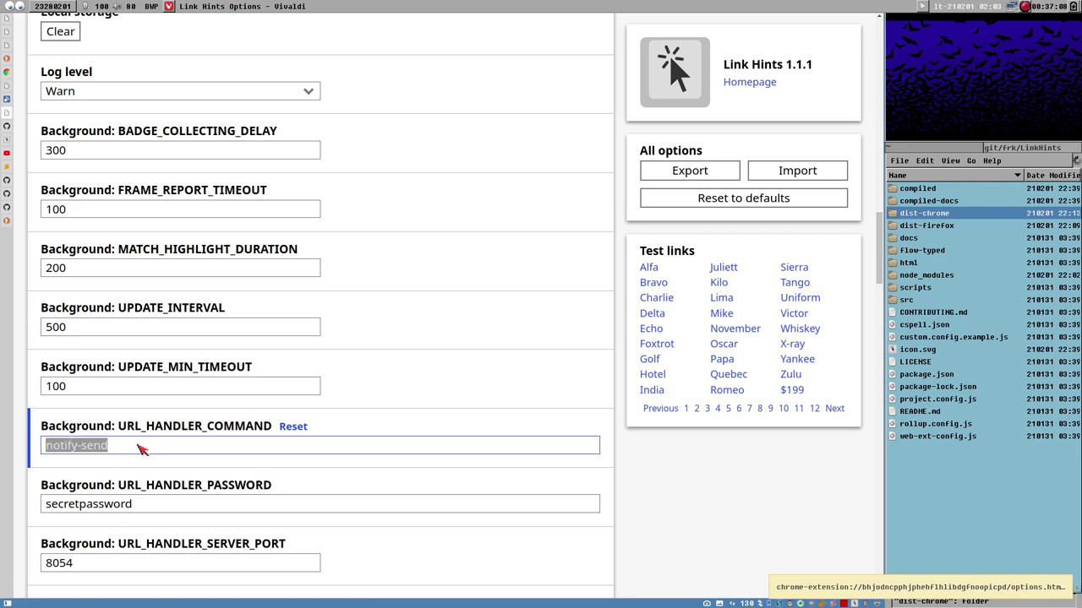
text(gurl)
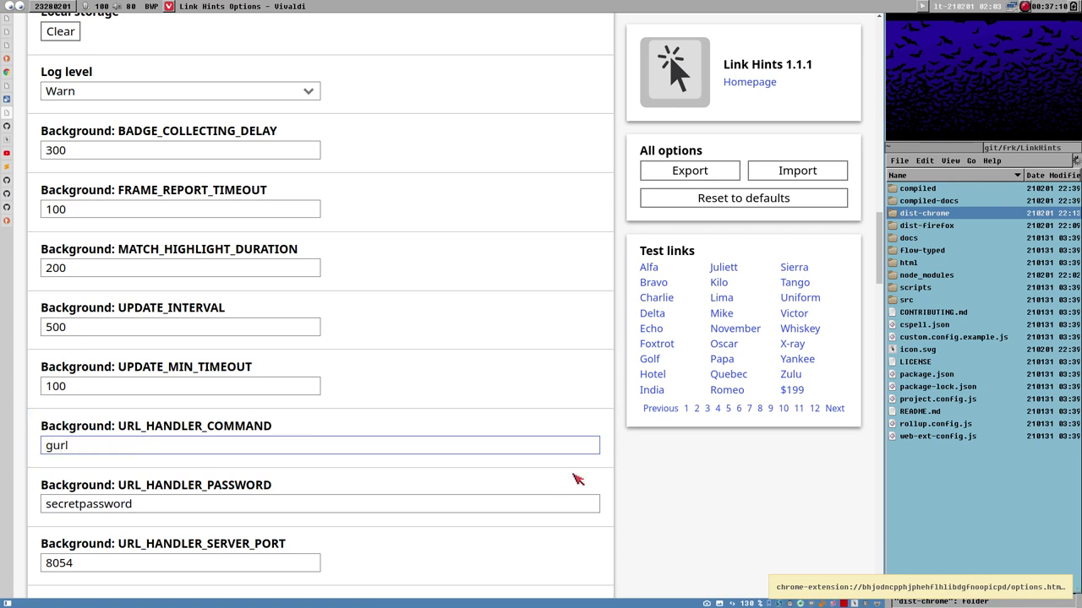
click(672, 467)
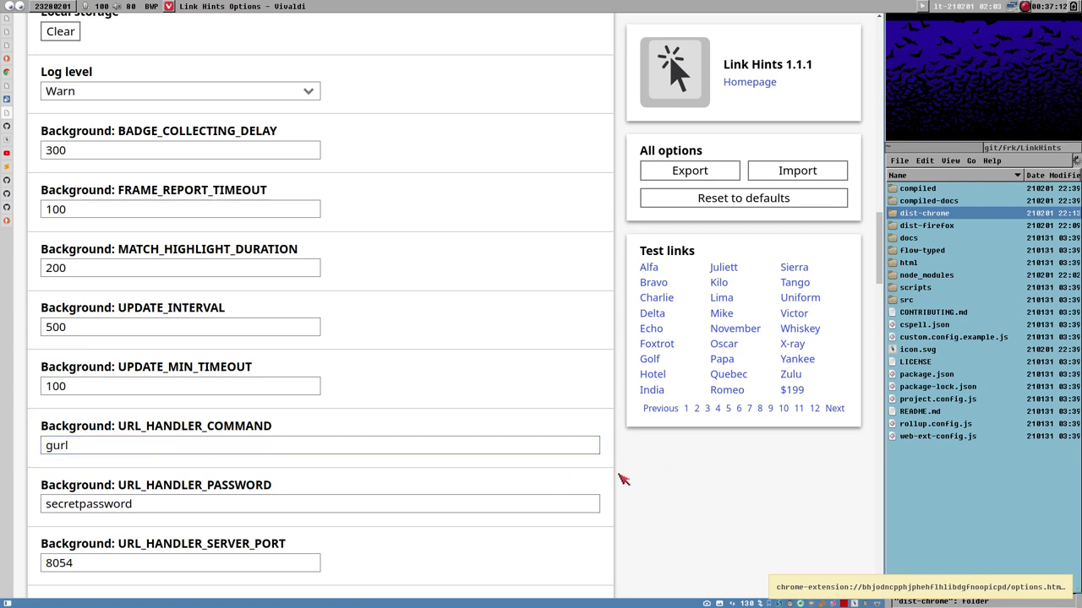
Test a link hint with the gurl handler and review the server port 8054 setting
key(alt+j)
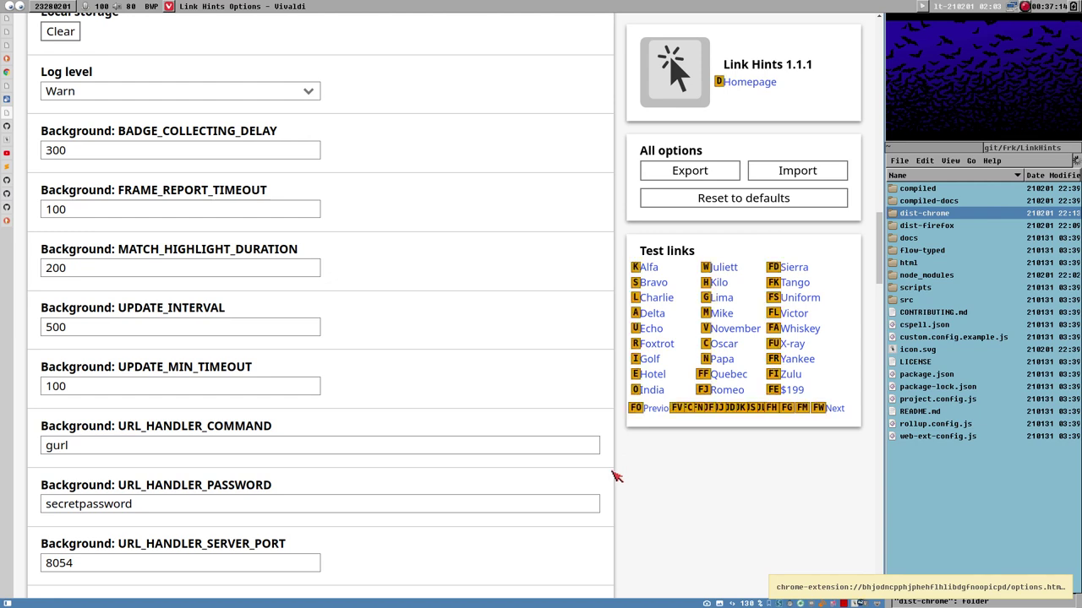
key(a)
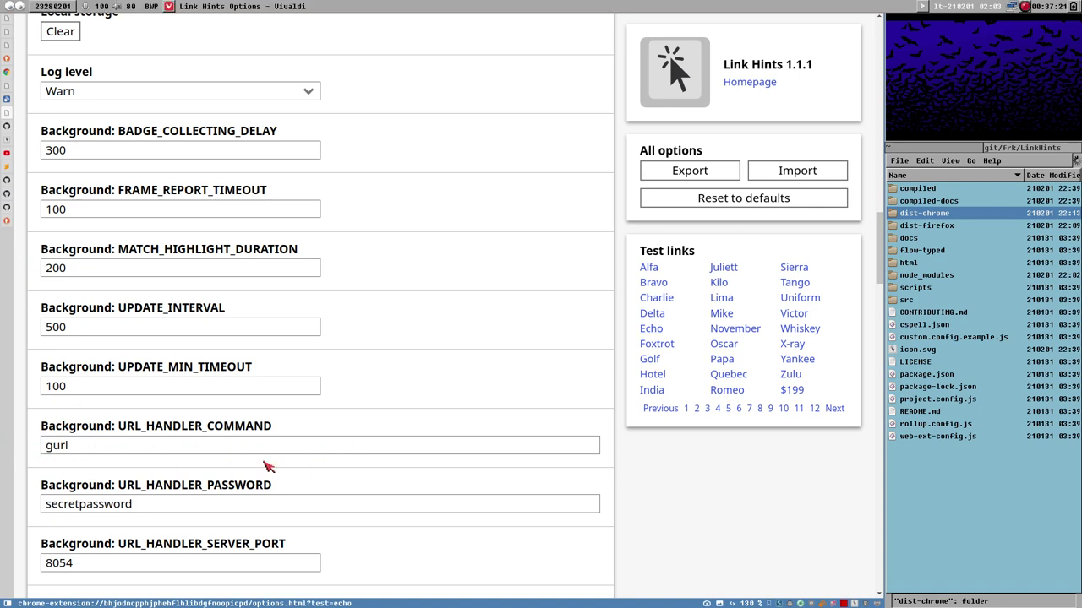
drag(60, 562, 110, 567)
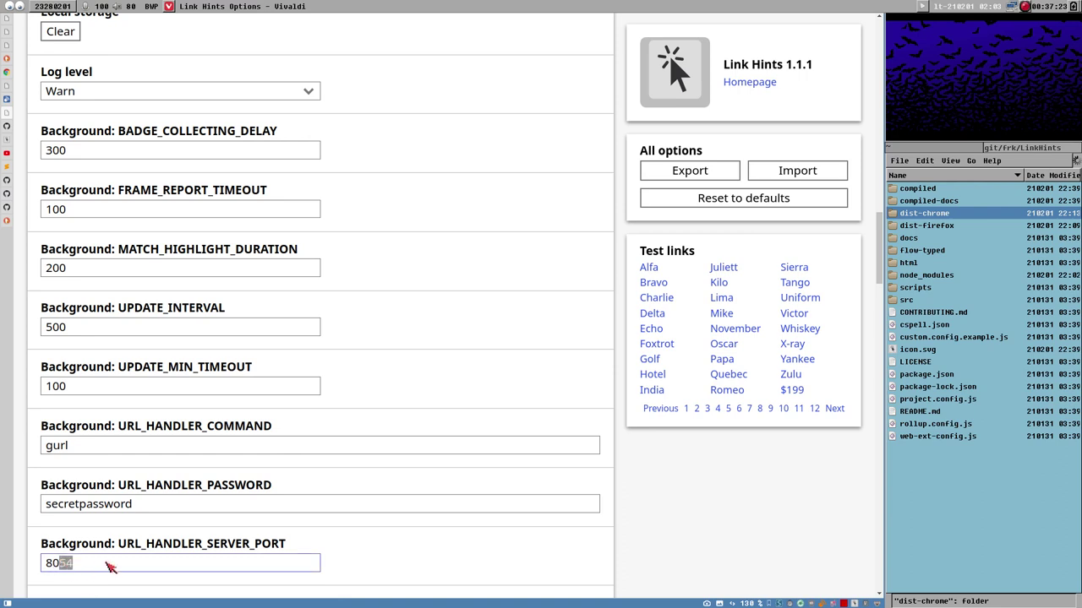
click(110, 568)
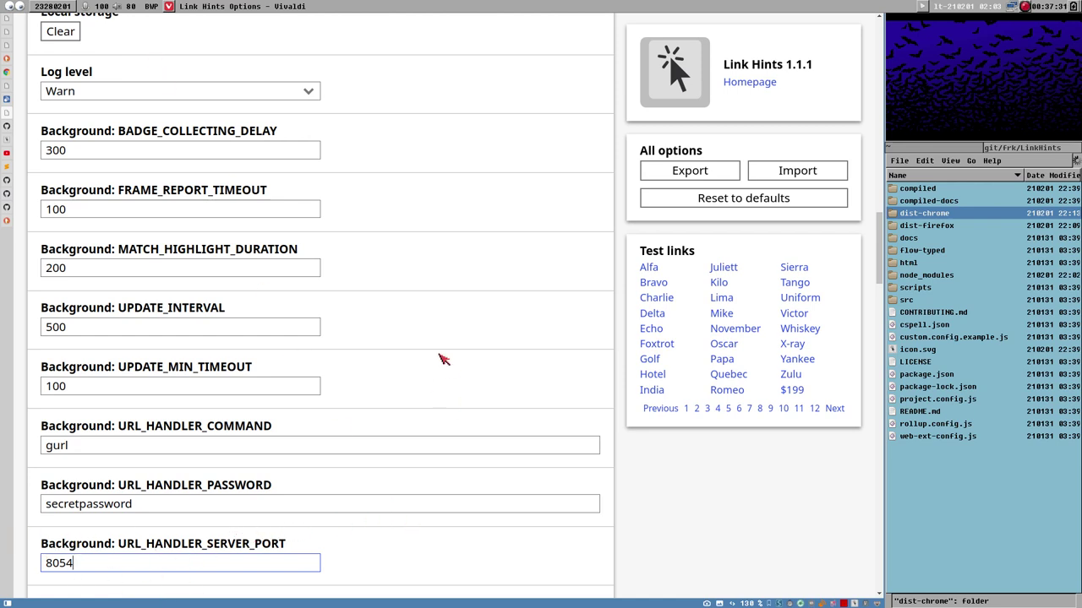
scroll(420, 361, up, 3)
scroll(420, 361, down, 4)
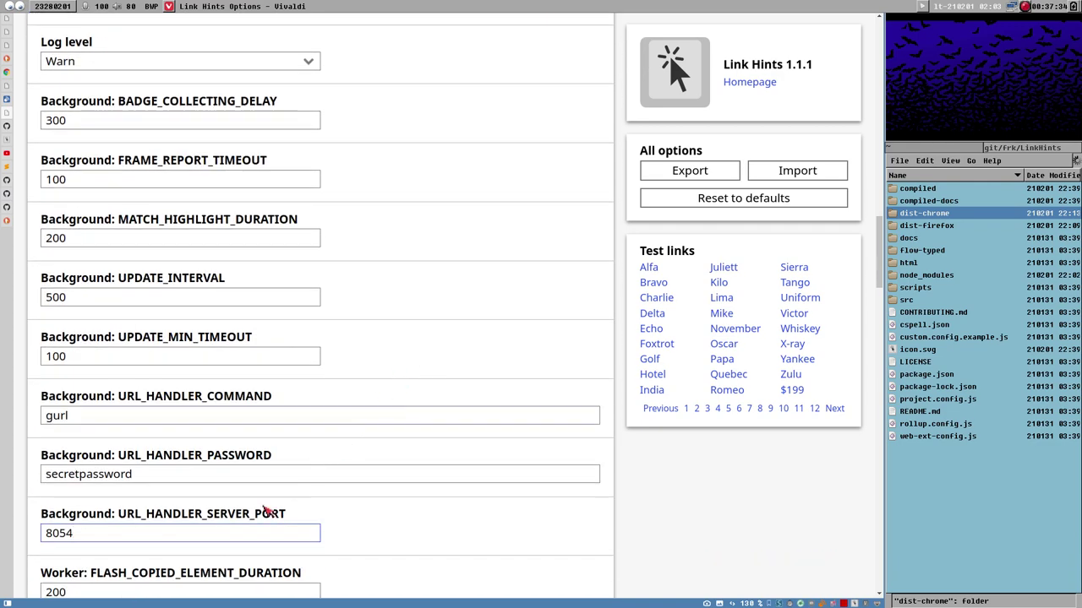
scroll(160, 504, down, 2)
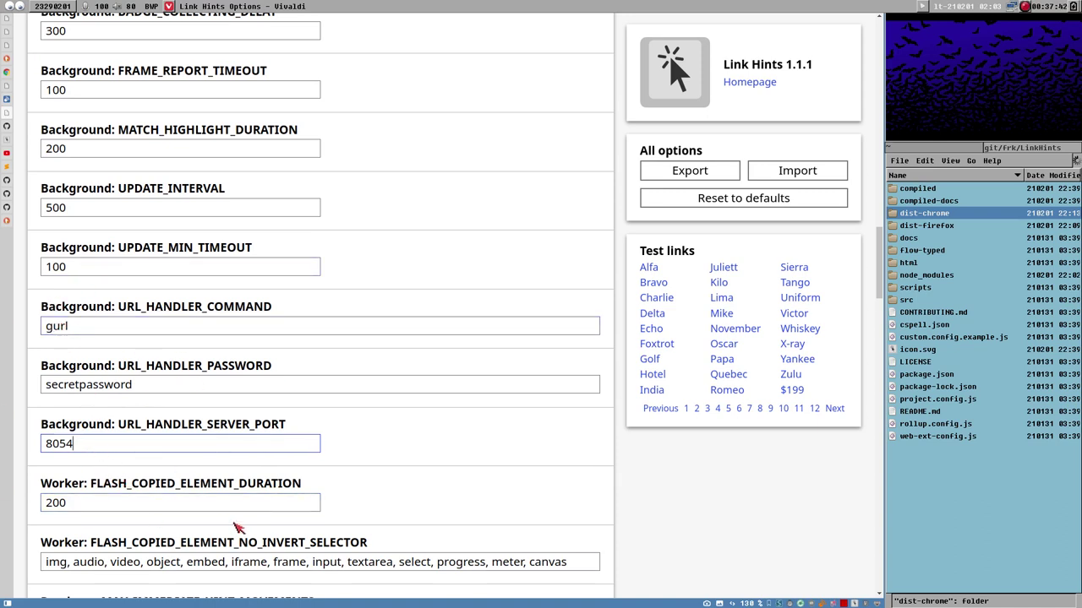
scroll(242, 507, up, 3)
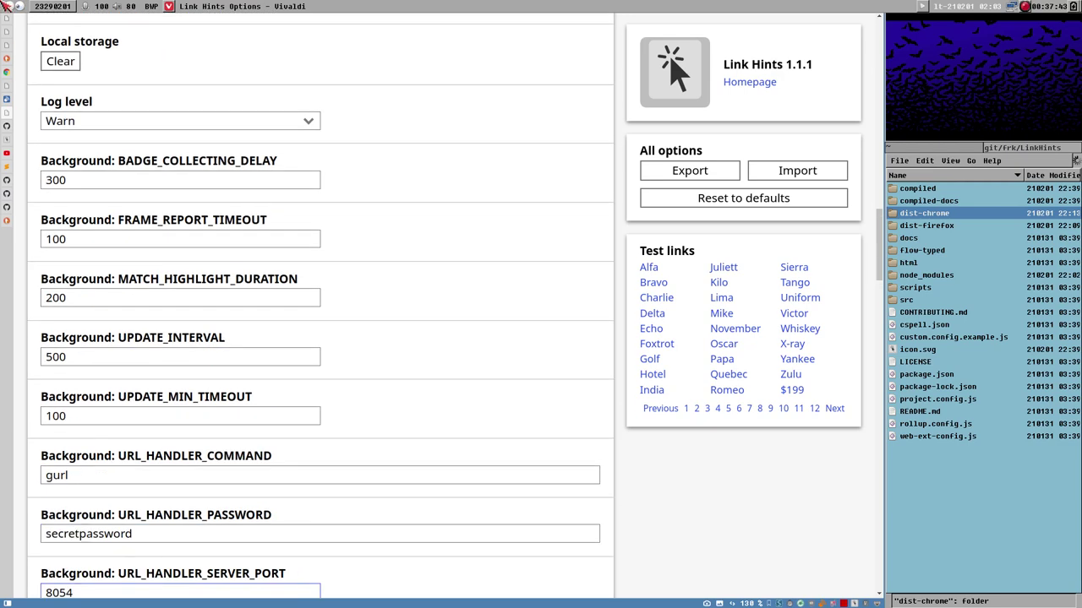
Browse the qutebrowser, .travis.yml and forked LinkHints file-list tabs, then switch to Sublime Text
click(7, 127)
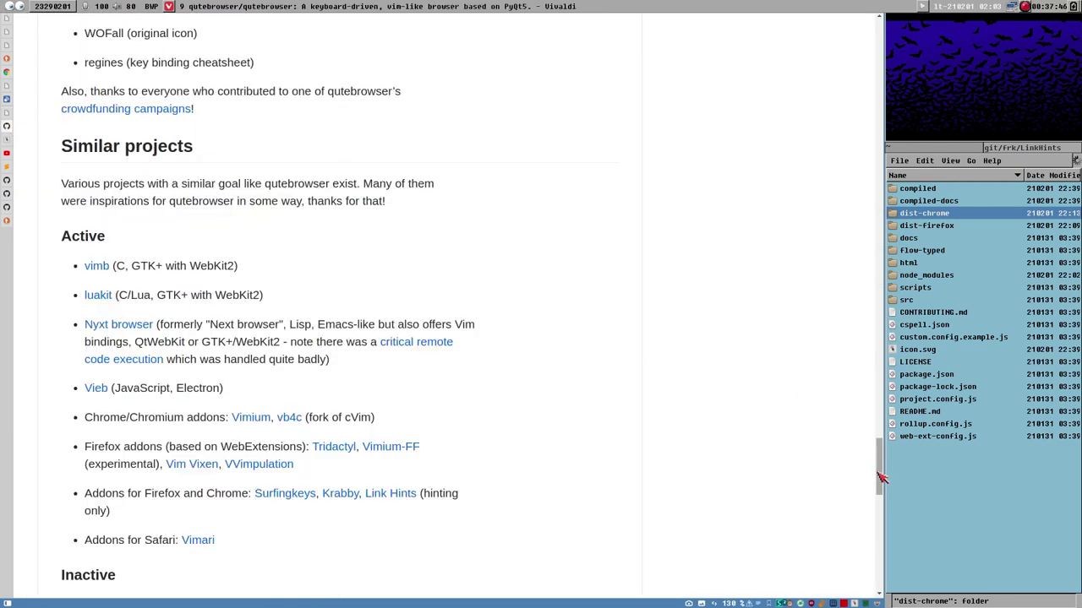
drag(879, 478, 773, 48)
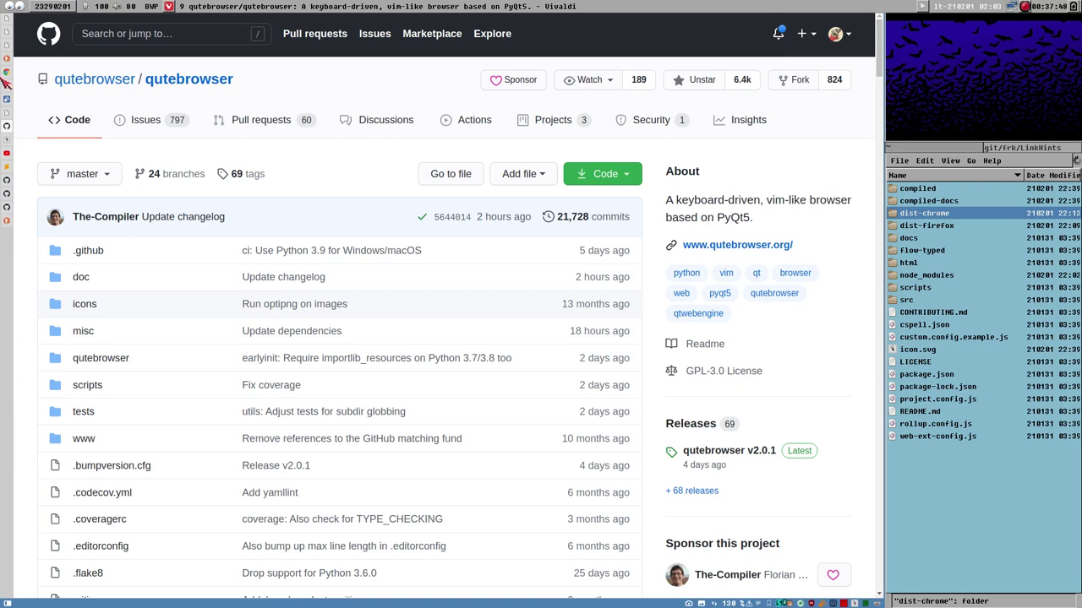
click(7, 193)
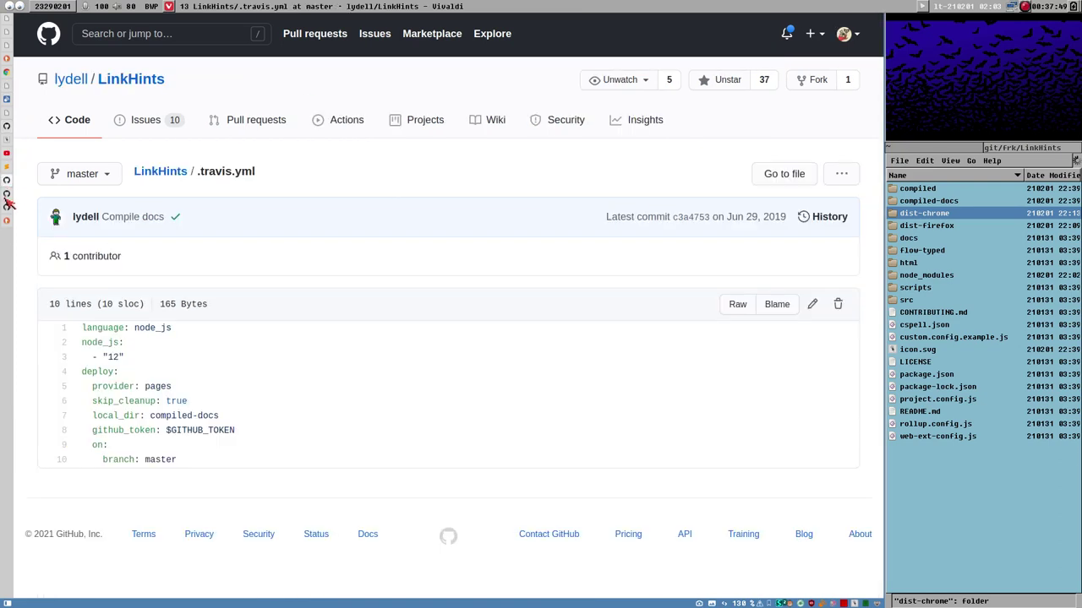
click(8, 206)
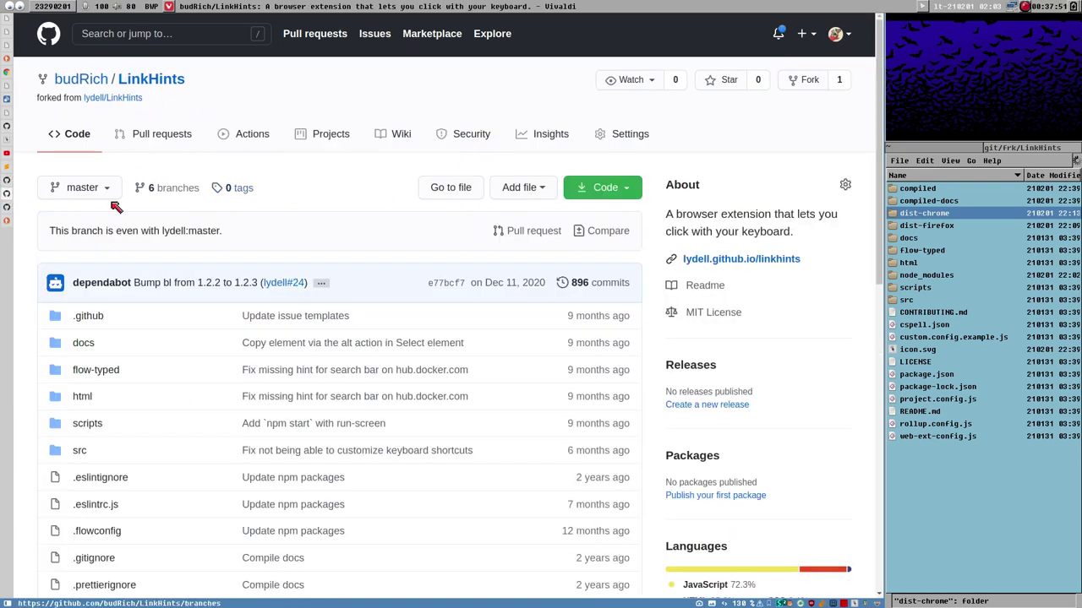
scroll(524, 338, down, 3)
scroll(516, 346, down, 2)
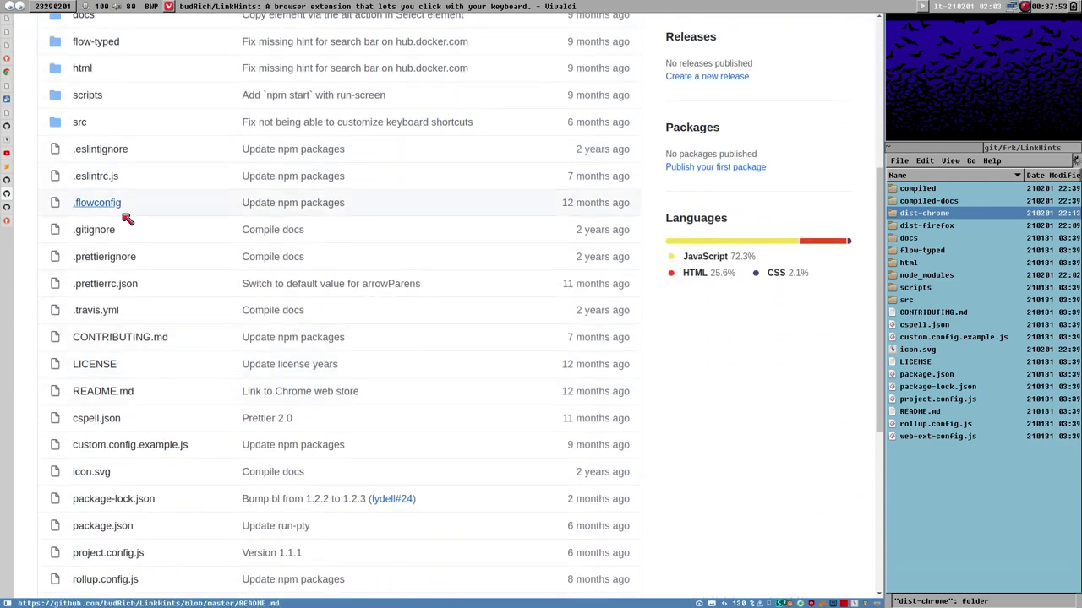
scroll(115, 507, down, 2)
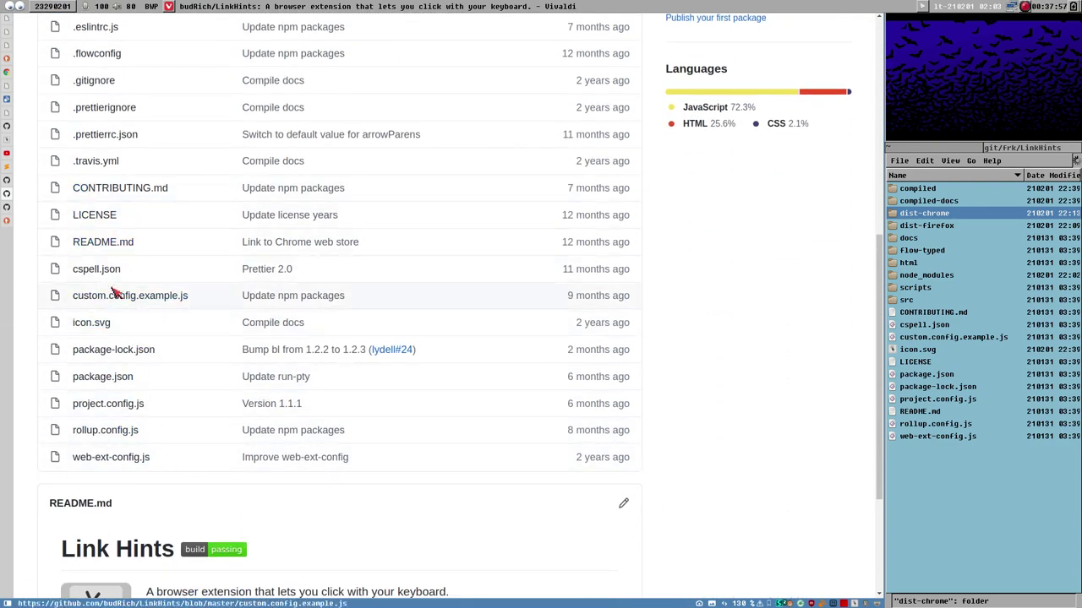
key(alt+Tab)
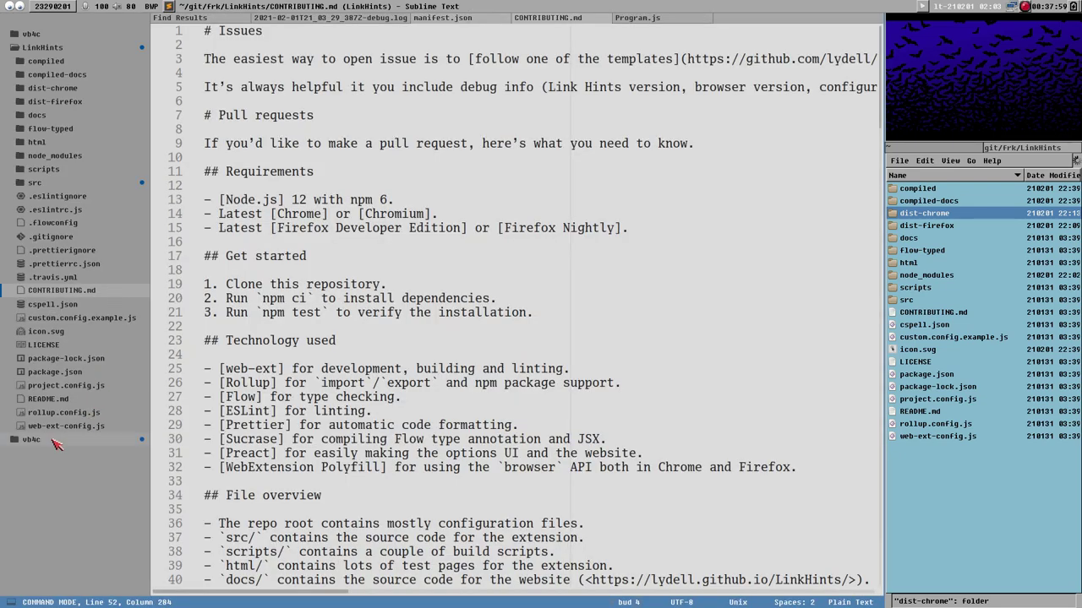
Open vb4c_server.py from the vb4c folder and read through its code
click(52, 440)
click(81, 496)
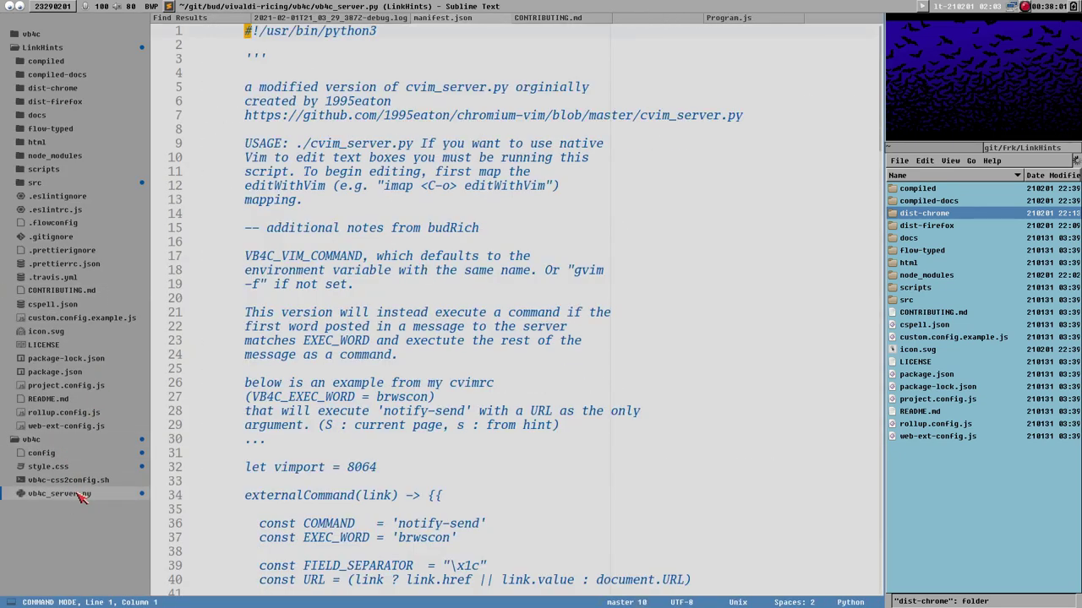
scroll(634, 222, down, 15)
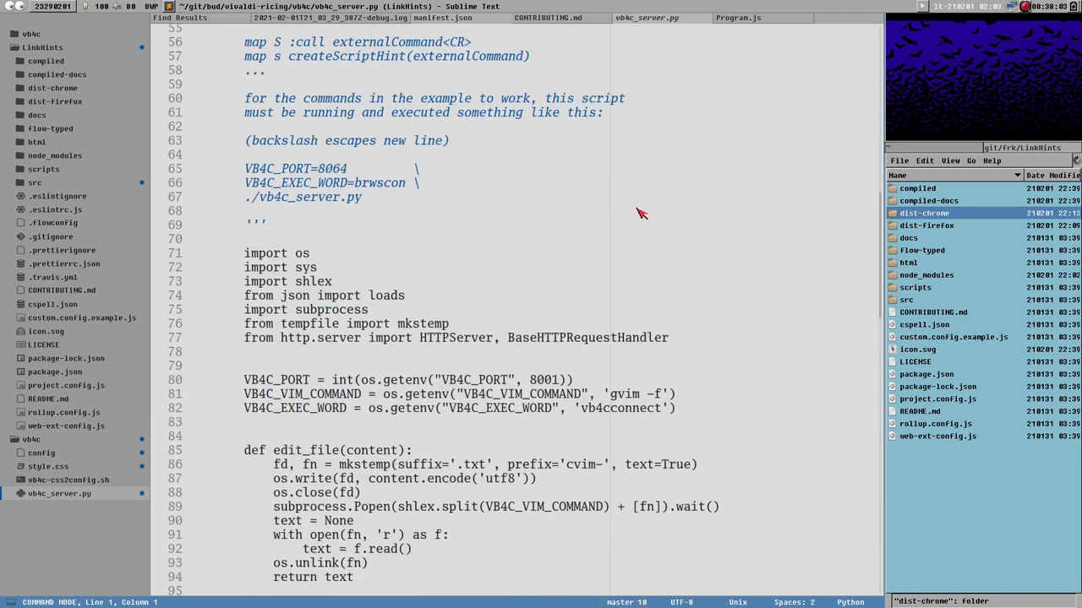
scroll(625, 228, down, 11)
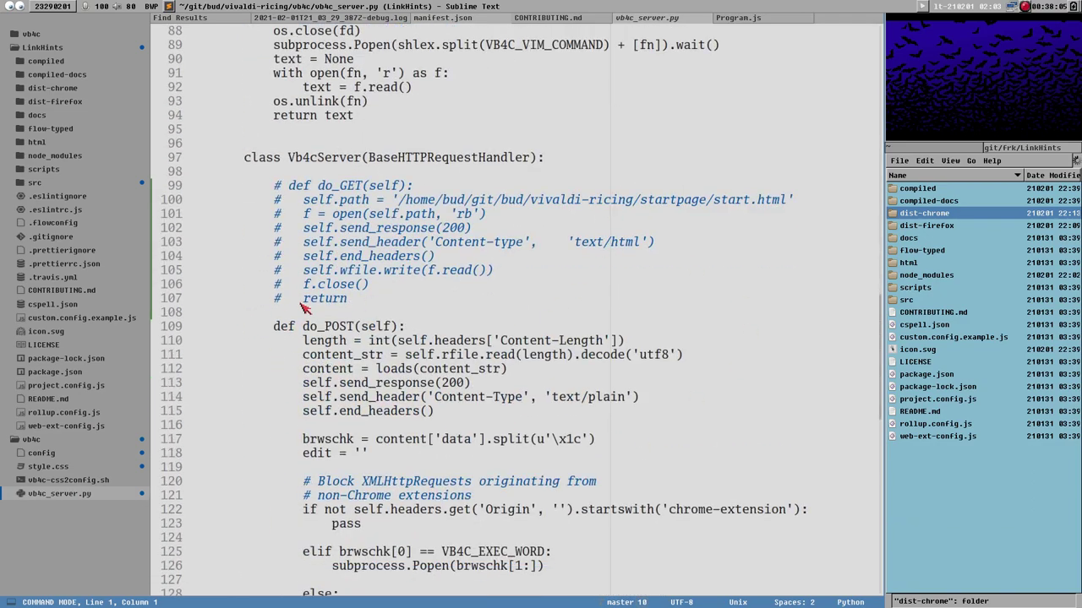
scroll(550, 421, down, 1)
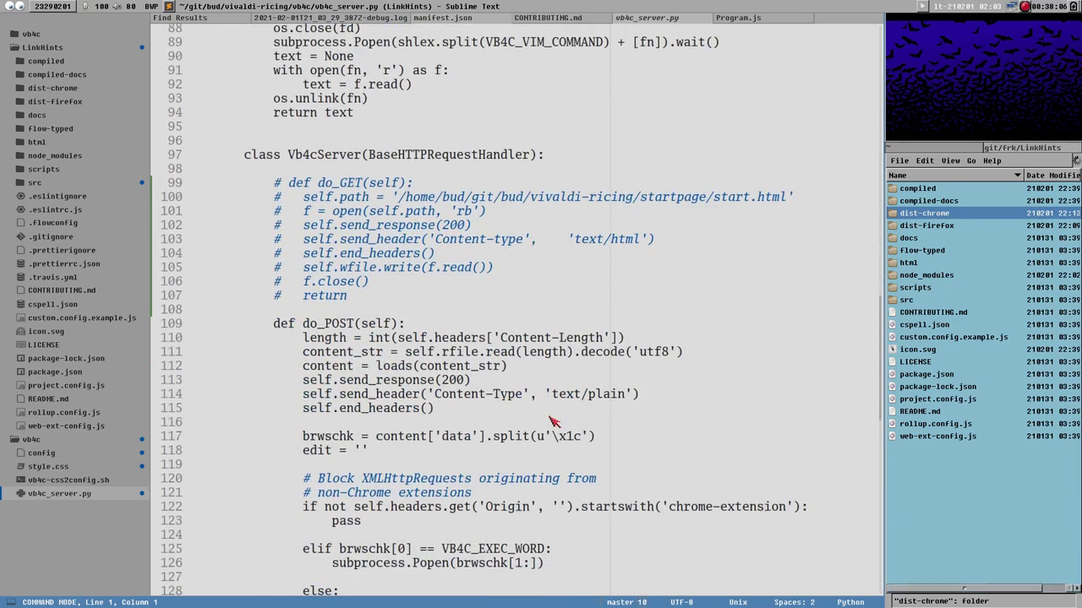
scroll(549, 421, down, 8)
scroll(645, 434, up, 4)
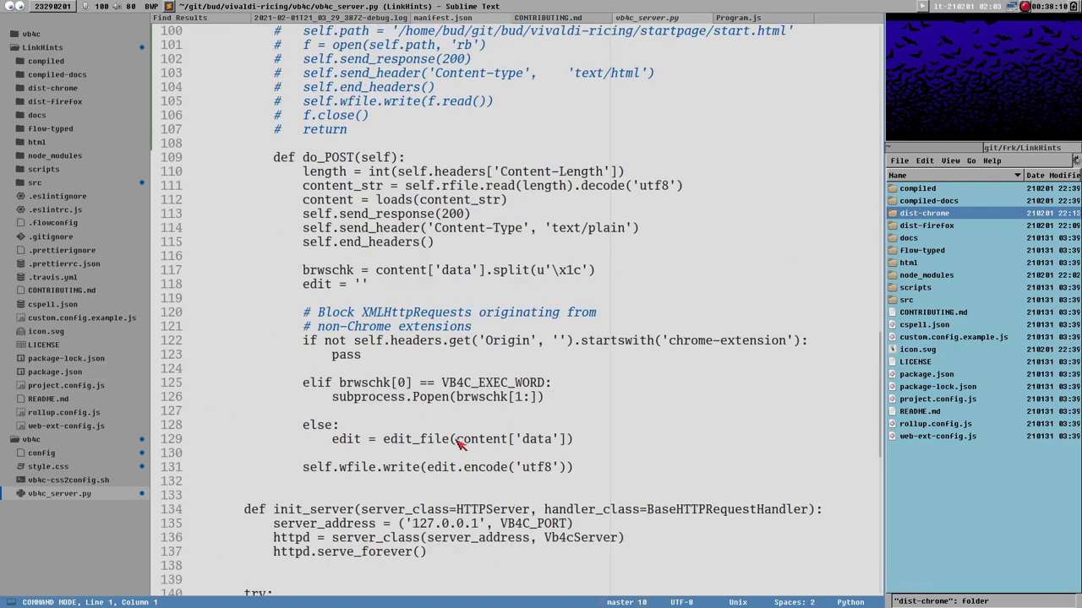
scroll(464, 461, up, 4)
scroll(556, 459, down, 3)
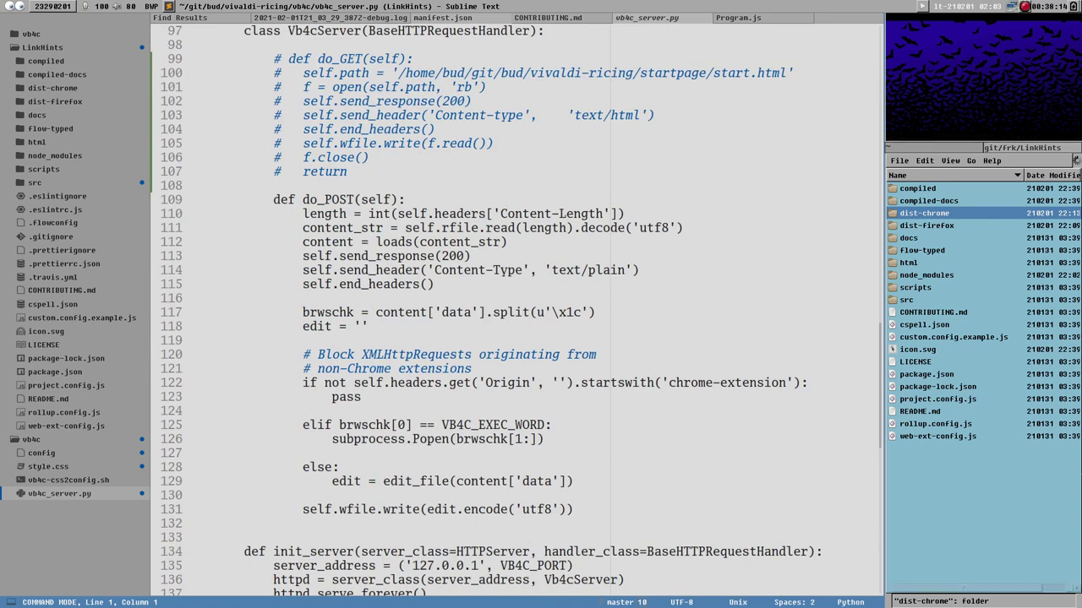
scroll(415, 465, up, 4)
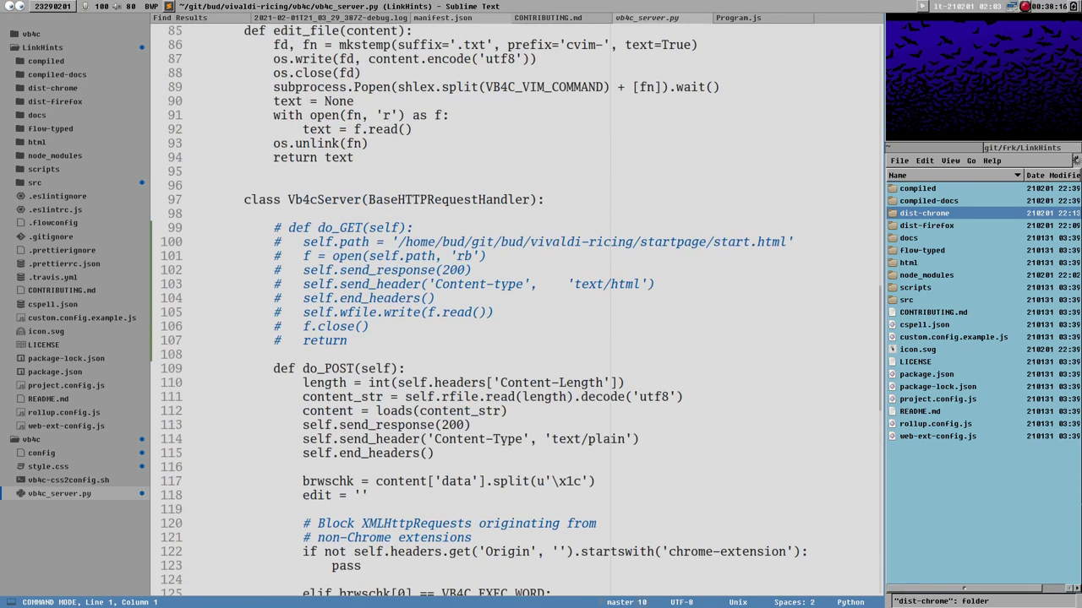
scroll(594, 528, up, 8)
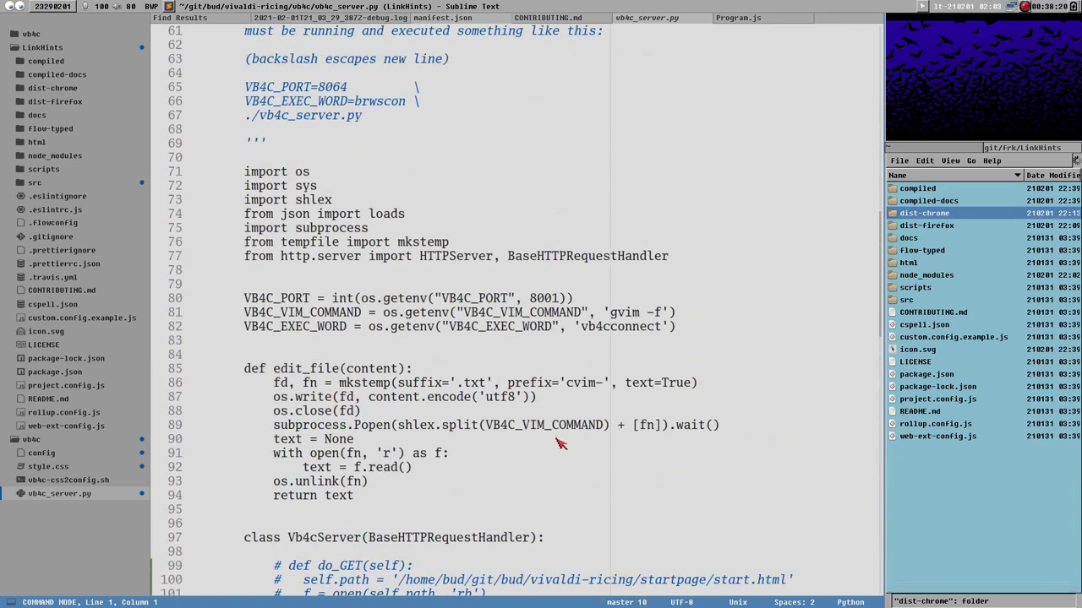
scroll(558, 456, up, 20)
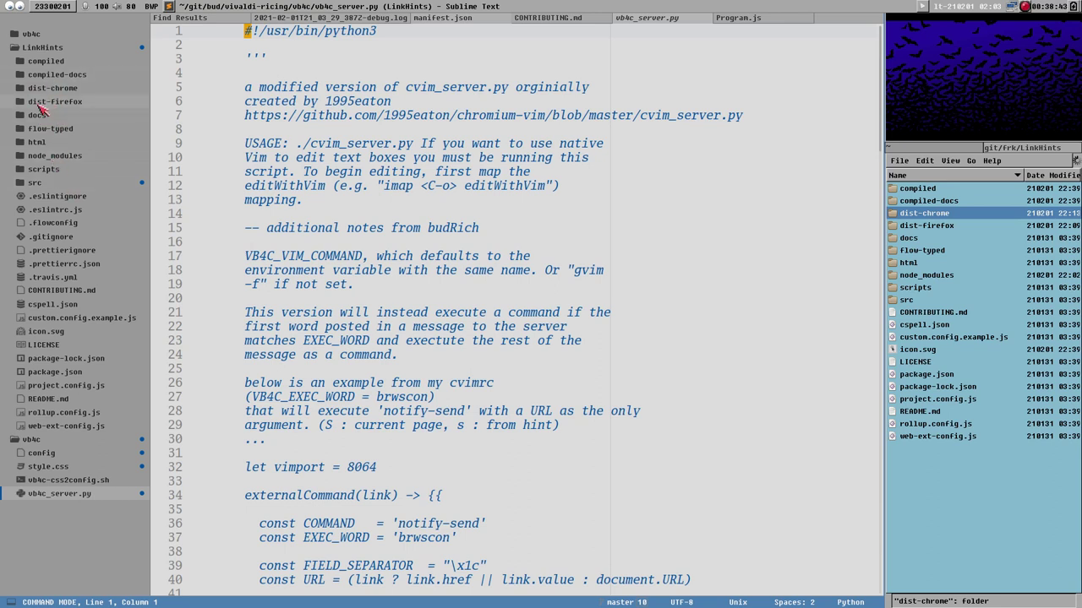
Expand dist-firefox to show the built xpi and zips, then bring down the terminal
click(72, 102)
click(414, 173)
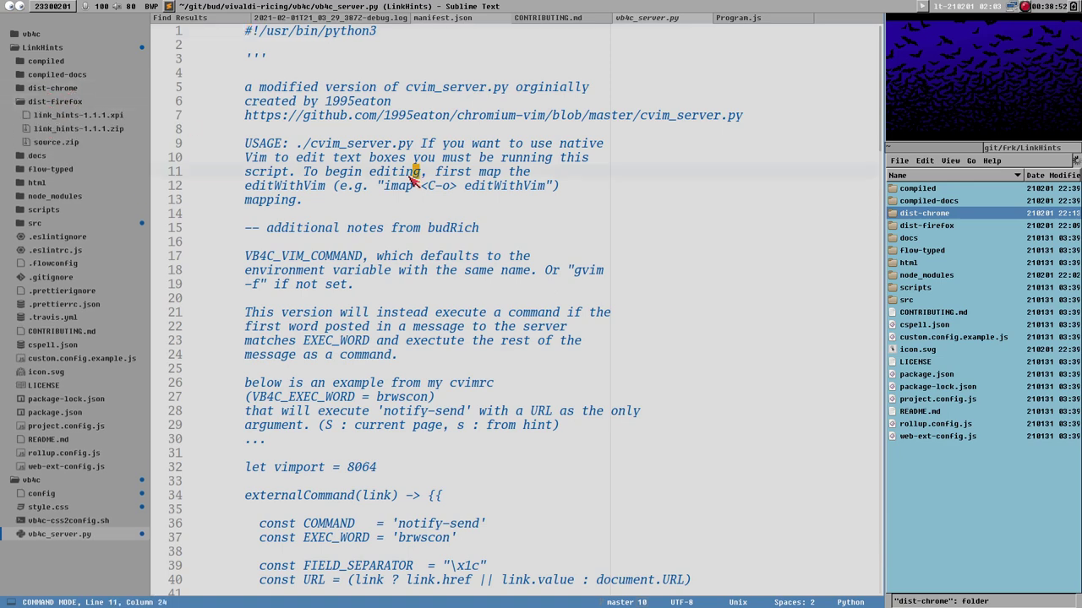
key(F12)
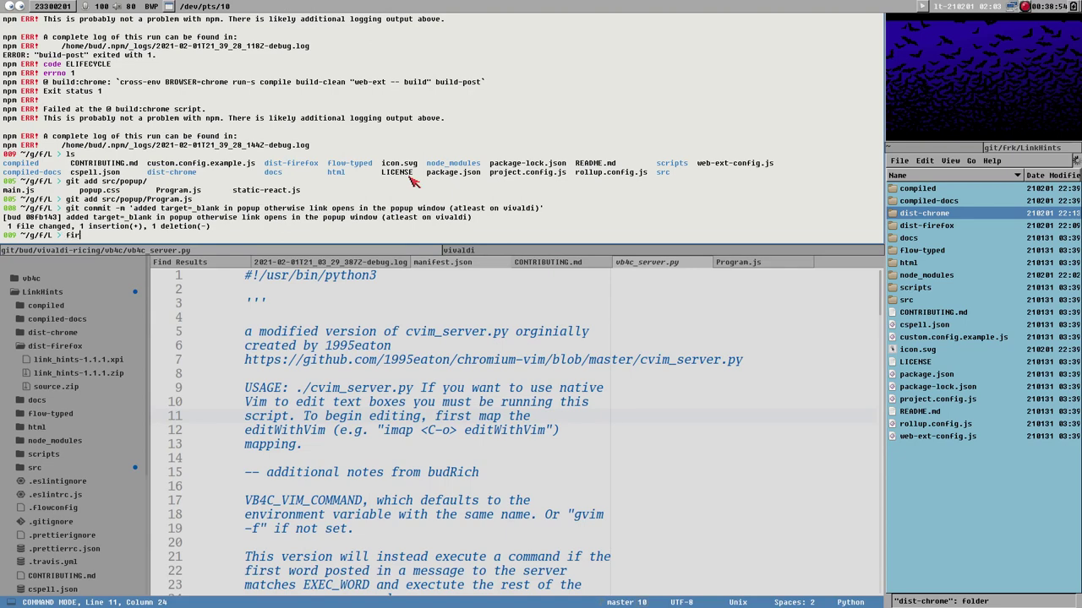
Run firefox-developer-edition from the terminal, completing 'fire' with Tab
text(fire)
key(Tab)
key(Tab)
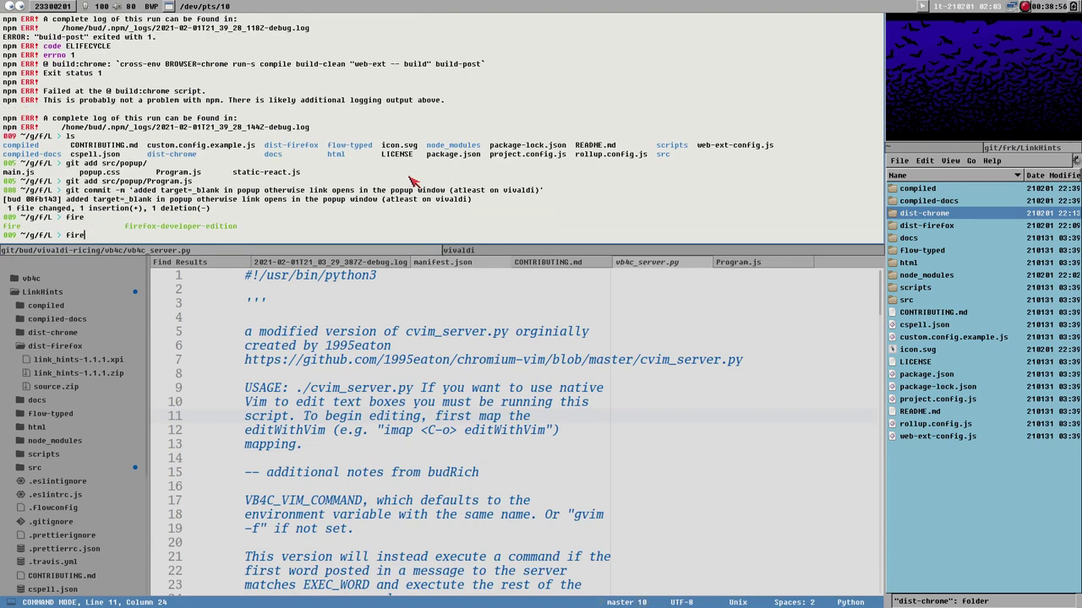
text(f)
key(Tab)
key(Return)
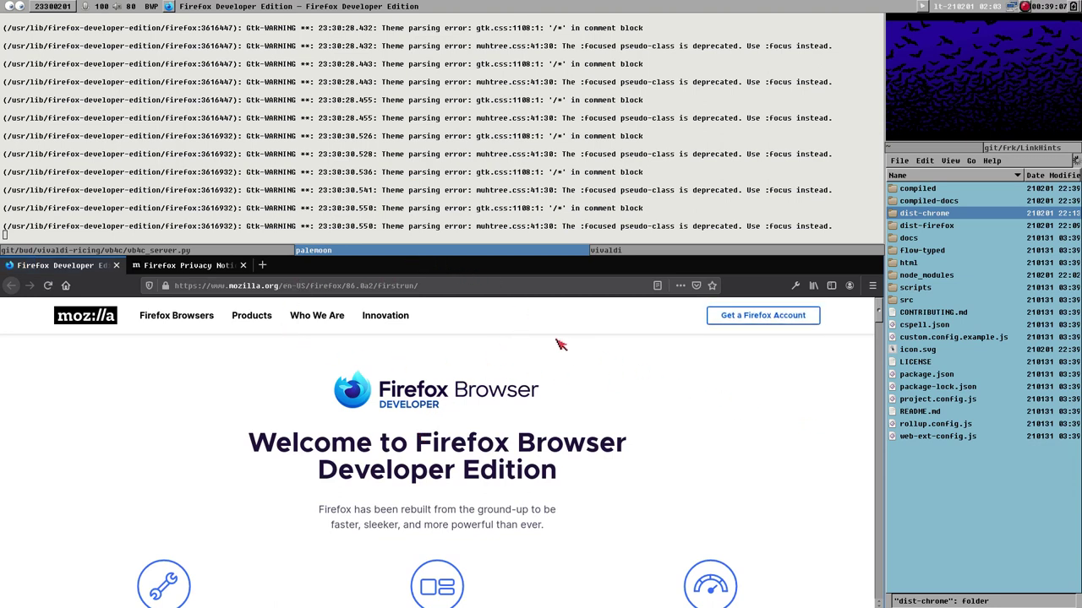
Enlarge the Firefox pane and look over the welcome and Privacy Notice tabs
drag(413, 250, 442, 85)
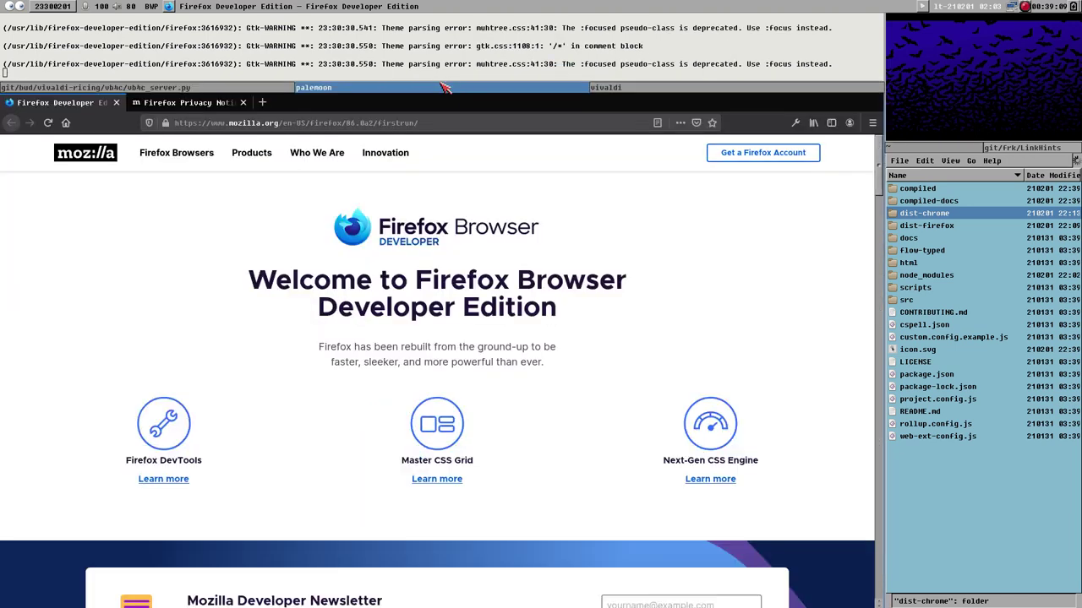
click(873, 124)
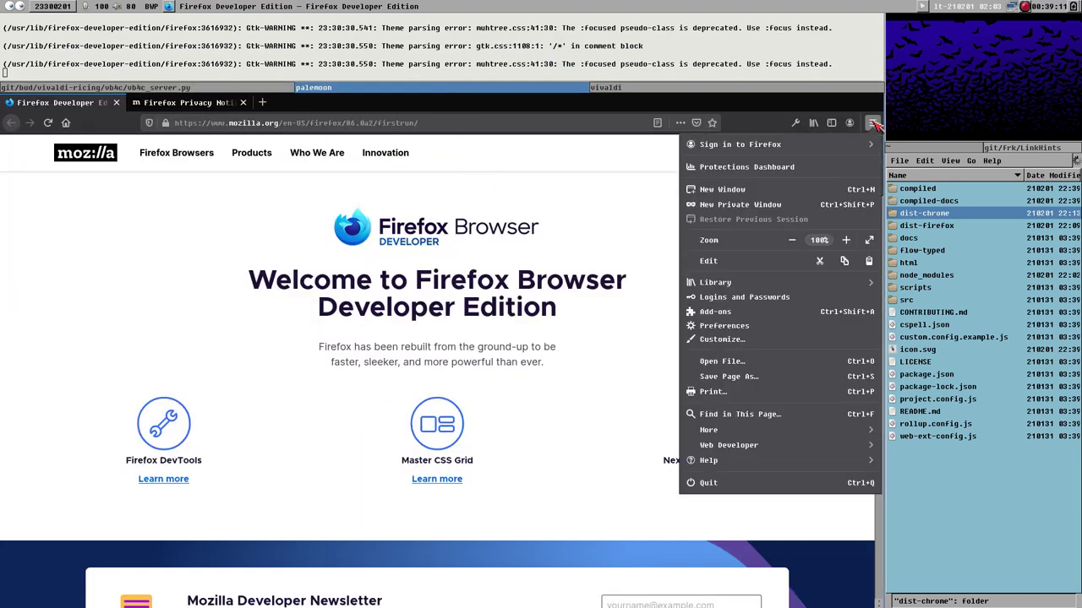
click(615, 356)
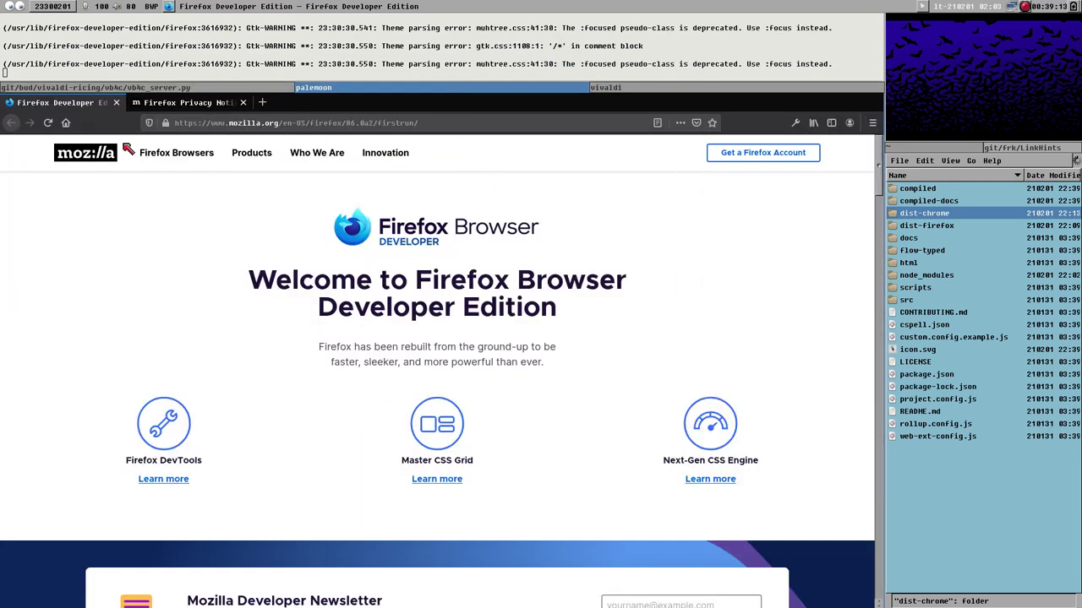
click(182, 102)
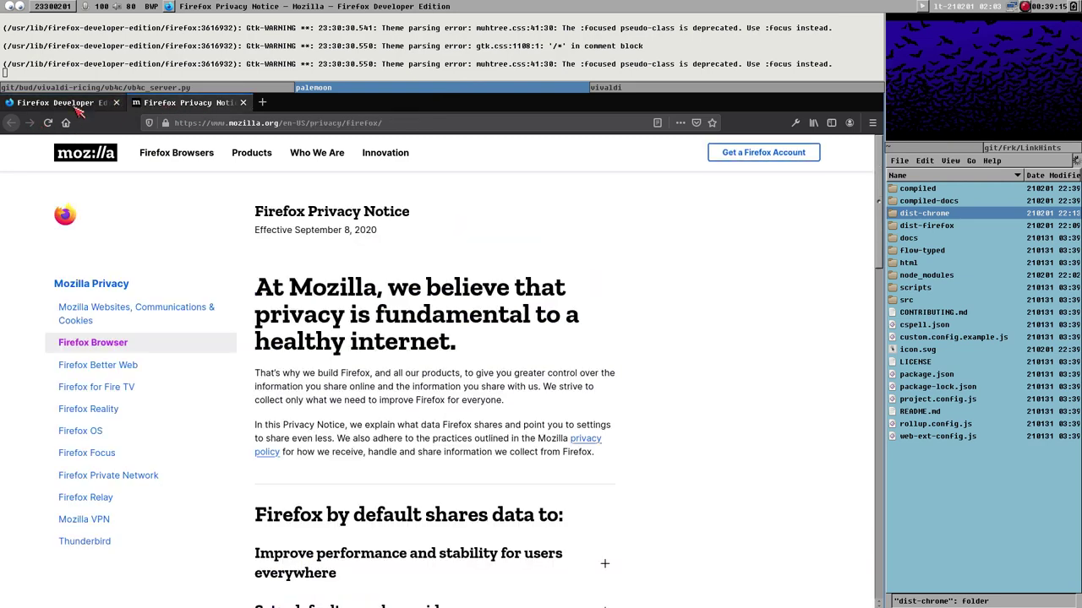
click(80, 106)
click(211, 108)
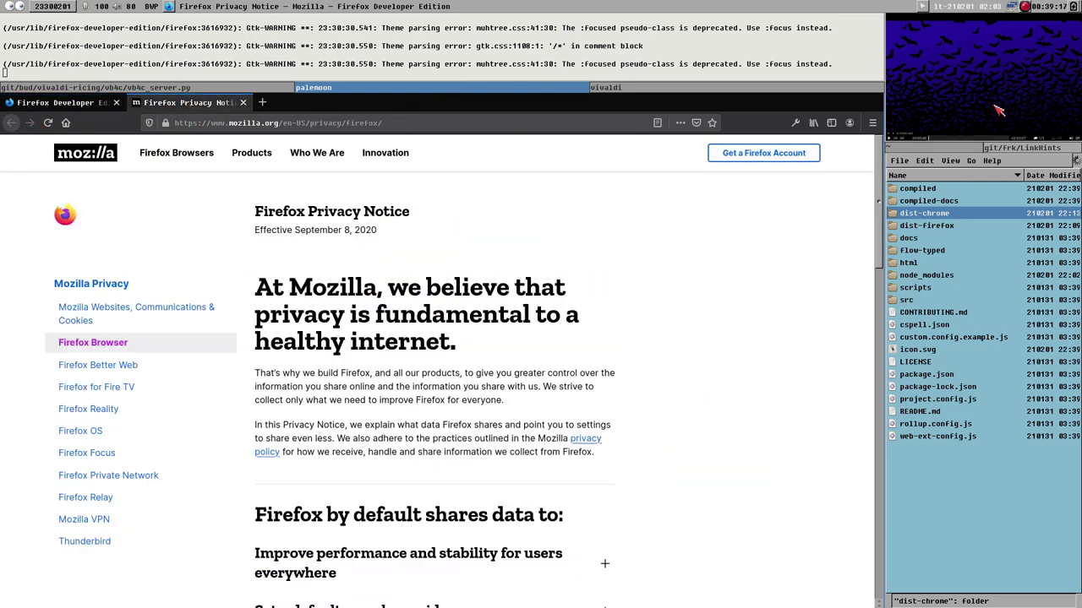
click(873, 124)
click(875, 126)
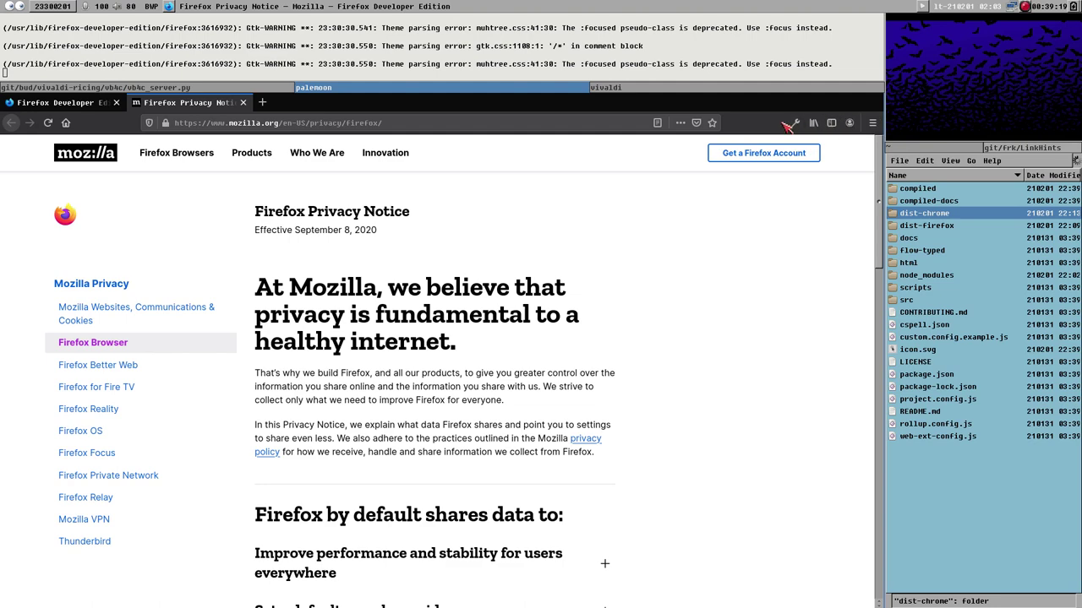
Open the Add-ons Manager's Extensions view and its gear menu of actions
click(873, 124)
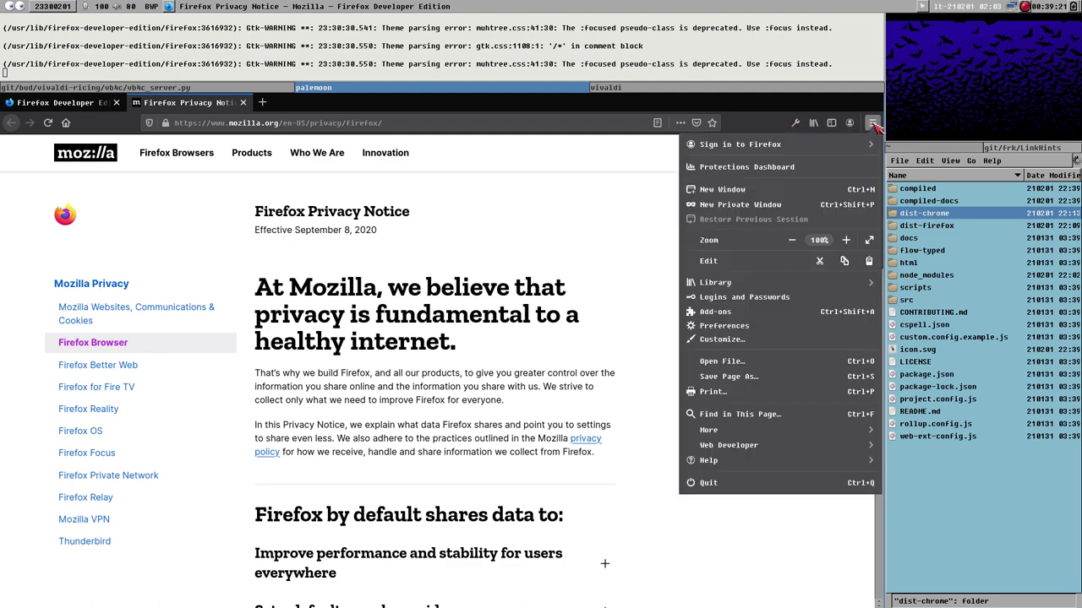
click(748, 312)
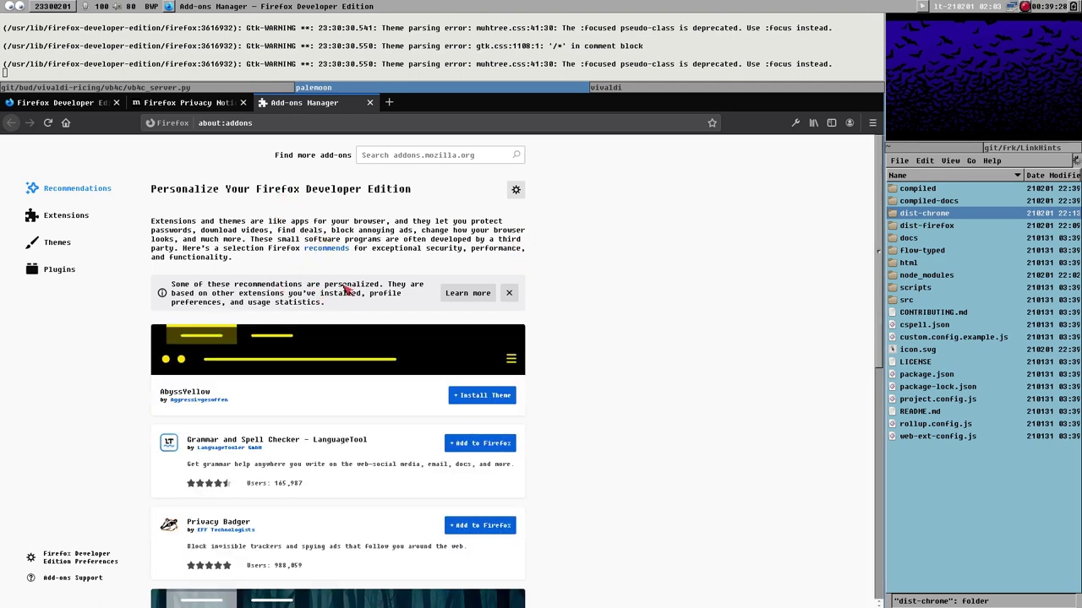
click(67, 217)
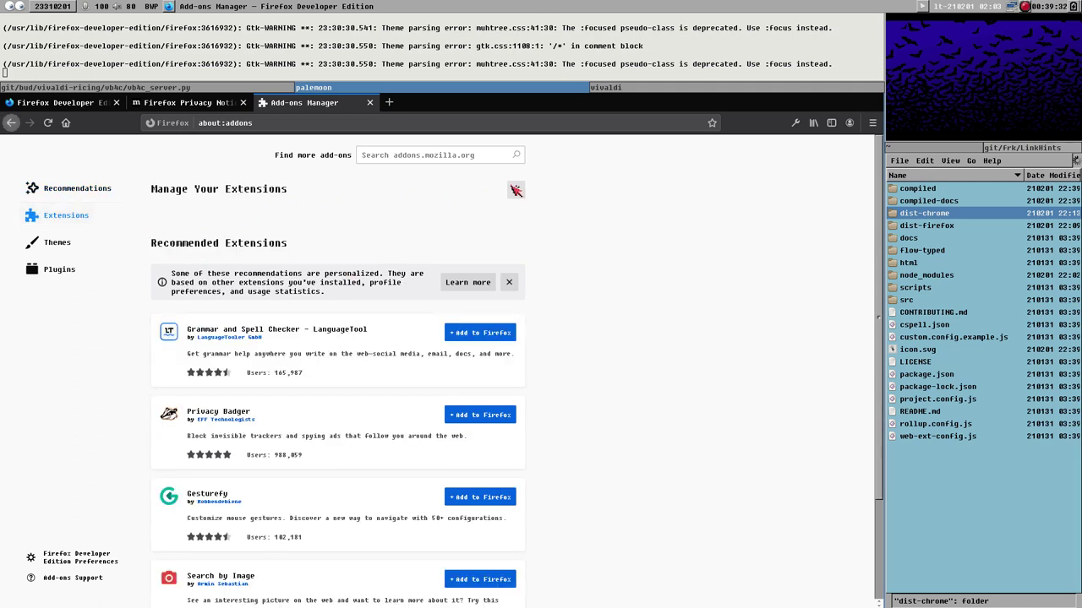
click(515, 189)
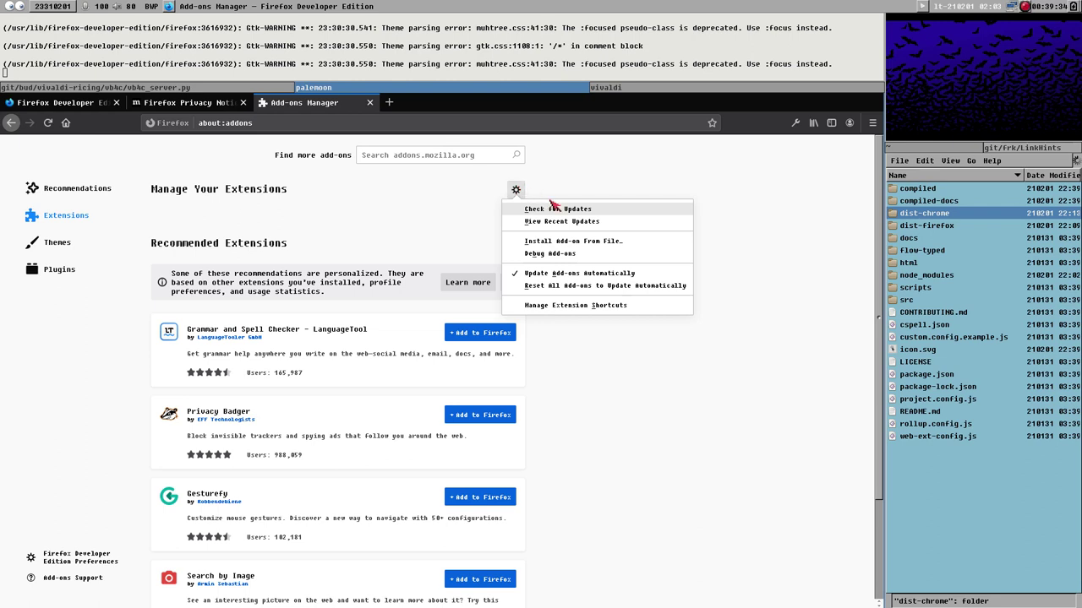
Install link_hints-1.1.1.xpi from file, browsing to git/frk/LinkHints/dist-firefox
click(606, 245)
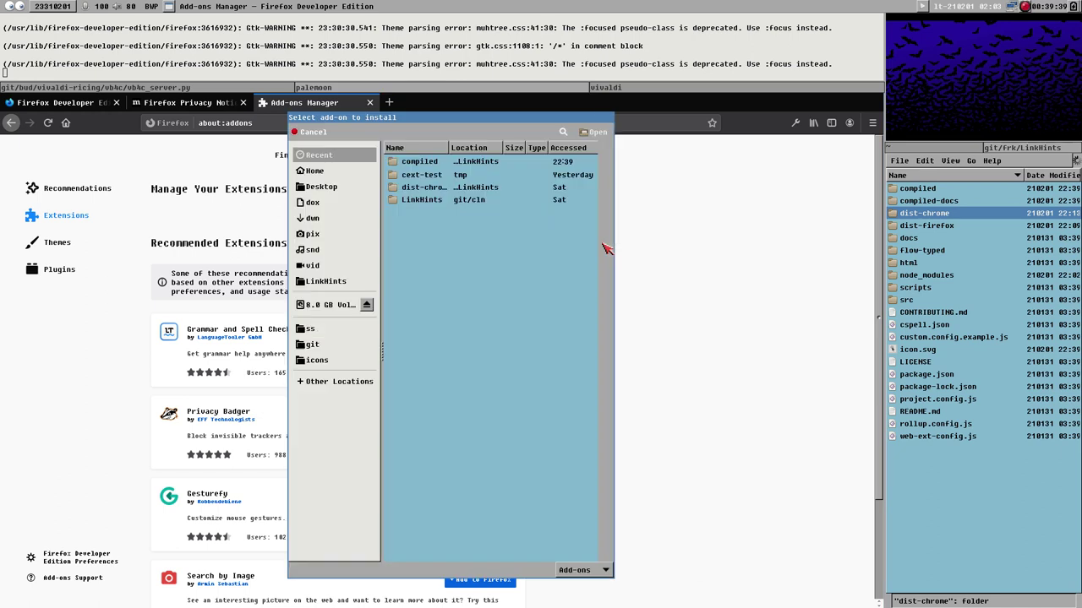
click(439, 189)
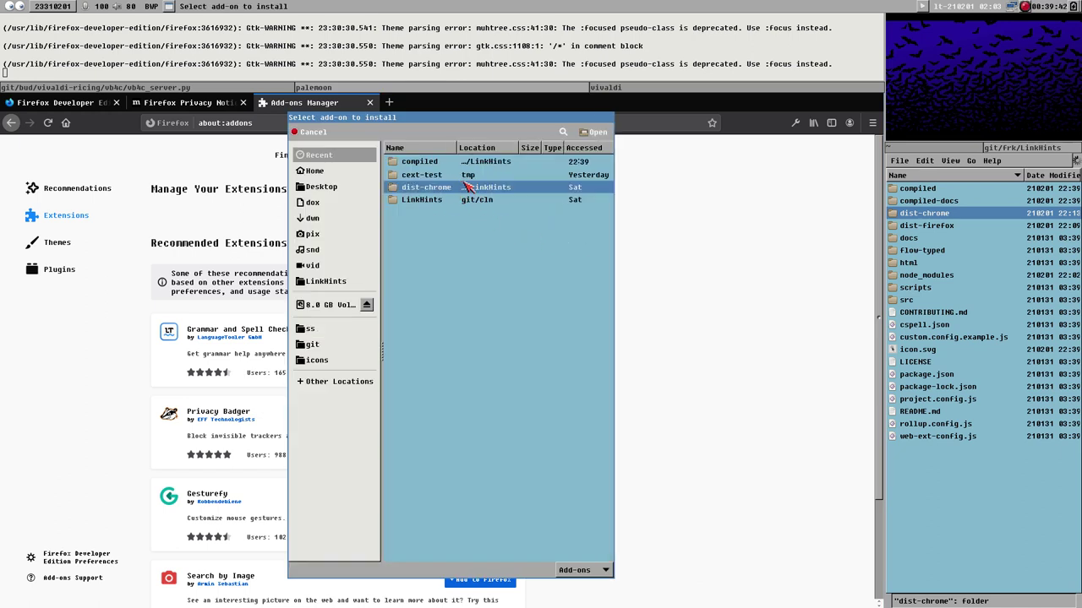
click(314, 345)
double_click(414, 219)
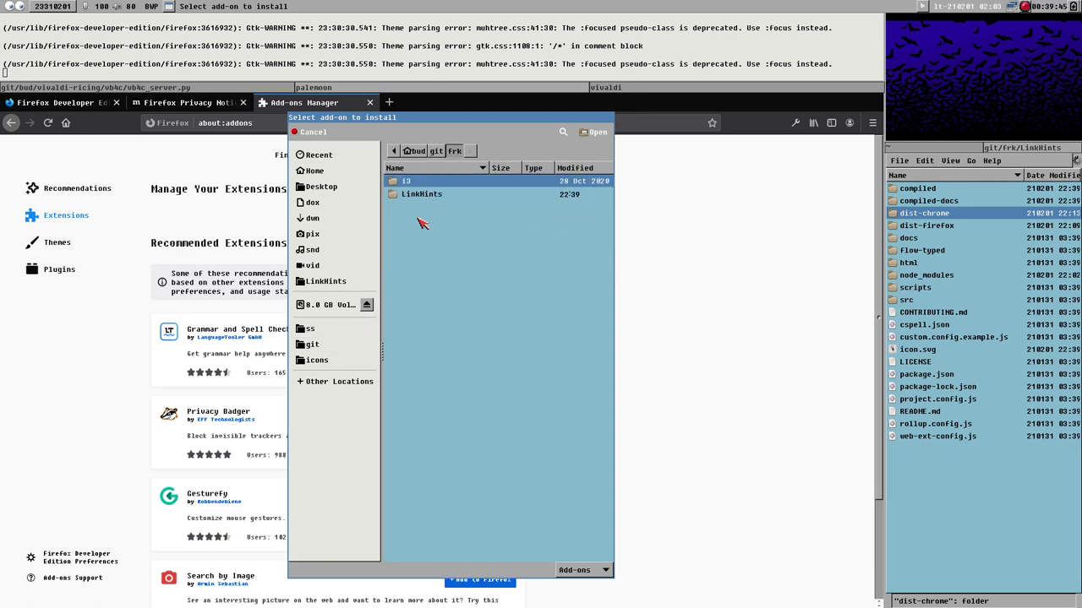
double_click(425, 195)
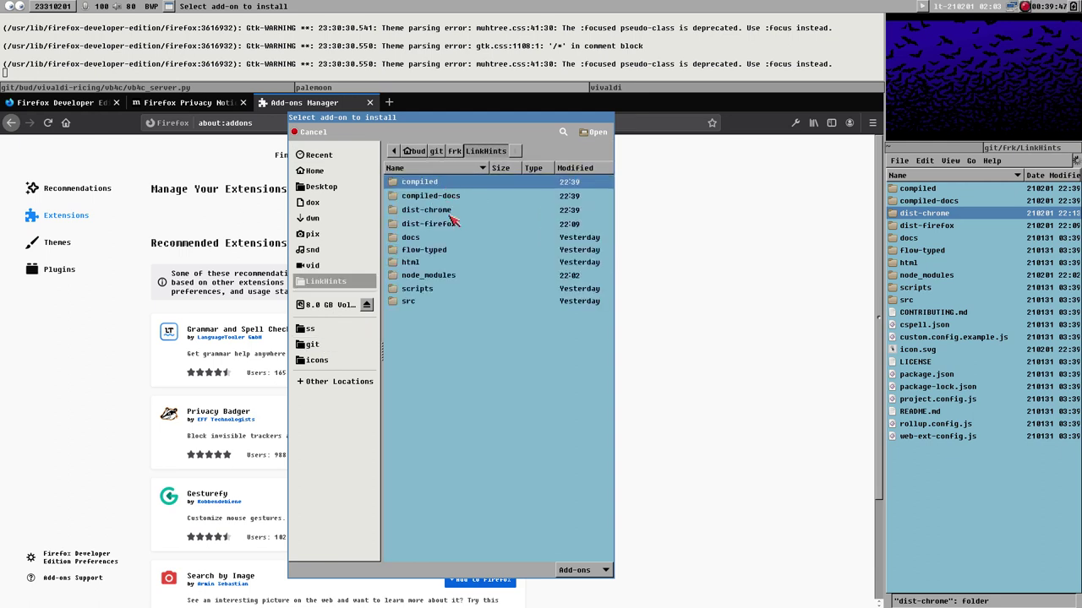
double_click(440, 225)
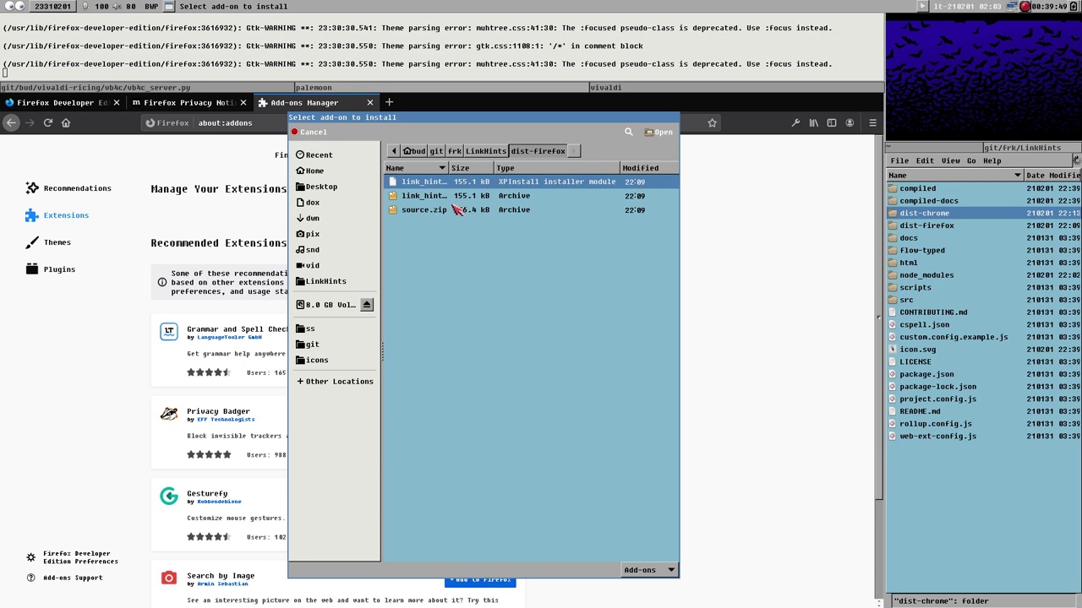
drag(448, 165, 632, 168)
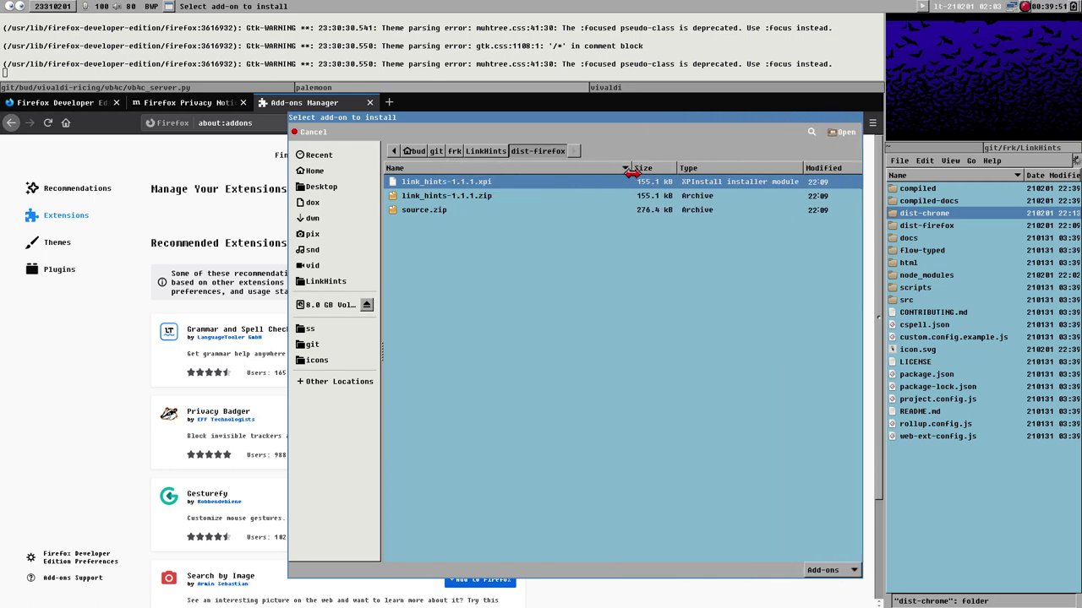
click(468, 194)
key(Up)
click(843, 135)
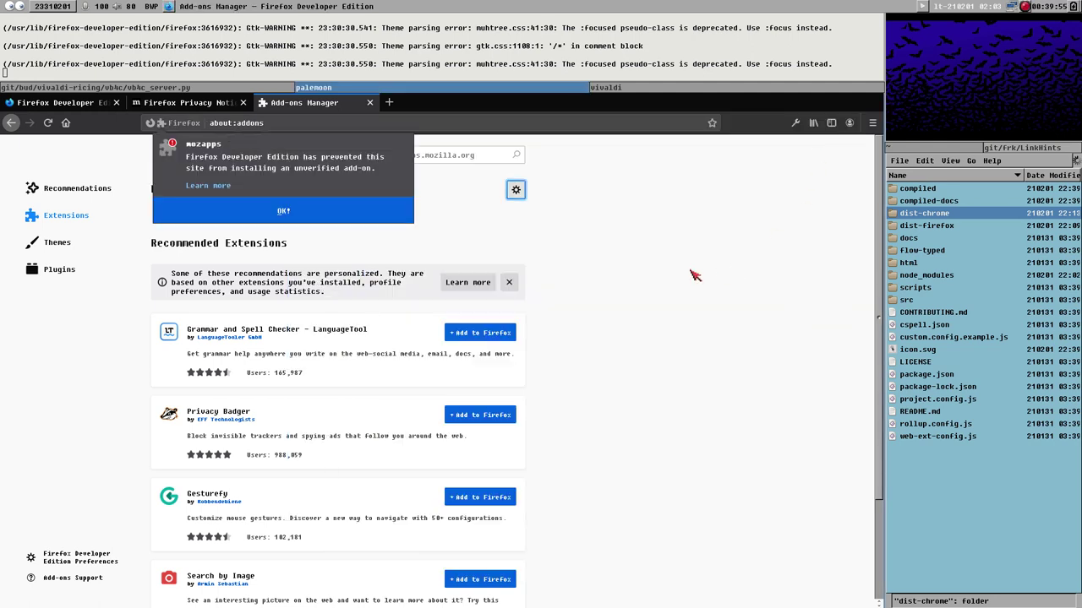
Dismiss the unverified add-on warning and retry installing the recent link_hints-1.1.1.xpi
click(284, 212)
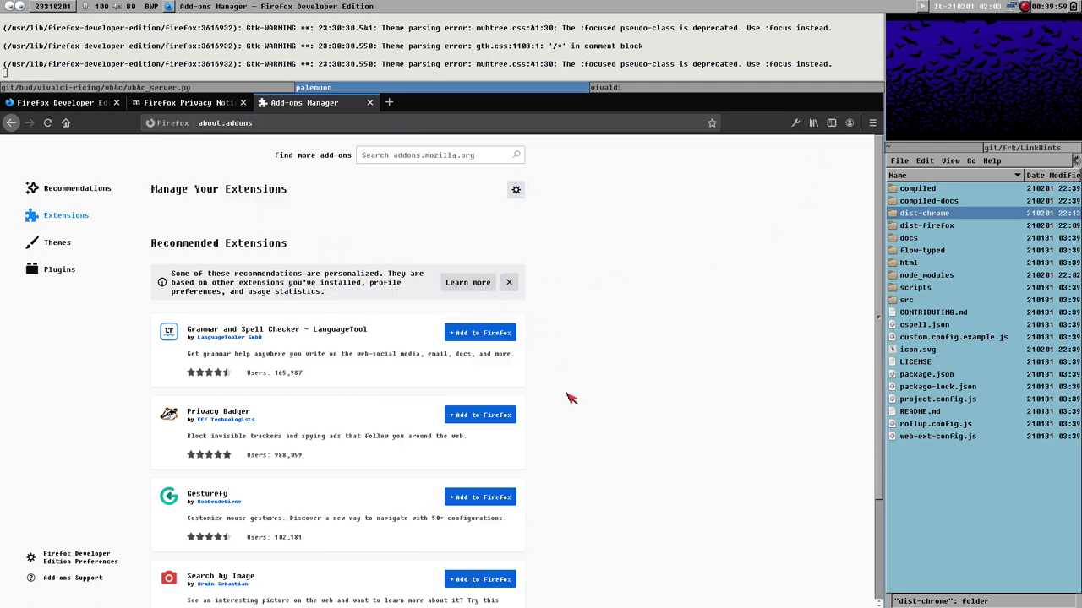
scroll(571, 398, down, 3)
scroll(564, 409, up, 3)
click(517, 190)
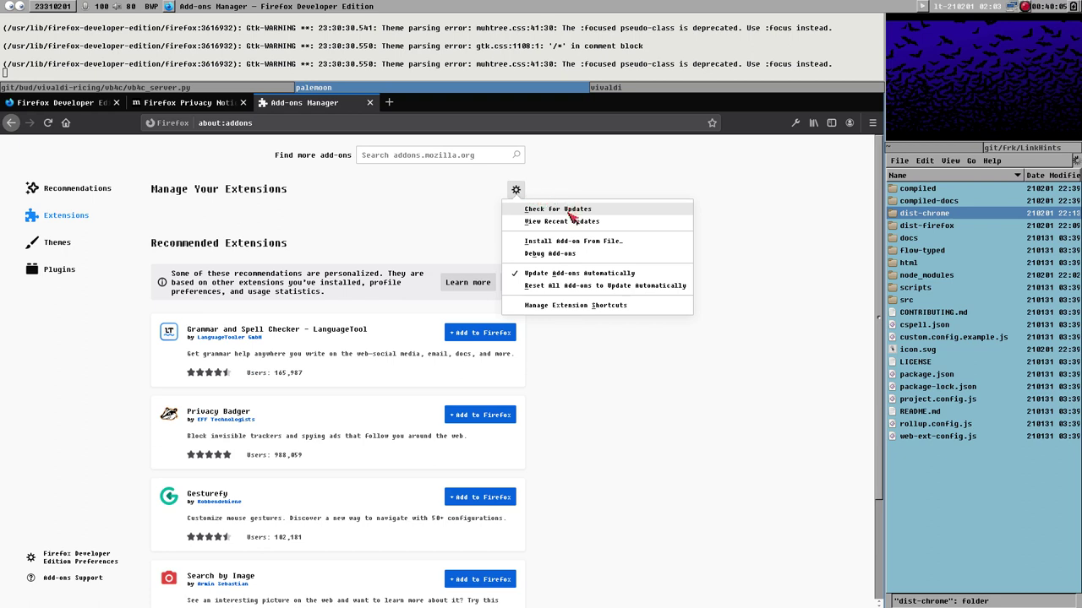
click(590, 244)
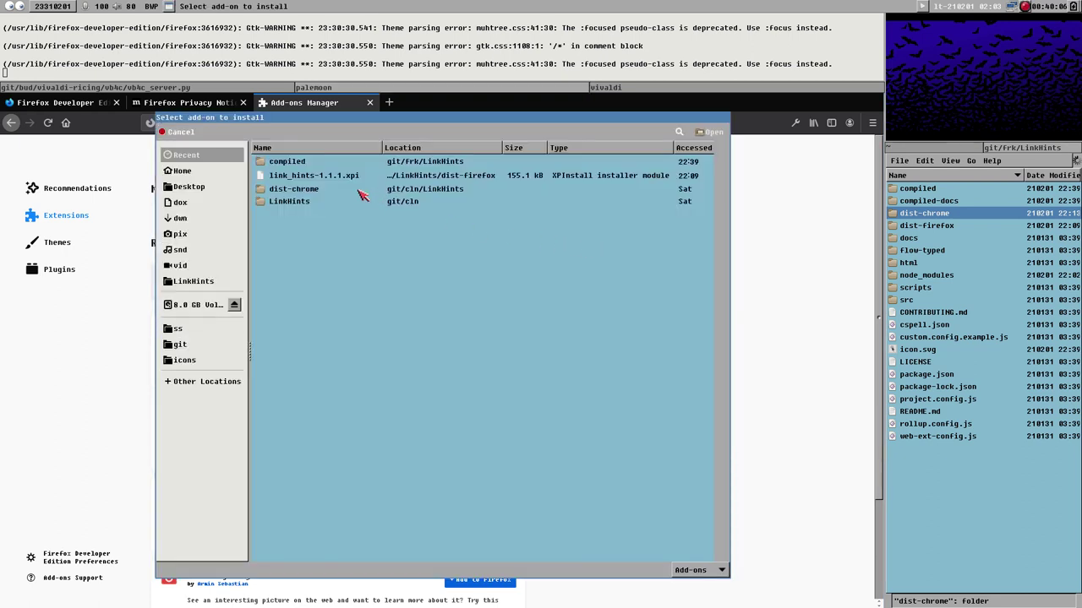
click(332, 179)
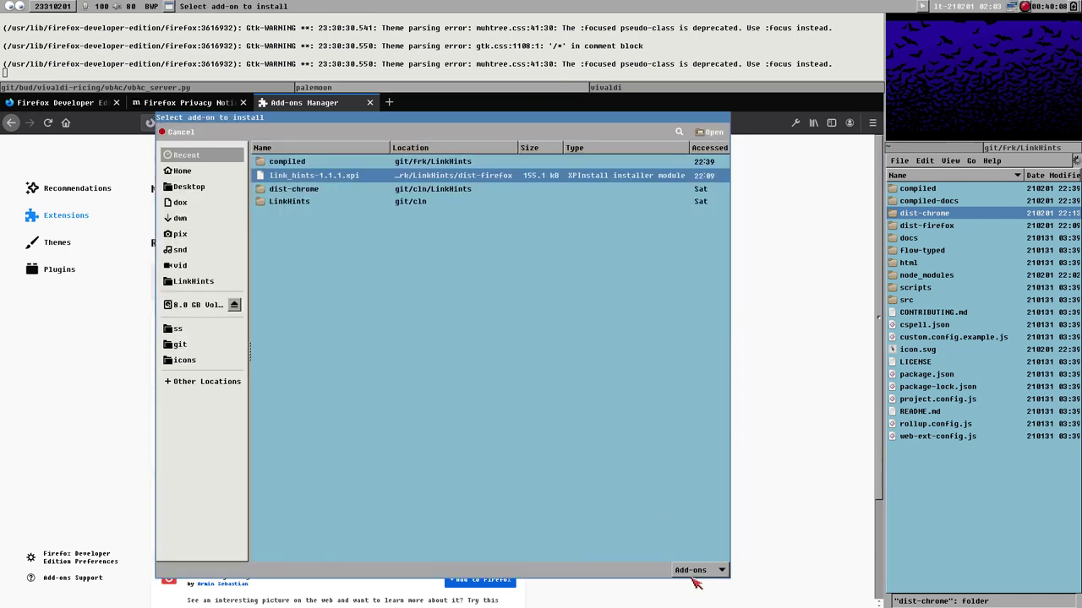
click(712, 133)
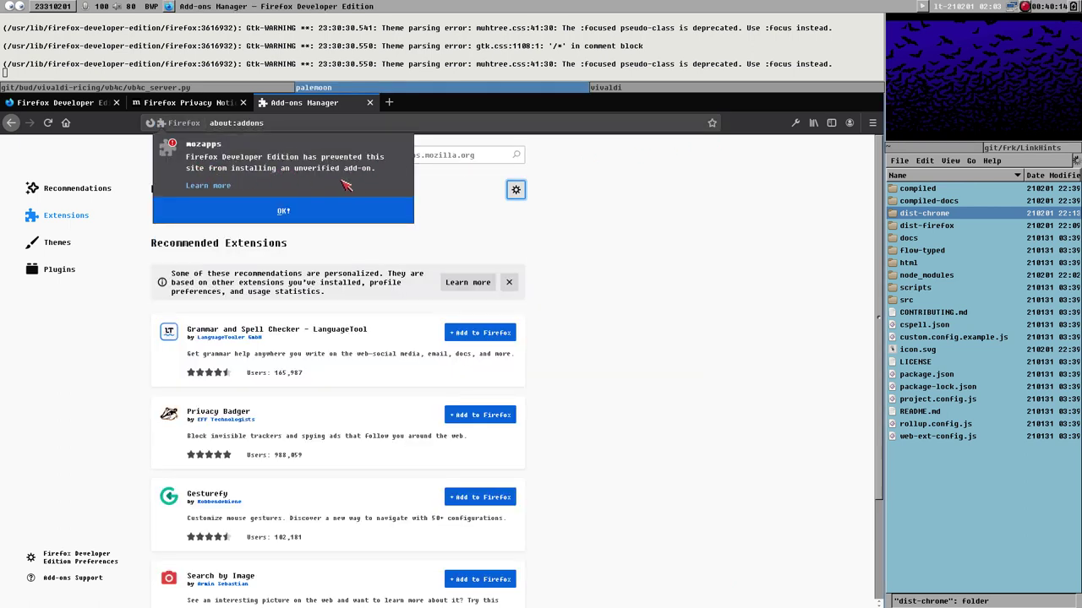
Follow Learn more to 'Add-on signing in Firefox' and jump to its unsigned add-on options section
click(207, 185)
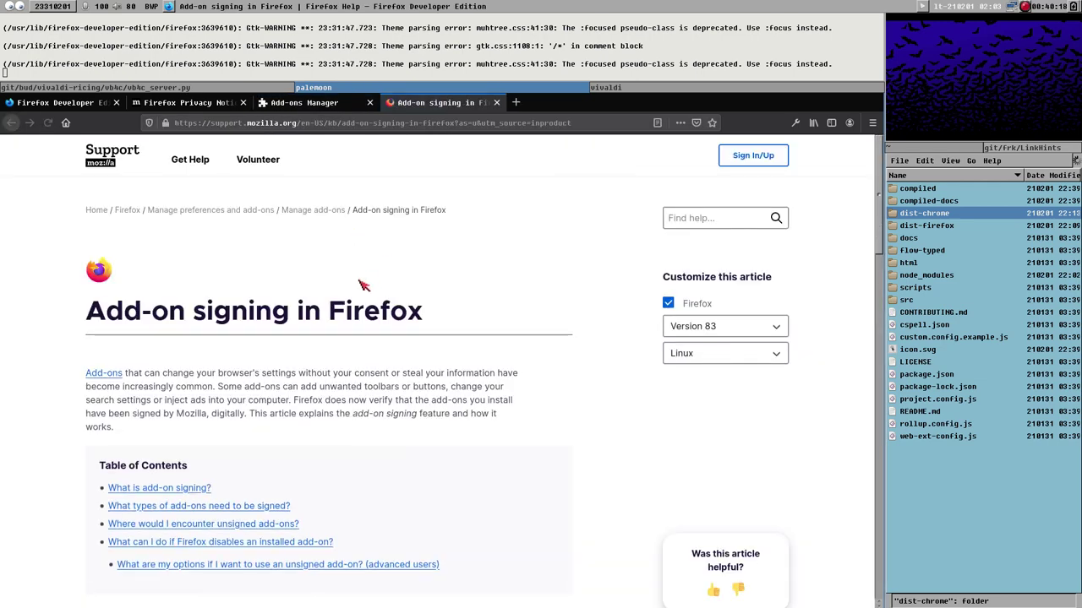
scroll(317, 321, down, 3)
scroll(401, 357, up, 2)
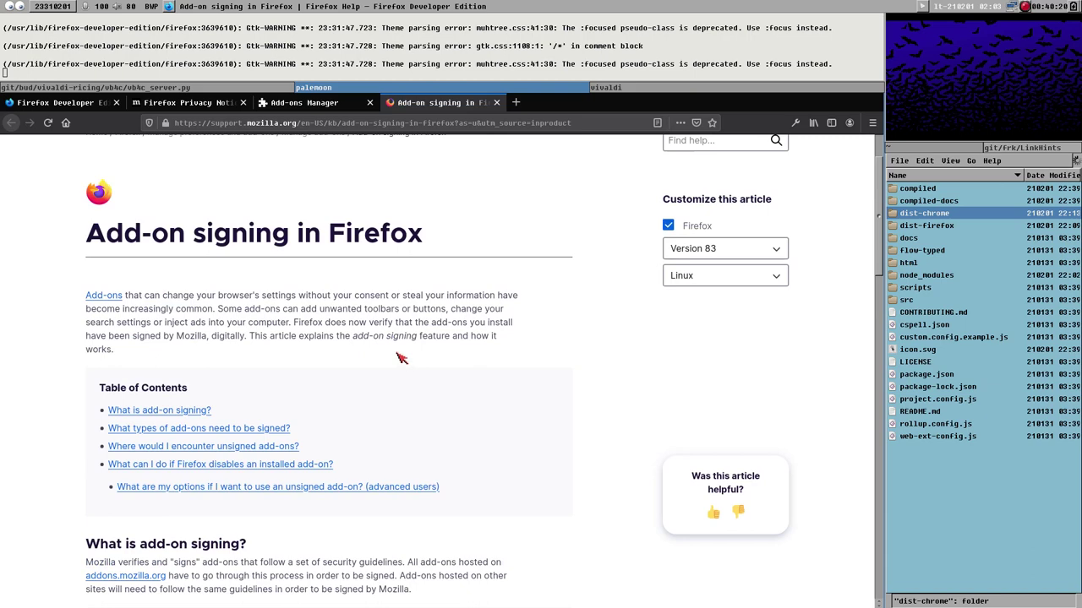
scroll(400, 358, up, 1)
scroll(437, 358, down, 3)
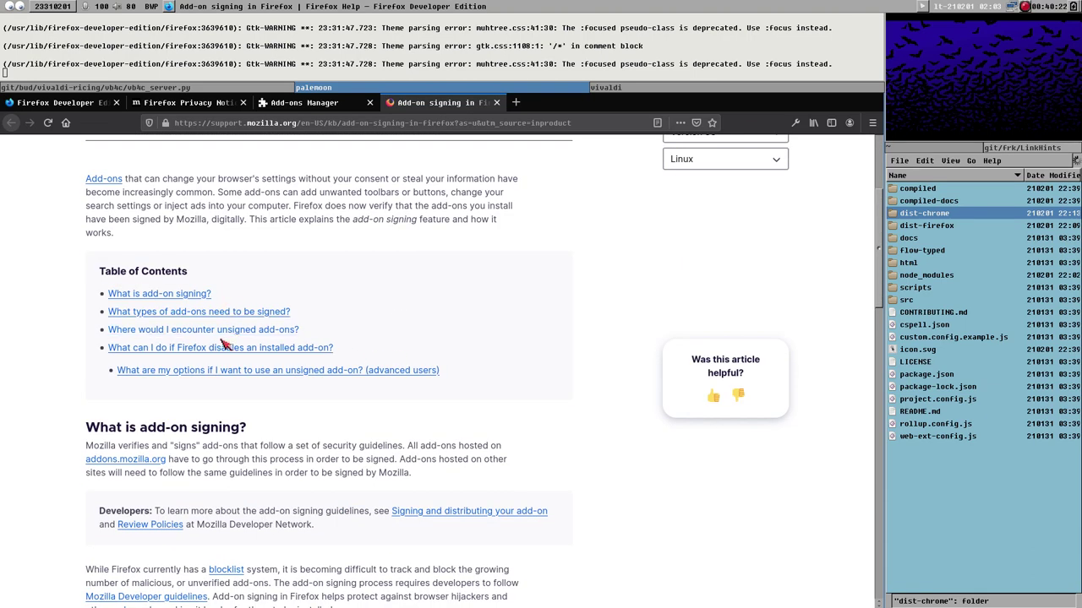
click(221, 370)
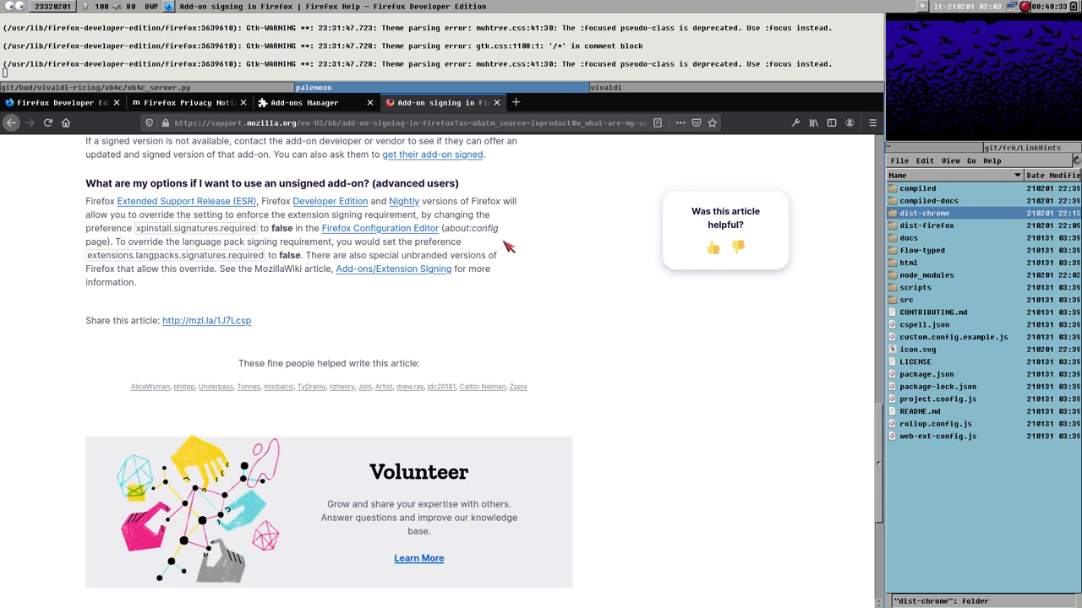
In about:config, search 'signa' and toggle xpinstall.signatures.required to false
click(515, 102)
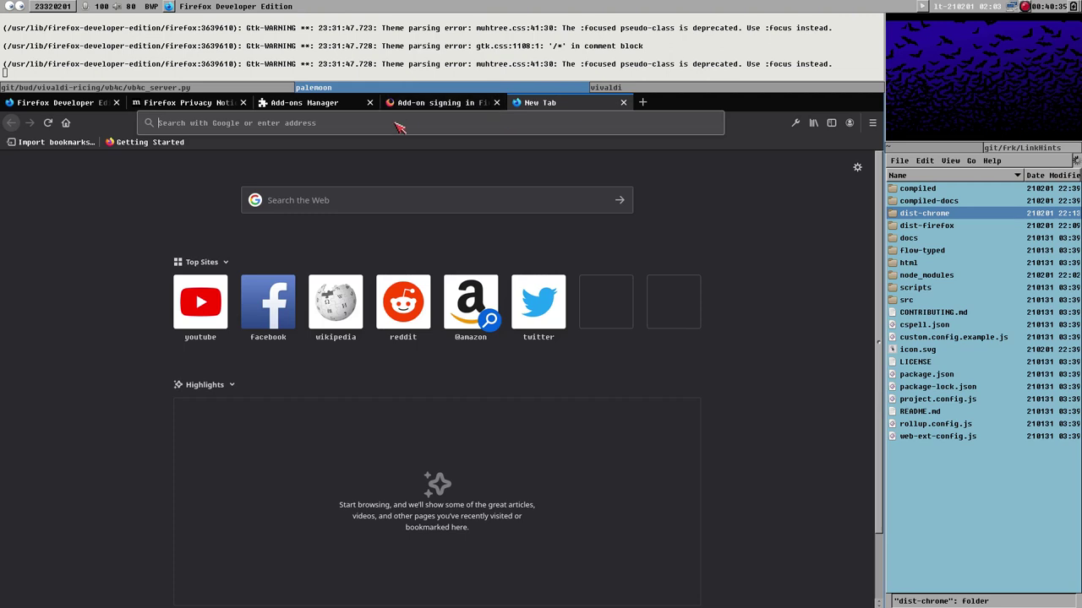
text(about:)
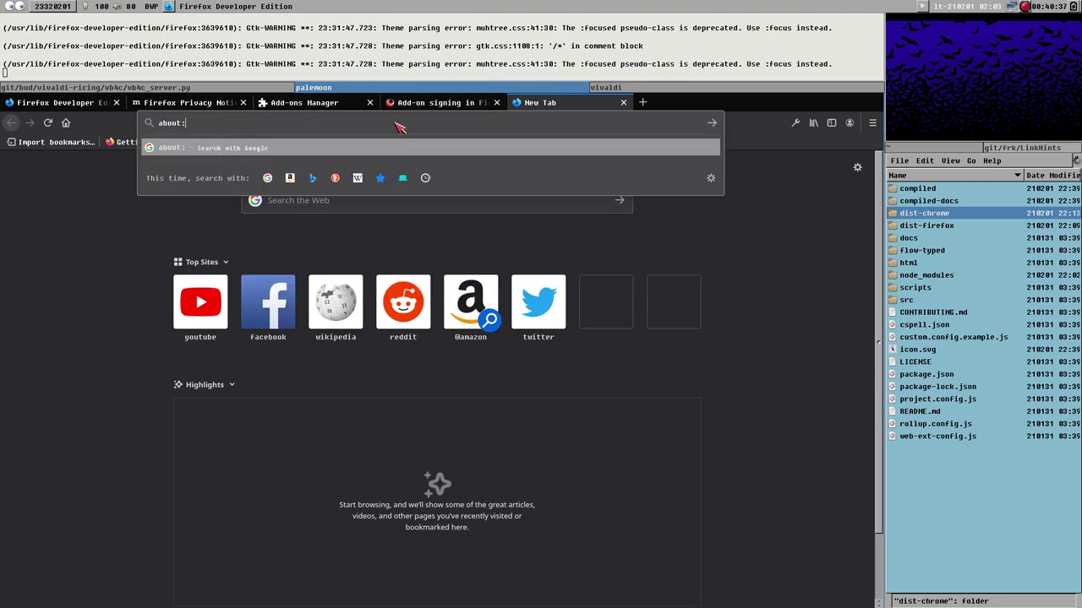
text(confi)
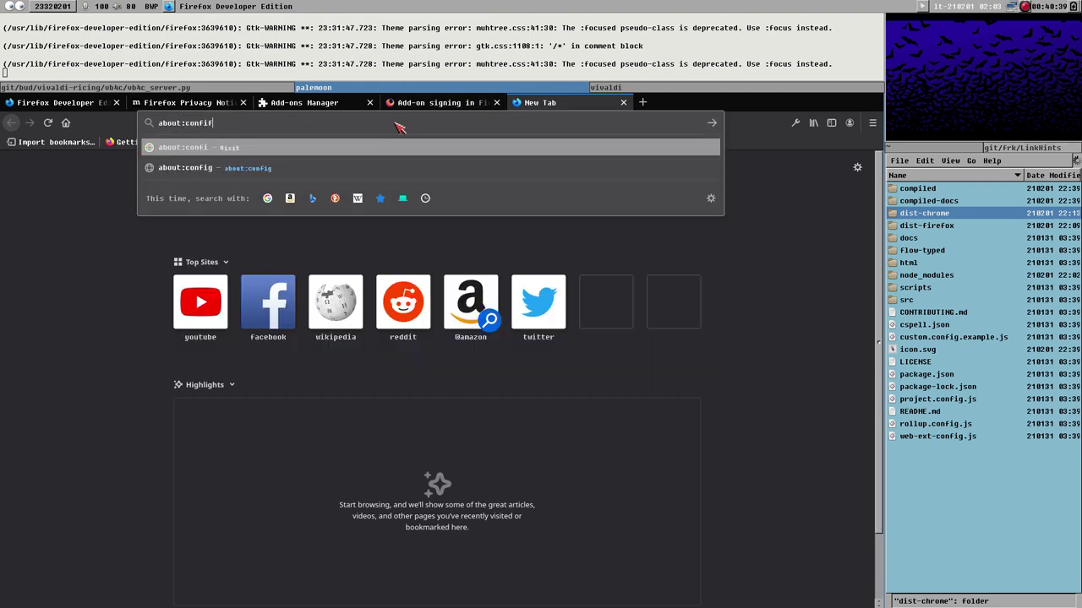
text(g)
key(Return)
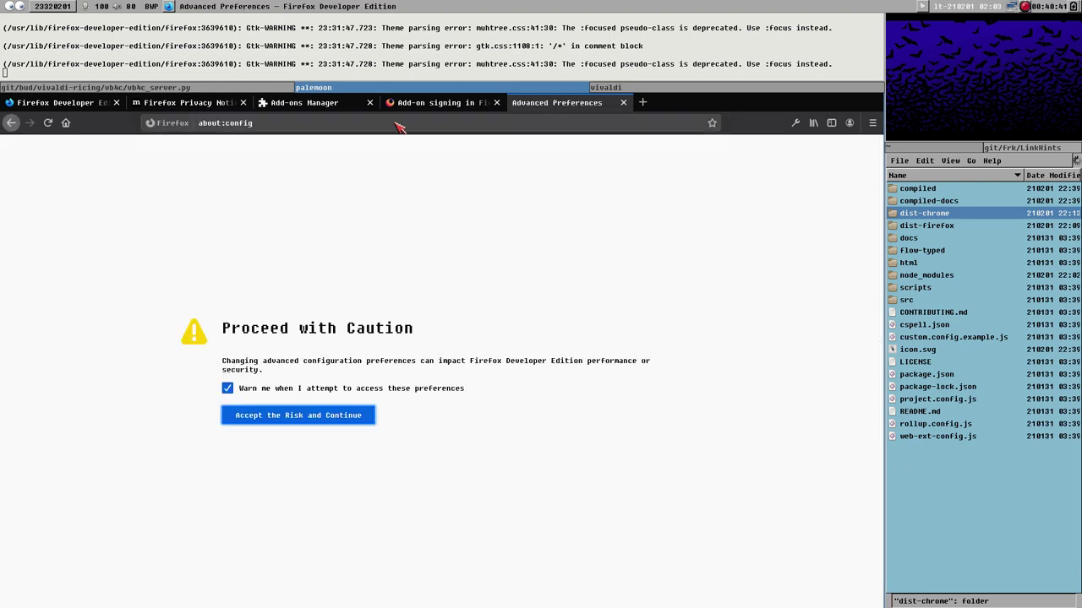
click(343, 415)
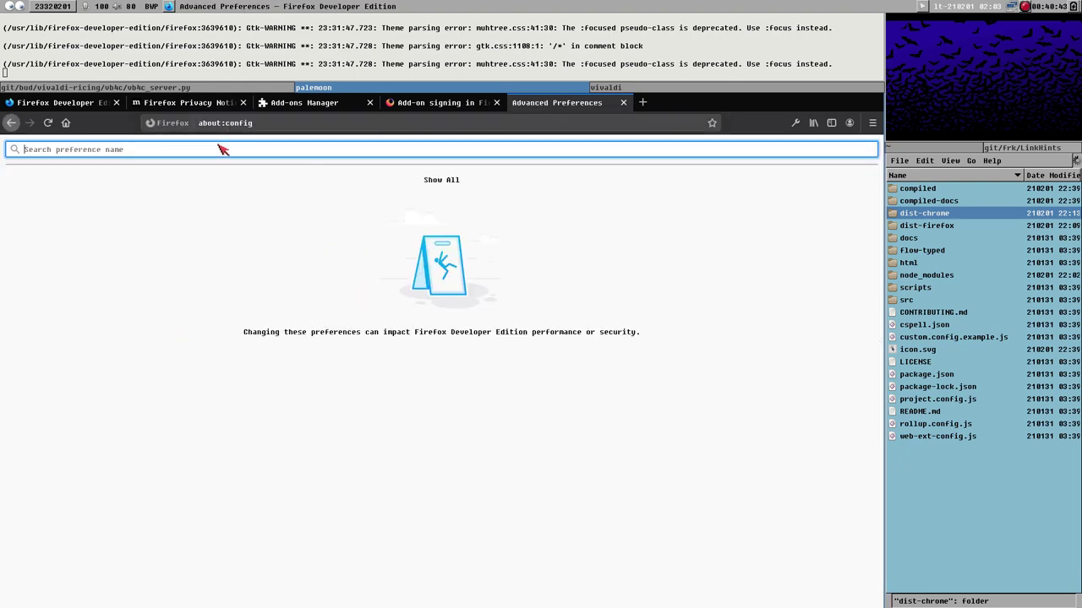
text(sig)
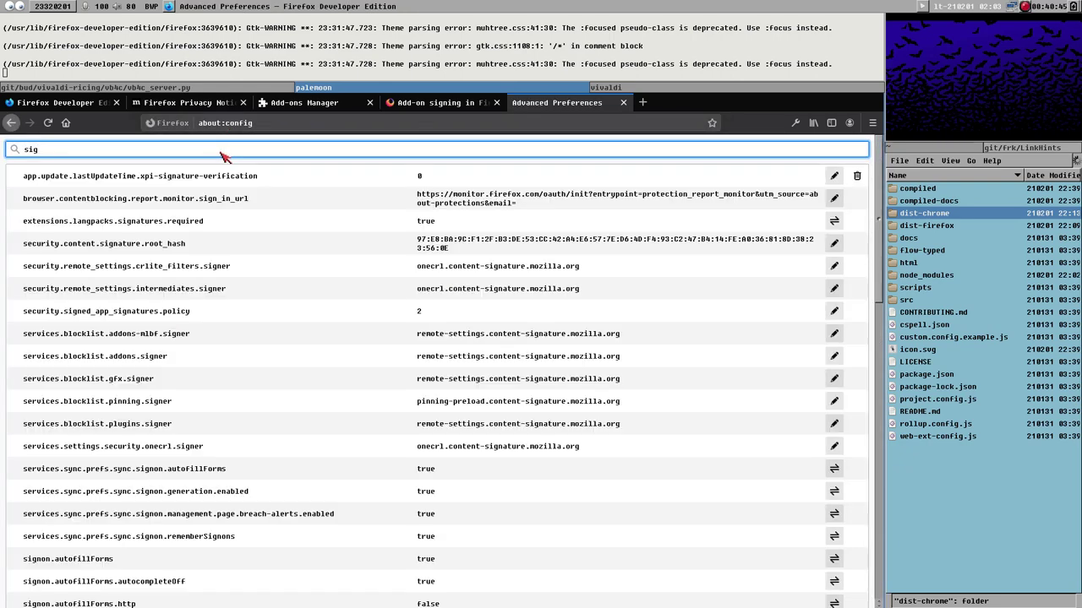
text(nature)
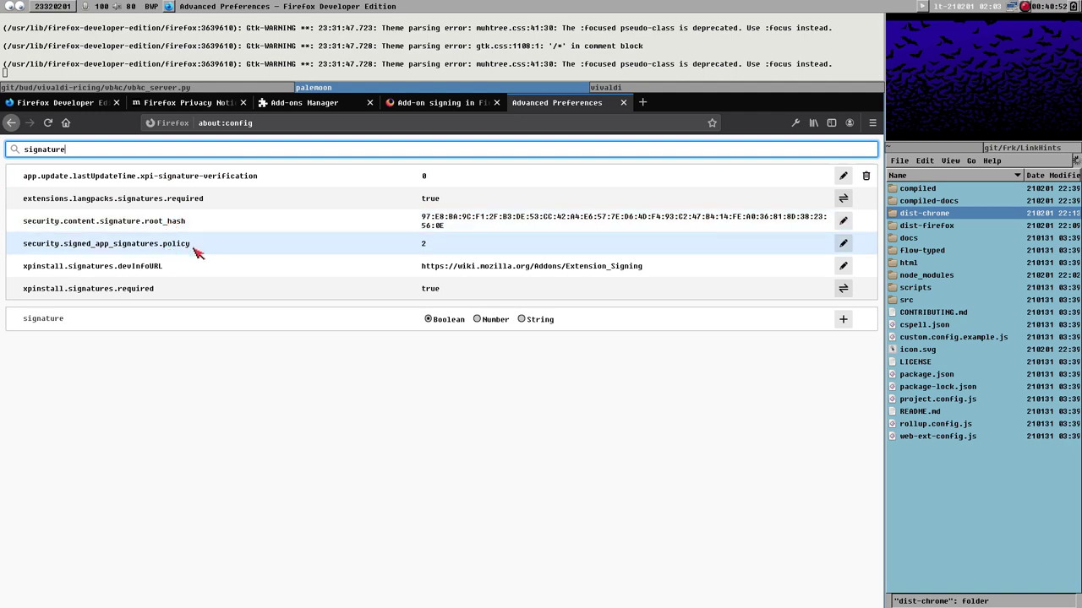
click(155, 290)
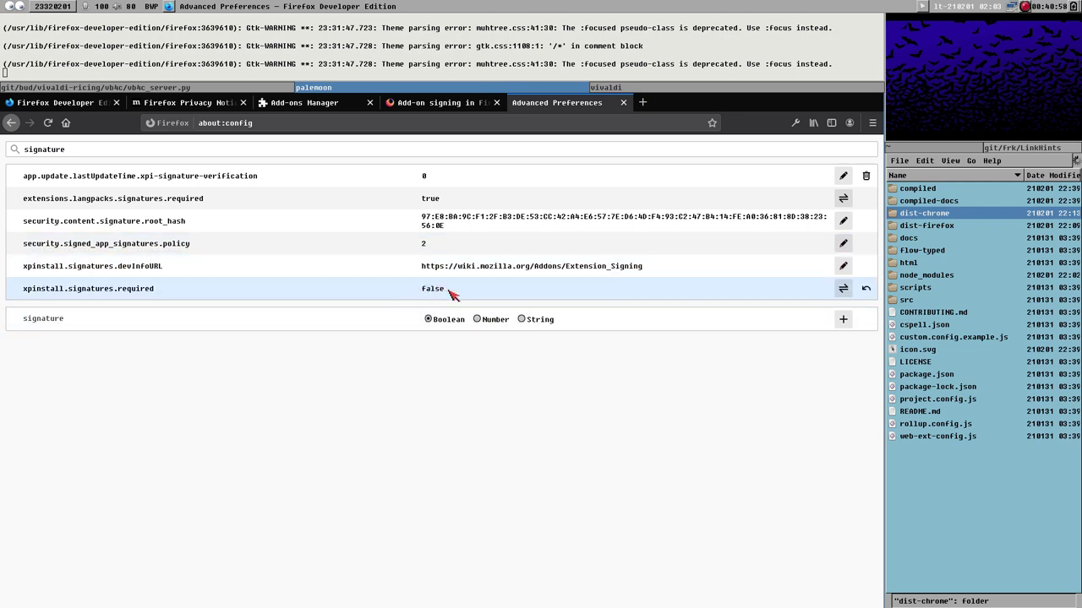
click(328, 102)
Install link_hints-1.1.1.xpi from file and approve the 'Add Link Hints?' prompt
click(515, 190)
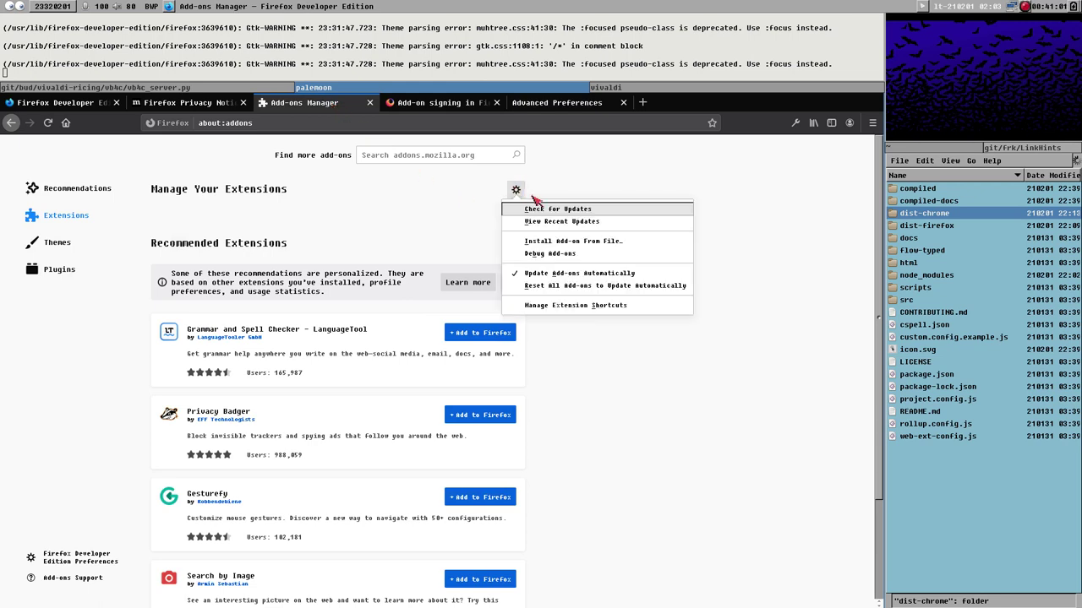
click(572, 242)
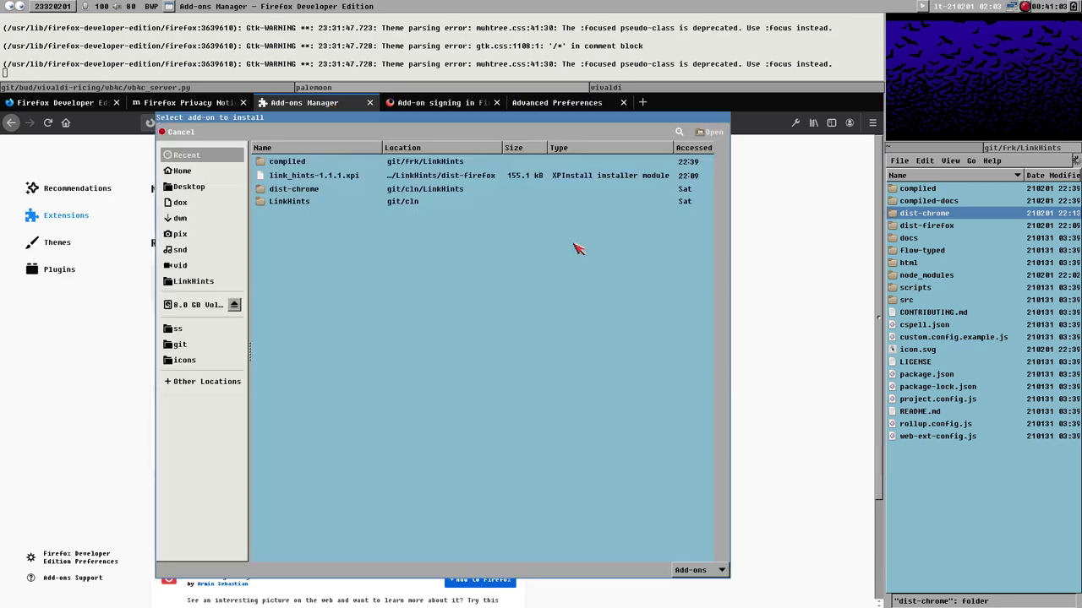
click(324, 181)
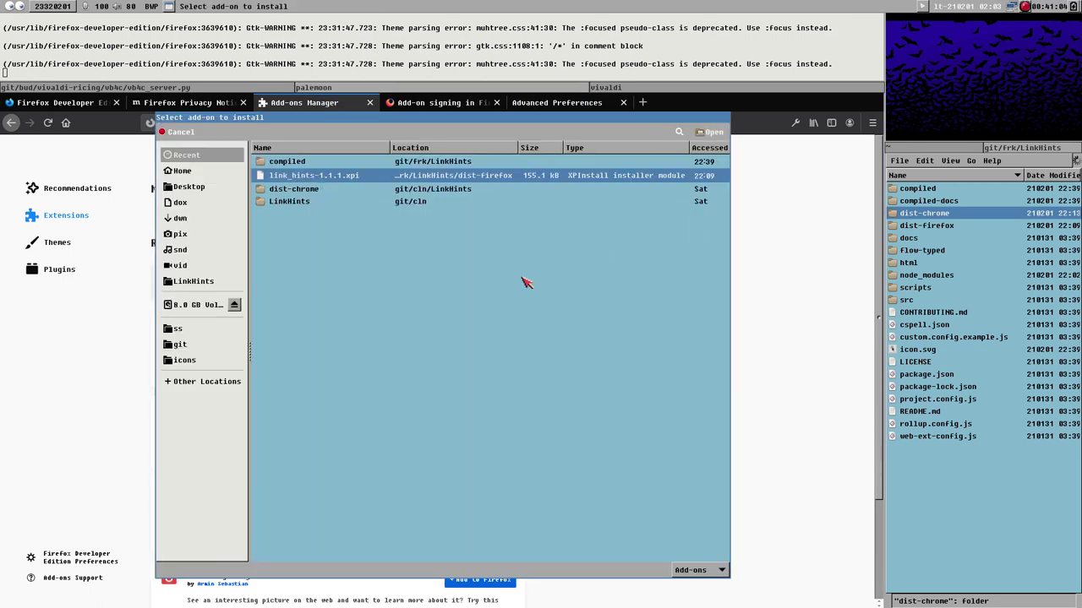
click(711, 133)
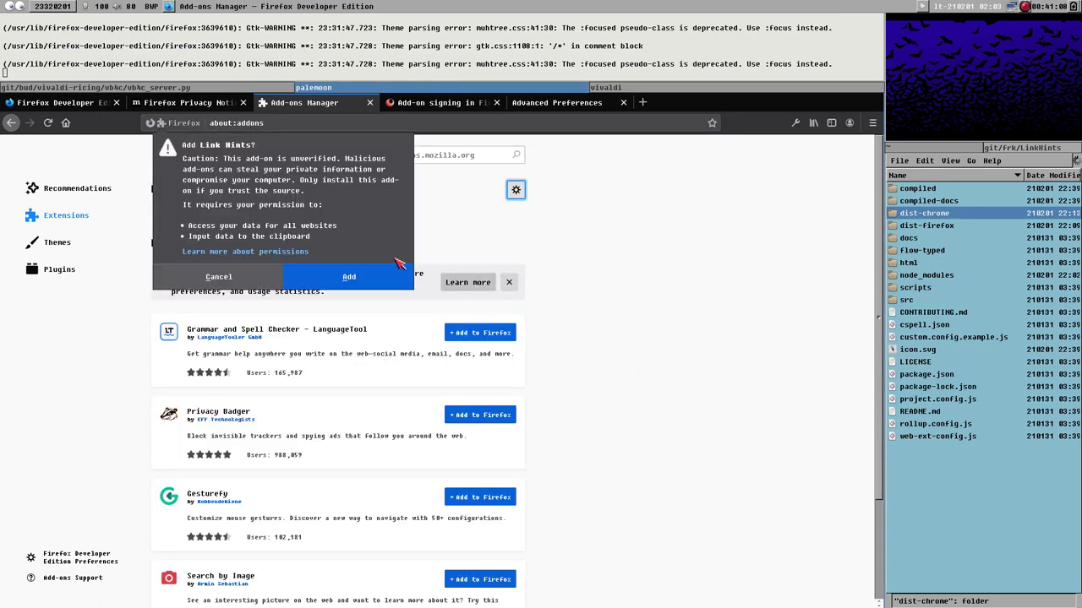
click(335, 276)
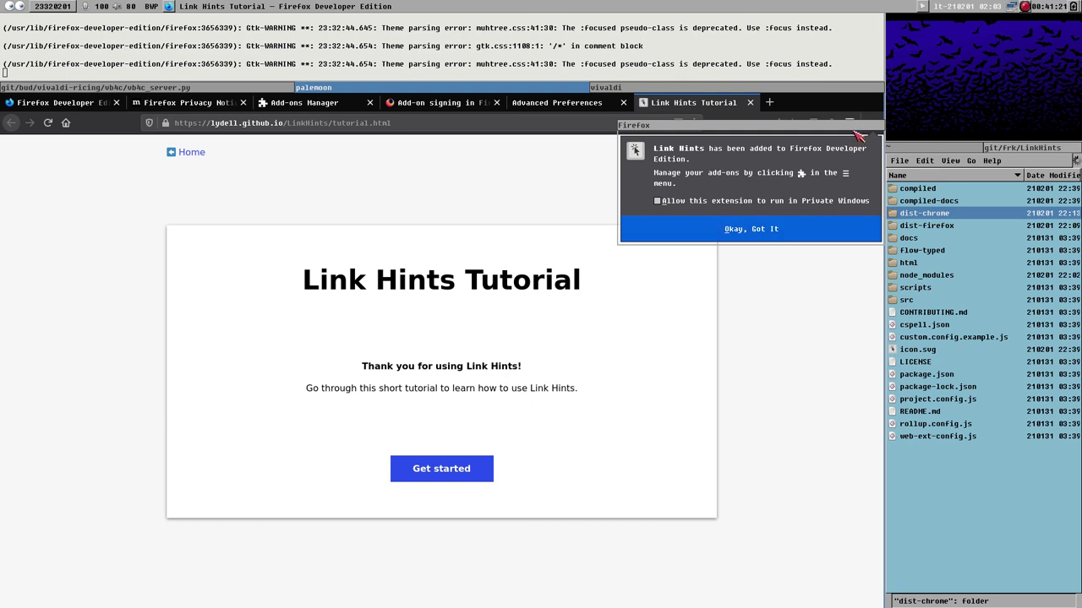
Open Link Hints Options from its toolbar icon and expand Debug to show URL_HANDLER_COMMAND gurl and port 8054
click(757, 233)
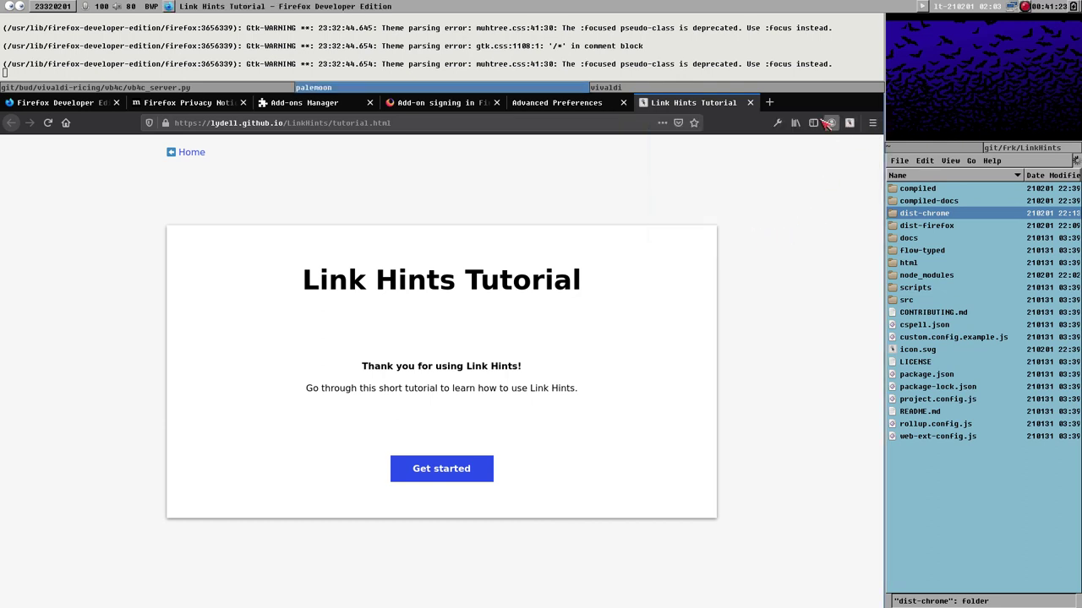
click(849, 124)
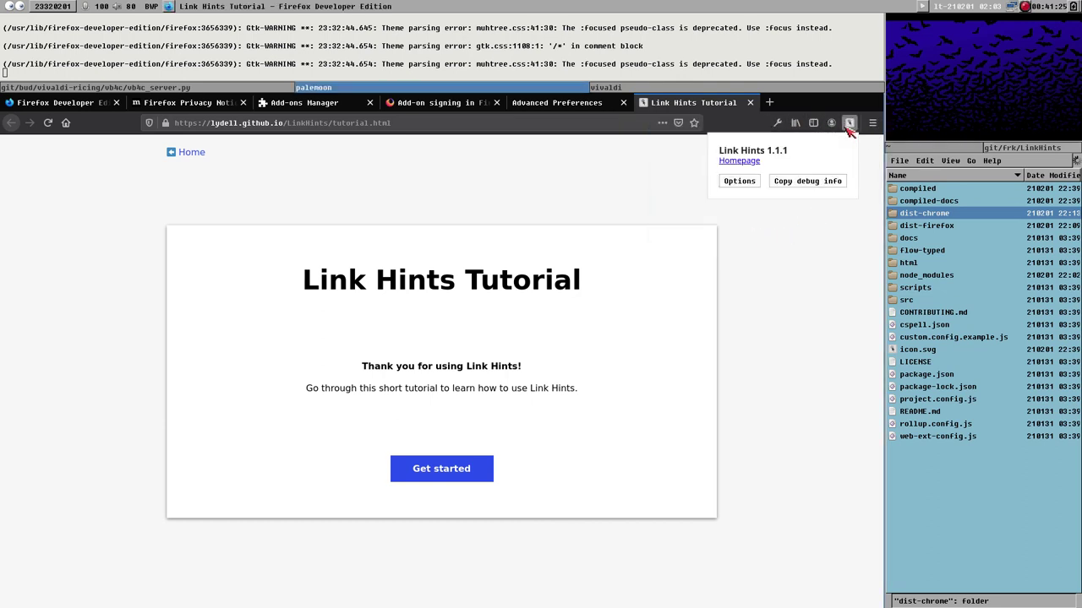
click(732, 183)
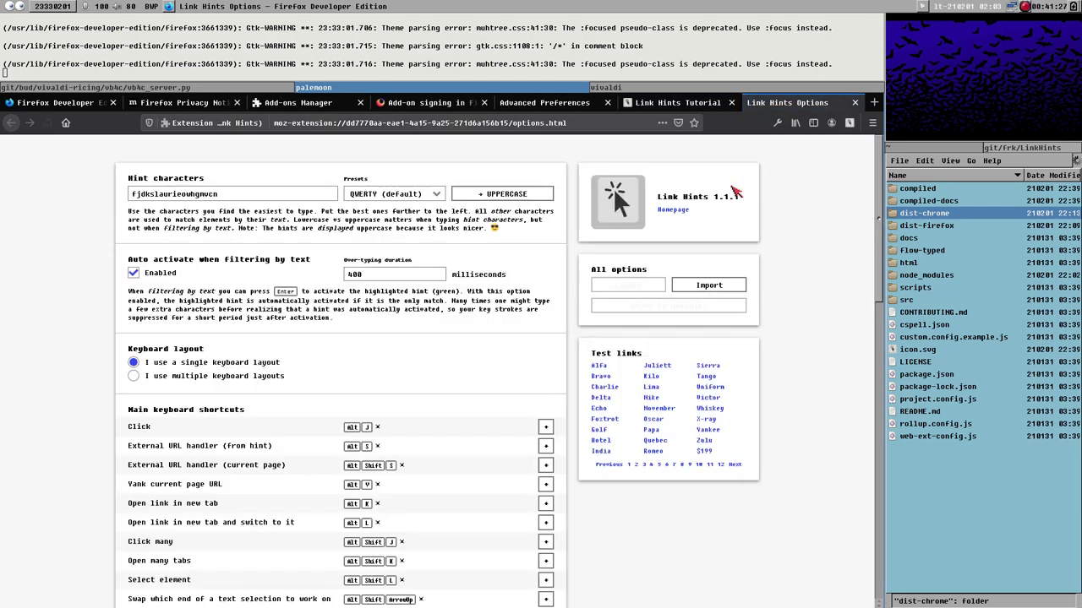
scroll(524, 369, down, 10)
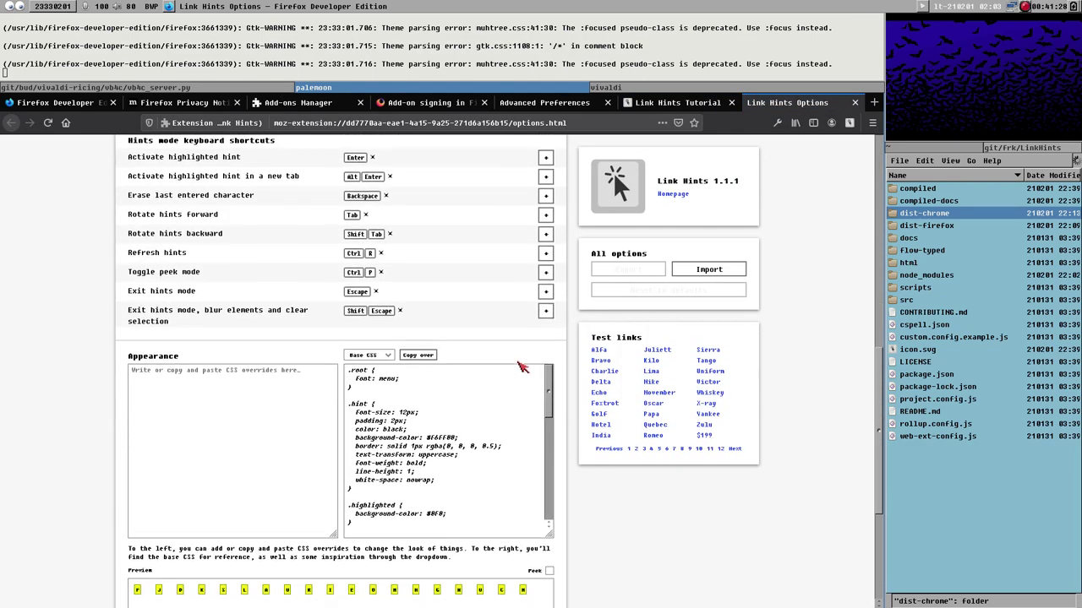
scroll(522, 368, down, 5)
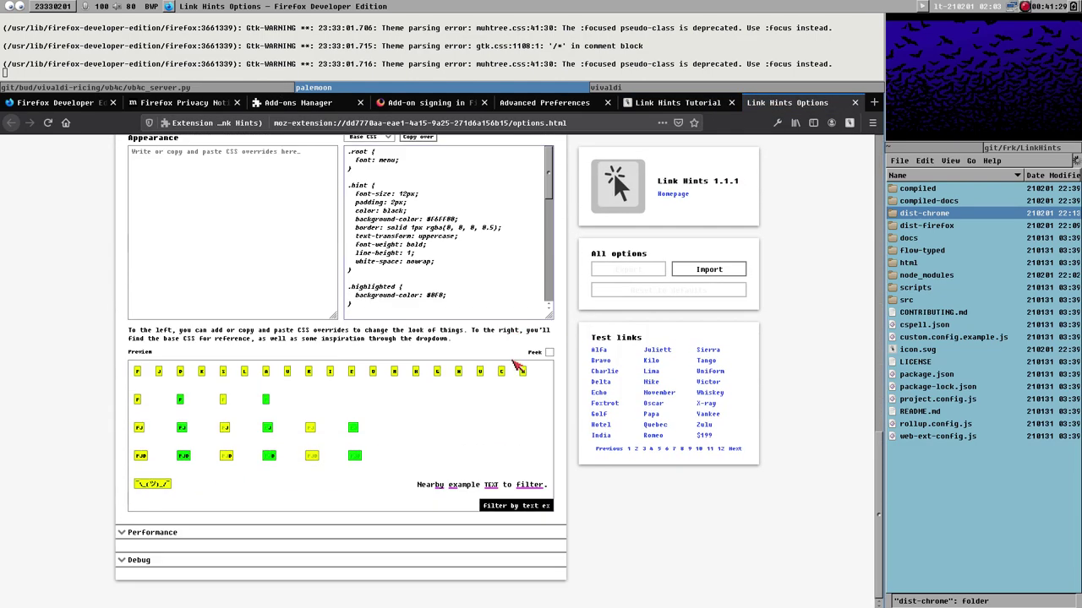
click(199, 564)
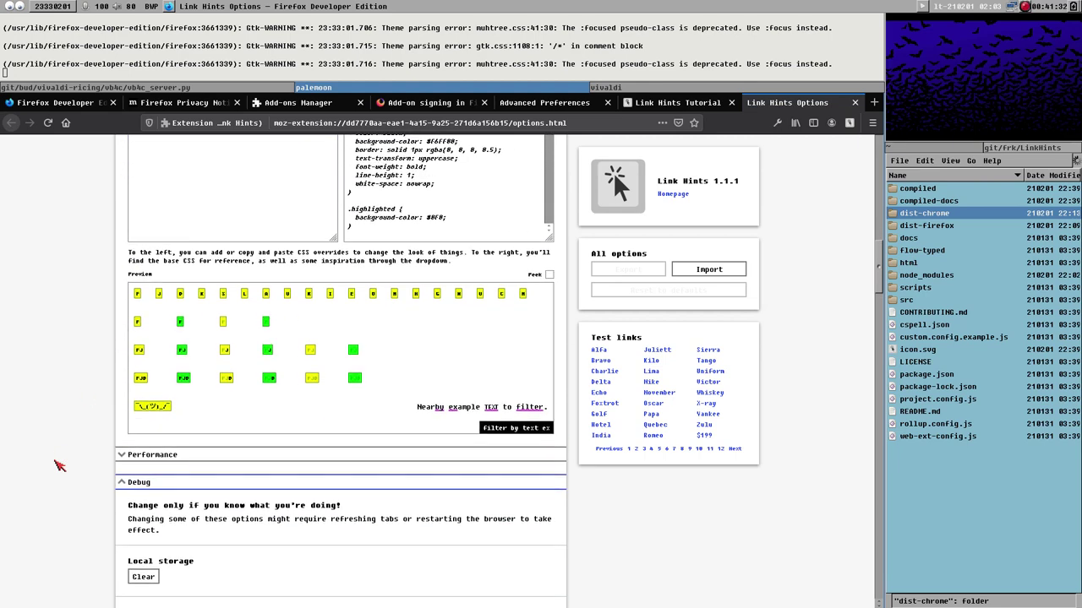
scroll(59, 465, down, 3)
scroll(59, 466, down, 7)
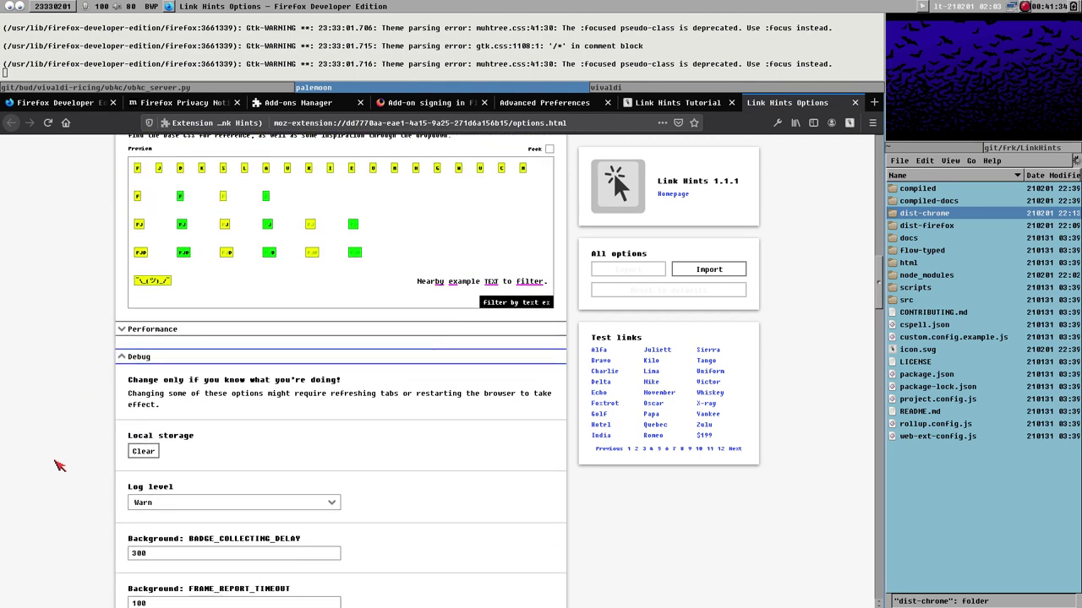
scroll(447, 427, up, 4)
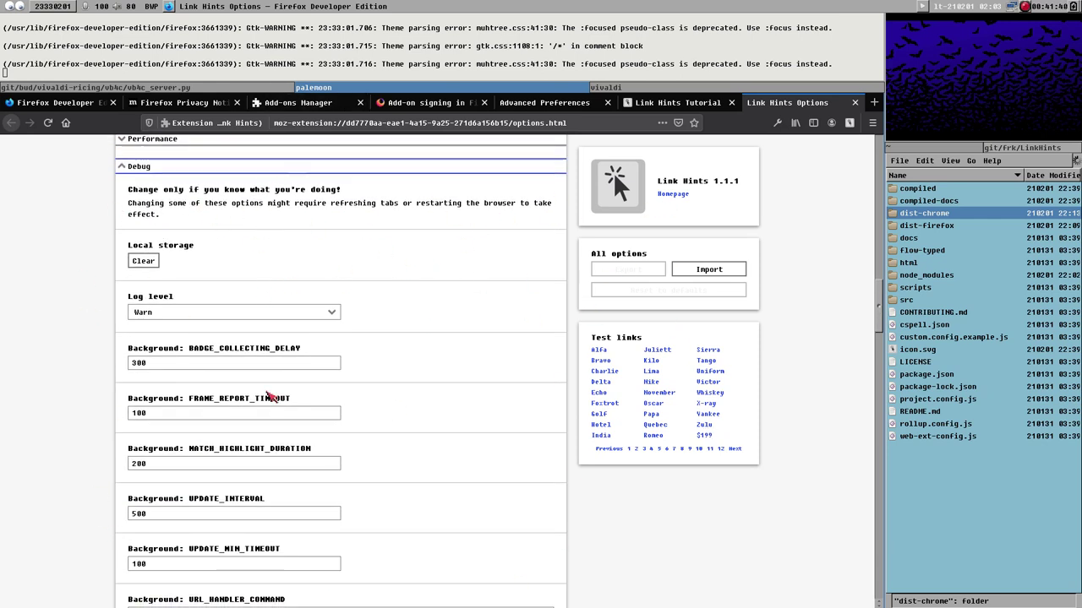
scroll(279, 401, down, 2)
scroll(403, 437, down, 2)
Change URL_HANDLER_COMMAND to notify-send and activate the Delta test link through its hint
click(187, 431)
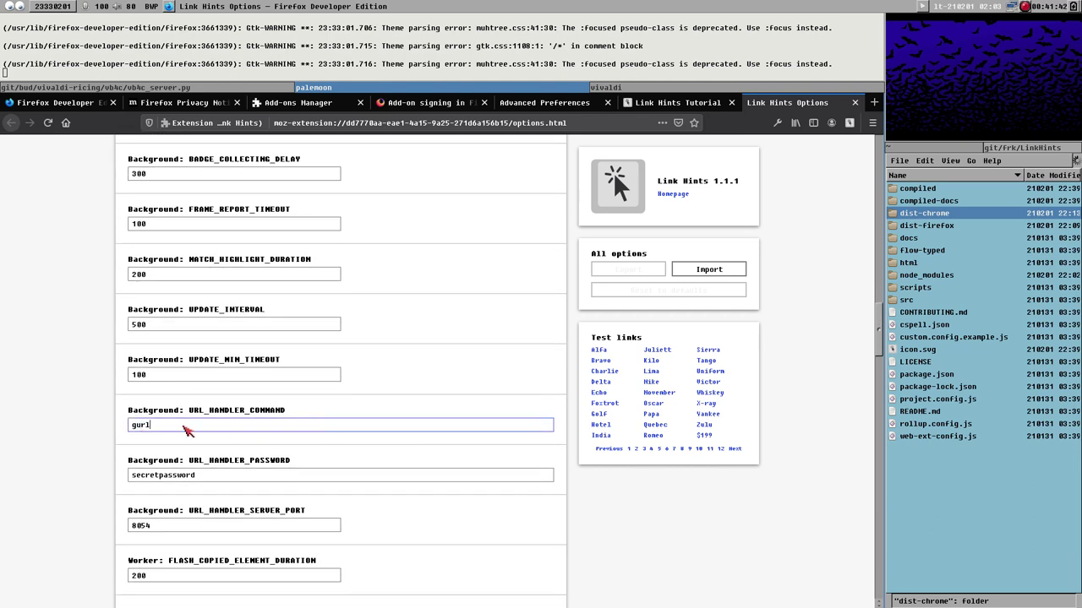
text(notify-send)
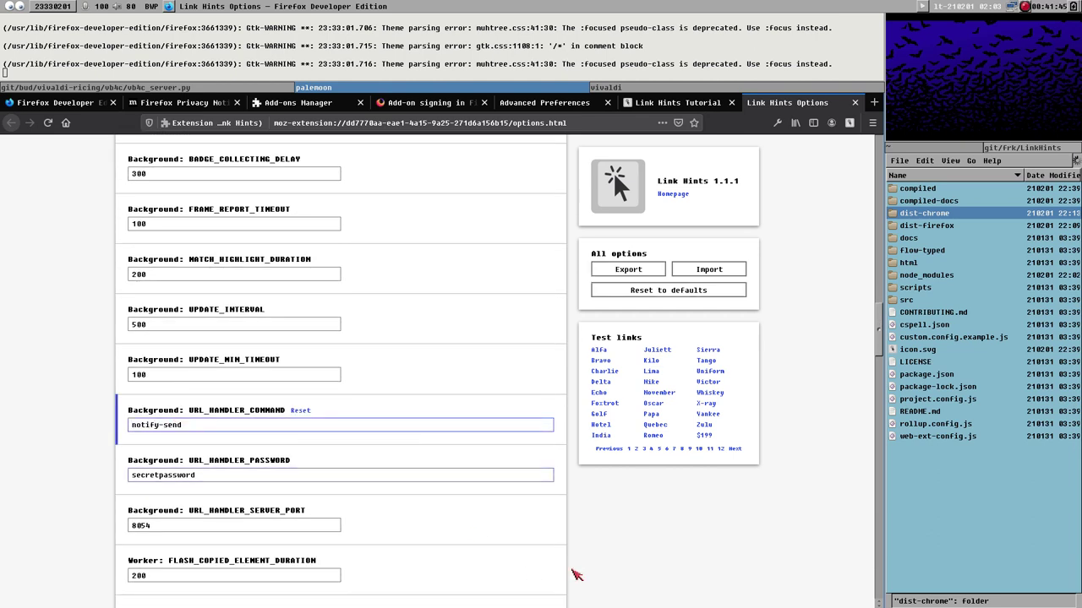
click(586, 536)
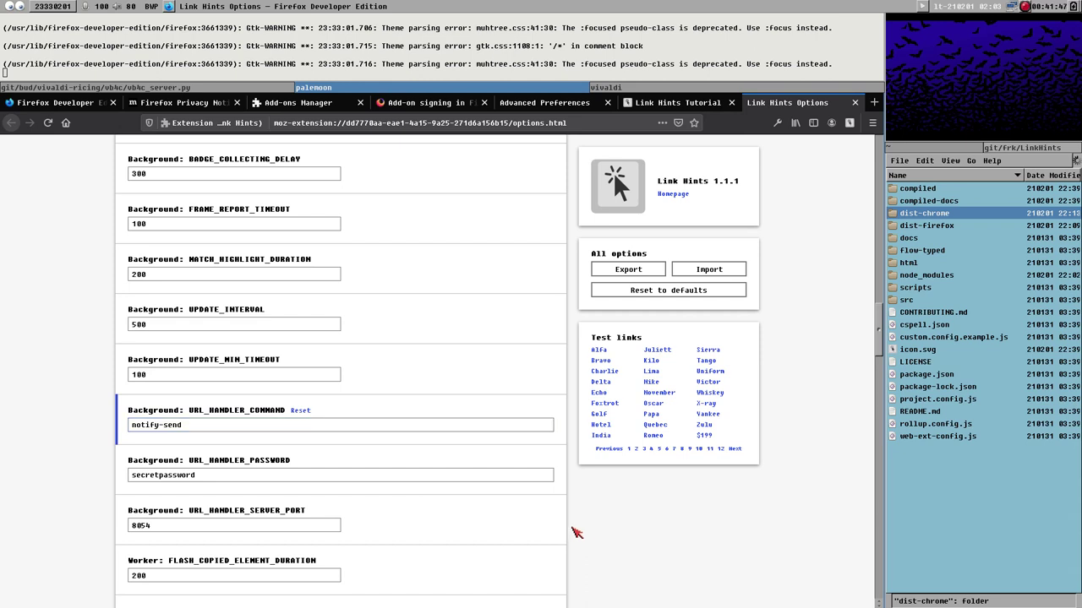
key(alt+j)
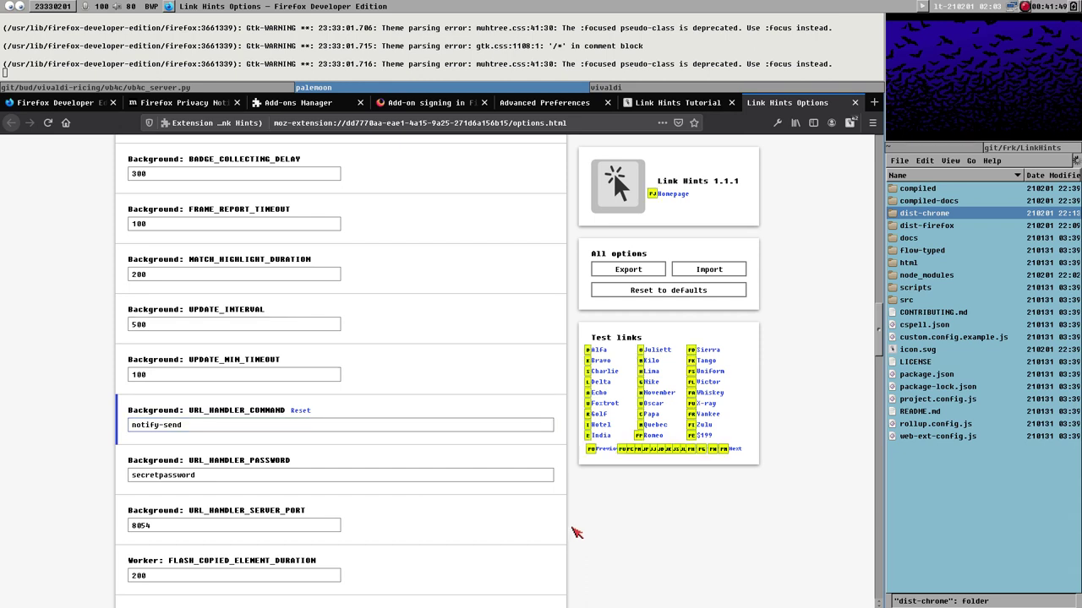
key(l)
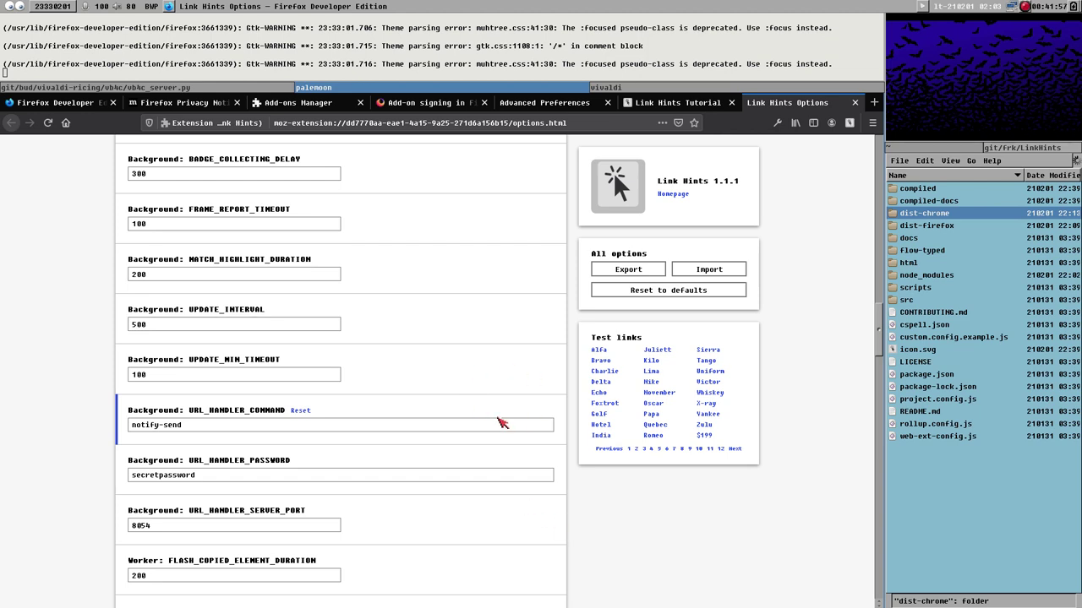
Check the server log pane, then fire another link hint on the options page
click(500, 424)
scroll(657, 529, up, 3)
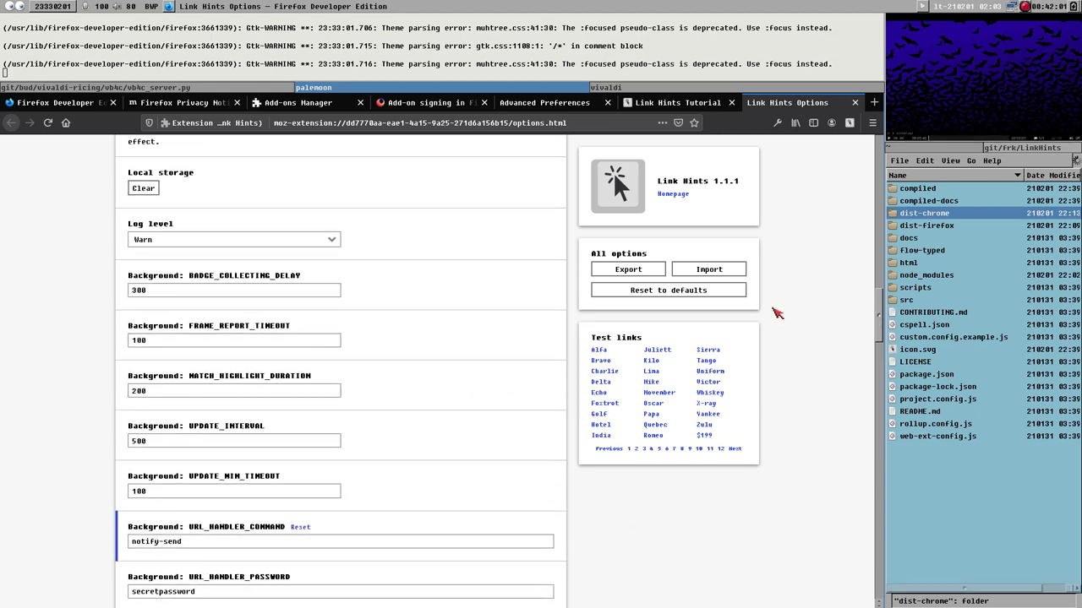
key(super+y)
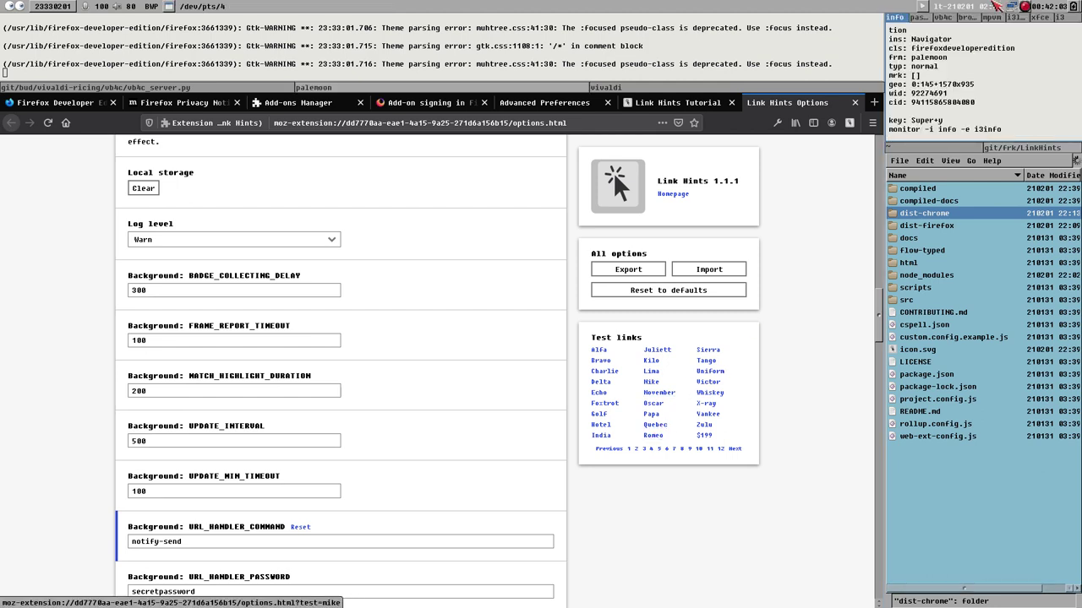
click(943, 17)
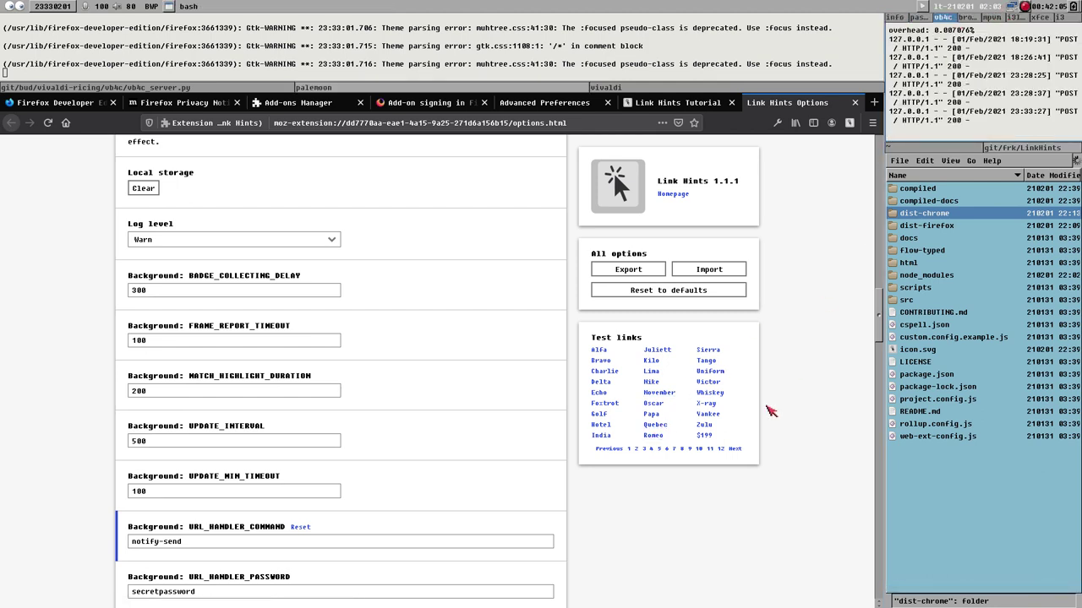
scroll(968, 84, down, 2)
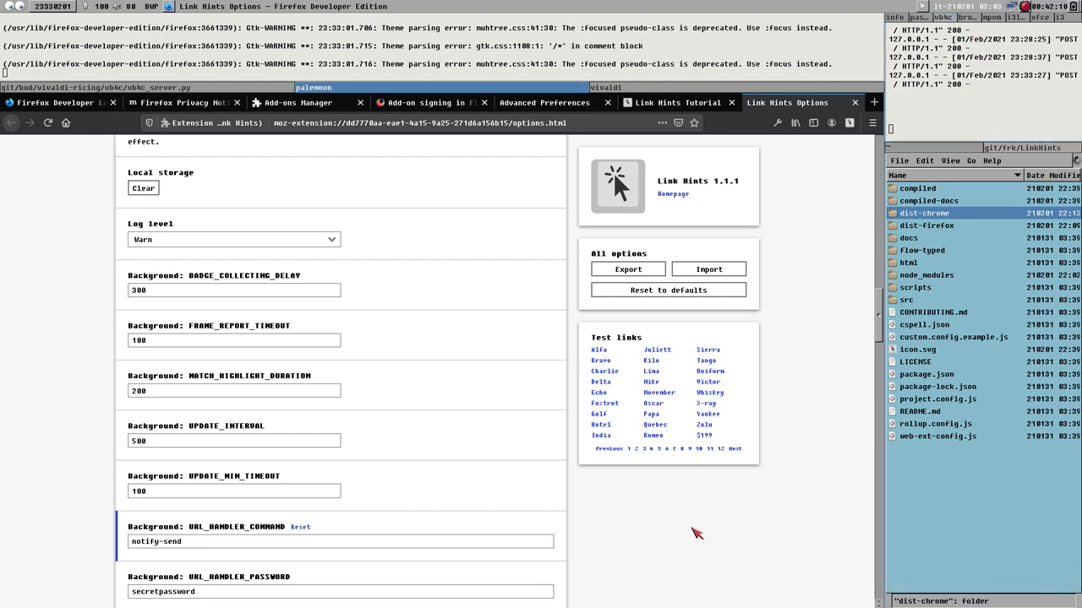
key(alt+j)
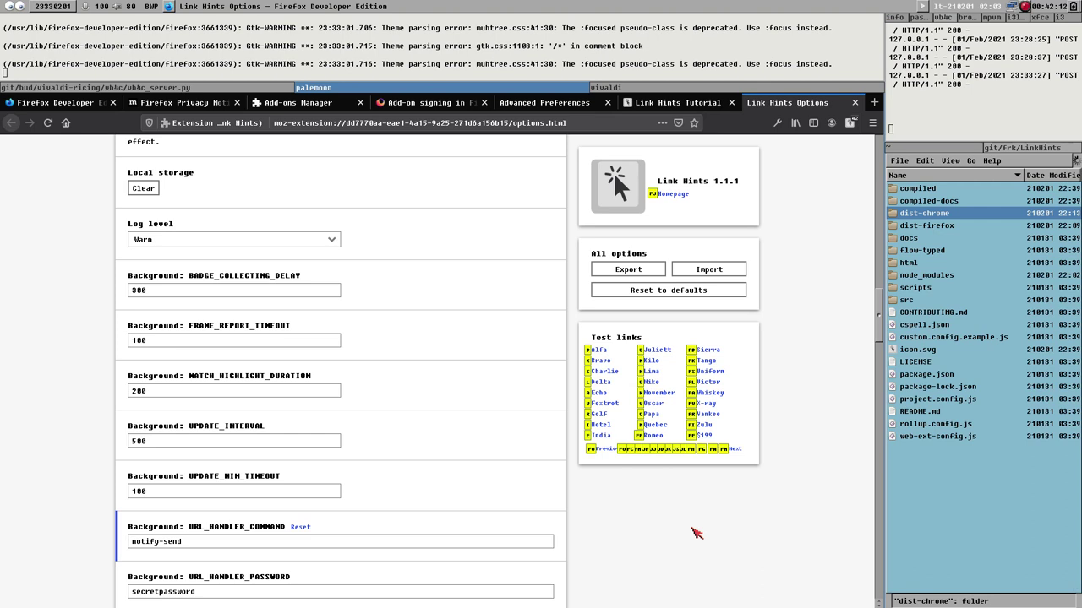
key(Escape)
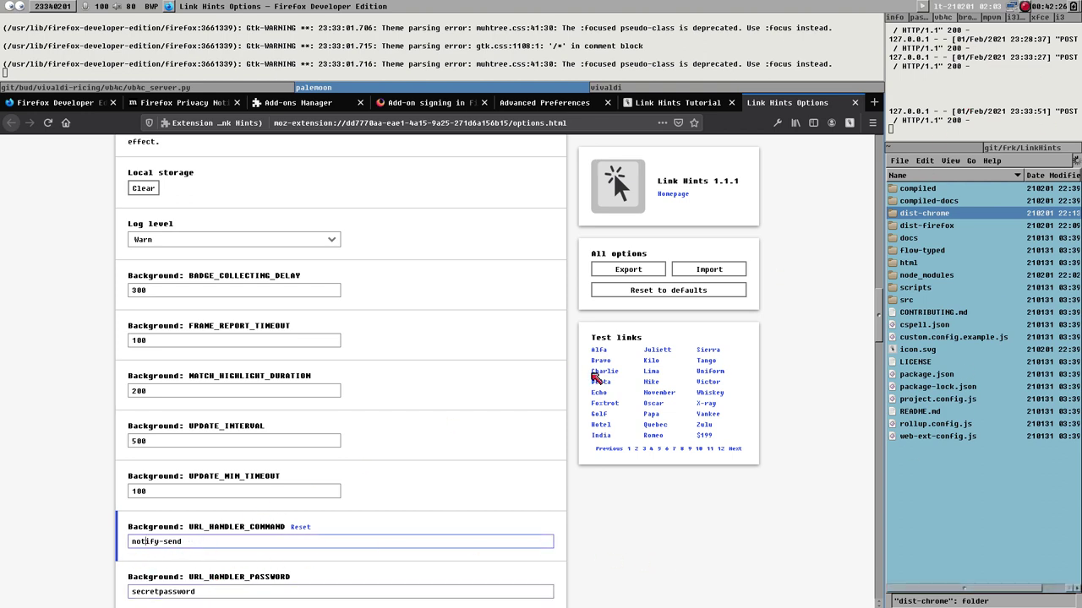
Replace the URL_HANDLER_COMMAND value with gurl and test a link hint on the options page
key(ctrl+a)
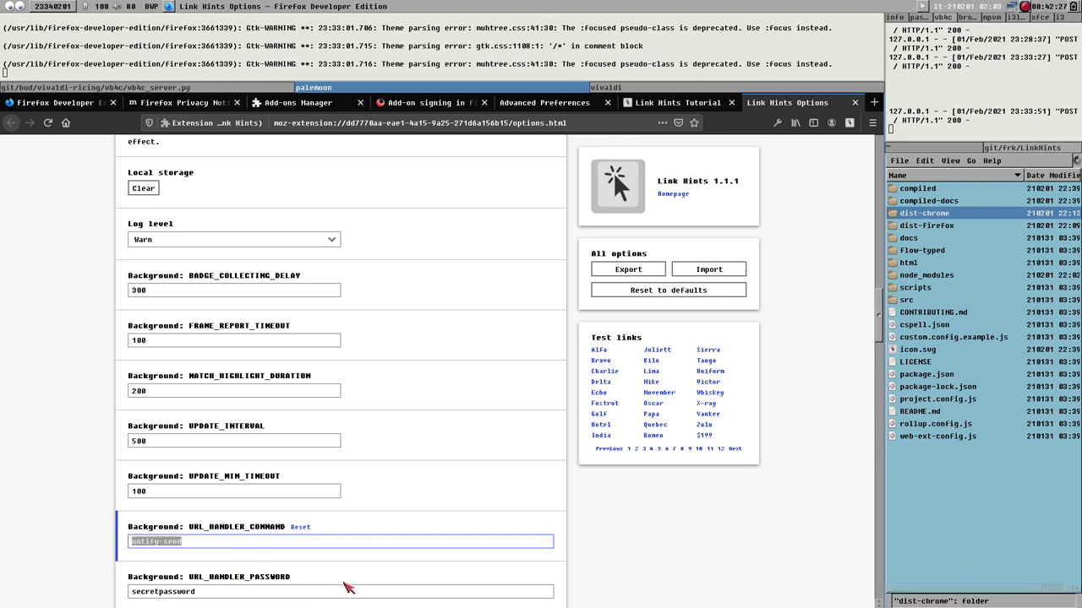
text(gurl)
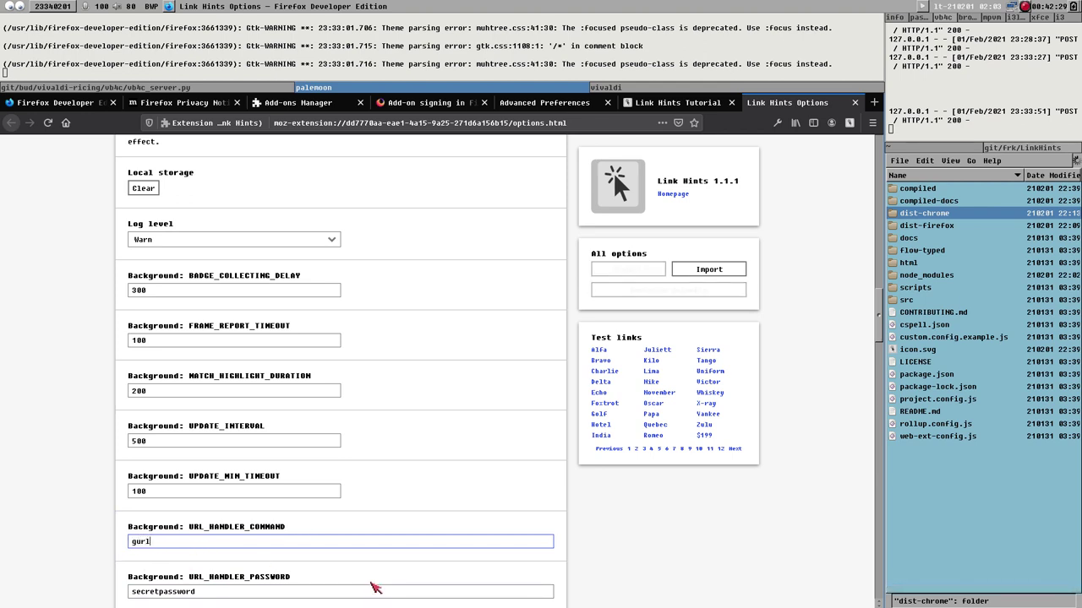
key(Escape)
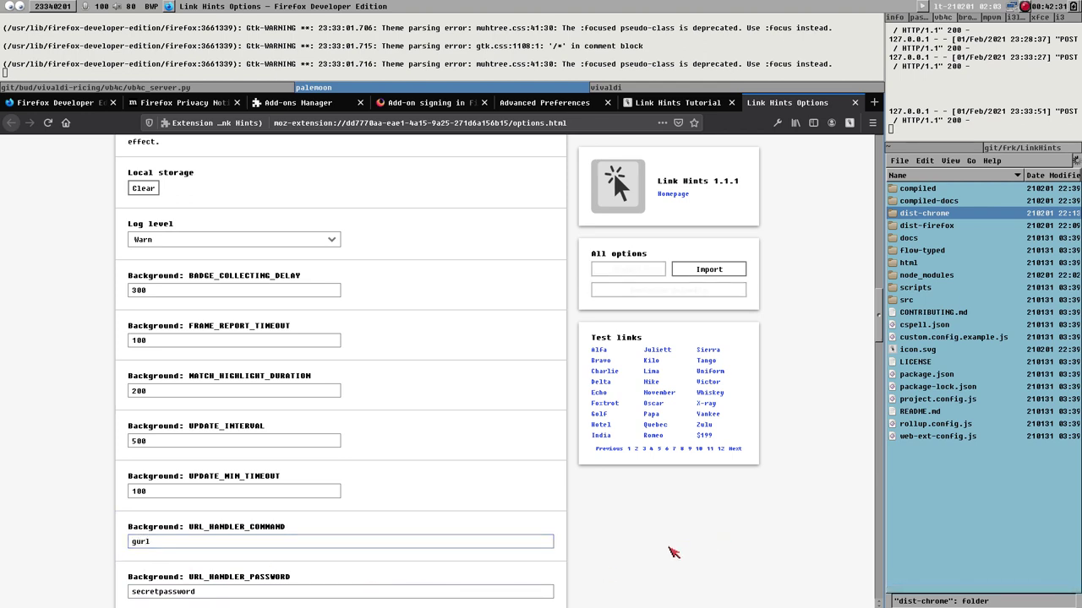
key(alt+j)
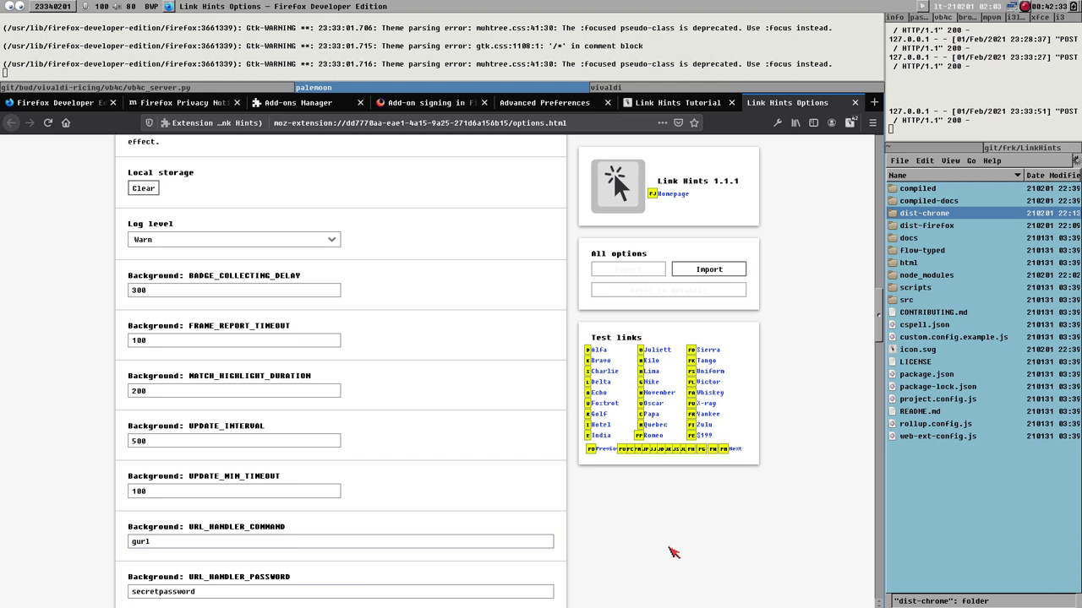
key(Escape)
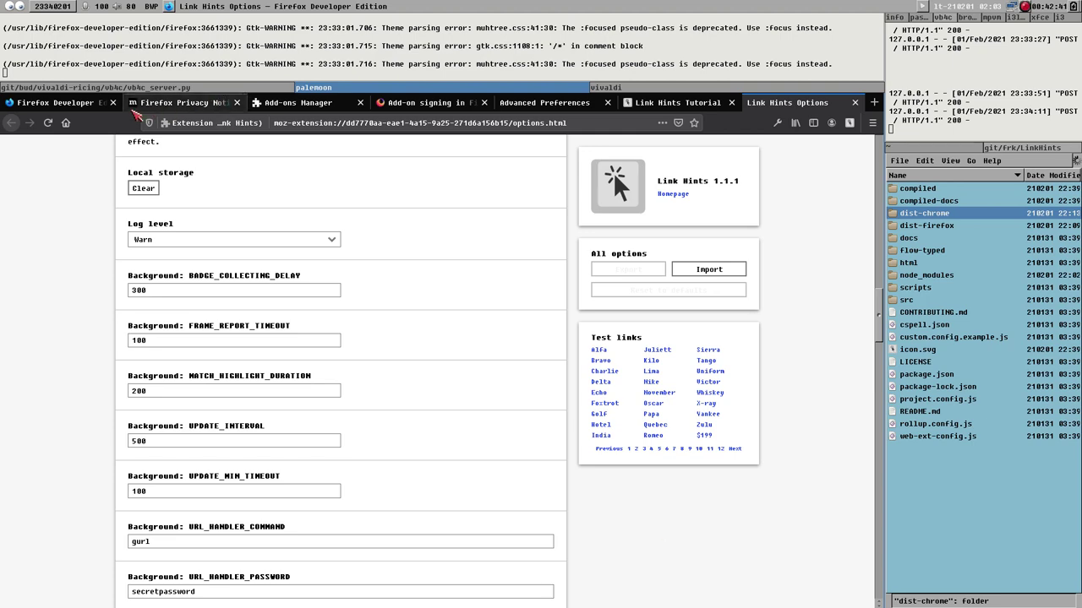
On the Firefox Privacy Notice tab, activate a link hint to send it to the handler
click(157, 102)
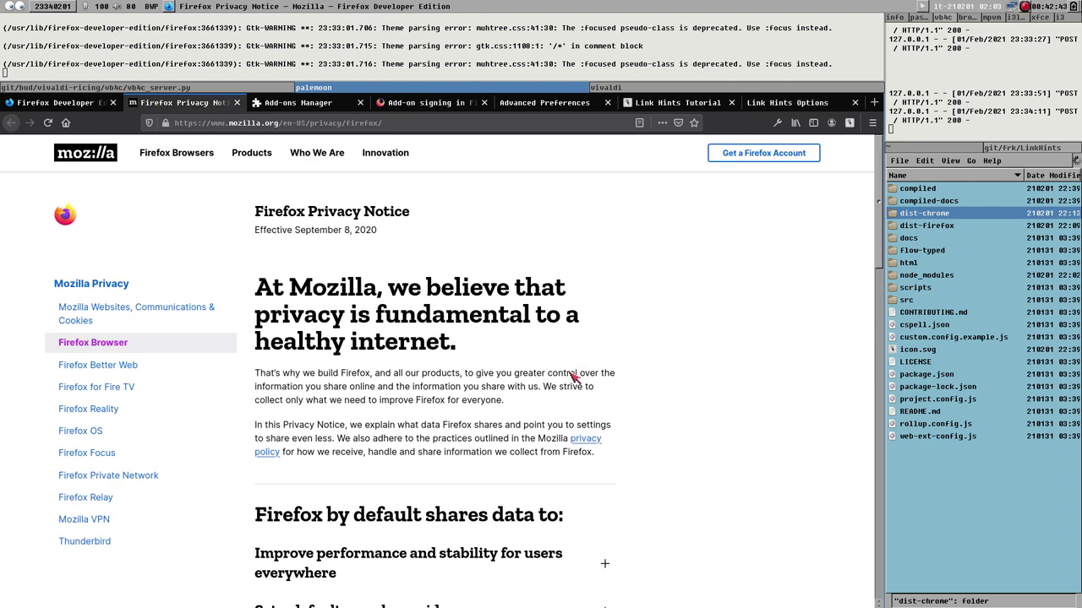
key(alt+j)
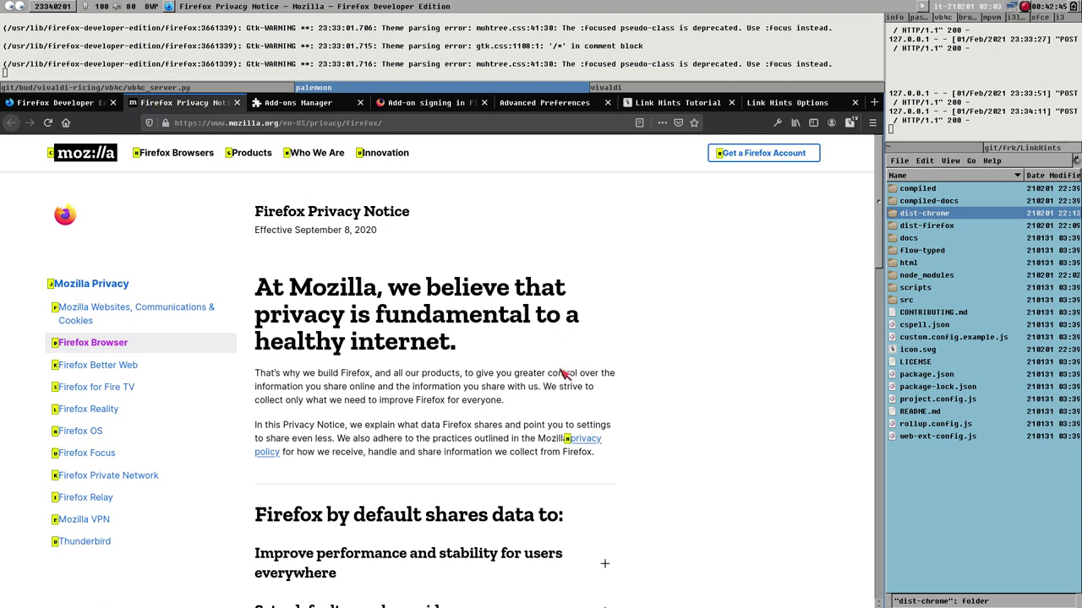
key(Escape)
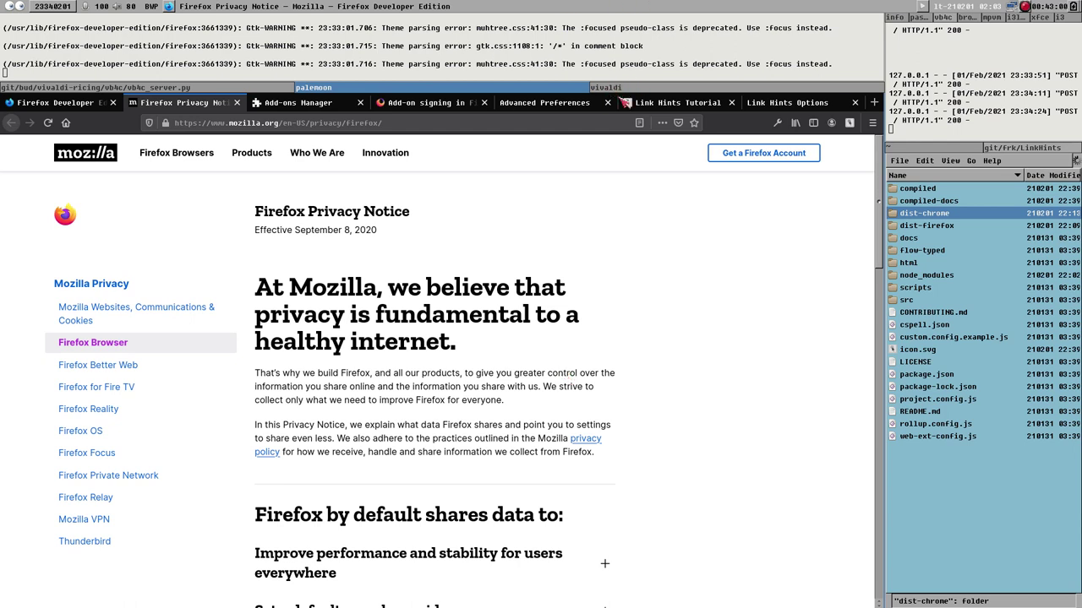
Open the Link Hints Options page, scroll its settings, and select the 'Yank current page URL' label
click(657, 105)
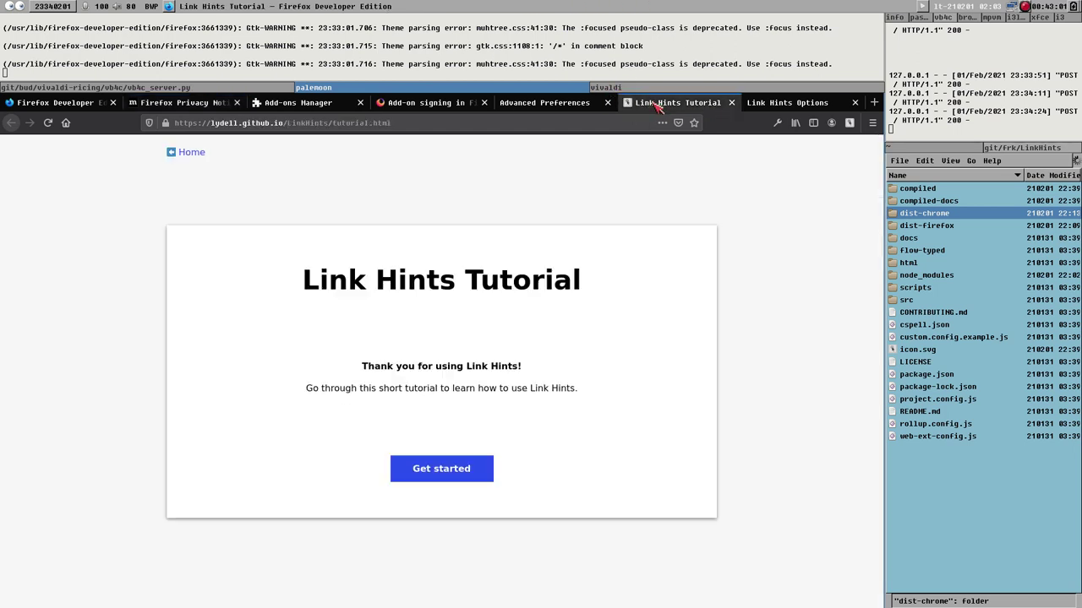
click(773, 106)
scroll(483, 471, up, 10)
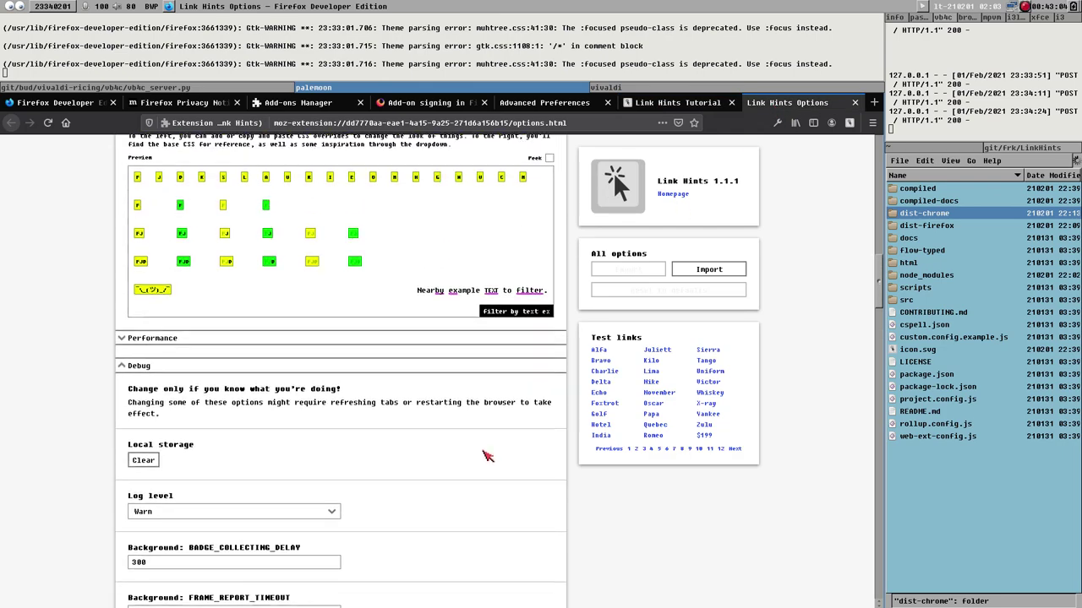
scroll(483, 450, up, 12)
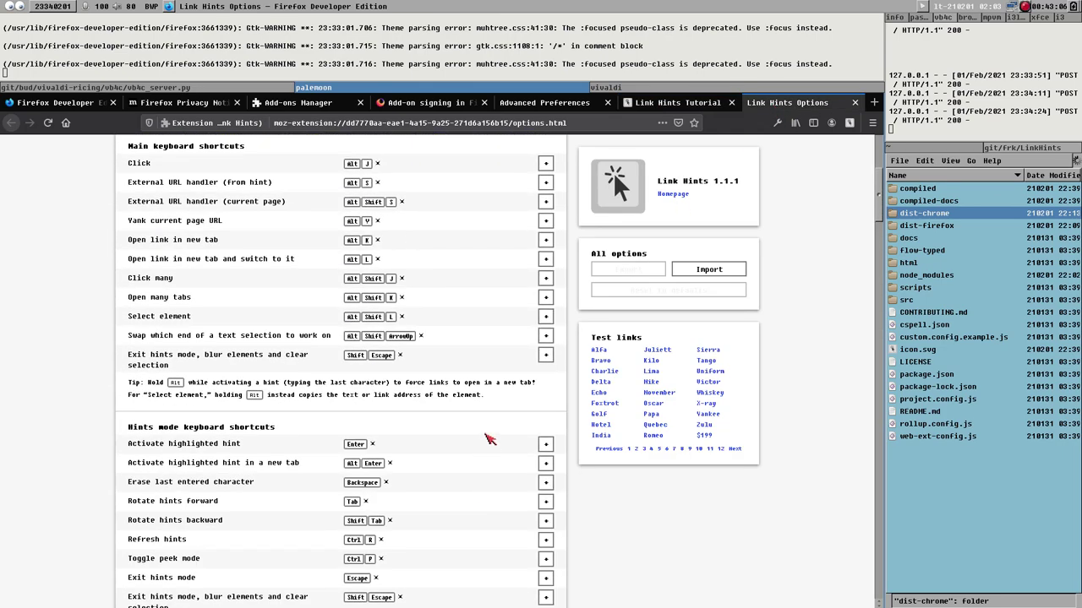
scroll(488, 438, up, 1)
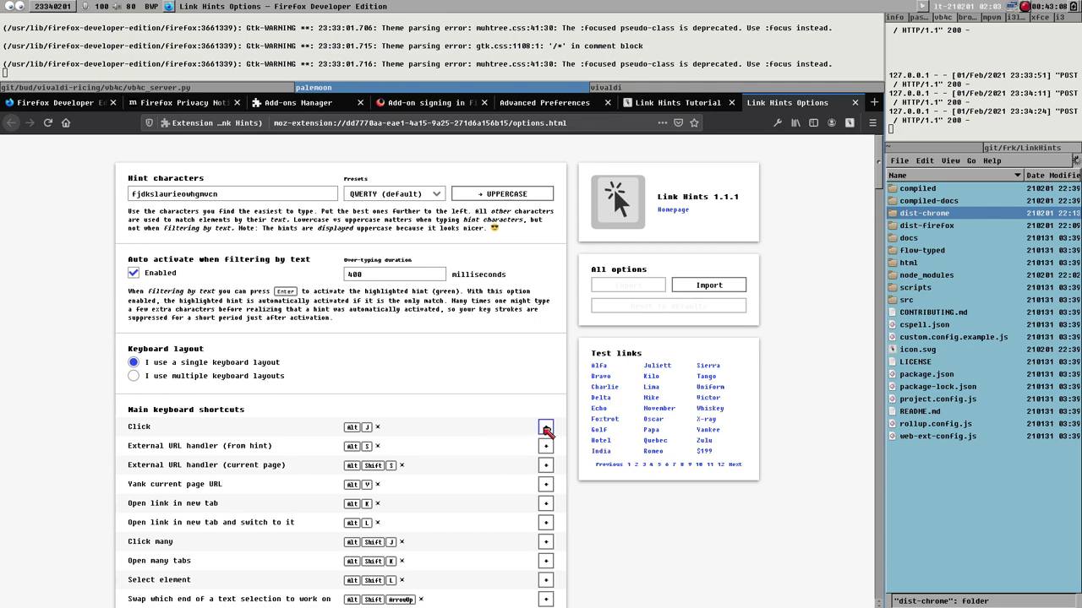
scroll(526, 383, down, 5)
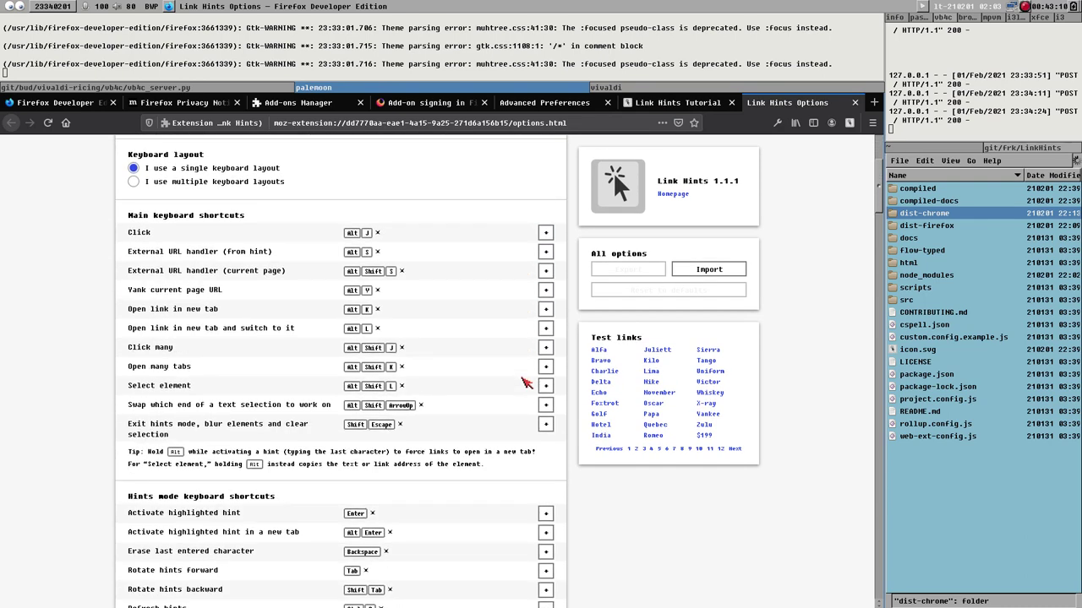
drag(129, 287, 239, 292)
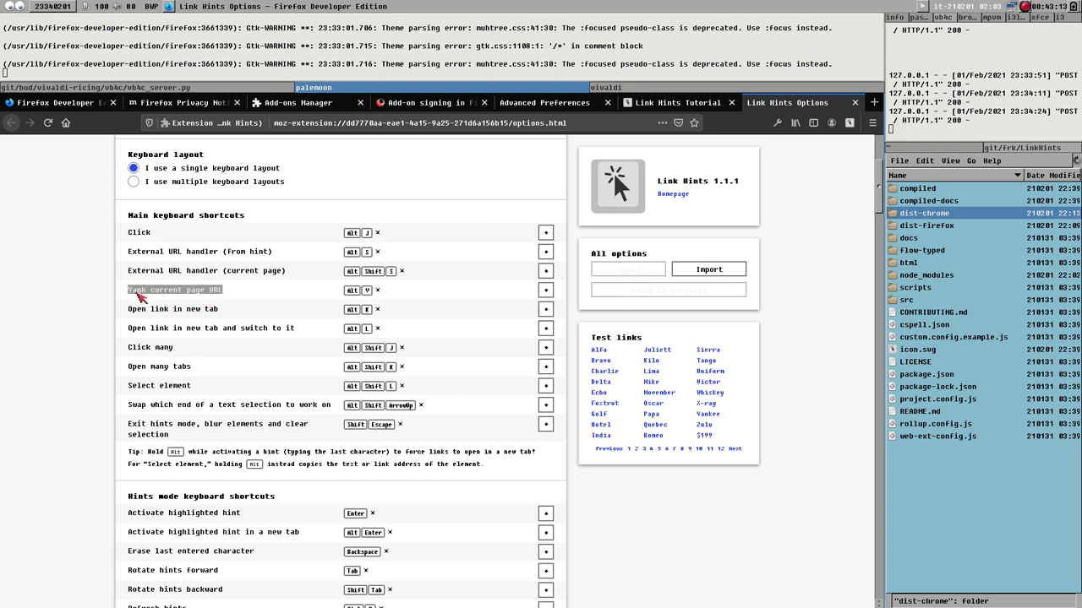
Back on the Firefox Privacy Notice page, paste the copied page URL into a floating terminal to check it
click(182, 104)
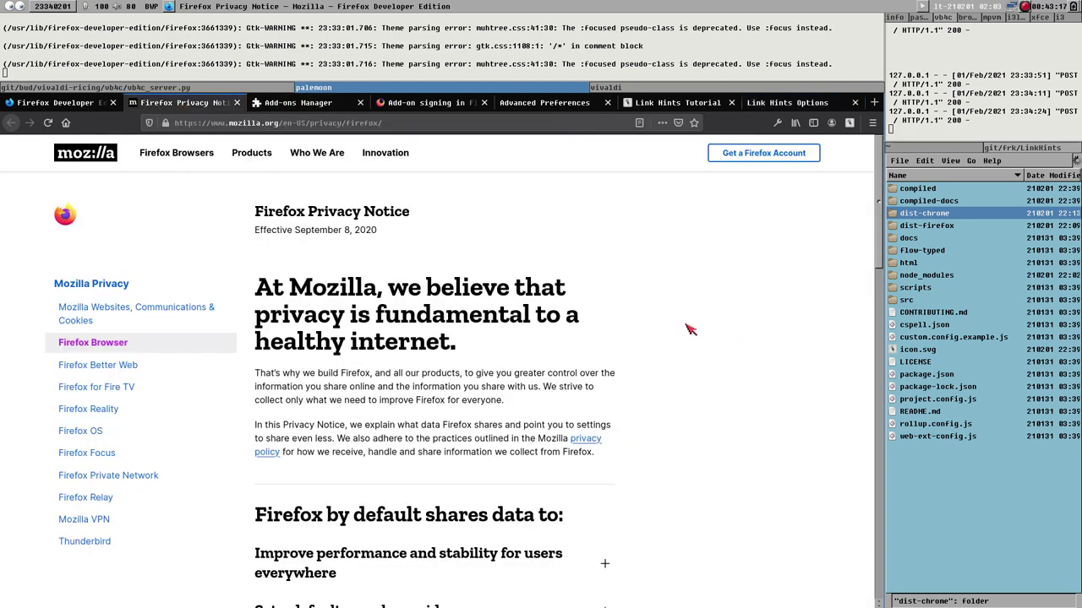
key(super+Return)
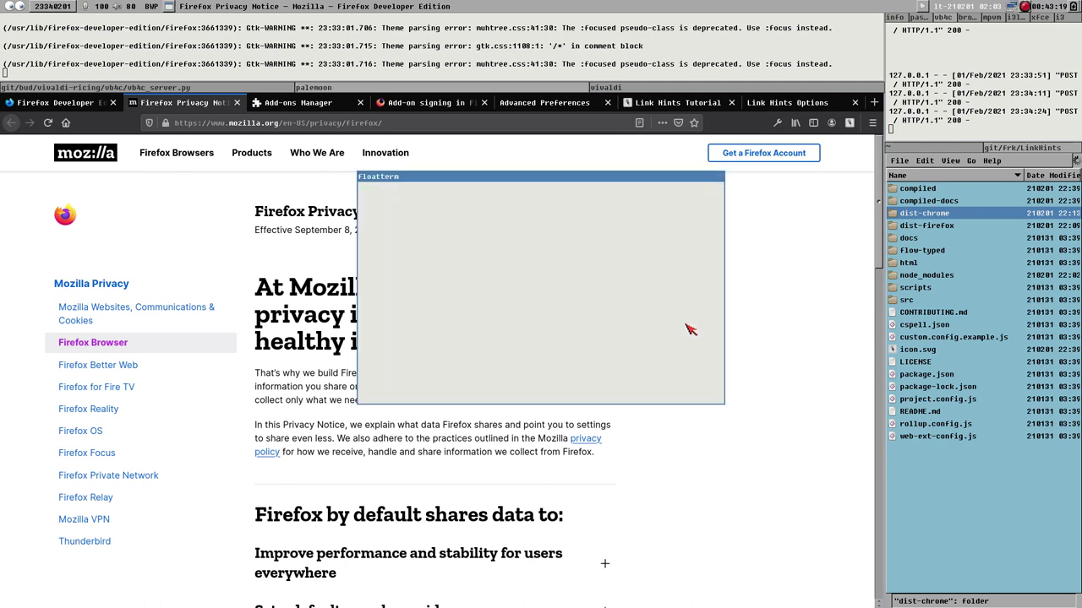
text(https://www.mozilla.org/en-US/privacy/firefox/)
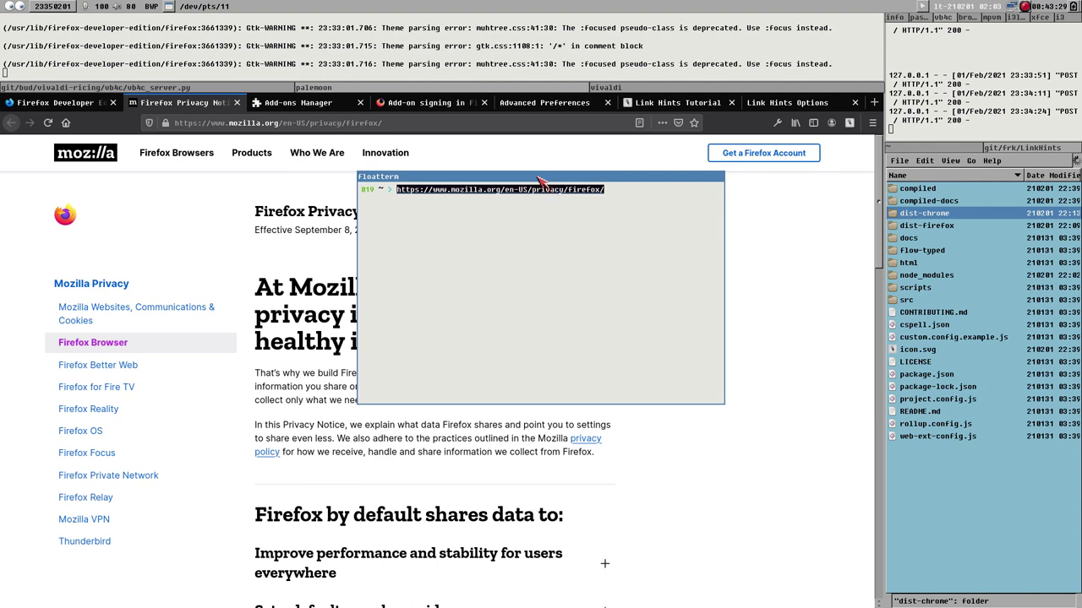
key(super+minus)
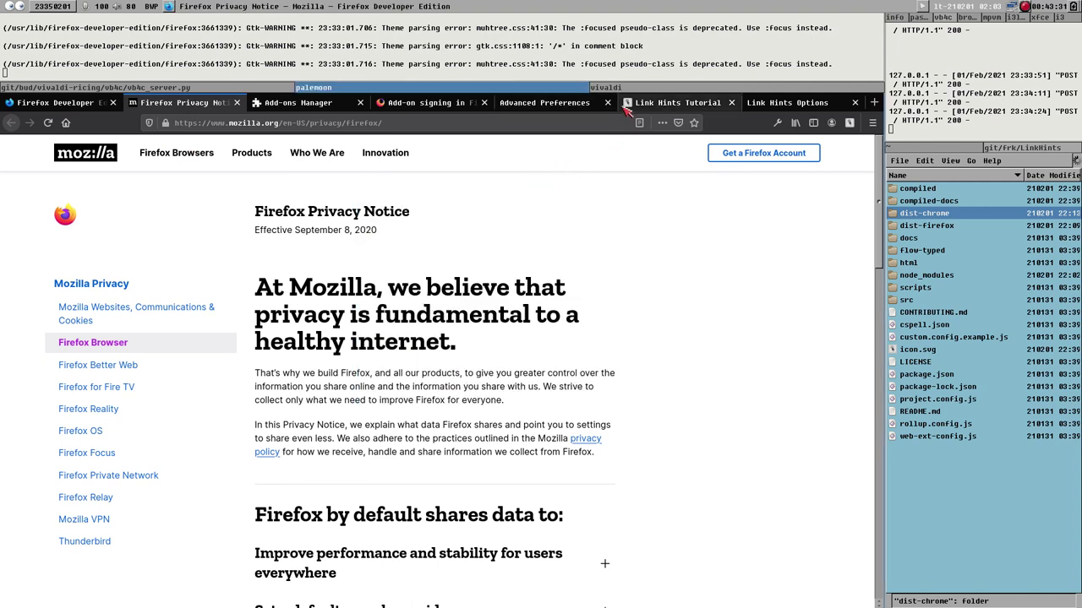
Return to the Link Hints Options page and scroll through its keyboard shortcut settings
click(667, 103)
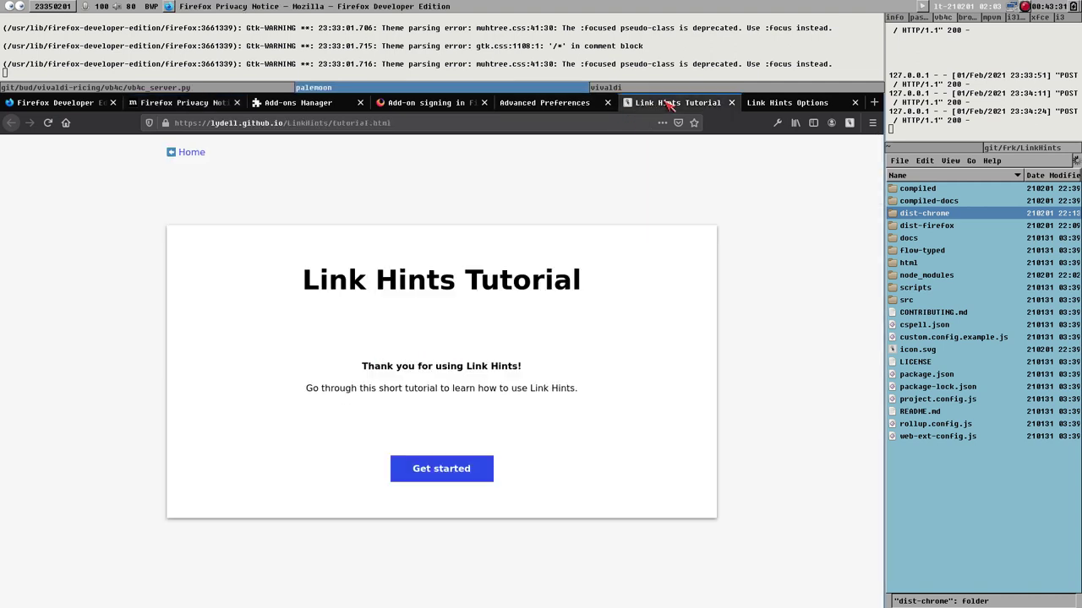
click(792, 103)
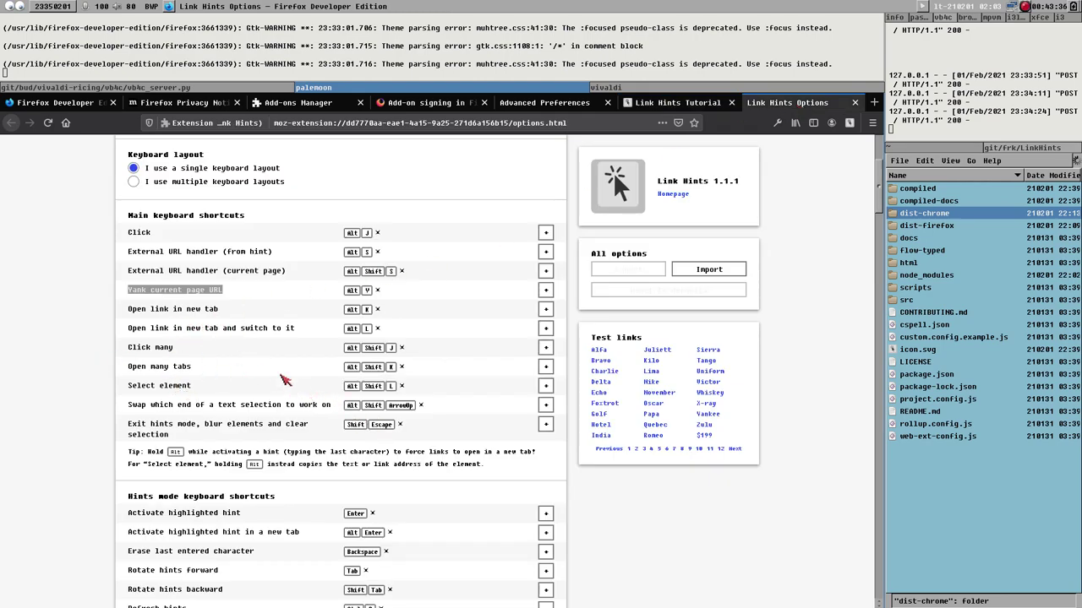
scroll(290, 385, down, 5)
scroll(278, 406, down, 5)
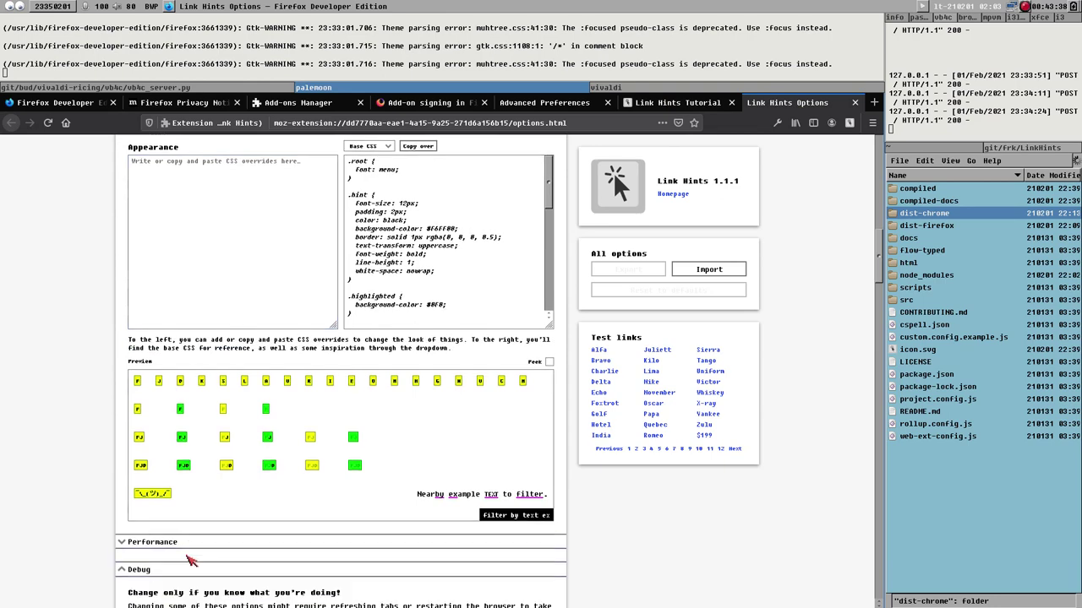
scroll(269, 496, up, 2)
scroll(268, 496, up, 8)
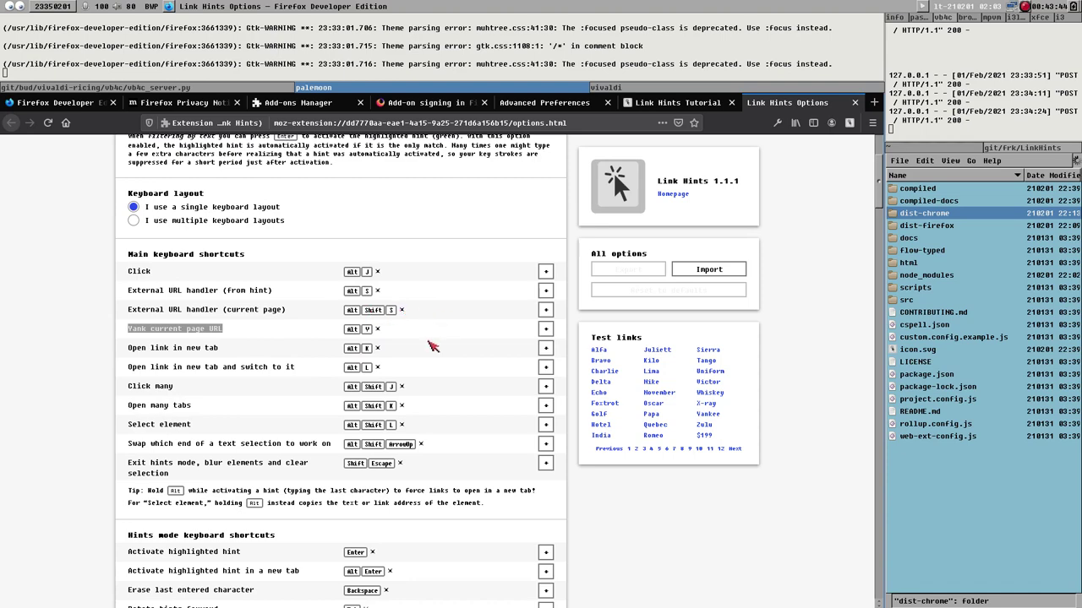
Zoom the options page in and out while scrolling through the appearance preview and Debug options
key(ctrl+plus)
key(ctrl+plus)
key(ctrl+plus)
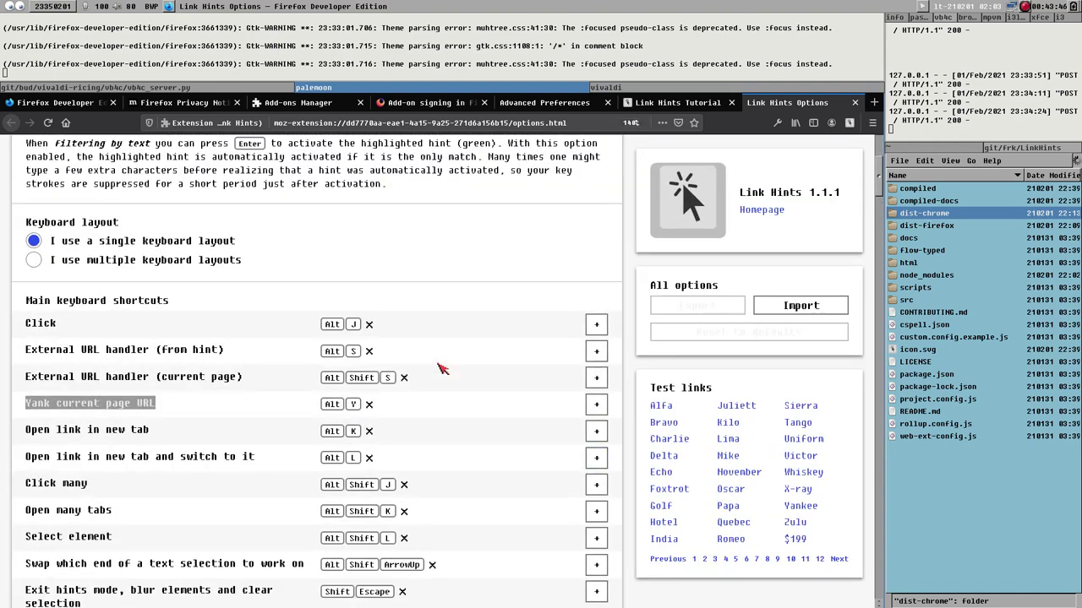
key(ctrl+minus)
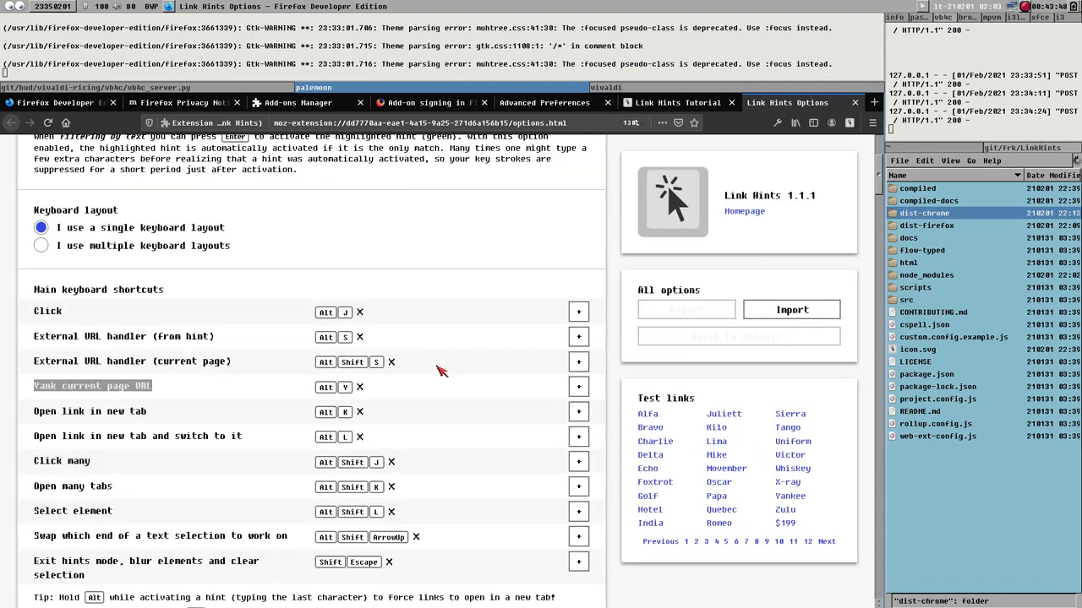
key(ctrl+plus)
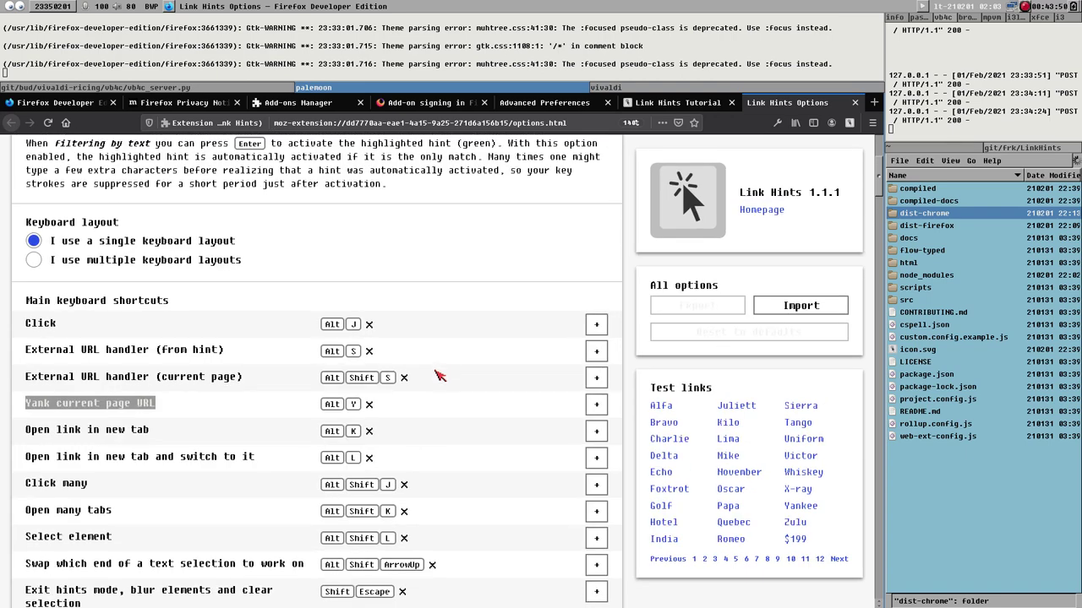
scroll(435, 385, up, 3)
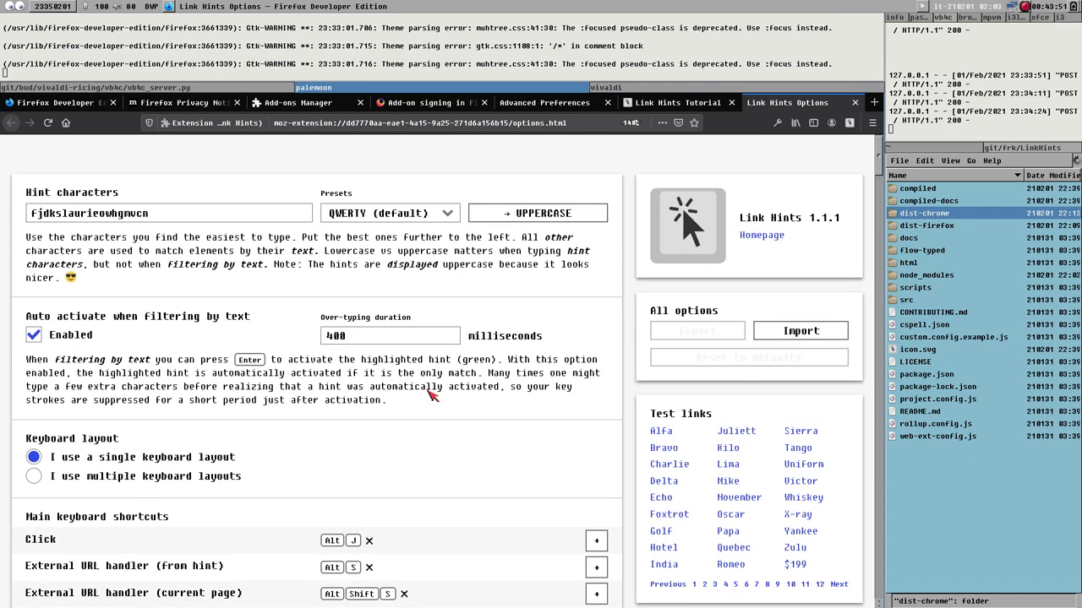
key(ctrl+minus)
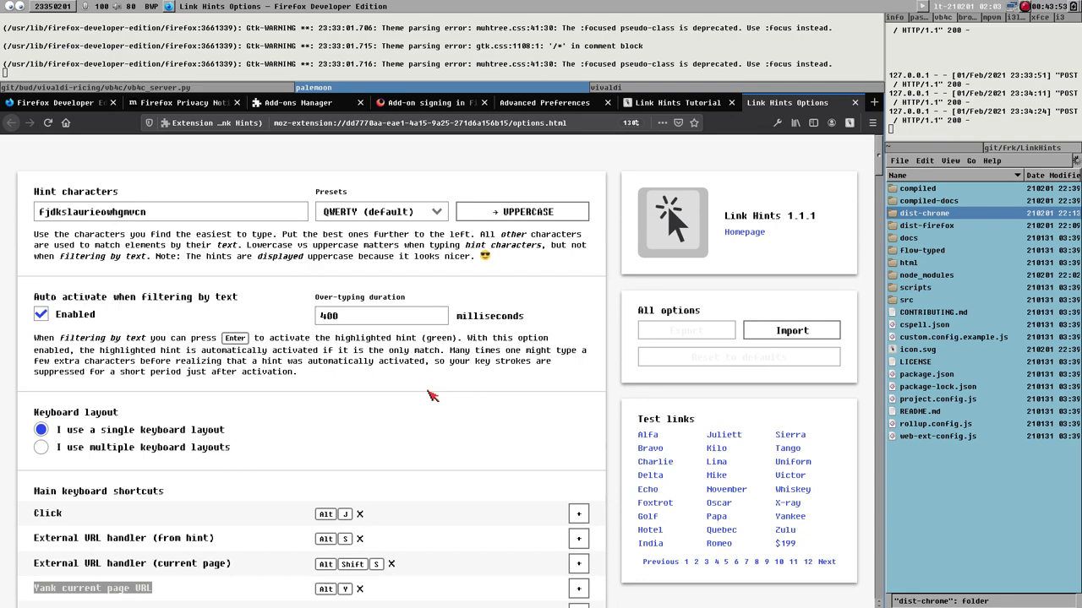
scroll(431, 395, down, 5)
scroll(431, 396, up, 4)
scroll(431, 396, down, 7)
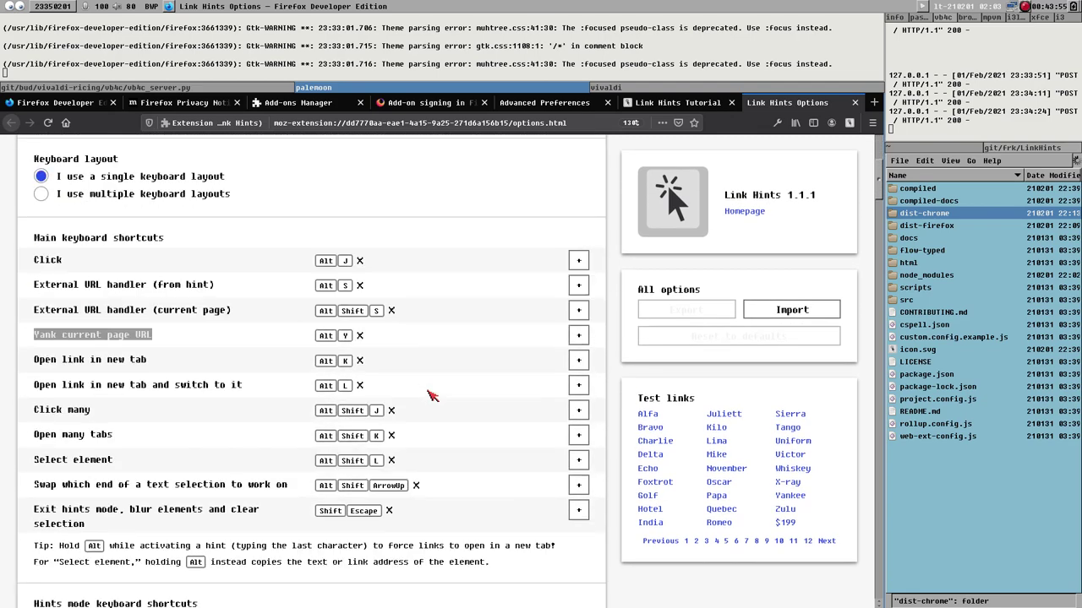
scroll(431, 396, down, 4)
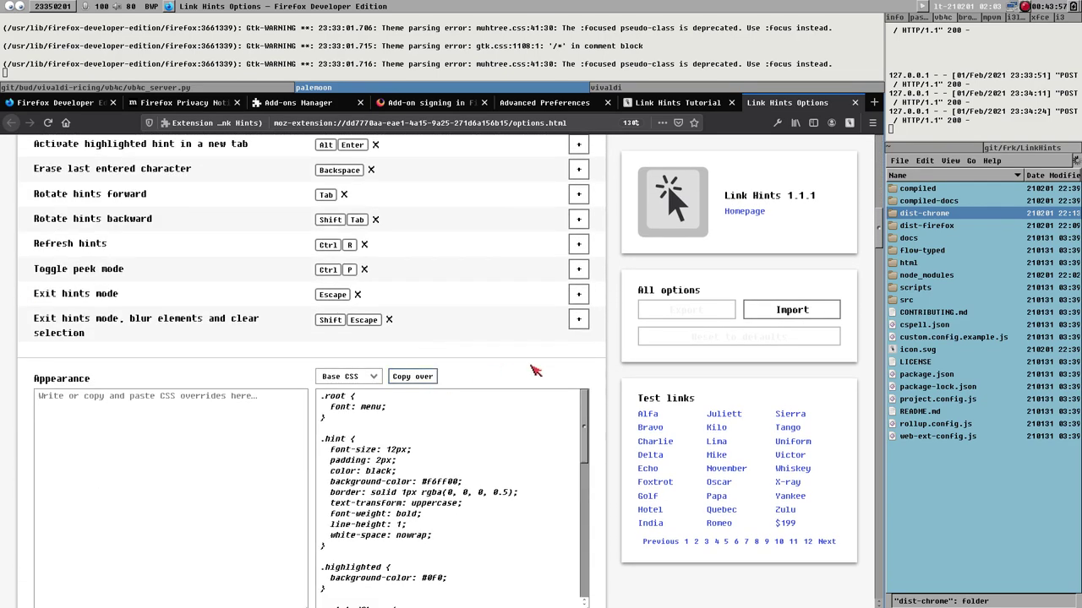
scroll(587, 364, down, 6)
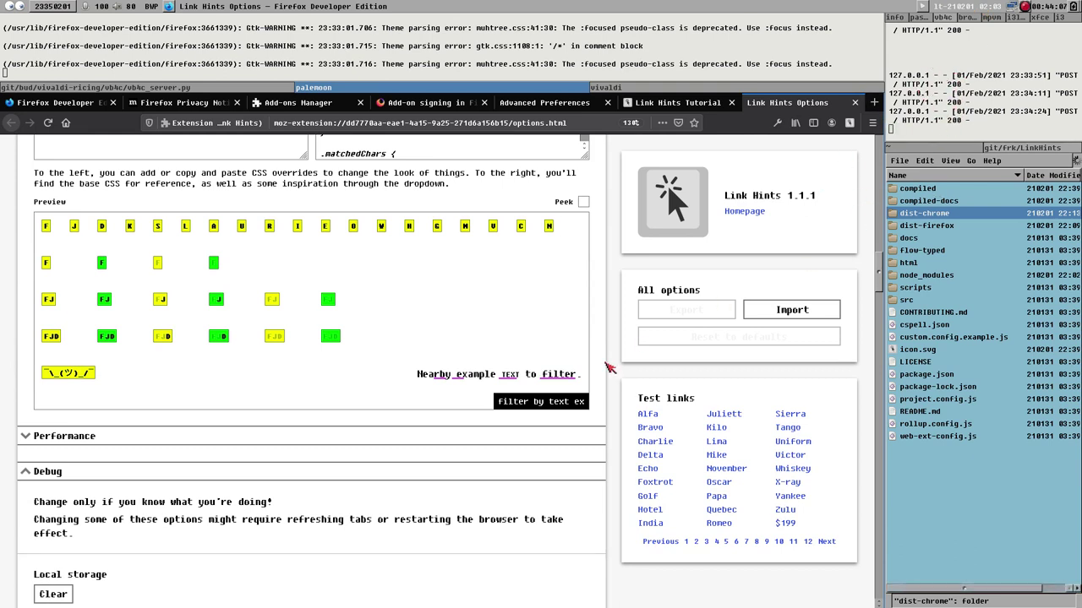
Bring up vb4c_server.py and scroll to the do_POST origin check around line 122
click(146, 89)
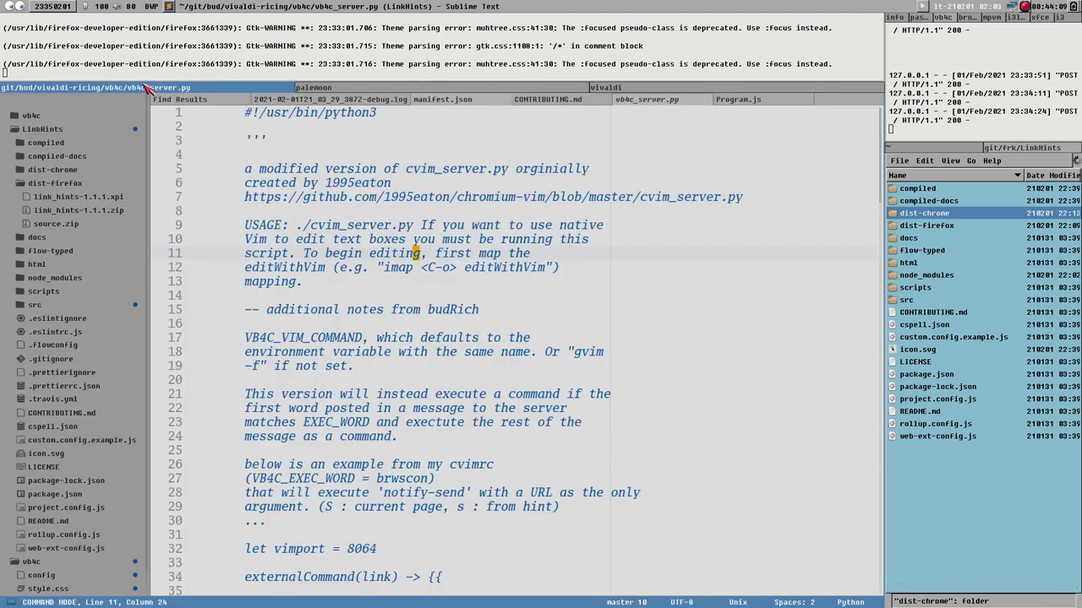
scroll(507, 397, down, 15)
scroll(517, 385, down, 7)
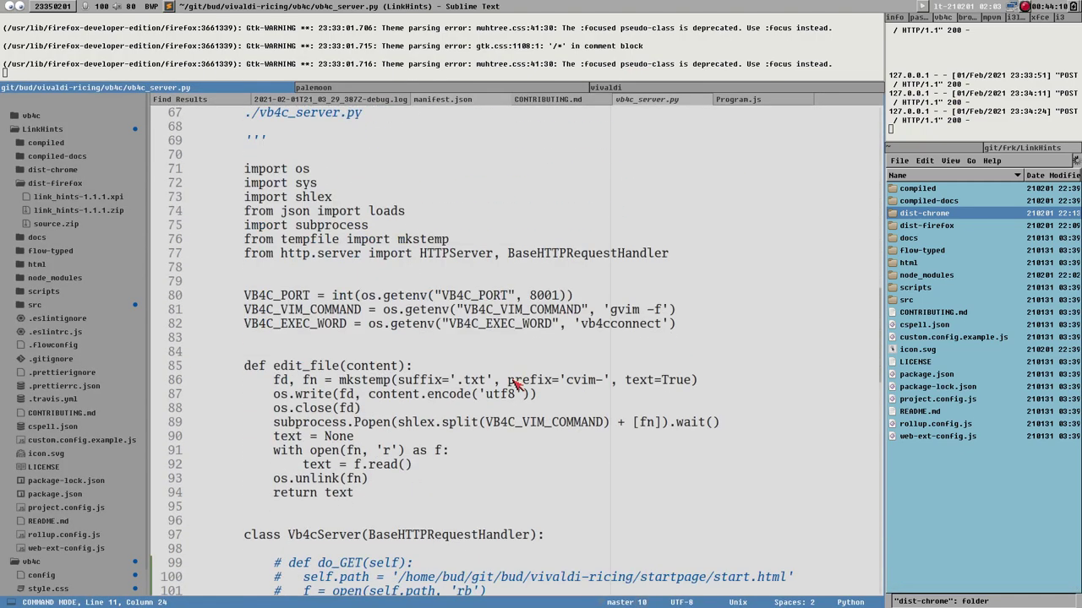
scroll(499, 404, down, 4)
scroll(517, 358, down, 6)
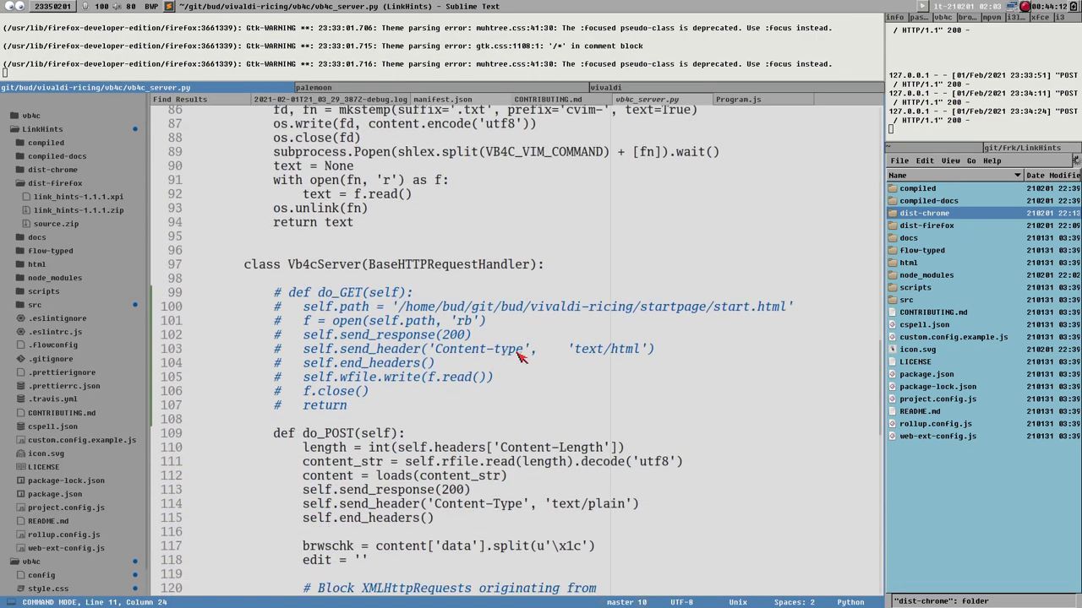
scroll(533, 332, down, 6)
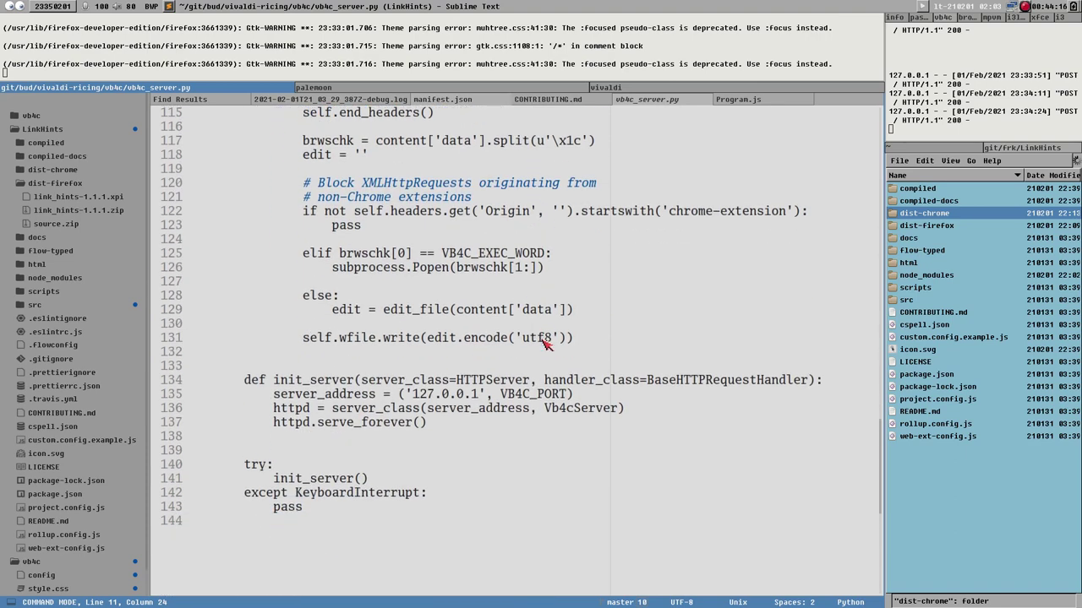
scroll(543, 378, up, 3)
scroll(653, 394, up, 2)
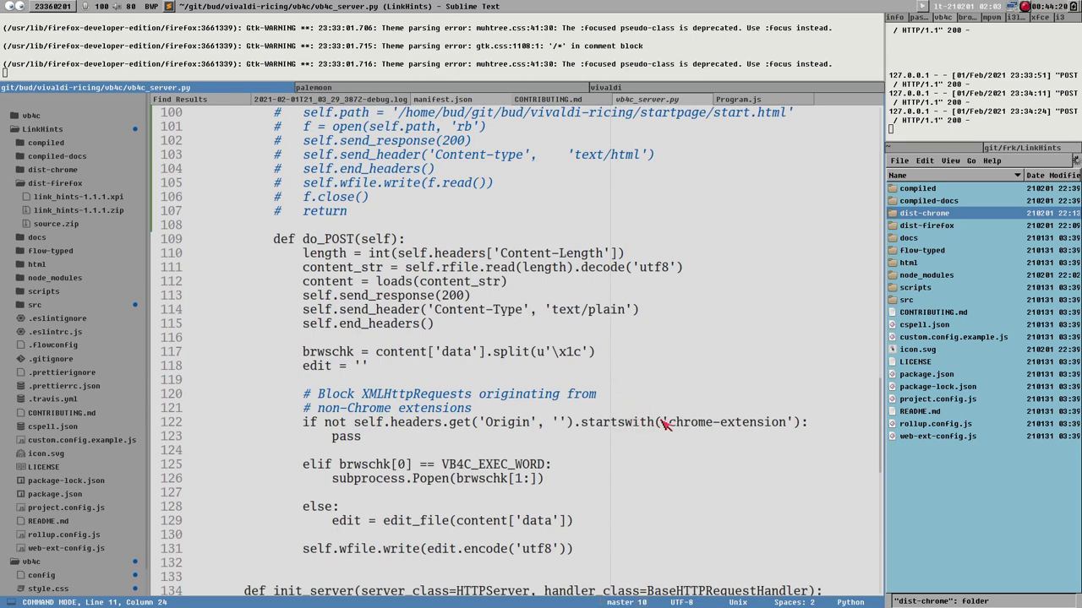
Select 'chrome-extension' inside the quotes on line 122 using the vi' text object
drag(355, 427, 711, 427)
click(711, 426)
key(v)
key(i)
key(apostrophe)
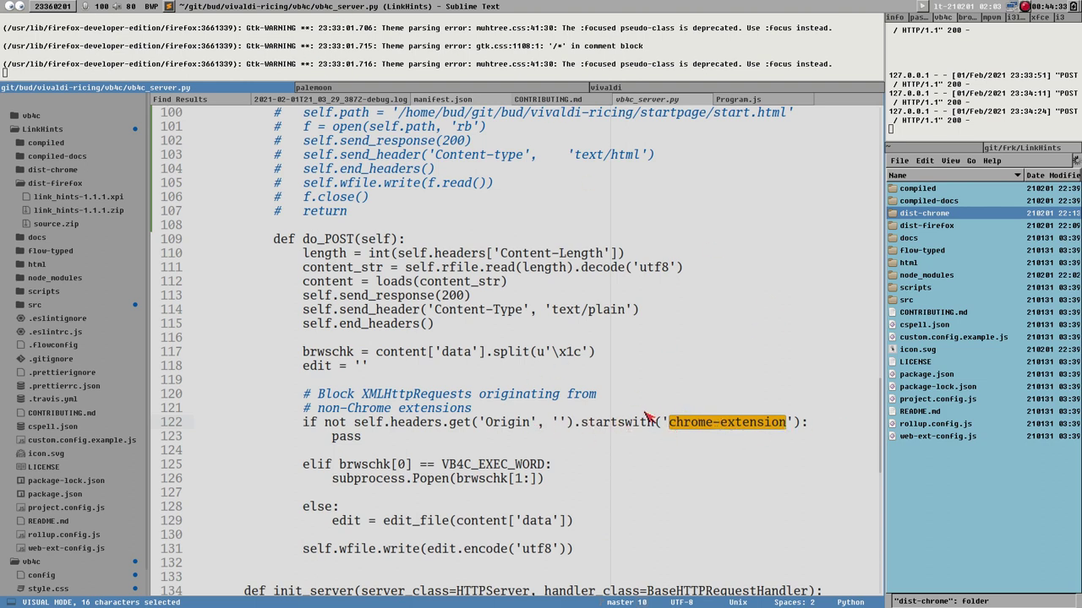
Insert print (self.headers.get('Origin', '')) plus a blank line above the origin check, then save
click(593, 414)
text(o)
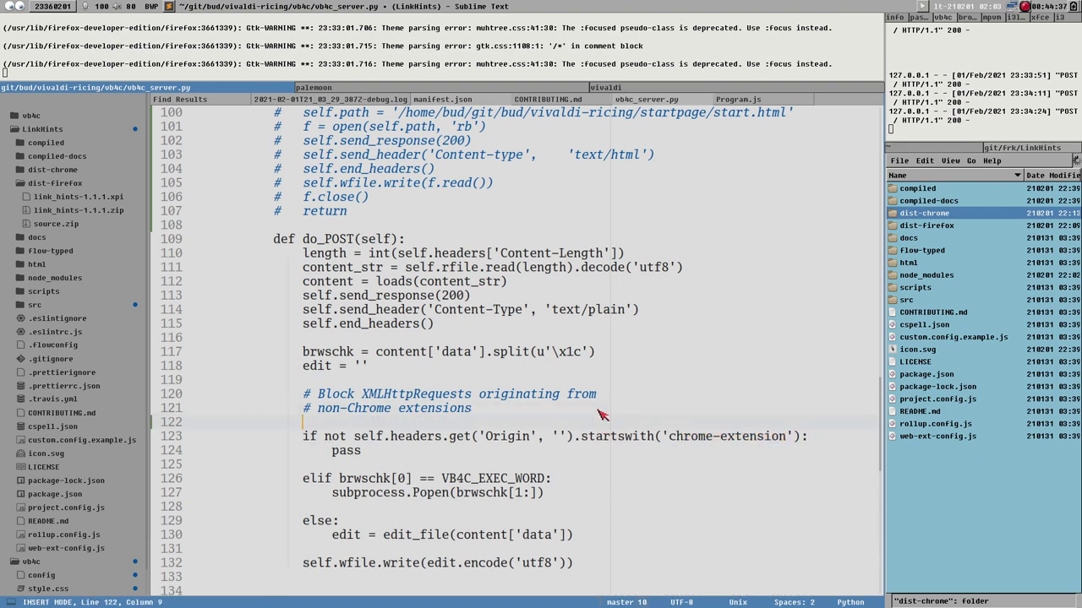
text(print ()
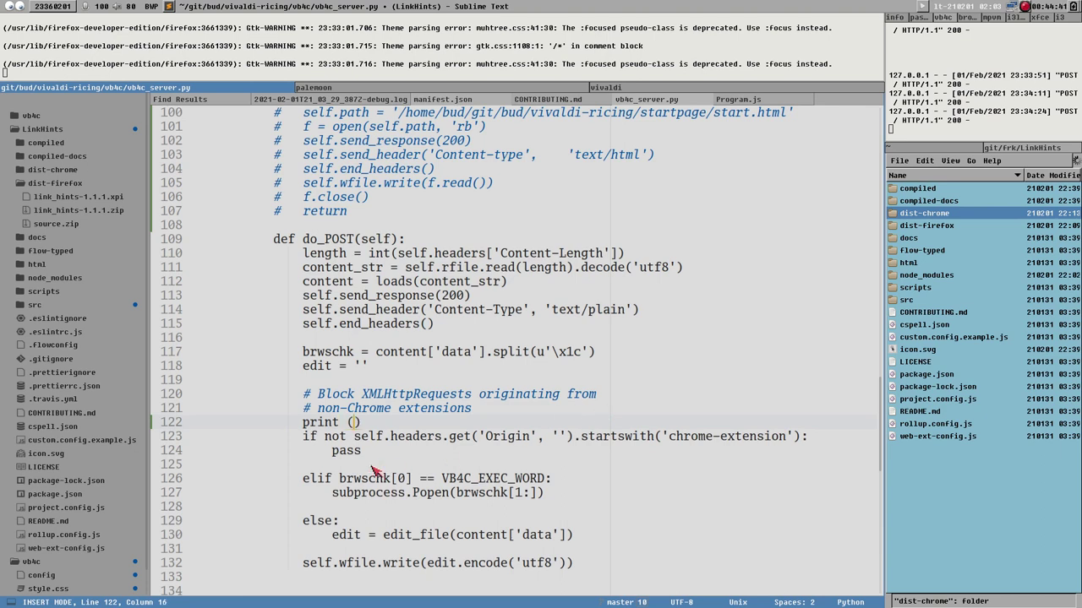
drag(355, 441, 579, 445)
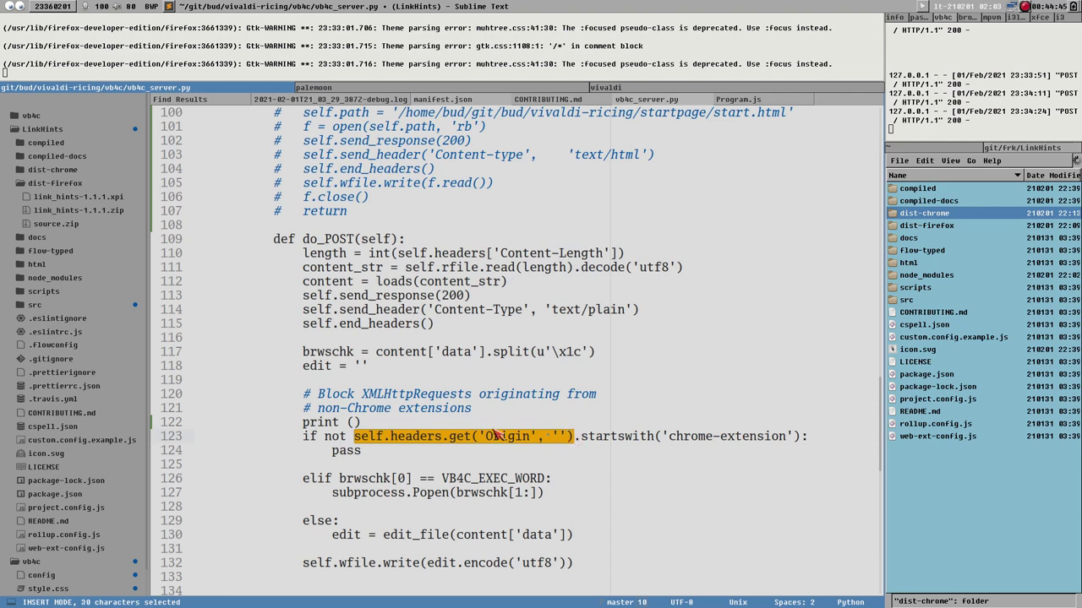
key(ctrl+c)
key(Up)
key(Left)
key(ctrl+v)
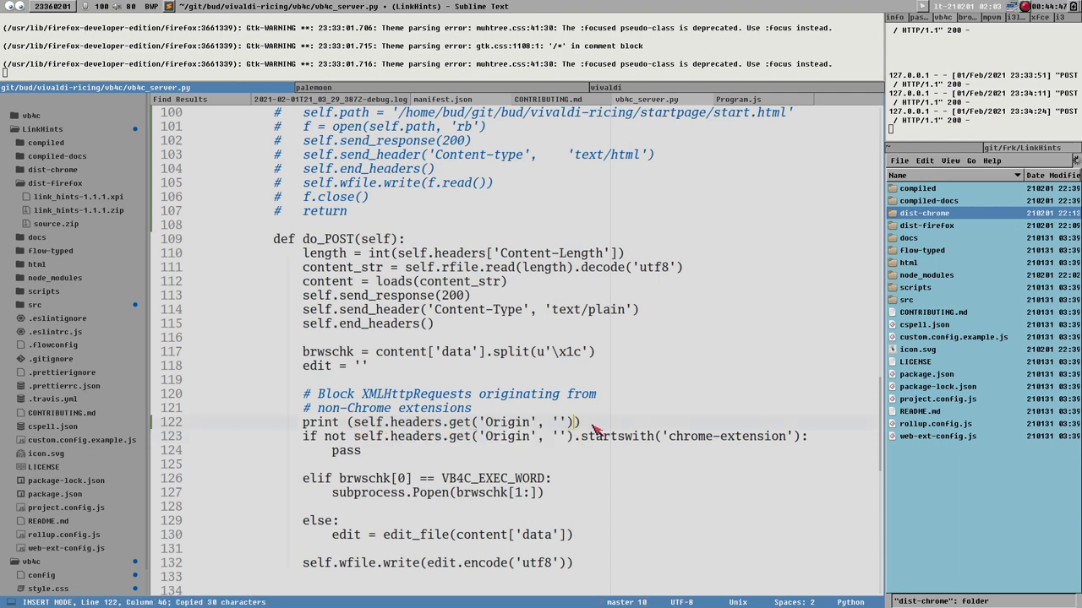
key(Return)
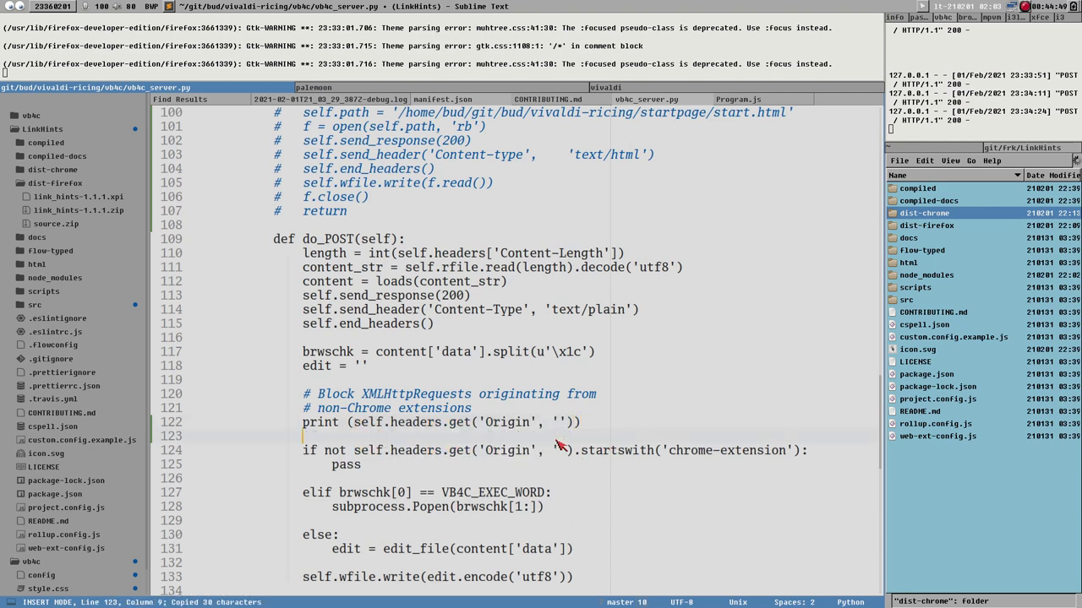
key(Escape)
key(ctrl+s)
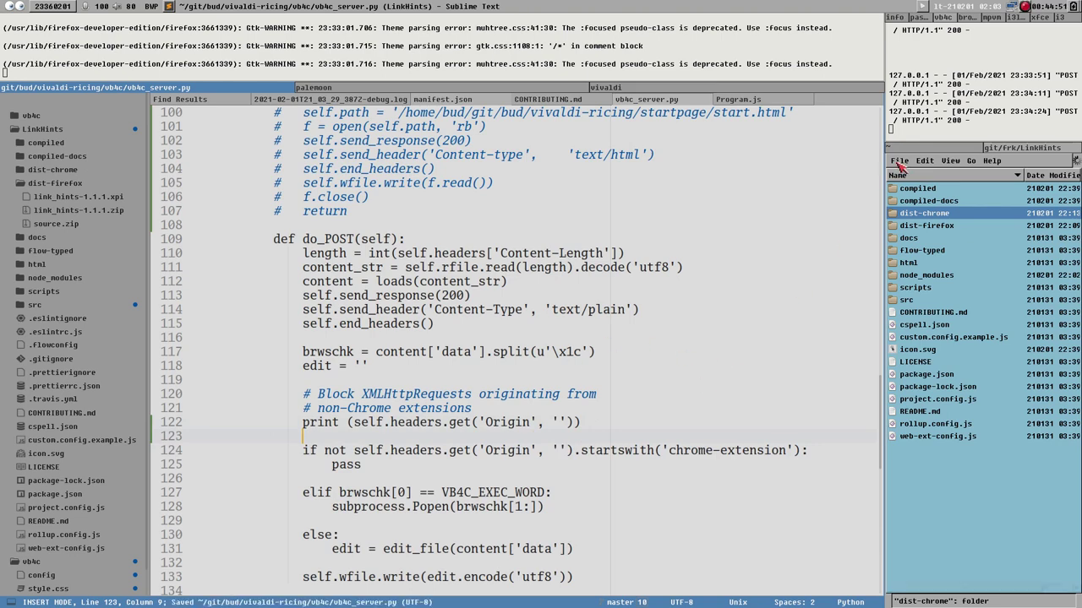
click(955, 103)
In a new terminal, jump to the vb4c folder with cdss and launch ./vb4c_server.py
key(super+i)
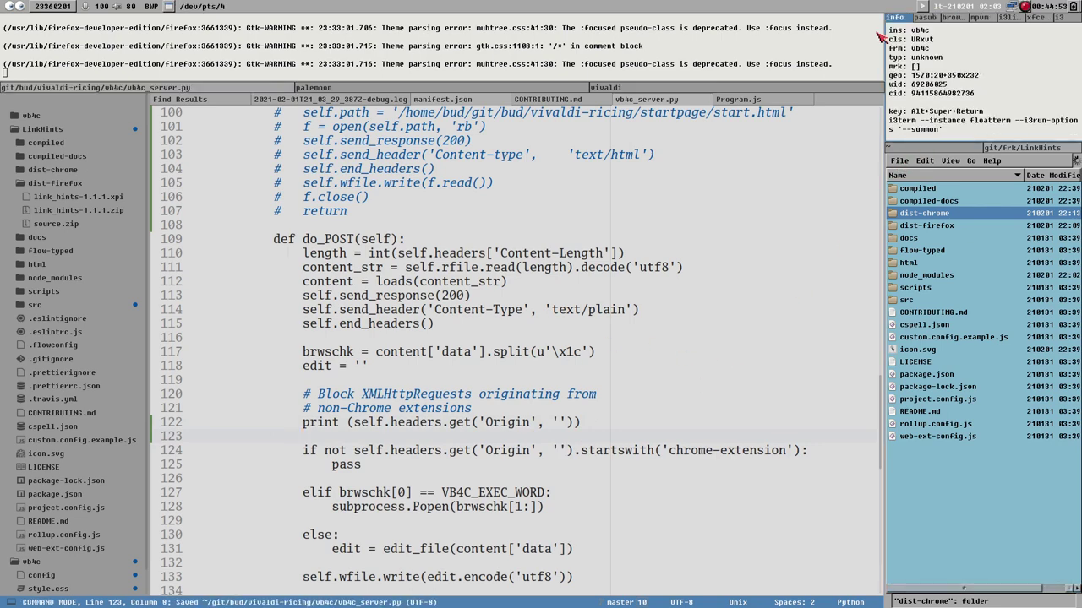
key(super+Return)
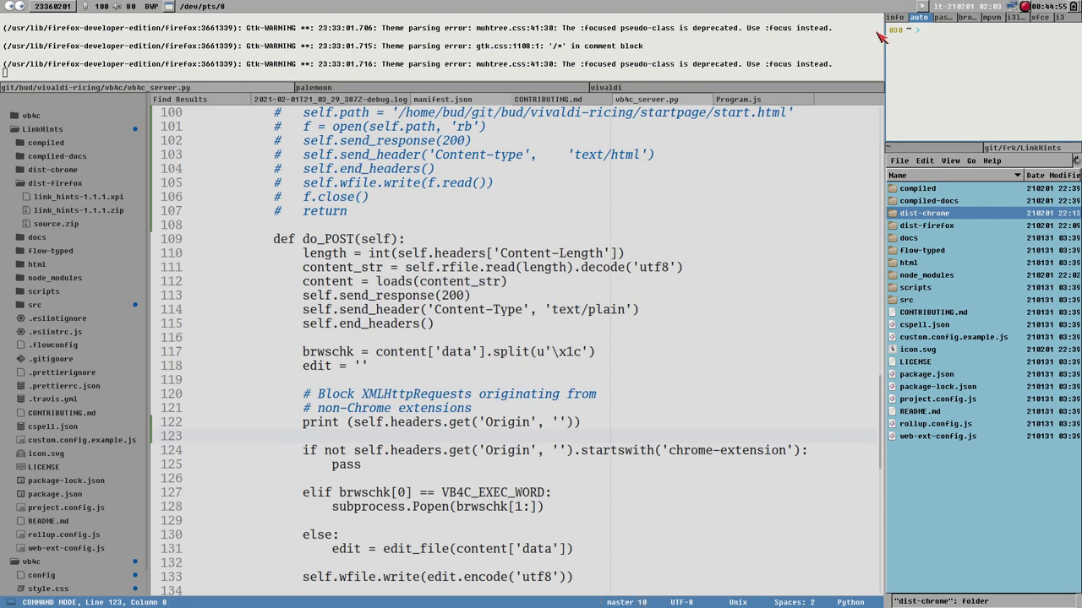
text(cdss)
key(Return)
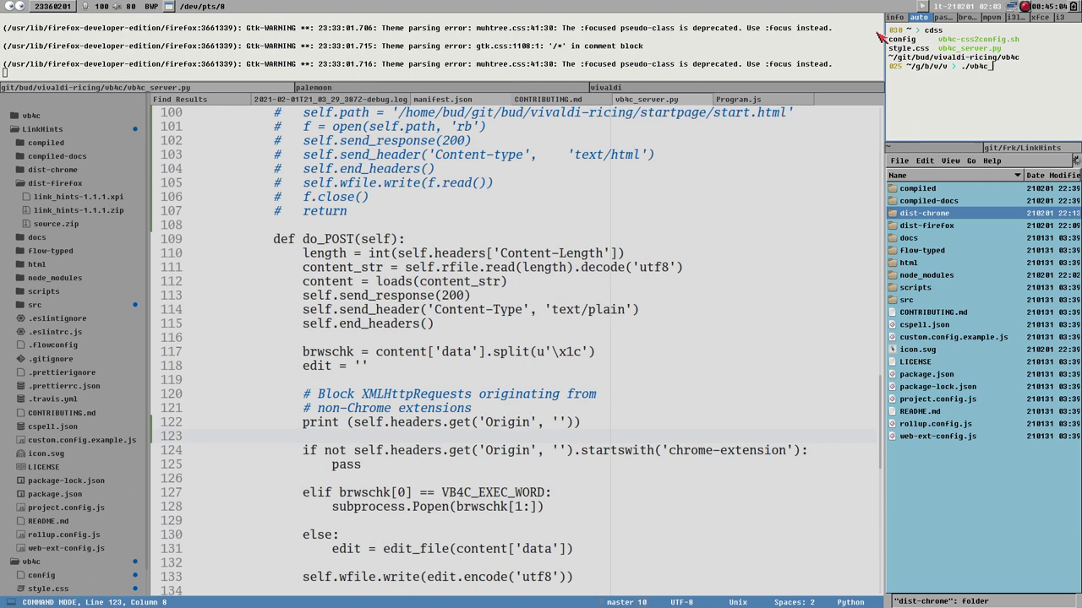
key(Tab)
Trigger and dismiss Link Hints labels on the Firefox options page, then return to vb4c_server.py
key(super+l)
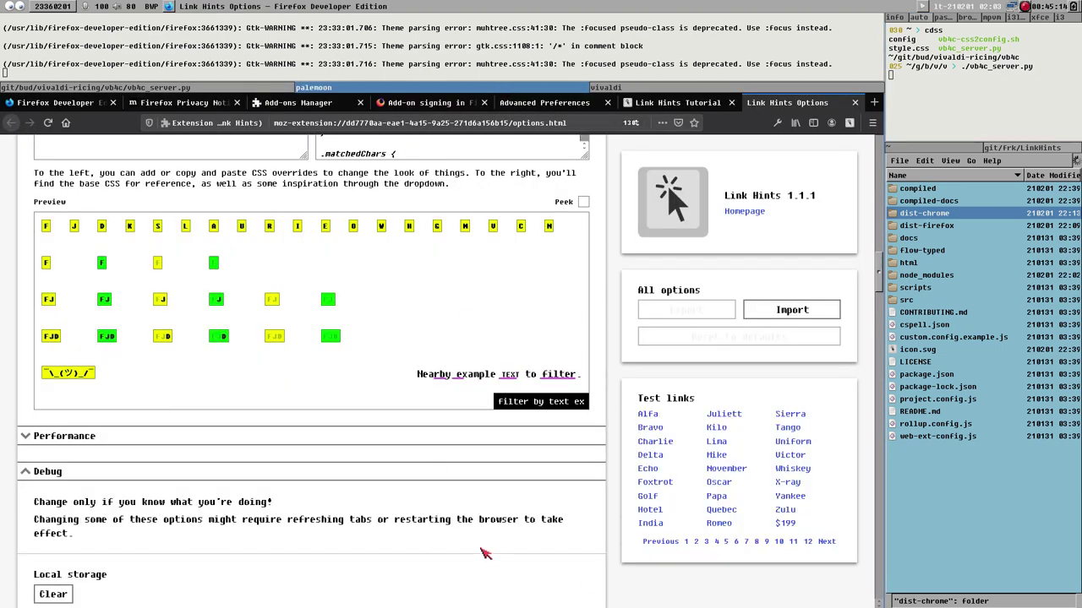
key(alt+j)
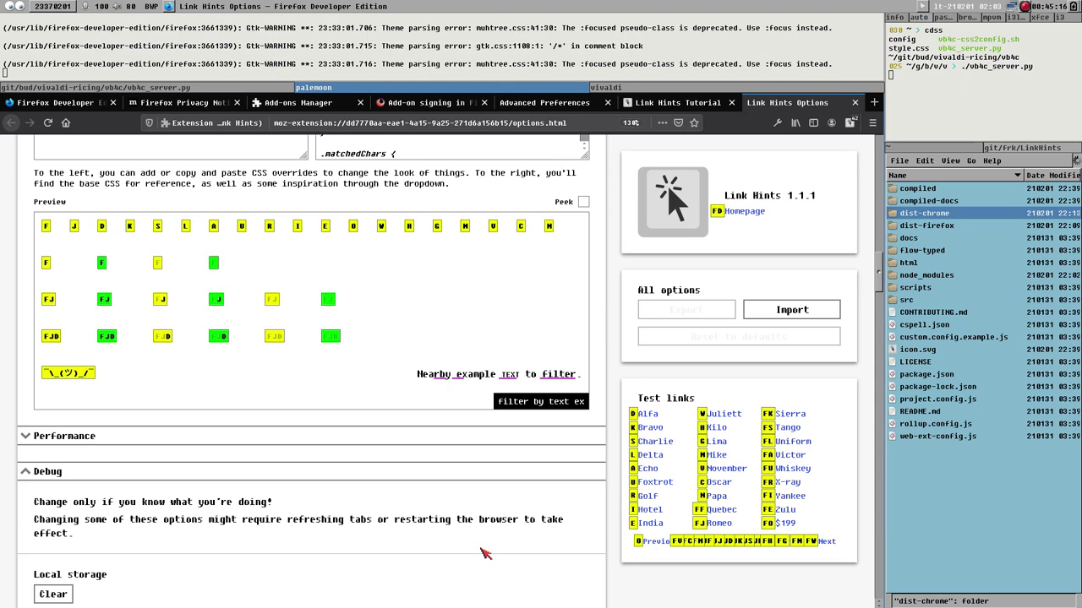
key(Escape)
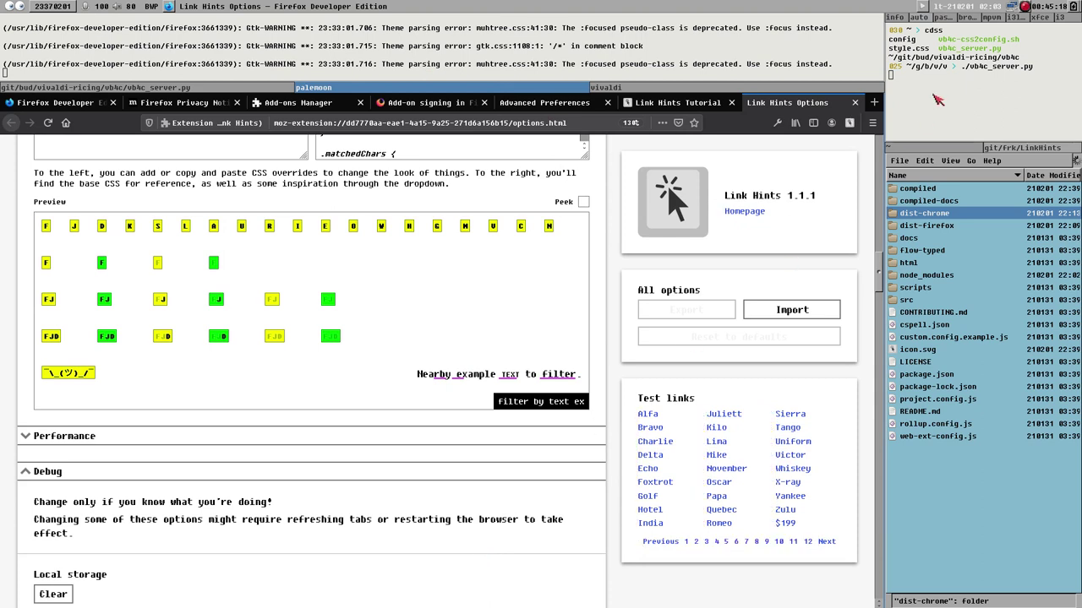
click(965, 89)
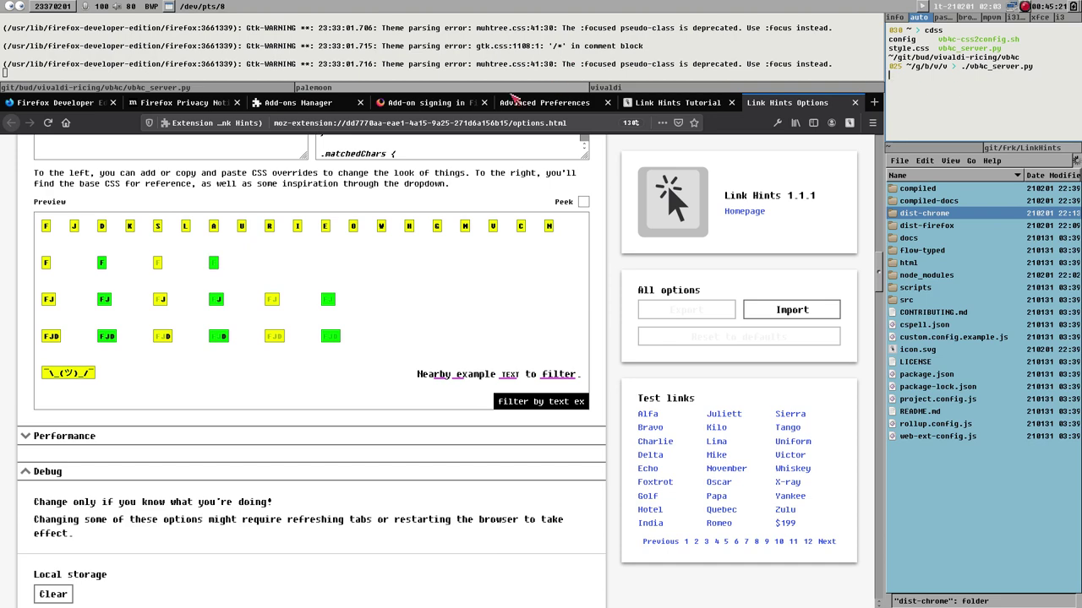
click(158, 88)
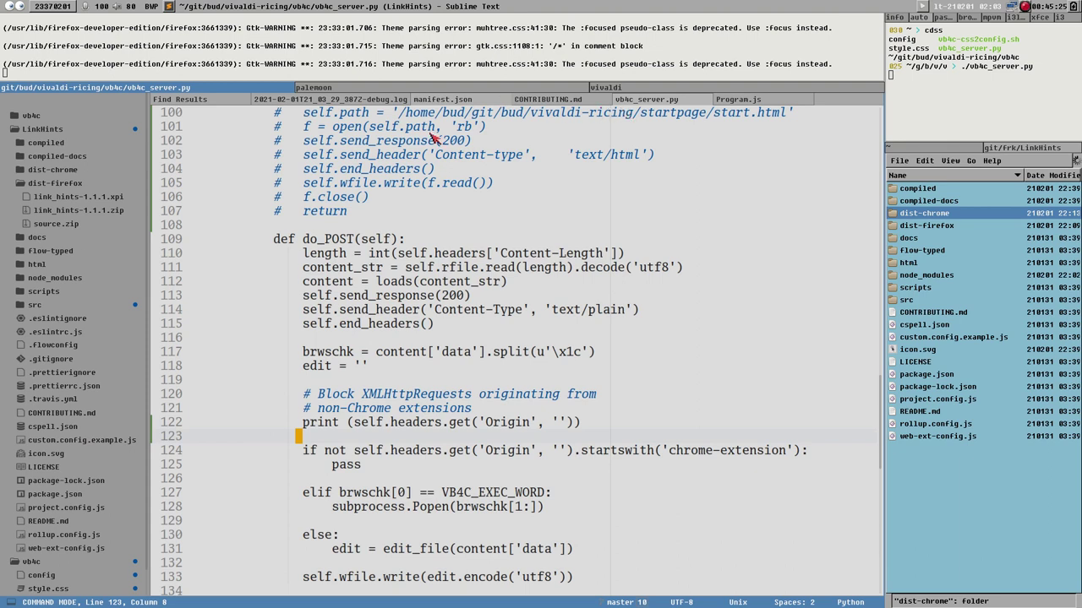
Locate vb4c_server.py in the project, stop the running vb4c server, and raise the LinkHints GitHub file list
scroll(52, 520, down, 2)
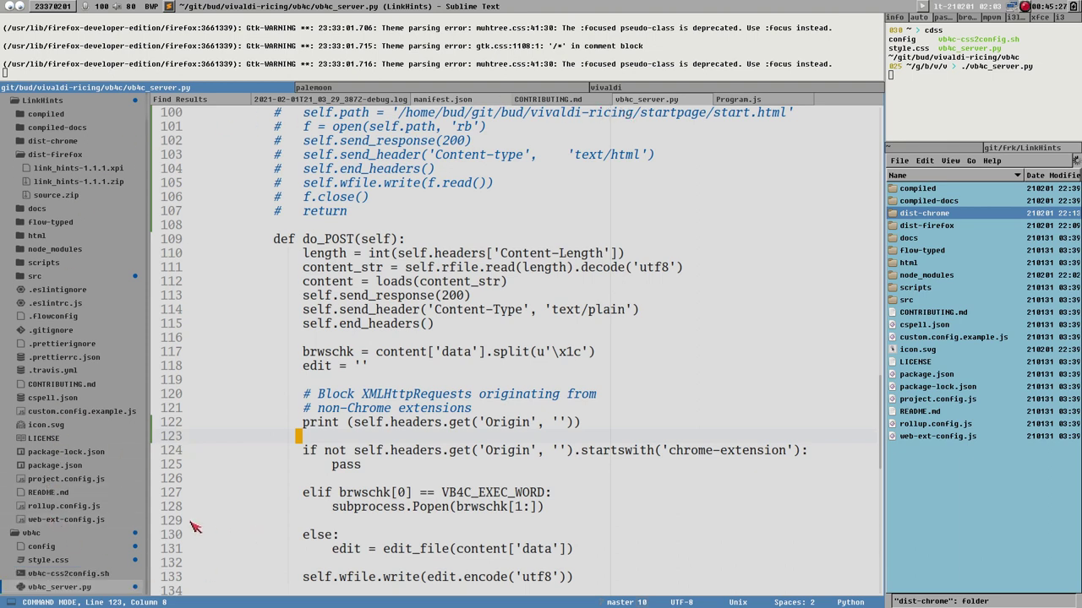
click(281, 535)
key(ctrl+o)
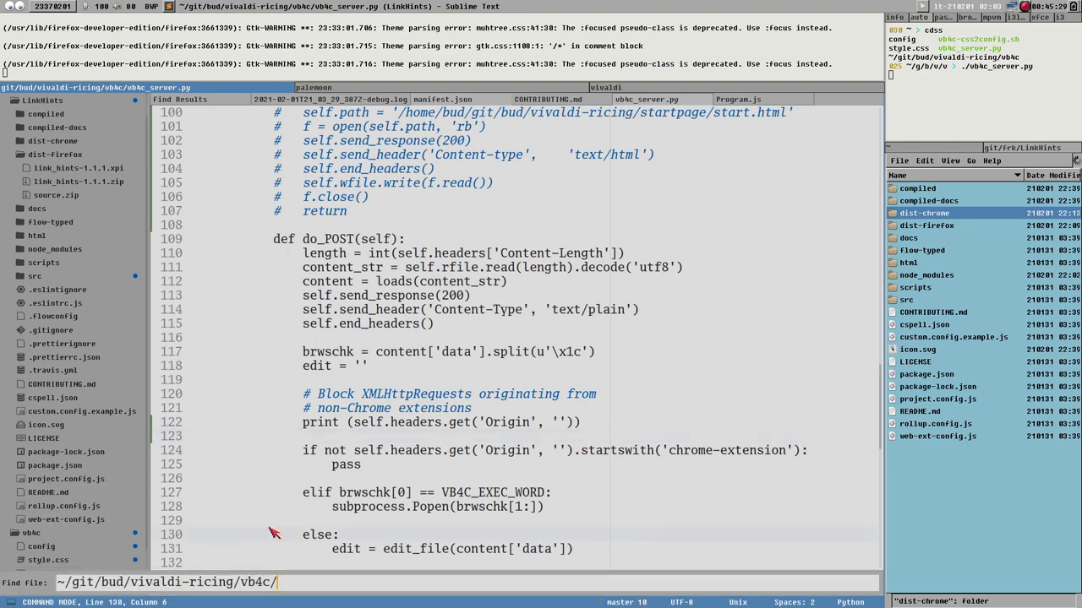
key(ctrl+shift+Left)
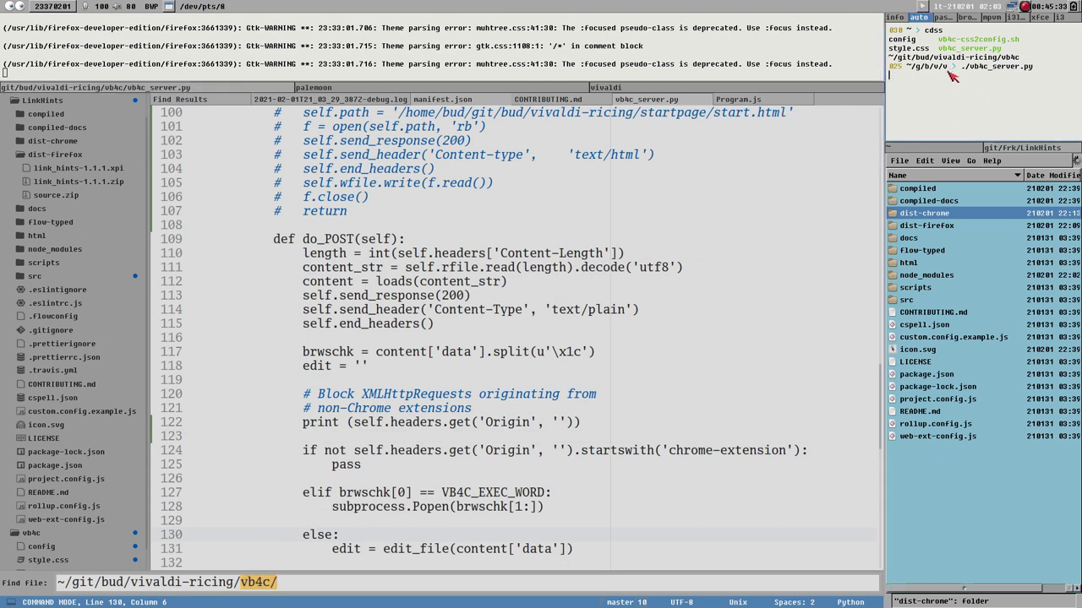
key(ctrl+c)
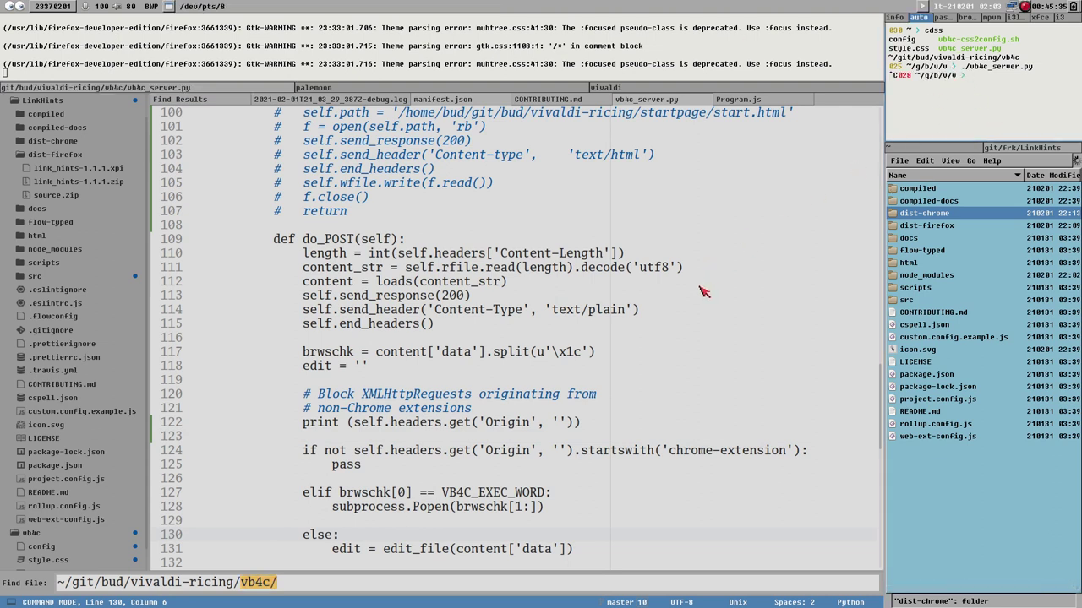
key(super+Right)
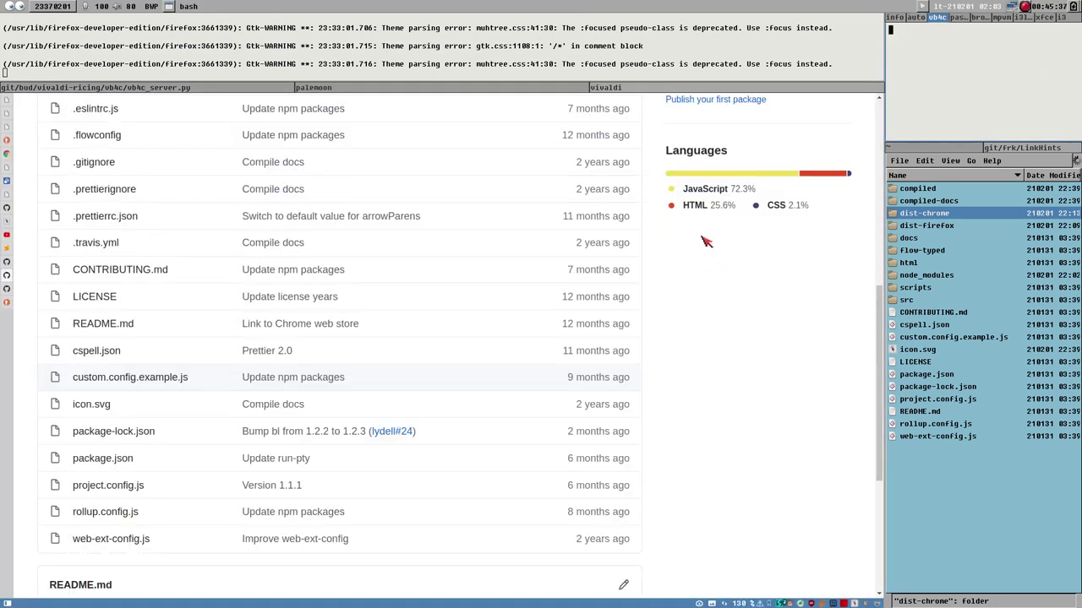
Fire Link Hints on the Firefox options page, widen the terminals, and select the server's logged null Origin line
click(461, 91)
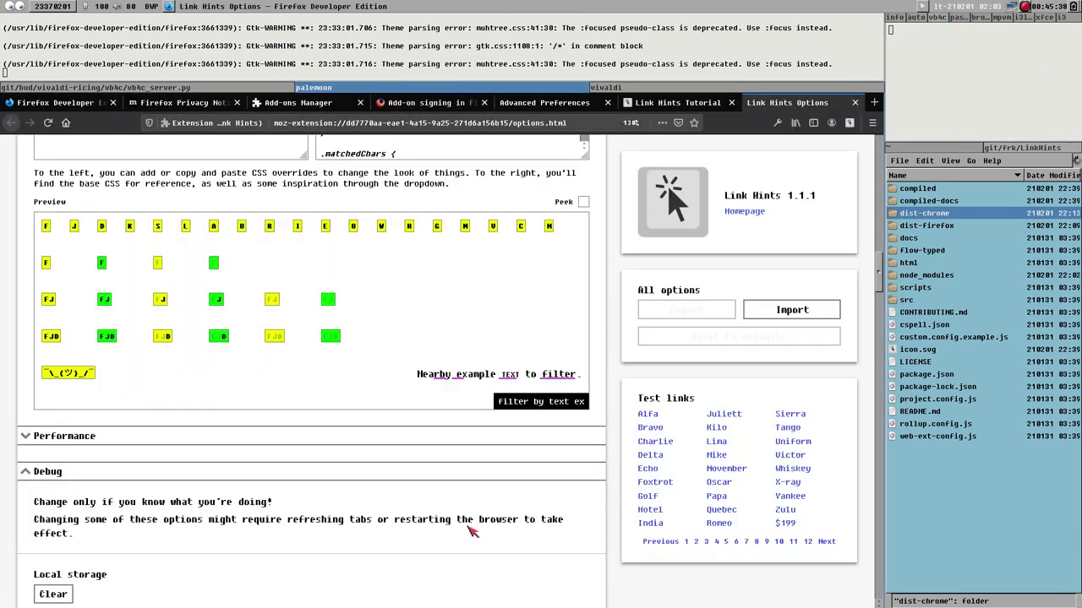
key(alt+j)
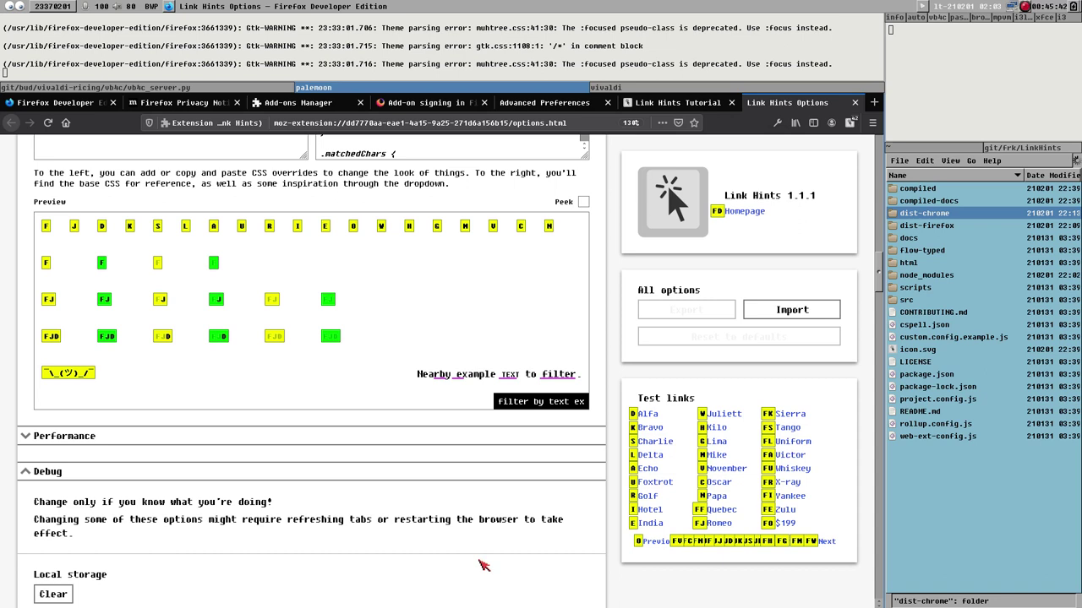
key(Escape)
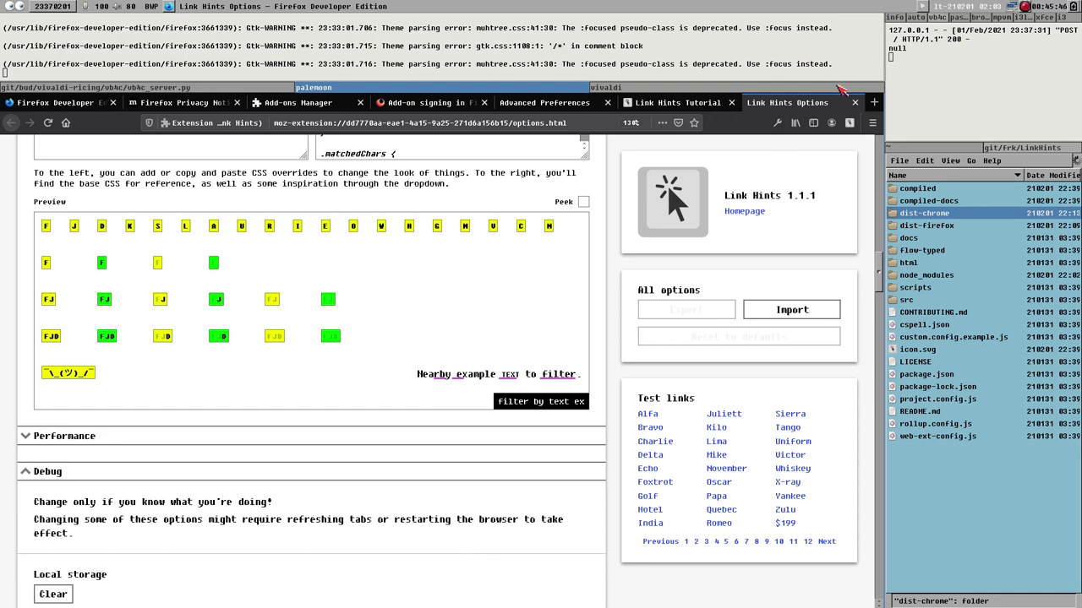
drag(884, 76, 763, 76)
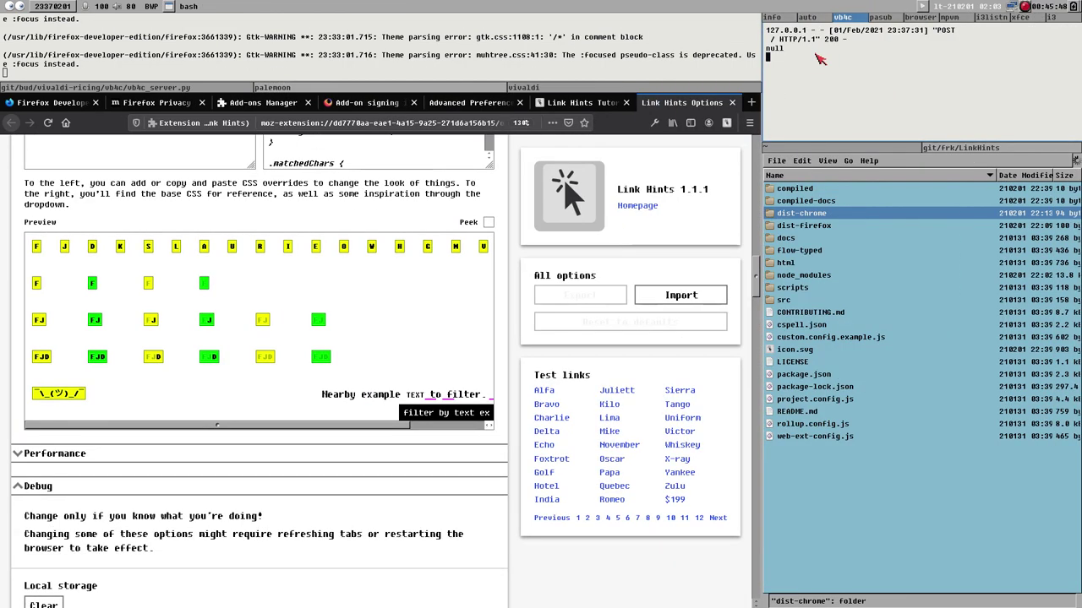
triple_click(792, 49)
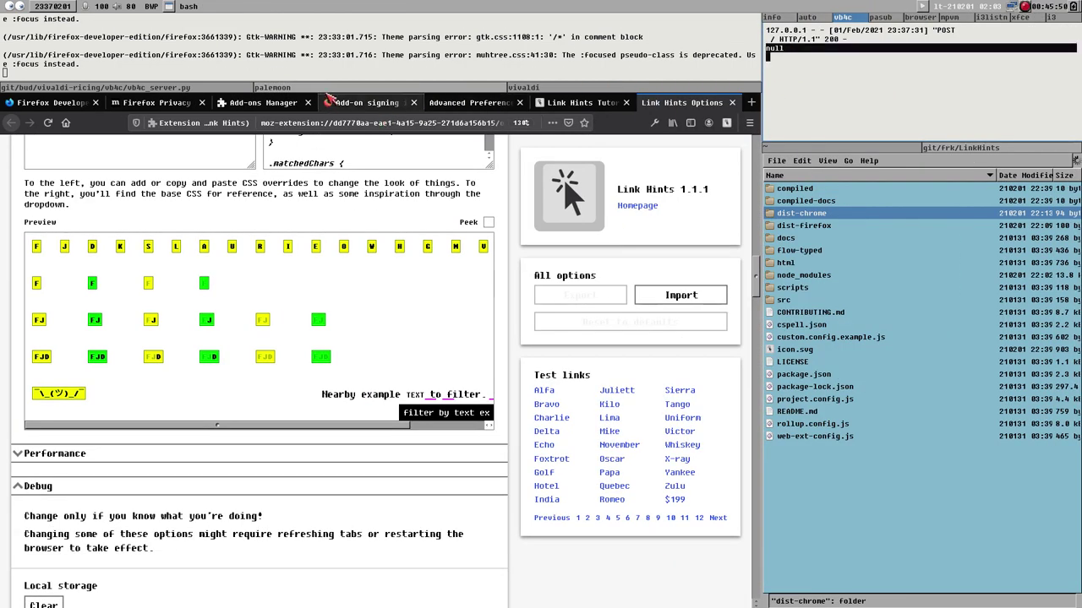
Switch to Vivaldi and scroll the LinkHints GitHub repository file list
click(165, 91)
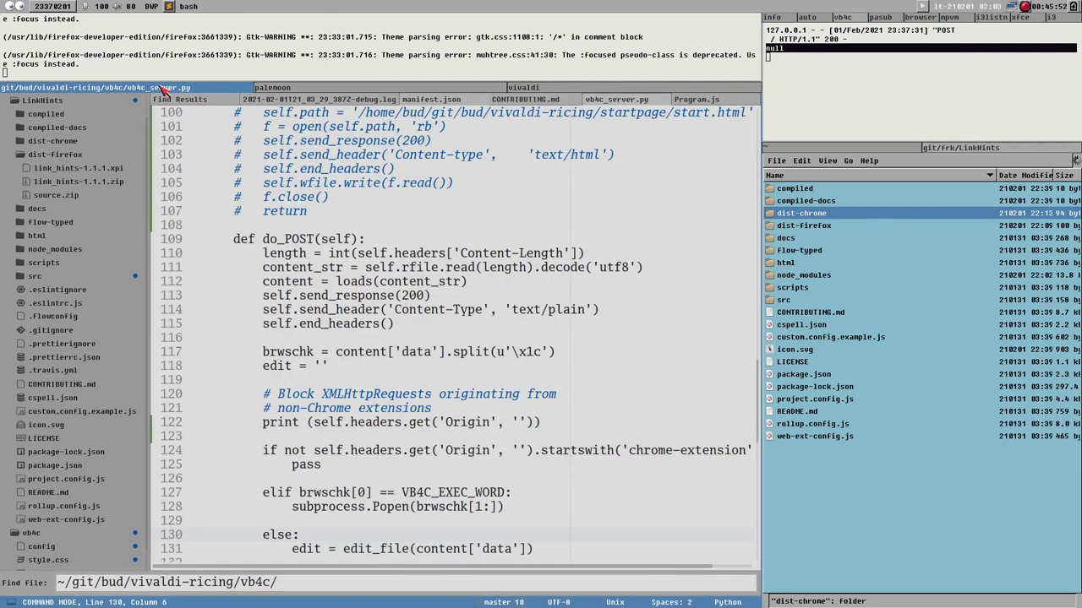
click(310, 89)
click(555, 89)
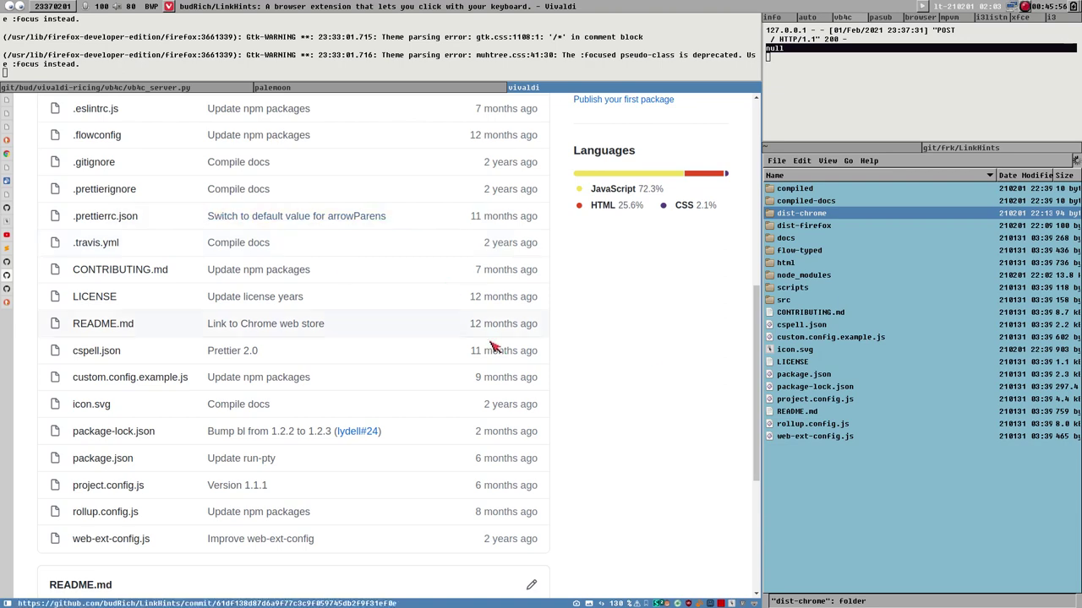
scroll(536, 338, down, 3)
scroll(541, 338, up, 4)
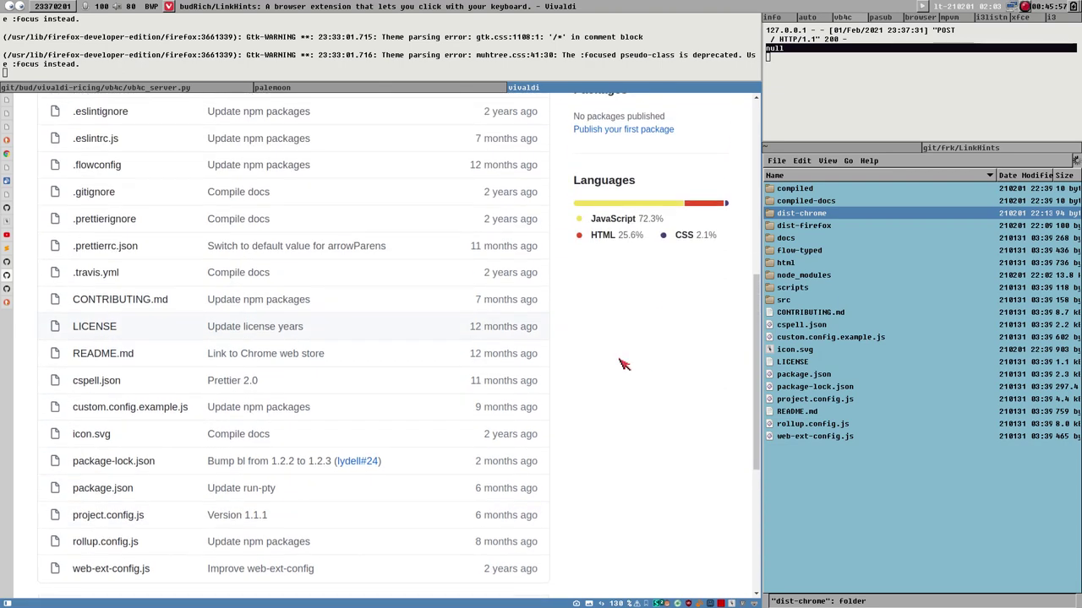
Activate a Link Hints hint with 'fi' and select the logged chrome-extension Origin line in the server terminal
key(alt+j)
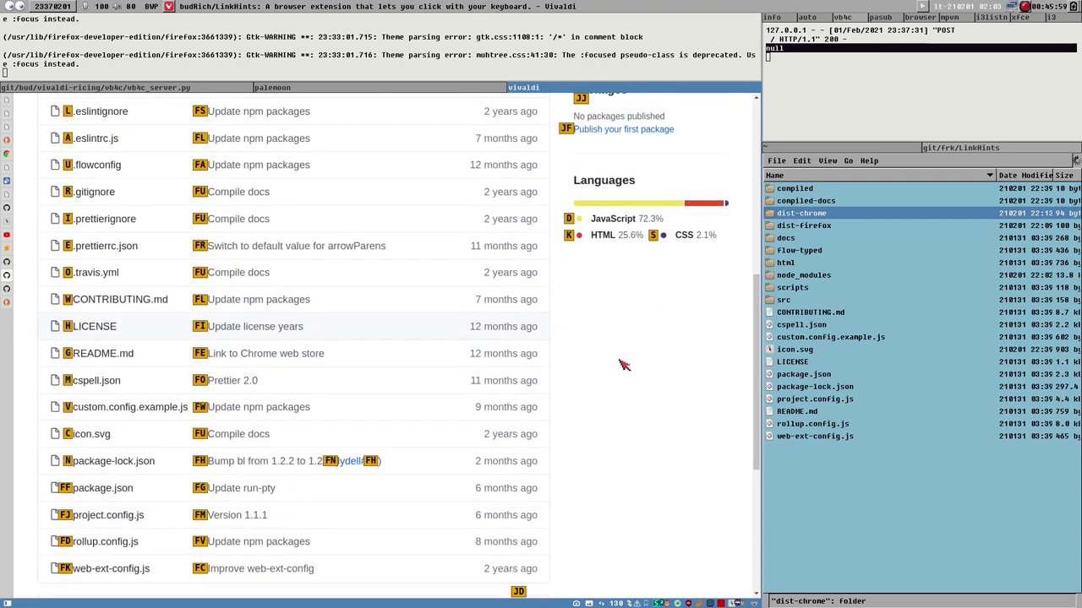
key(f)
key(i)
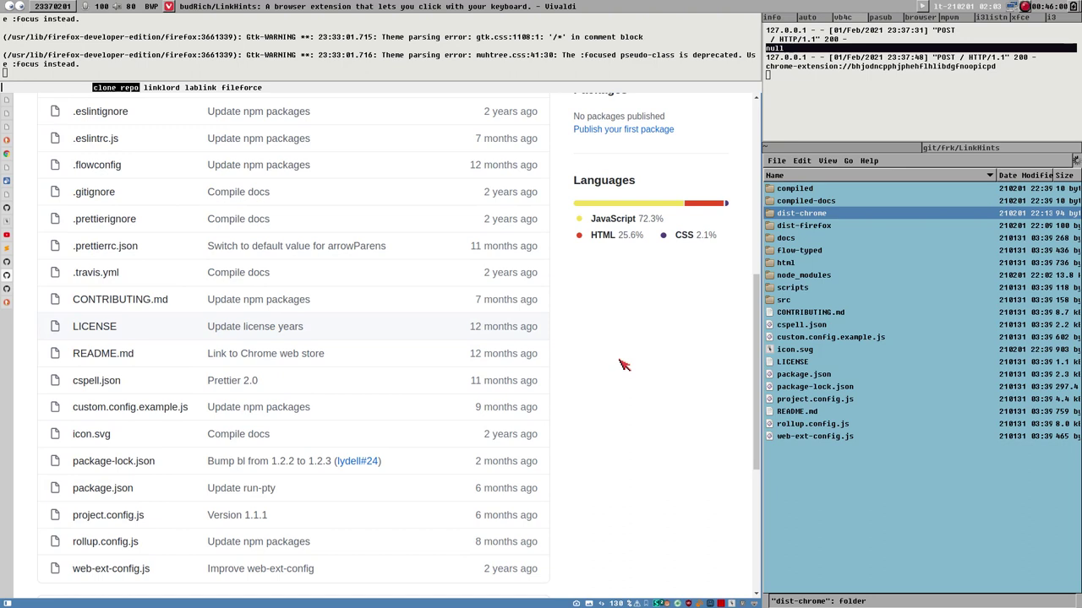
key(Escape)
click(801, 74)
triple_click(799, 70)
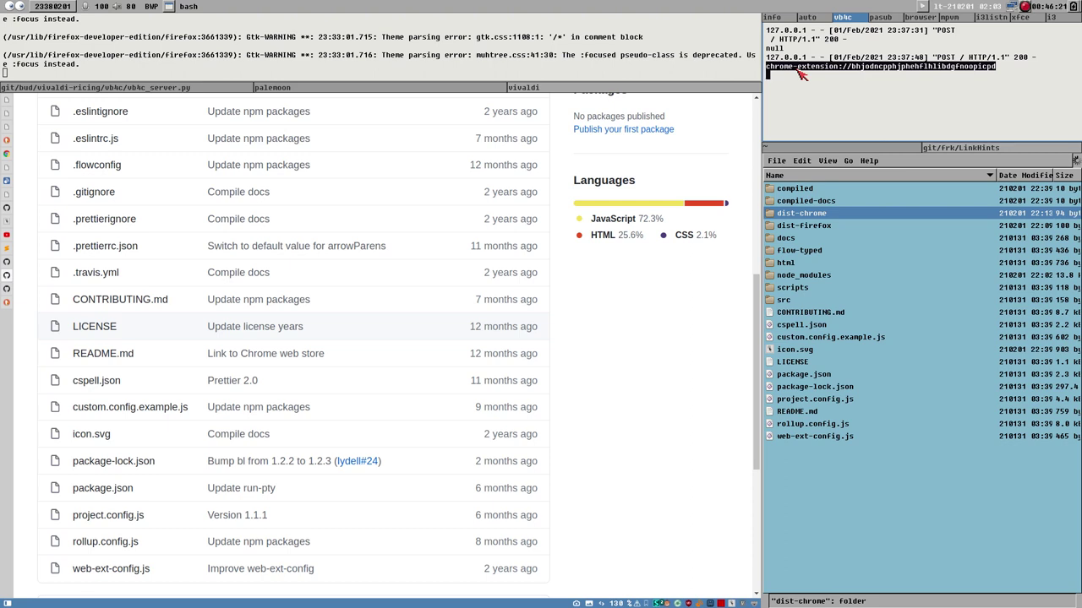
Scroll the Firefox Link Hints options to Background settings and select the URL_HANDLER_PASSWORD value
click(360, 88)
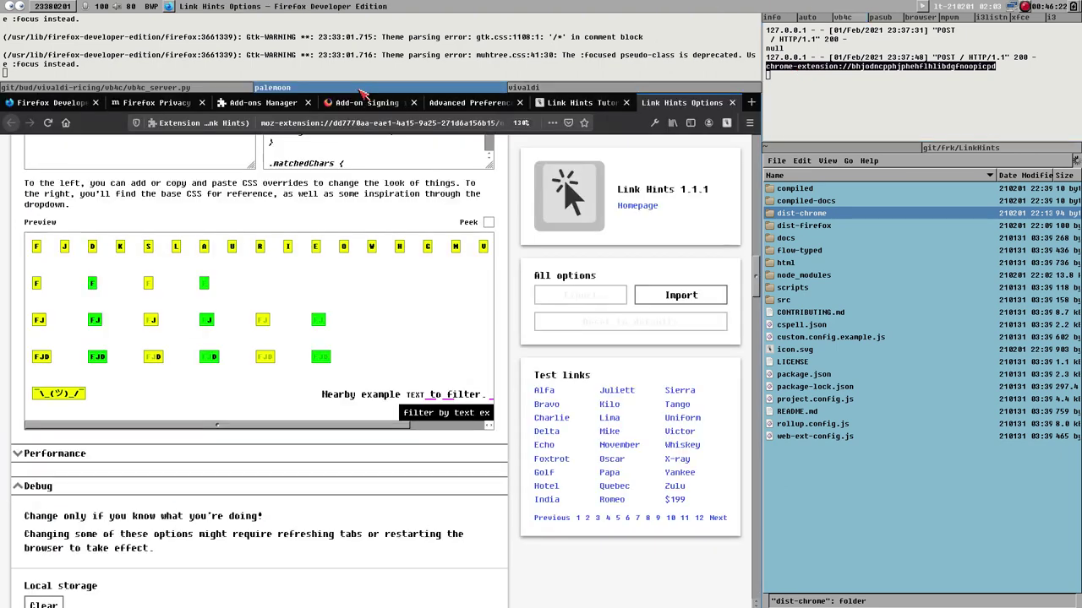
click(628, 94)
click(456, 90)
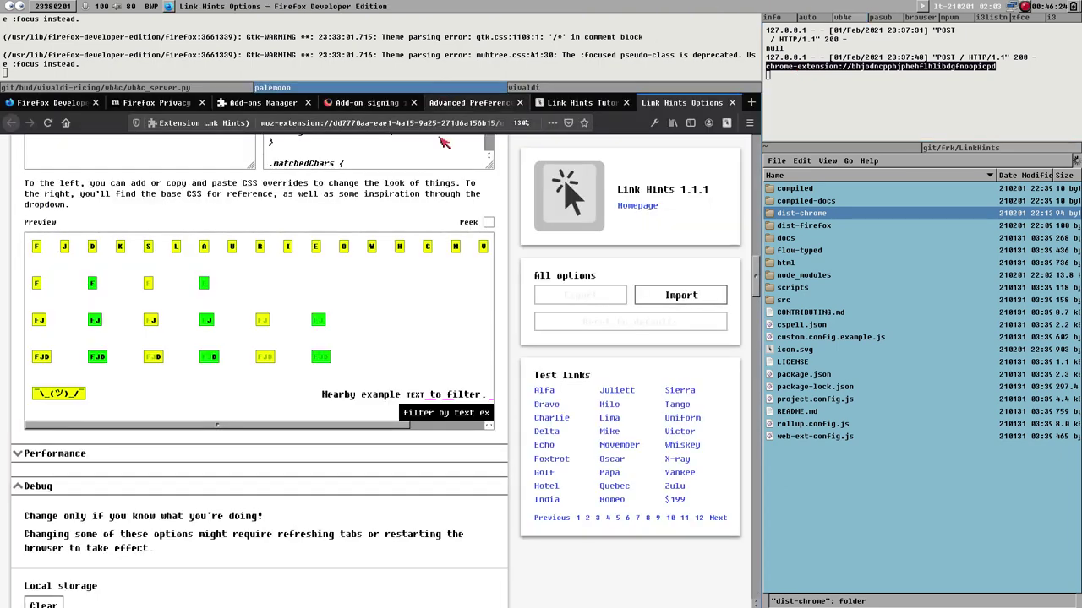
scroll(309, 512, down, 10)
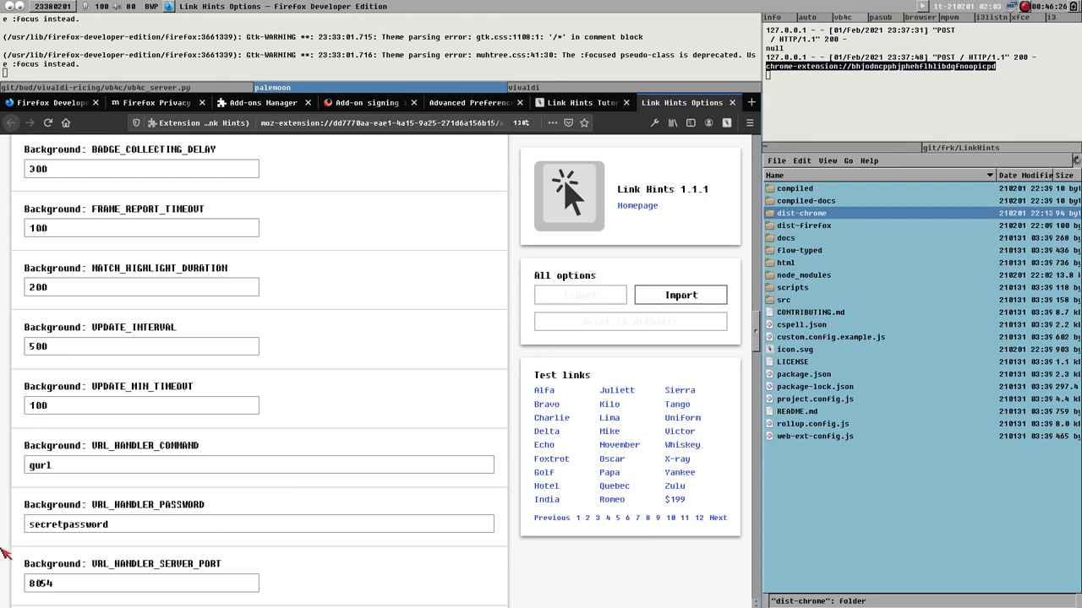
double_click(56, 528)
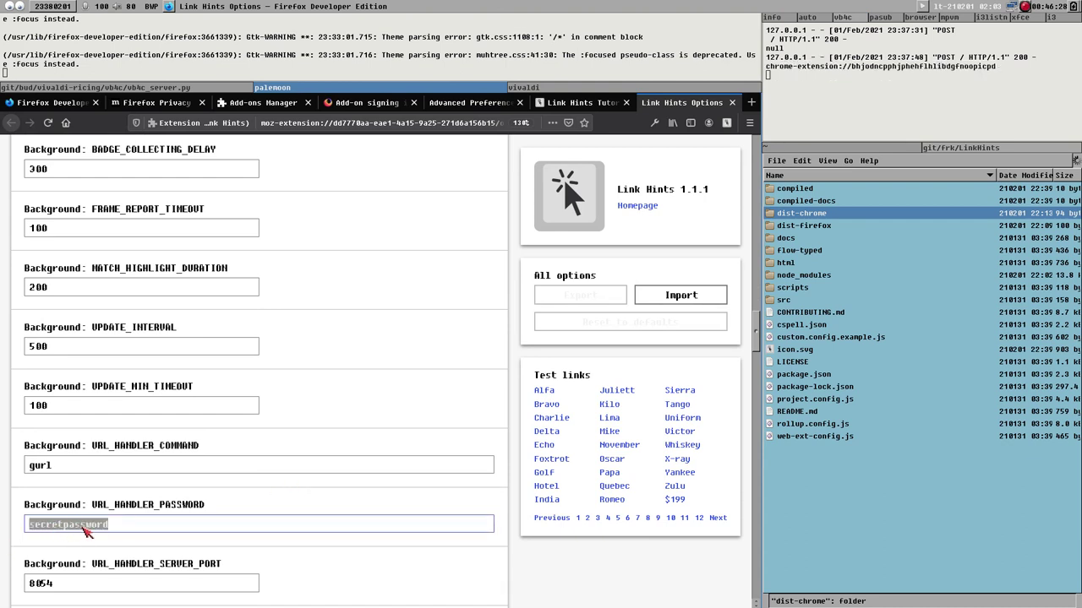
click(216, 89)
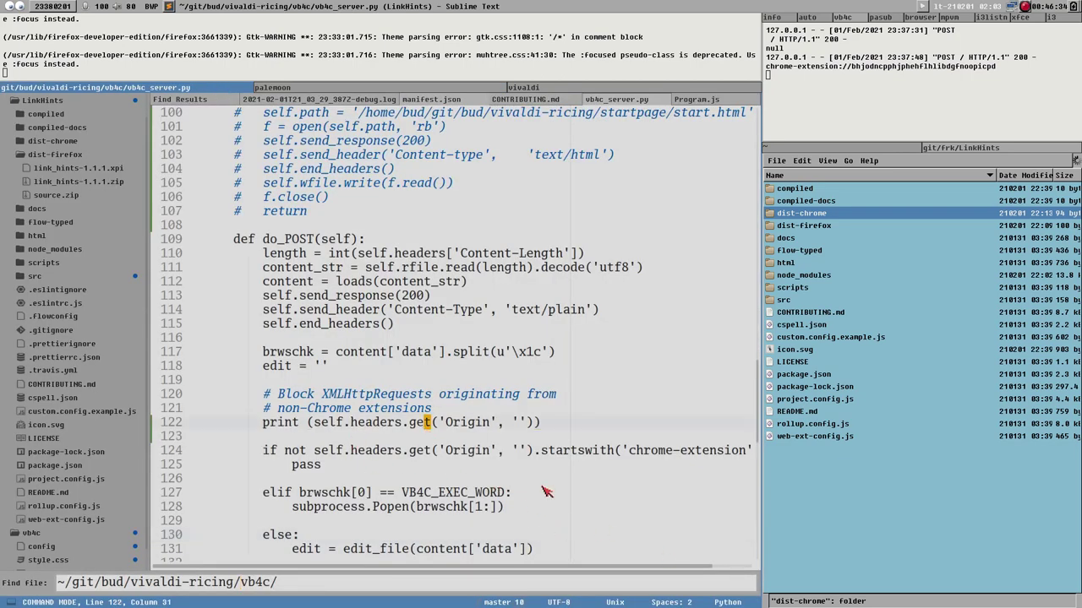
Delete the chrome-extension origin check (lines 124–127) and re-indent the if and Popen lines
click(295, 491)
scroll(364, 510, down, 1)
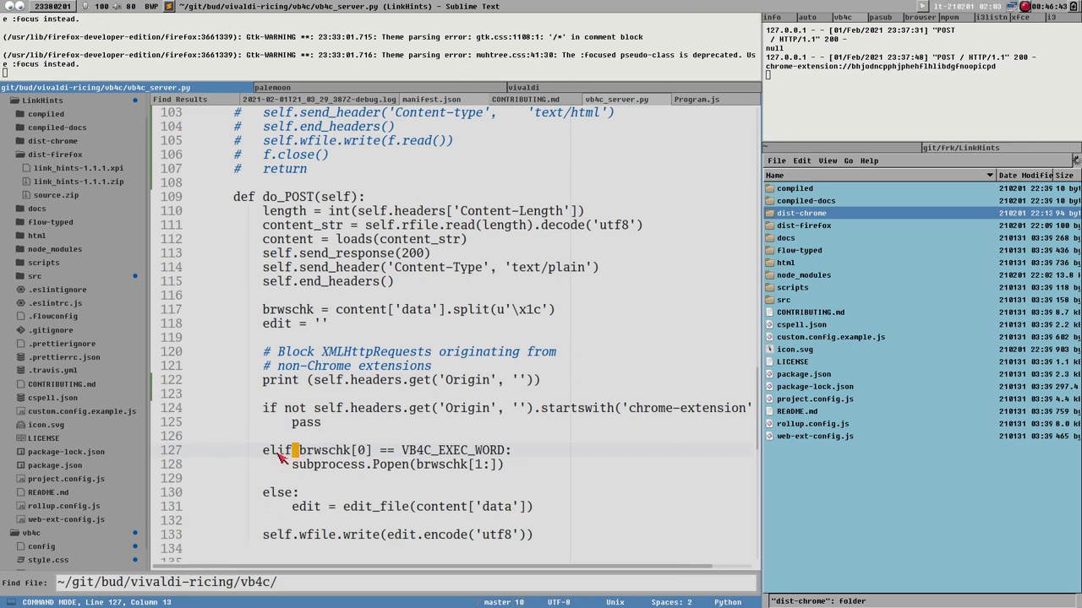
key(h)
key(h)
key(h)
key(v)
key(k)
key(k)
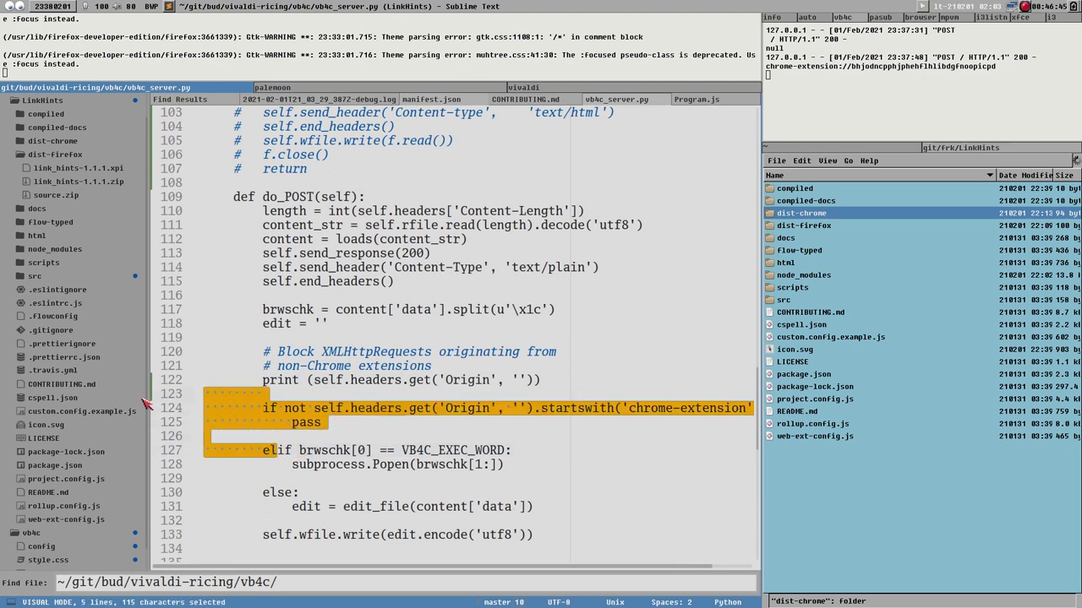
key(k)
key(0)
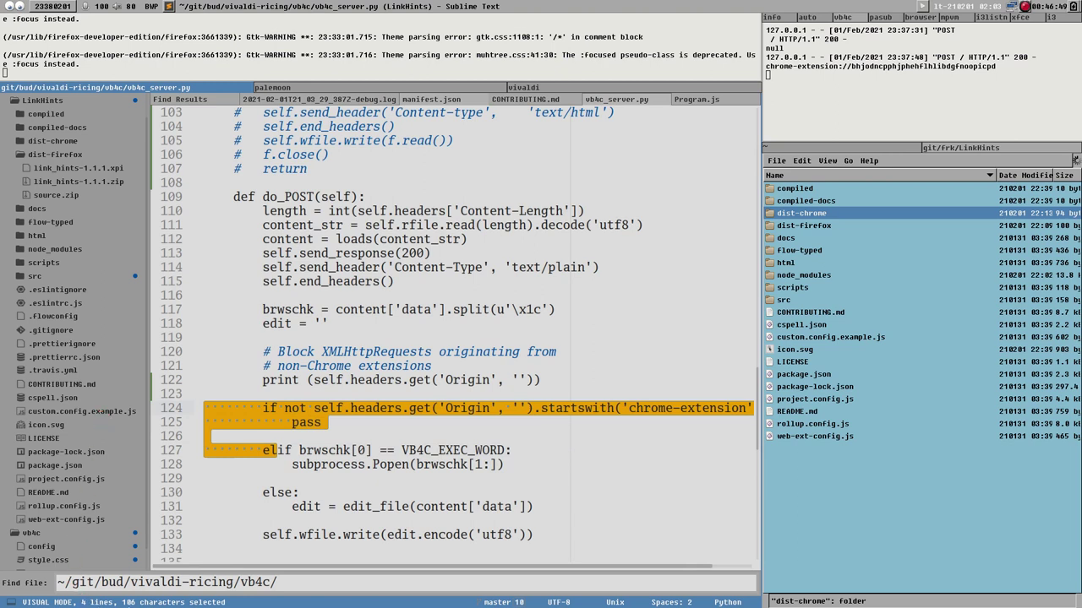
key(d)
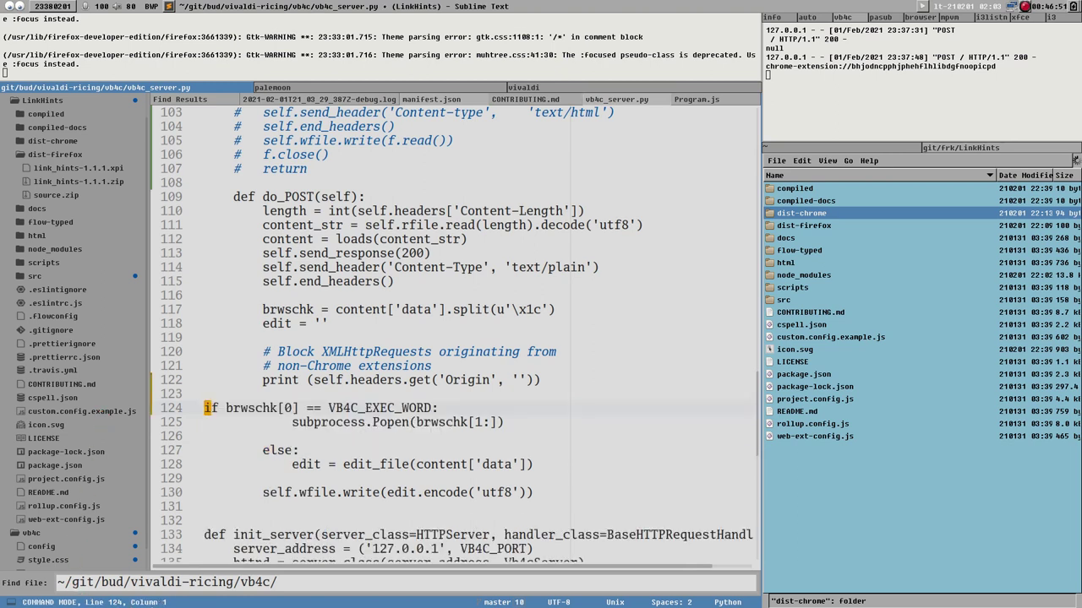
key(greater)
key(greater)
key(greater)
key(greater)
key(greater)
key(greater)
key(greater)
key(greater)
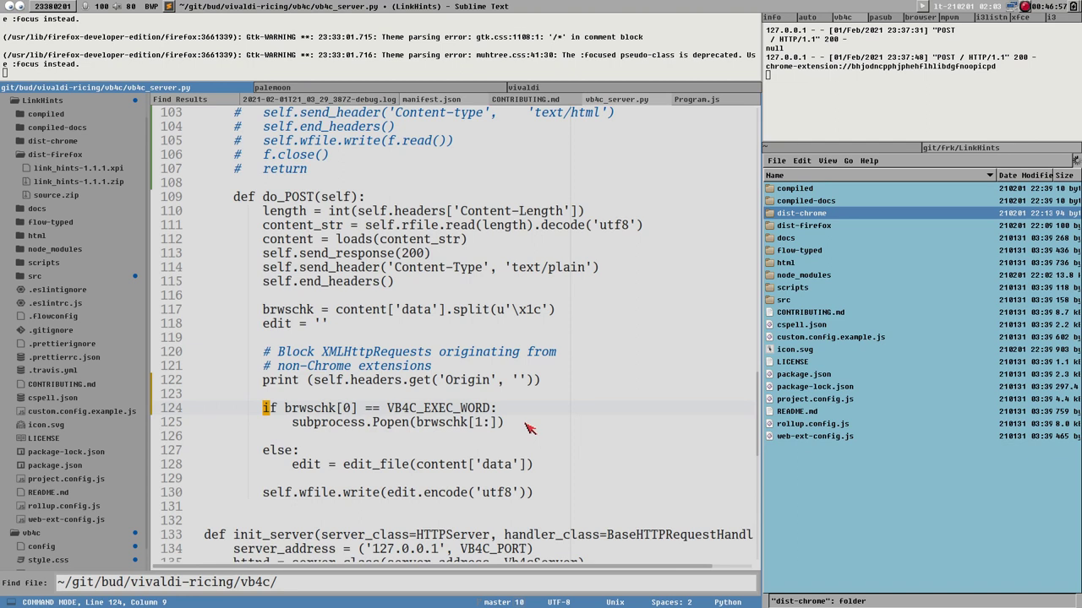
click(412, 423)
key(less)
key(less)
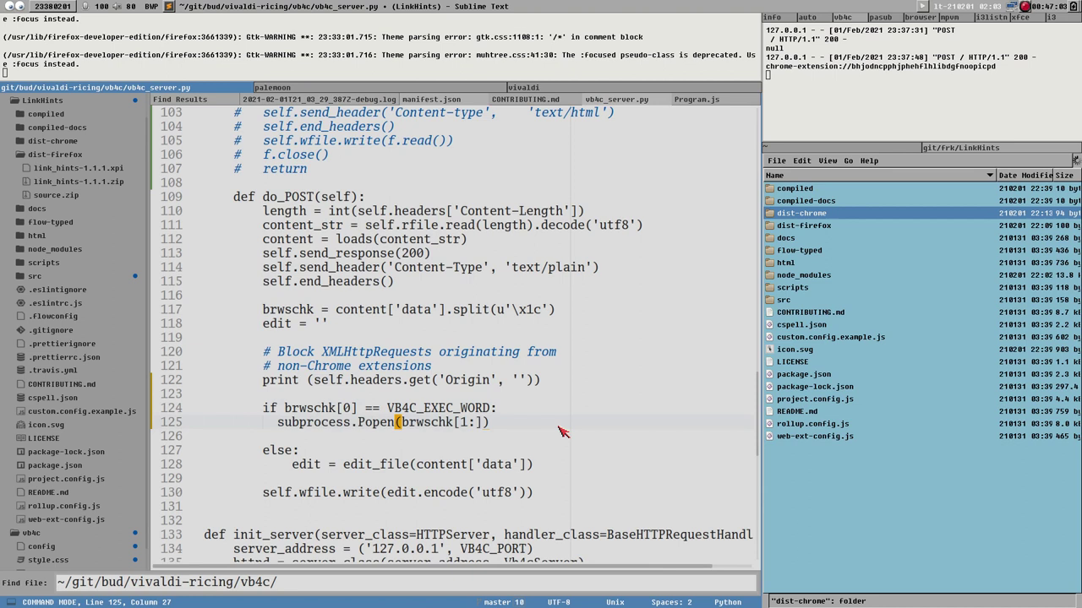
Replace the else branch's edit_file assignment with pass, save vb4c_server.py, and stop the server
drag(292, 464, 554, 480)
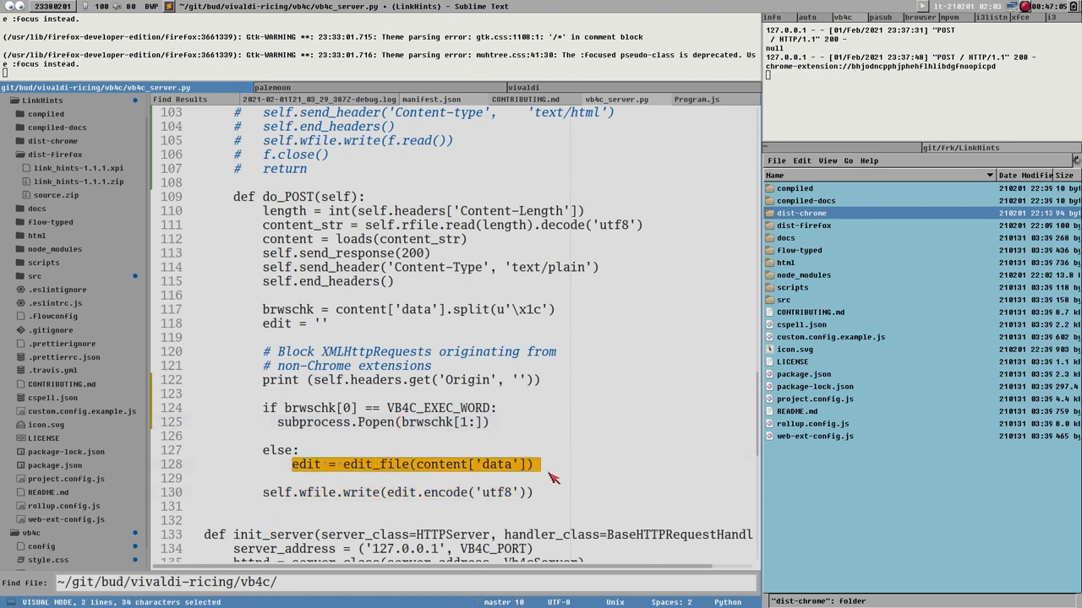
text(cpa)
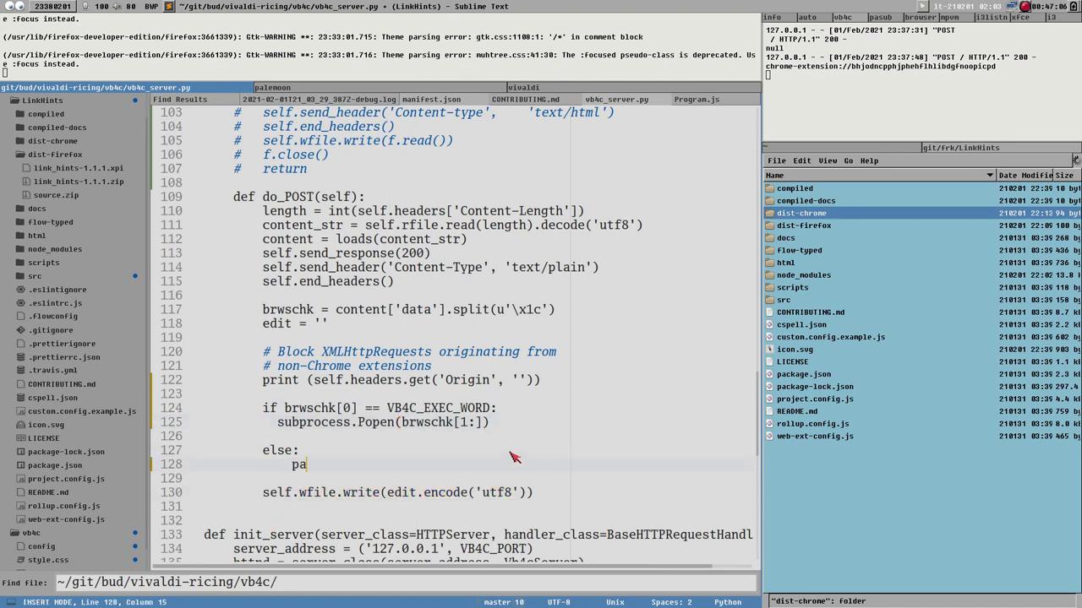
key(shift+Tab)
key(Escape)
key(ctrl+s)
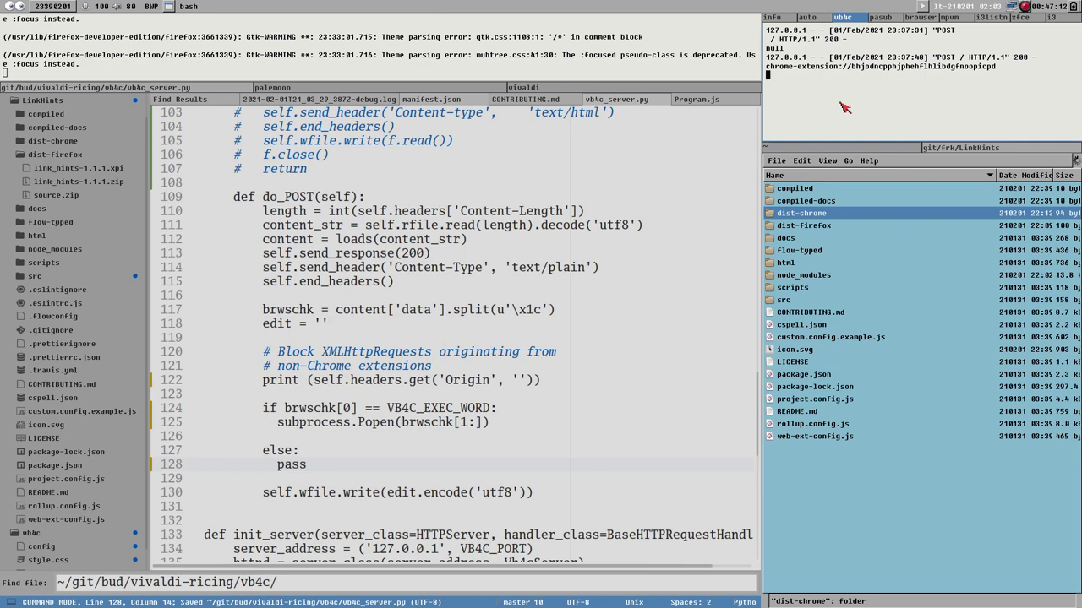
key(ctrl+c)
Relaunch the server, then in Vivaldi use Link Hints 'jf' to open 'Publish your first package'
key(super+v)
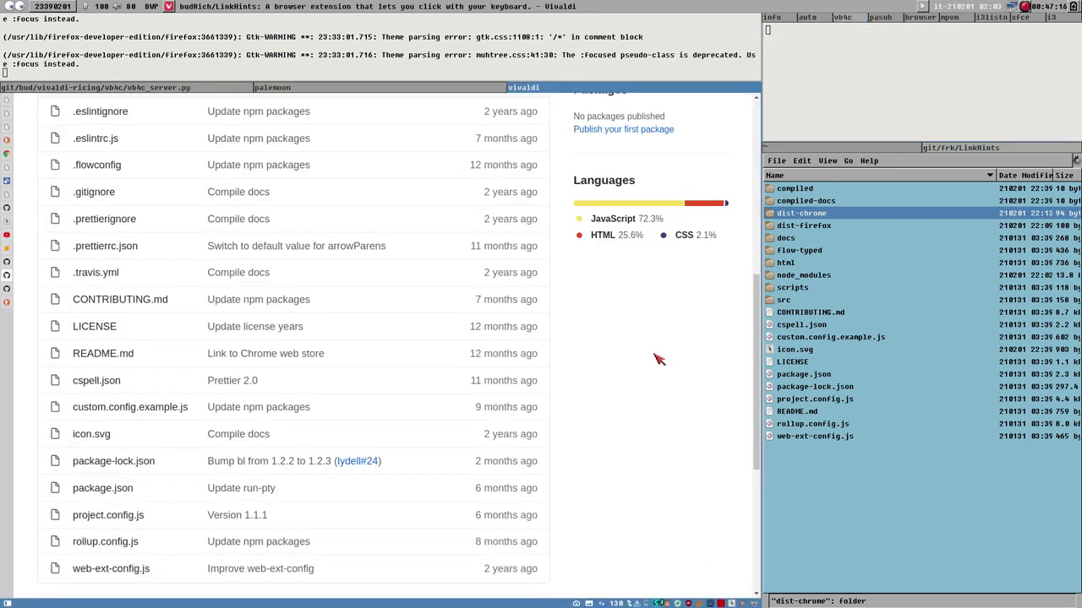
key(alt+j)
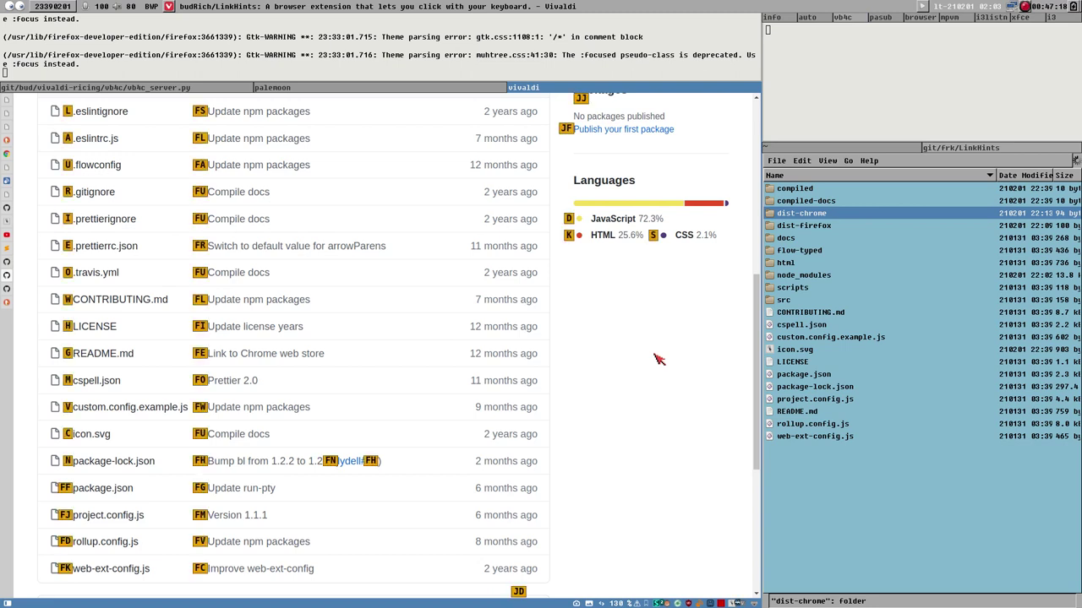
key(j)
key(f)
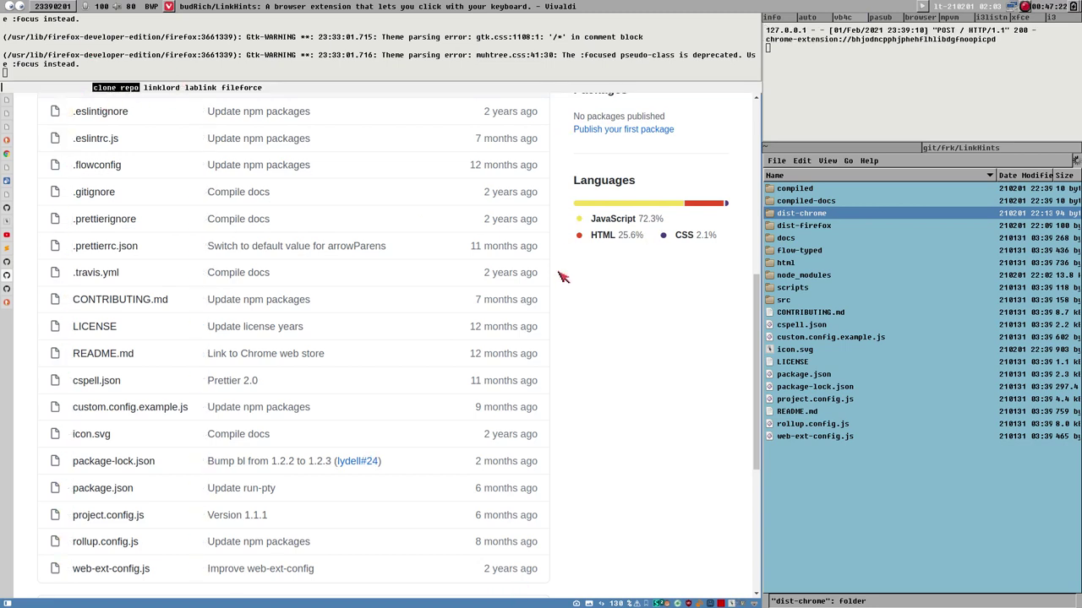
key(super+Left)
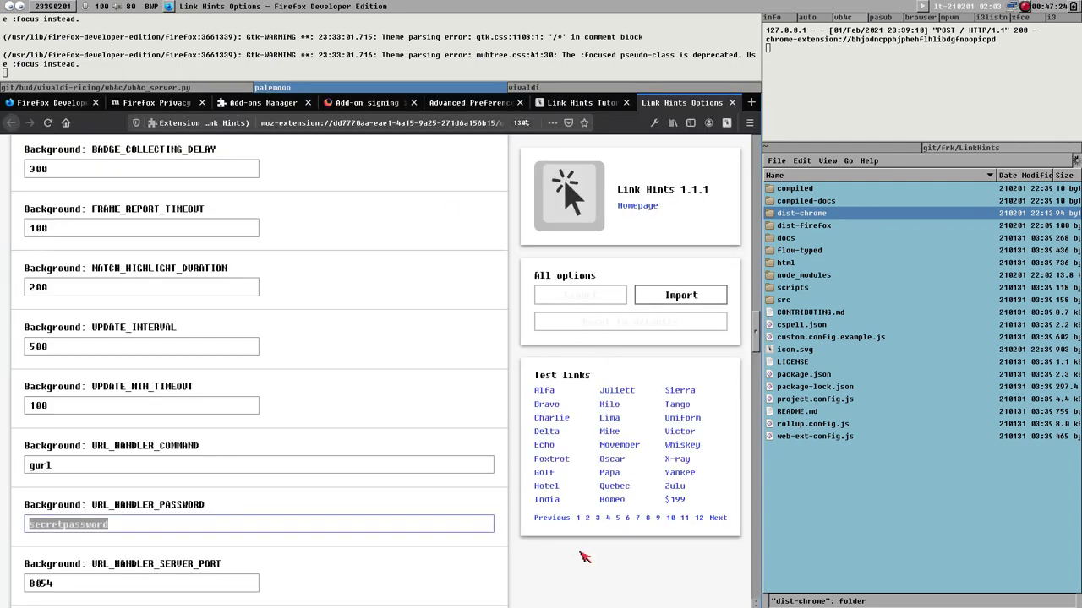
Activate the Delta test link with Link Hints (Alt+J, then L) so the server logs a null-origin POST
key(alt+j)
key(l)
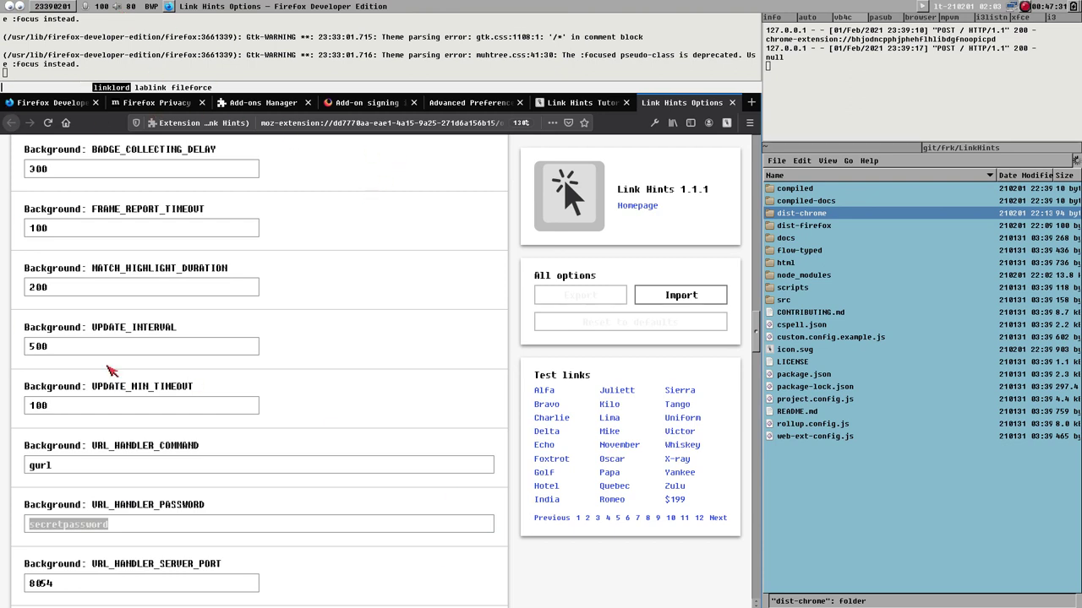
key(Escape)
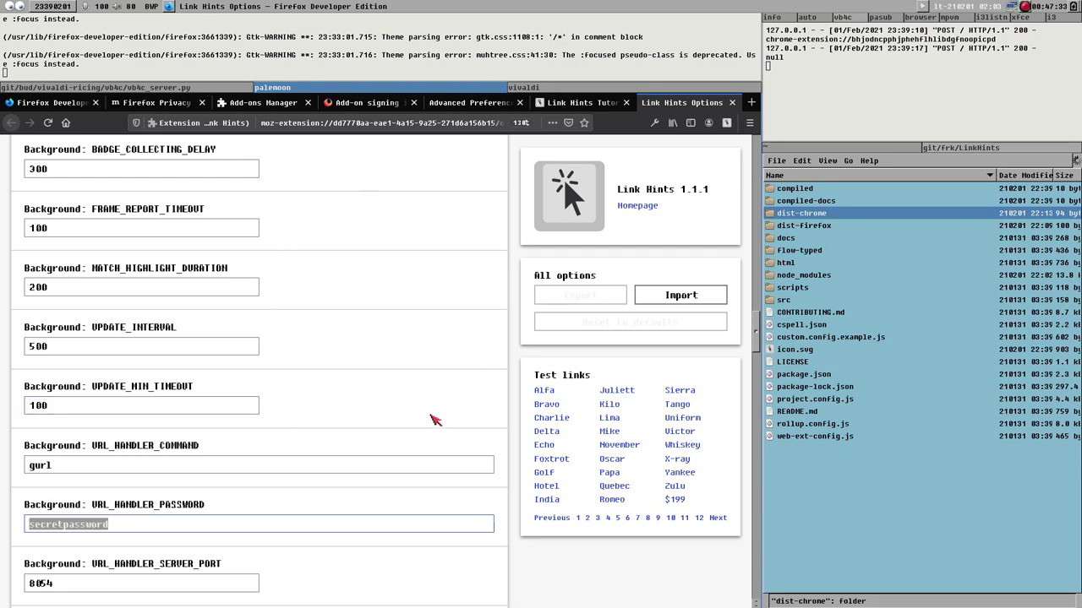
Launch Microsoft Edge Dev in a floating, repositioned window and open its empty Extensions page
key(super)
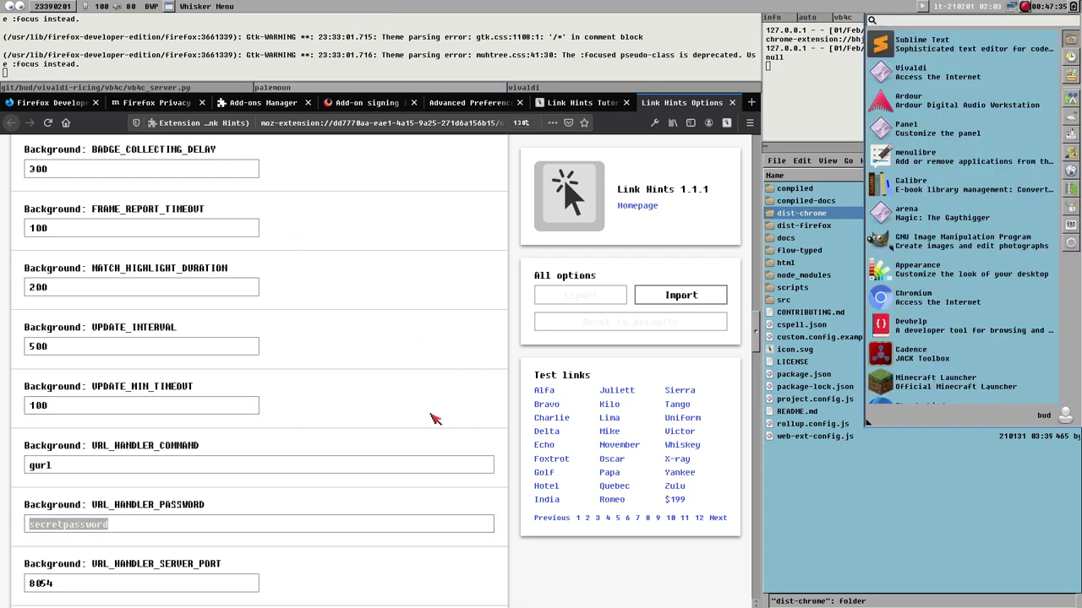
key(Escape)
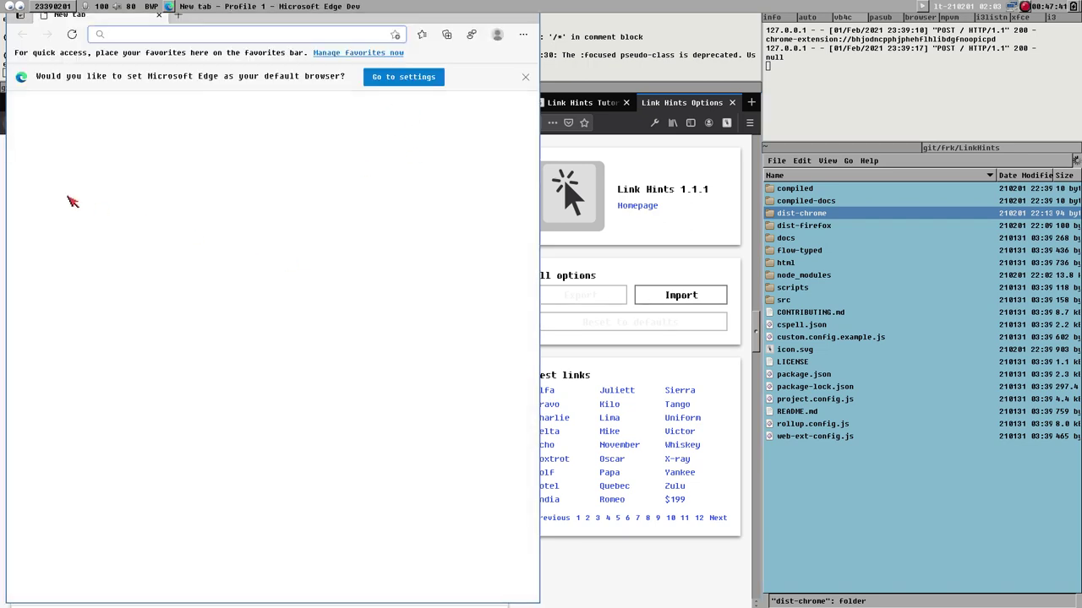
key(super+shift+space)
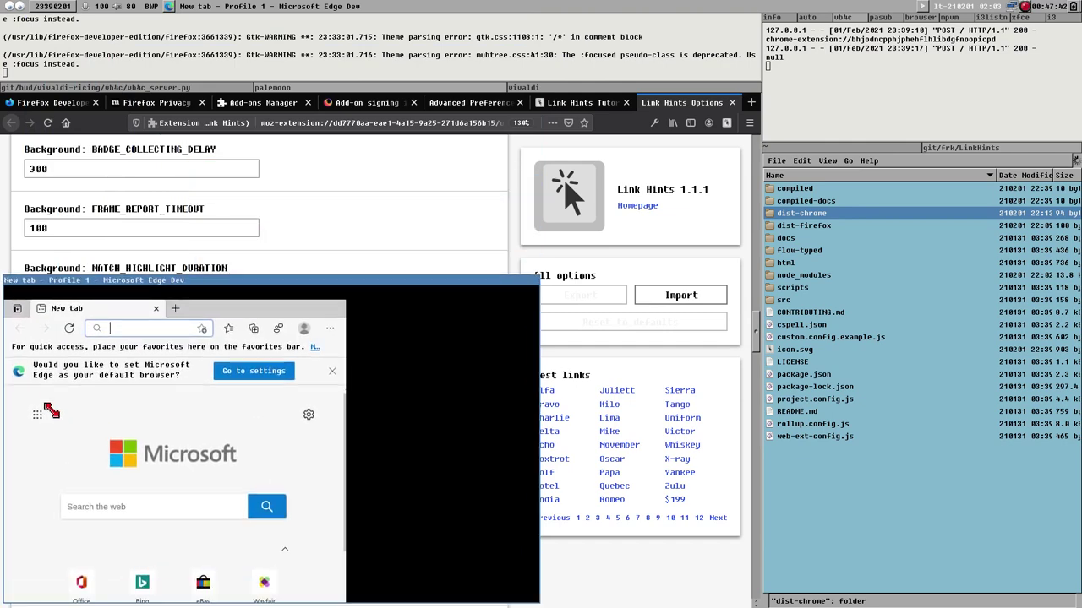
drag(399, 282, 561, 188)
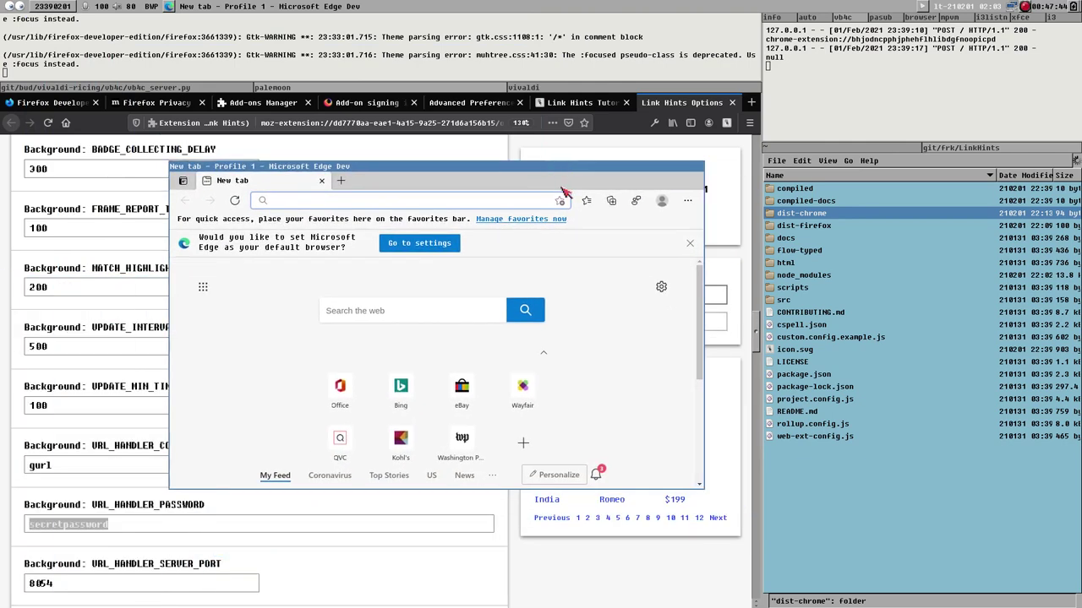
click(687, 201)
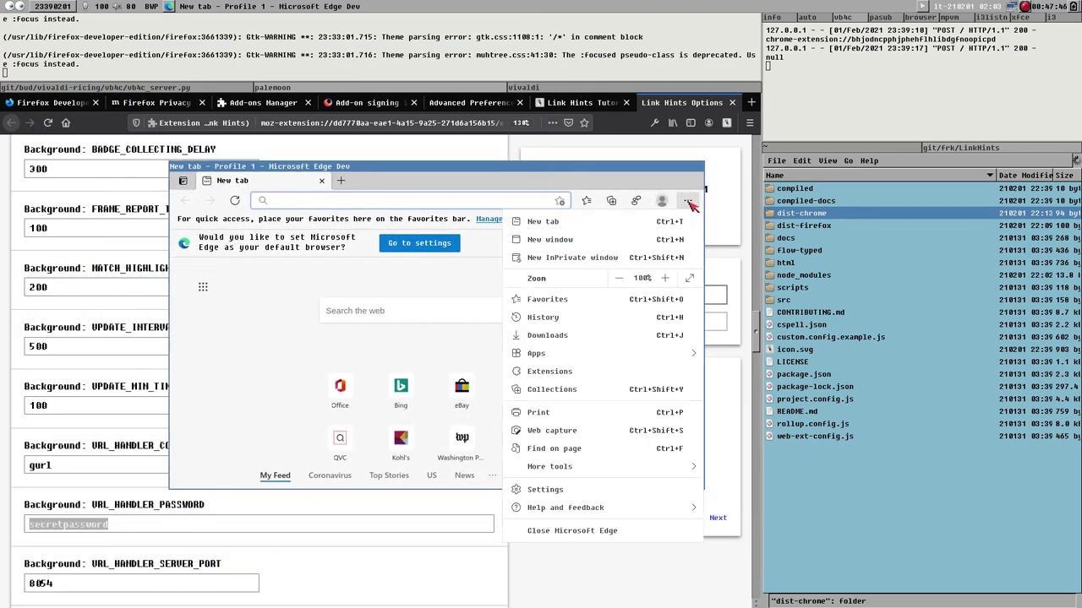
click(582, 373)
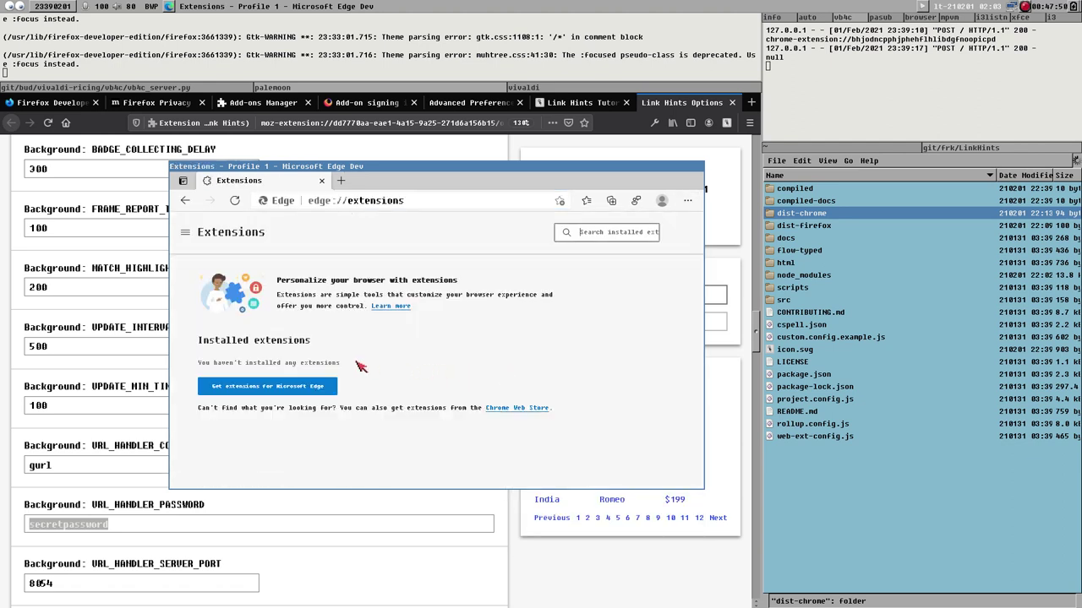
Visit the Edge add-ons store, then return to the installed extensions page
click(287, 389)
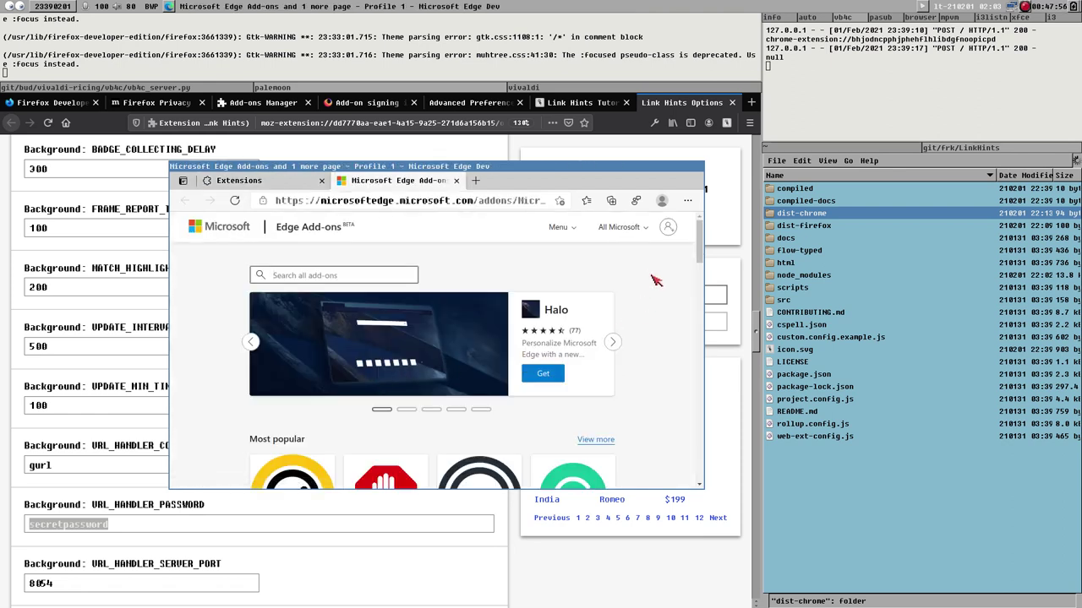
click(687, 201)
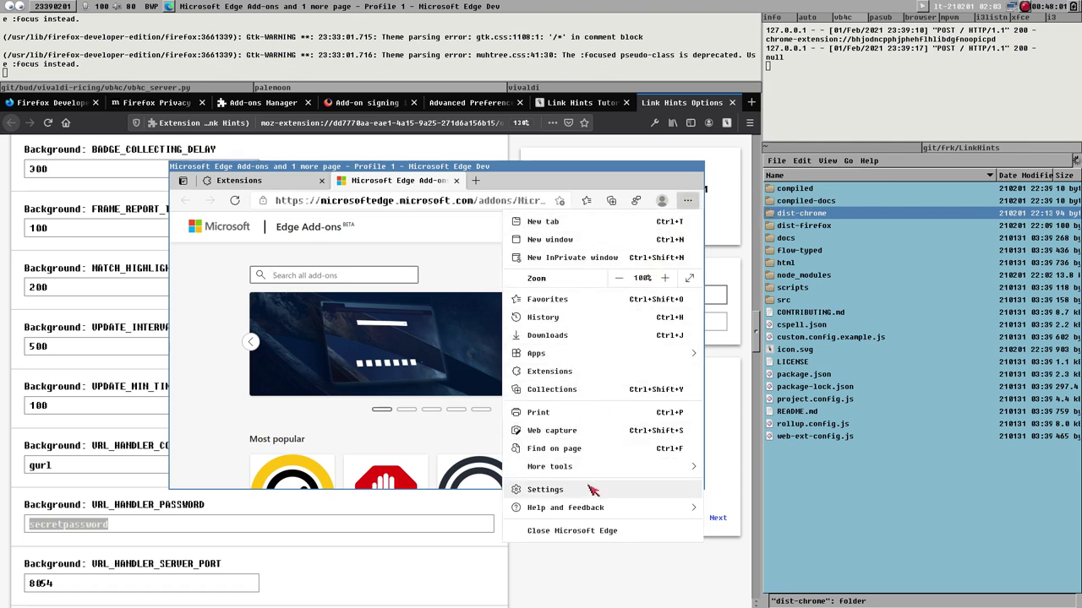
click(602, 372)
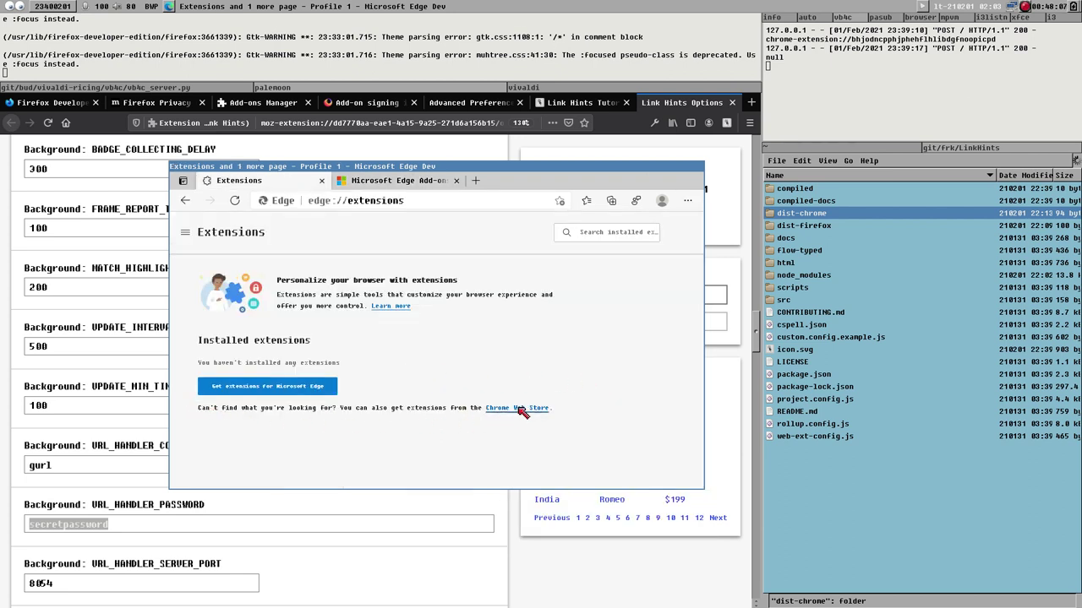
Open the dist-chrome build folder and select link_hints-1.1.1.crx in the file manager
click(816, 221)
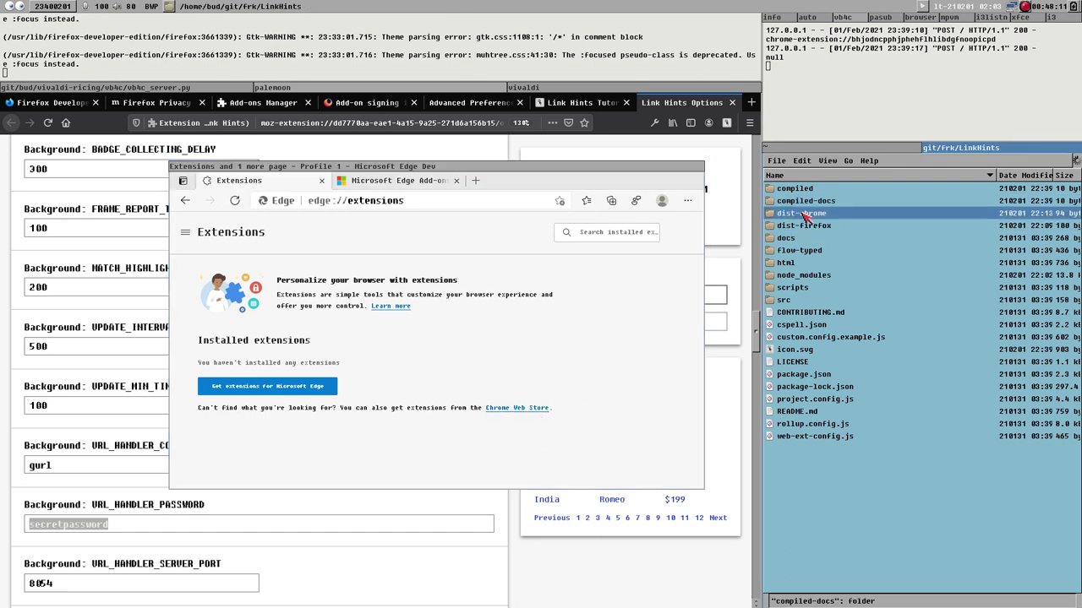
double_click(812, 213)
click(836, 205)
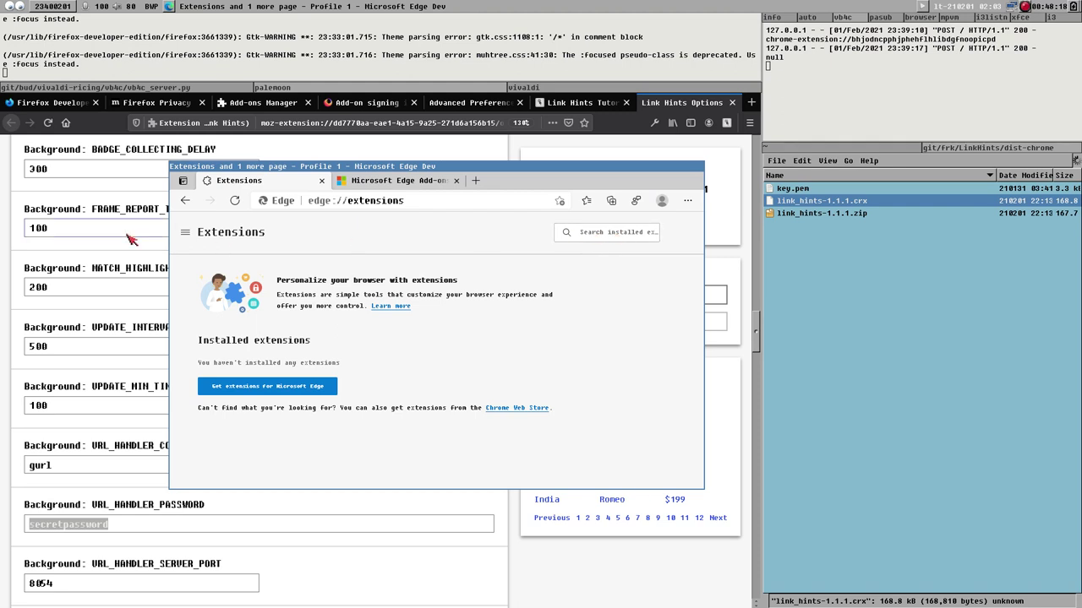
Turn on Developer mode and install Link Hints by dropping link_hints-1.1.1.crx into Edge
click(184, 235)
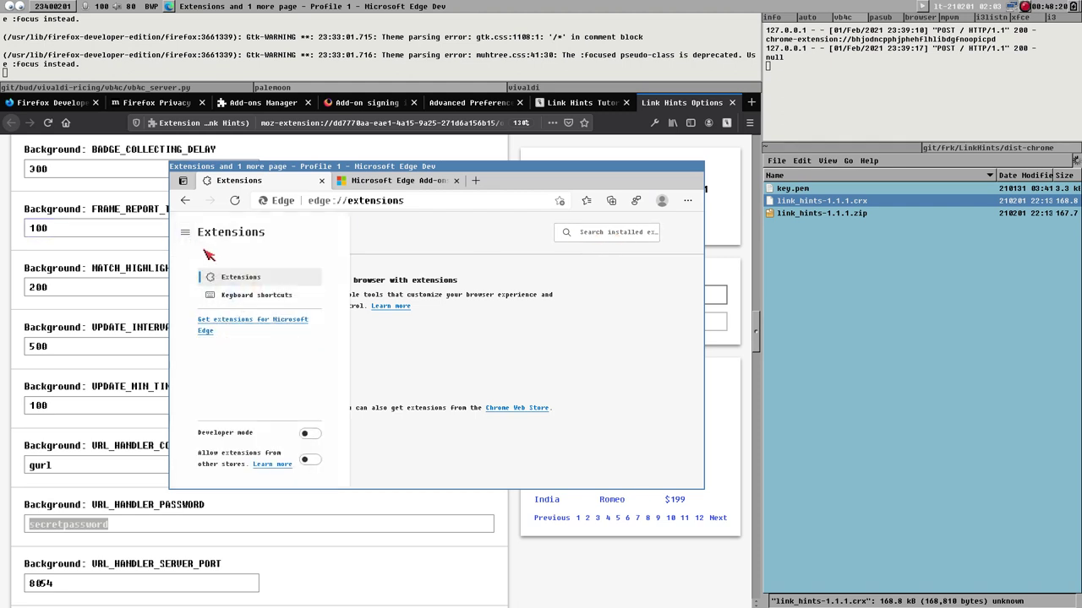
click(311, 435)
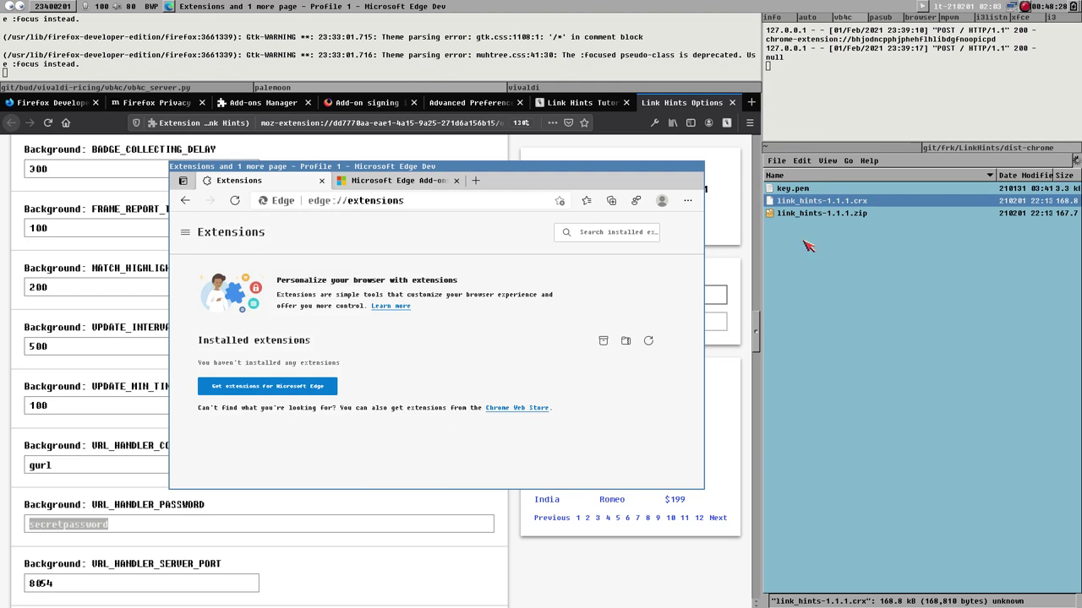
drag(808, 203, 473, 344)
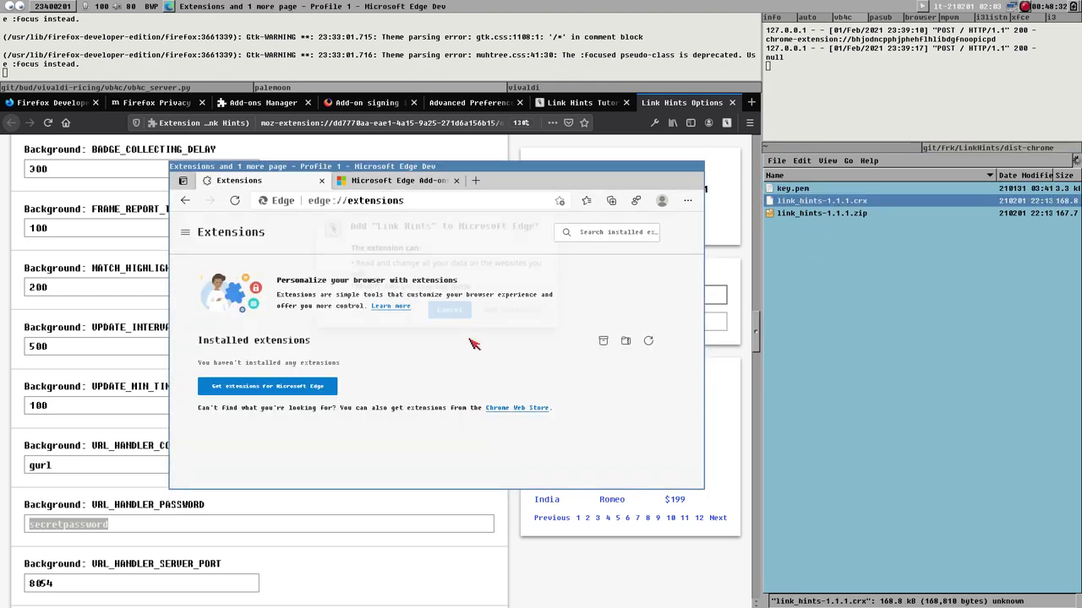
click(507, 312)
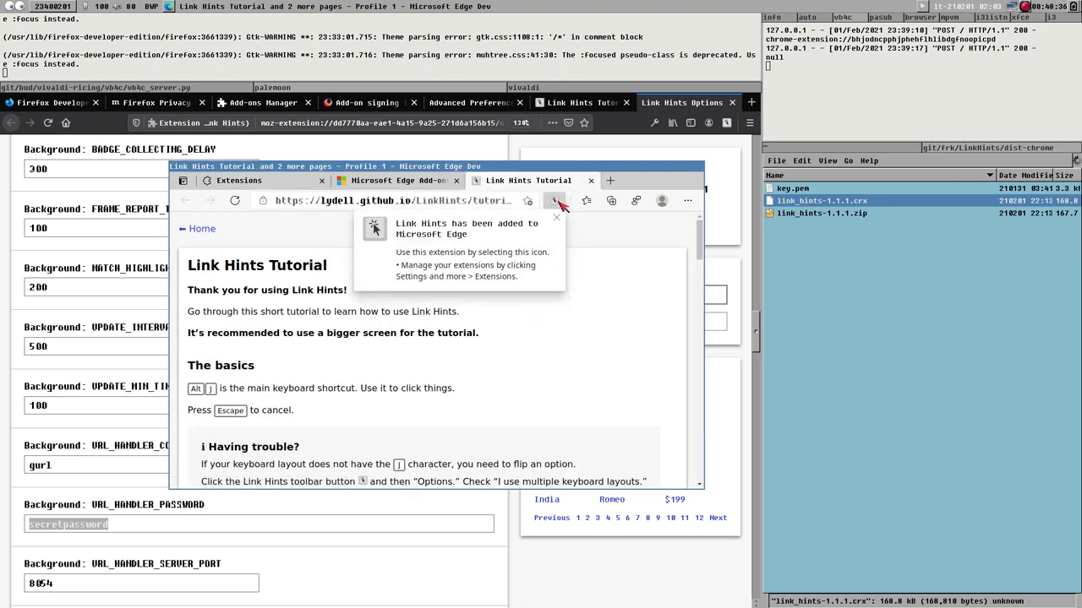
Open the Link Hints options page from the toolbar popup and scroll down to the Test links
click(603, 298)
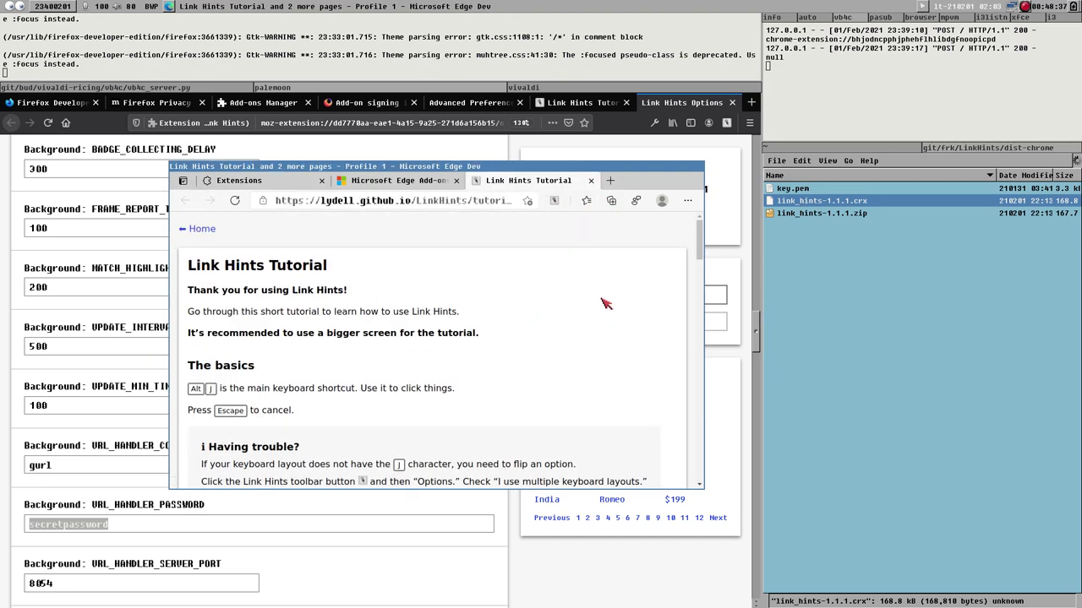
click(554, 202)
click(463, 254)
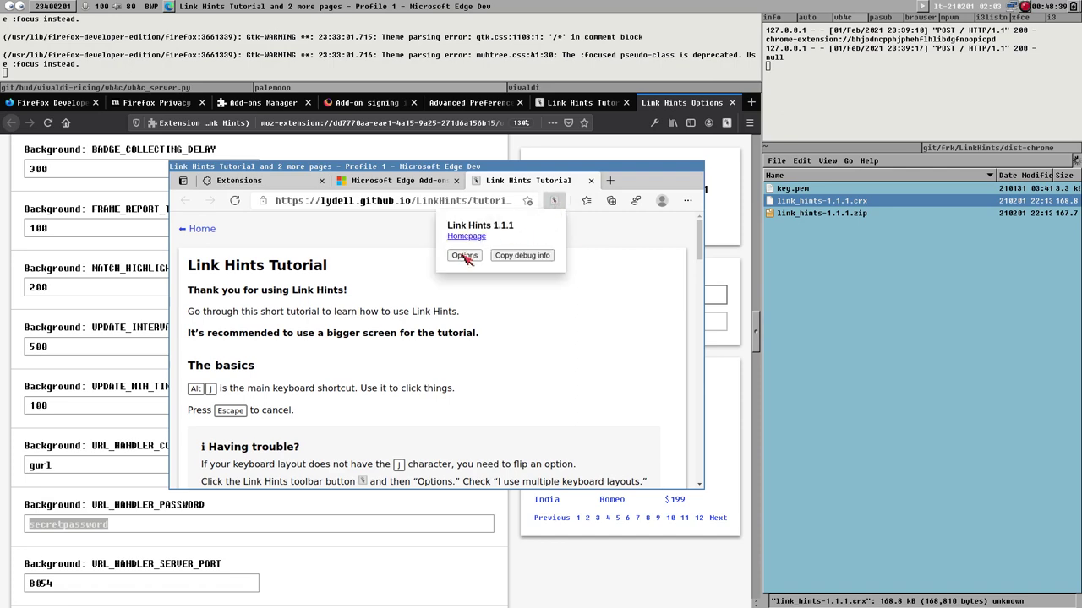
scroll(565, 318, down, 10)
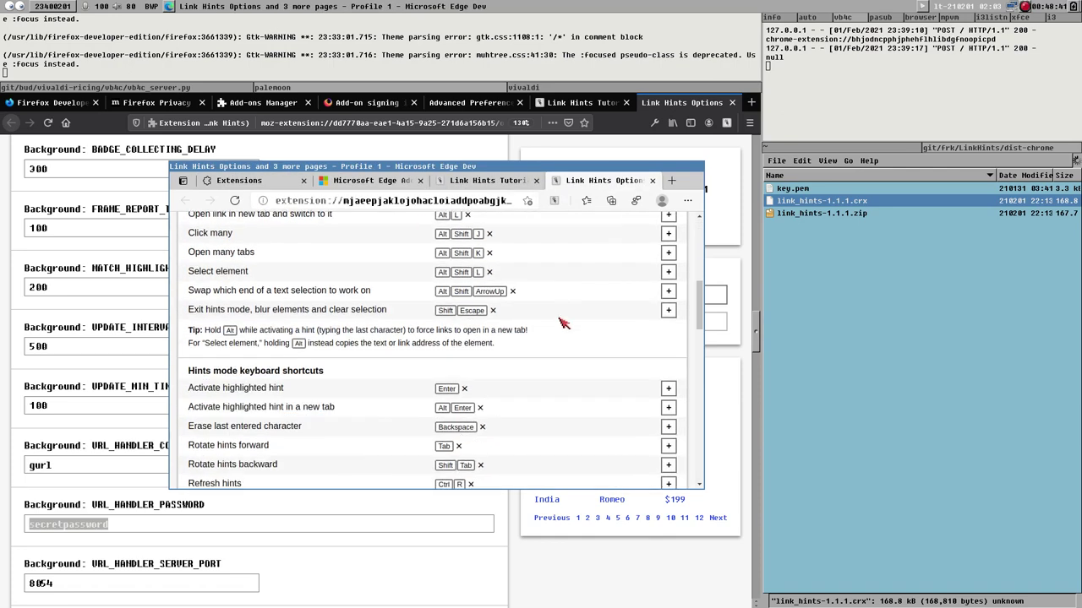
scroll(565, 318, down, 10)
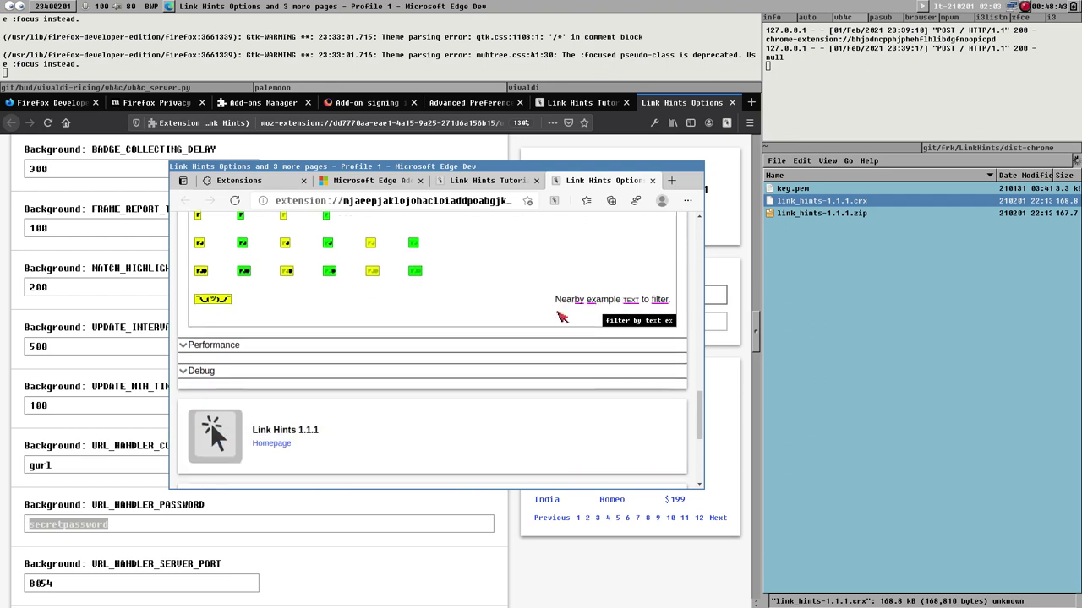
scroll(556, 325, down, 2)
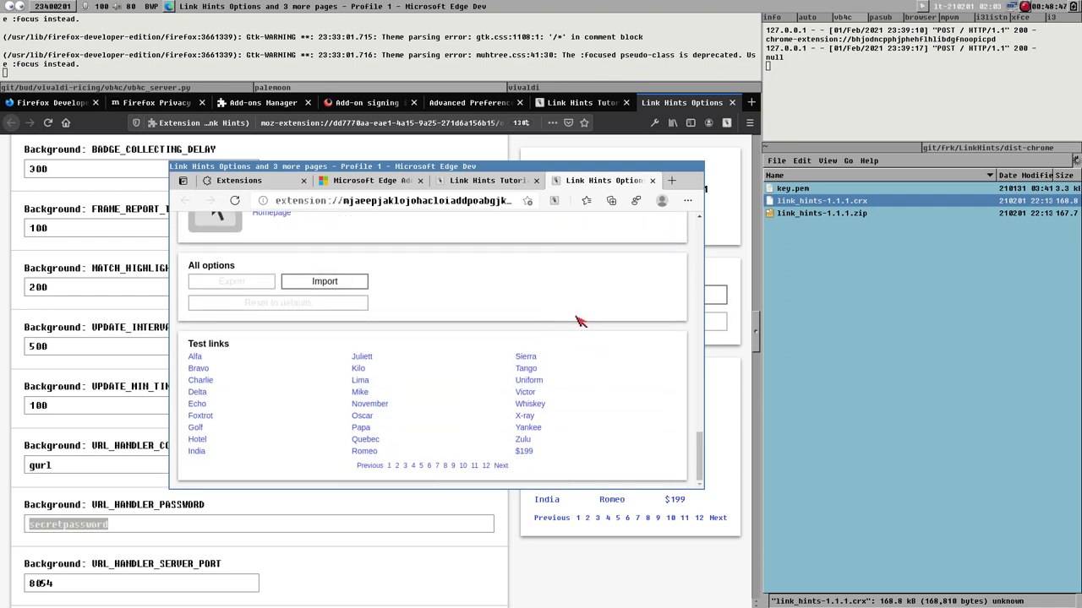
Try the Link Hints shortcut on the Test links, then run a launcher command
key(alt+j)
key(f)
key(j)
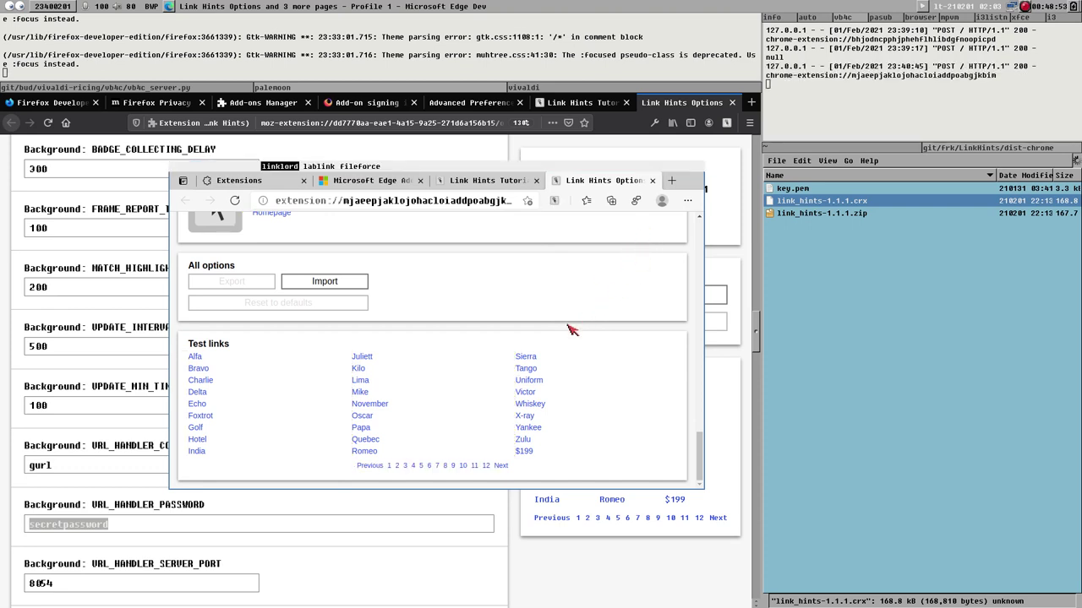
text(s)
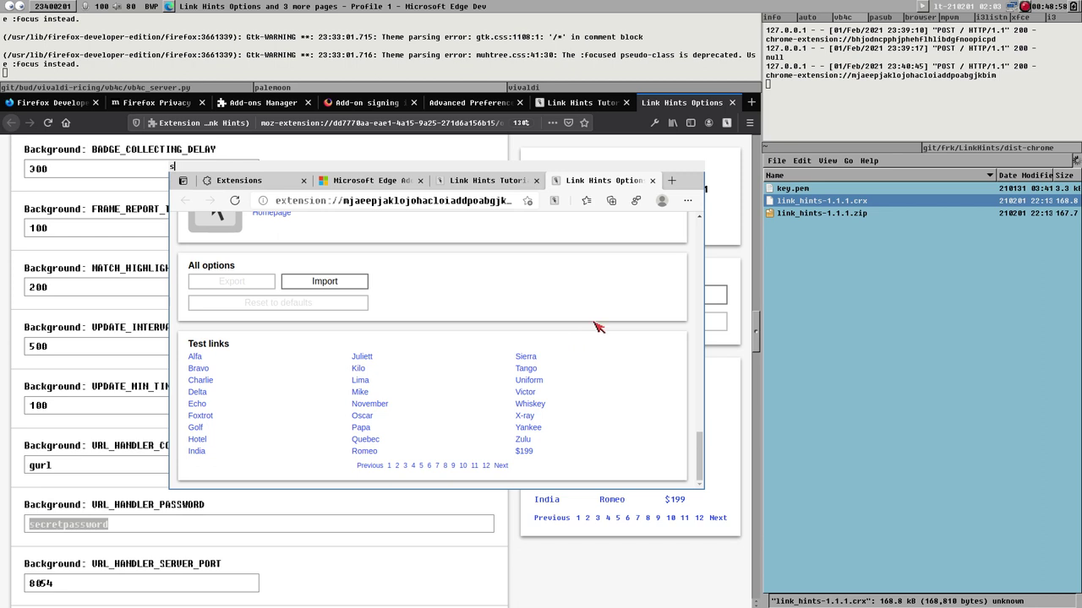
key(Return)
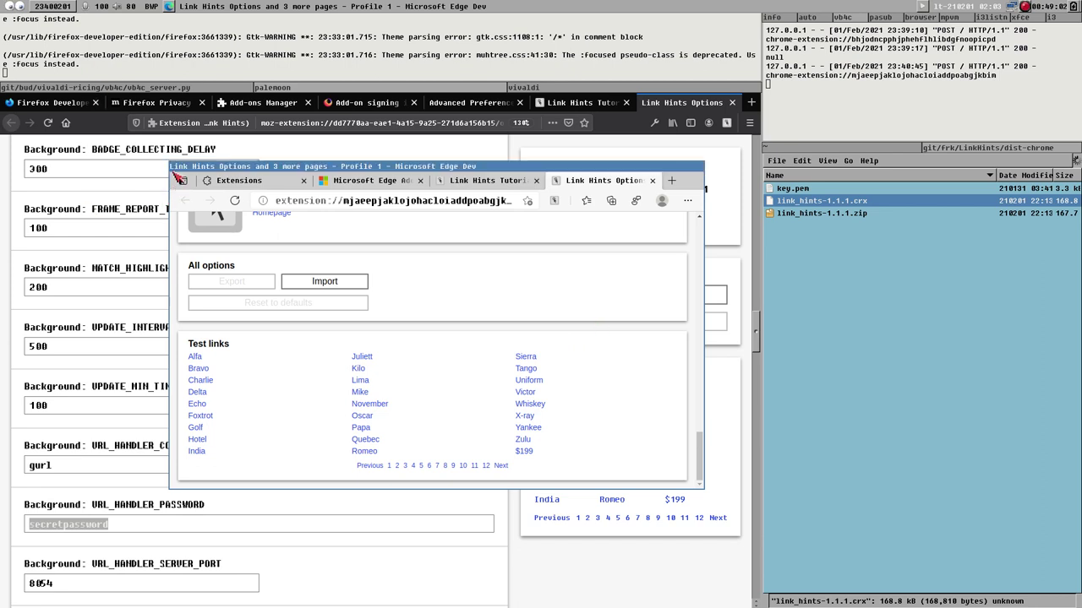
Move the Edge window lower, activate the Whiskey test link via hints, and close the window
drag(245, 166, 209, 226)
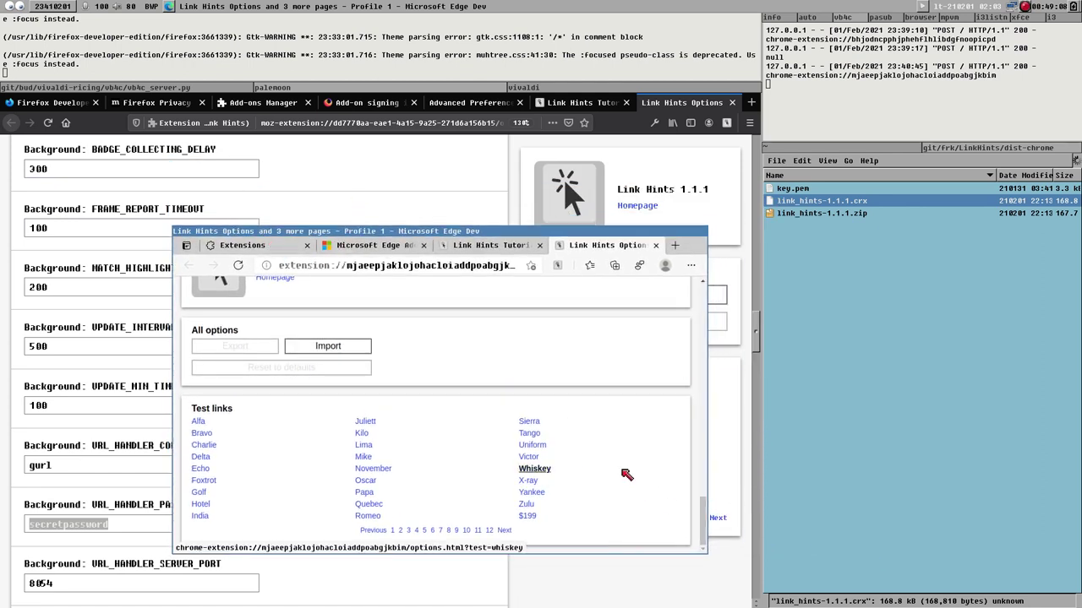
key(alt+j)
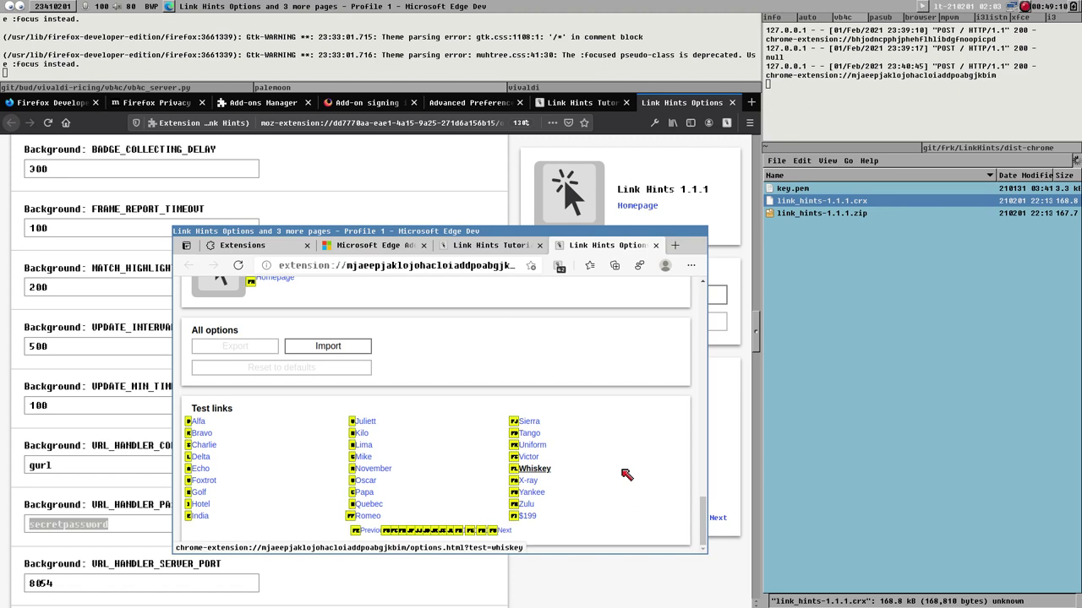
key(Escape)
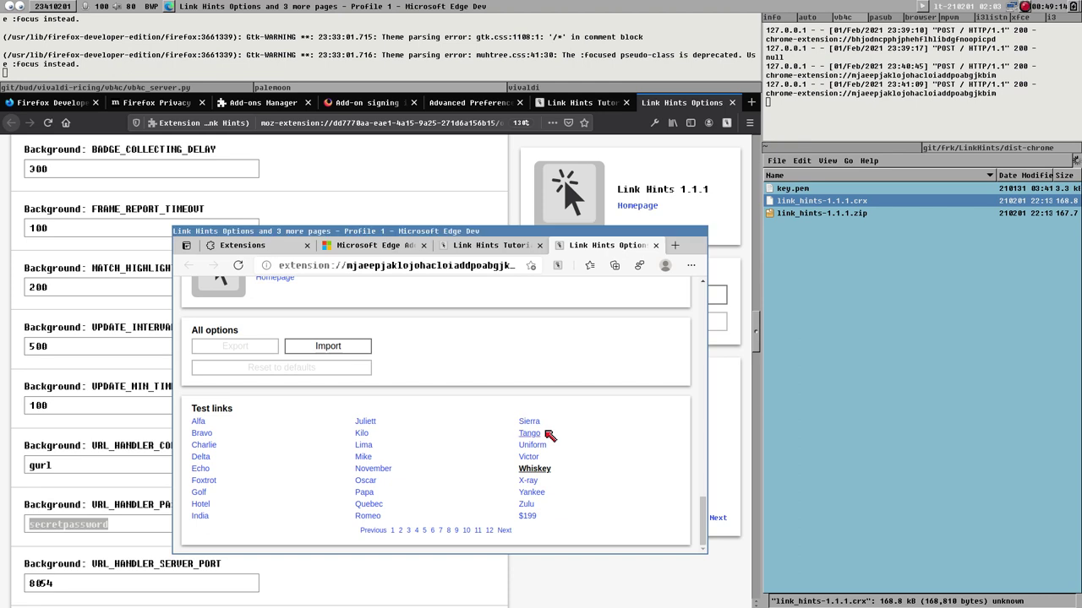
middle_click(501, 235)
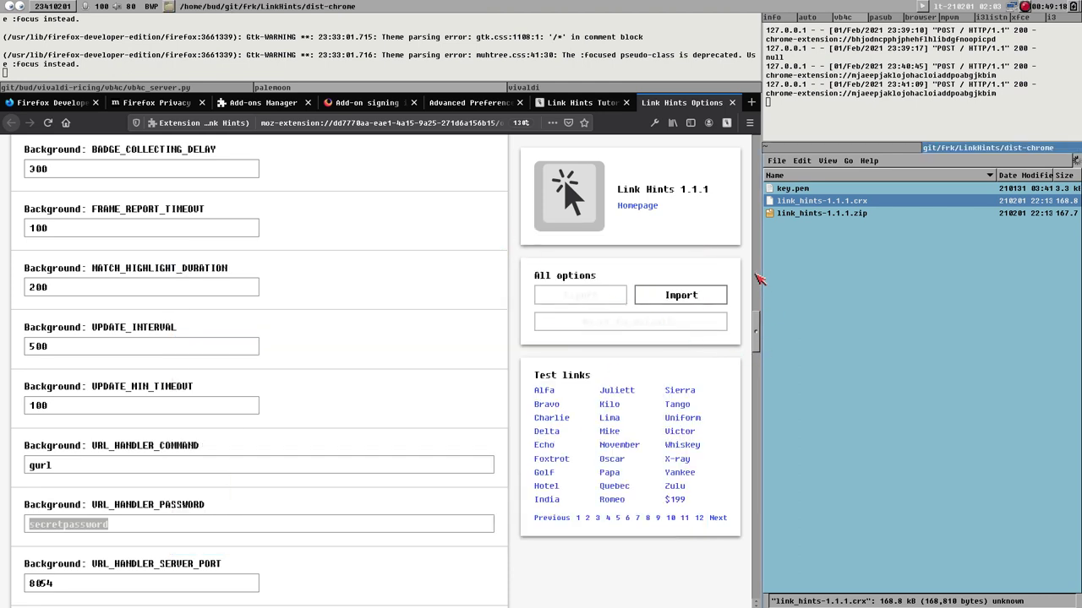
Scroll the Firefox Link Hints Options page back to the top
drag(758, 344, 758, 161)
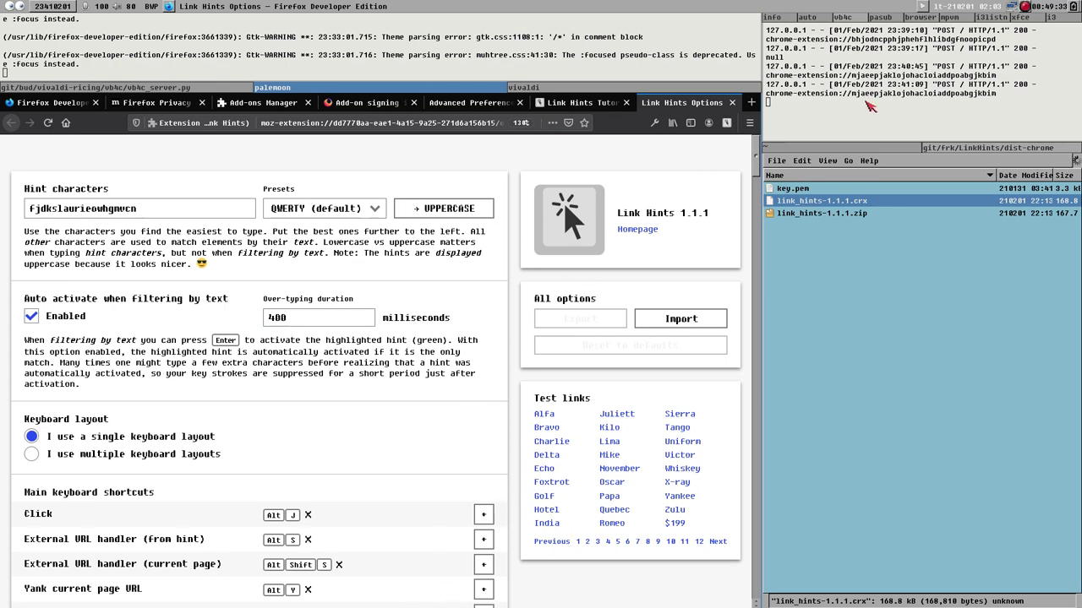
Select and copy all 3434 characters of vb4c_server.py in Sublime Text
click(125, 88)
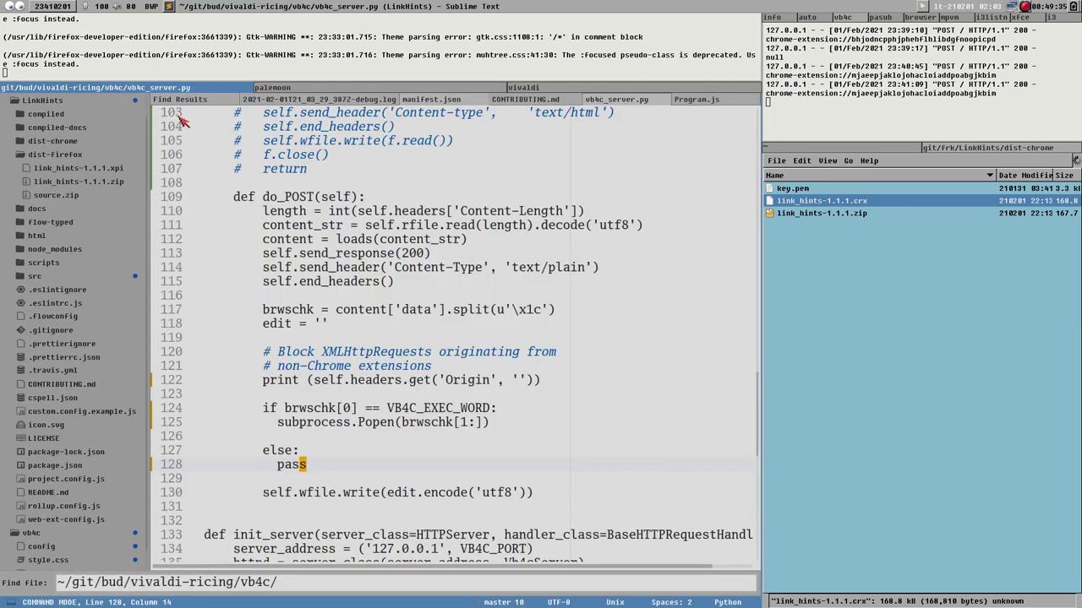
key(ctrl+a)
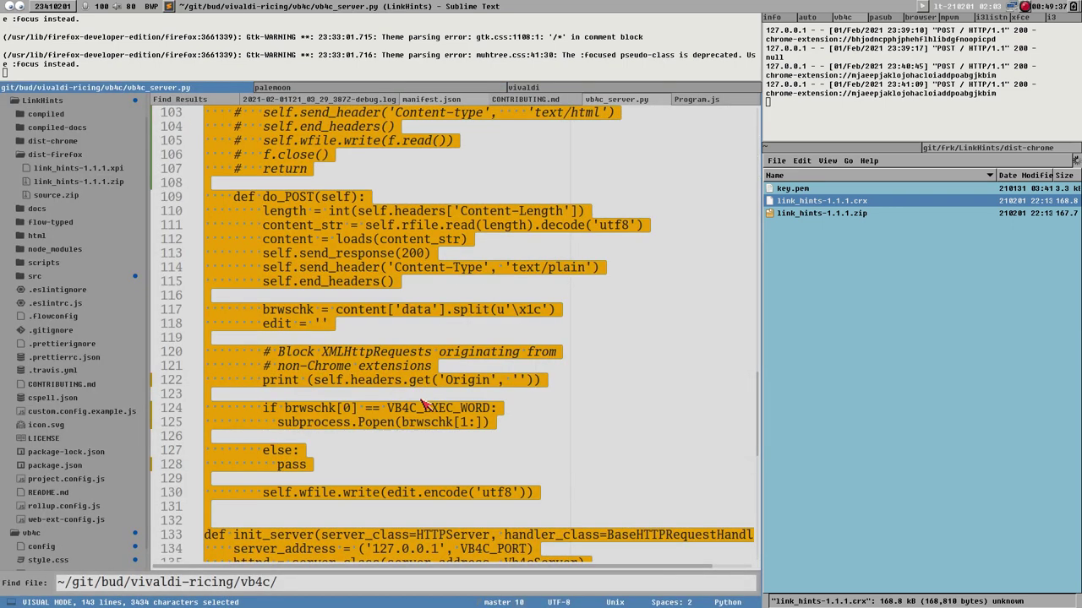
key(ctrl+c)
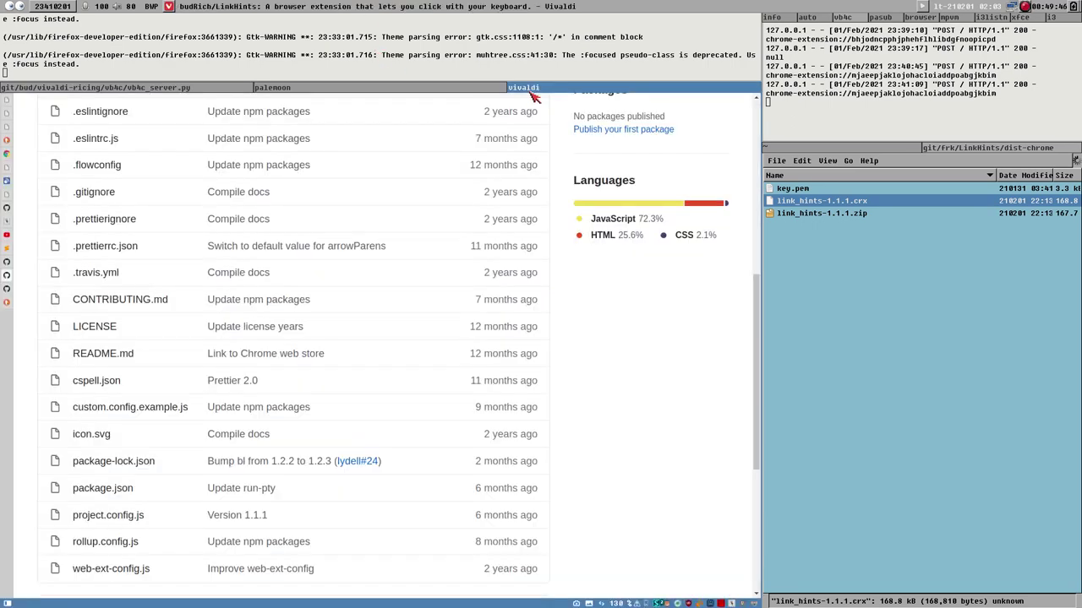
click(529, 90)
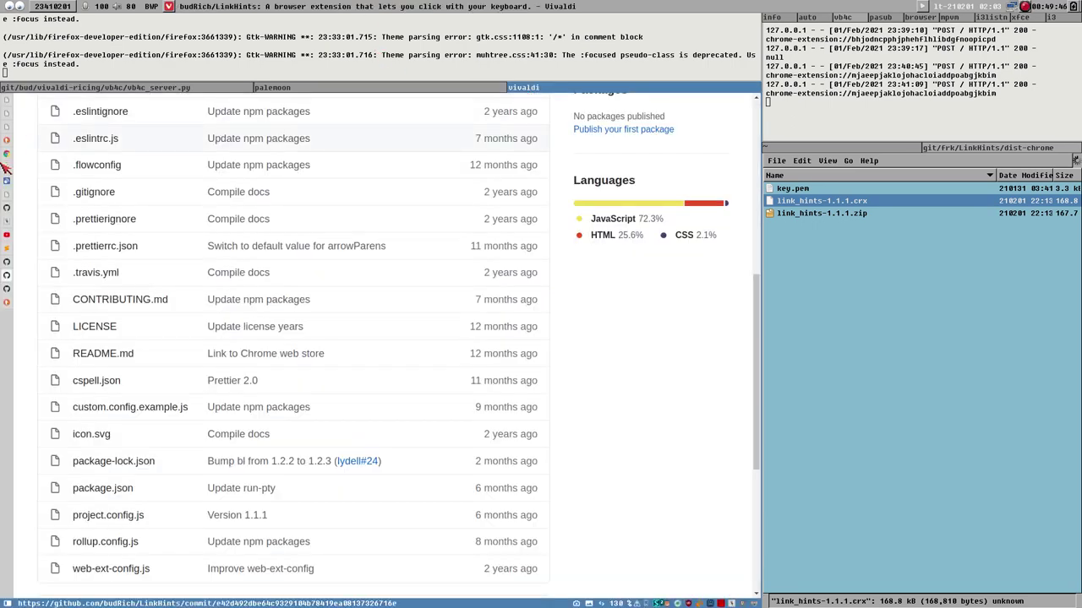
click(7, 207)
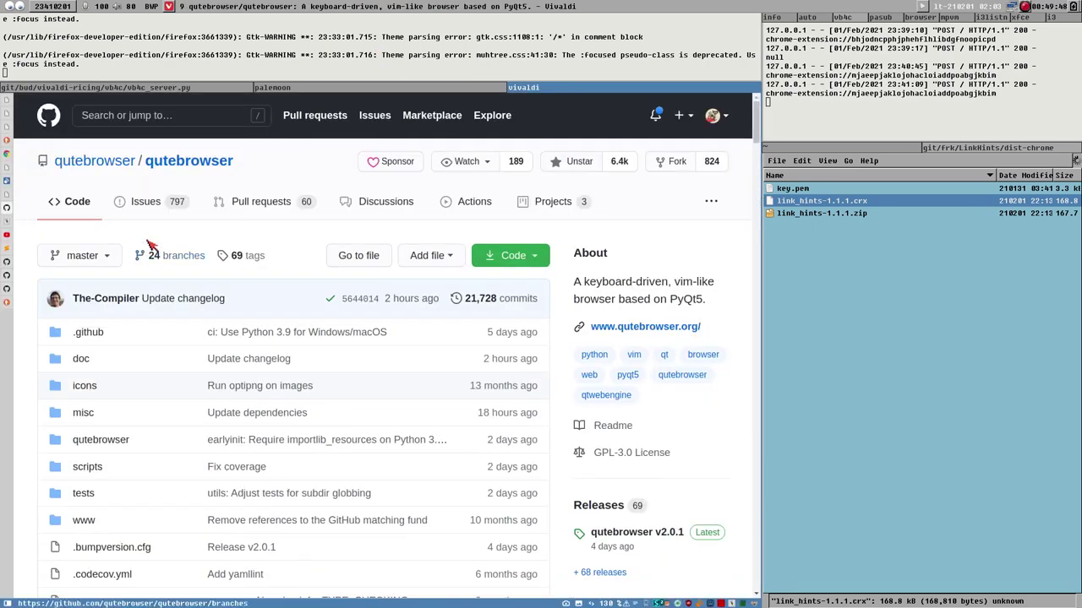
click(7, 276)
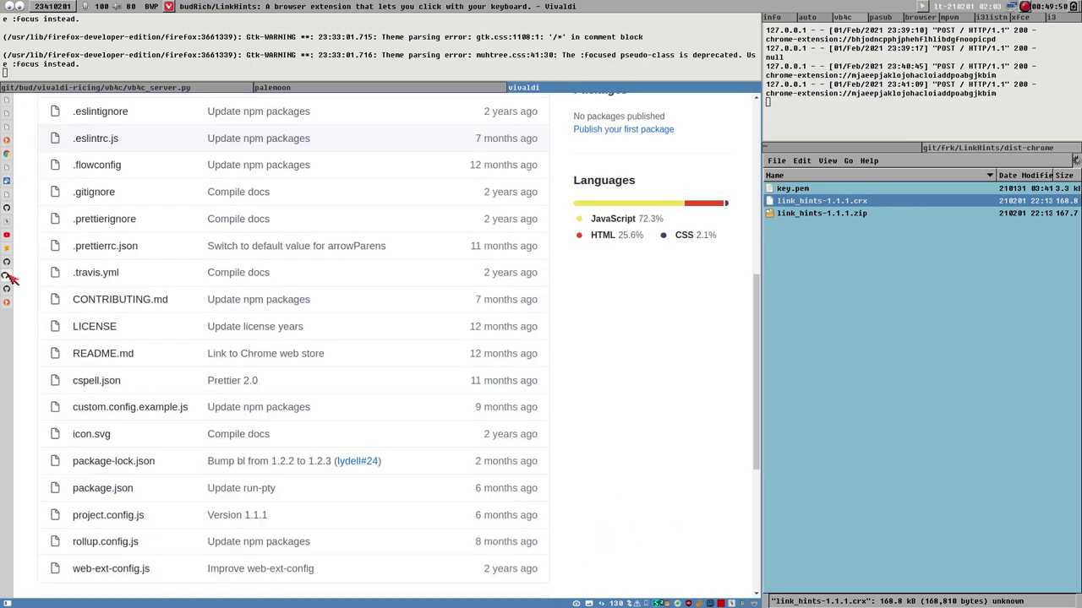
scroll(507, 338, up, 5)
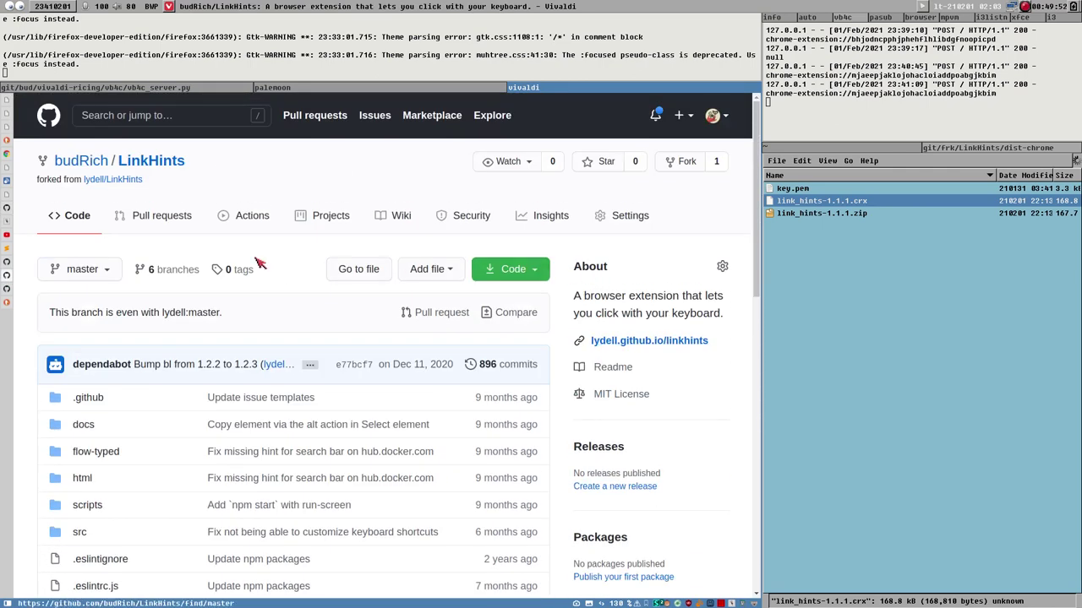
click(111, 274)
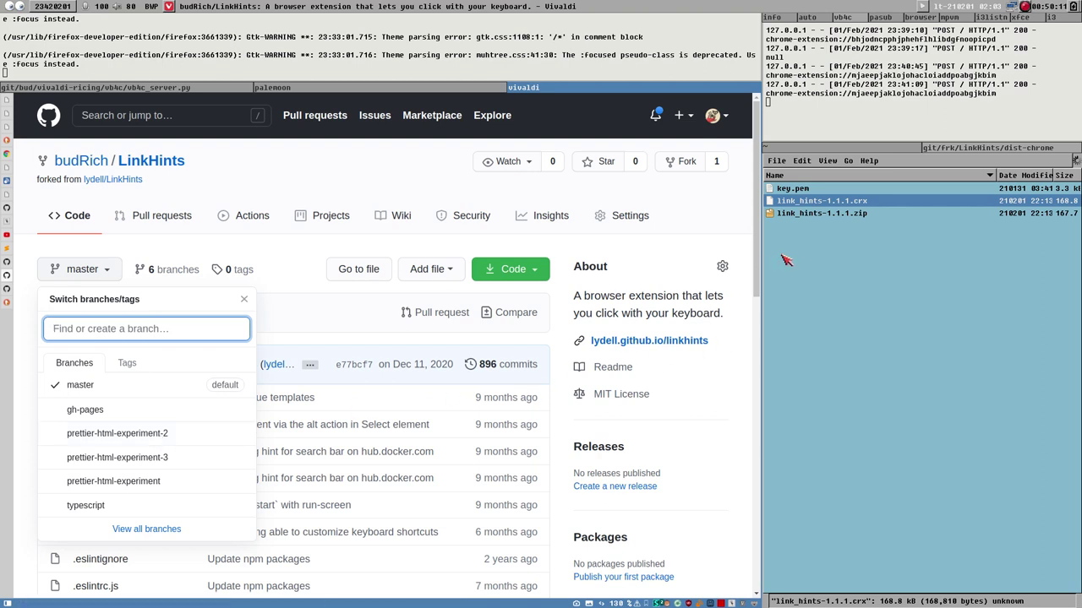
key(Escape)
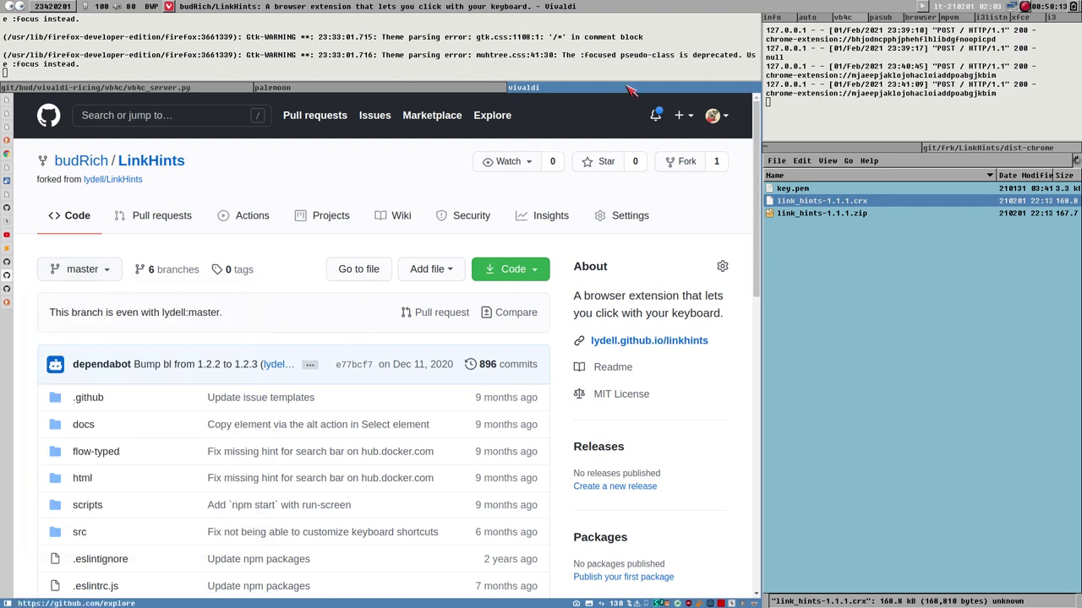
click(734, 603)
click(734, 604)
Return from the vb4c details to Vivaldi's full Extensions list showing Link Hints 1.1.1
click(11, 99)
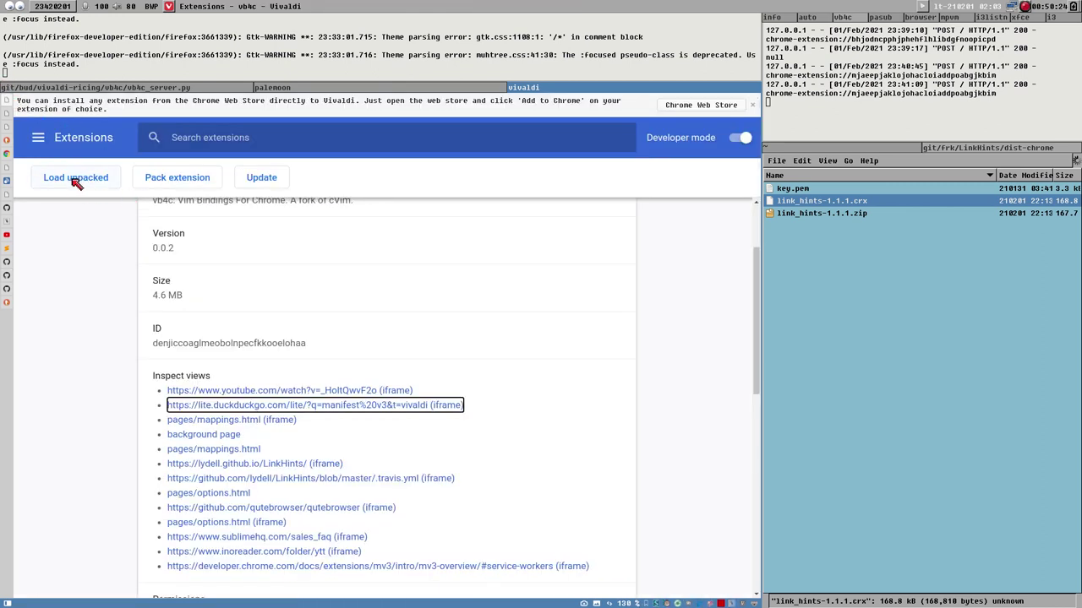
scroll(752, 278, up, 3)
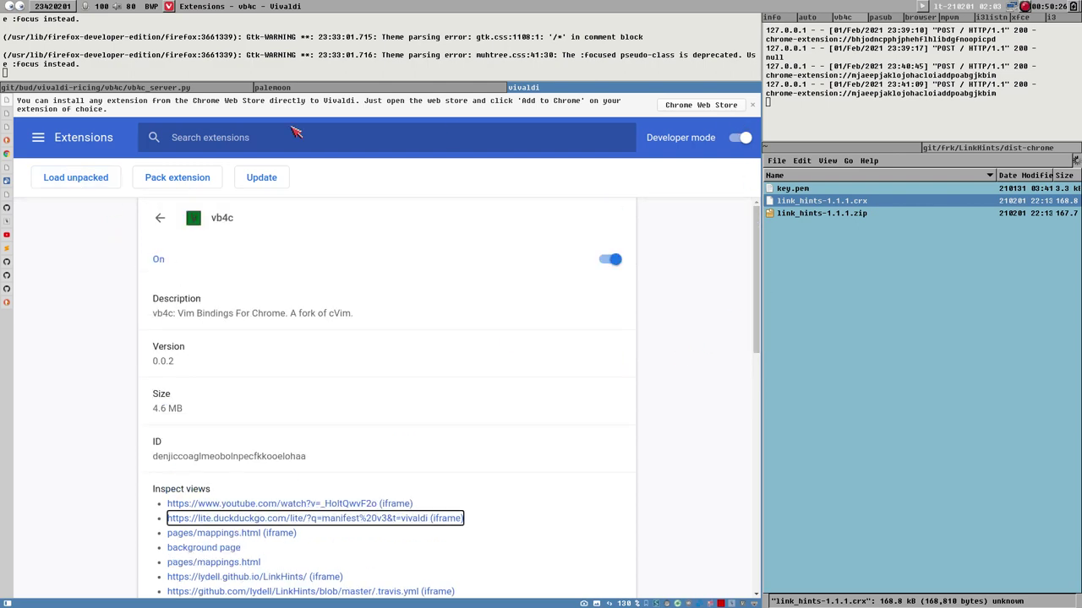
click(161, 220)
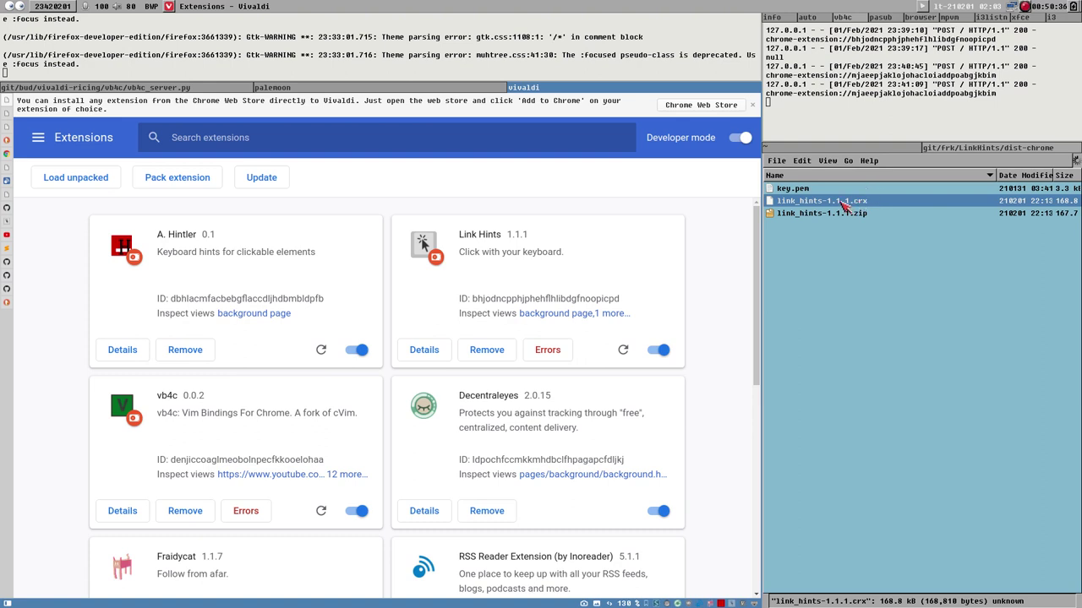
Drag the Link Hints crx over without dropping it, then switch to the qutebrowser repository tab
drag(845, 206, 399, 387)
drag(881, 254, 879, 253)
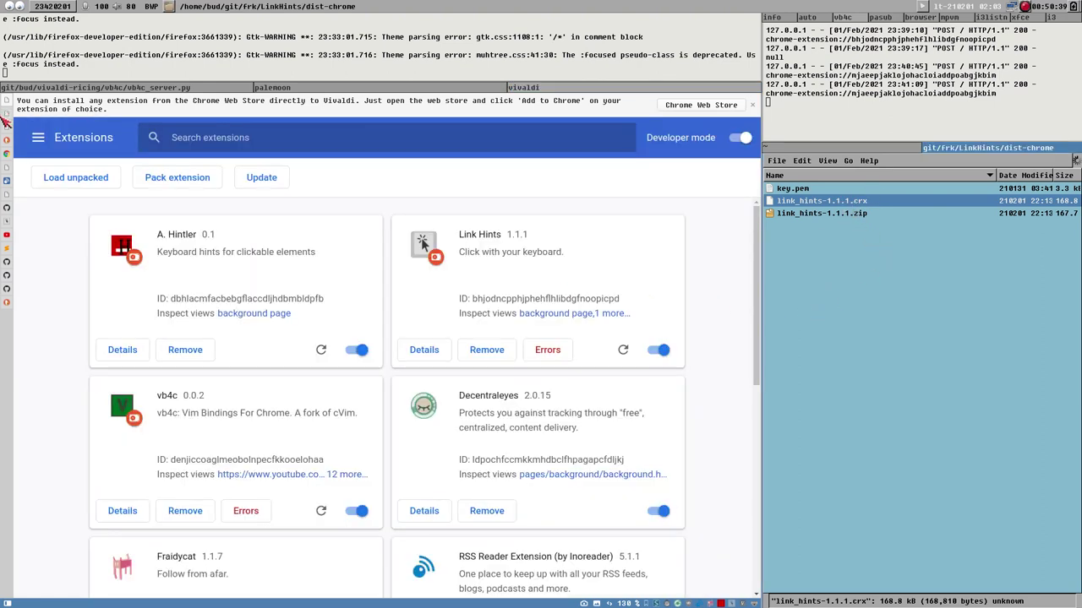
click(7, 213)
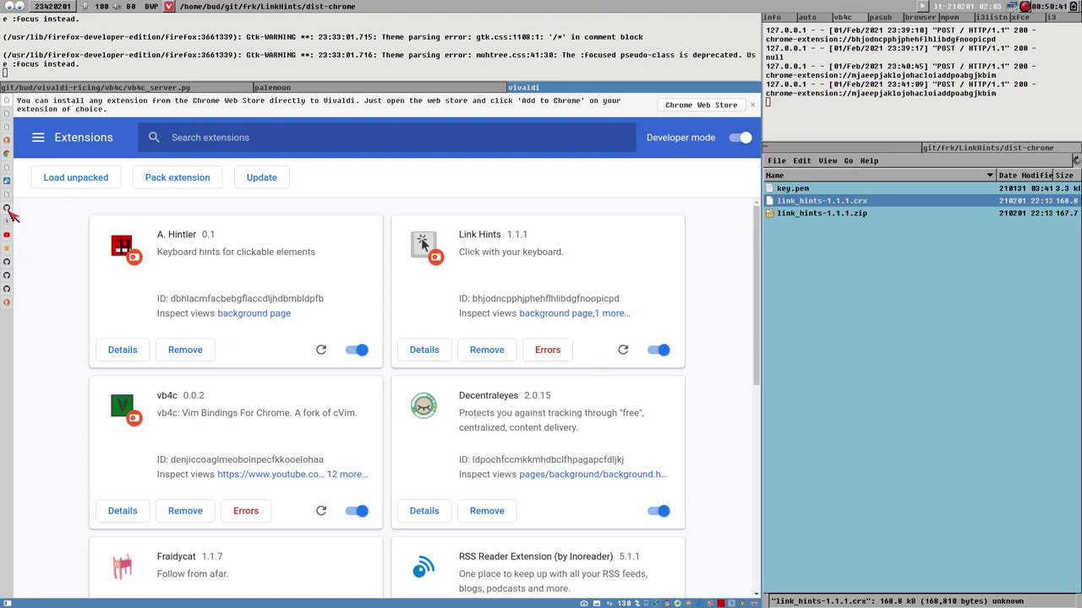
Switch to the LinkHints fork tab and open GitHub notifications, topped by issue #26
click(8, 281)
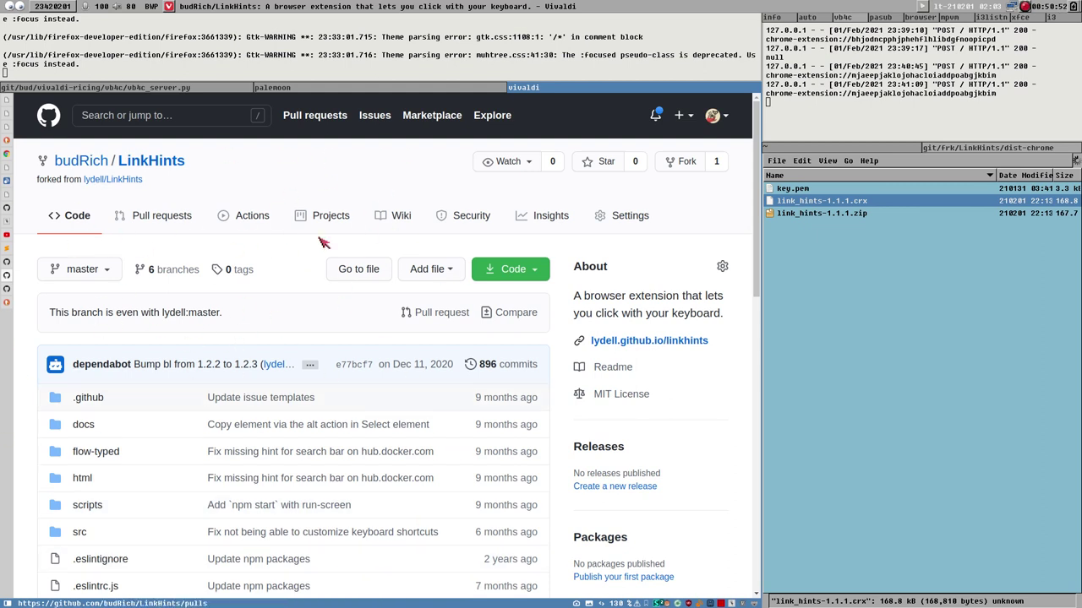
click(658, 118)
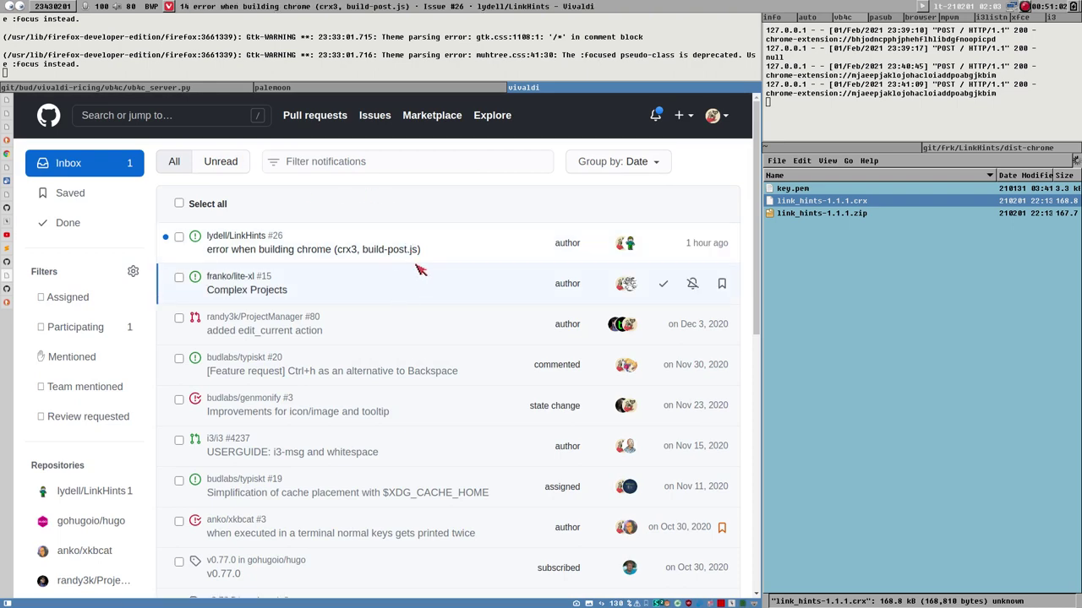
Scroll issue #26 to lydell's reply that the error occurs on Node.js 15 but not 14
scroll(444, 372, up, 2)
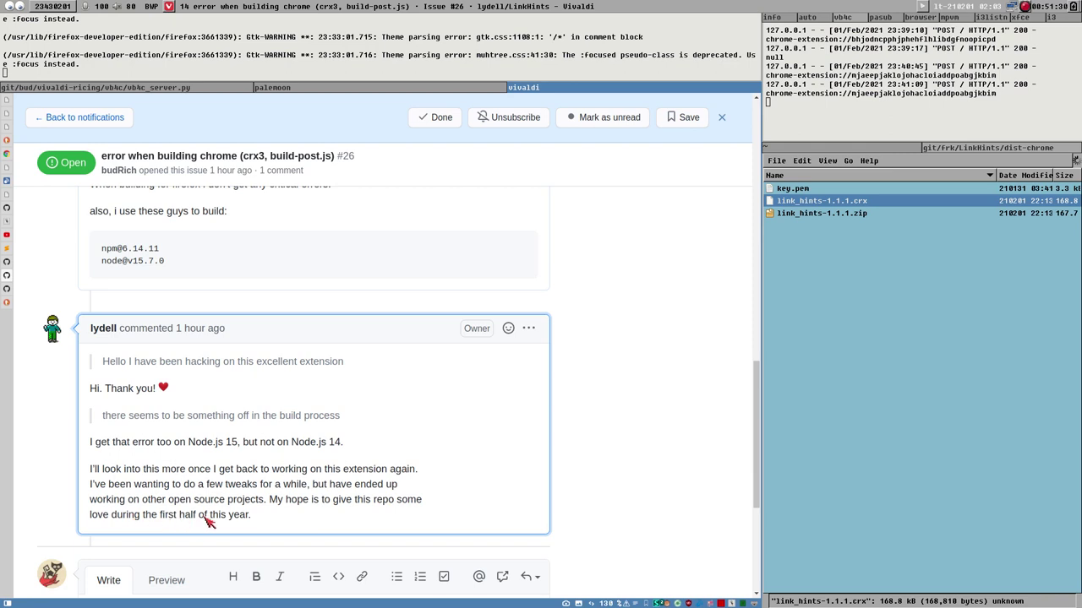
React with a heart to the maintainer's reply on LinkHints issue #26
click(507, 326)
click(454, 407)
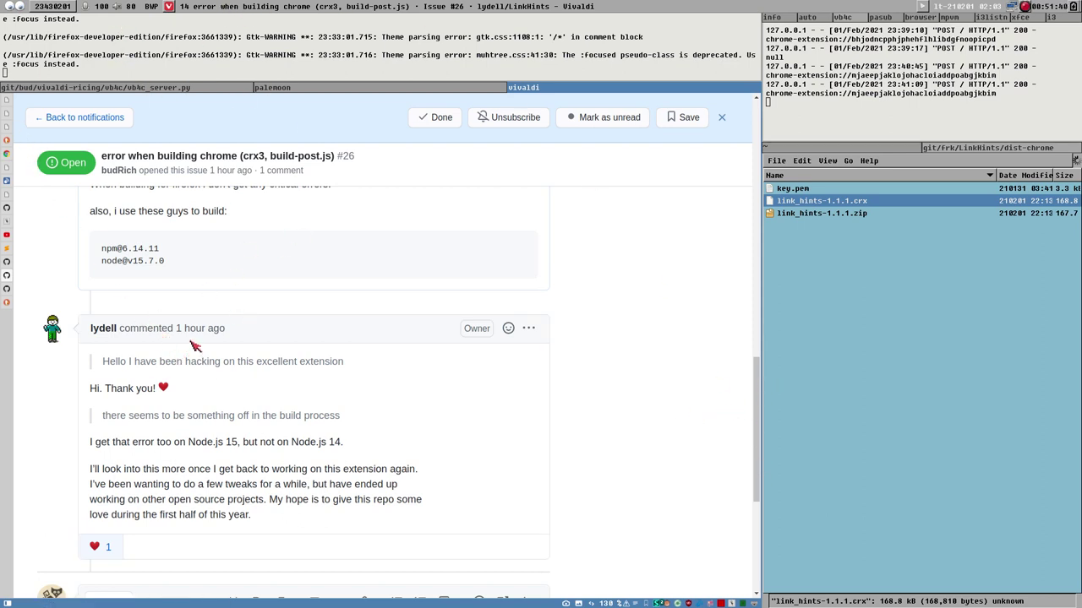
scroll(145, 322, up, 5)
scroll(332, 382, up, 3)
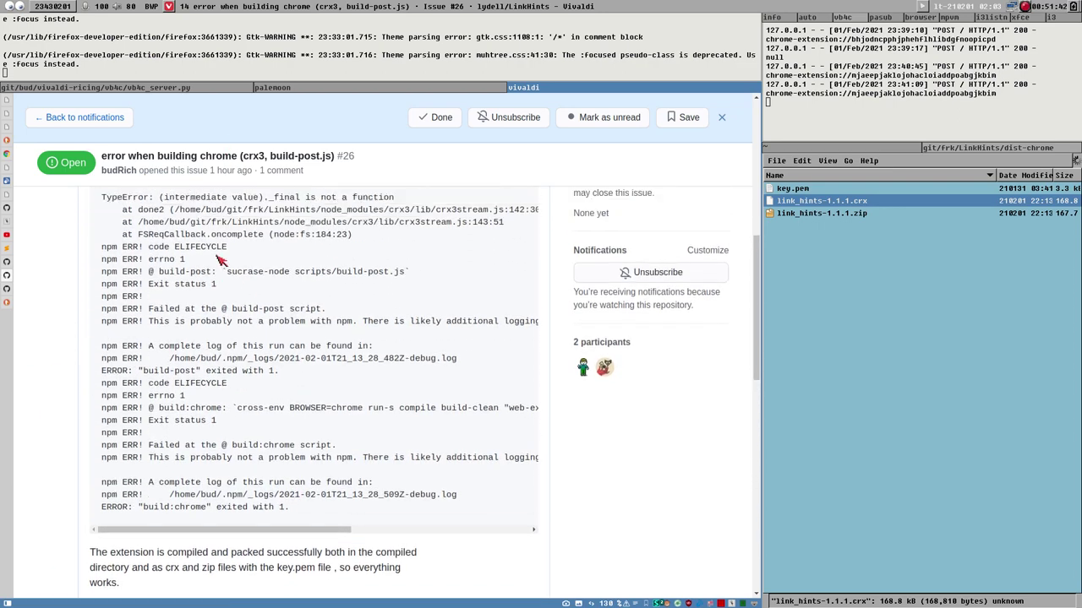
scroll(201, 275, up, 3)
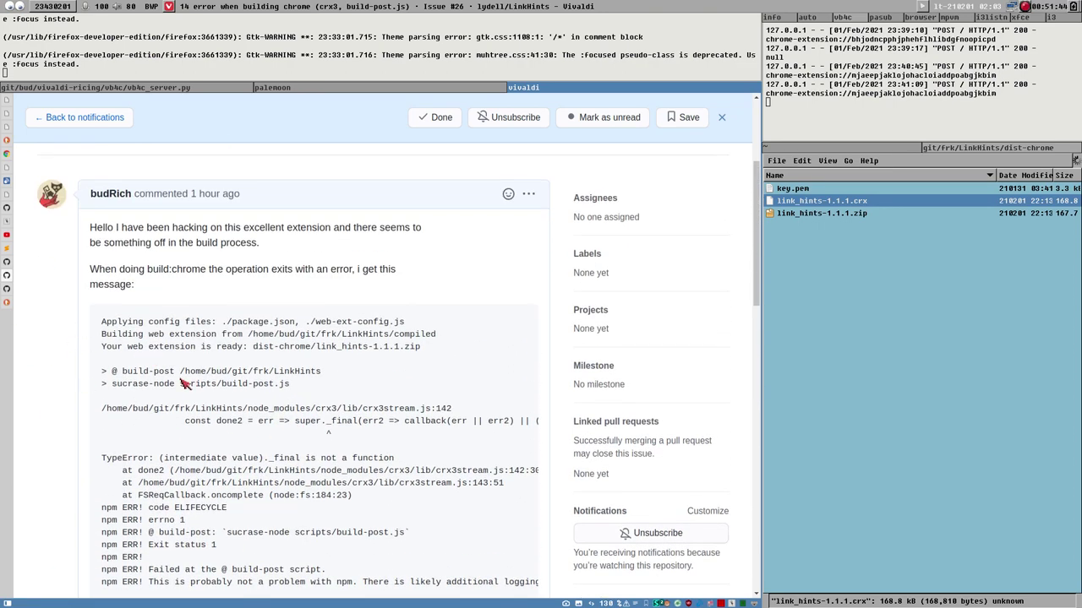
scroll(211, 99, down, 3)
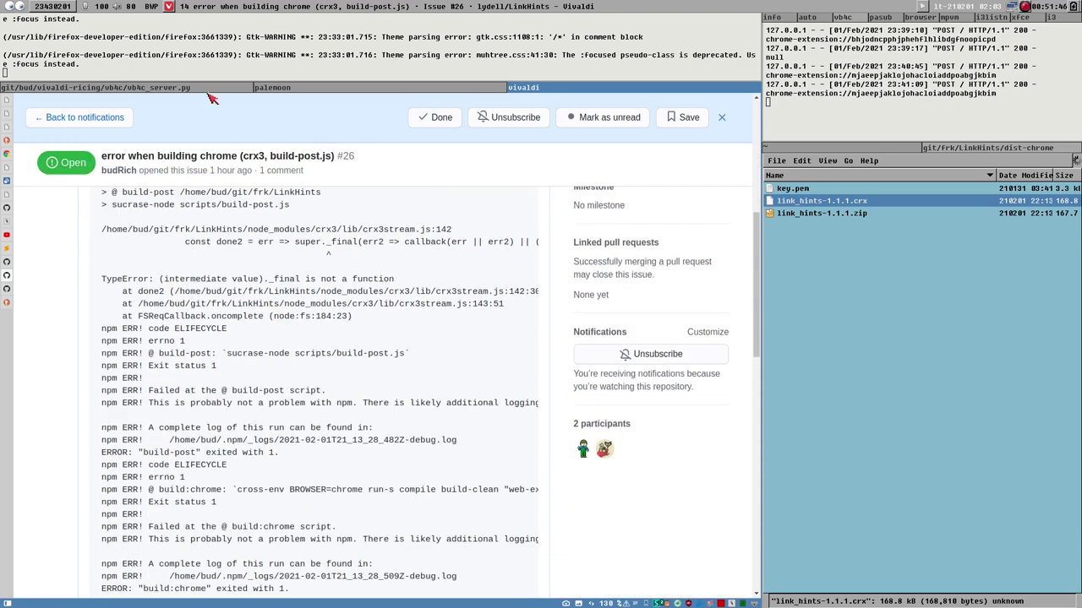
scroll(276, 379, up, 3)
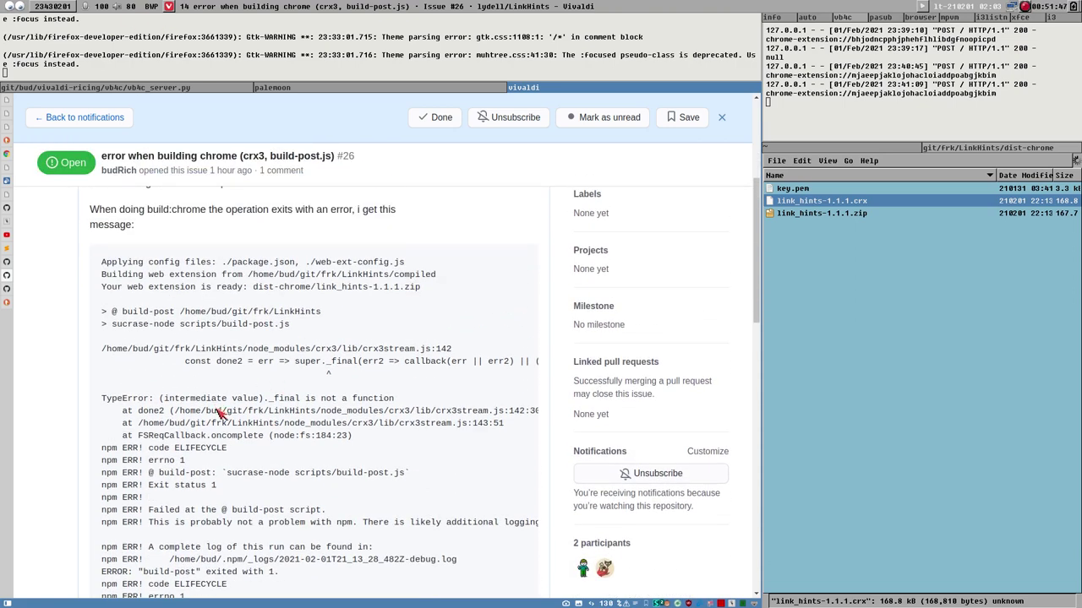
scroll(218, 413, down, 4)
scroll(256, 431, up, 3)
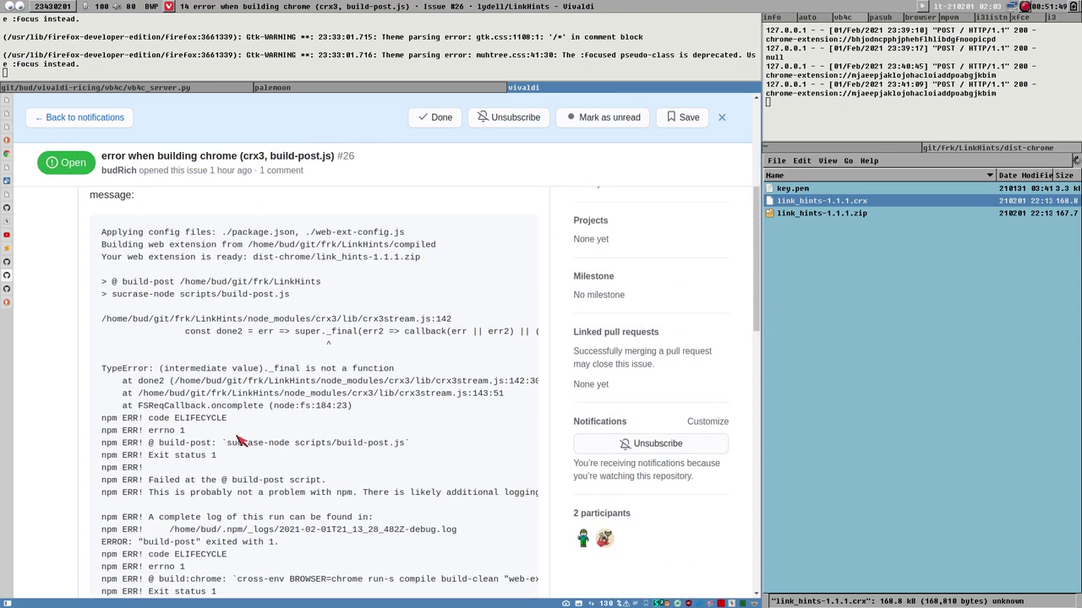
Scroll through the build log posted in the issue
drag(757, 239, 606, 474)
scroll(606, 475, up, 5)
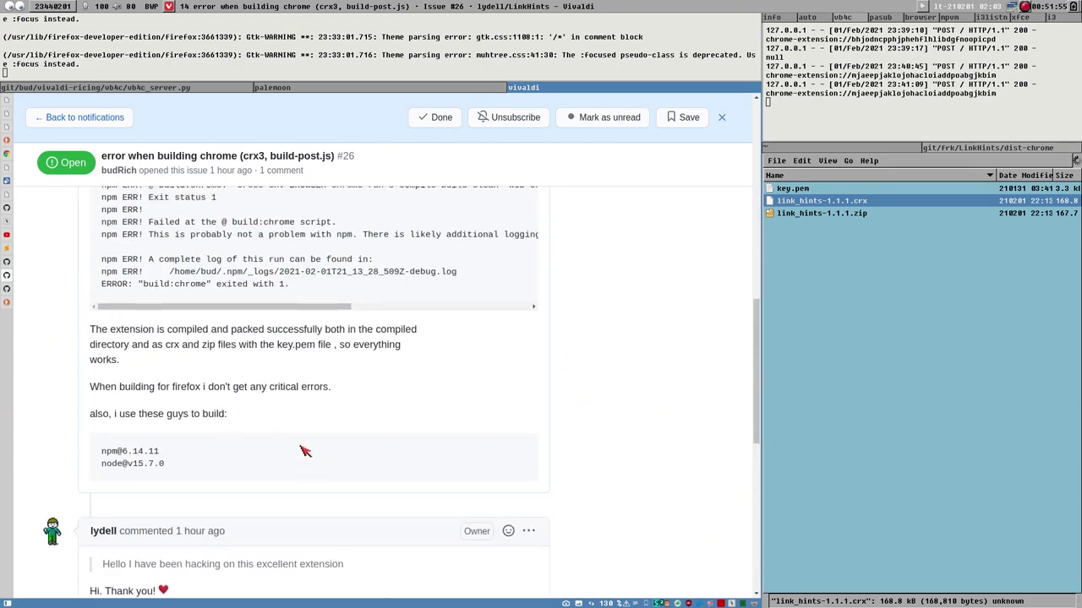
scroll(384, 383, up, 2)
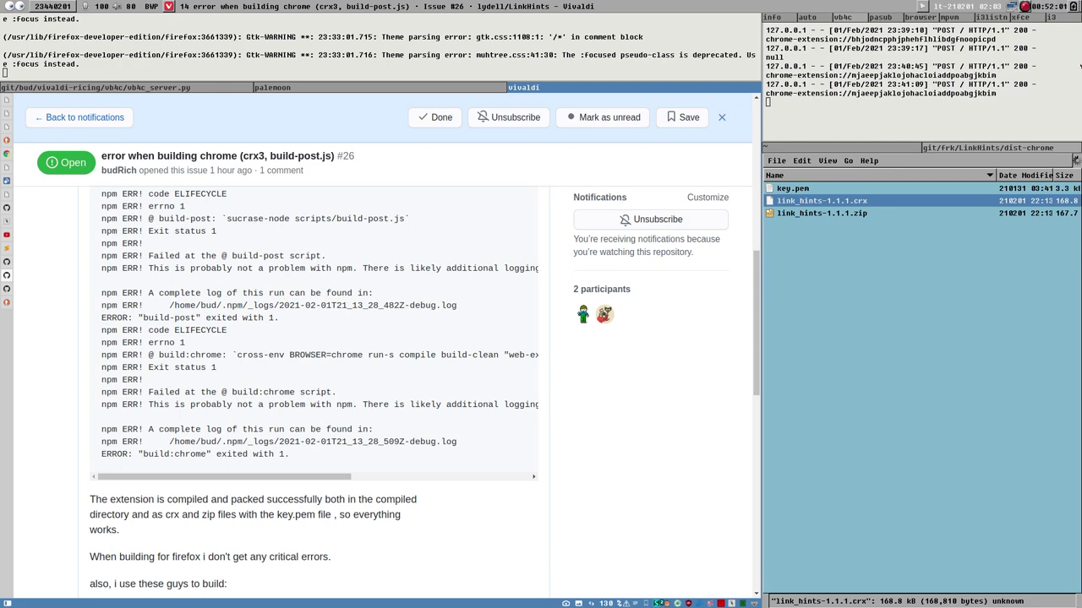
scroll(545, 411, up, 3)
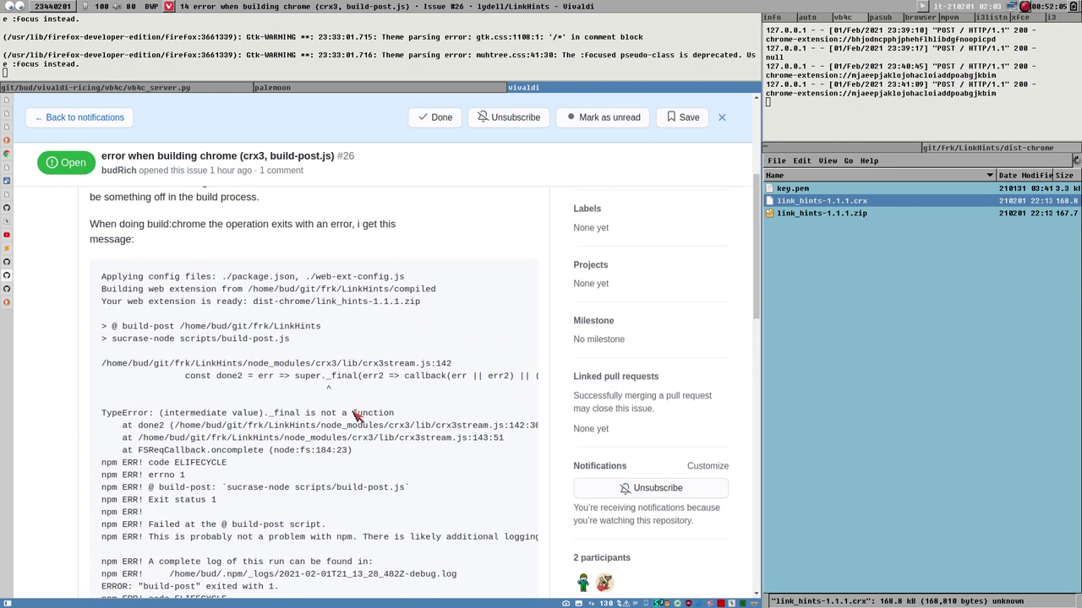
scroll(249, 417, down, 2)
scroll(362, 490, up, 2)
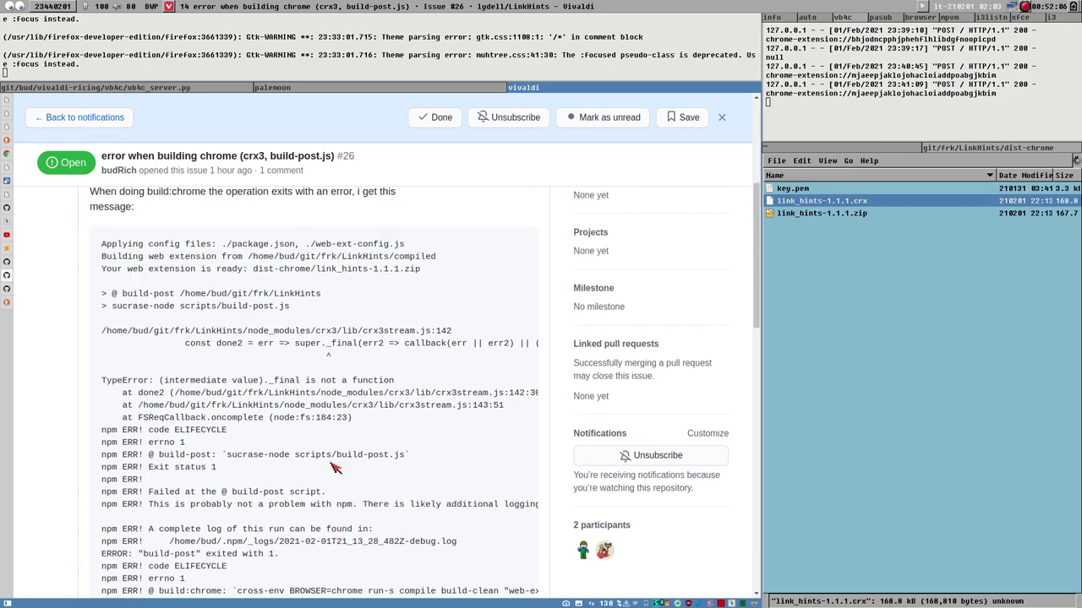
scroll(237, 279, up, 2)
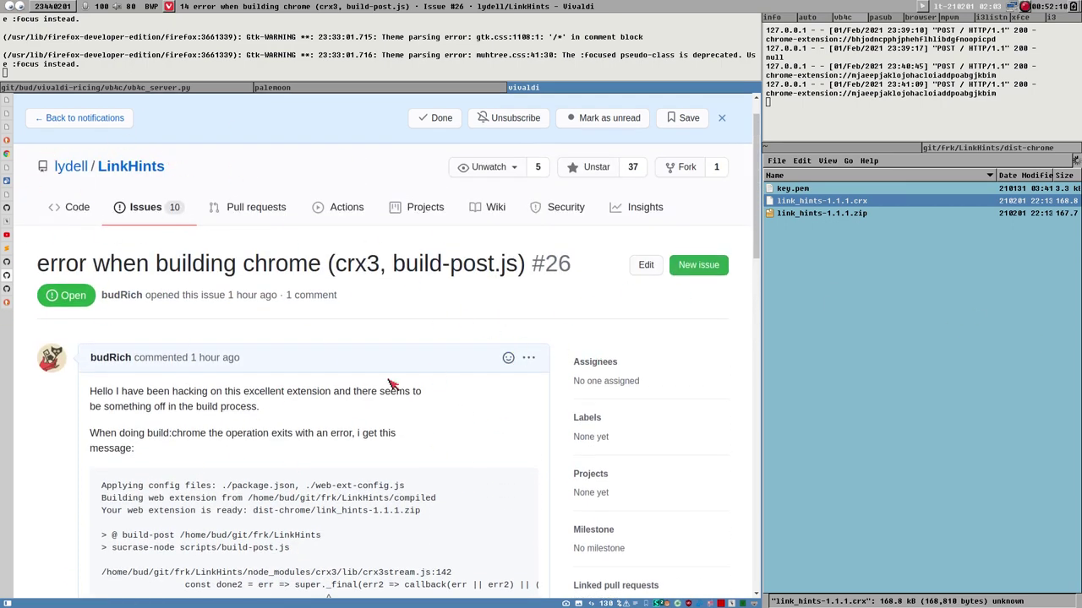
scroll(489, 409, down, 3)
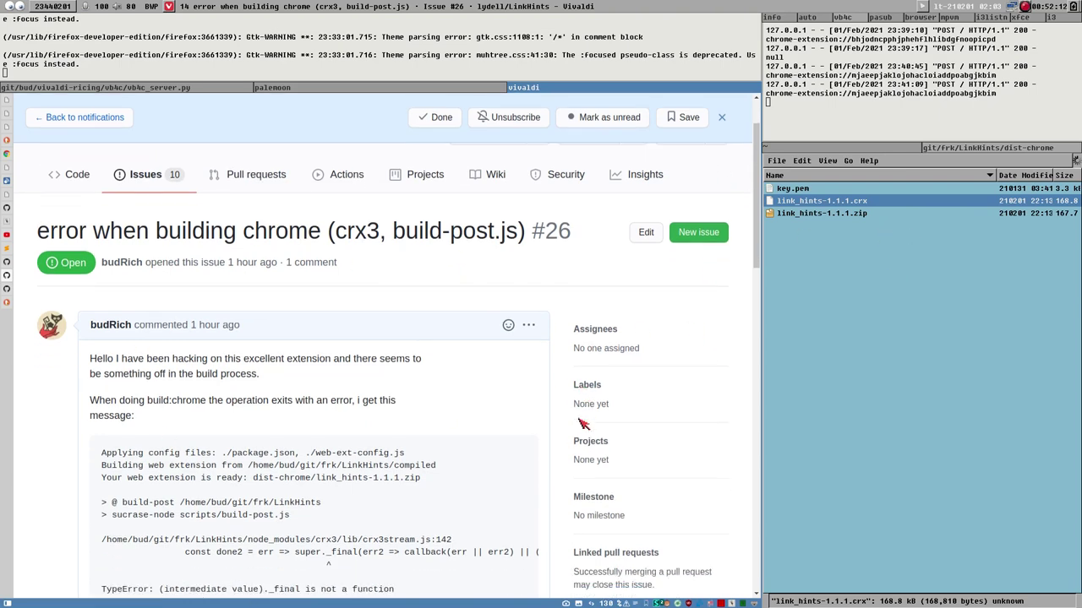
scroll(482, 415, down, 6)
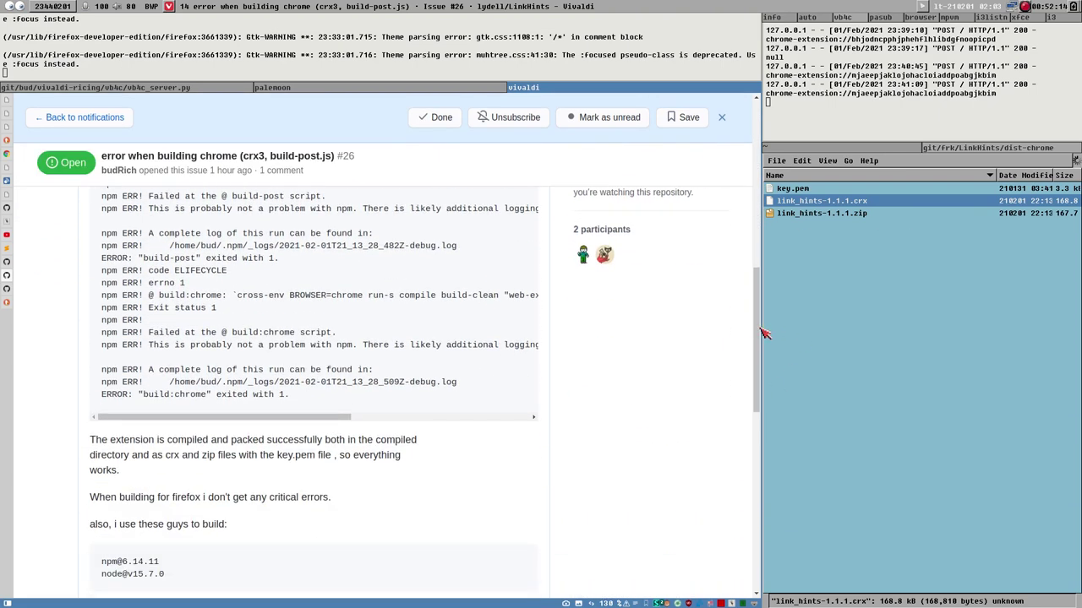
scroll(755, 332, up, 3)
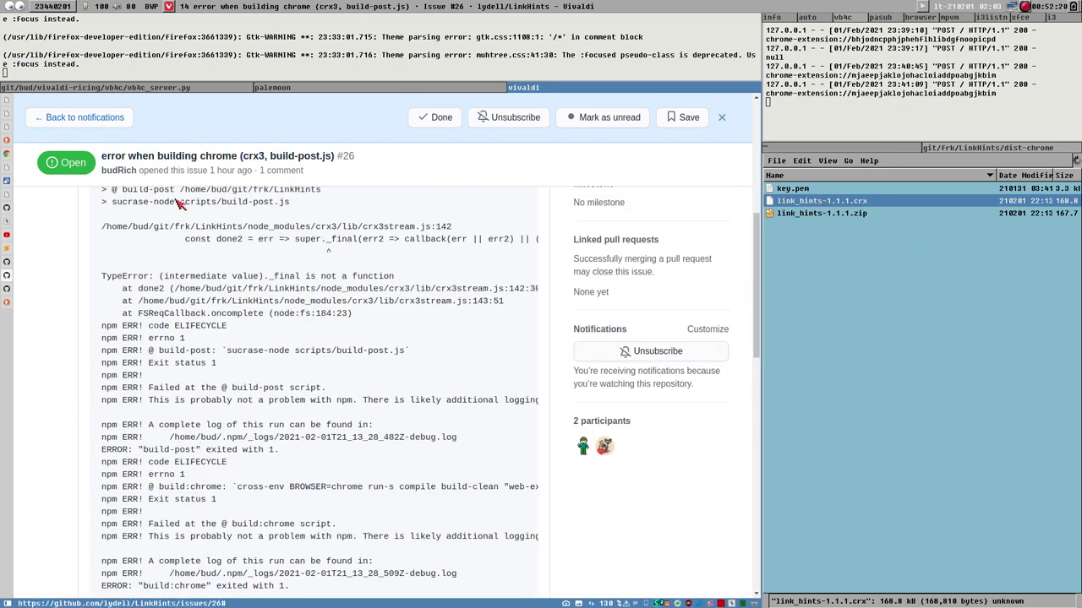
scroll(626, 404, up, 7)
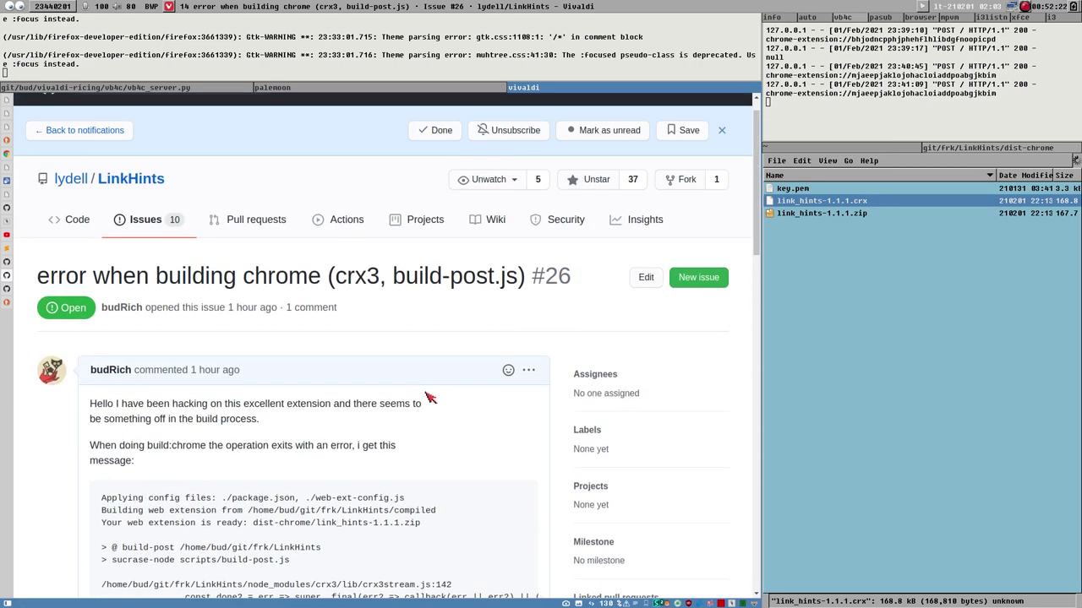
scroll(406, 304, down, 8)
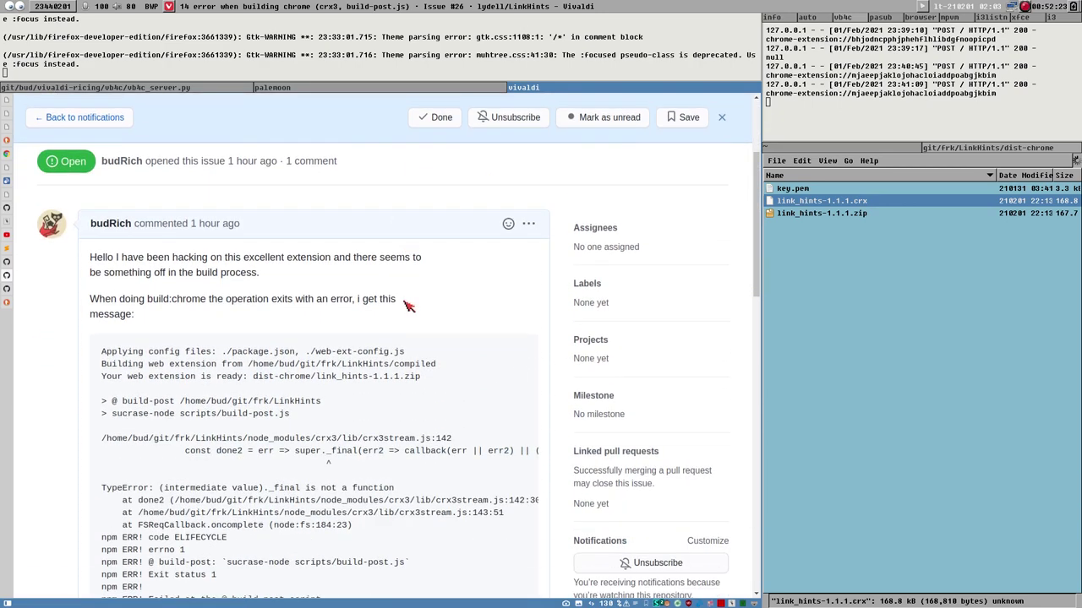
scroll(615, 303, down, 4)
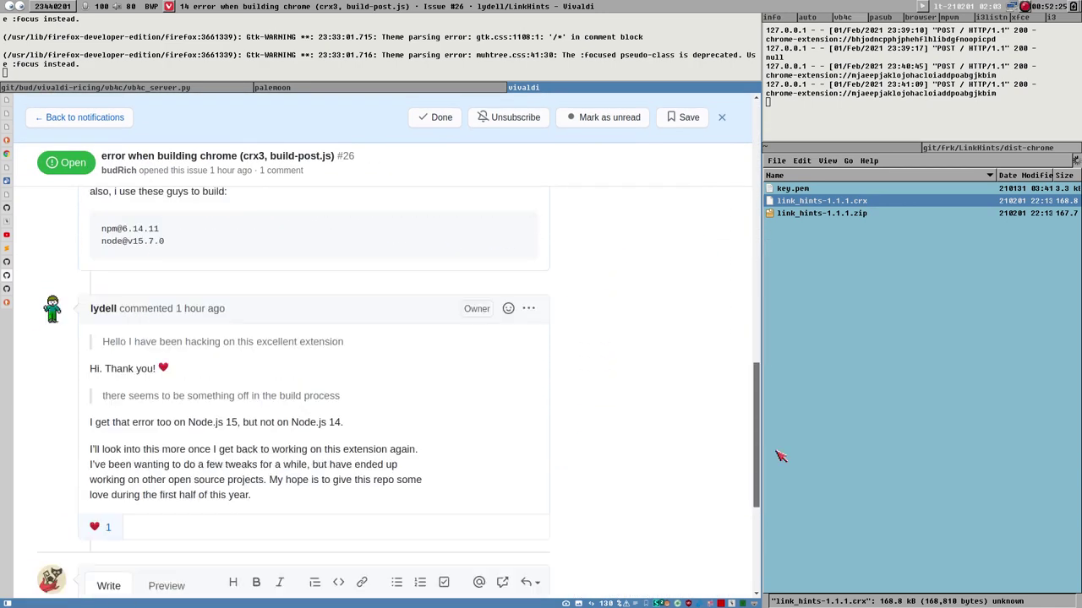
scroll(269, 231, up, 10)
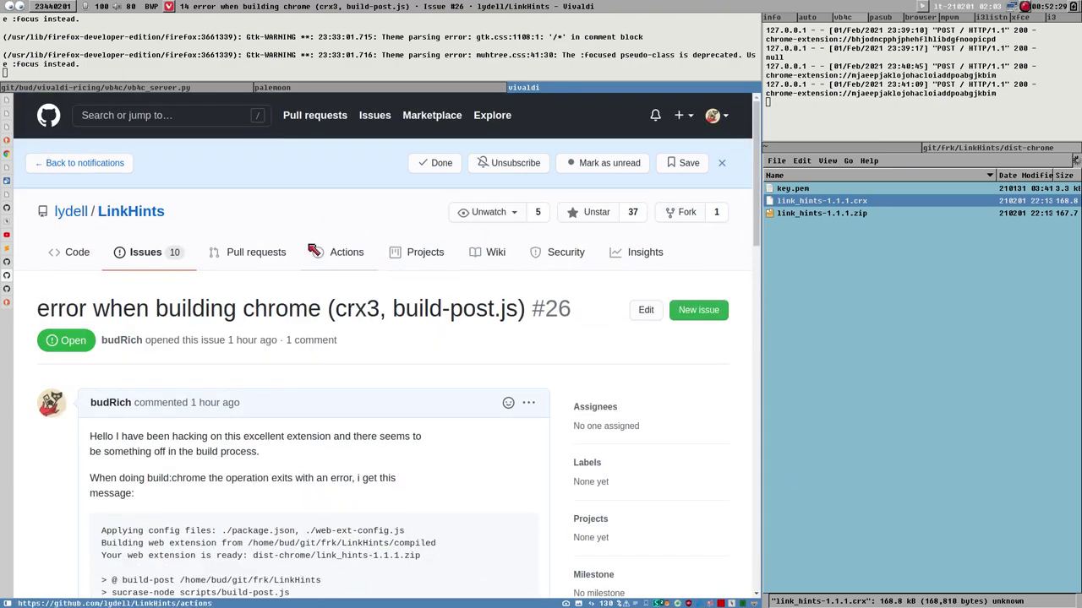
View the maintainer's profile and LinkHints' .travis.yml, then switch to the qutebrowser/qutebrowser tab
click(78, 213)
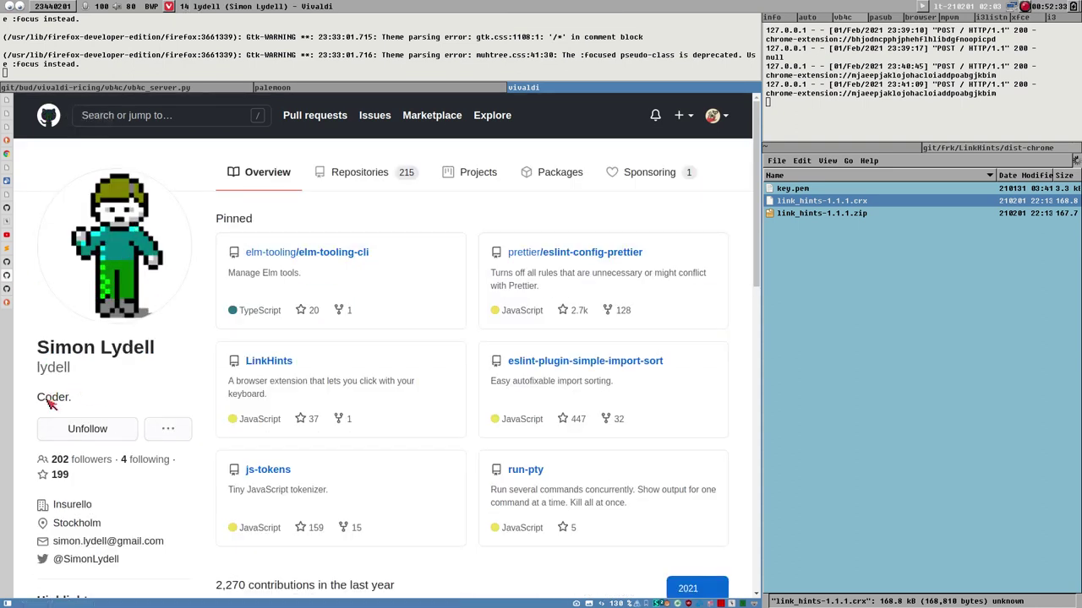
double_click(49, 400)
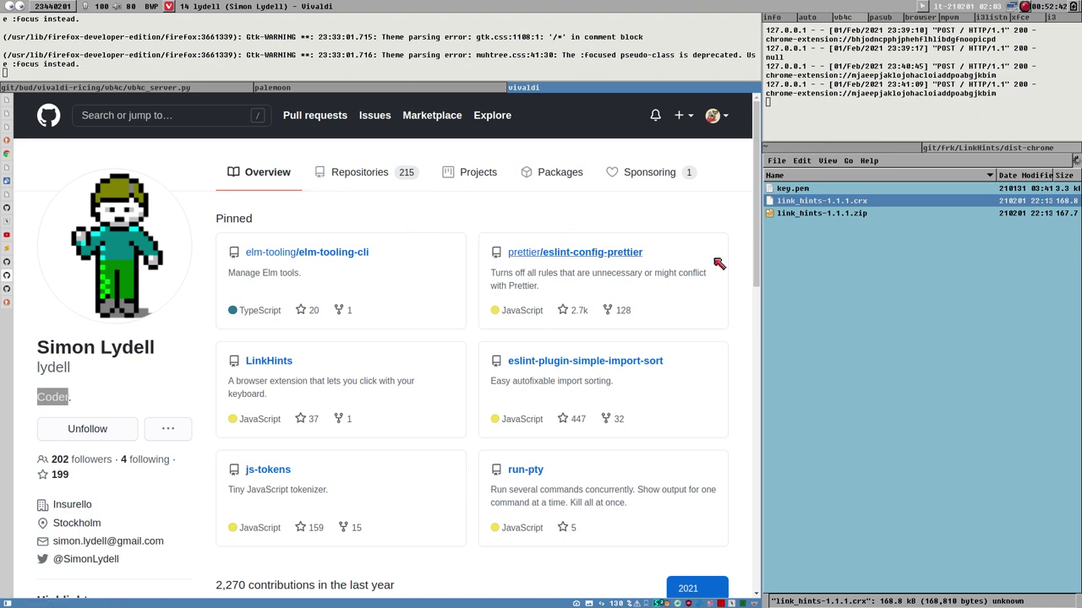
click(279, 362)
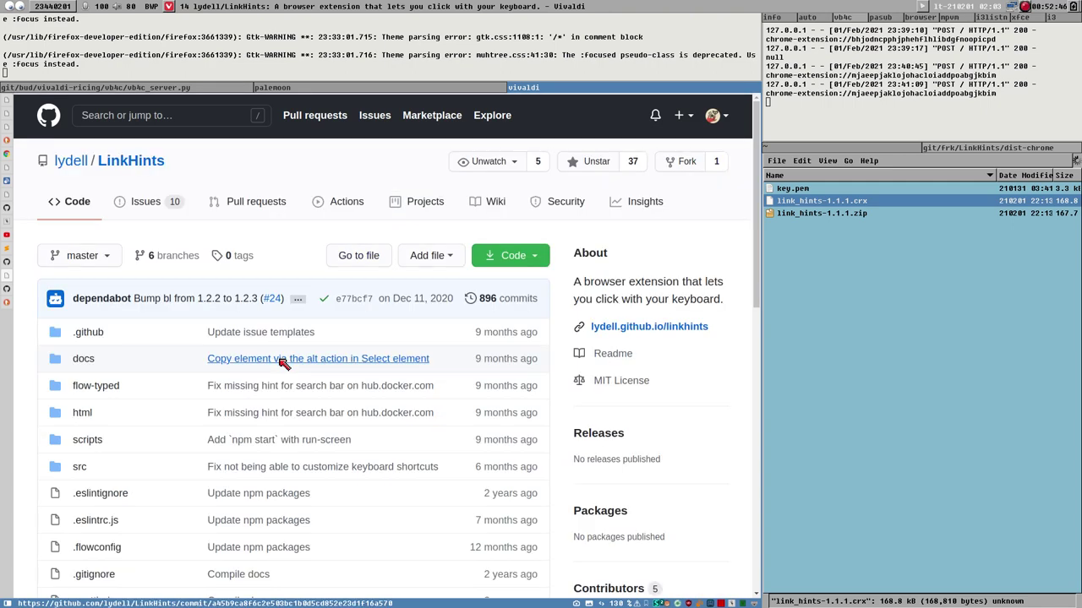
key(alt+j)
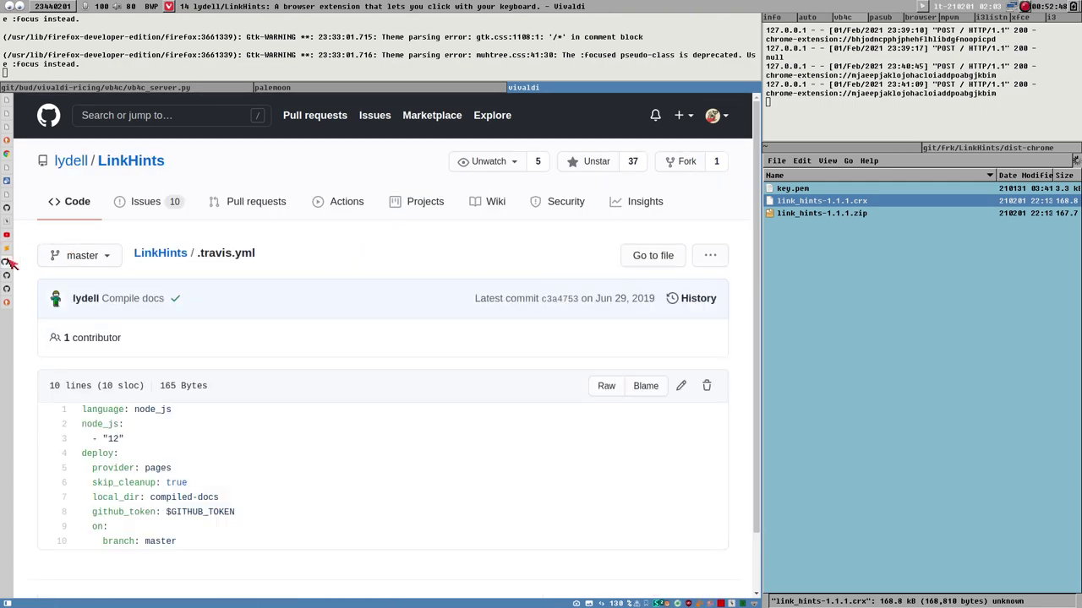
click(8, 209)
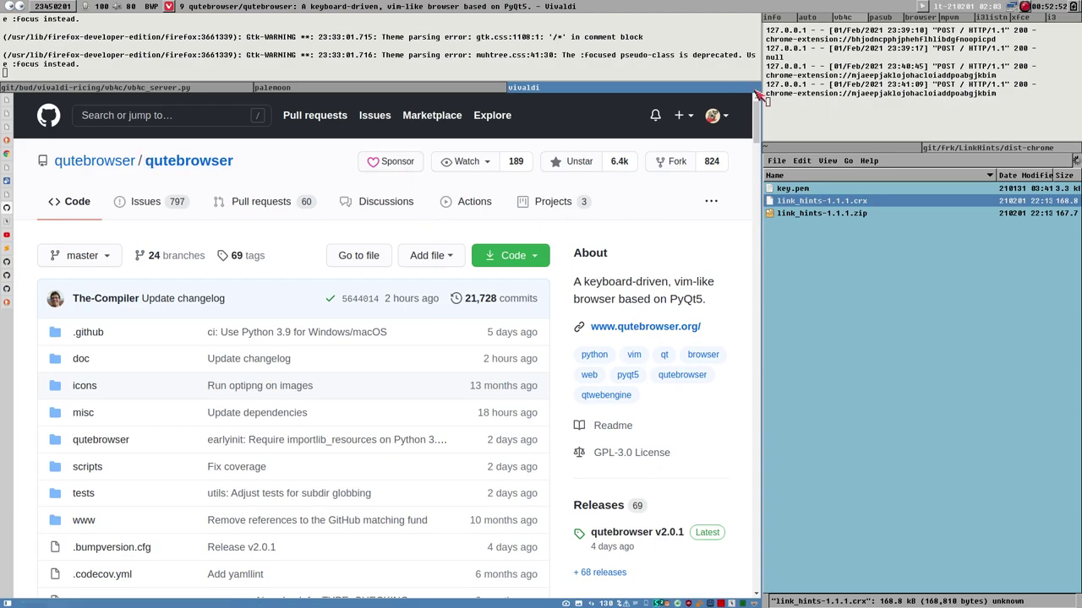
Scroll the qutebrowser README to its similar-projects list, which includes Link Hints
drag(756, 118, 723, 510)
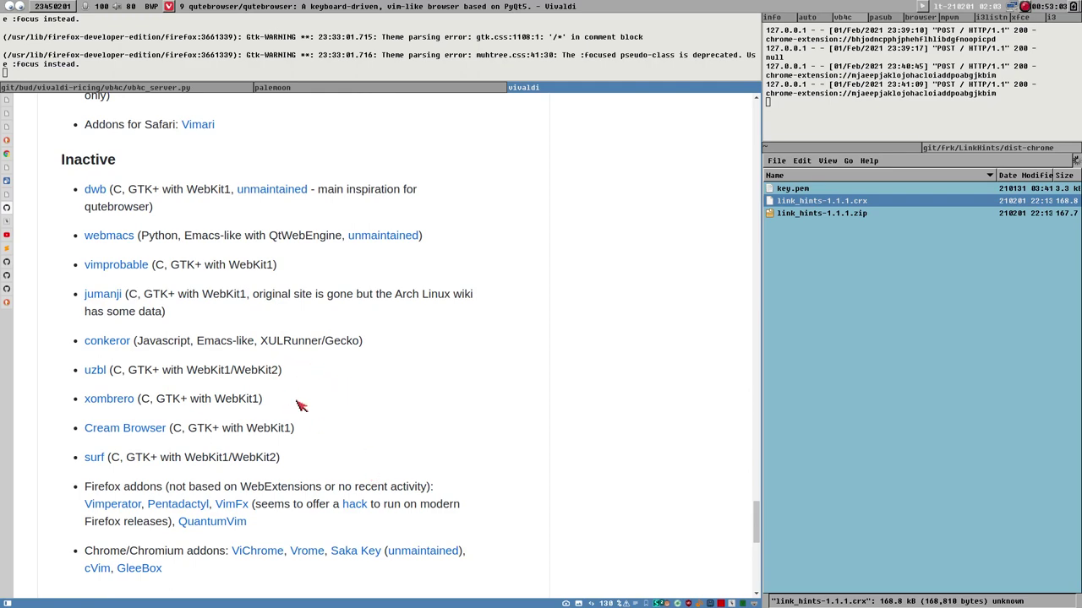
scroll(309, 387, down, 3)
scroll(321, 417, up, 2)
scroll(324, 417, up, 1)
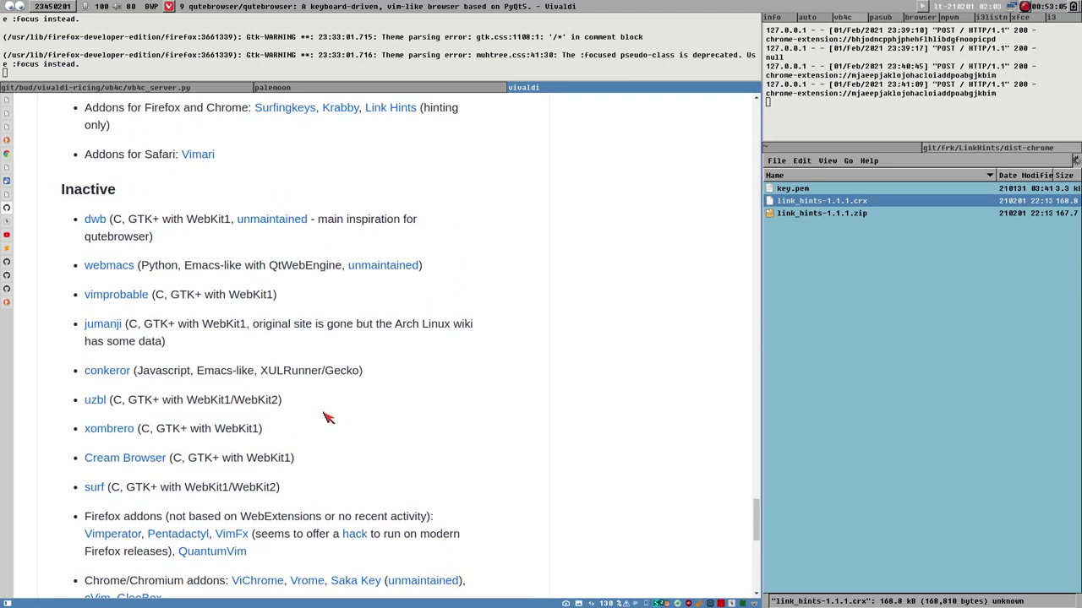
scroll(313, 370, up, 4)
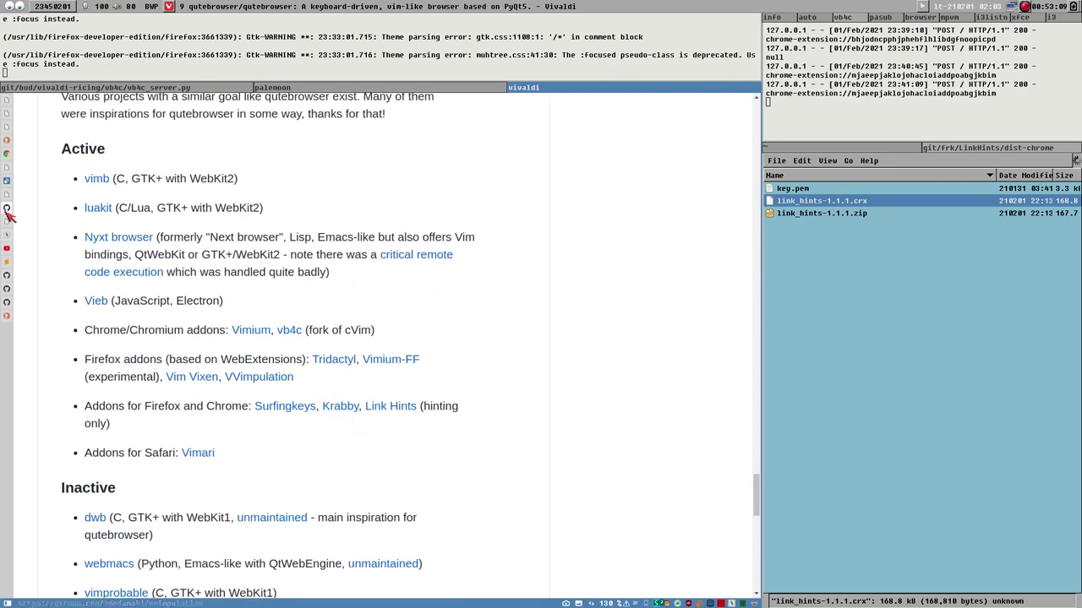
Switch to the Krabby site tab and scroll through its overview
click(11, 223)
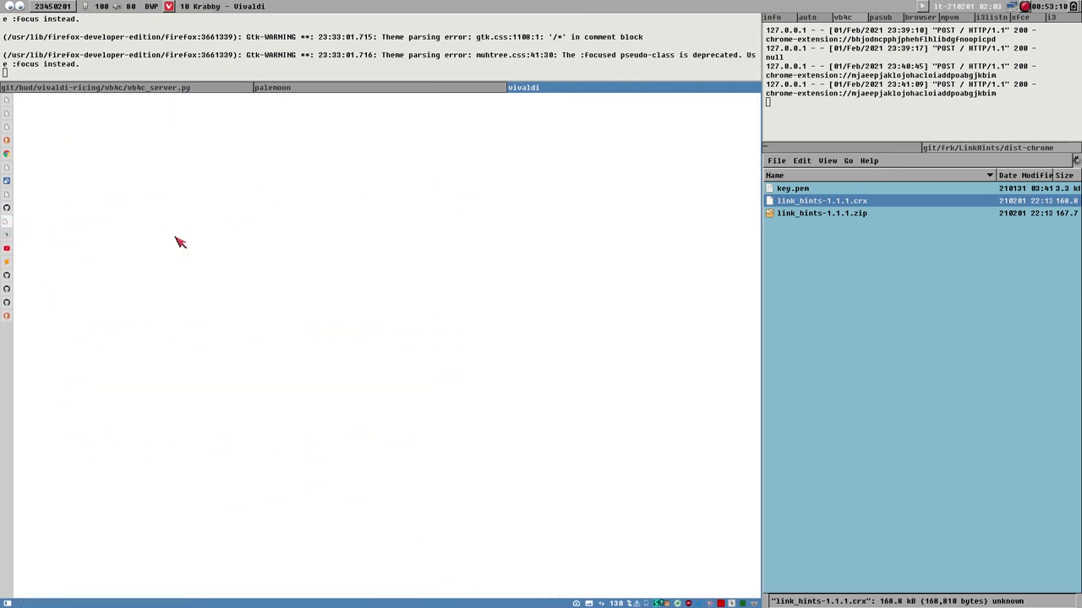
scroll(490, 381, down, 3)
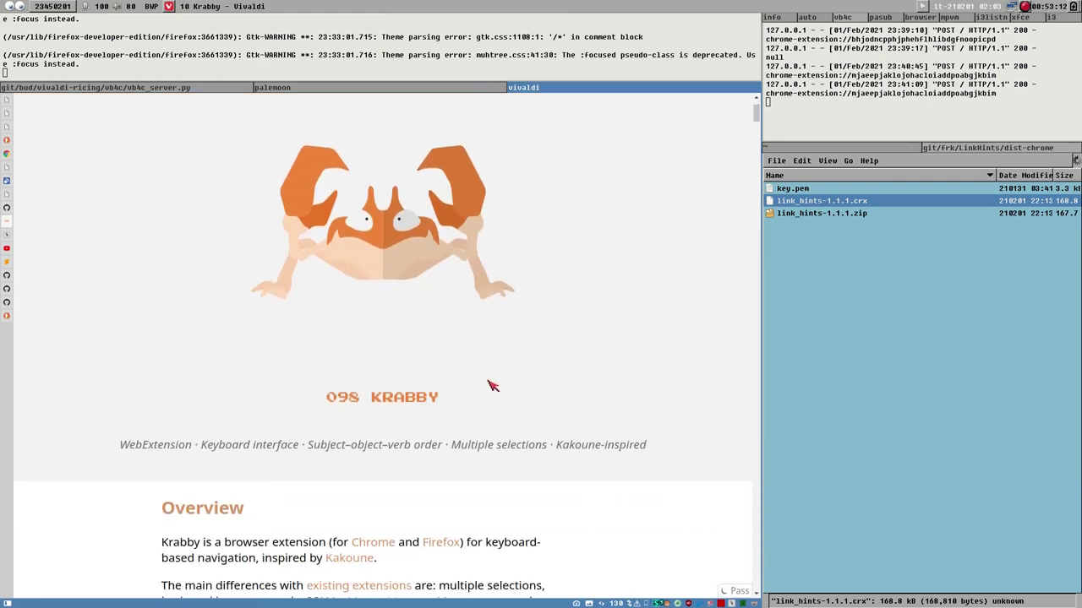
drag(757, 118, 769, 99)
scroll(448, 396, down, 4)
scroll(568, 471, up, 3)
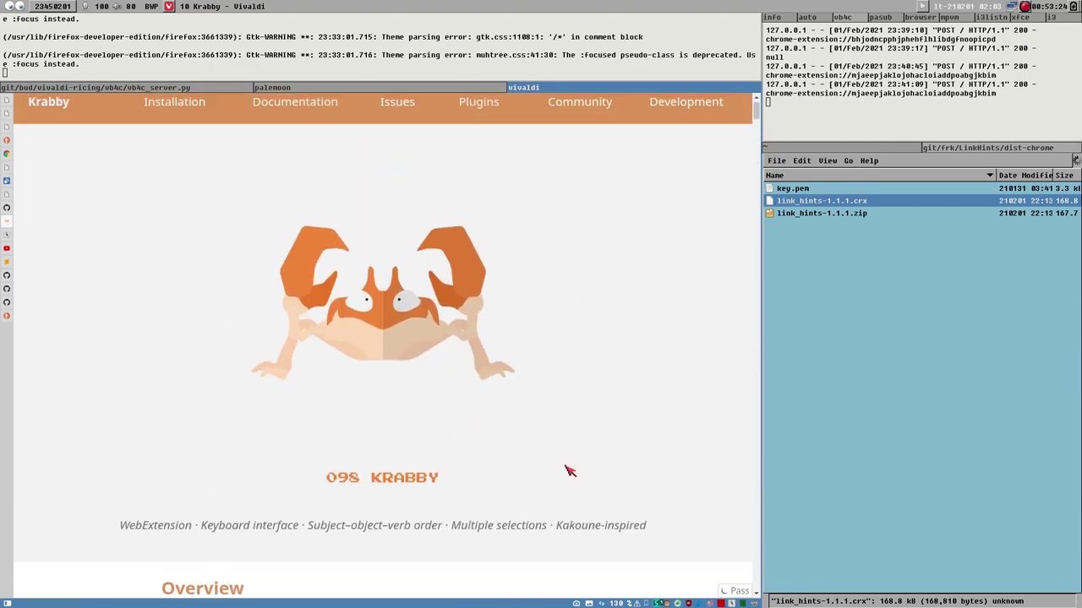
Open the Kakoune link from Krabby's tagline in a new tab and view it
drag(558, 529, 655, 525)
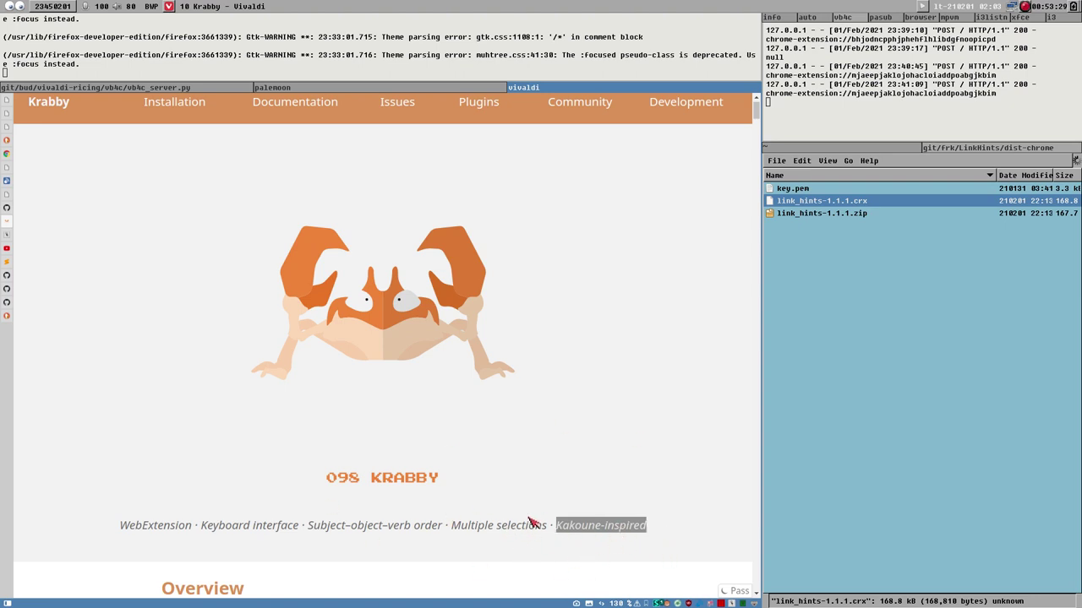
key(ctrl+shift+Left)
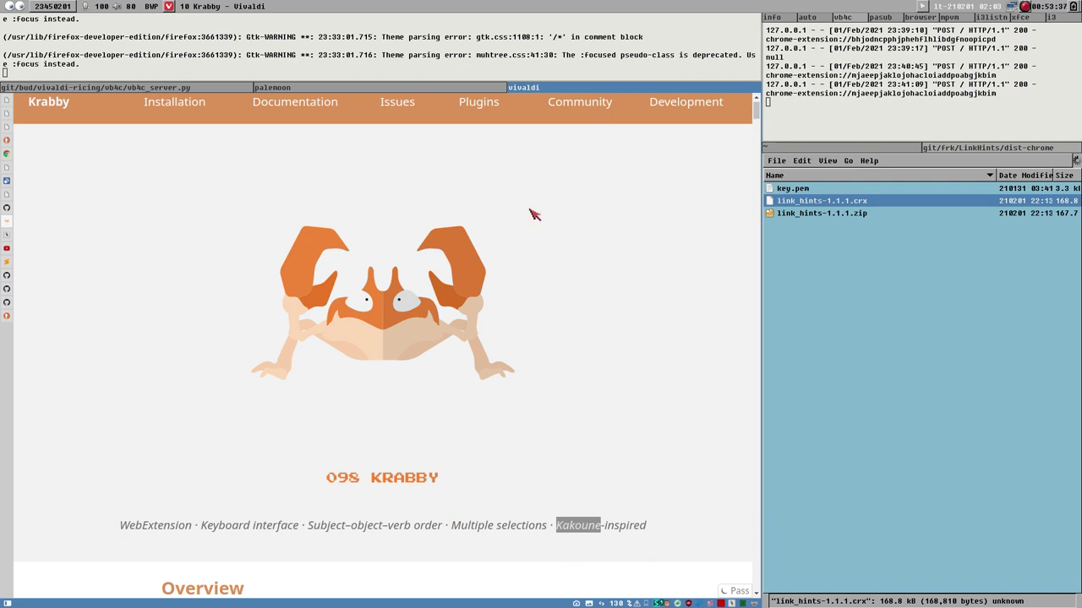
scroll(626, 478, down, 3)
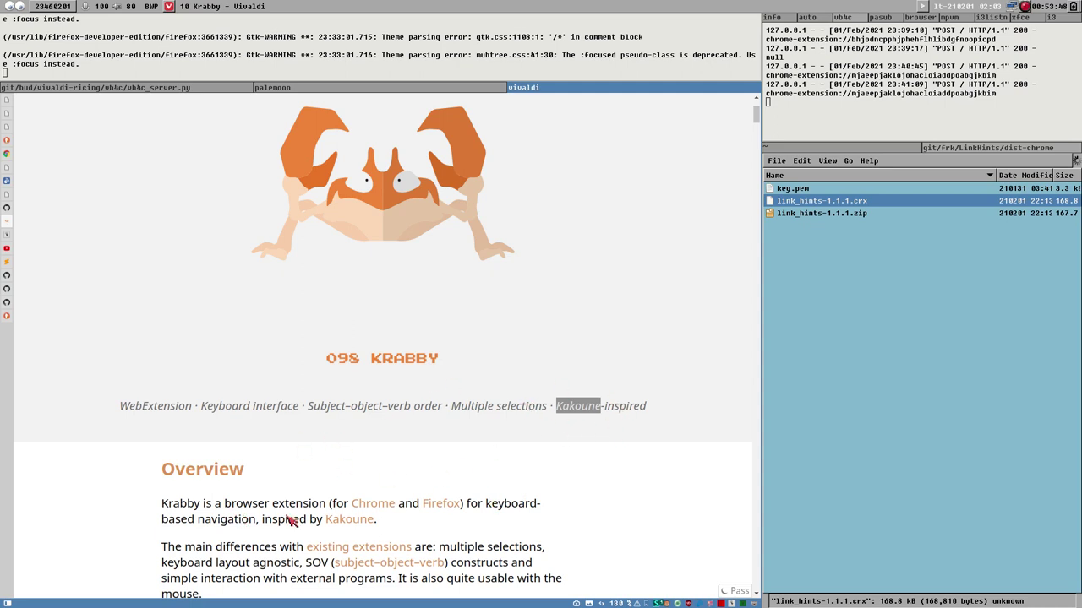
middle_click(344, 519)
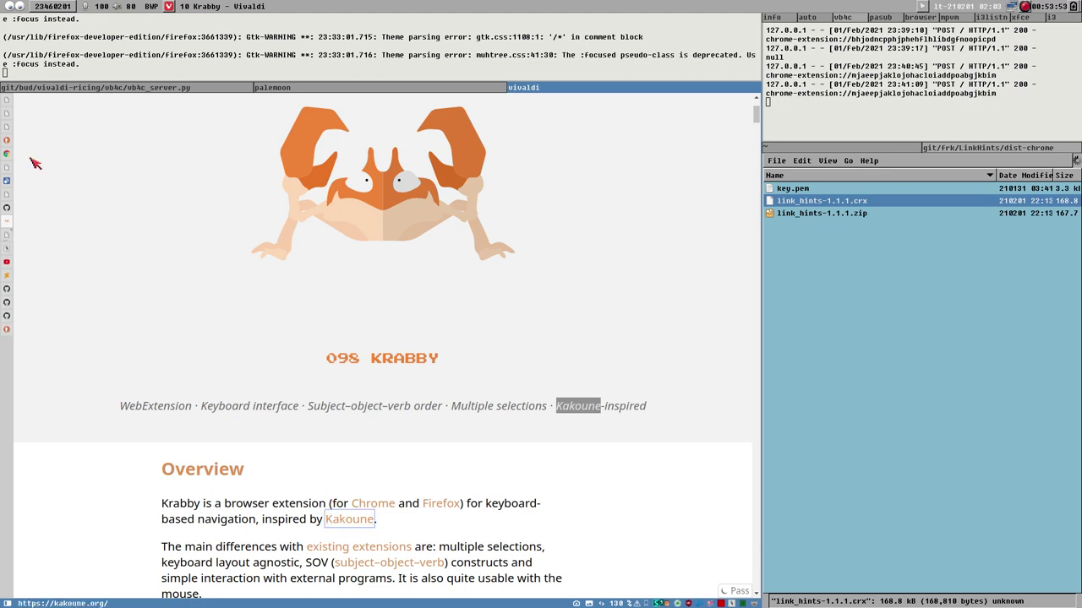
click(8, 237)
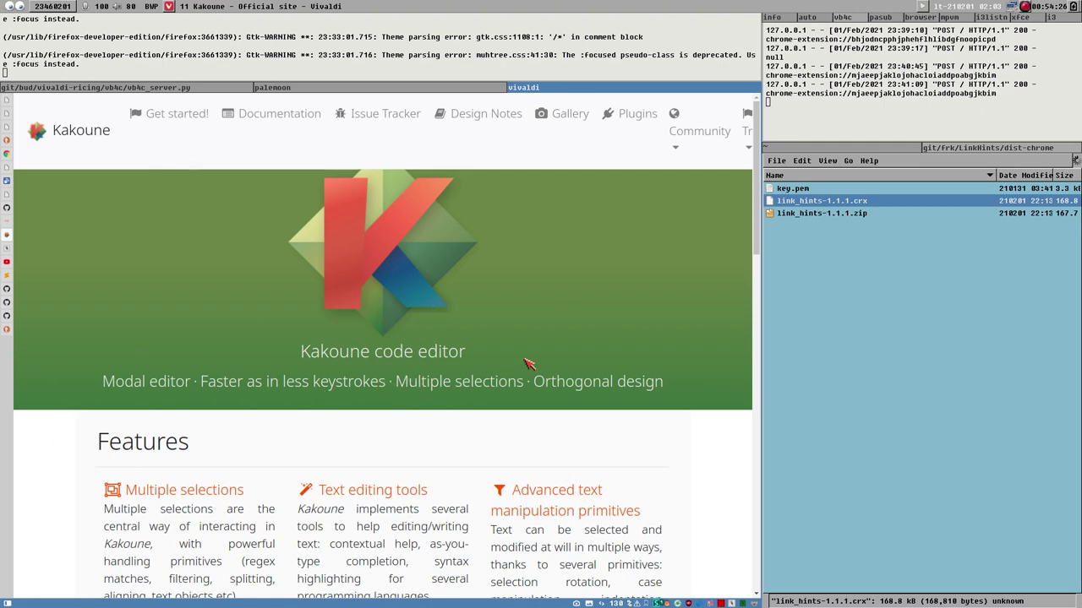
drag(397, 385, 529, 393)
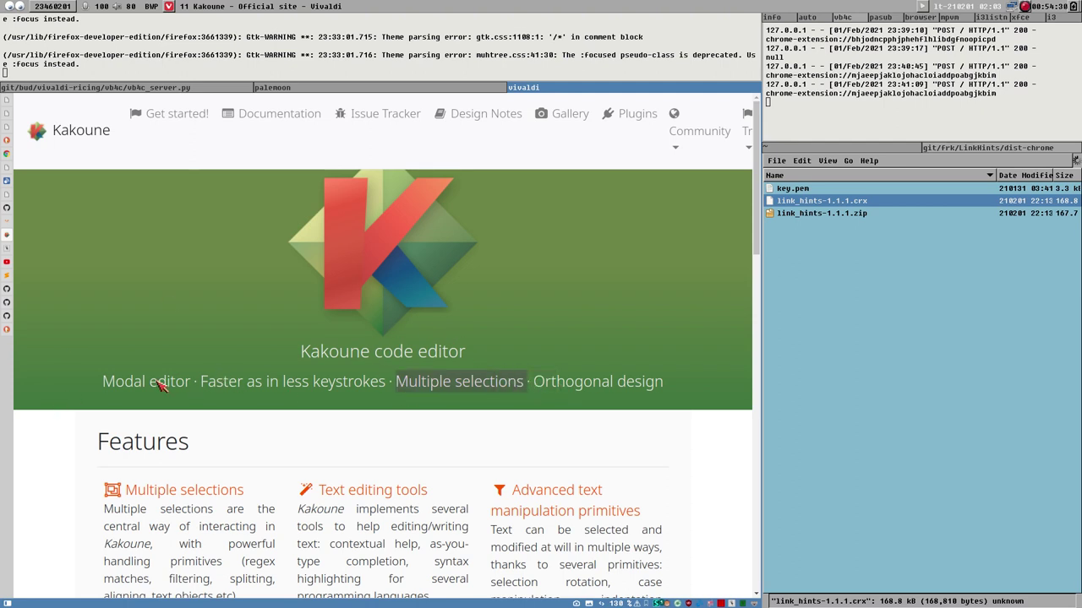
drag(100, 387, 192, 391)
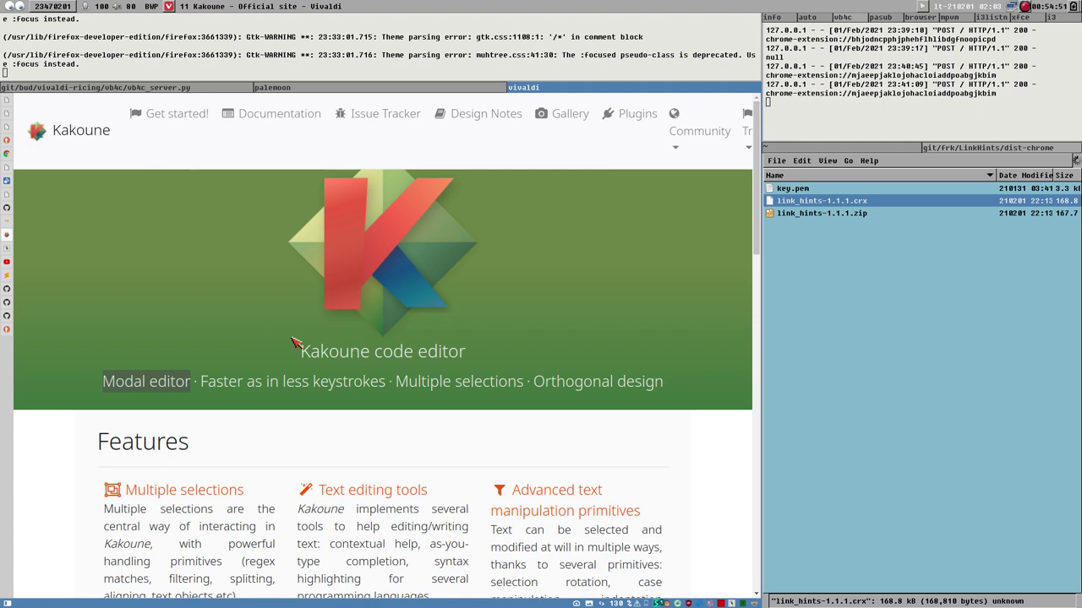
scroll(421, 478, down, 2)
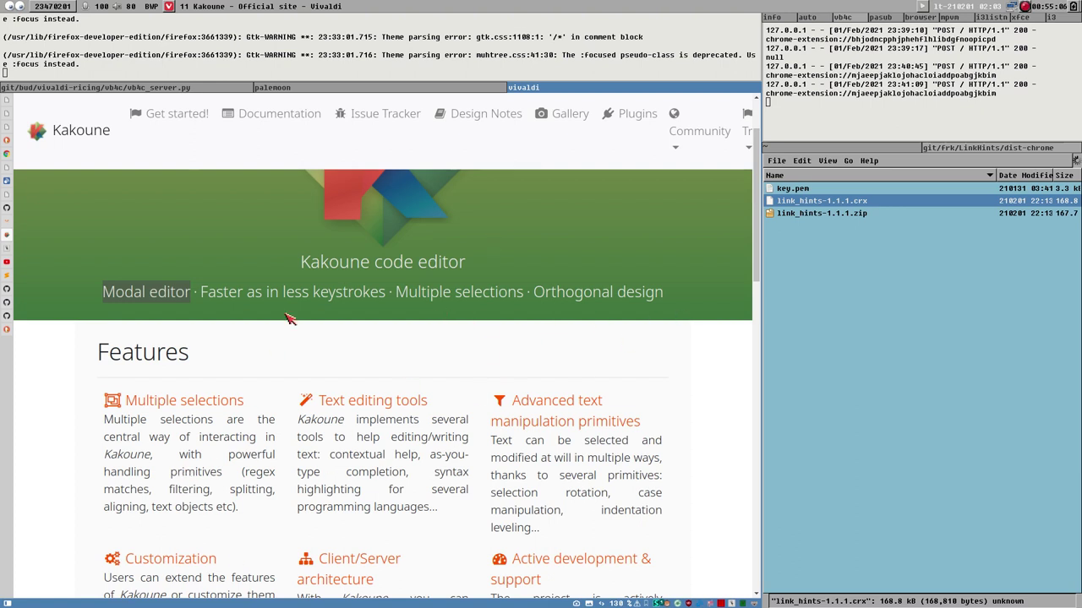
scroll(427, 469, down, 1)
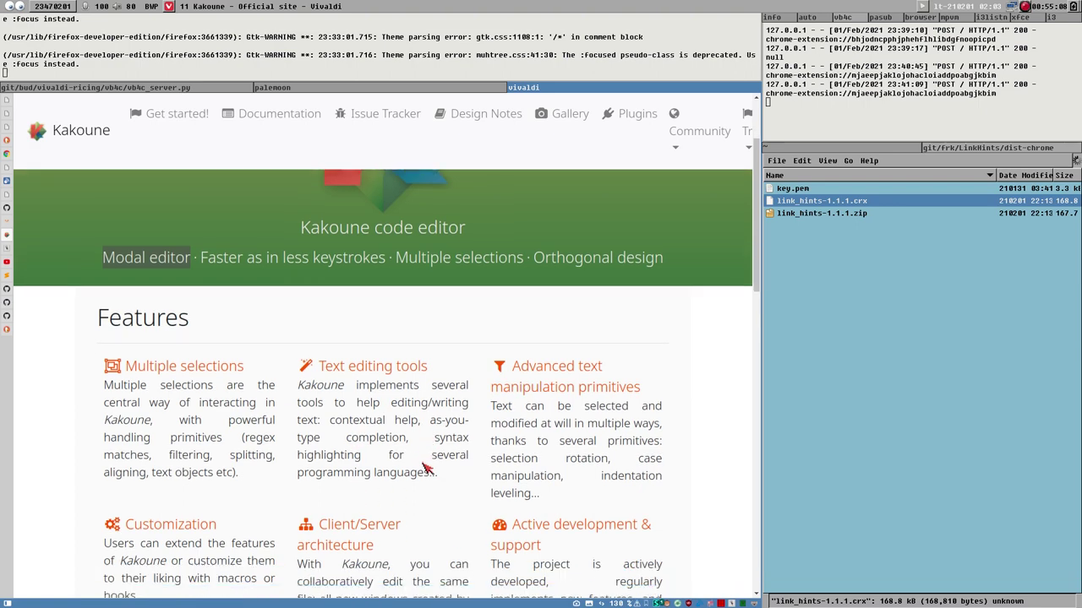
scroll(427, 469, up, 3)
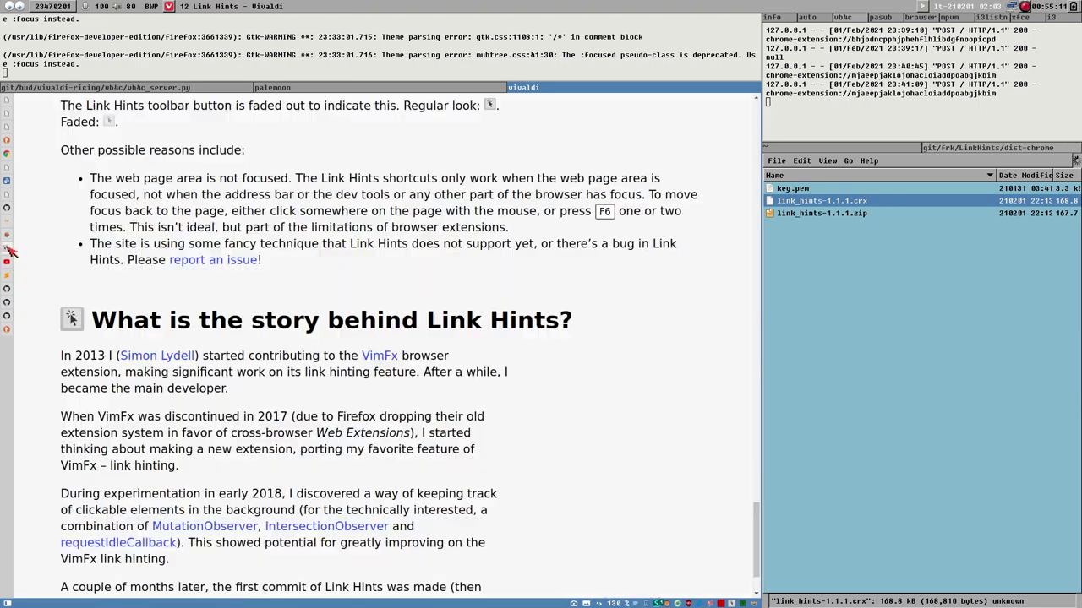
Return to the Krabby tab and scroll its features, demos and key table, bottom to top
click(8, 249)
click(8, 222)
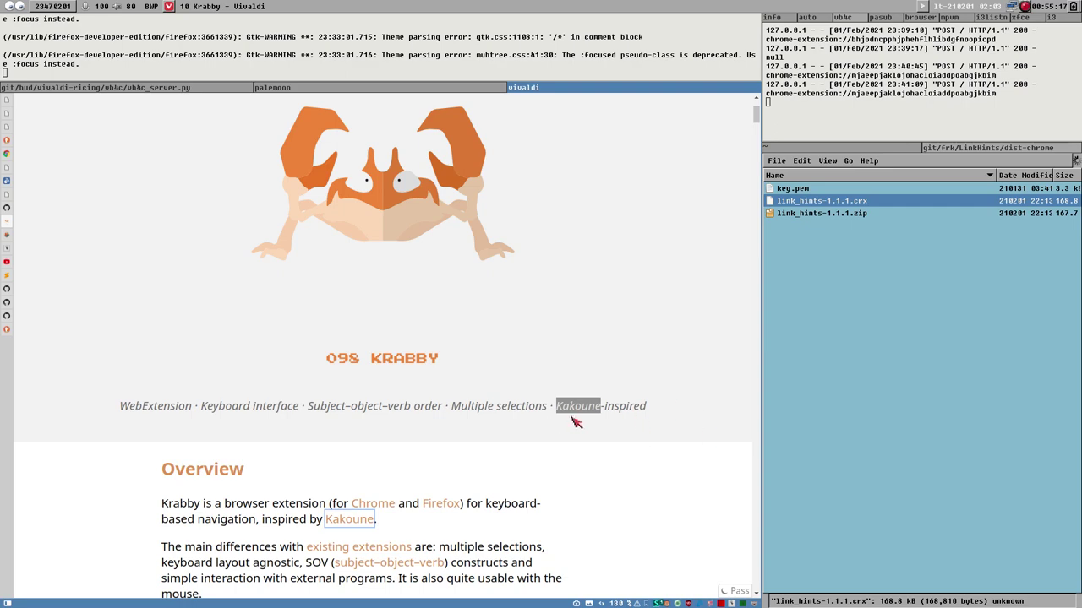
scroll(575, 421, down, 4)
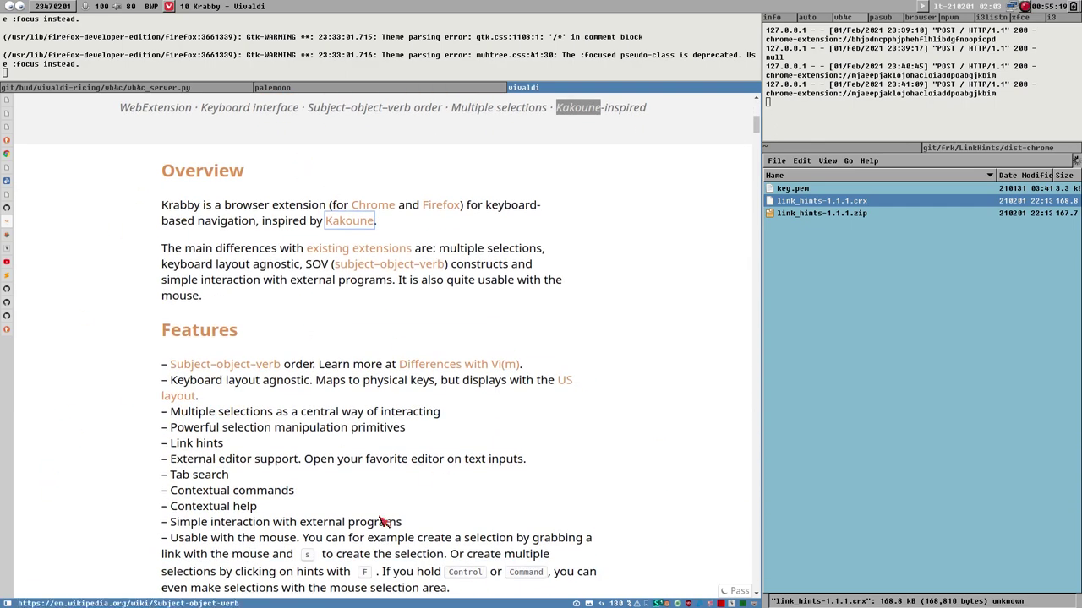
scroll(382, 523, down, 9)
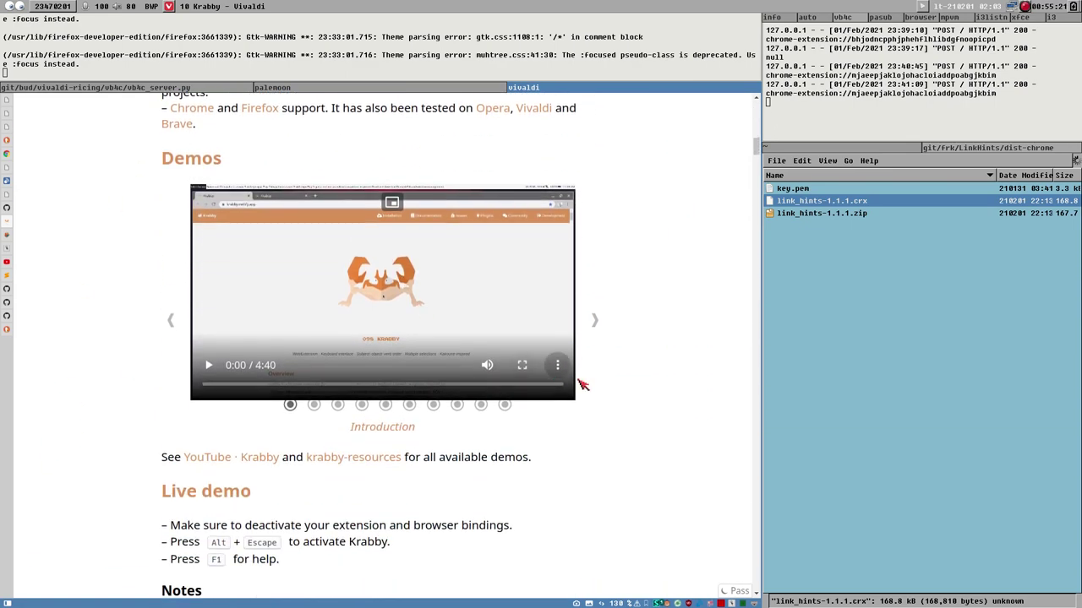
scroll(526, 369, down, 5)
drag(760, 159, 742, 595)
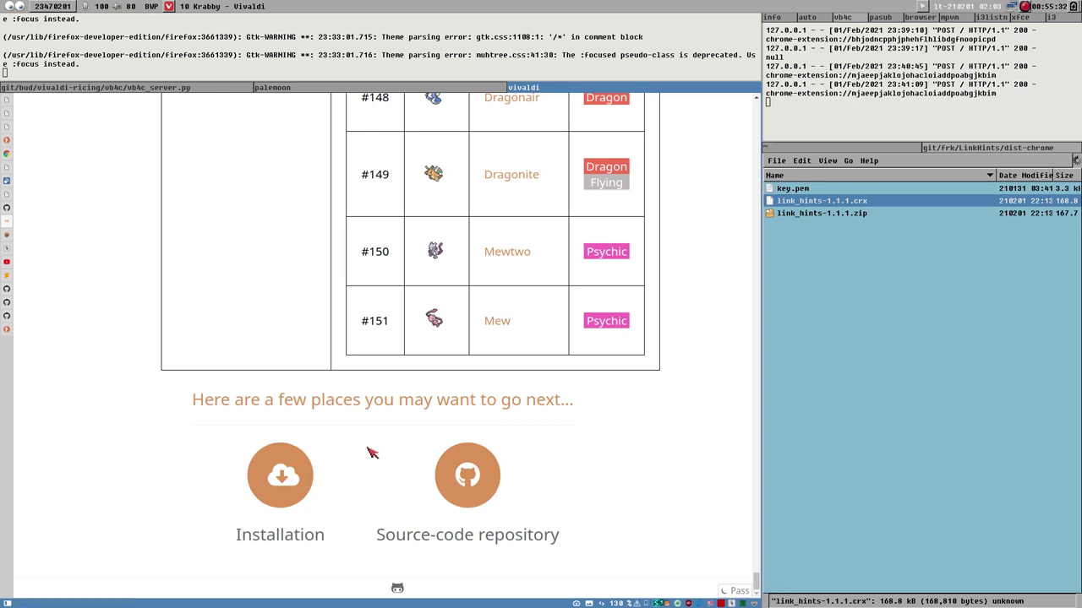
drag(756, 578, 762, 167)
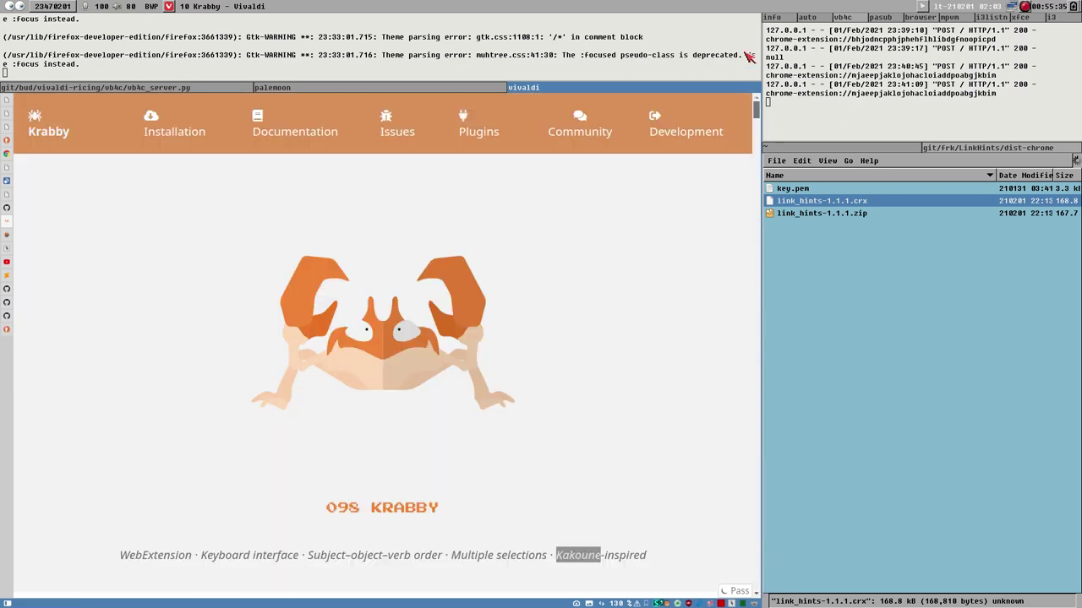
Open the Link Hints homepage from Vivaldi's extension popup, then switch to Firefox's Link Hints options
click(733, 603)
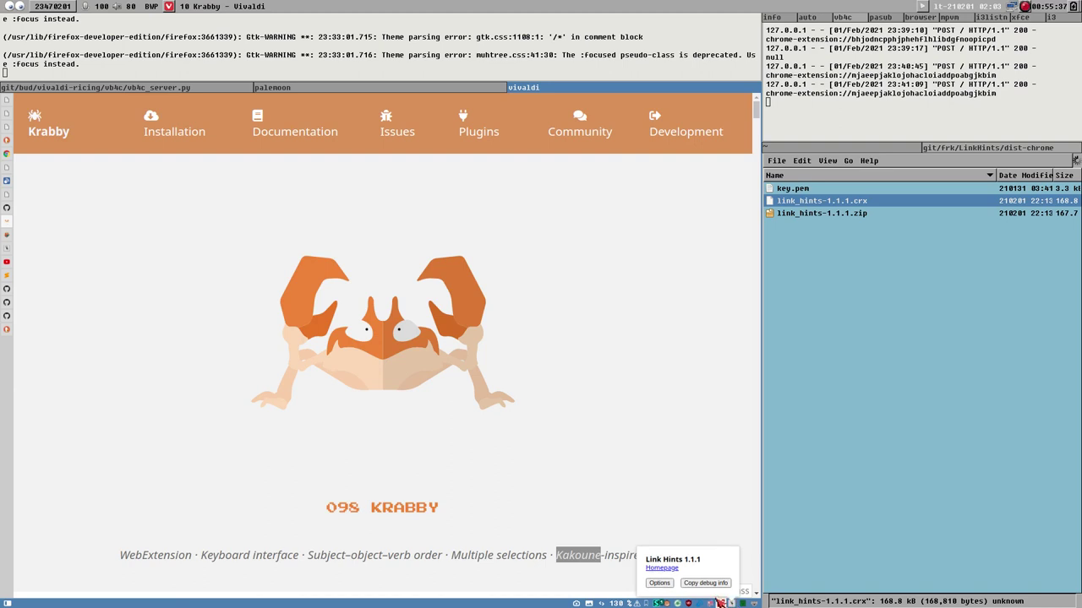
click(661, 569)
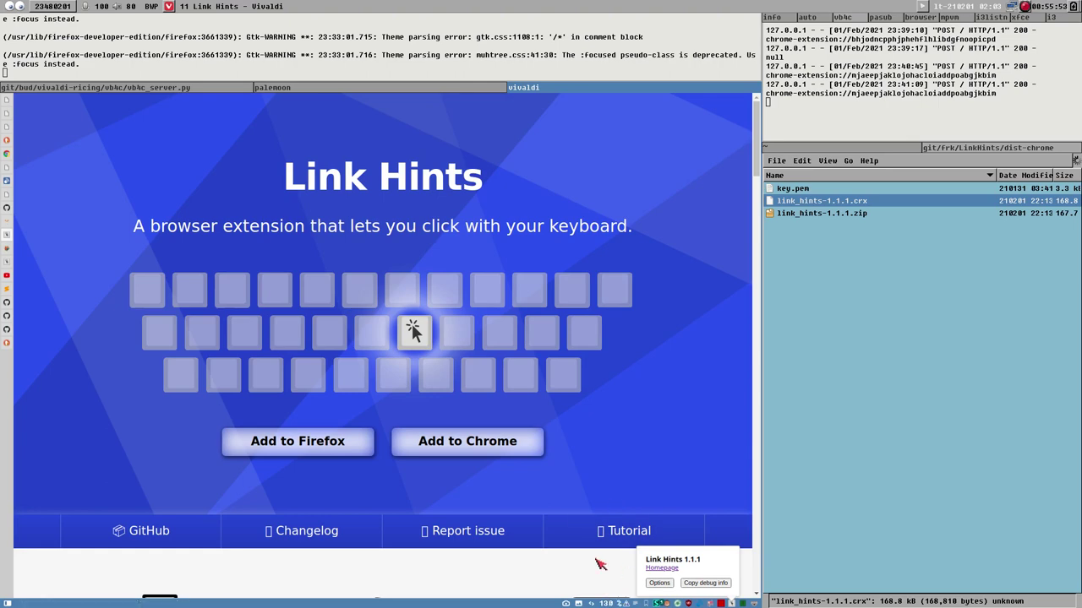
click(148, 117)
click(292, 89)
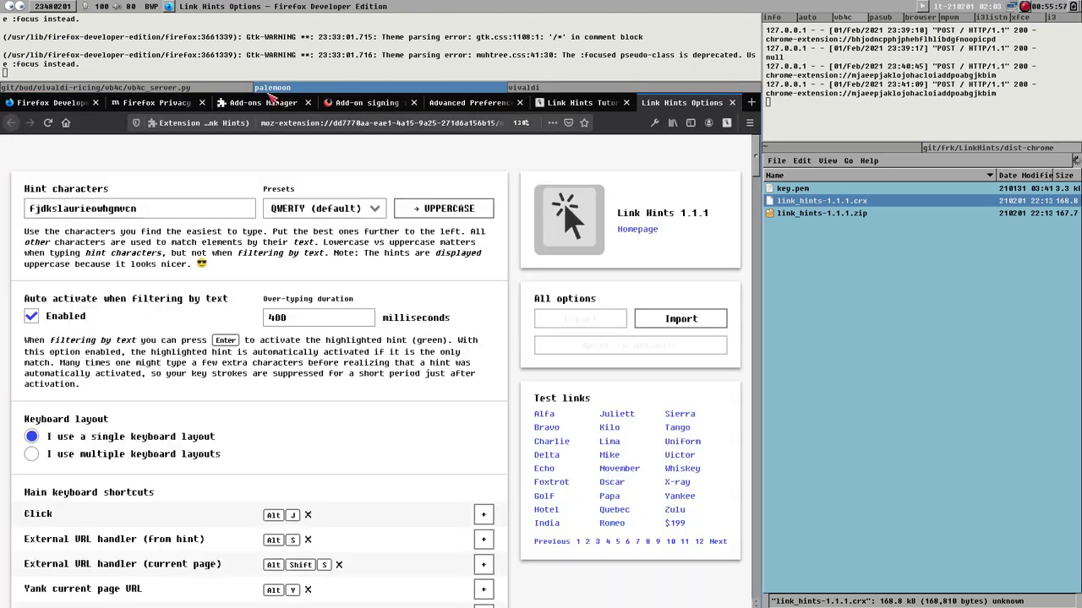
Scroll vb4c_server.py from line 73 up to line 1, showing its header docstring
click(157, 87)
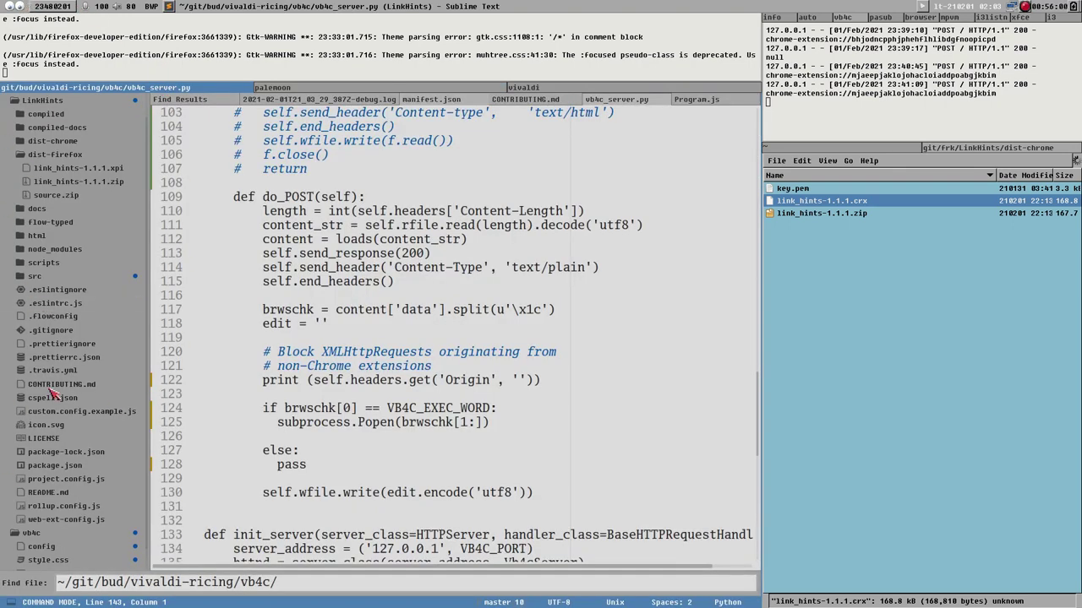
scroll(58, 313, up, 1)
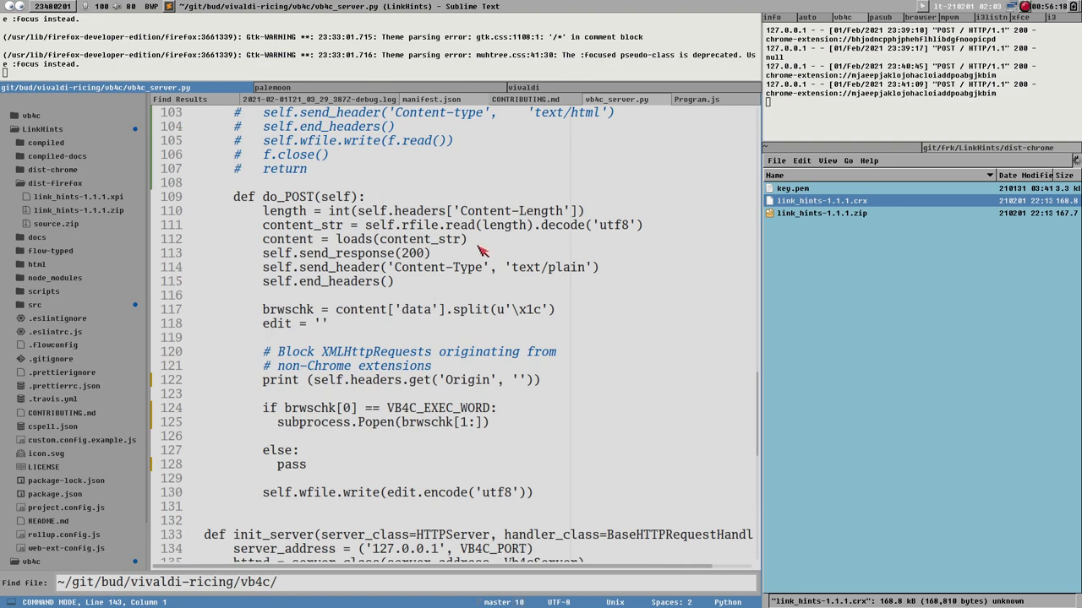
scroll(470, 490, up, 10)
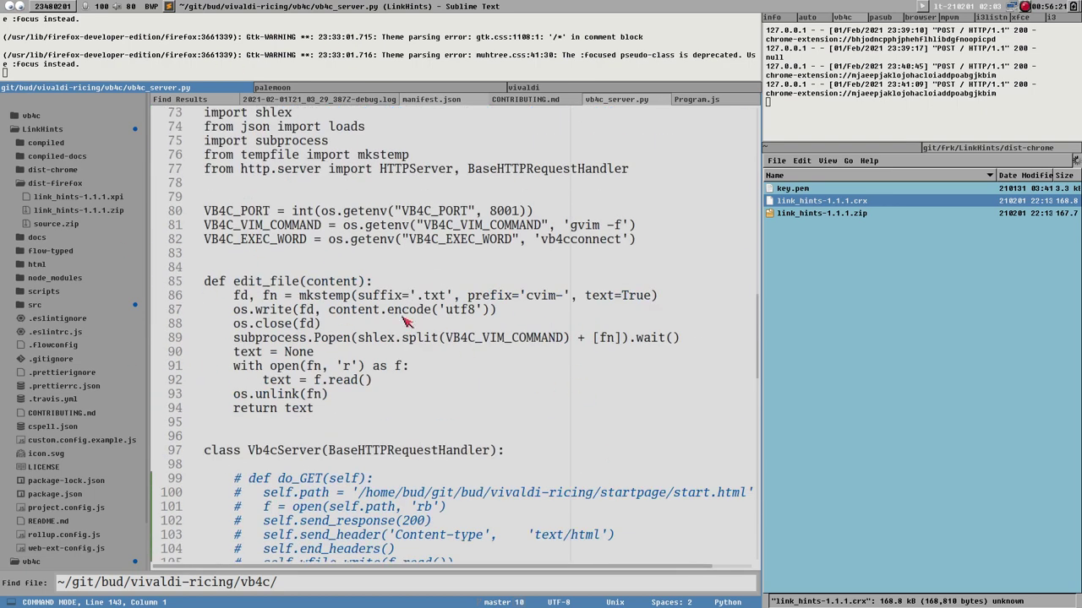
scroll(388, 264, up, 4)
scroll(385, 352, up, 5)
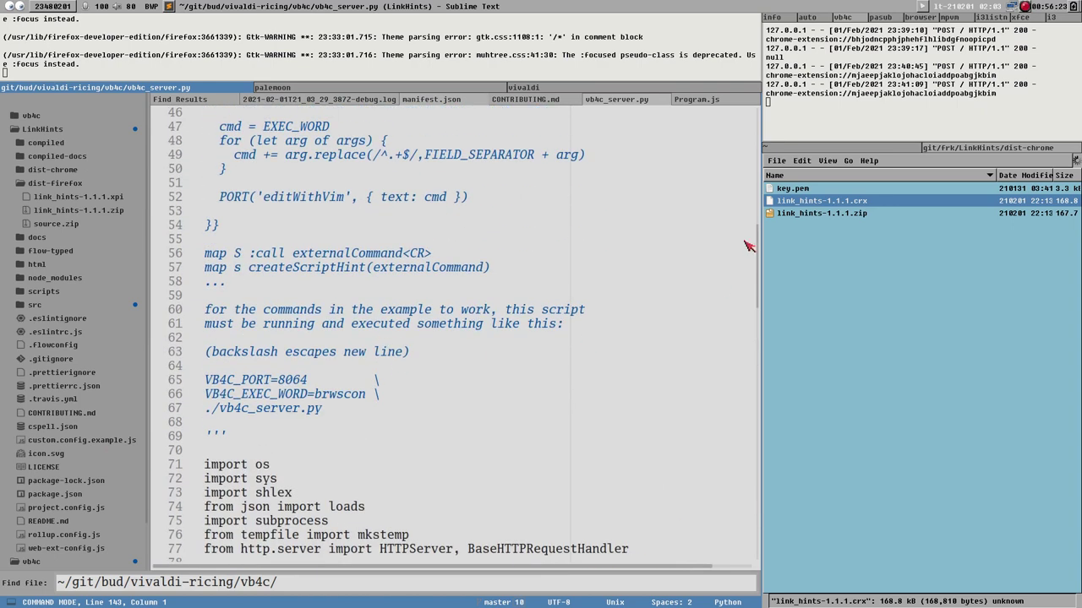
scroll(756, 247, up, 15)
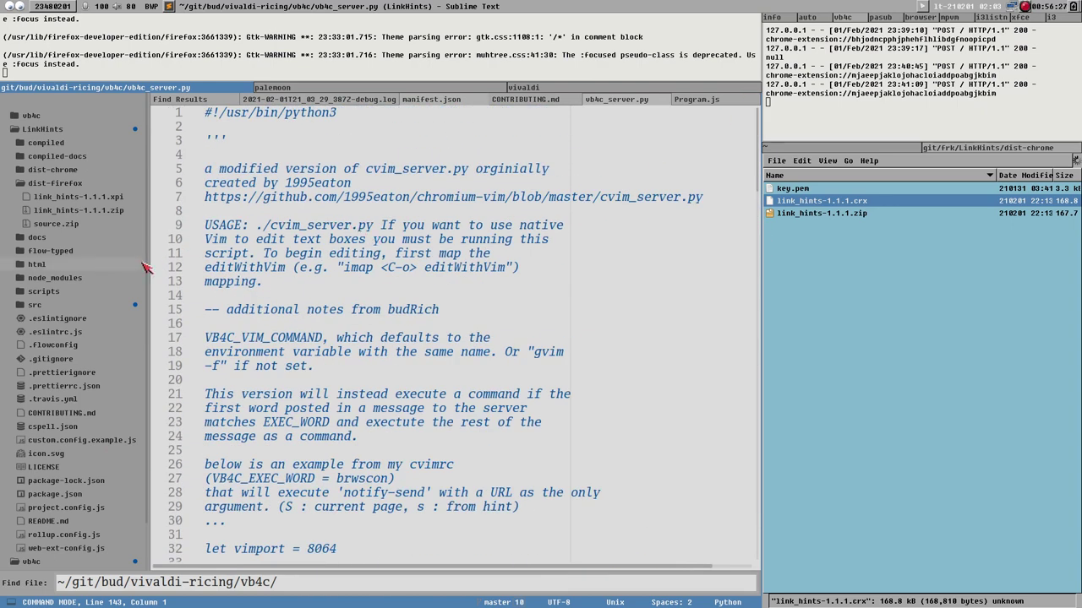
Switch to Firefox and scroll the Link Hints 1.1.1 Options page down, then back to the top
click(311, 87)
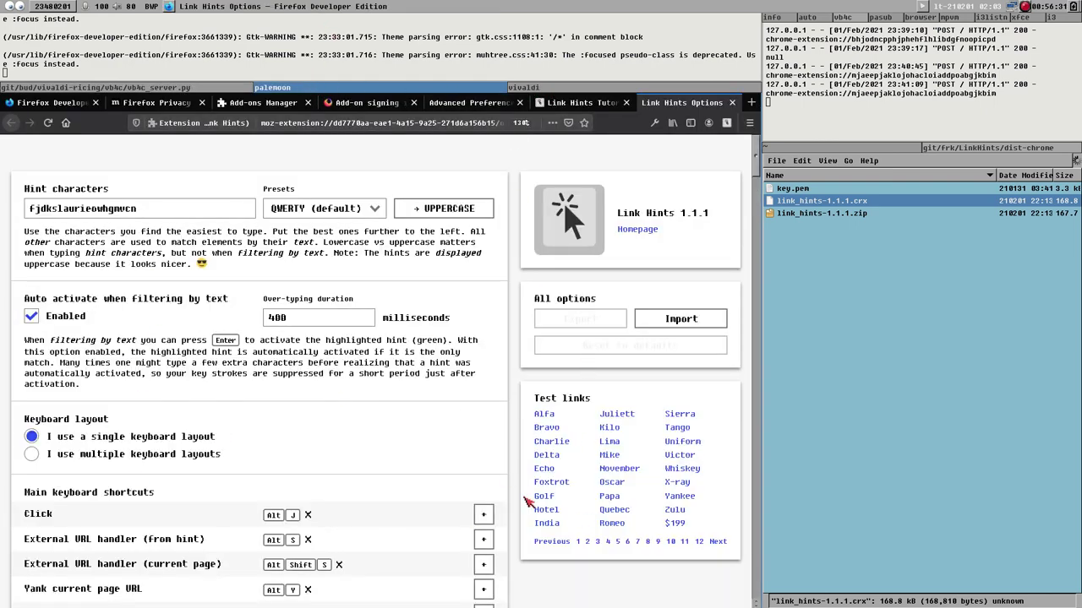
scroll(357, 446, down, 5)
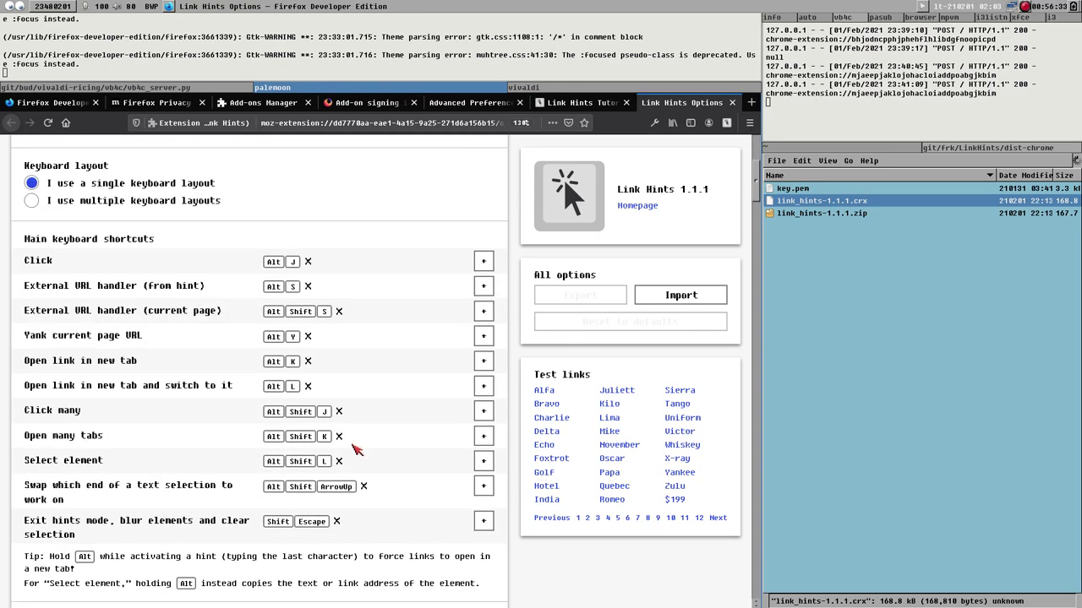
scroll(321, 461, up, 4)
scroll(322, 460, up, 1)
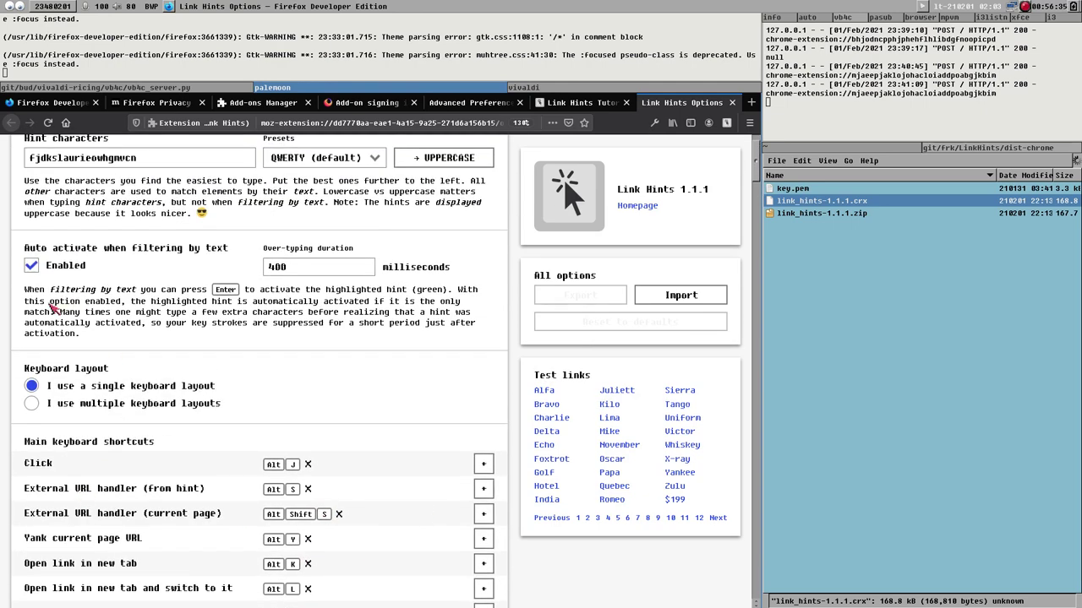
scroll(321, 355, down, 4)
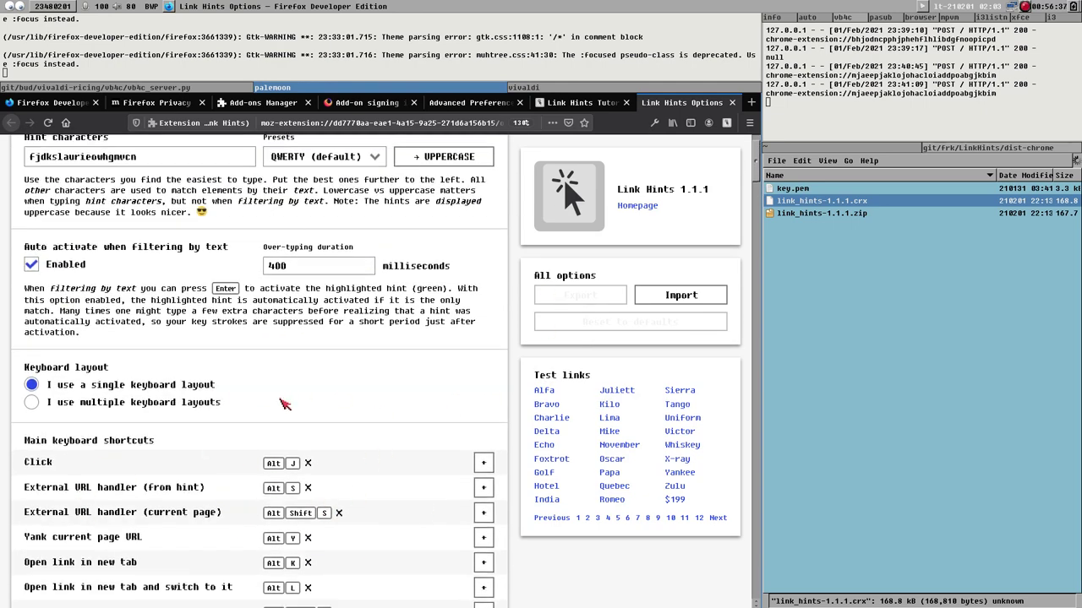
scroll(321, 500, up, 3)
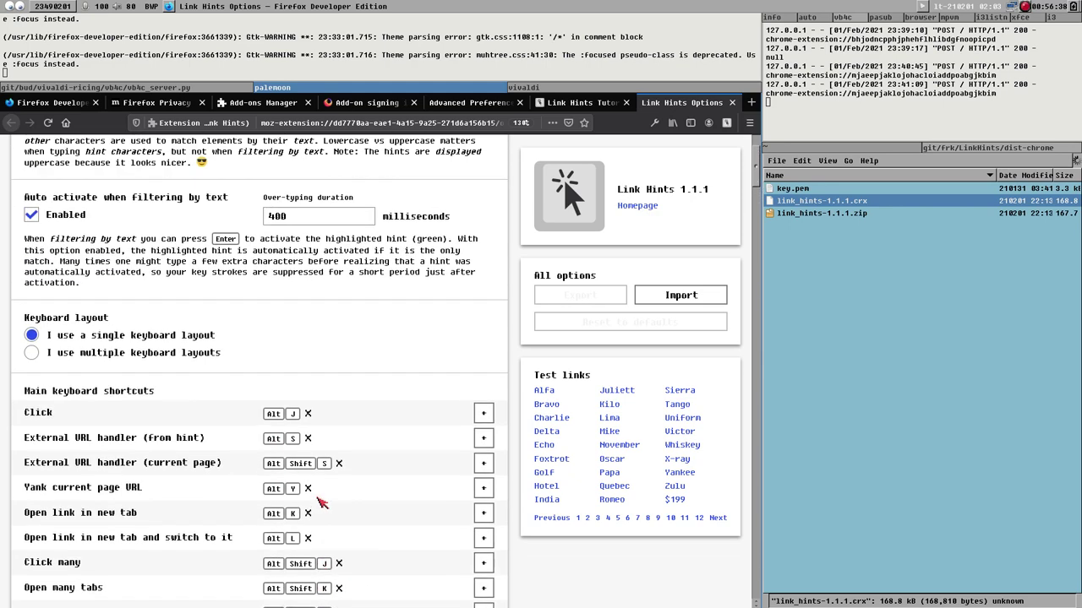
scroll(321, 500, down, 3)
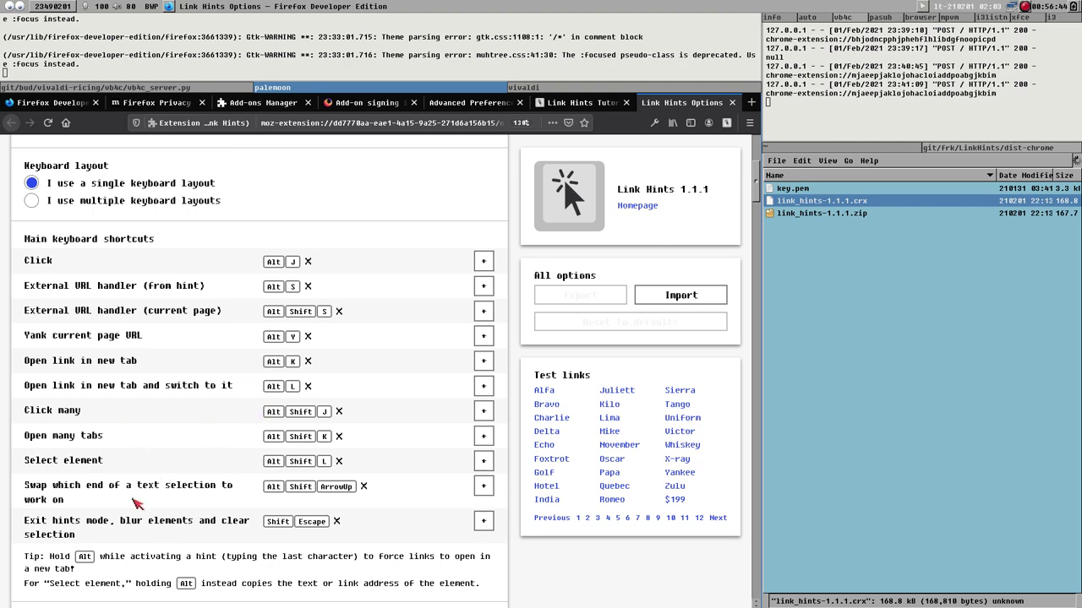
scroll(226, 342, down, 5)
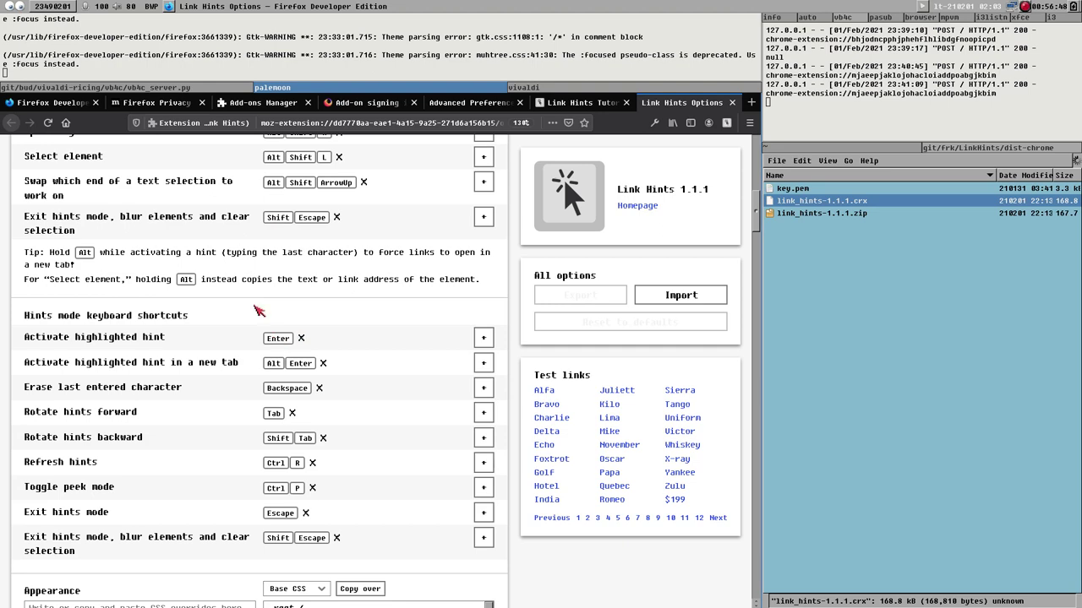
scroll(235, 268, down, 5)
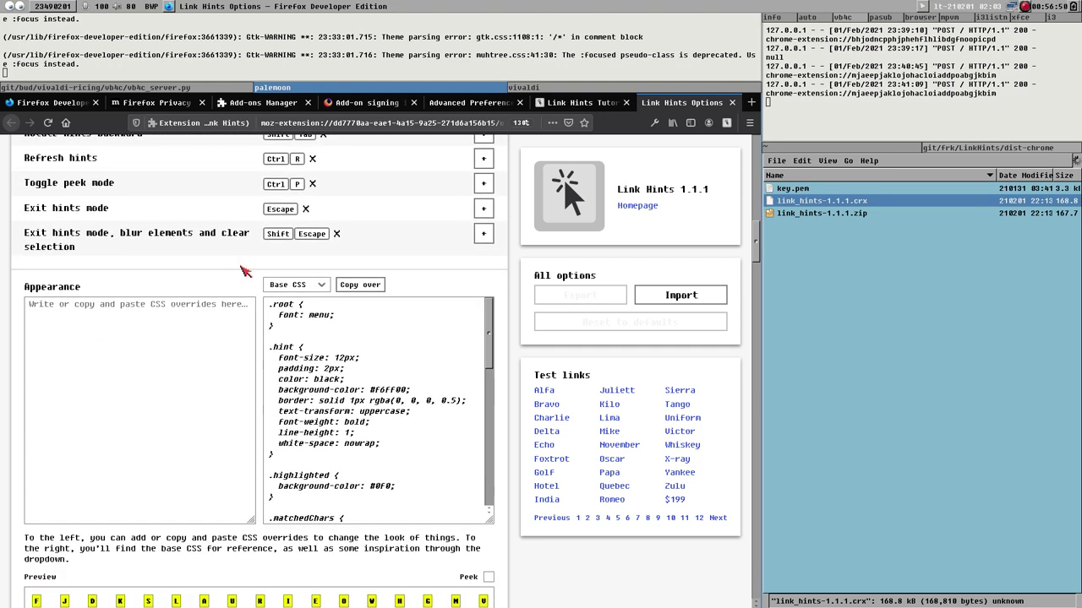
scroll(270, 292, down, 5)
scroll(279, 314, down, 5)
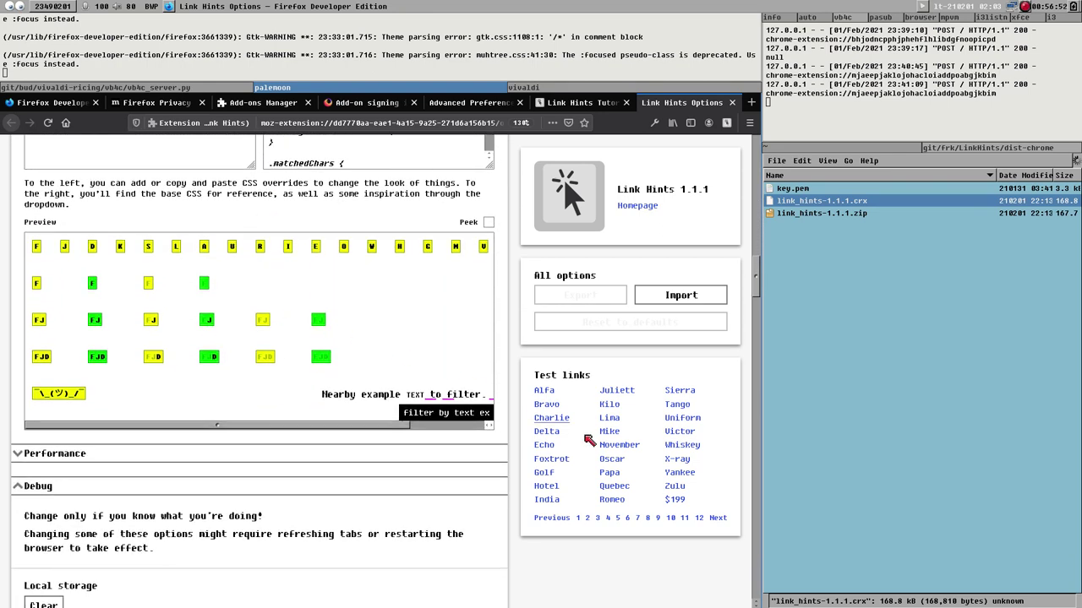
drag(758, 290, 740, 65)
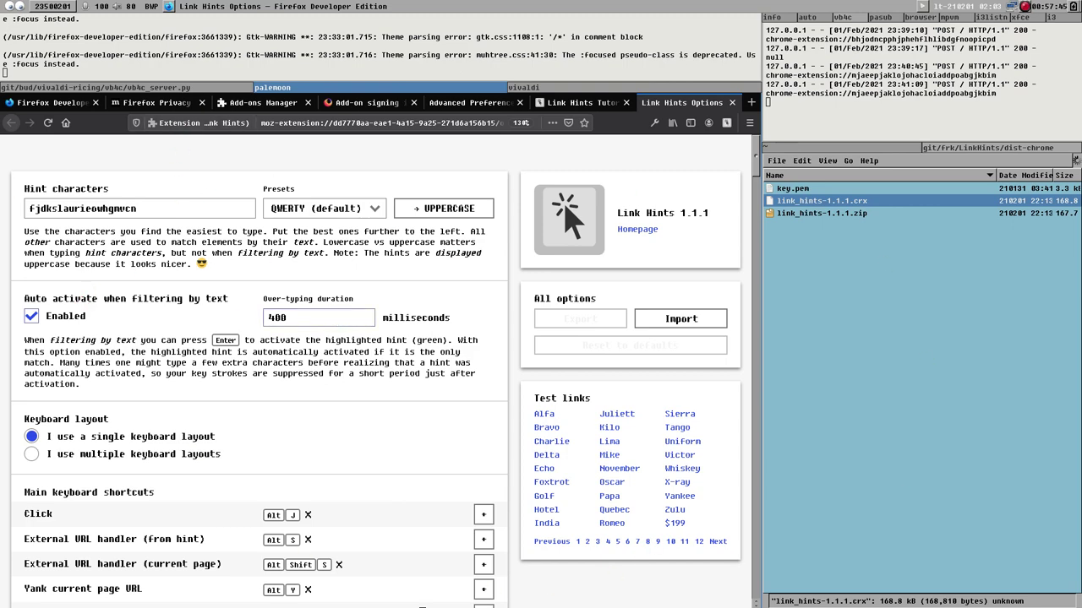
scroll(326, 317, down, 3)
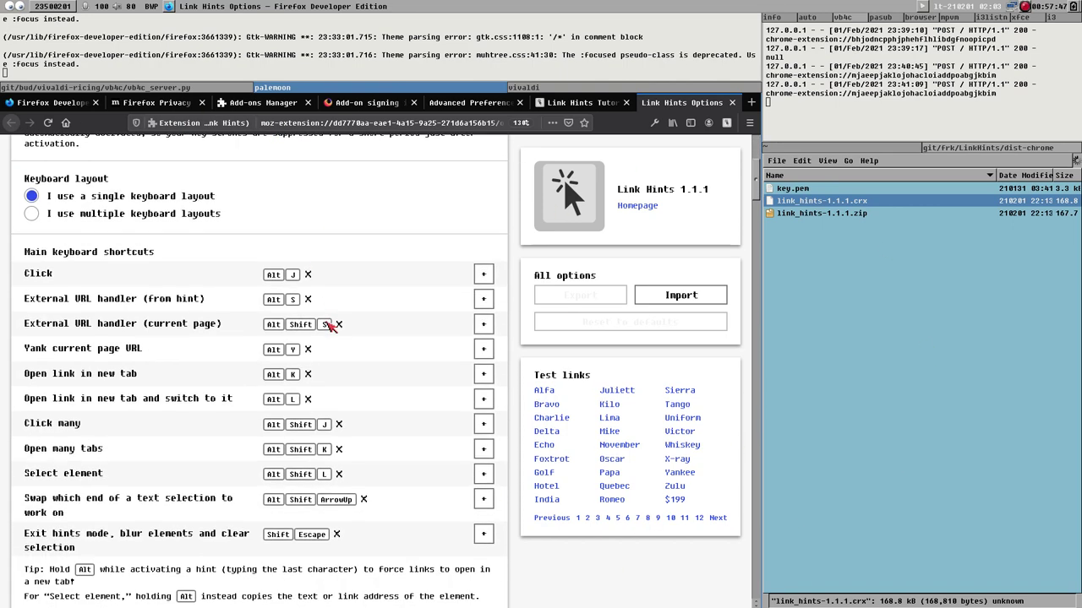
scroll(327, 317, up, 3)
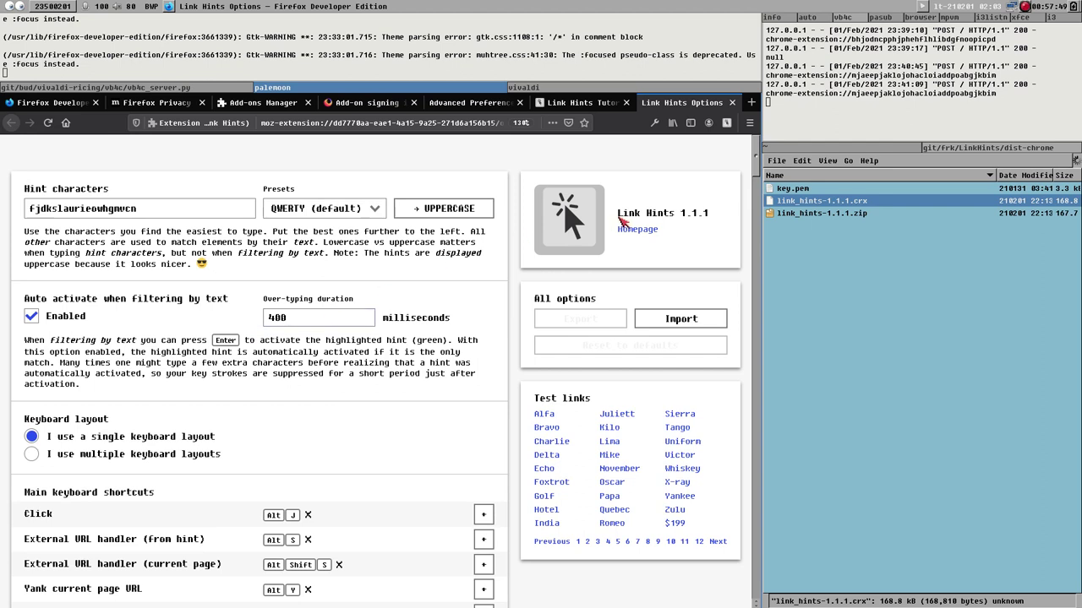
drag(624, 215, 678, 215)
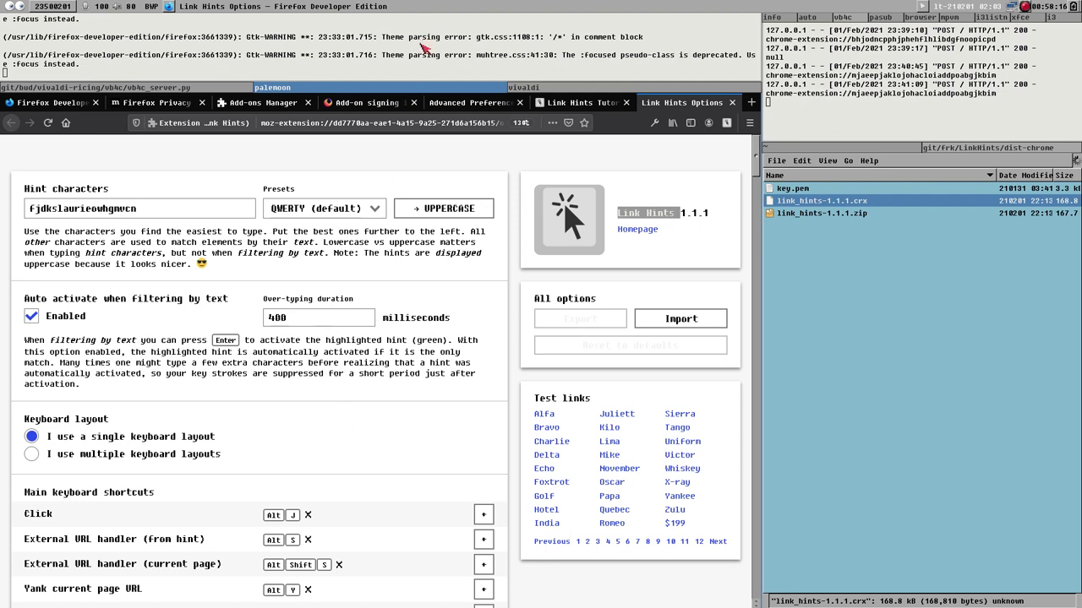
Check the about:config signature preferences, glancing at the Vivaldi and Sublime Text windows
click(457, 112)
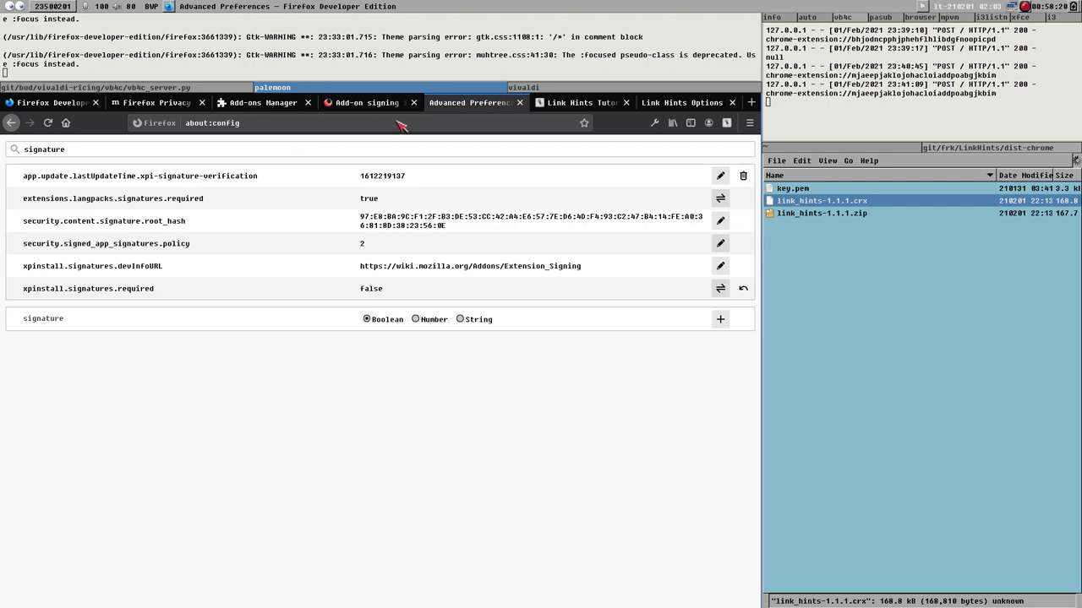
click(549, 88)
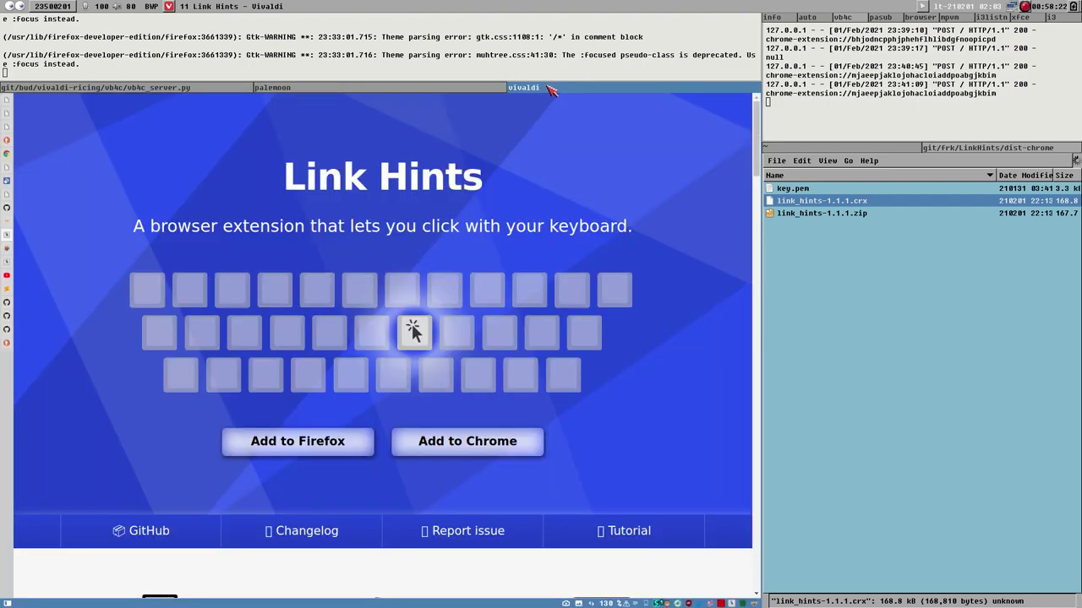
click(328, 92)
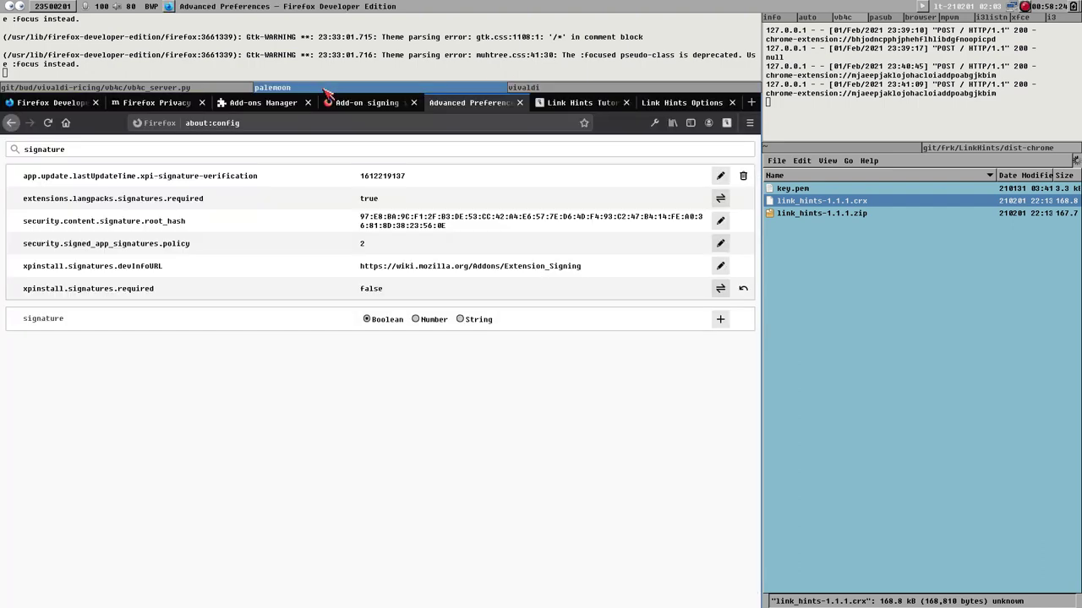
click(171, 89)
click(350, 90)
key(super)
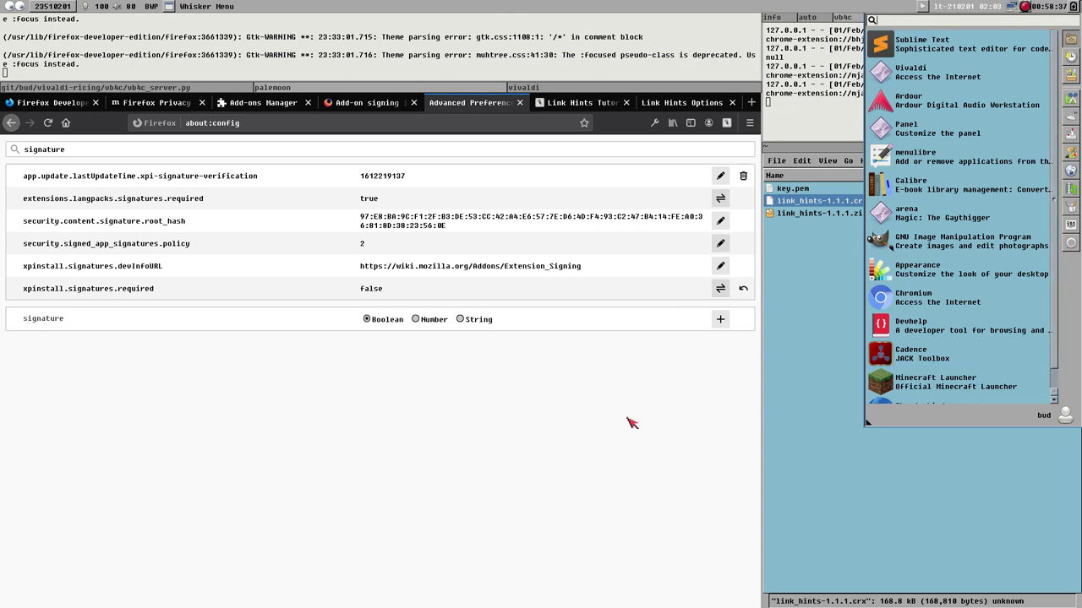
key(Escape)
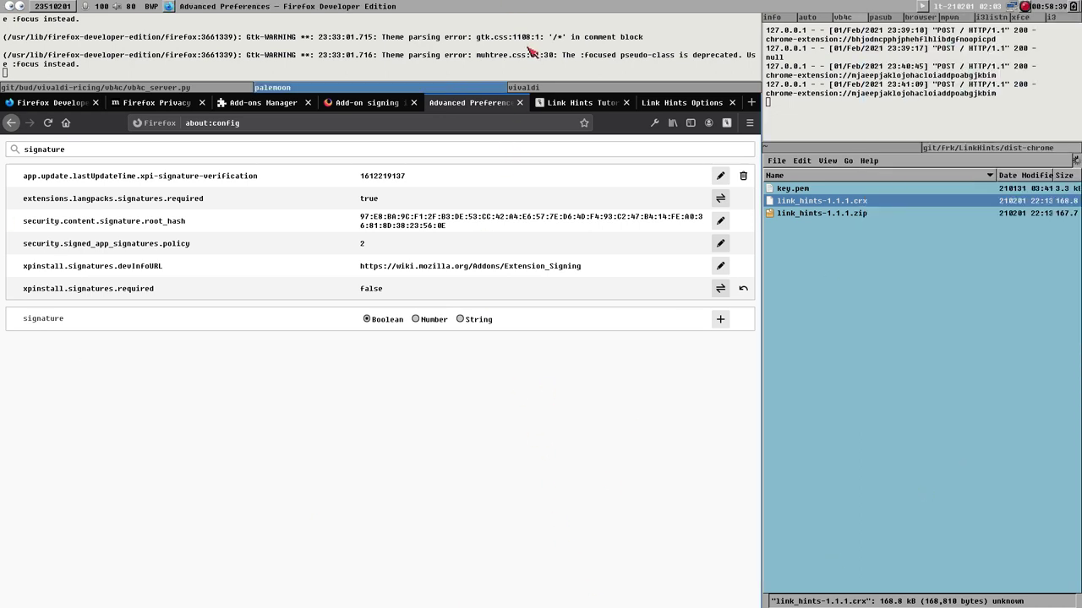
Read the Add-on signing in Firefox article, then bring Vivaldi's Link Hints homepage forward
click(339, 104)
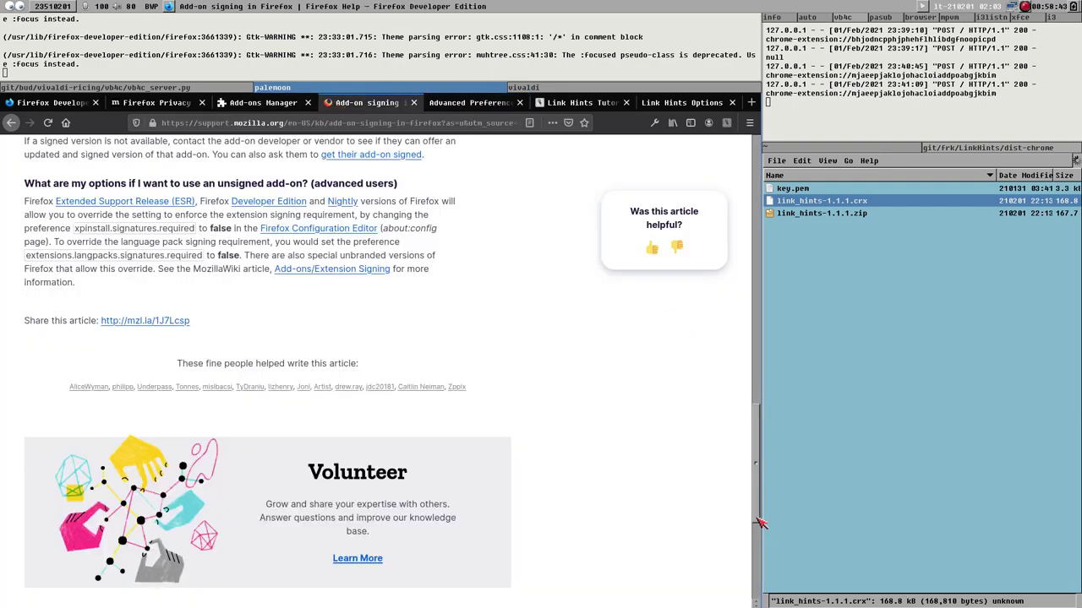
drag(758, 512, 757, 230)
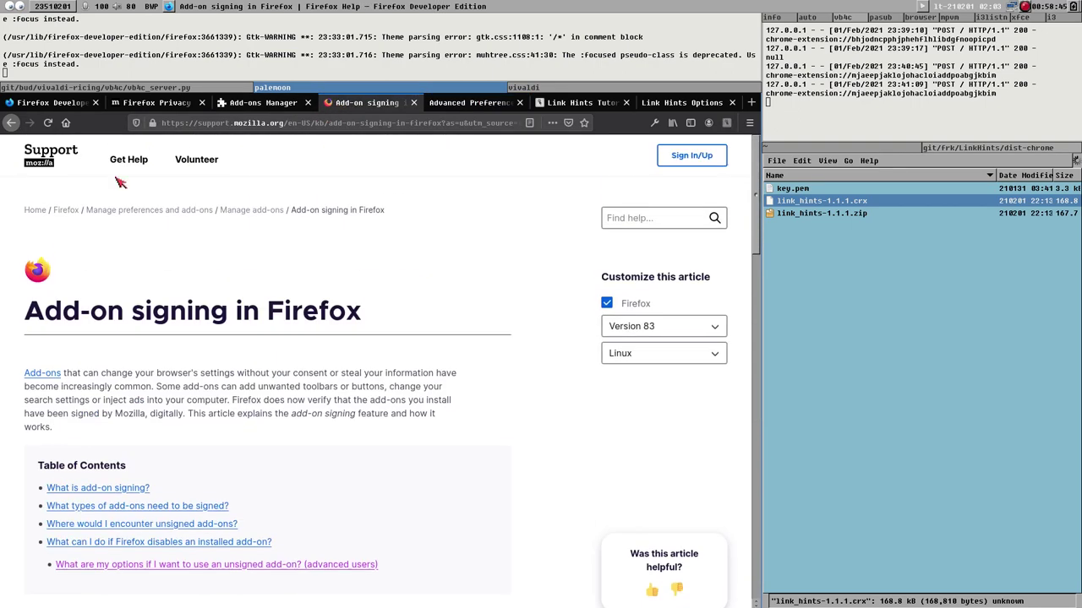
click(610, 88)
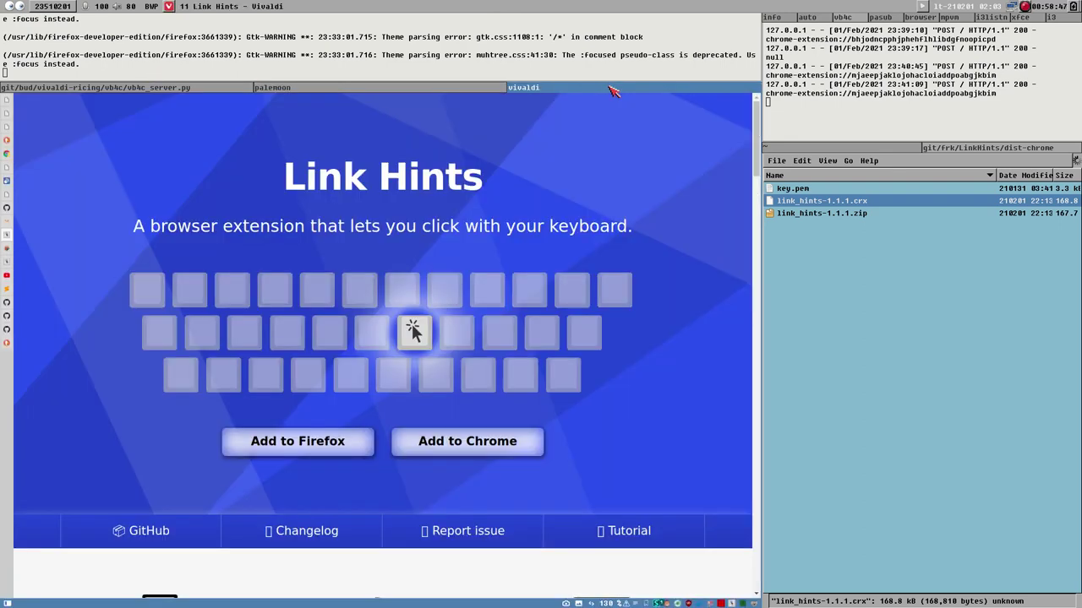
Switch to the Overview of Manifest V3 tab in Vivaldi's vertical tab bar
click(7, 154)
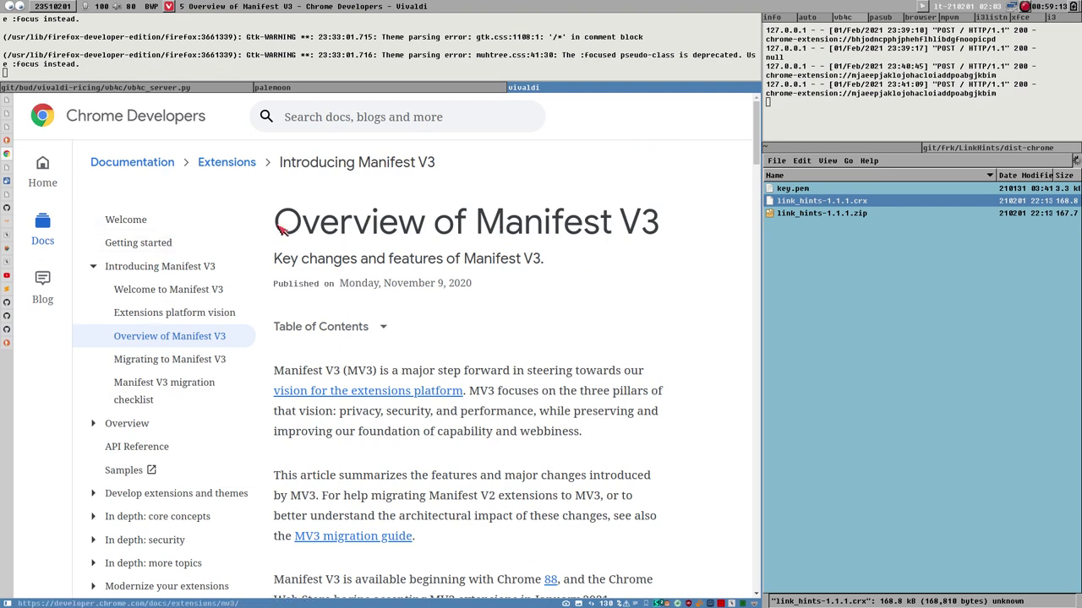
drag(276, 224, 672, 232)
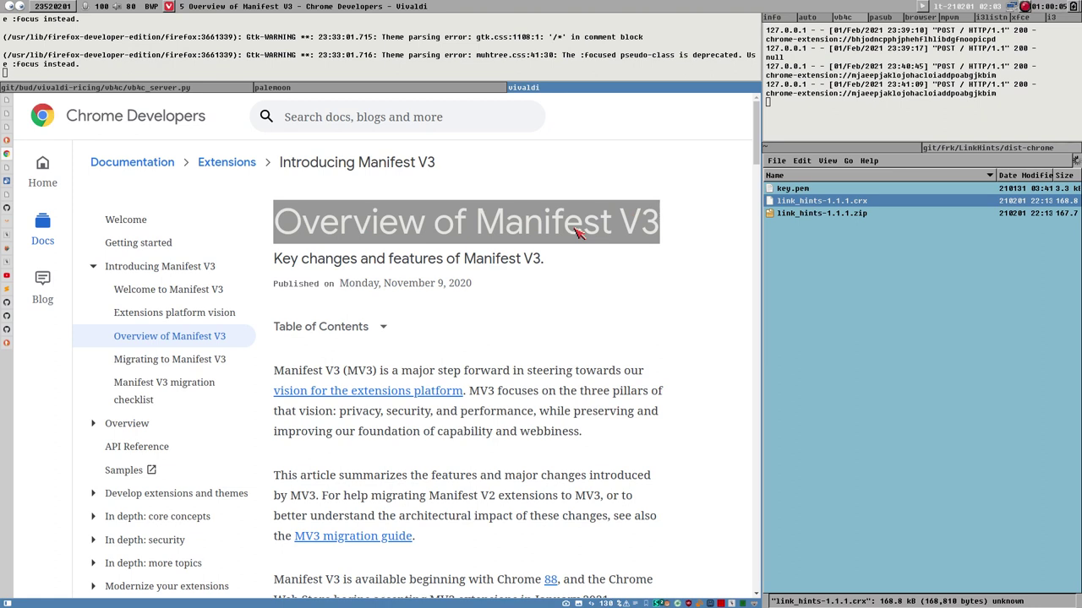
scroll(410, 342, down, 1)
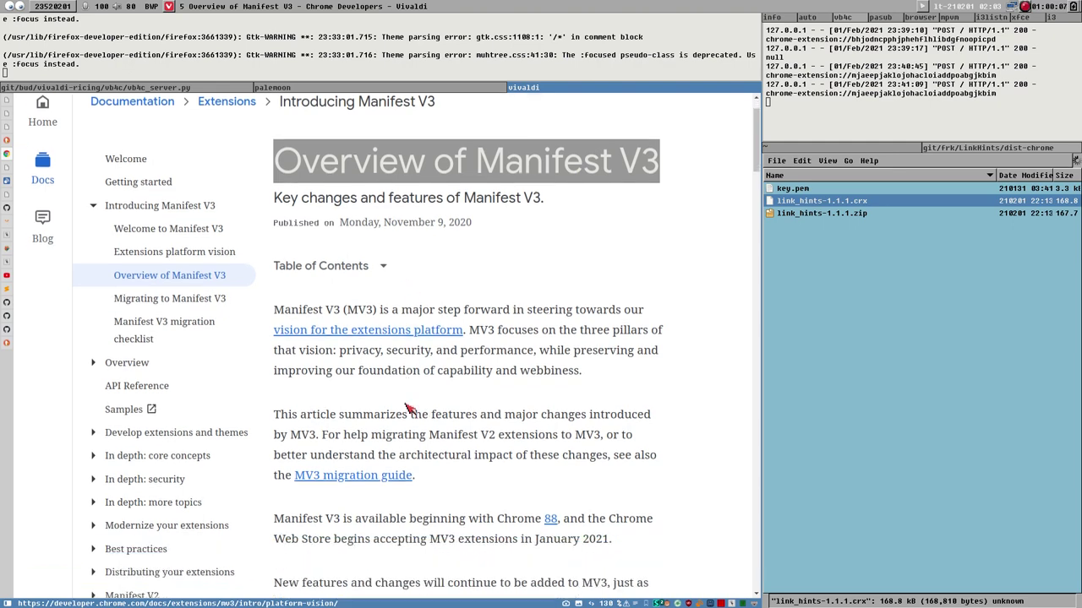
scroll(414, 355, up, 1)
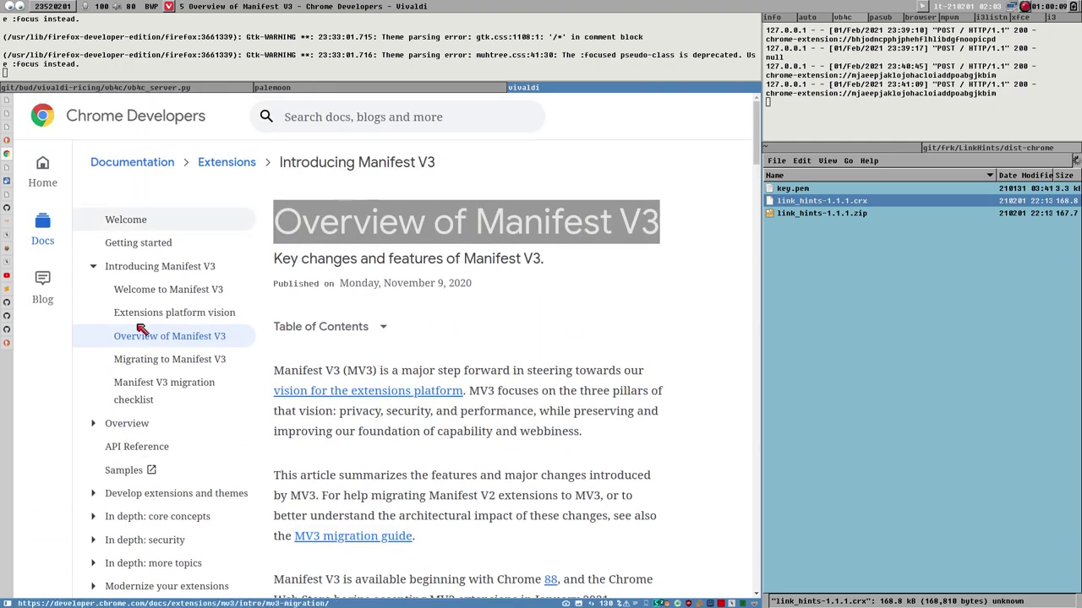
scroll(507, 321, down, 2)
scroll(520, 219, up, 2)
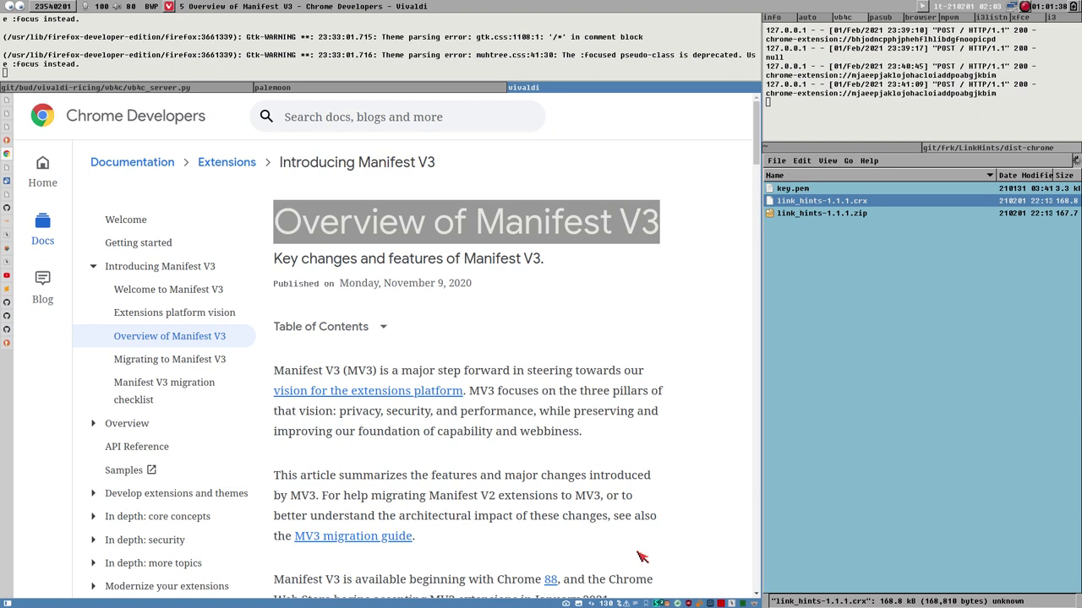
Search Vivaldi's Quick Commands for 'task' to find the Task Manager
click(581, 367)
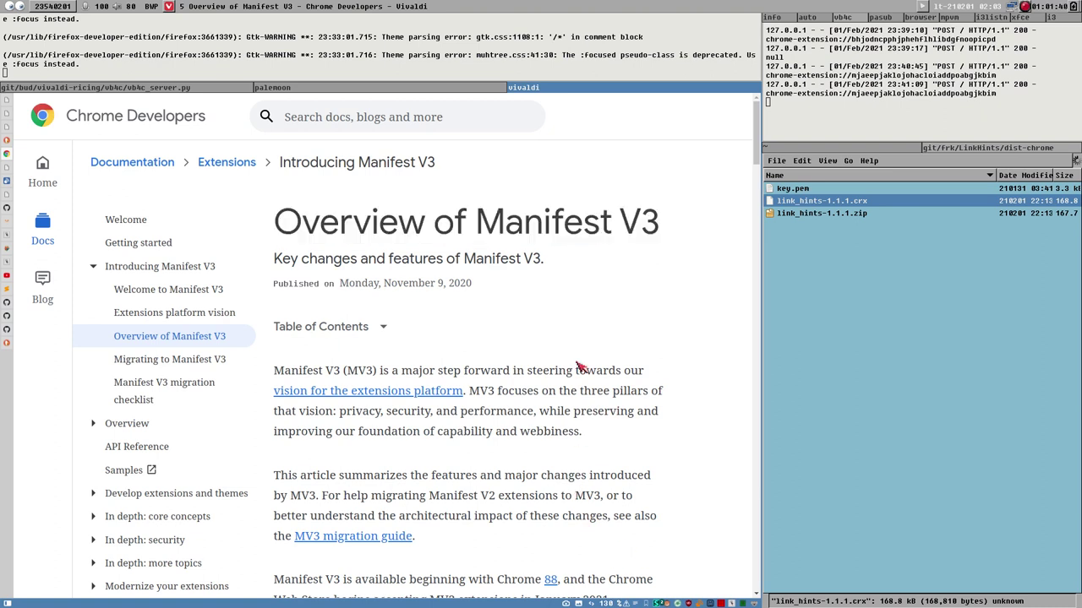
key(F2)
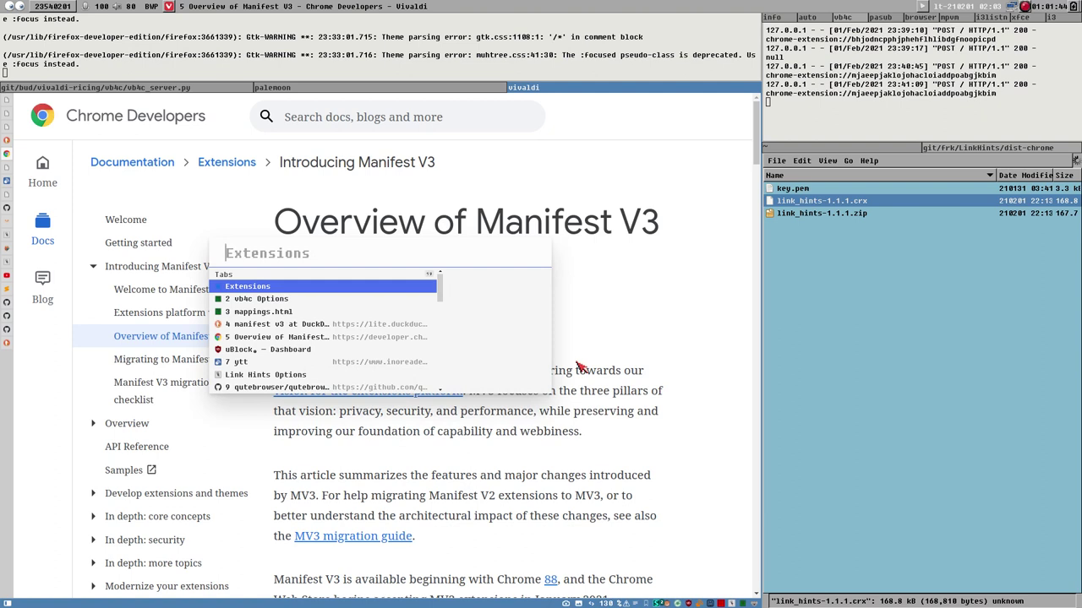
text(e)
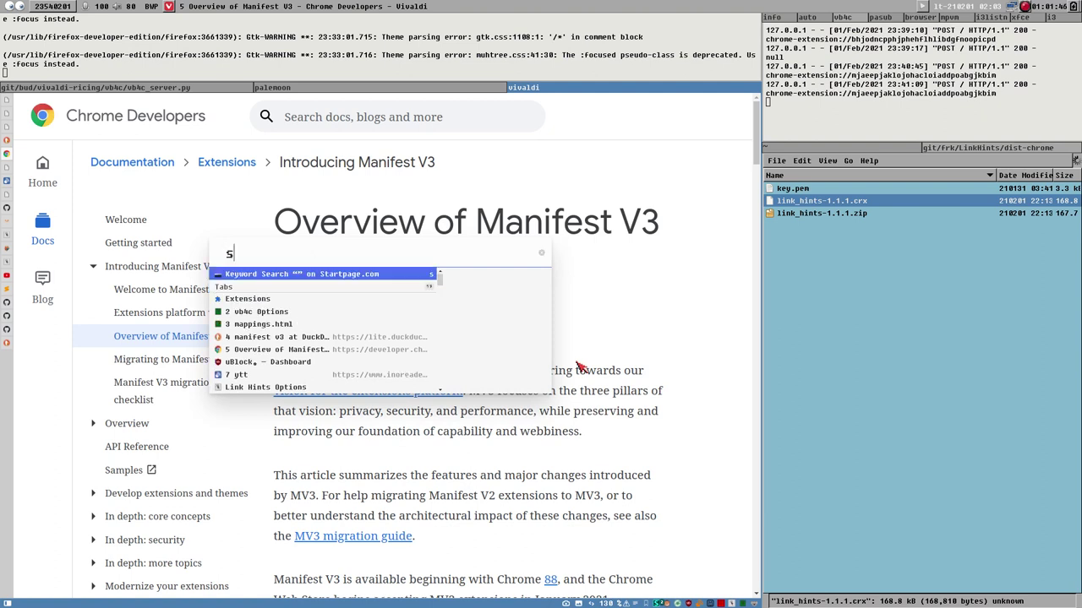
key(BackSpace)
text(task)
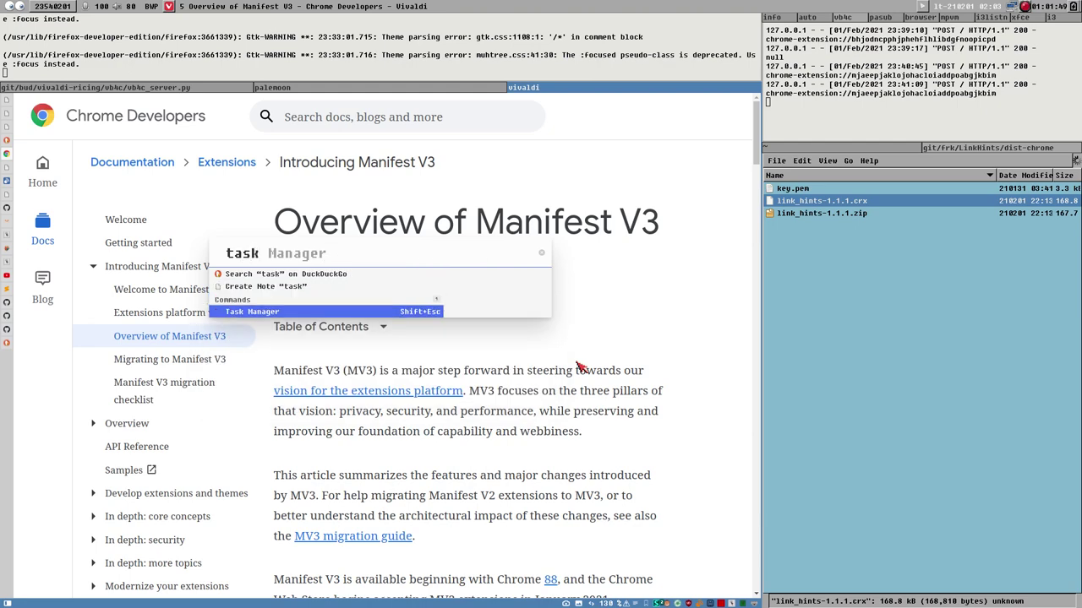
key(Return)
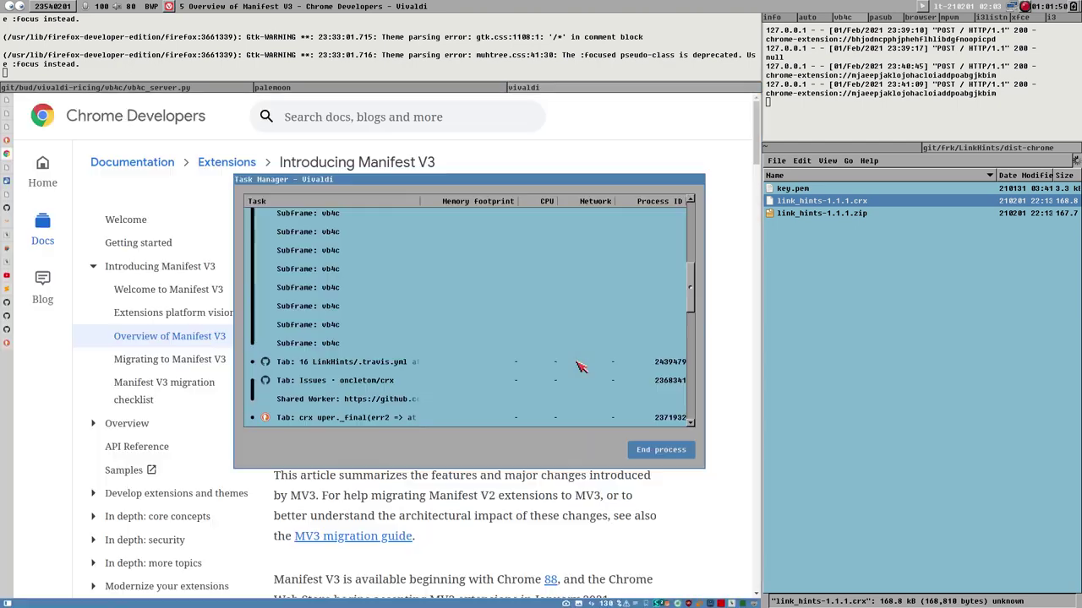
scroll(565, 359, up, 10)
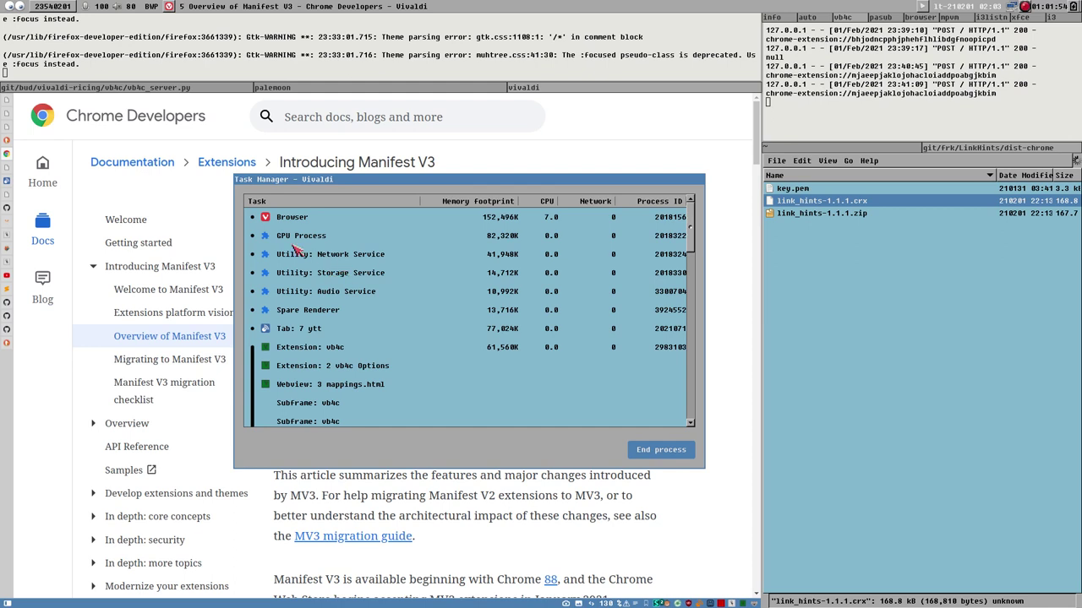
click(363, 258)
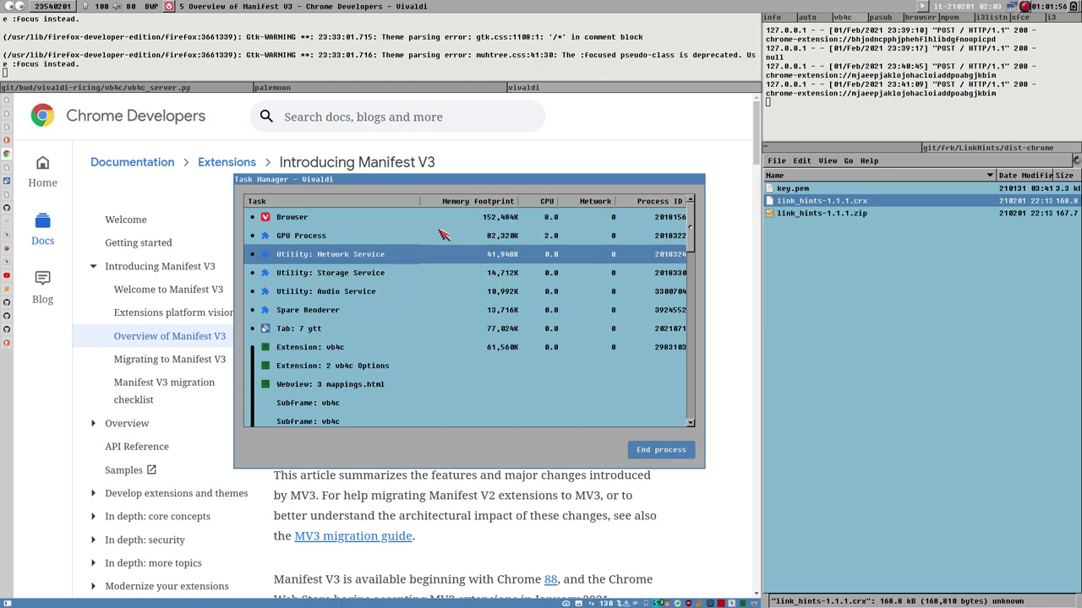
scroll(530, 271, down, 3)
scroll(525, 268, up, 3)
scroll(343, 329, down, 5)
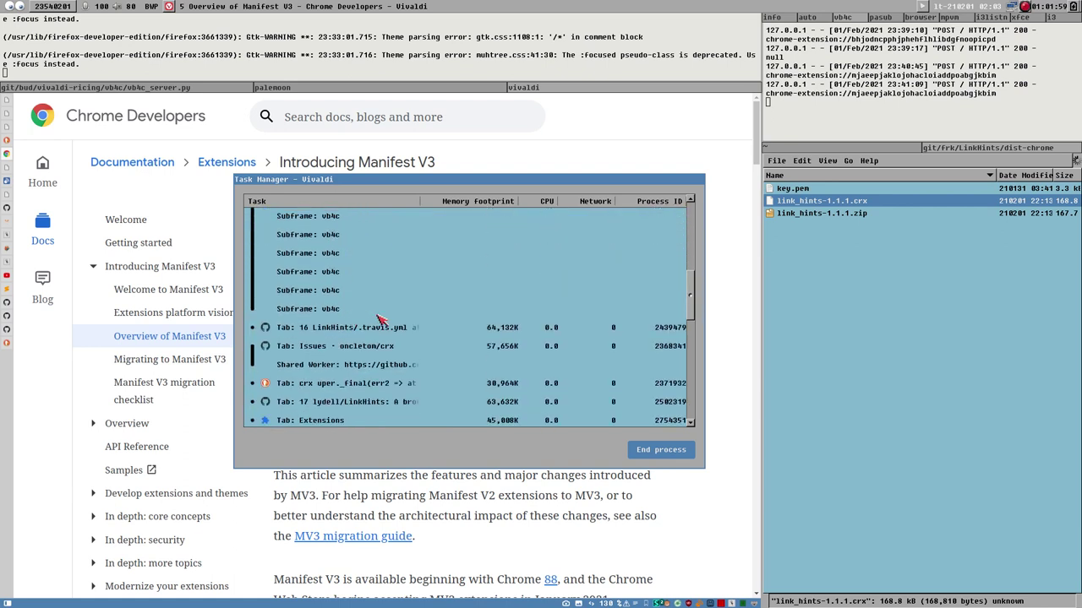
scroll(417, 321, up, 3)
scroll(423, 329, up, 2)
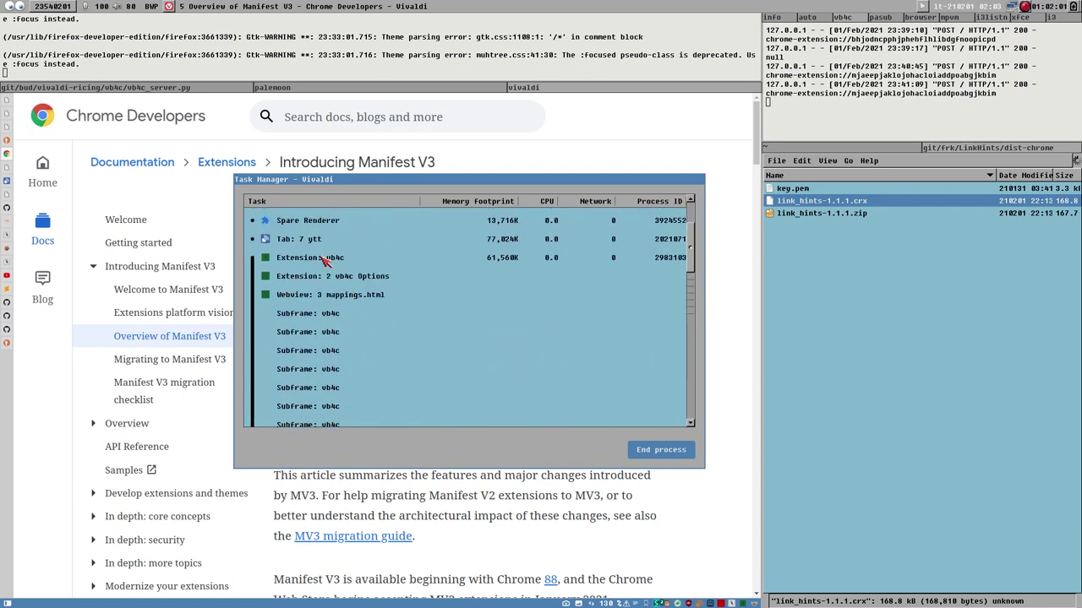
scroll(315, 286, down, 5)
scroll(315, 288, up, 5)
scroll(332, 323, down, 1)
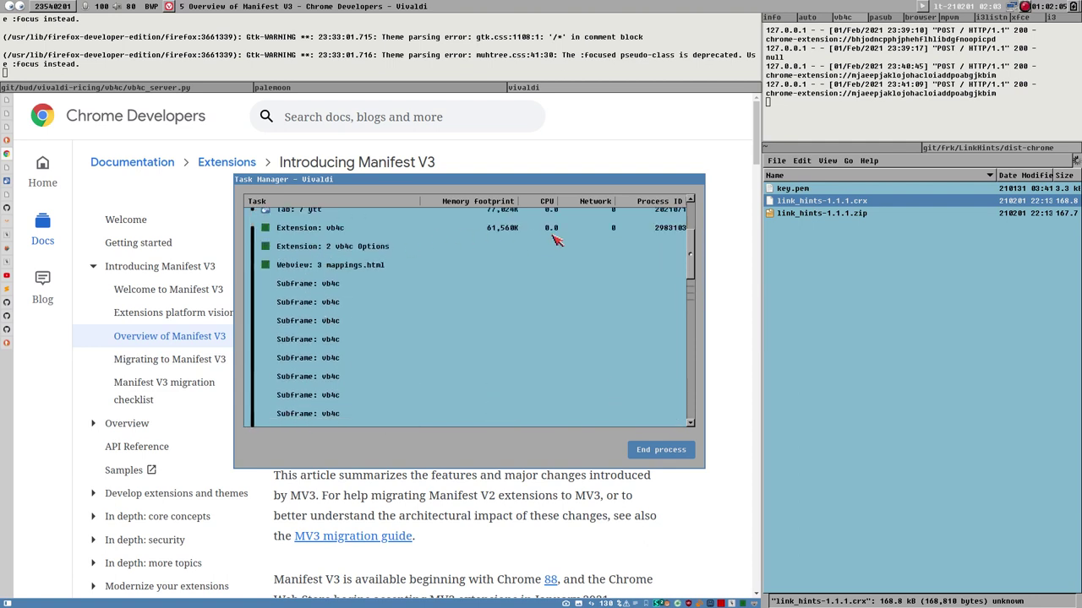
scroll(558, 240, up, 3)
scroll(499, 286, down, 3)
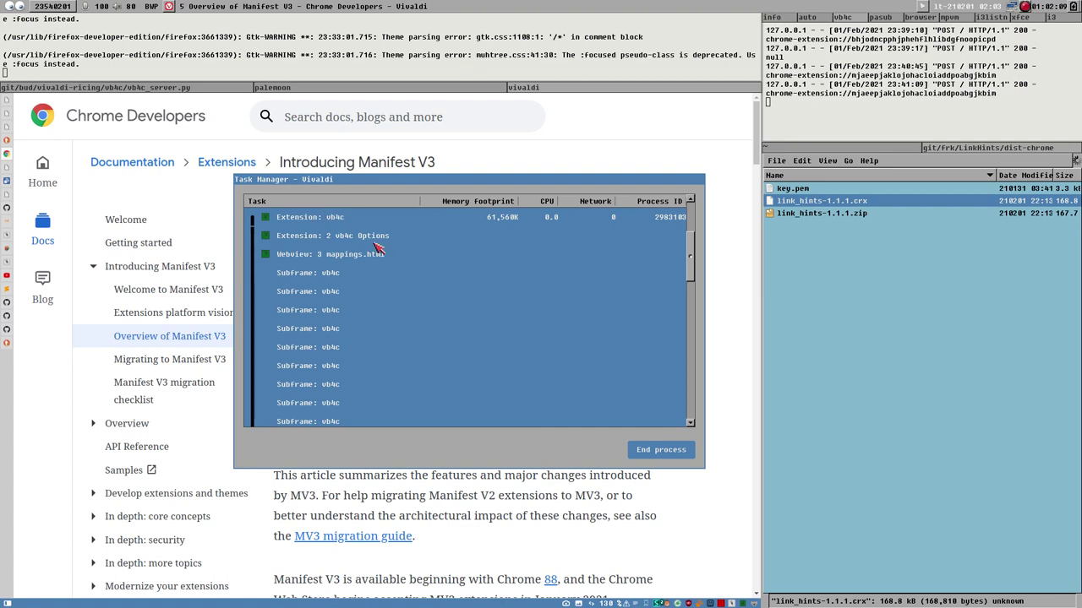
scroll(313, 220, down, 2)
scroll(376, 336, down, 2)
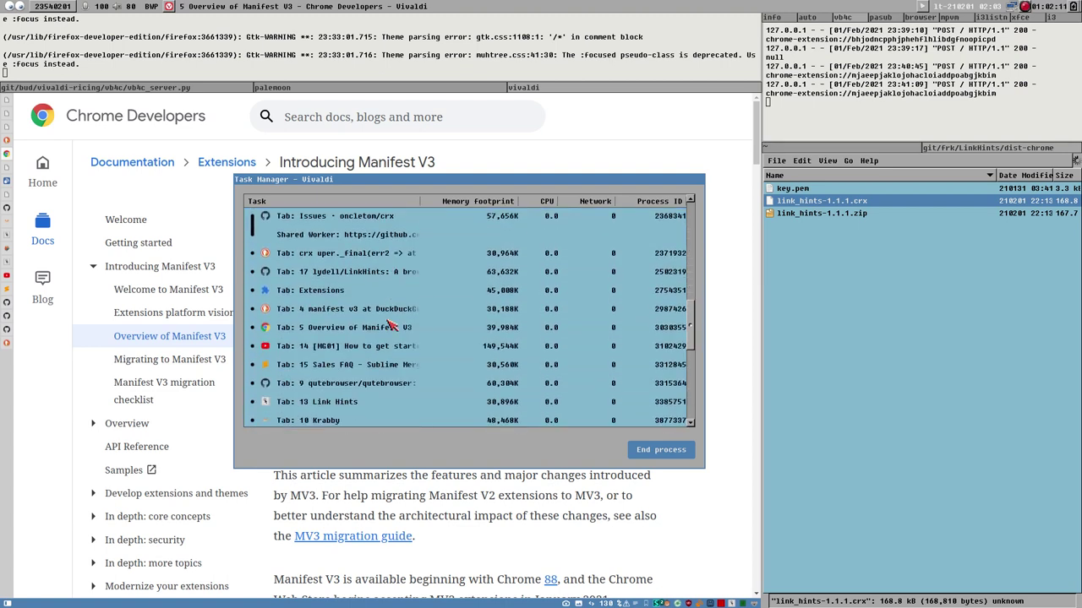
scroll(389, 330, down, 1)
click(343, 403)
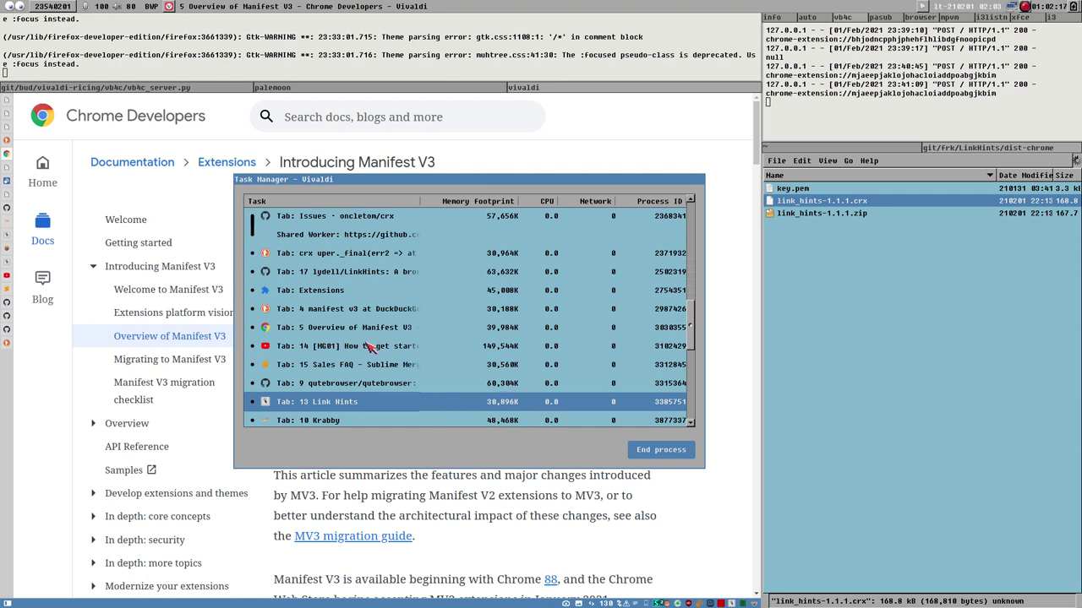
click(504, 346)
scroll(505, 346, down, 5)
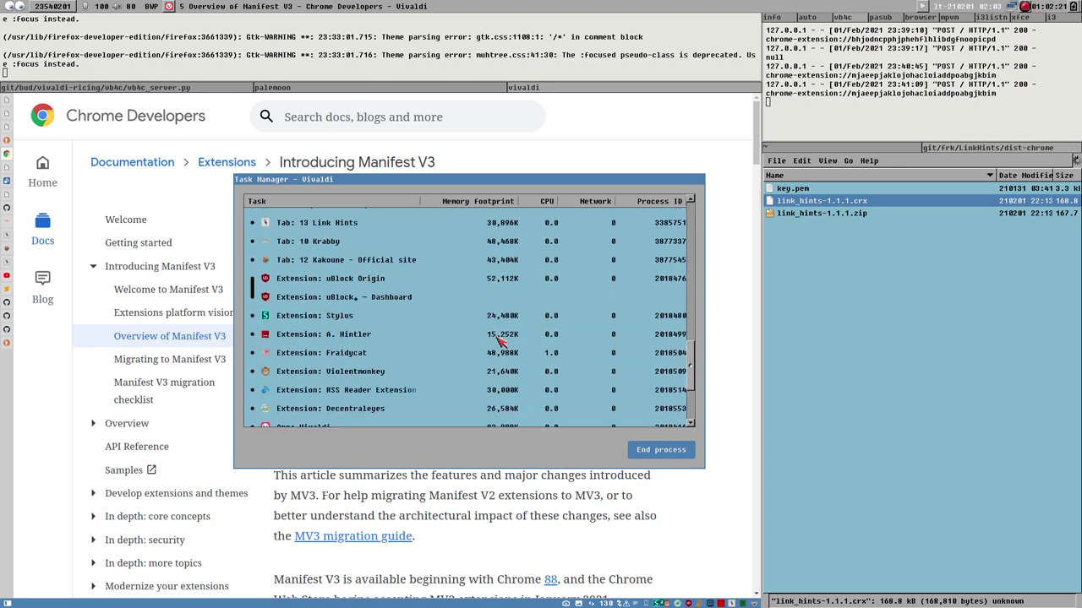
click(333, 283)
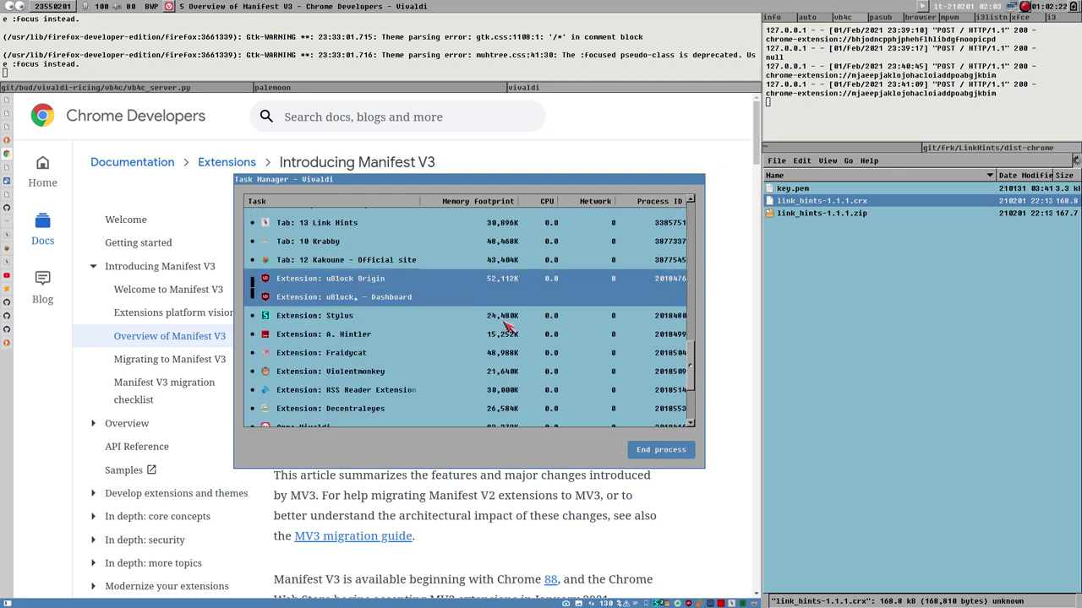
scroll(507, 328, down, 3)
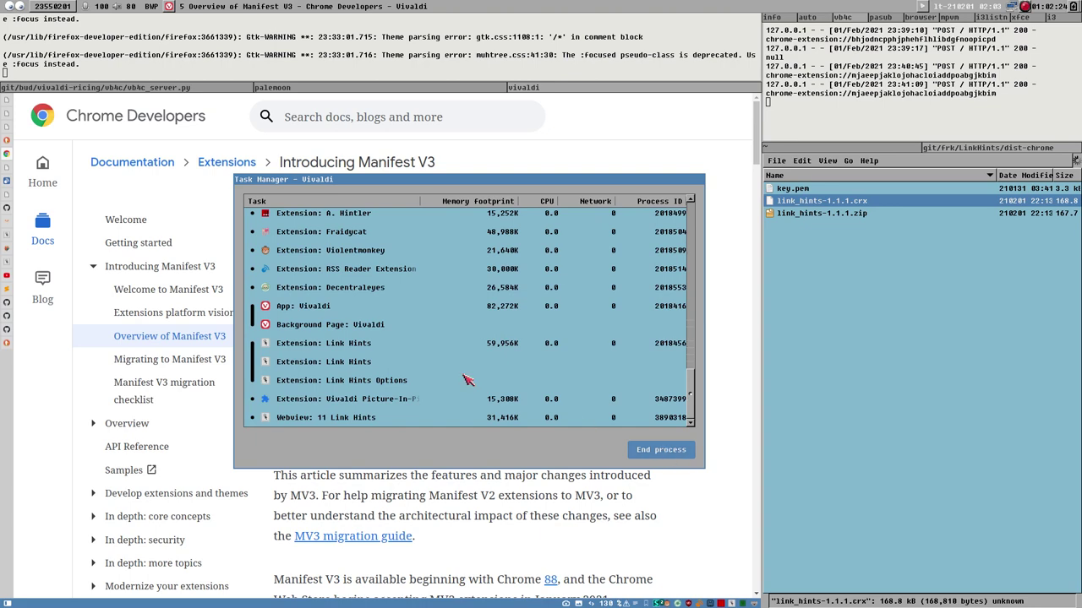
scroll(596, 313, up, 10)
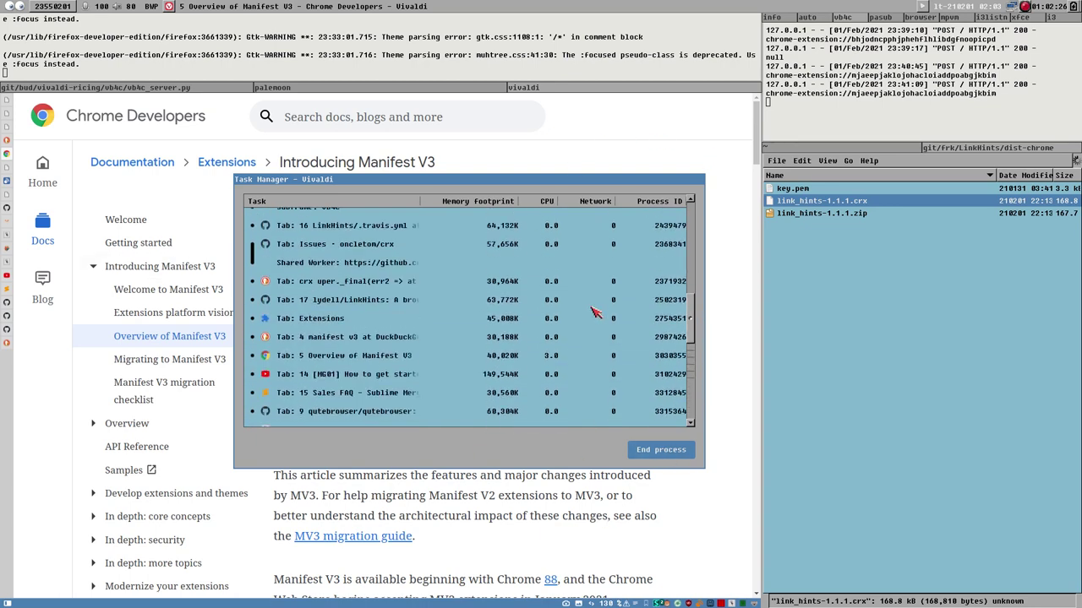
scroll(595, 313, down, 5)
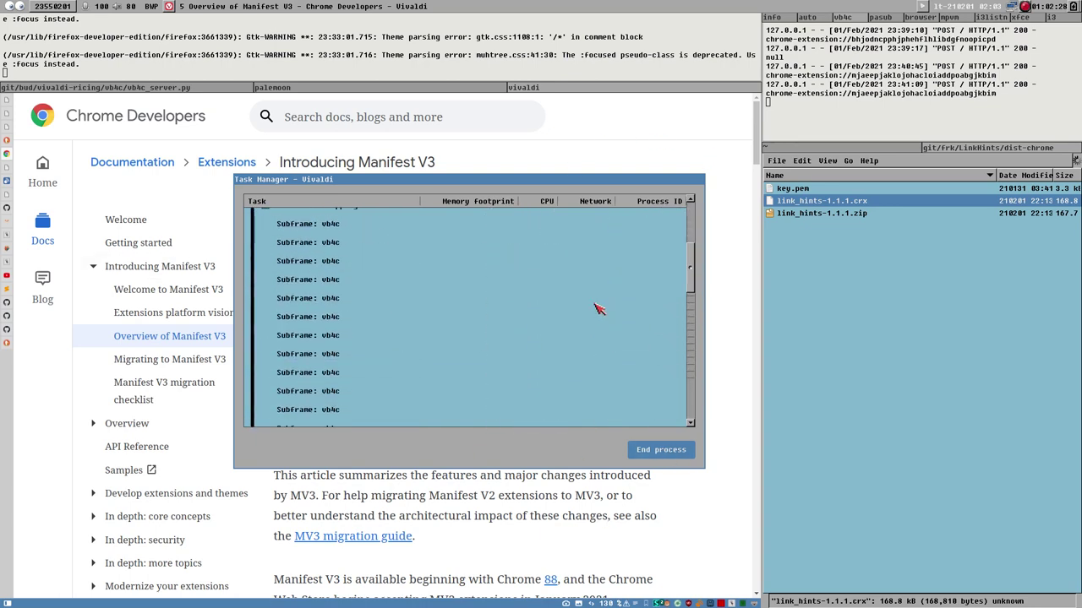
scroll(581, 278, up, 5)
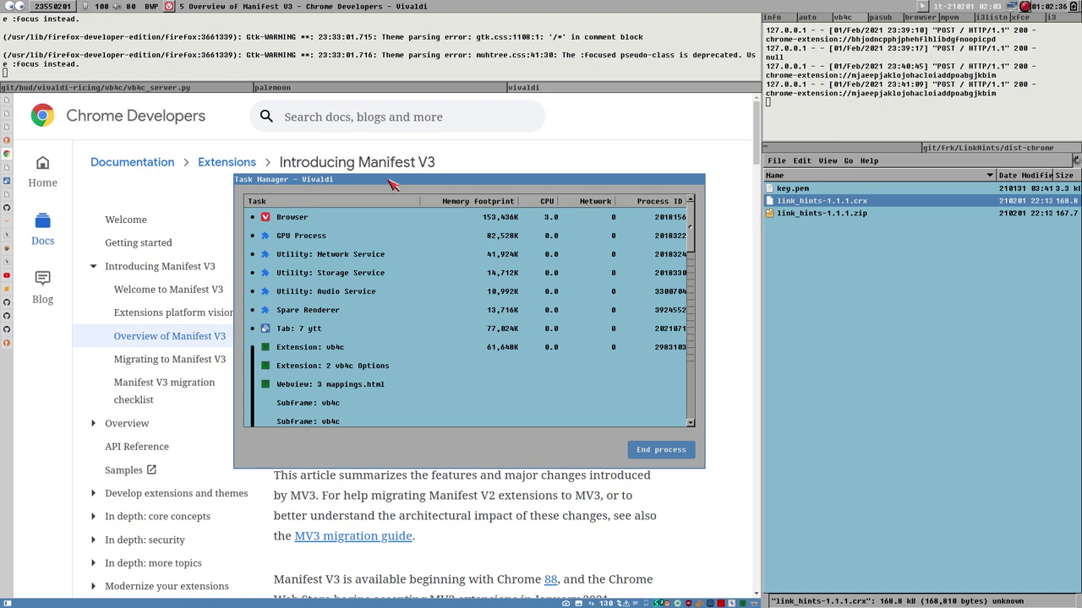
Close the Task Manager and read through the Overview of Manifest V3 article, returning to the top
key(Escape)
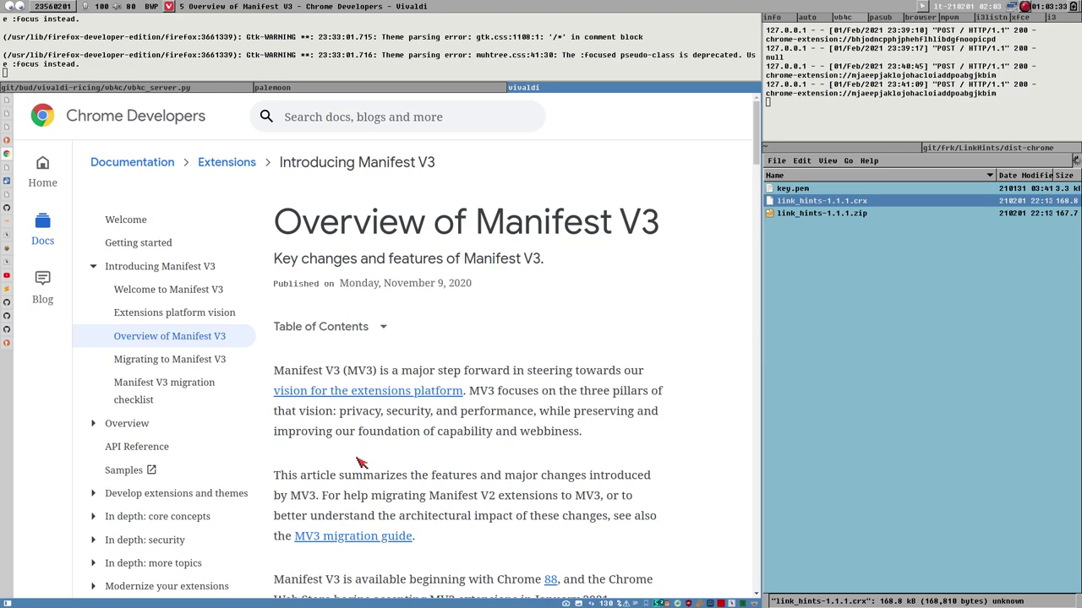
scroll(550, 250, down, 4)
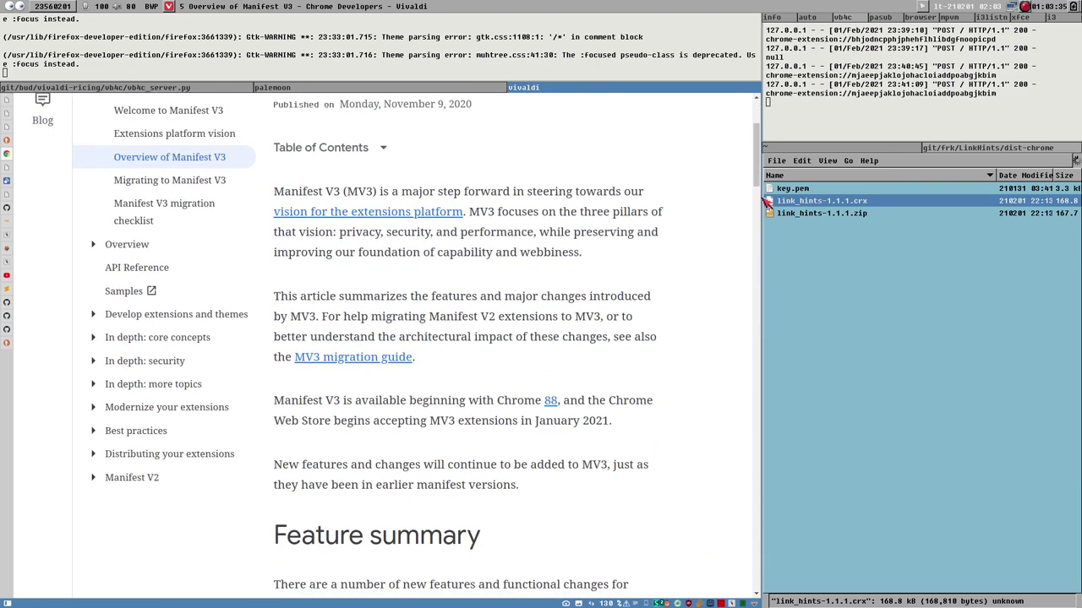
drag(758, 165, 669, 135)
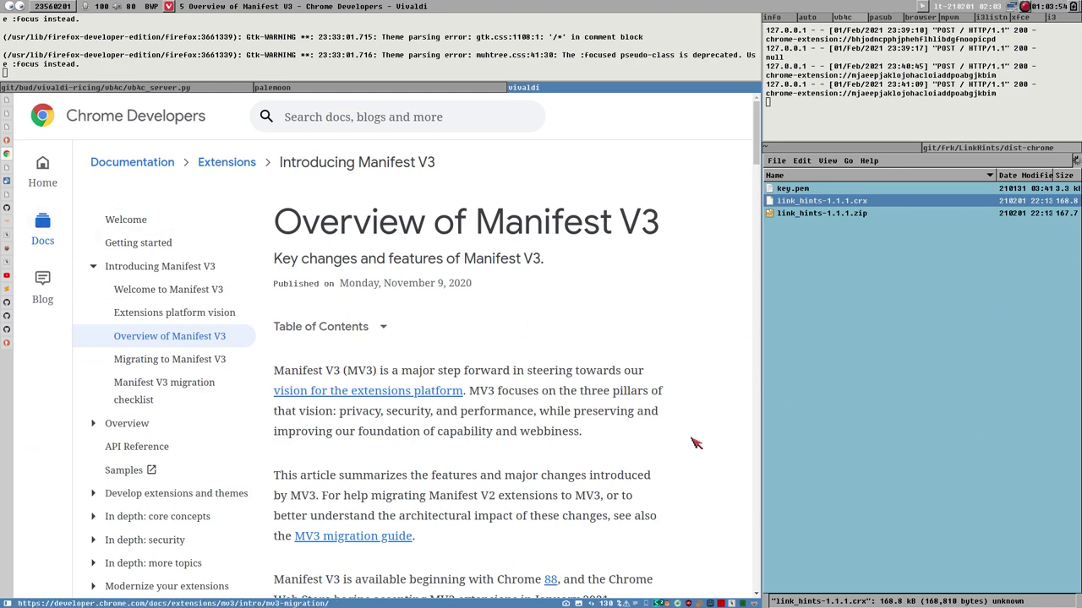
scroll(694, 443, down, 3)
scroll(694, 443, up, 3)
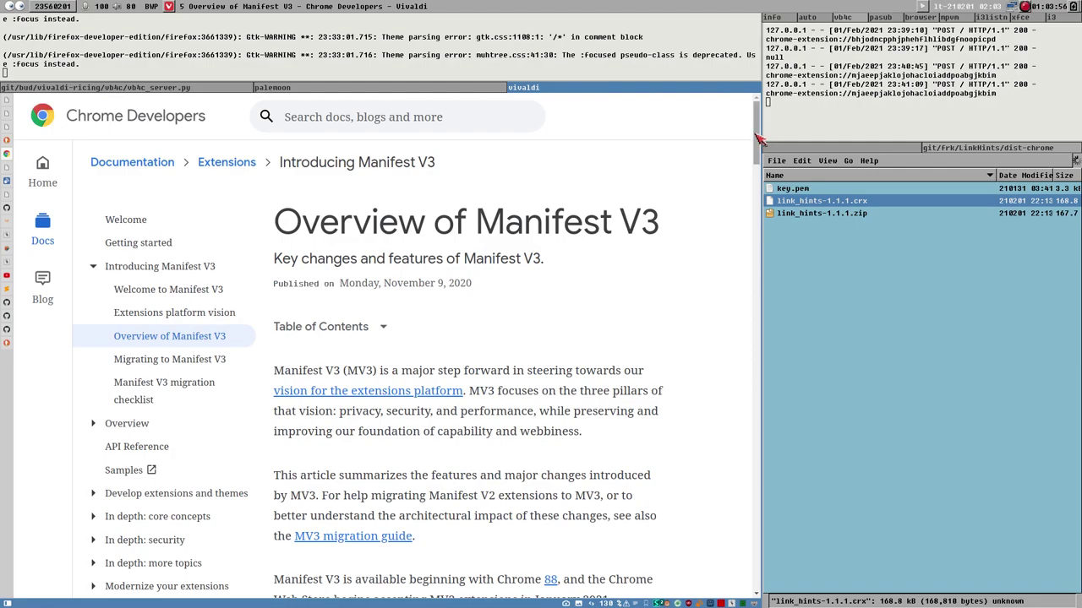
drag(758, 139, 702, 93)
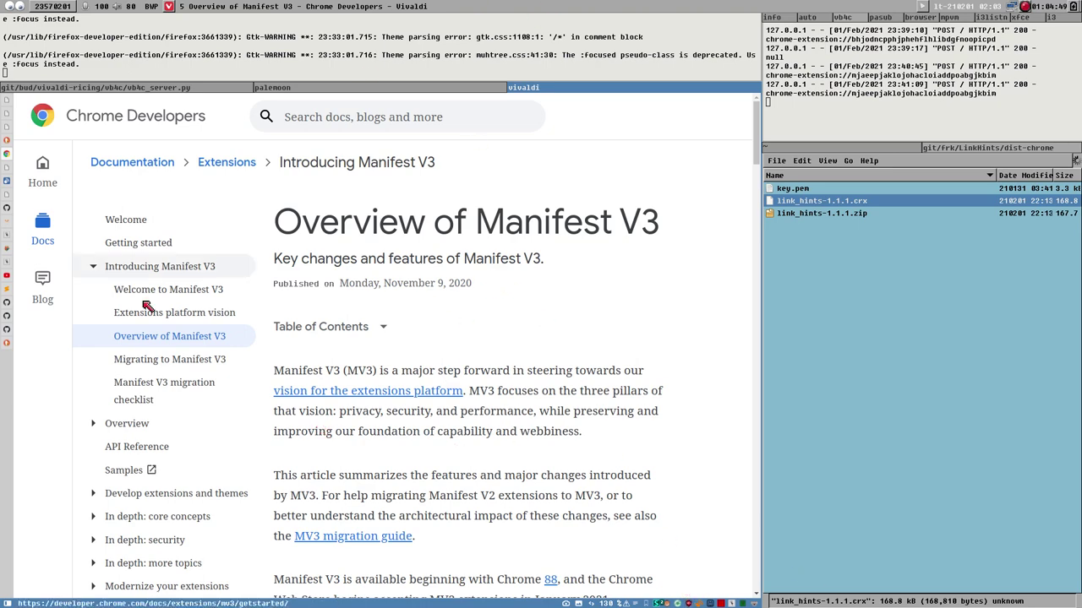
scroll(719, 316, down, 4)
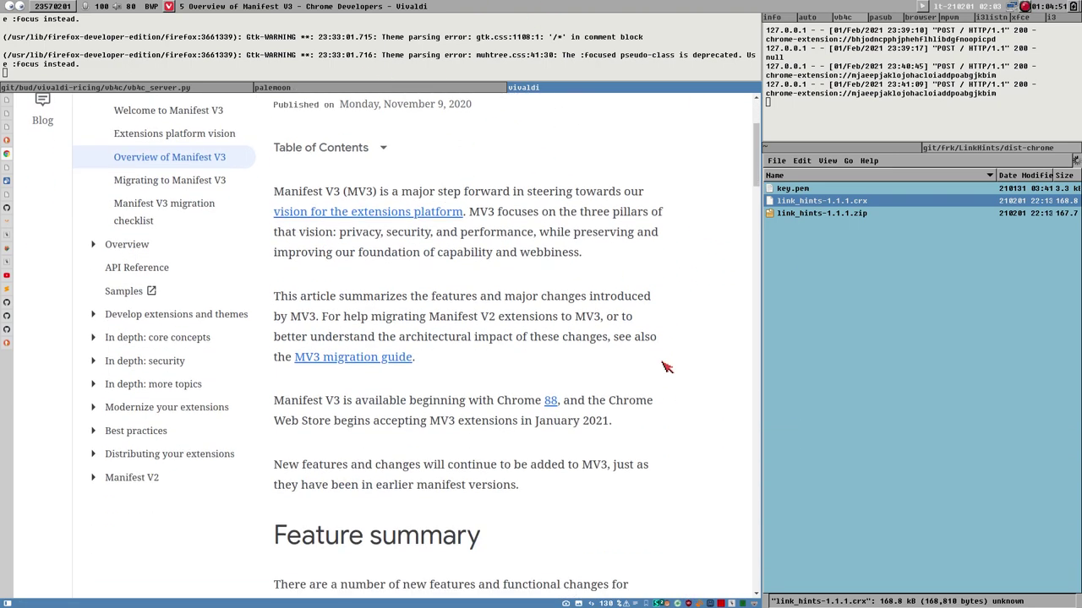
scroll(550, 220, up, 4)
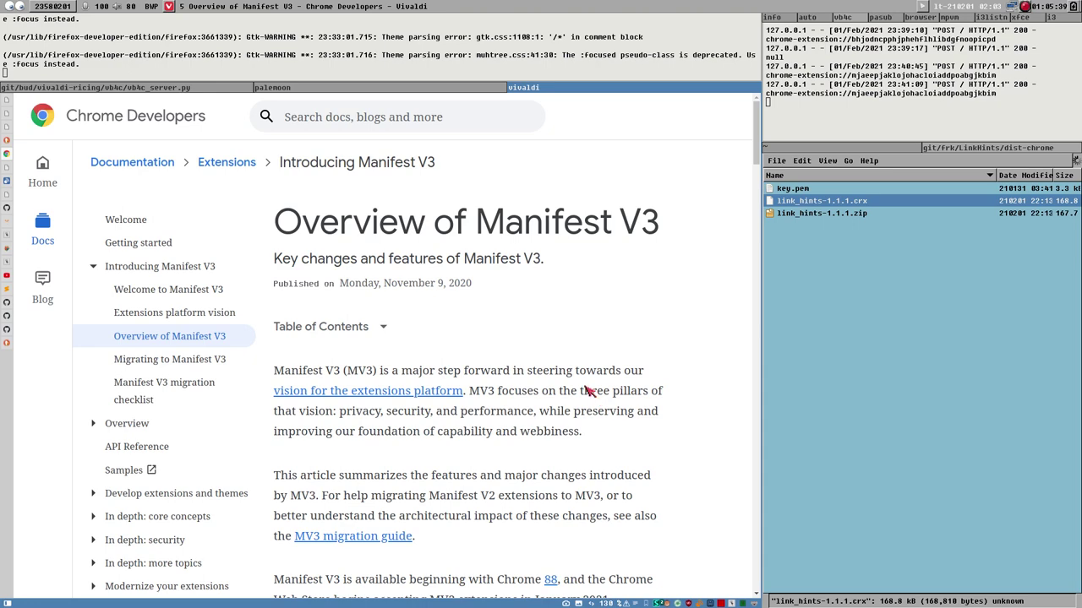
Glance at the Firefox add-on signing article, then switch Vivaldi to the Kakoune official site tab
click(194, 90)
click(446, 87)
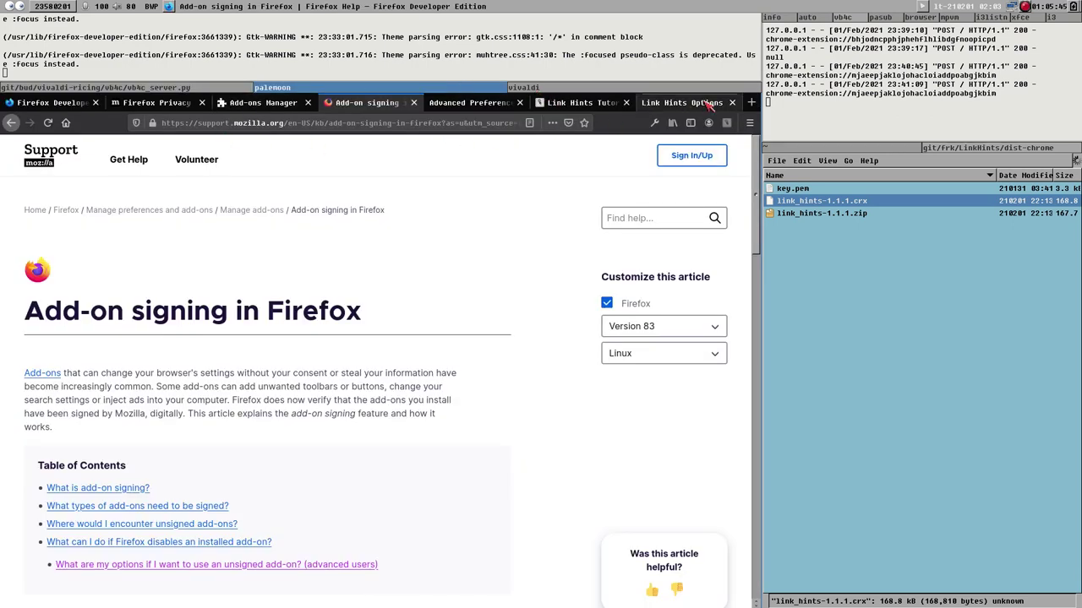
click(533, 88)
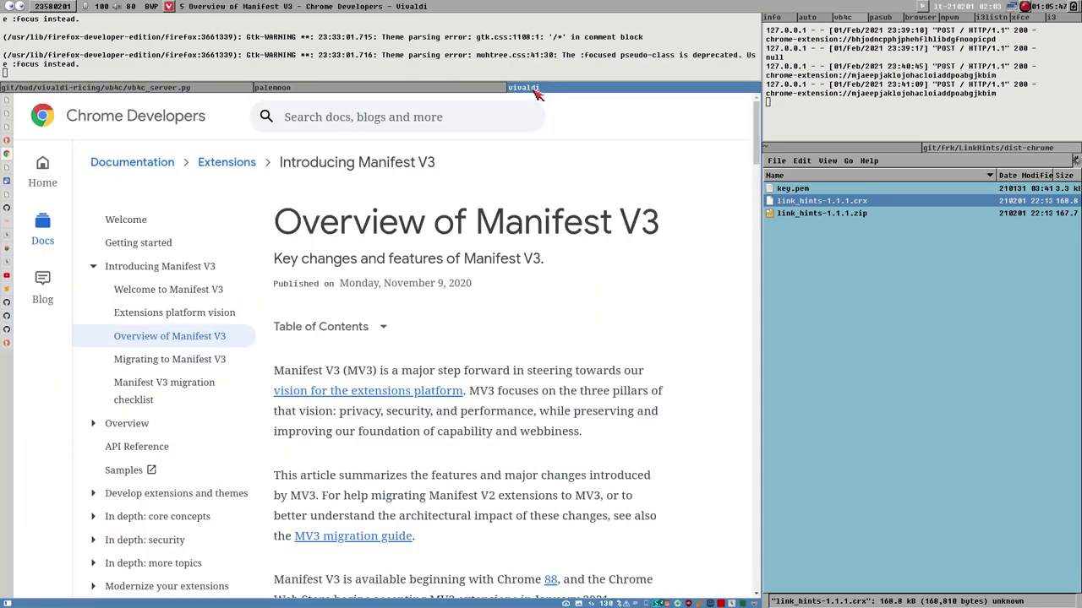
click(8, 248)
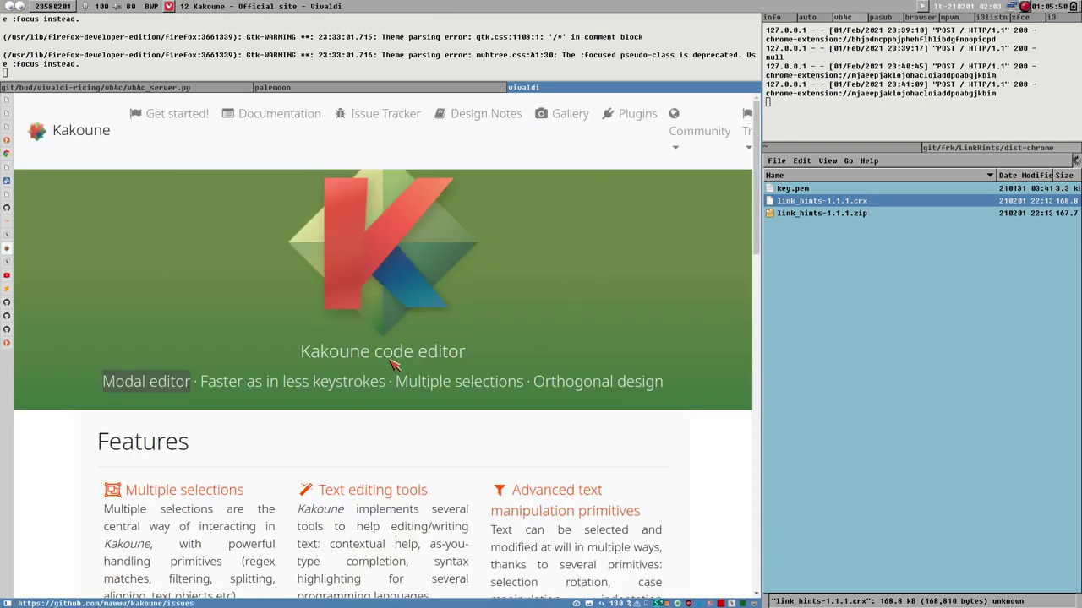